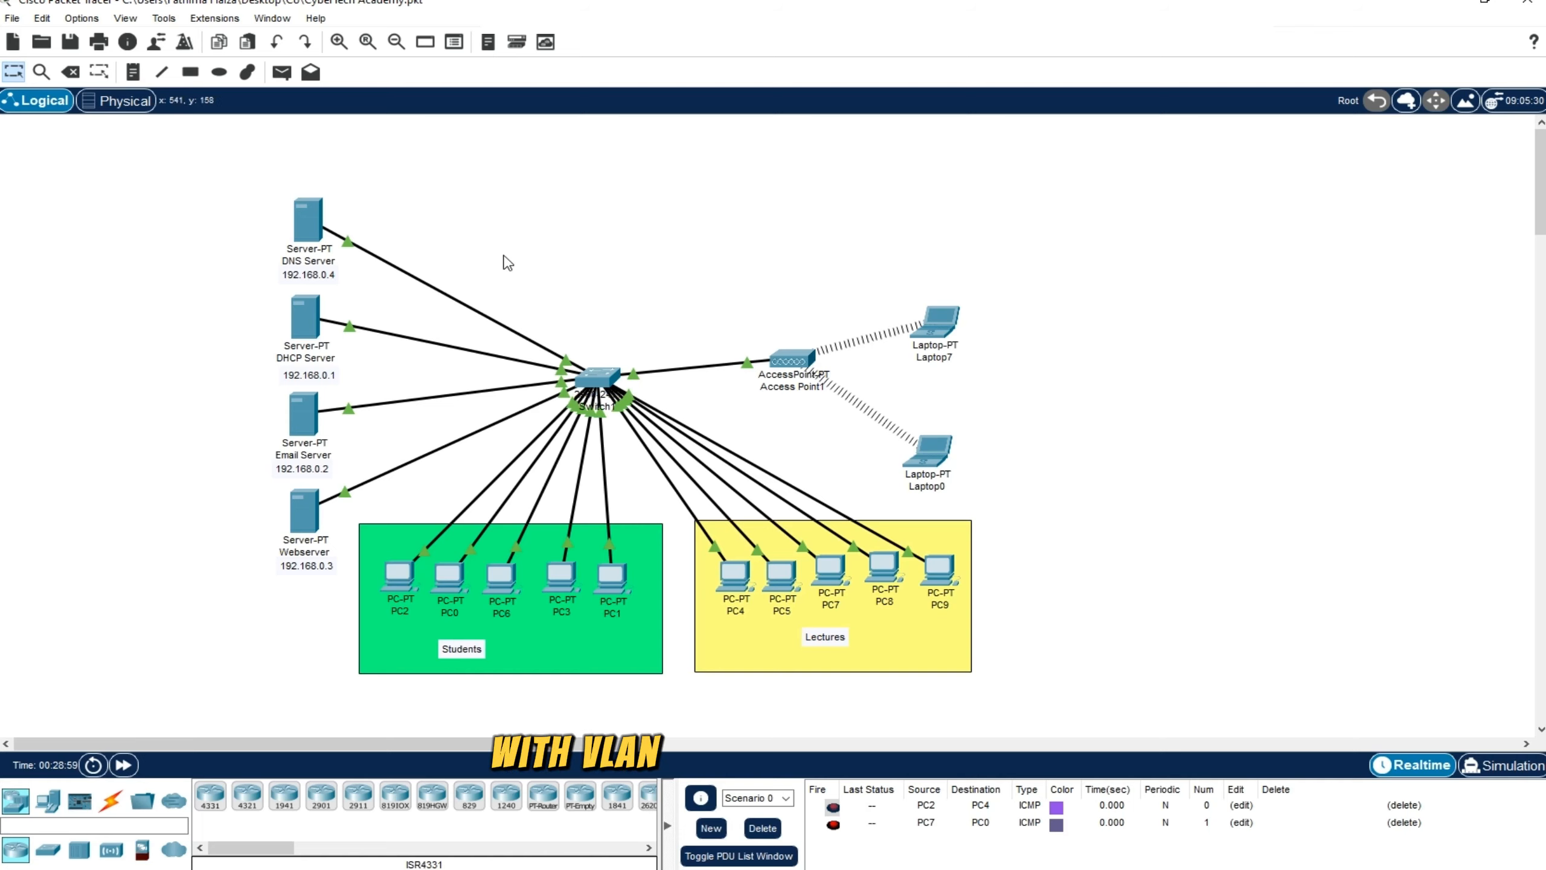
left_click_drag(505, 256, 679, 456)
left_click(1035, 507)
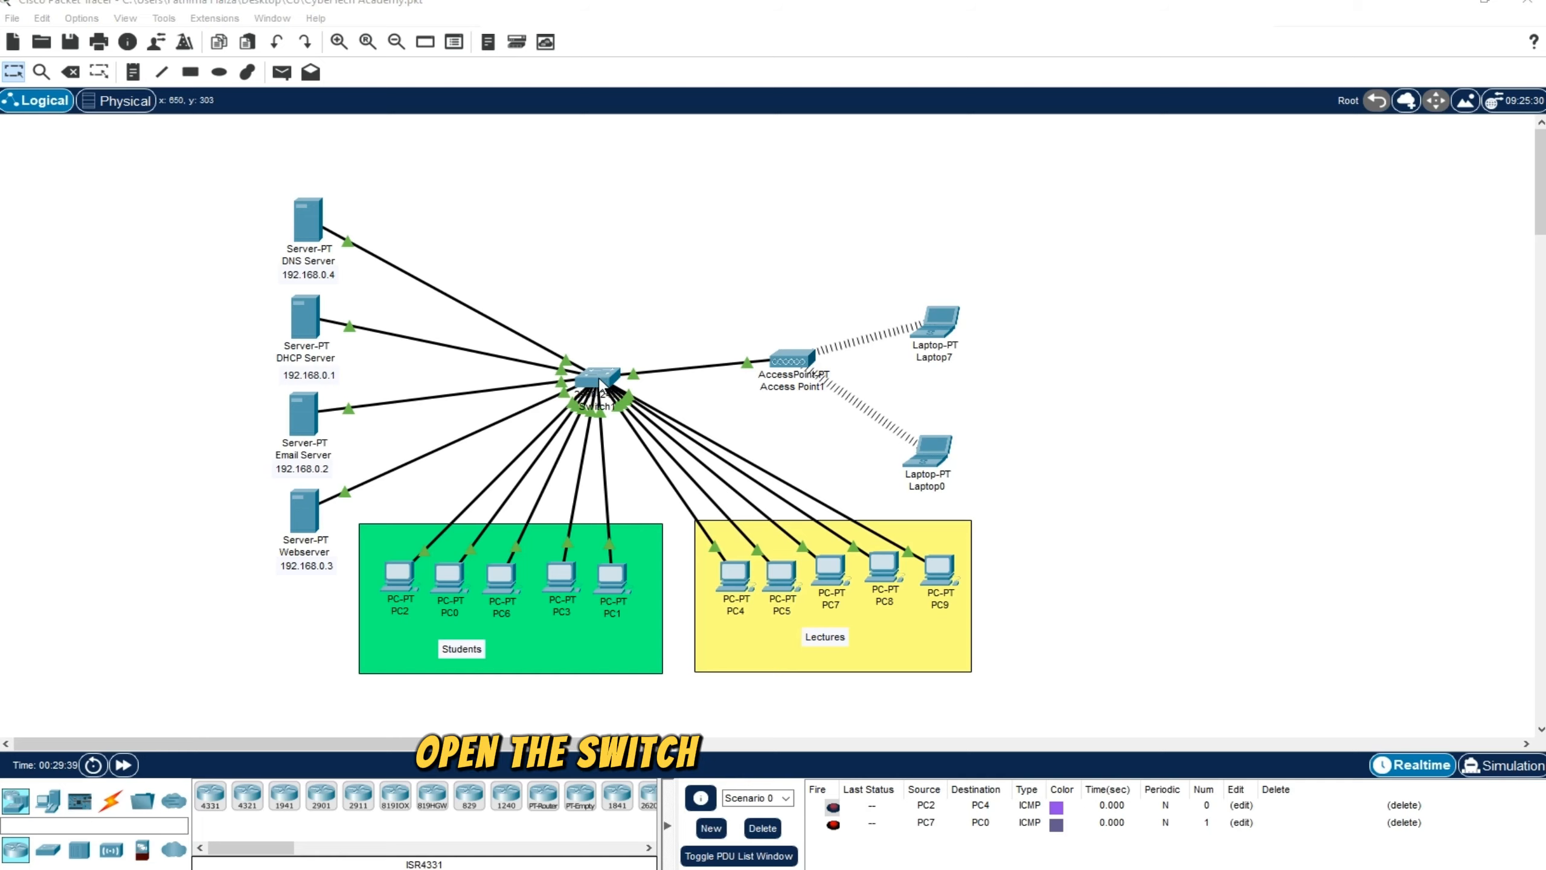
Open the command-line interface of the central switch and enter privileged mode with the en command
left_click(616, 374)
left_click(653, 210)
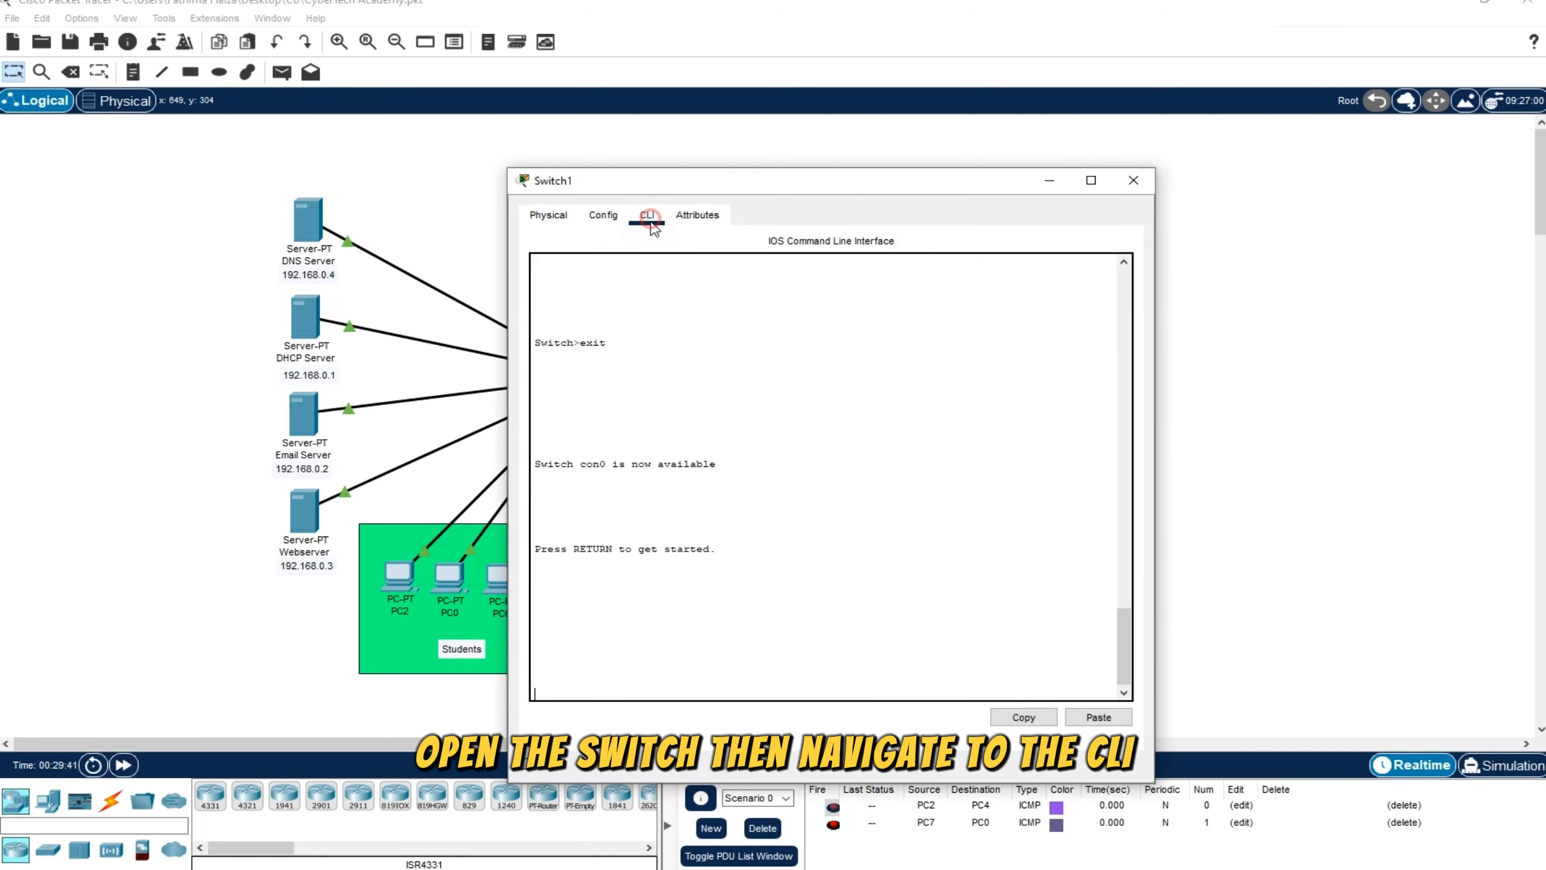
key("Return")
key("Return")
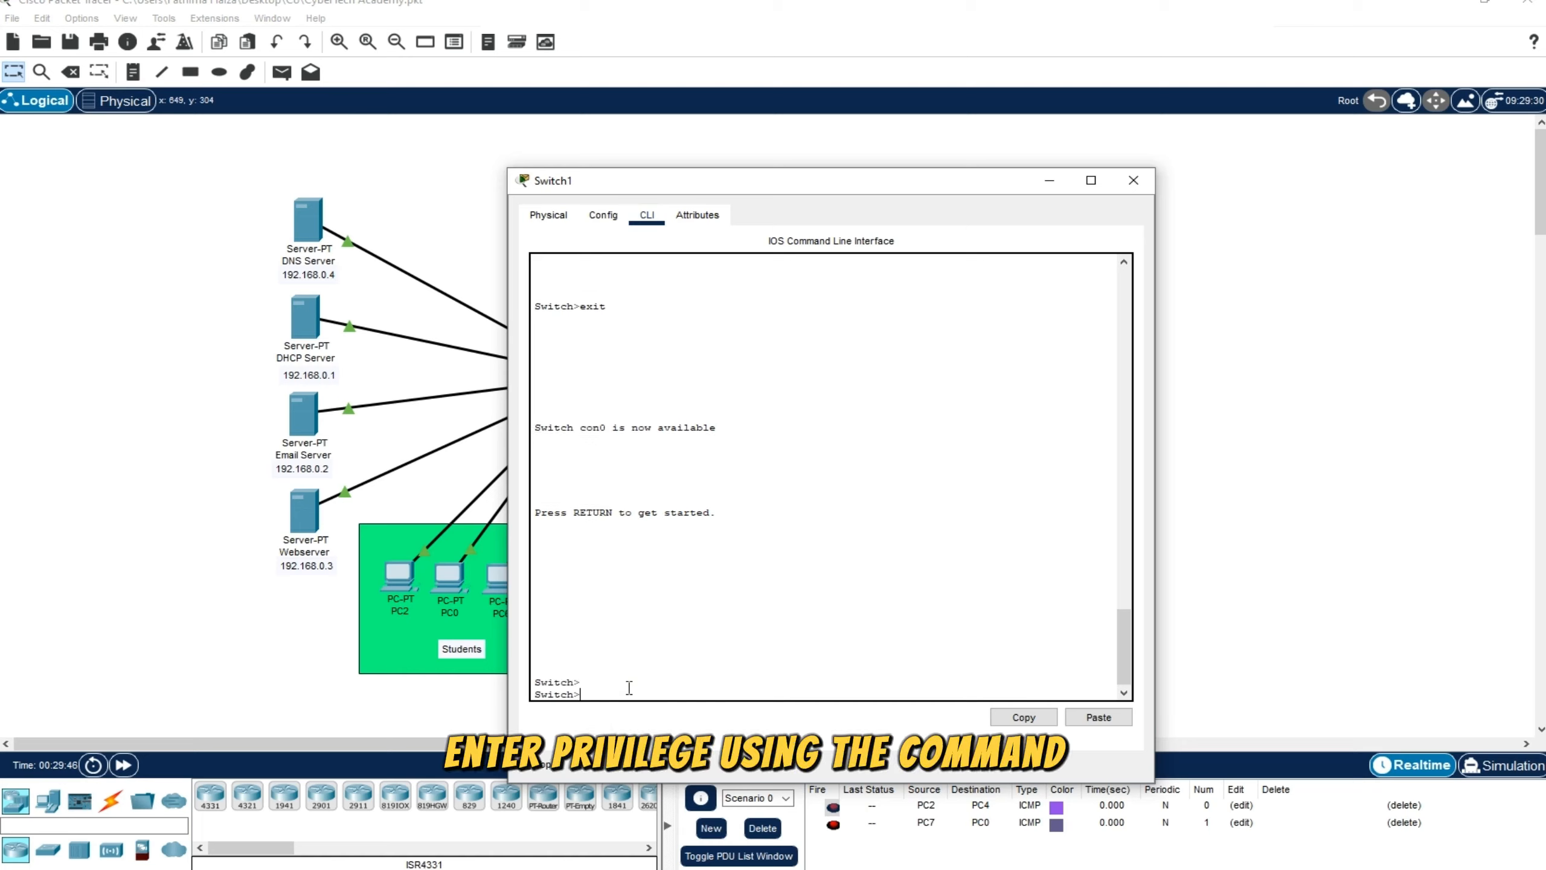
type("en")
key("Return")
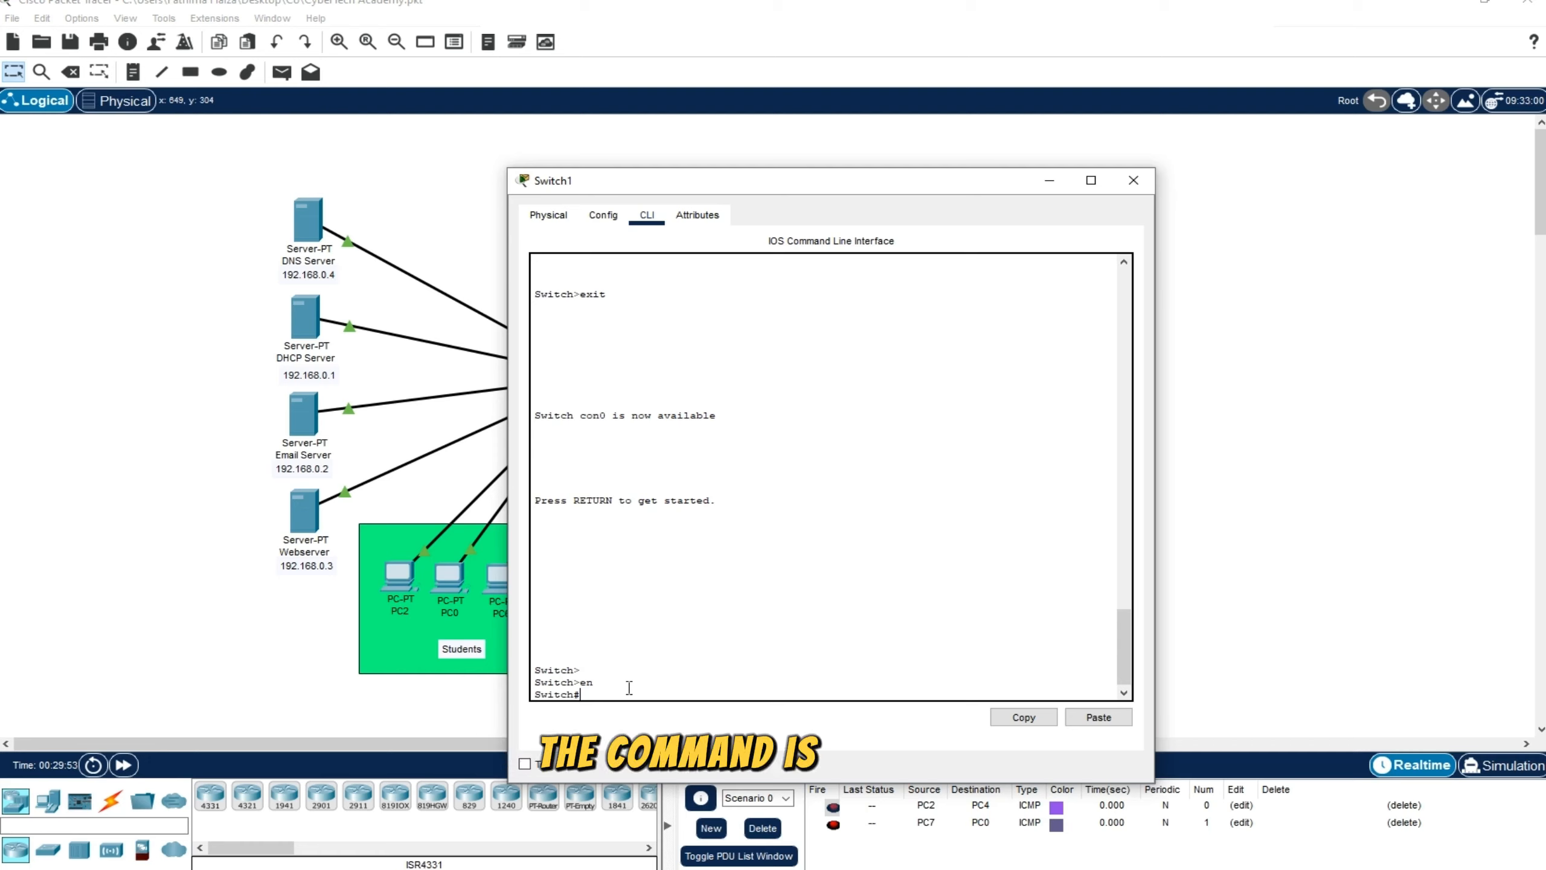
Run show vlan on the switch to list its VLANs
type("show vlan")
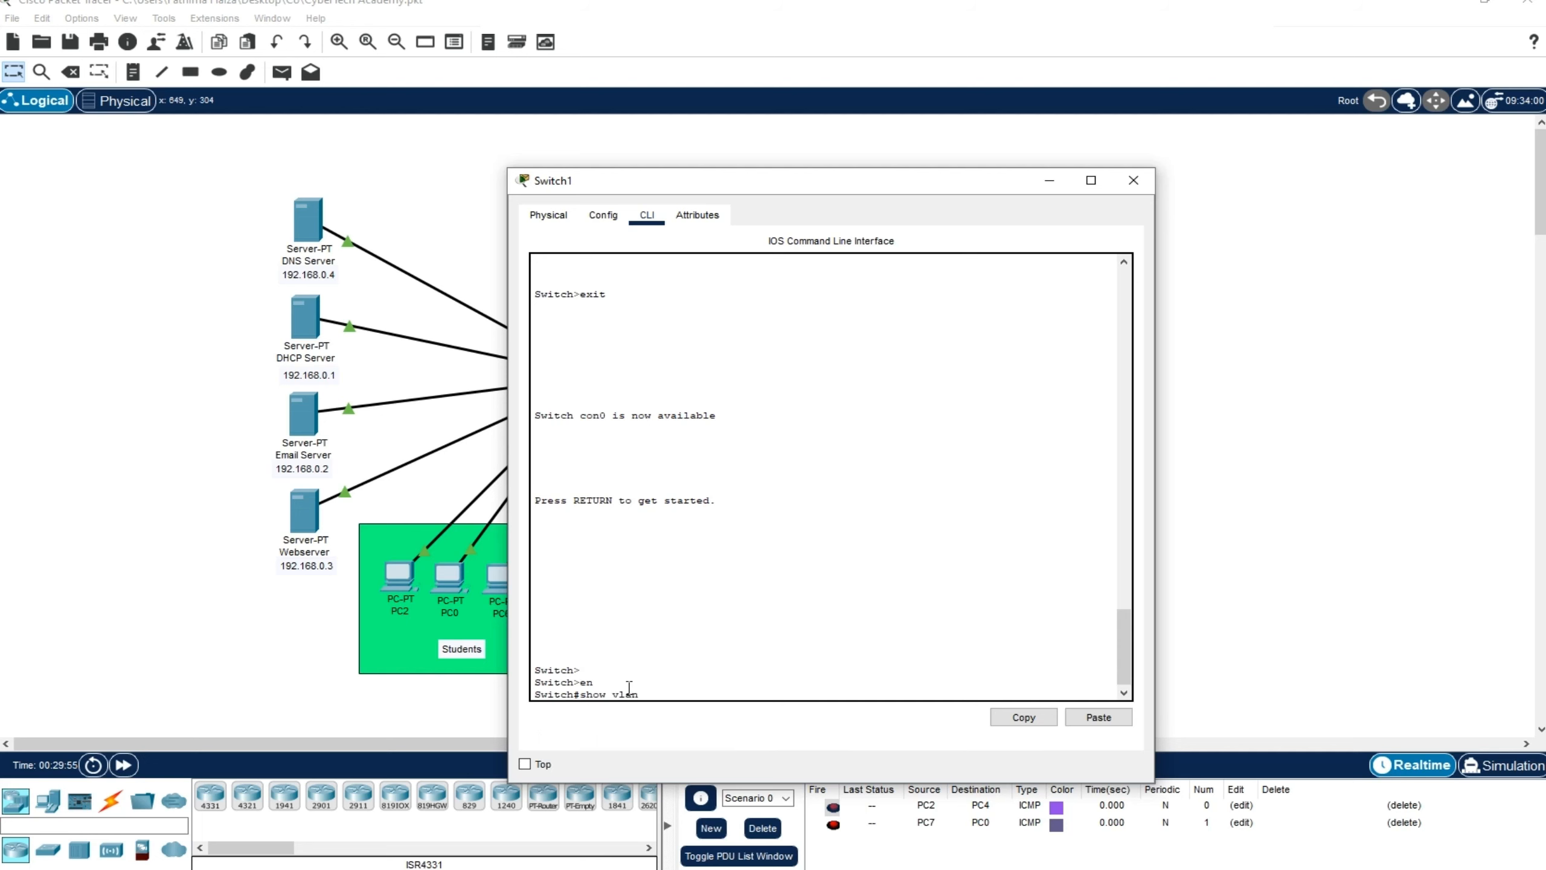
key("Return")
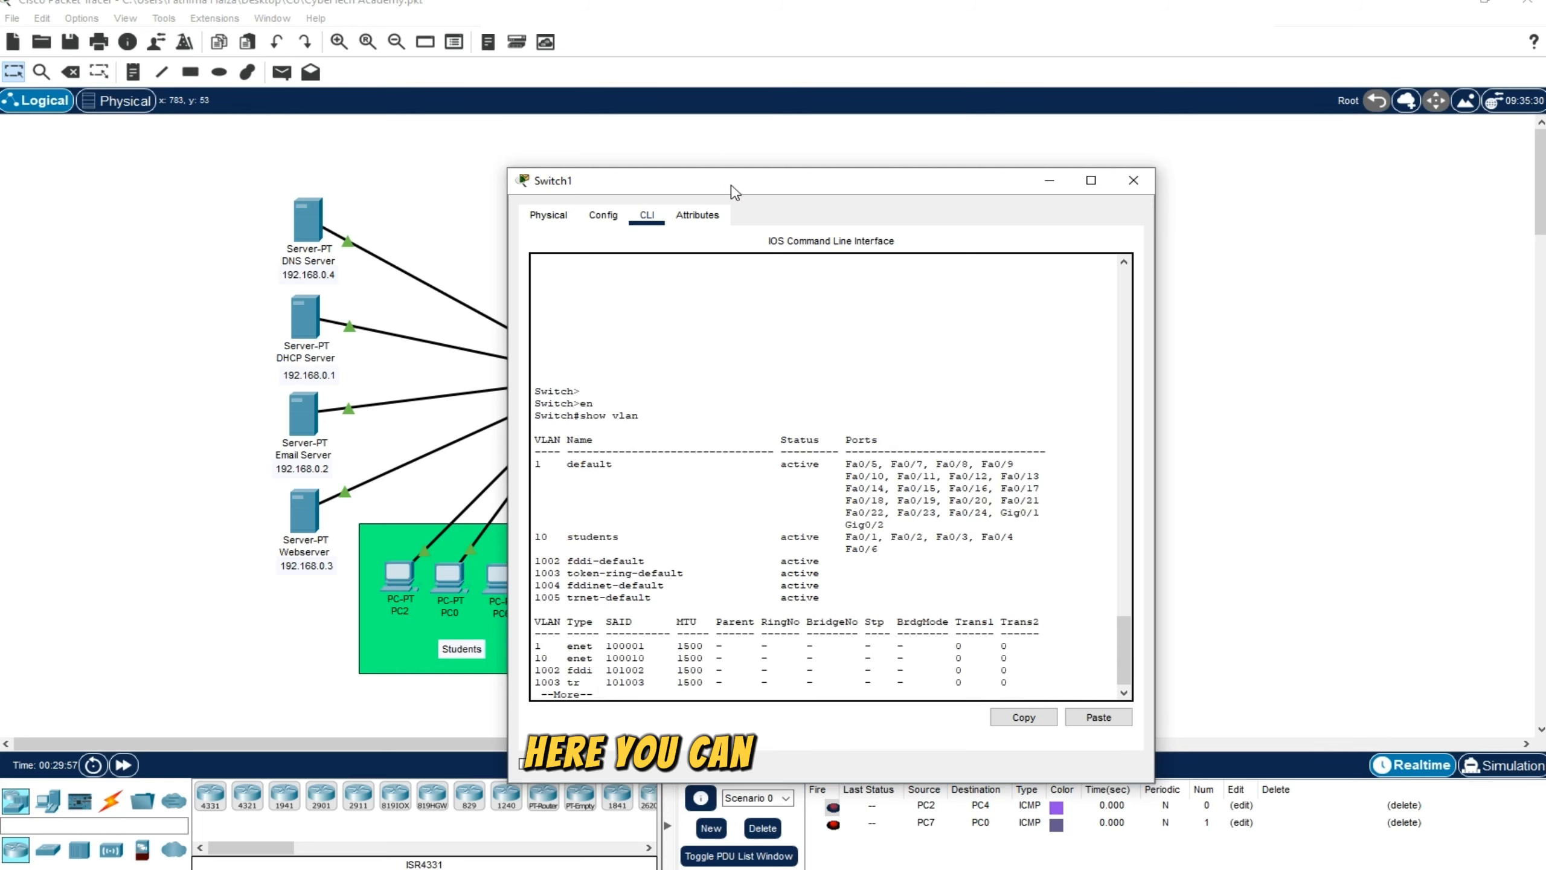
left_click_drag(730, 186, 689, 127)
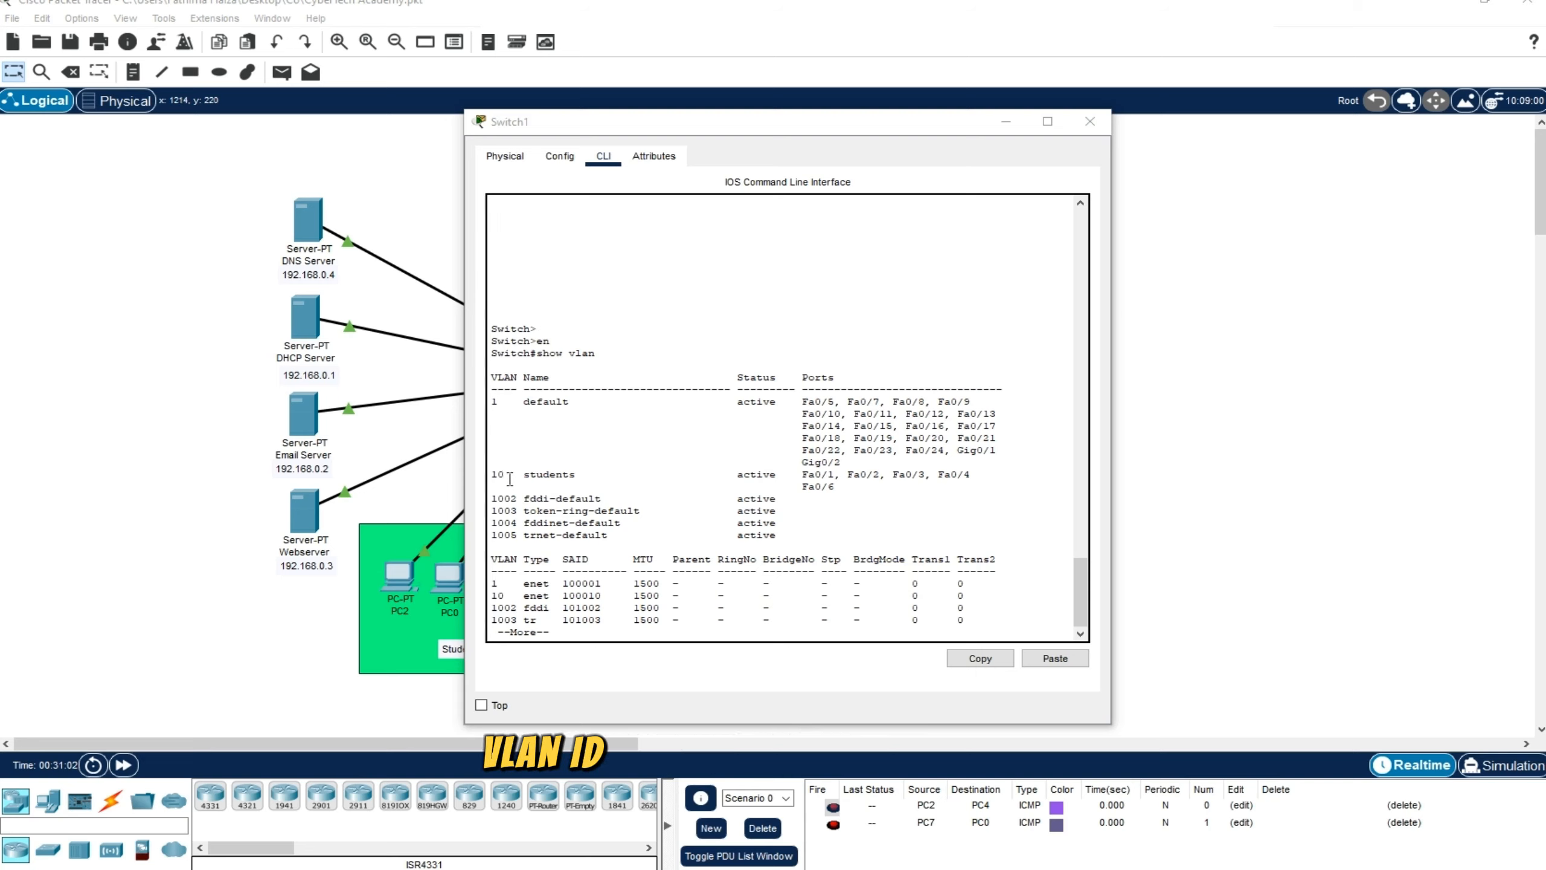
Examine the ID, name and assigned ports of the students VLAN and the default VLAN in the VLAN table
double_click(494, 475)
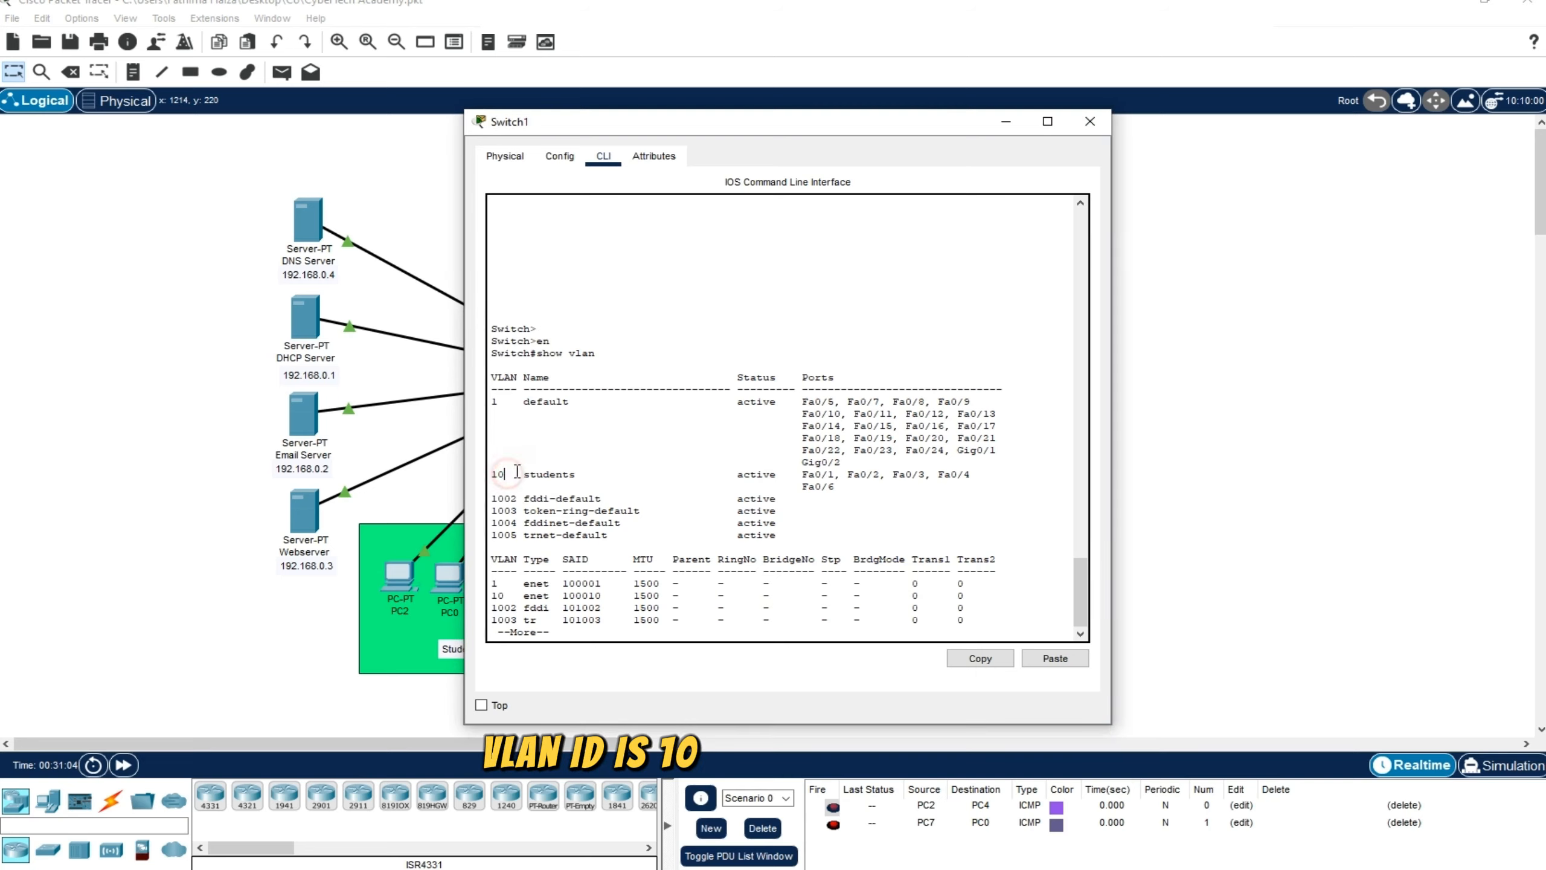
left_click_drag(517, 475, 577, 475)
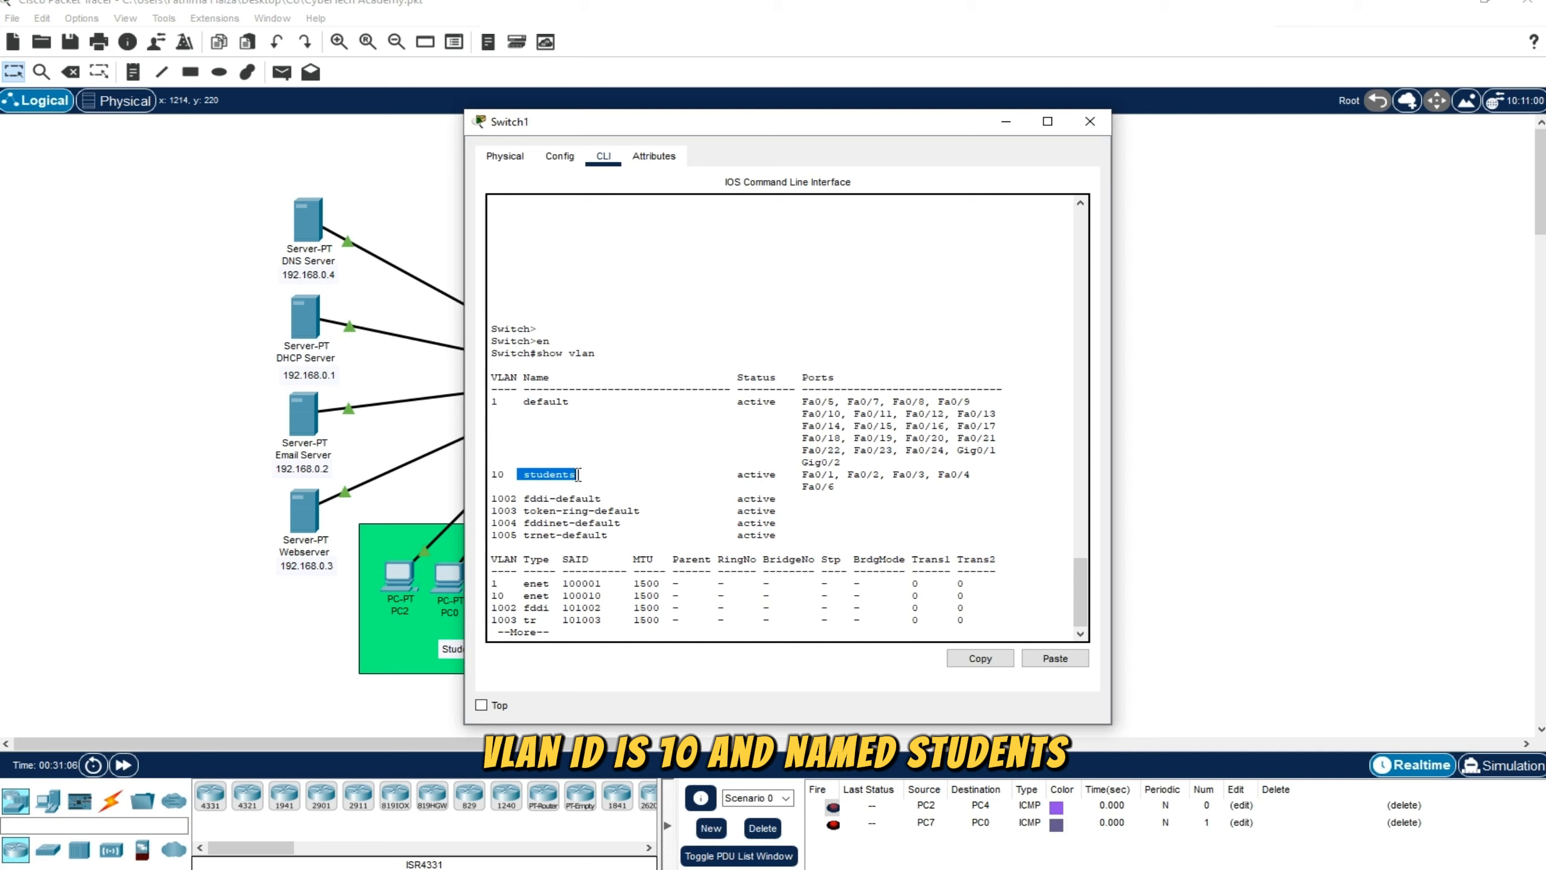
left_click(799, 482)
left_click_drag(847, 484, 817, 476)
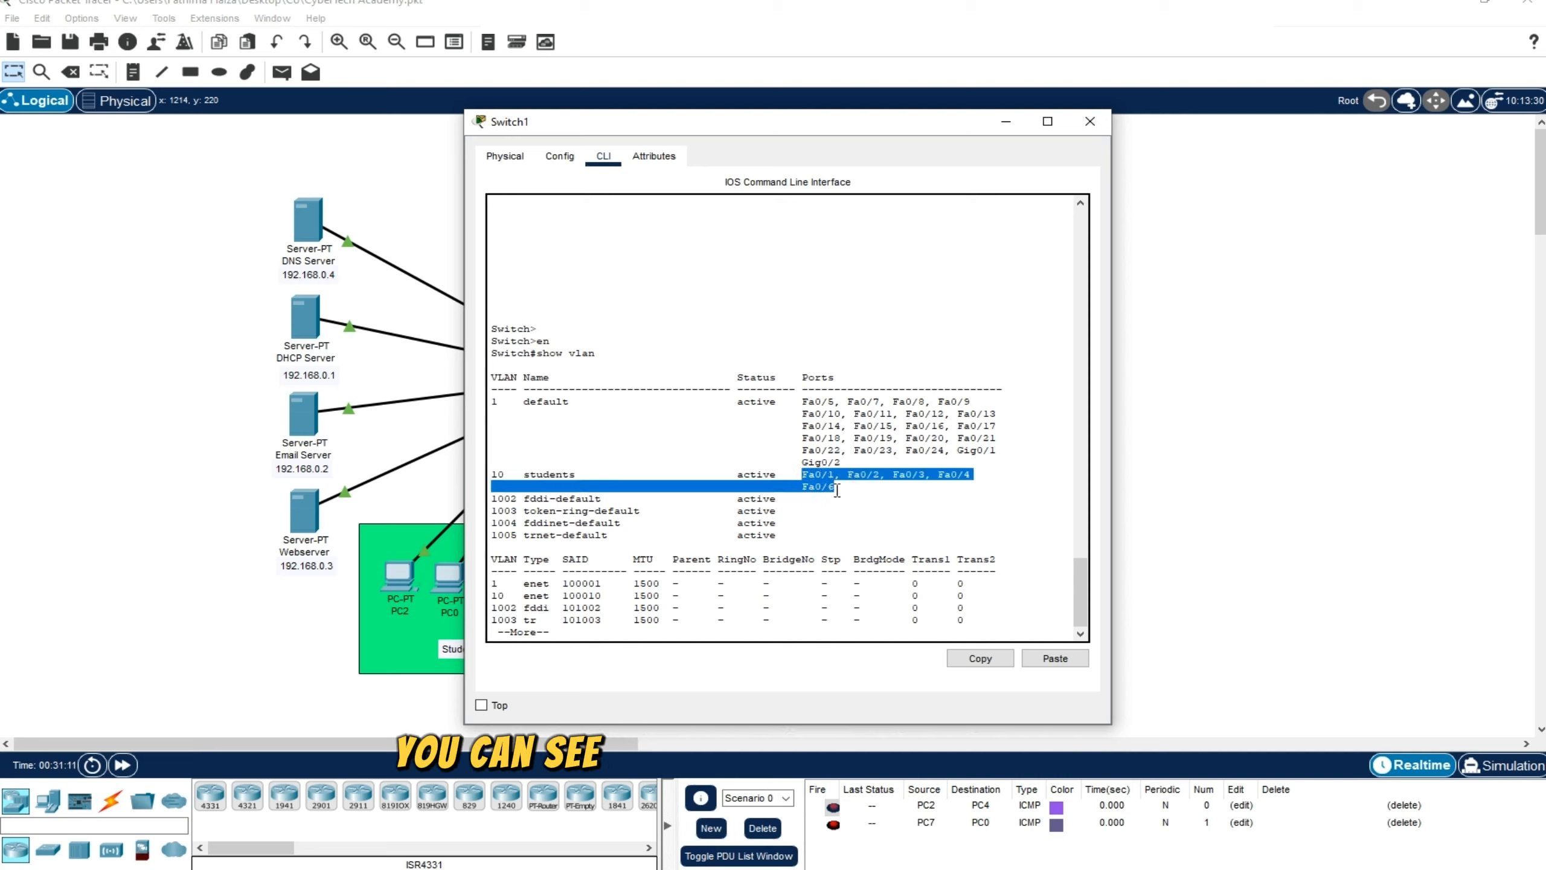
left_click(835, 488)
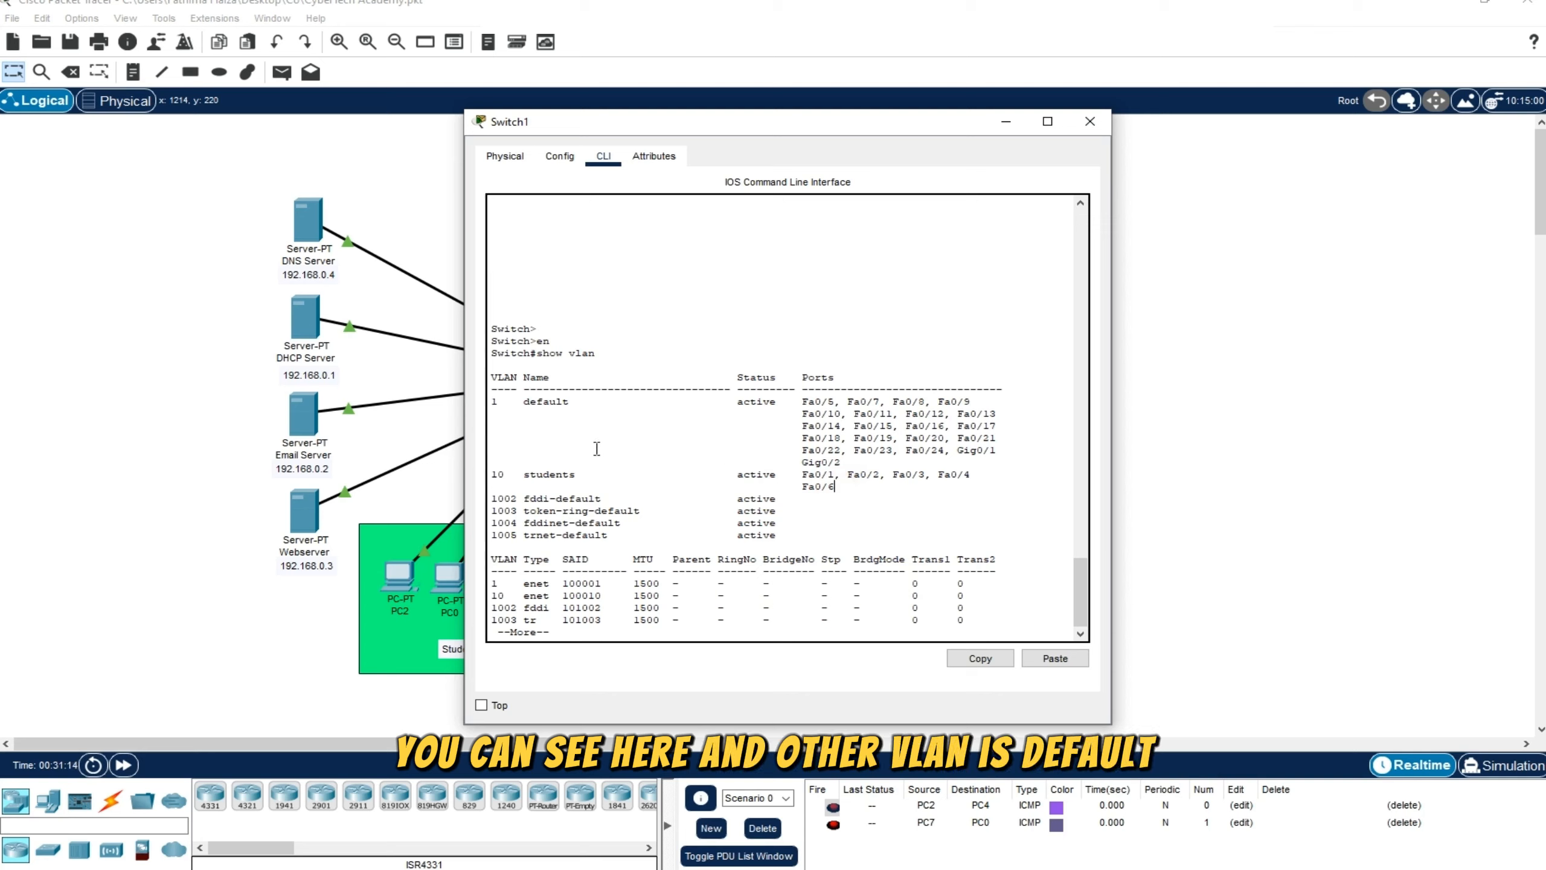
left_click_drag(582, 402, 490, 402)
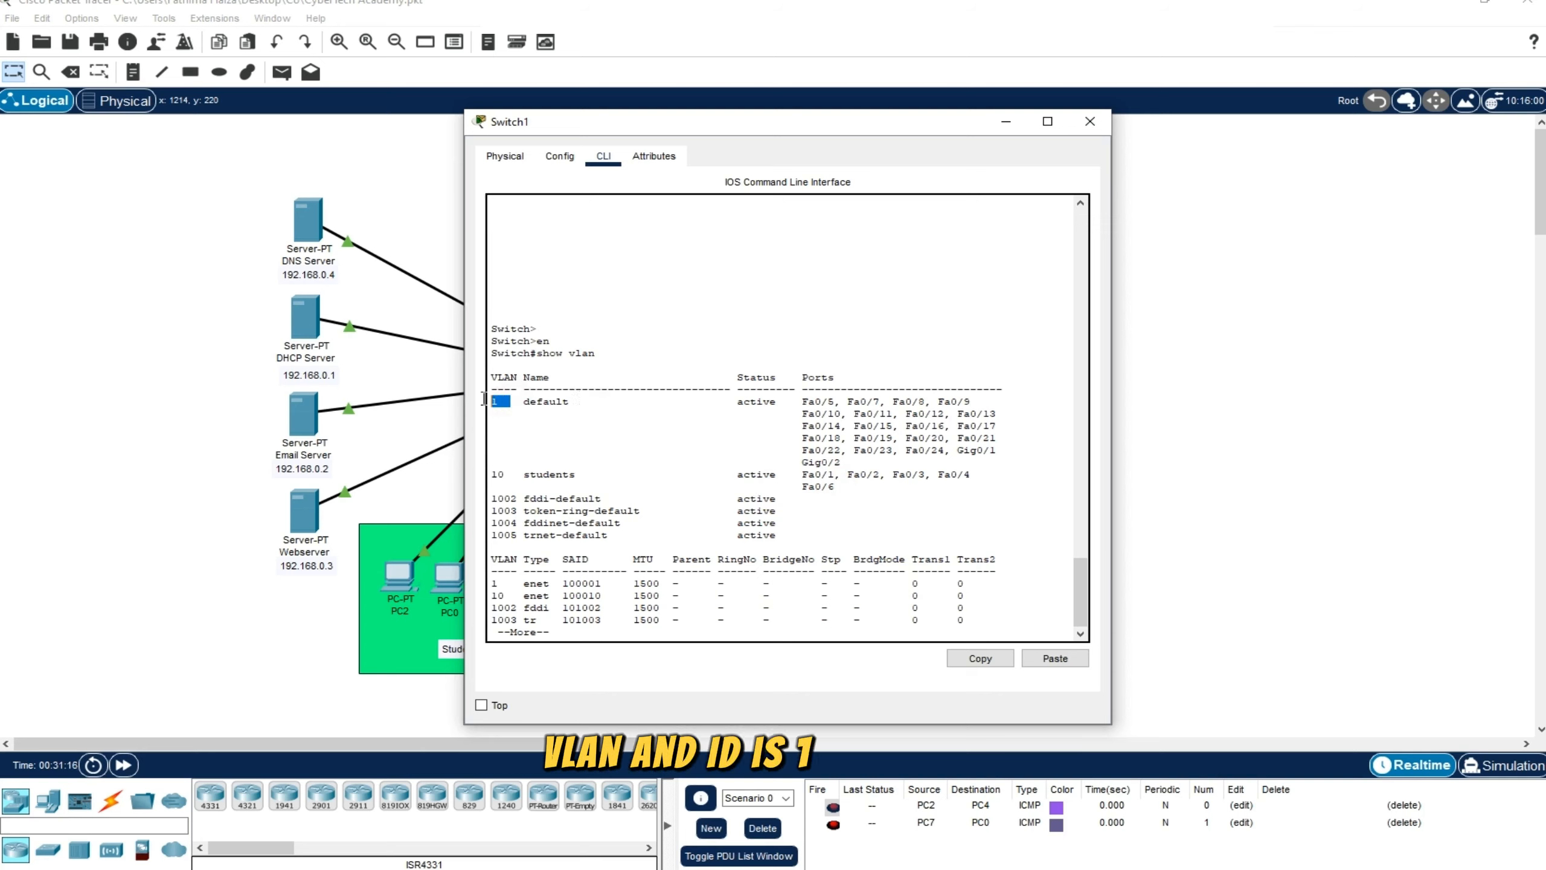
left_click(627, 400)
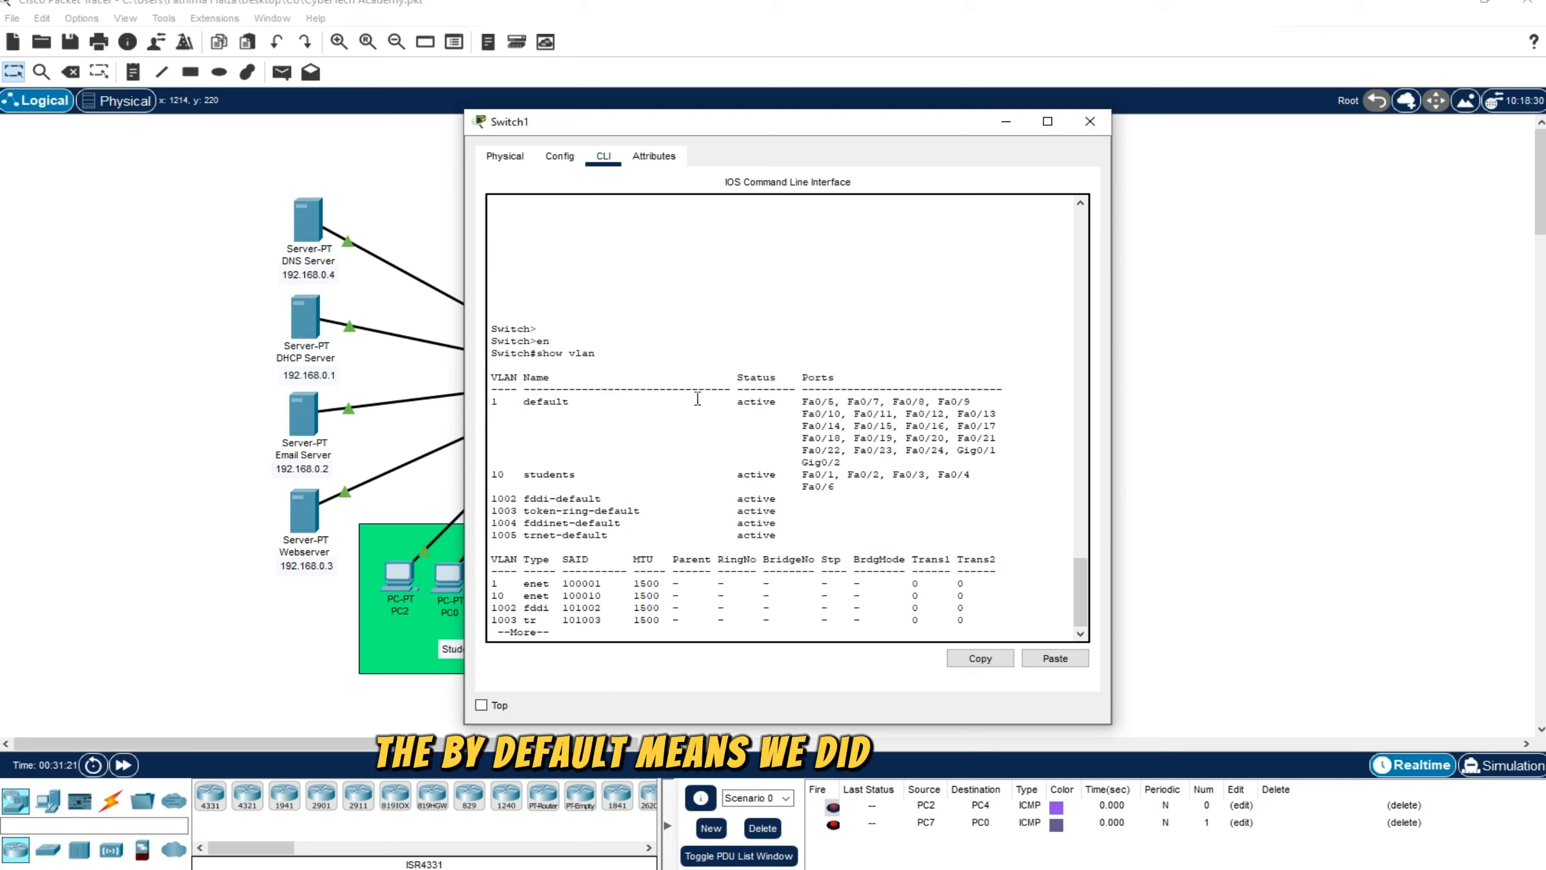
left_click_drag(841, 463, 489, 405)
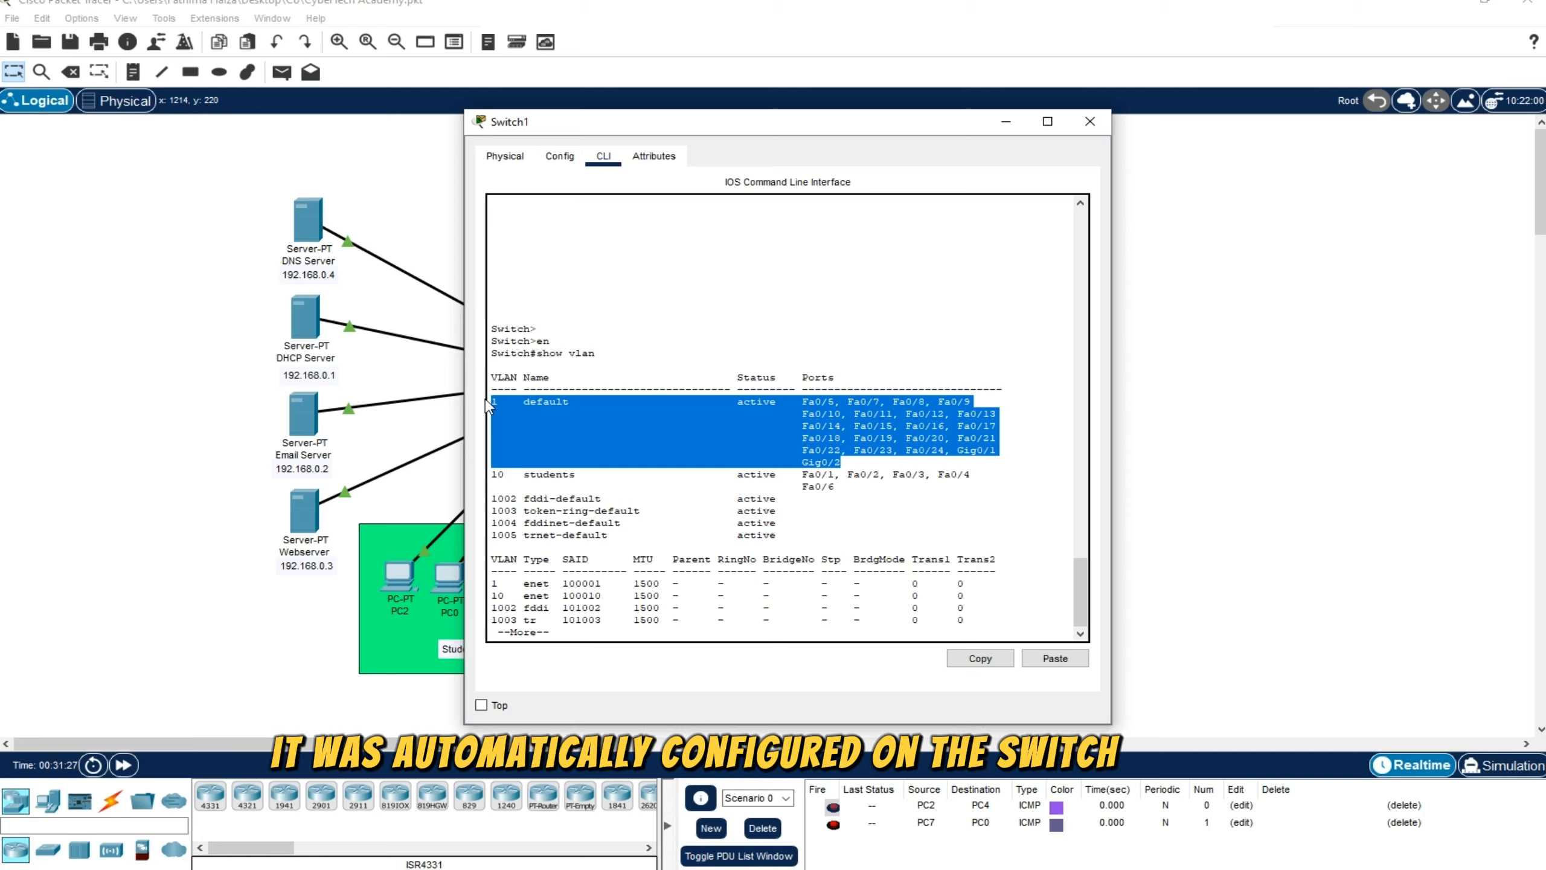
left_click(711, 484)
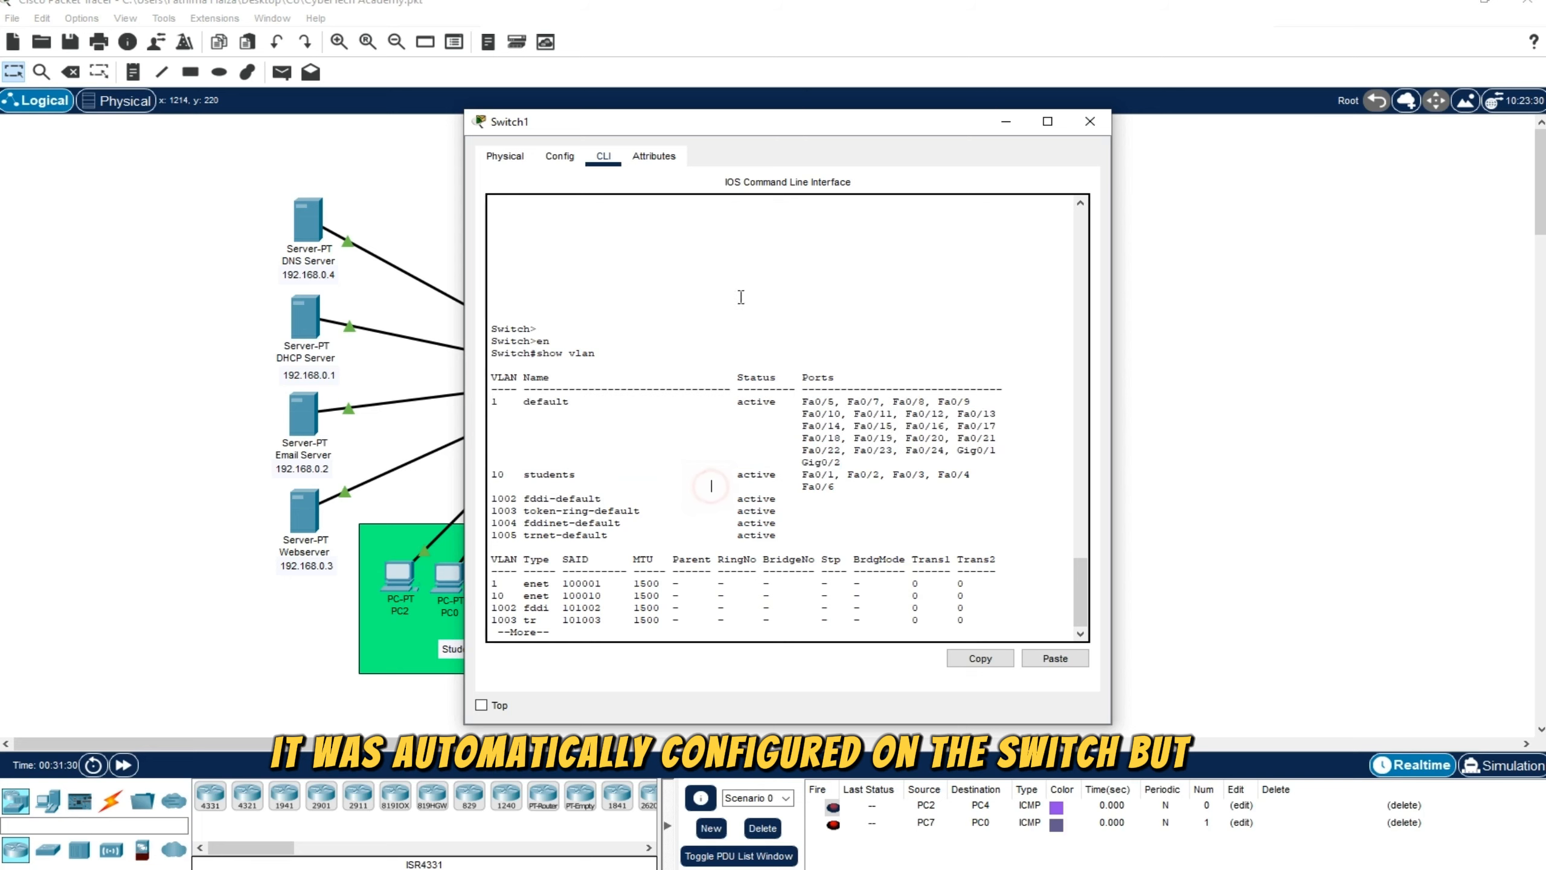
Look over the Lectures PC group in the topology, return to the switch's VLAN table and close the switch window
left_click_drag(806, 121, 1351, 149)
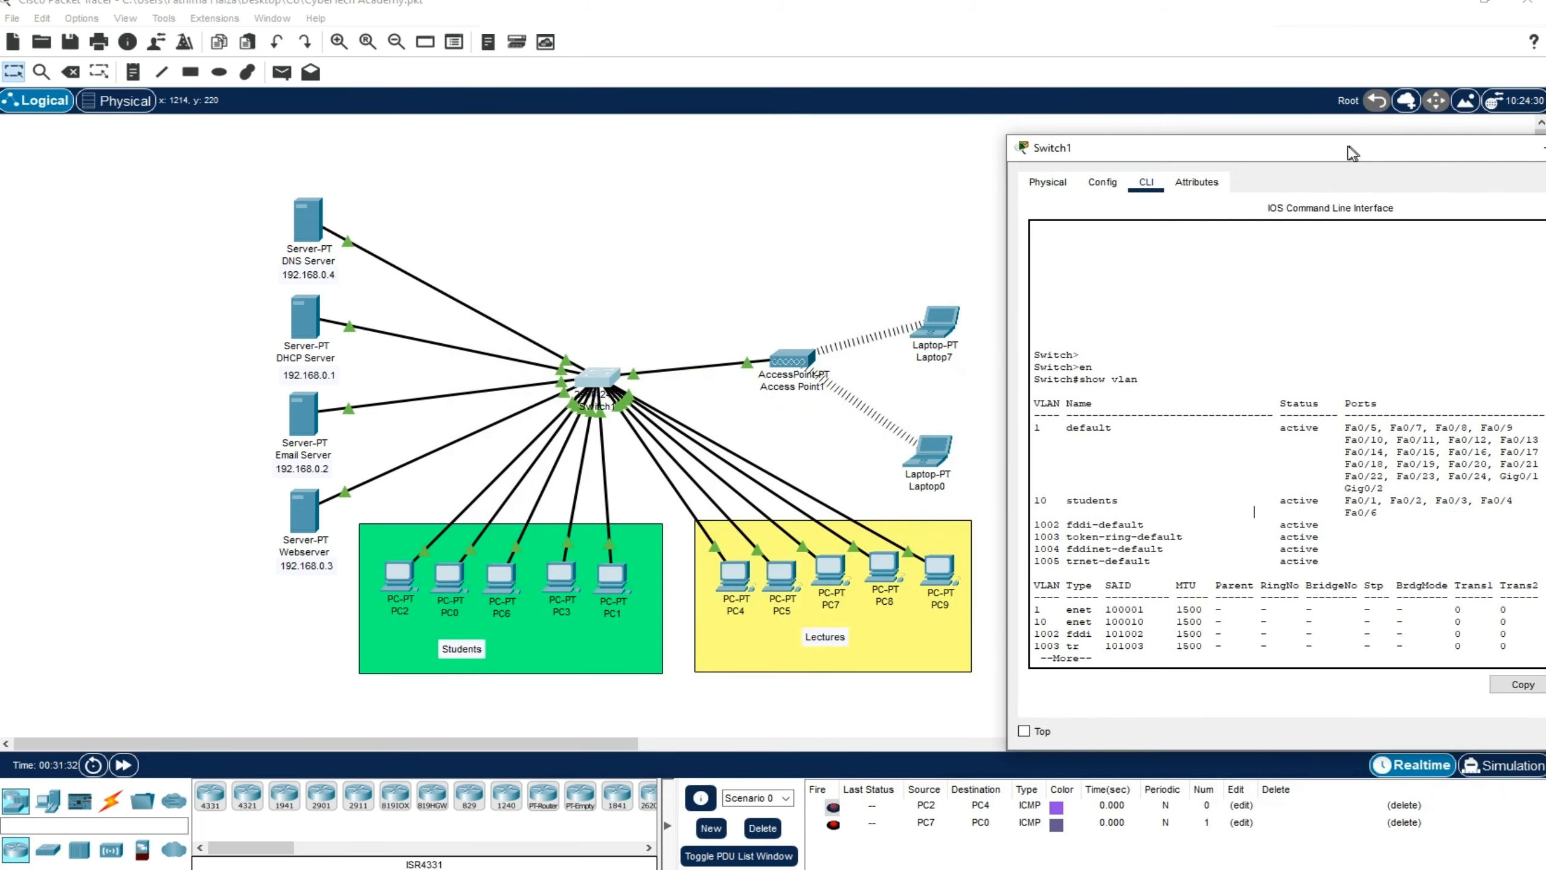
left_click(682, 506)
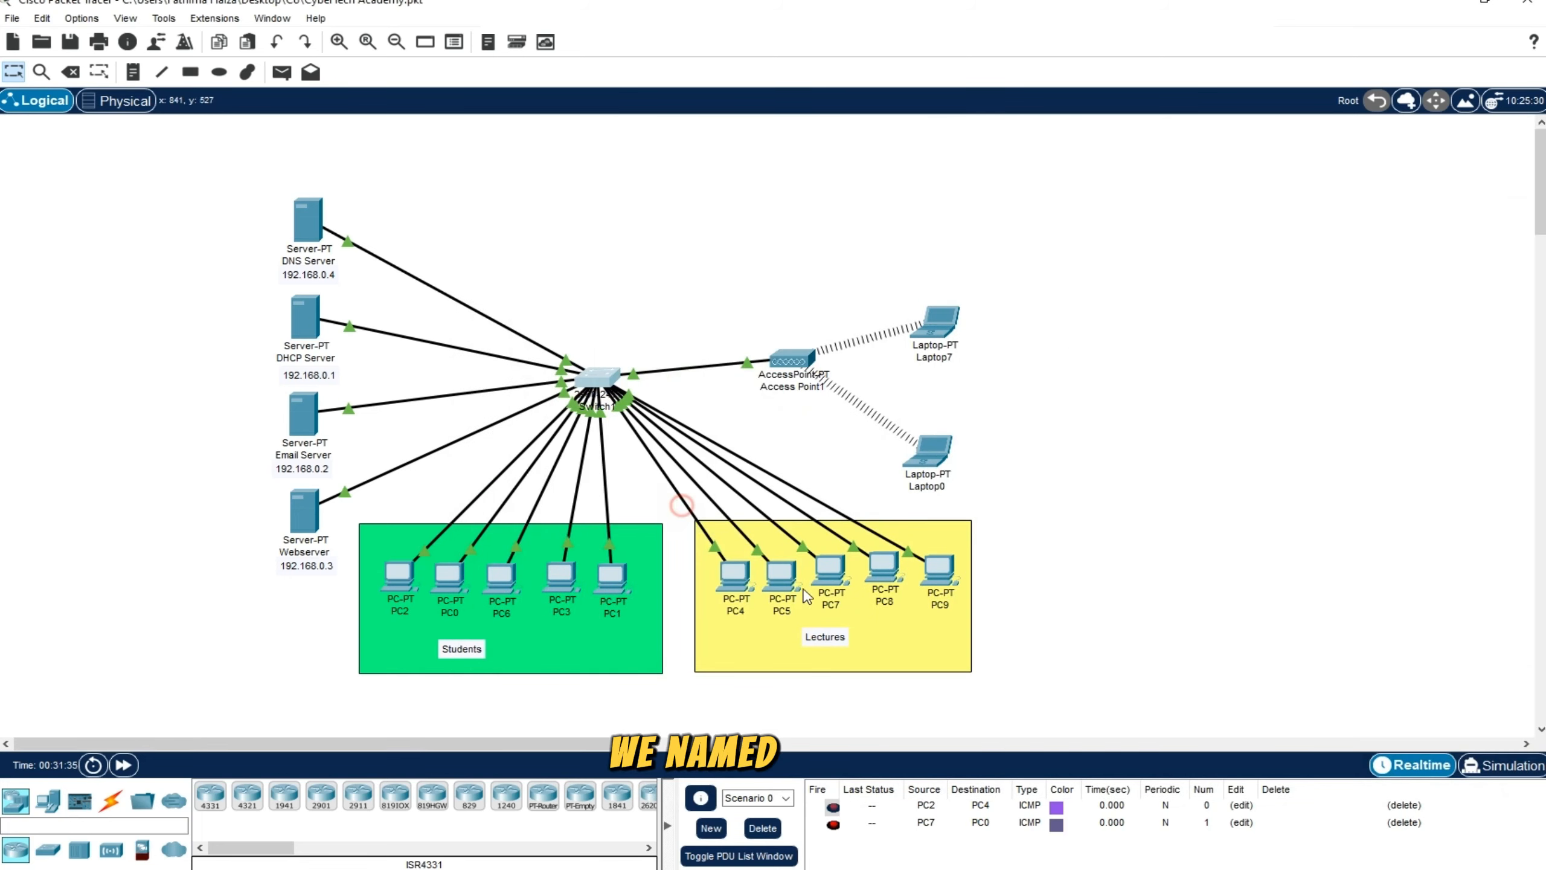
left_click_drag(1000, 690, 692, 504)
left_click(1085, 585)
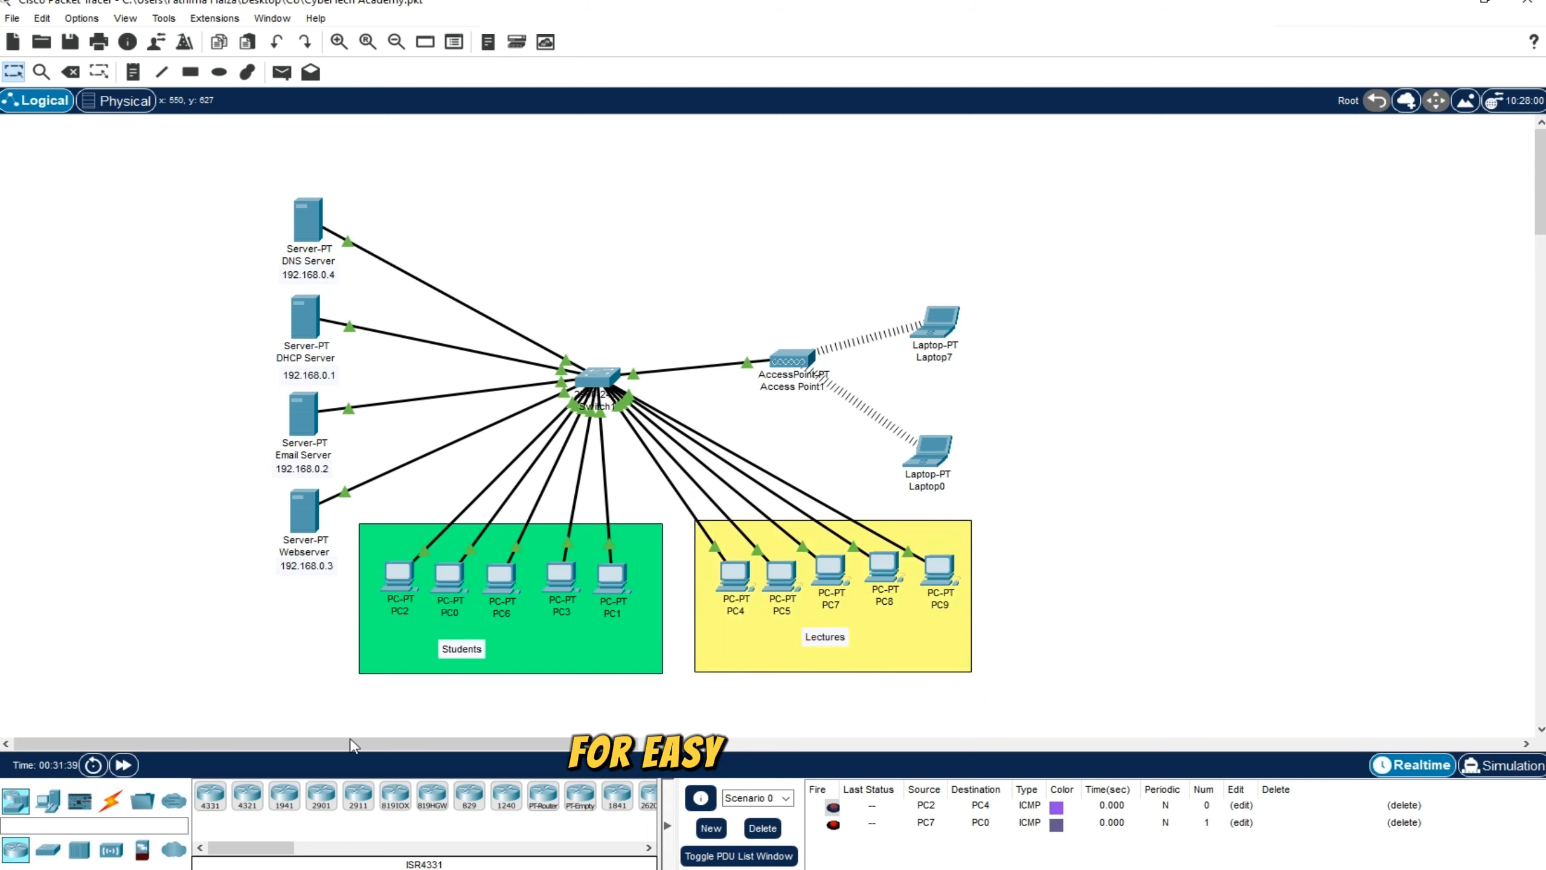
left_click(717, 827)
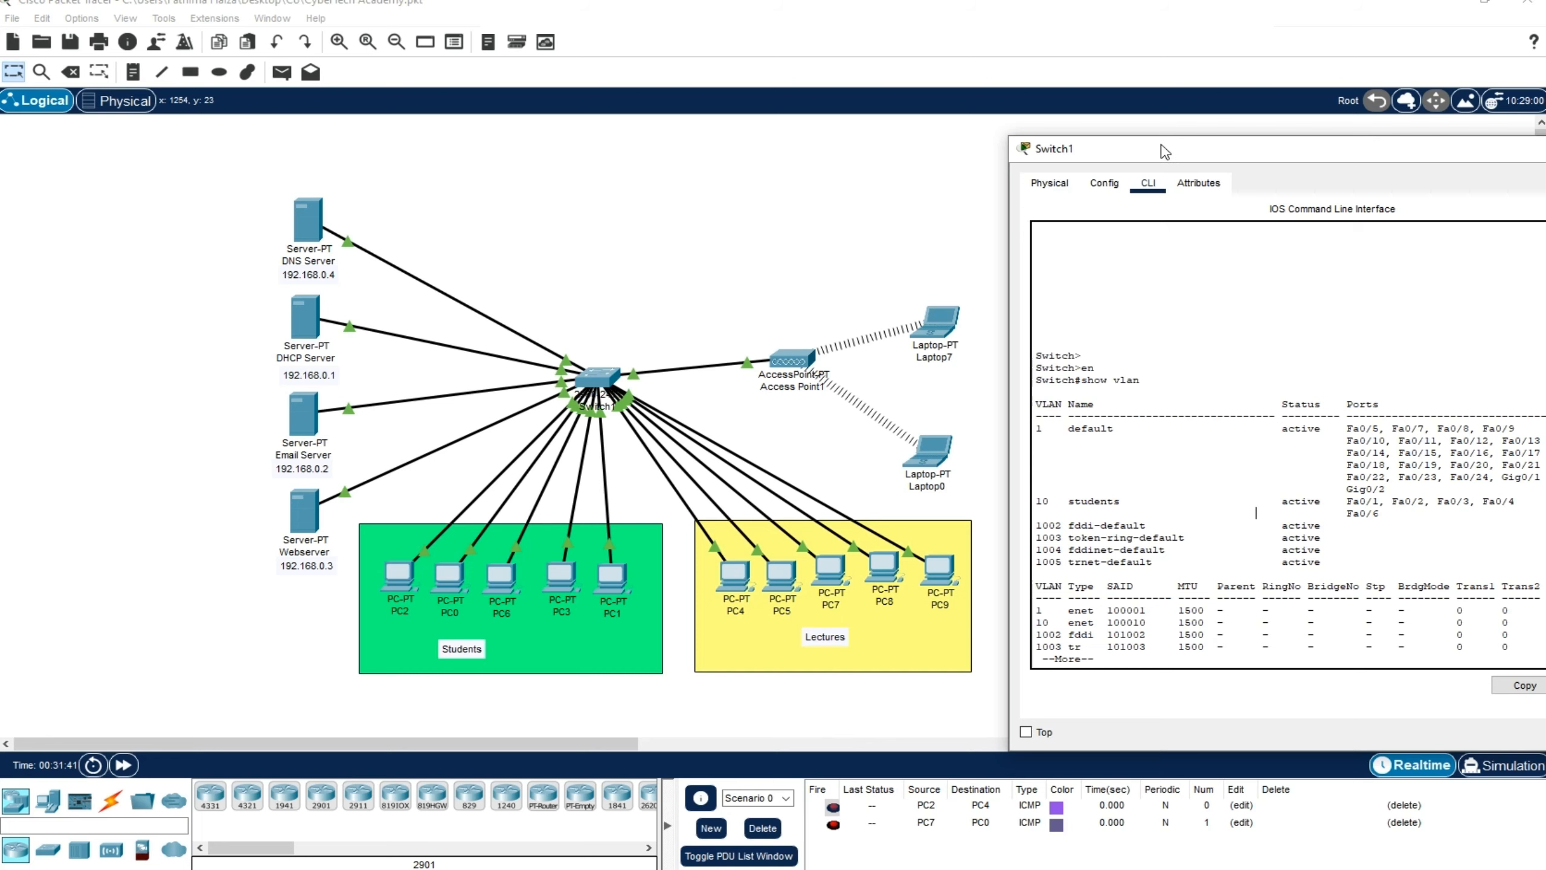
left_click_drag(1165, 151, 684, 163)
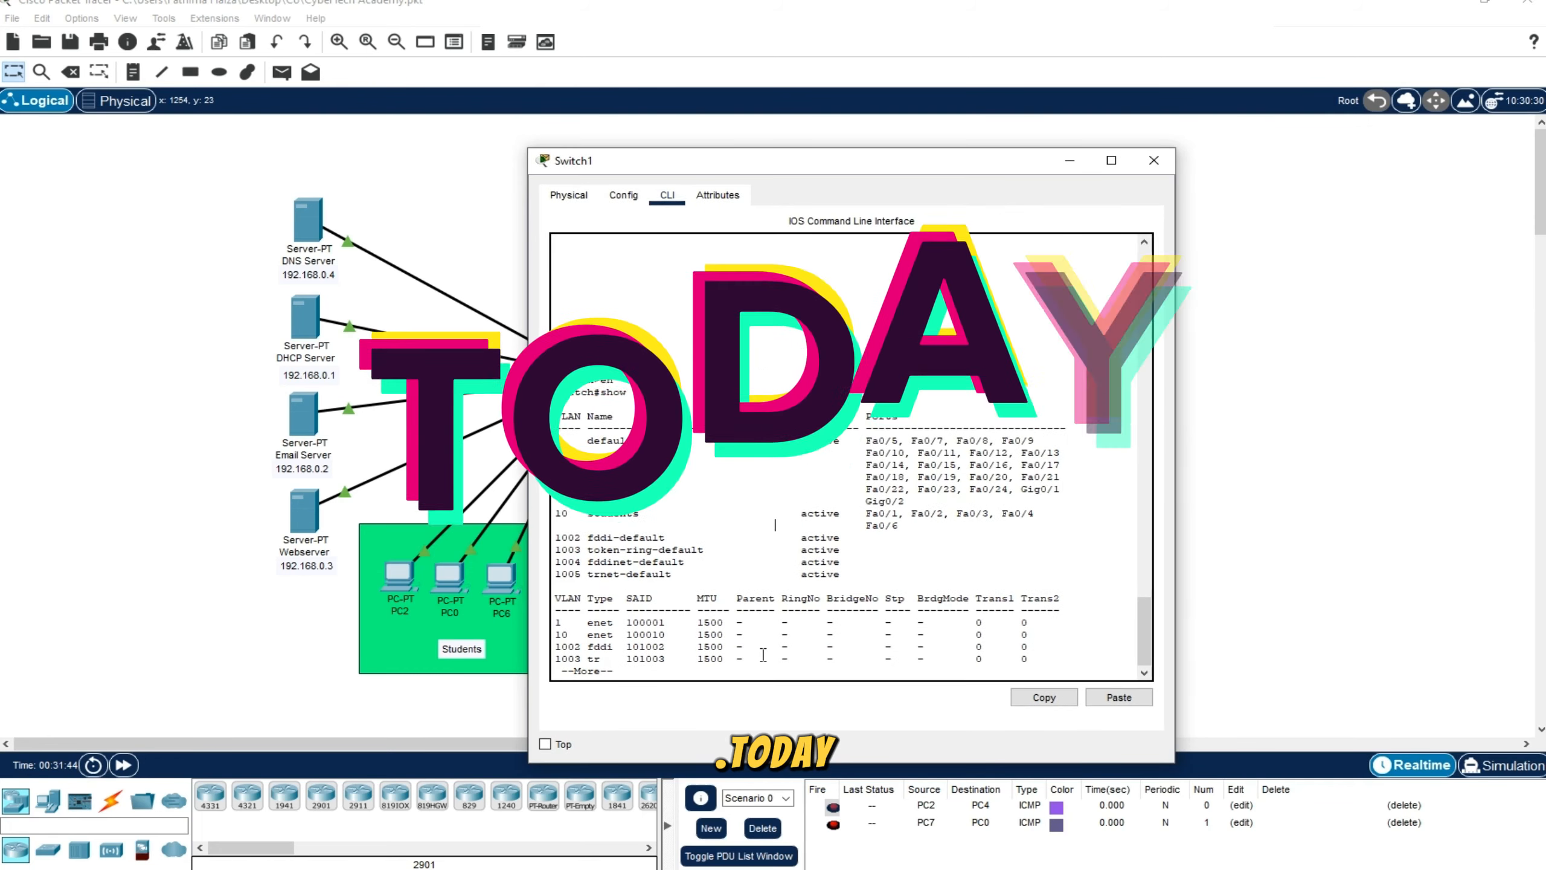
left_click(759, 668)
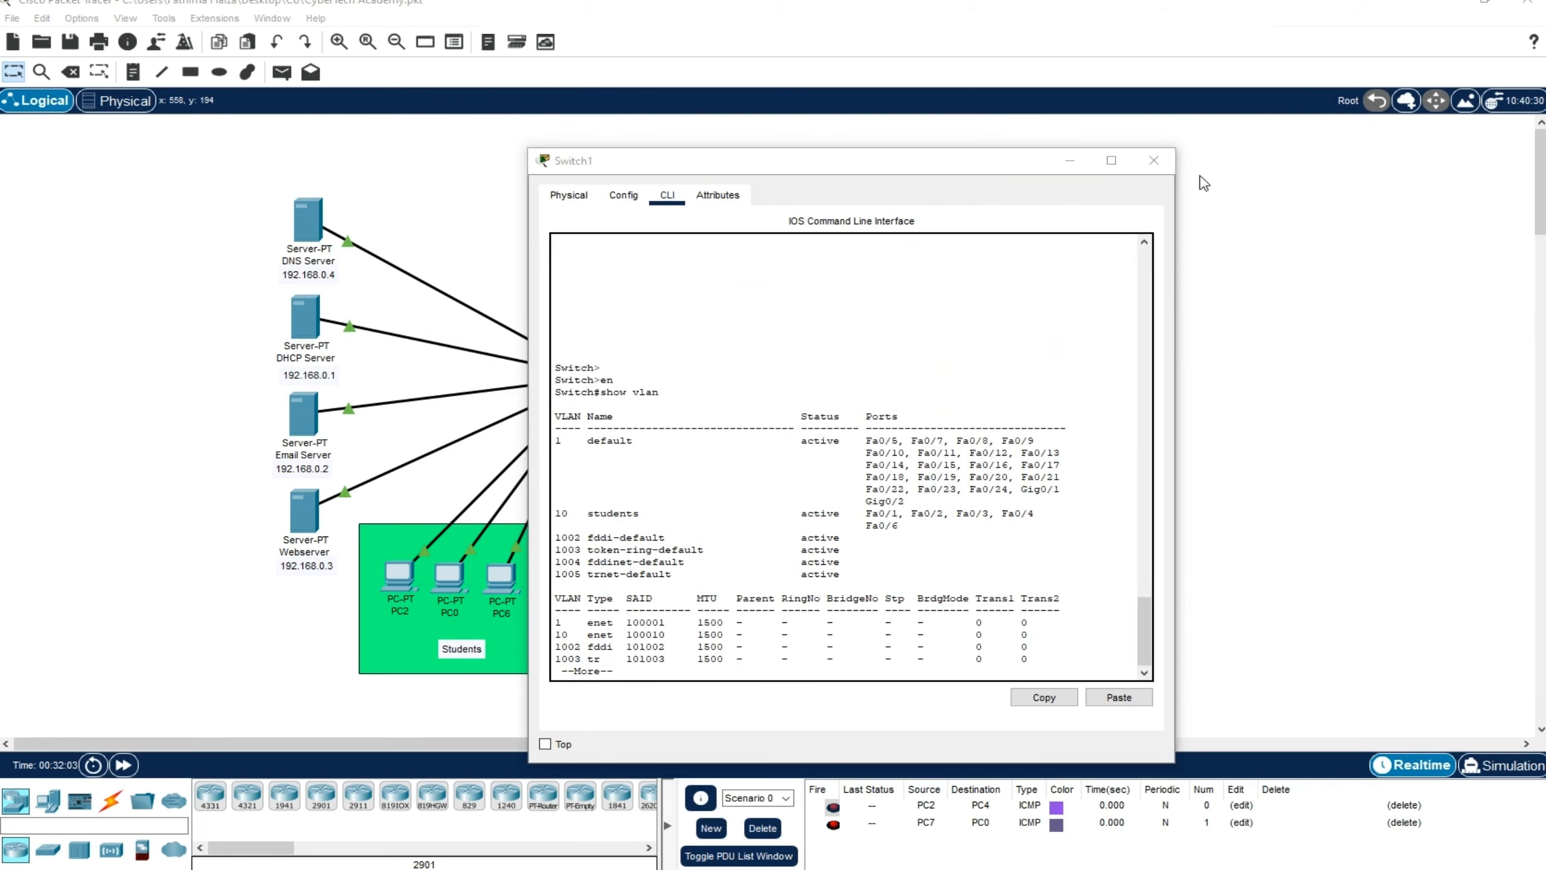
left_click(1154, 160)
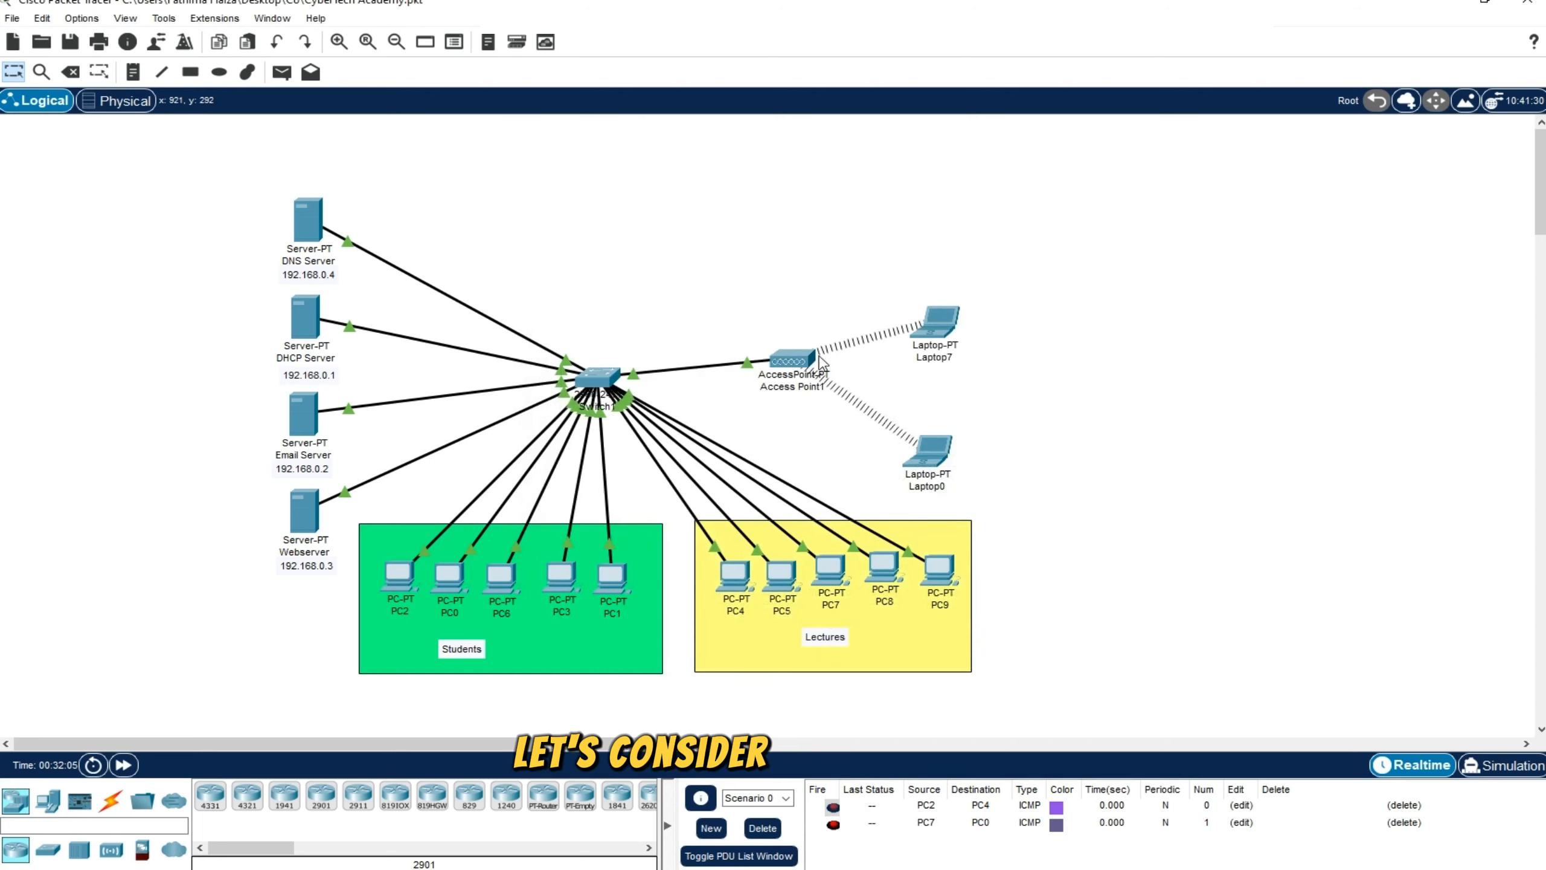
Move the whole network toward the left edge of the workspace to free an empty area beside it
left_click_drag(239, 167, 702, 659)
left_click(924, 571)
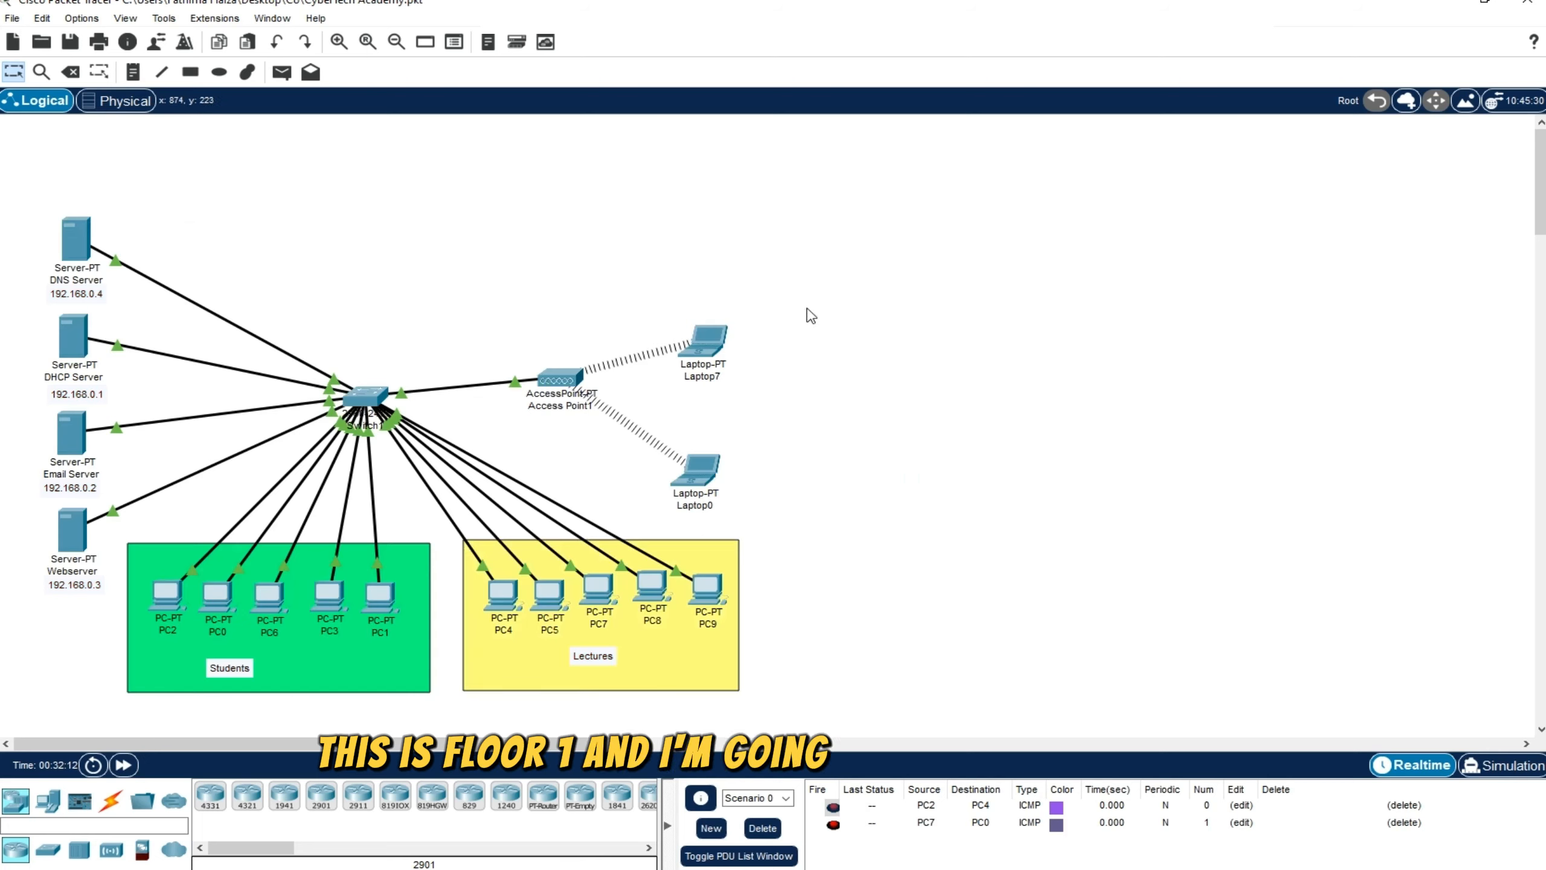
left_click_drag(879, 184, 1459, 725)
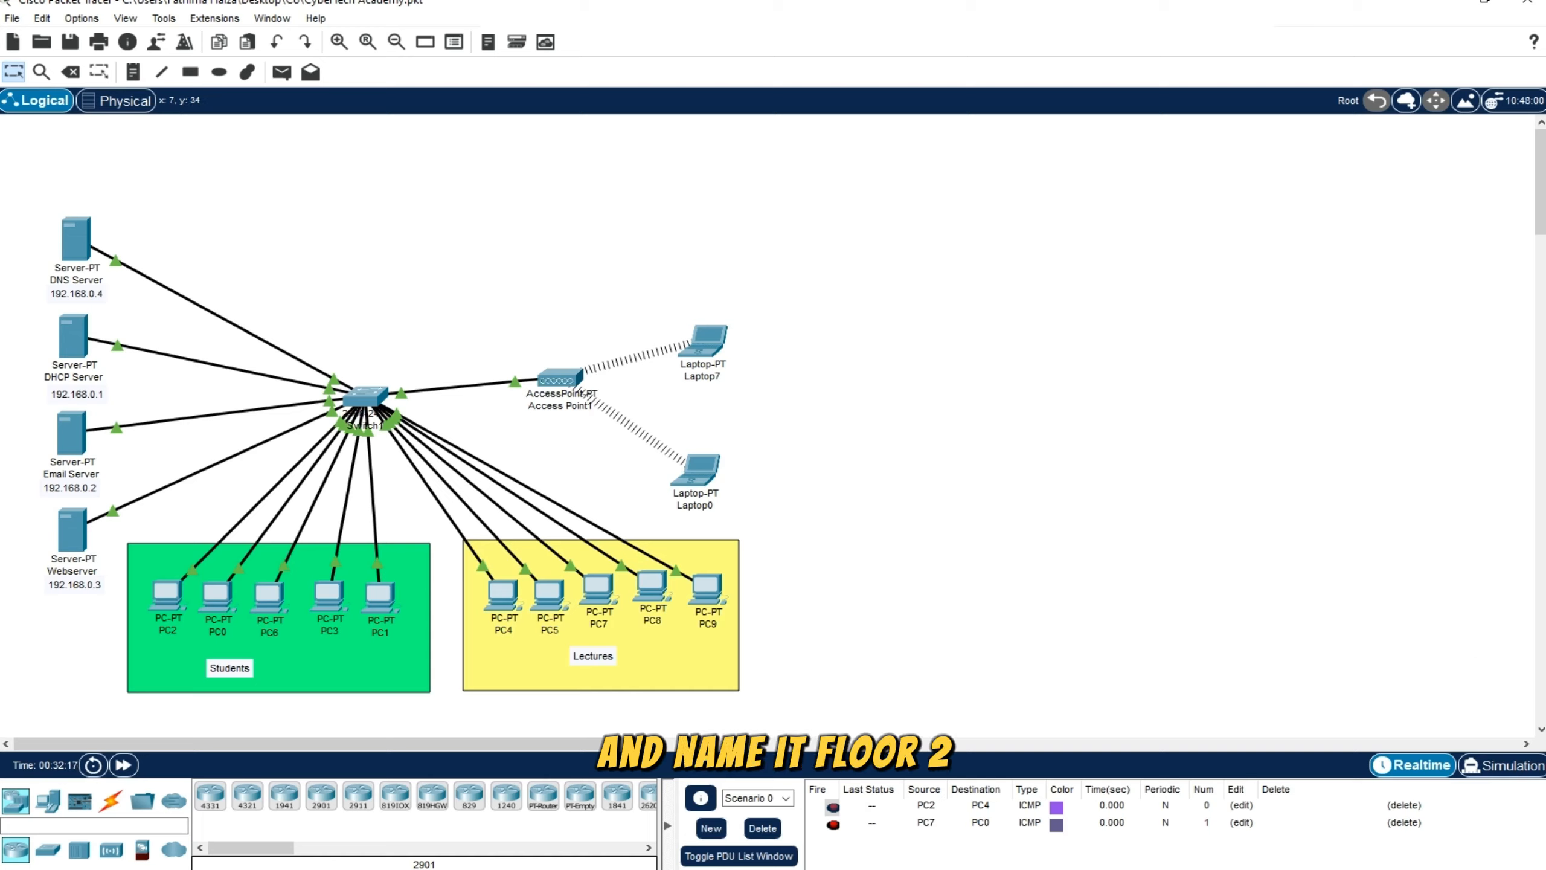
Place the note "Floor 1" above the existing network and the note "Floor 2" above the empty area beside it
left_click(131, 72)
left_click(287, 172)
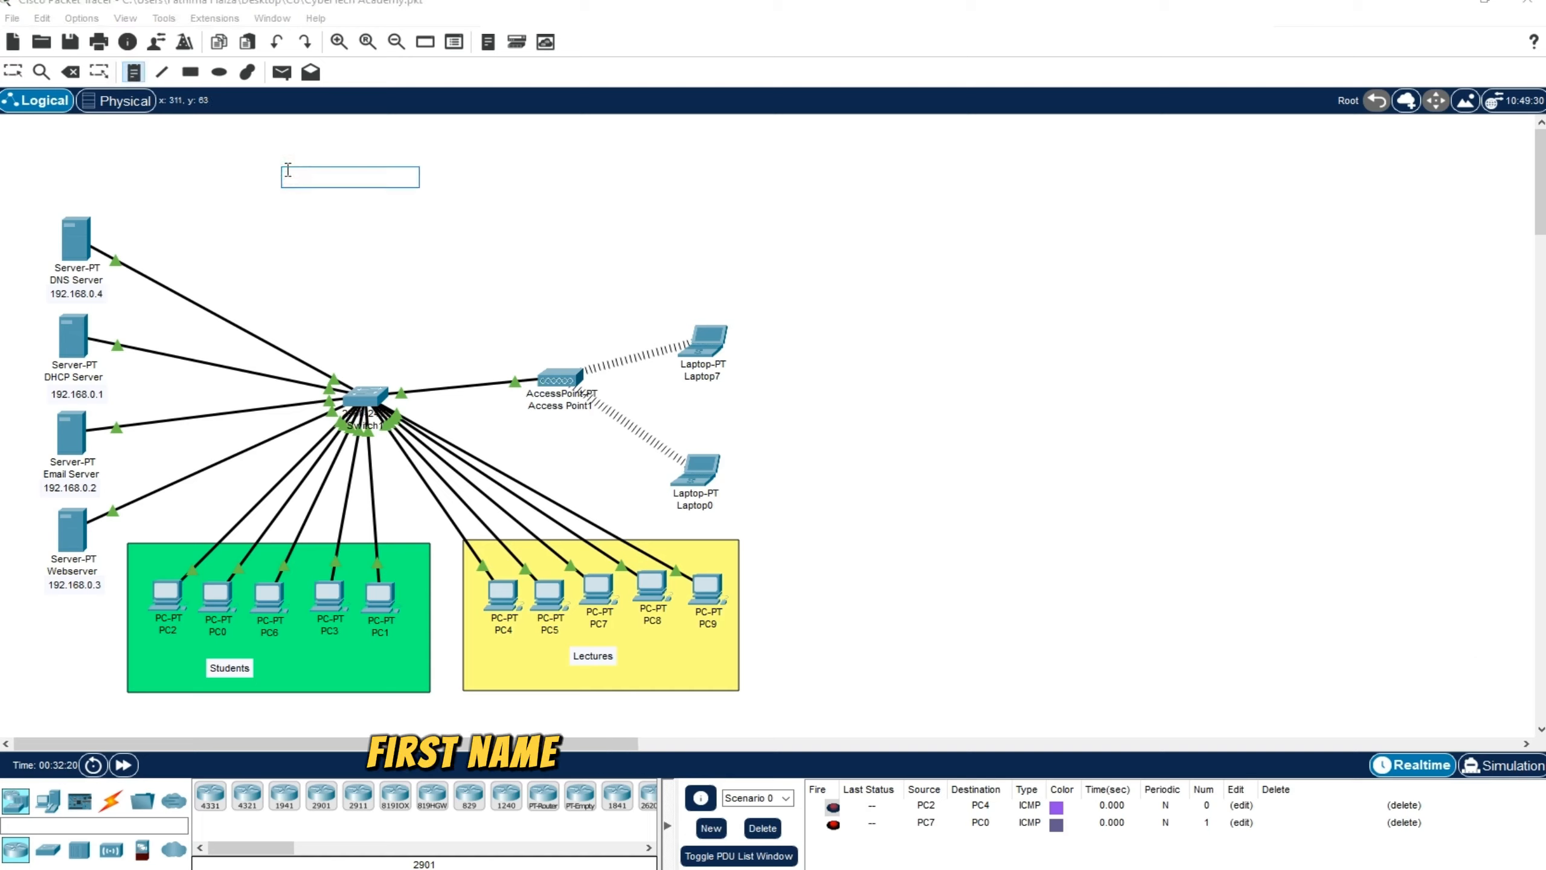
type("Floor 1")
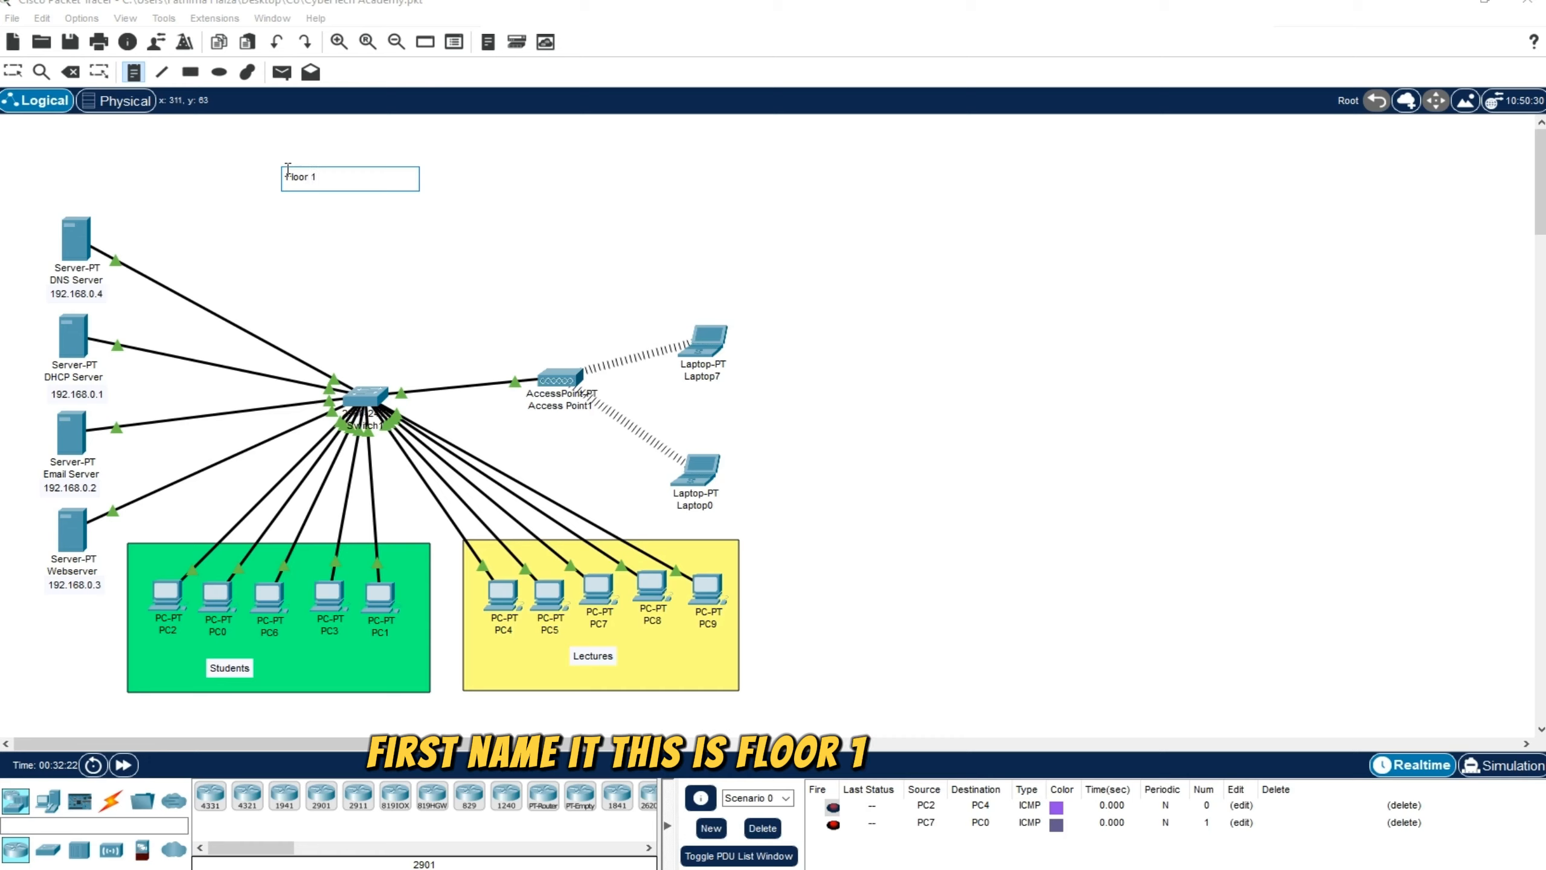
left_click(962, 174)
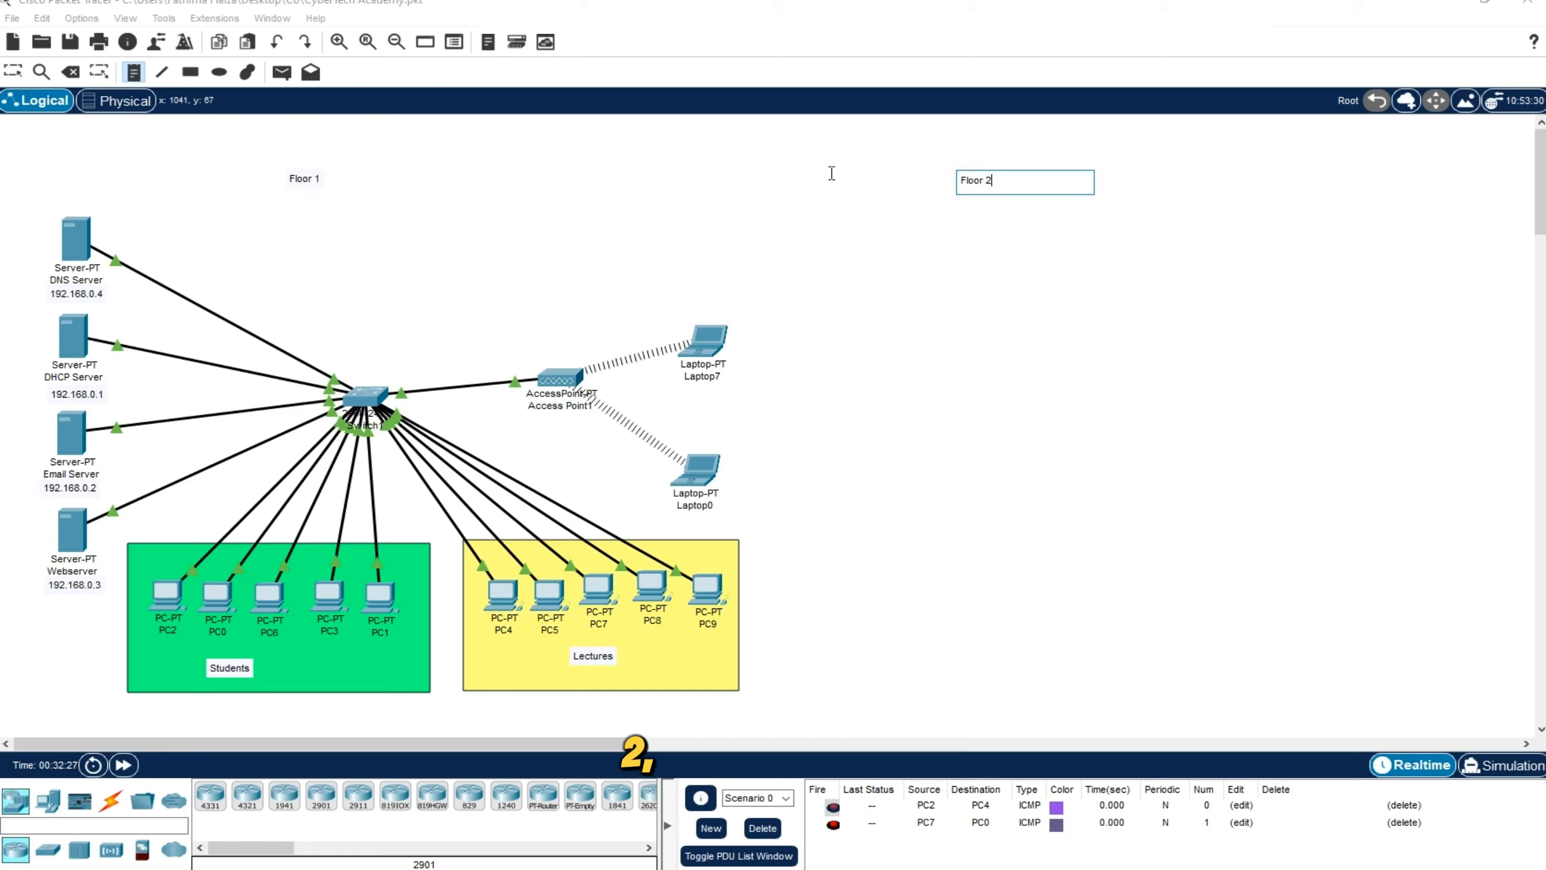
type("Floor 2")
Delete the green rectangle behind the Students PCs and the yellow rectangle behind the Lectures PCs
left_click(71, 72)
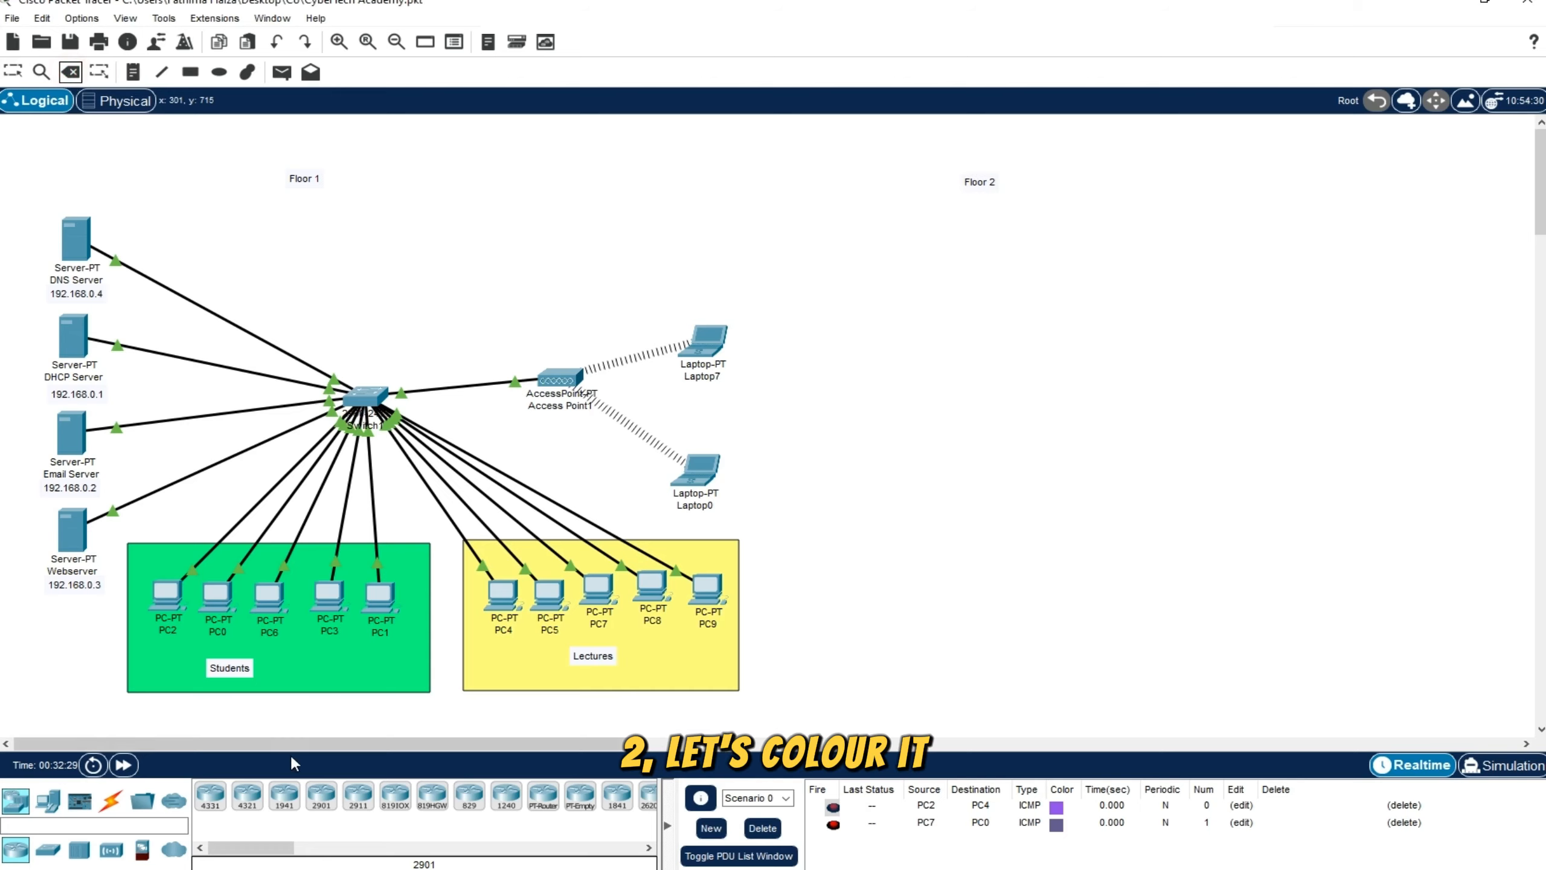
left_click(427, 696)
left_click(774, 458)
left_click(704, 664)
left_click(791, 459)
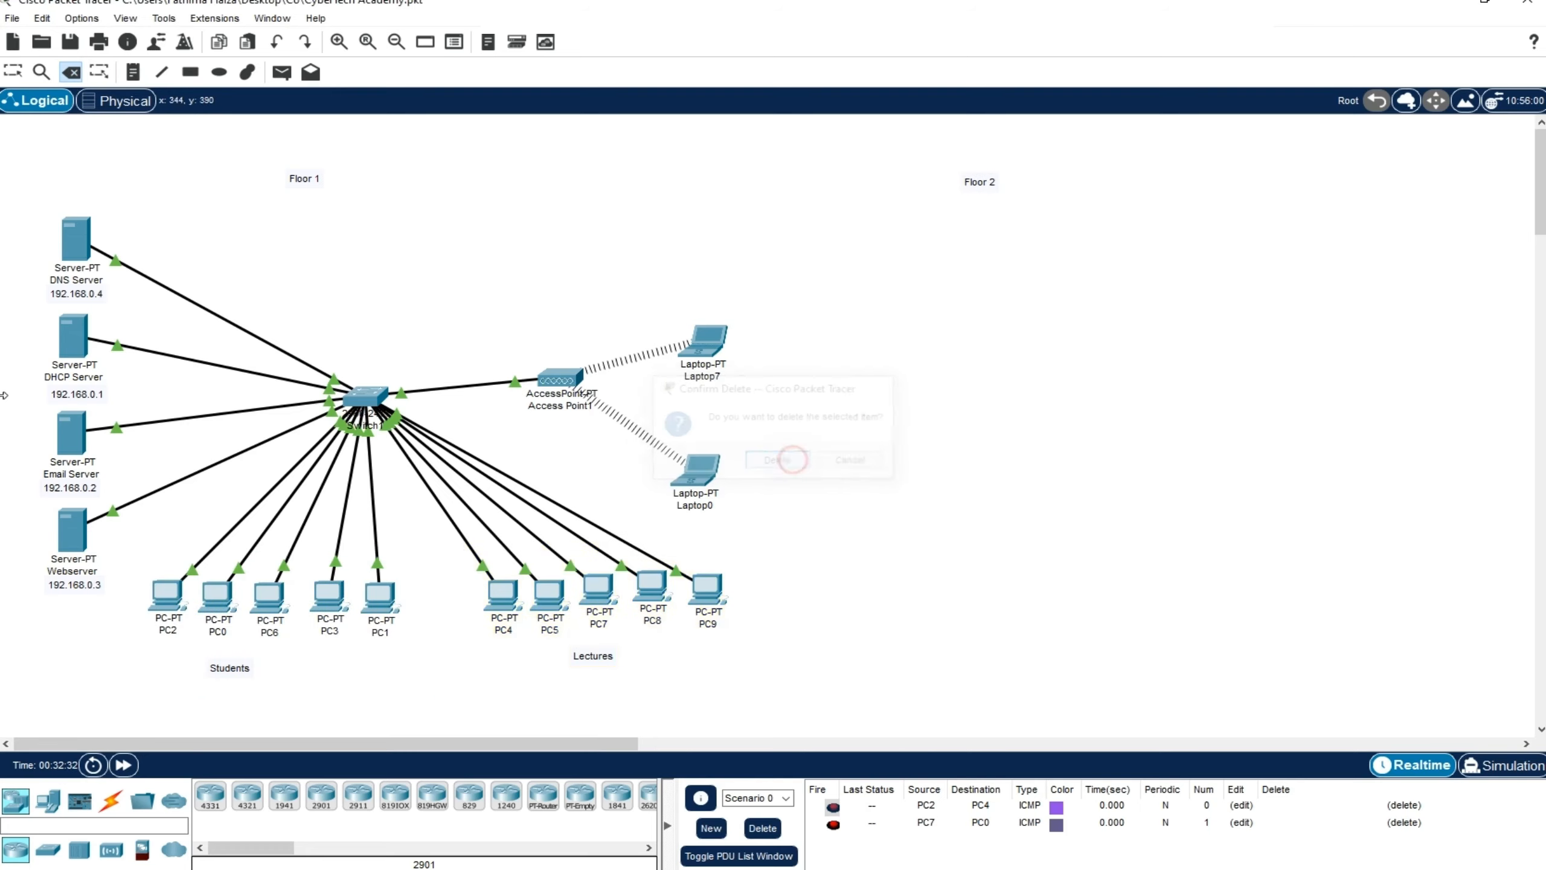
Draw a rectangle with a light blue fill around the entire Floor 1 network, including its label
left_click(190, 72)
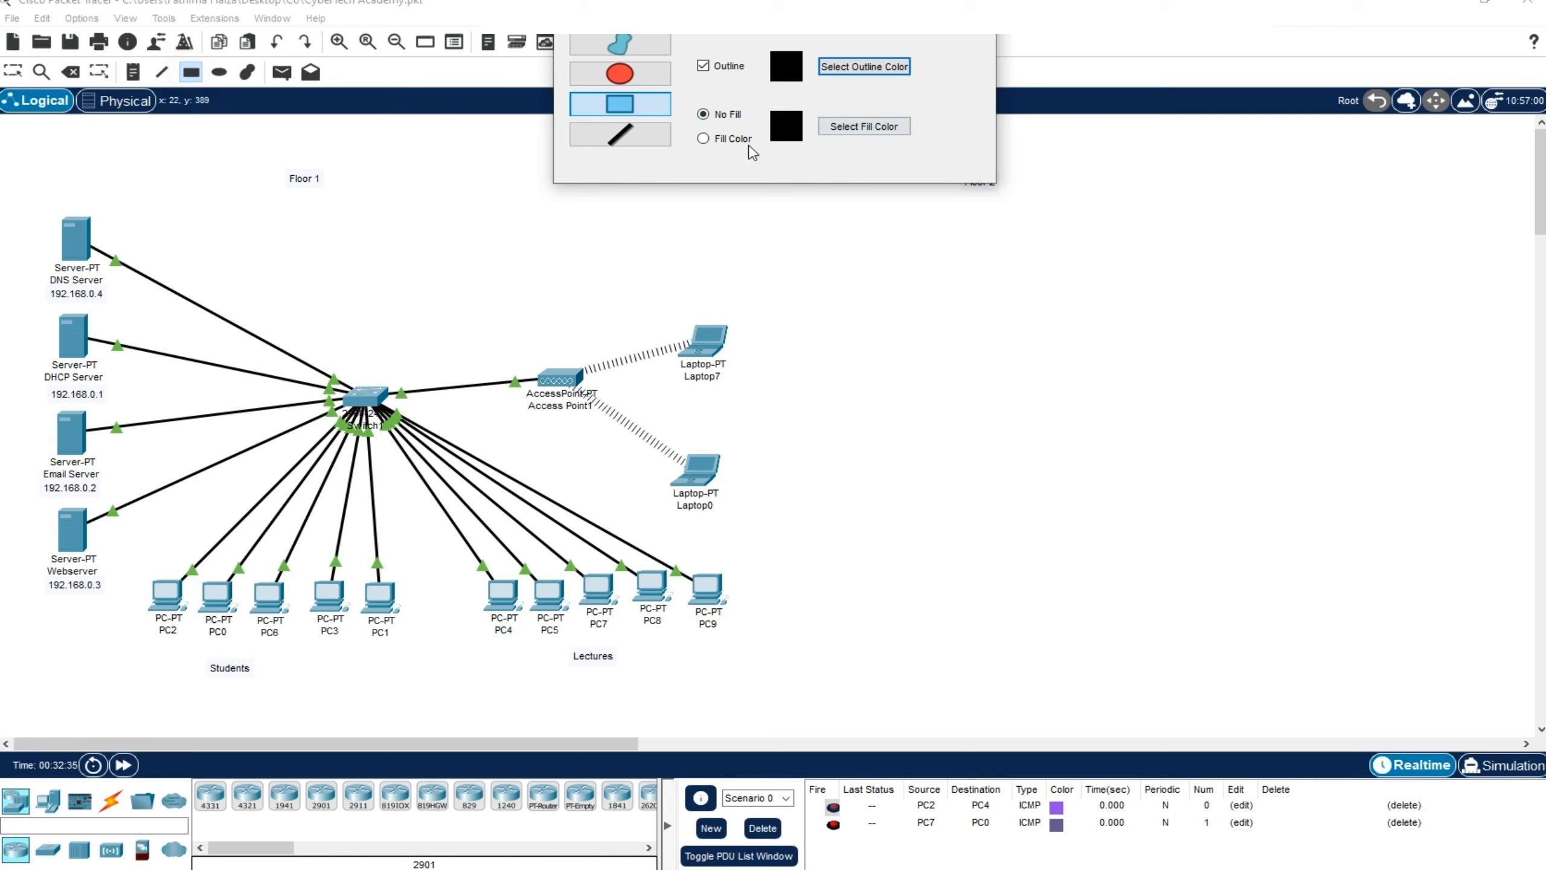
left_click(728, 139)
left_click(864, 126)
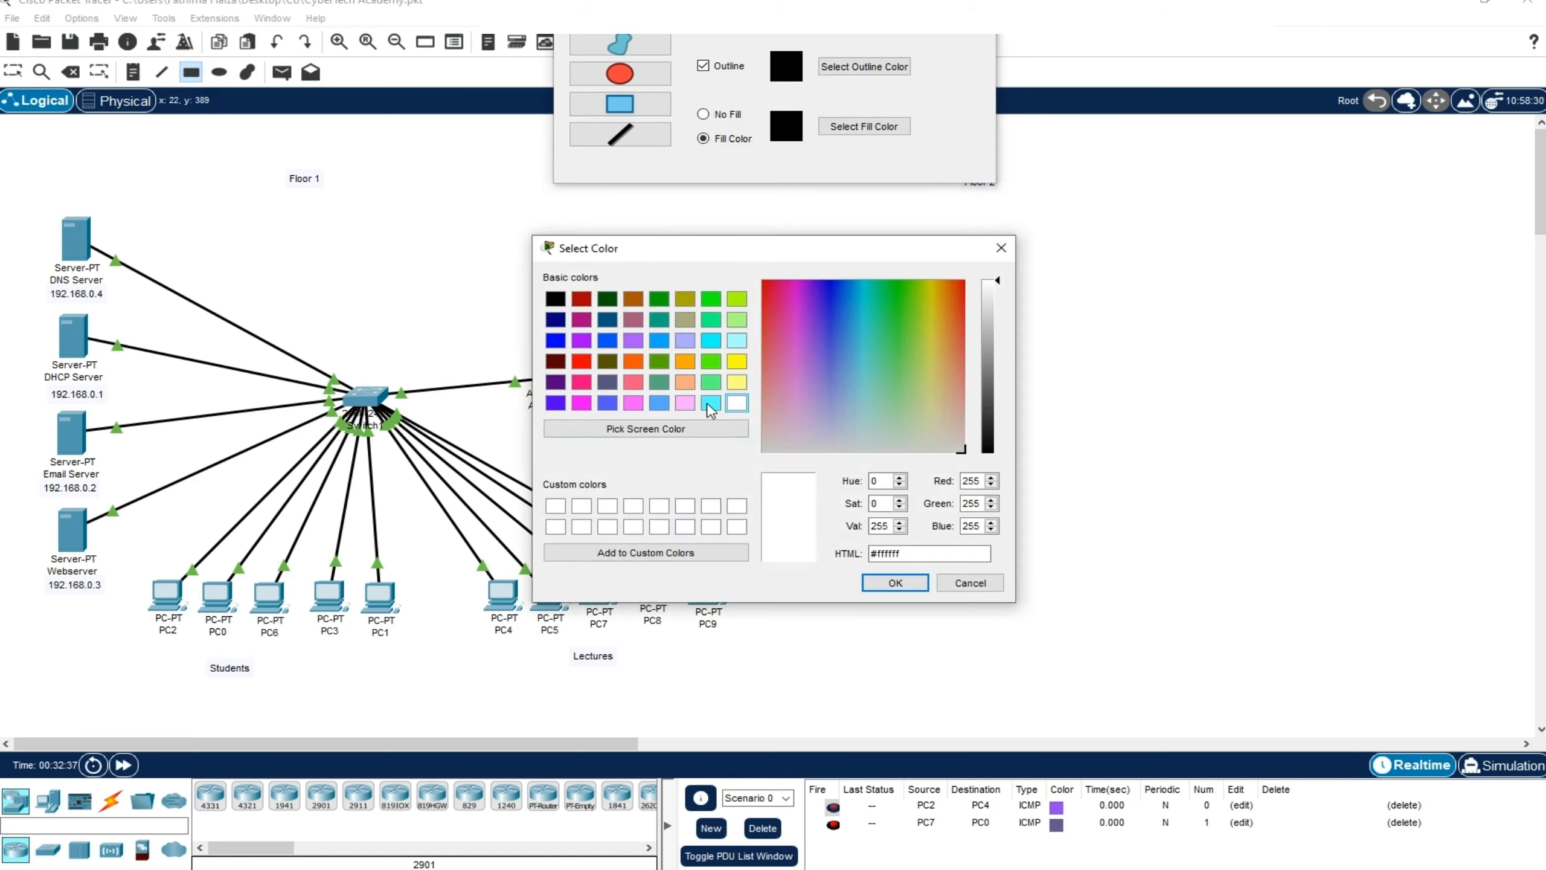
left_click(658, 404)
left_click(894, 583)
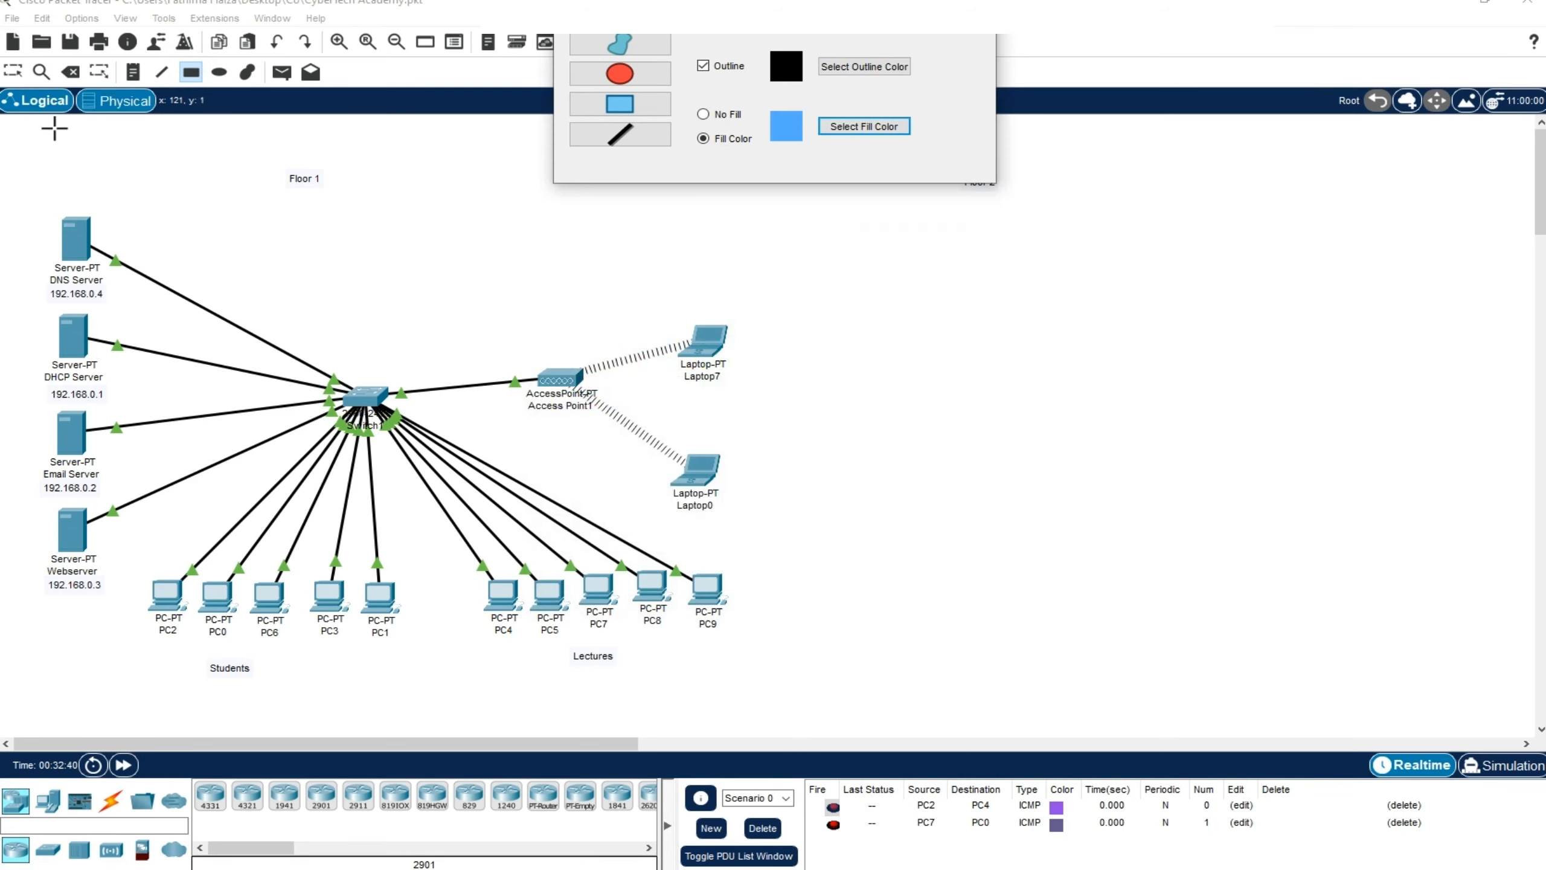
left_click_drag(17, 133, 754, 735)
Draw a yellow-filled rectangle around the five Students PCs and their label
left_click(855, 126)
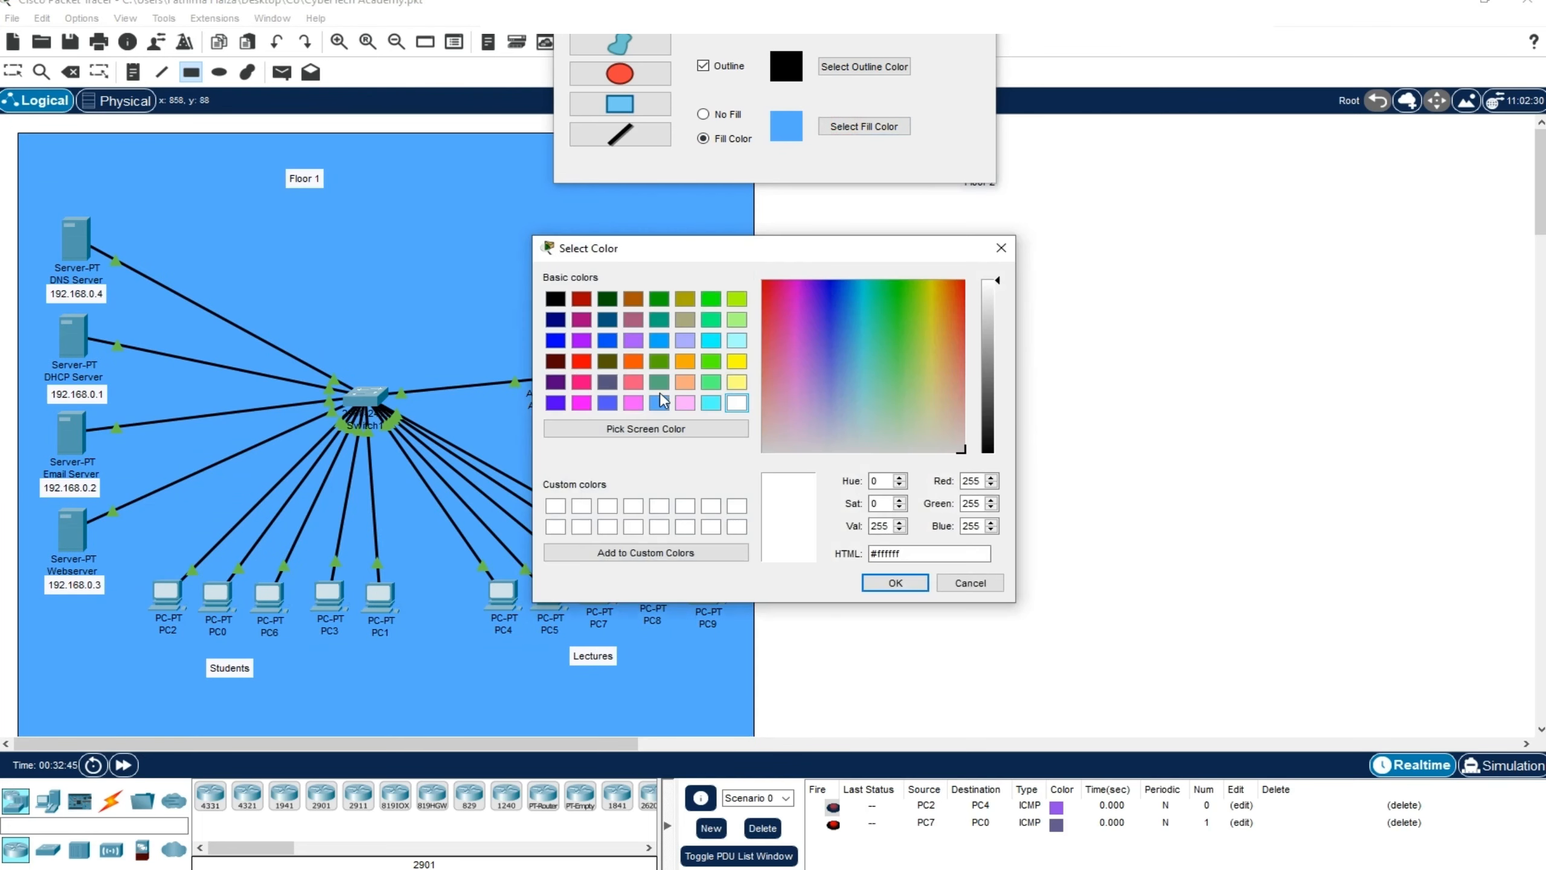
left_click(737, 363)
left_click(894, 583)
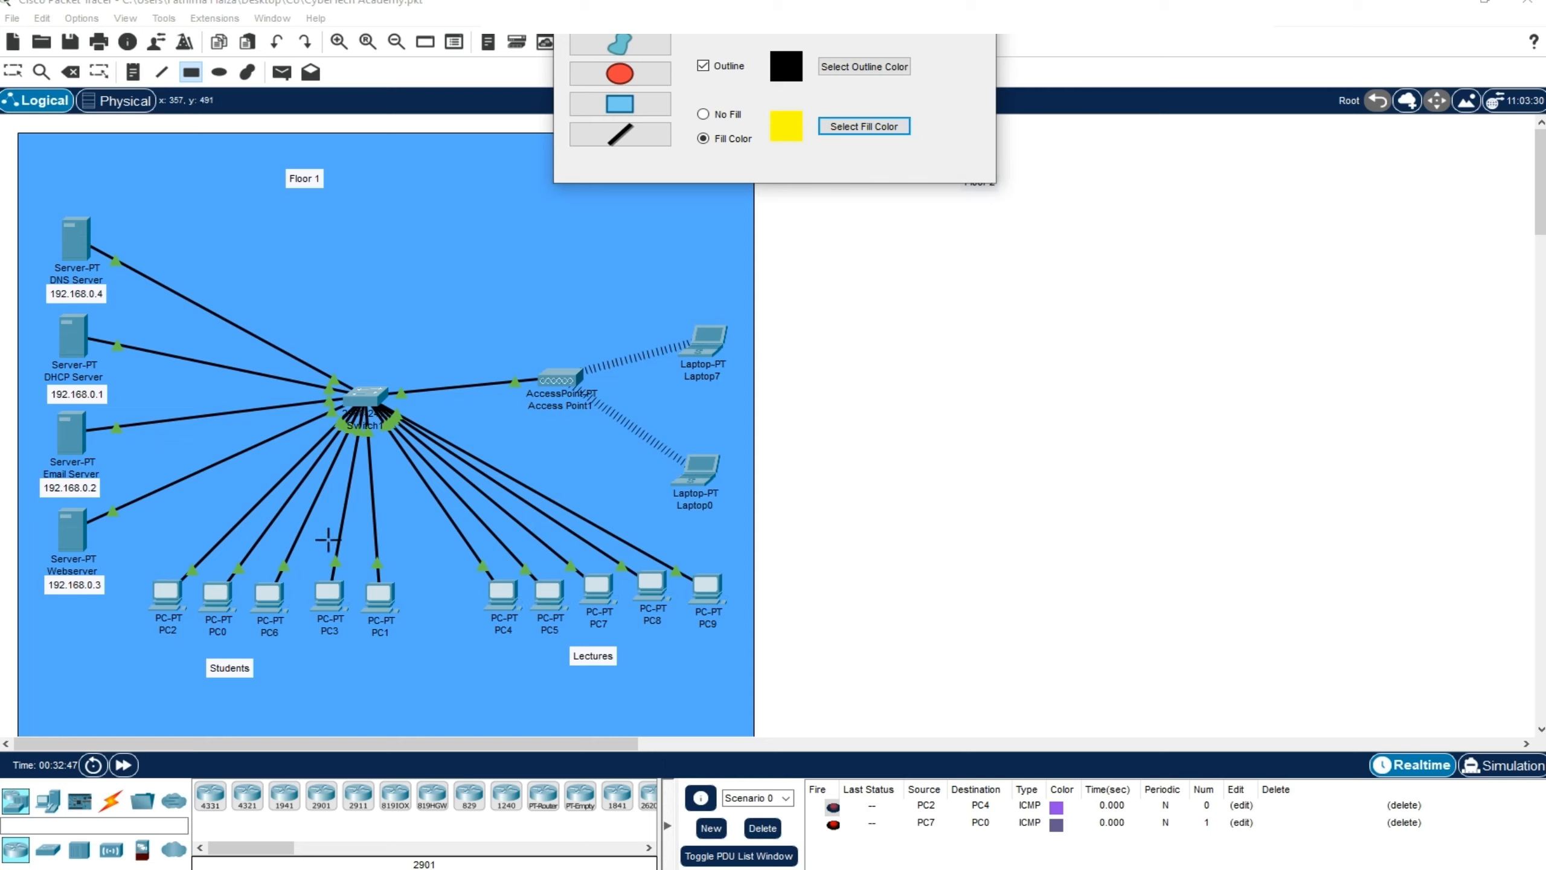
left_click_drag(138, 558, 411, 702)
Draw a rectangle with a light green fill around the five Lectures PCs and their label
left_click(864, 126)
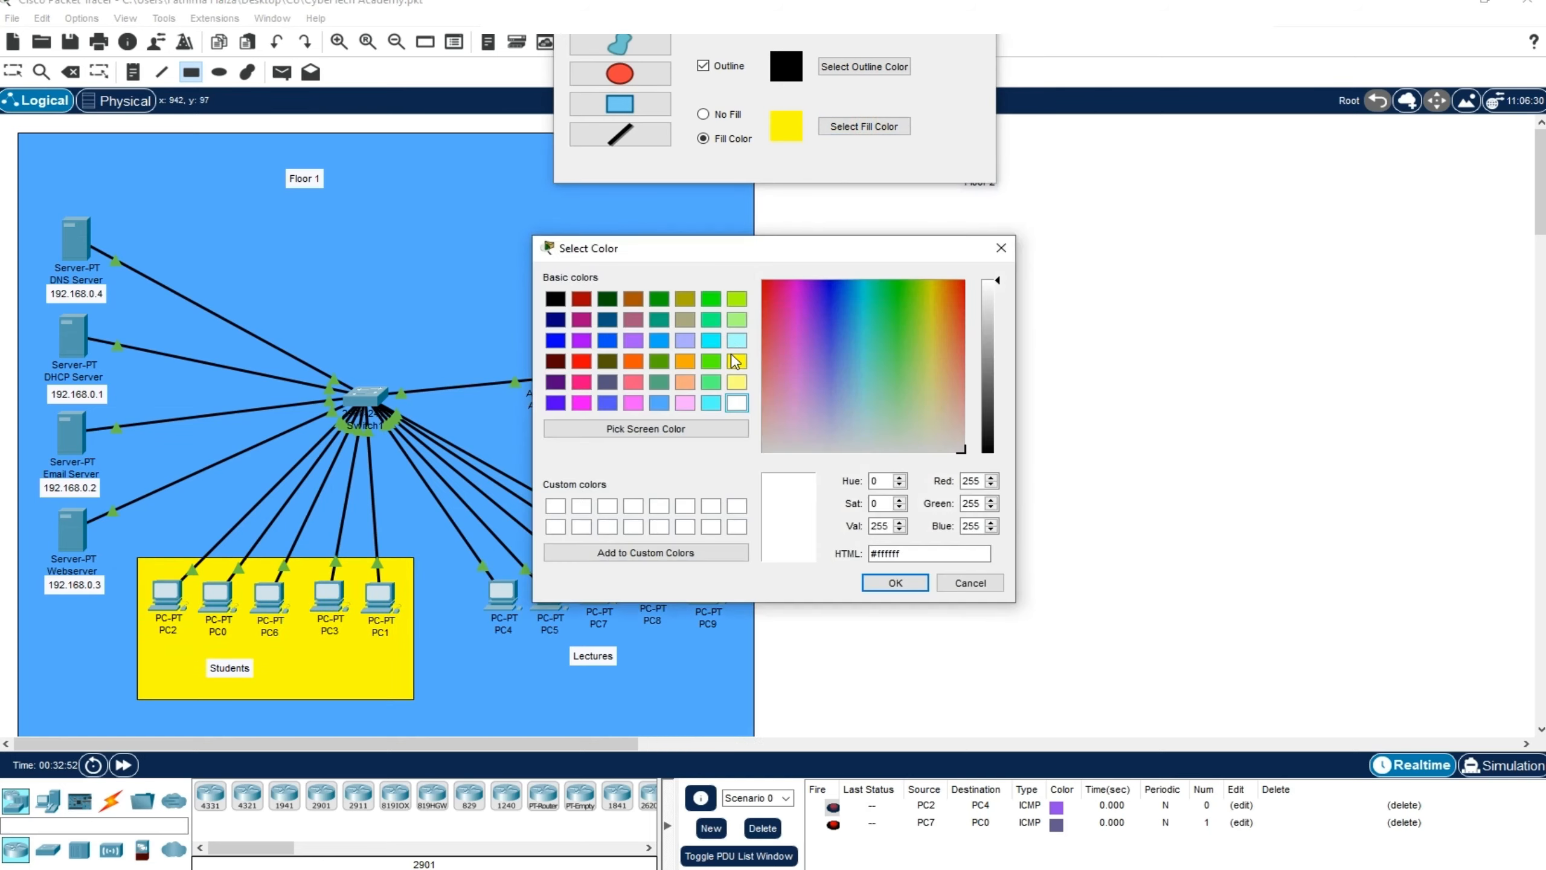
left_click(737, 319)
left_click(894, 581)
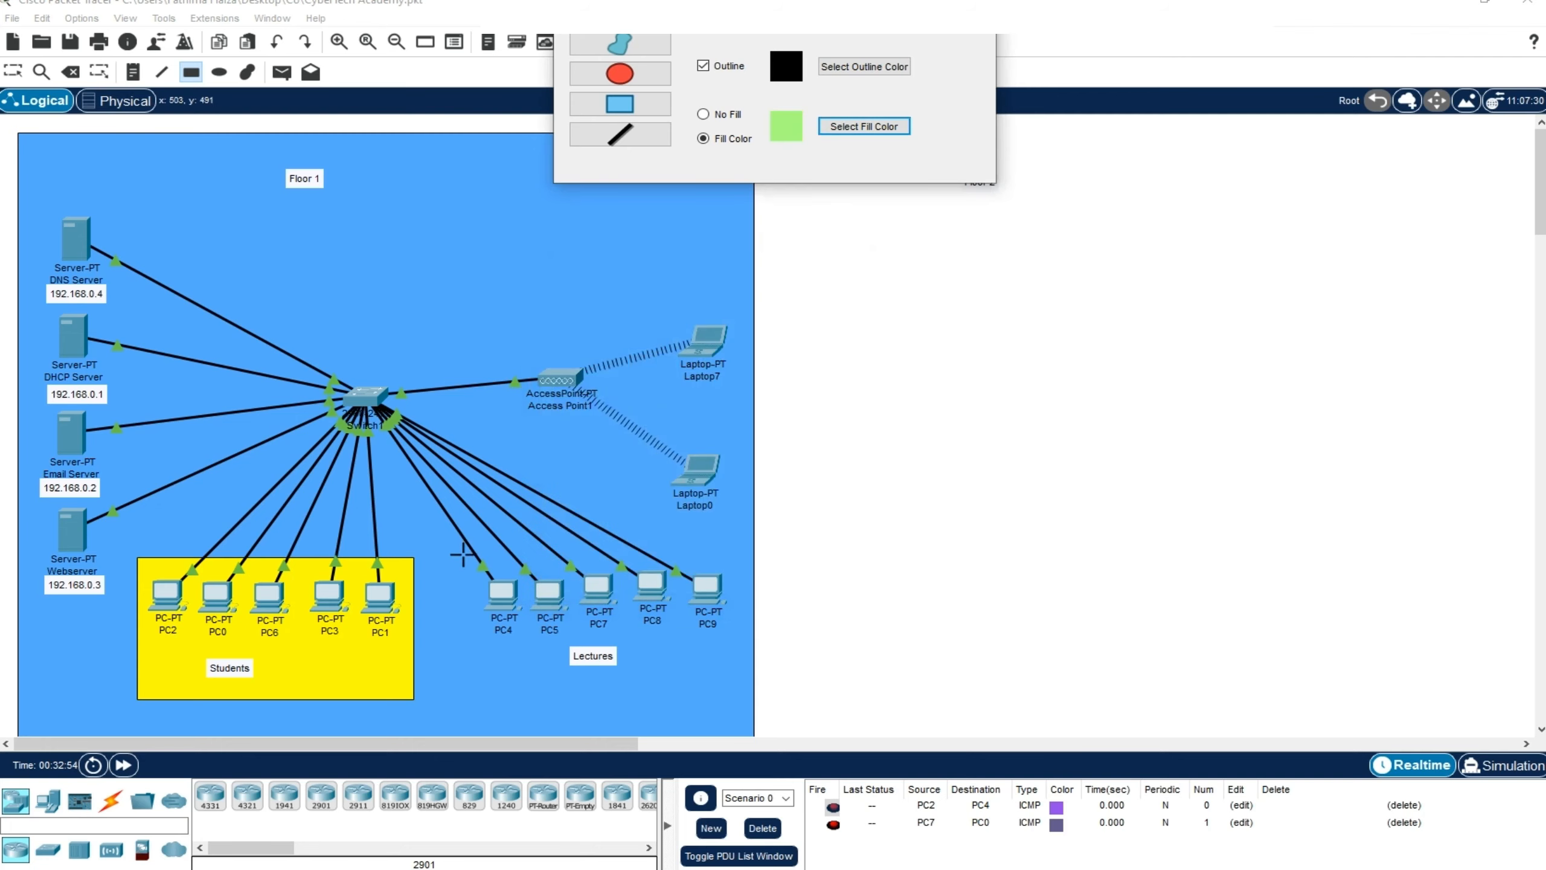
left_click_drag(456, 556, 740, 696)
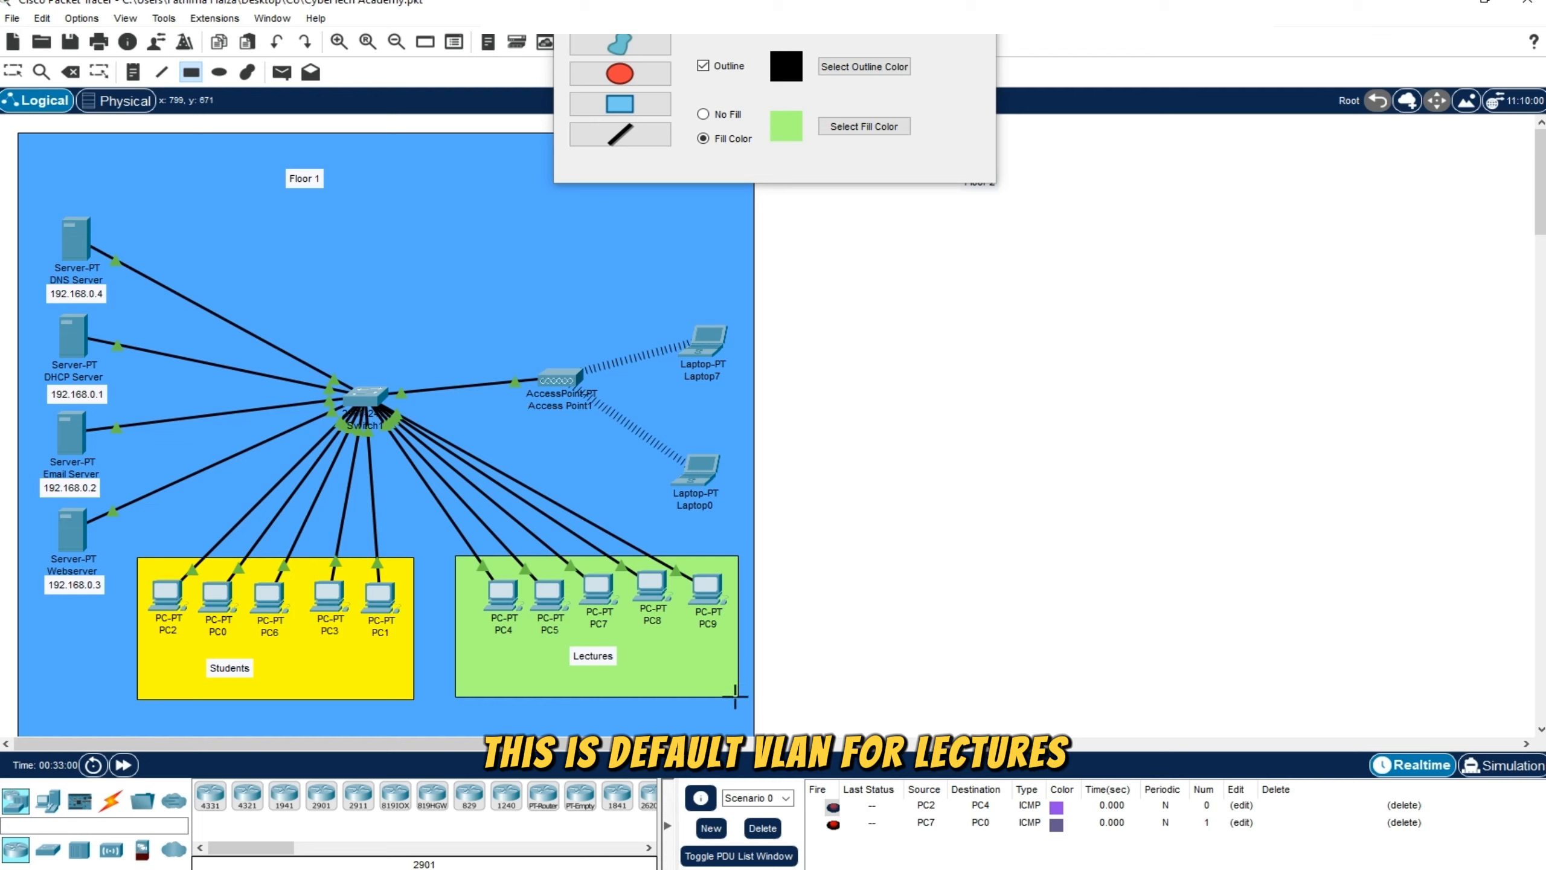
Draw a large cyan-filled rectangle for the Floor 2 area, enclosing its label, and close the drawing palette
left_click(831, 129)
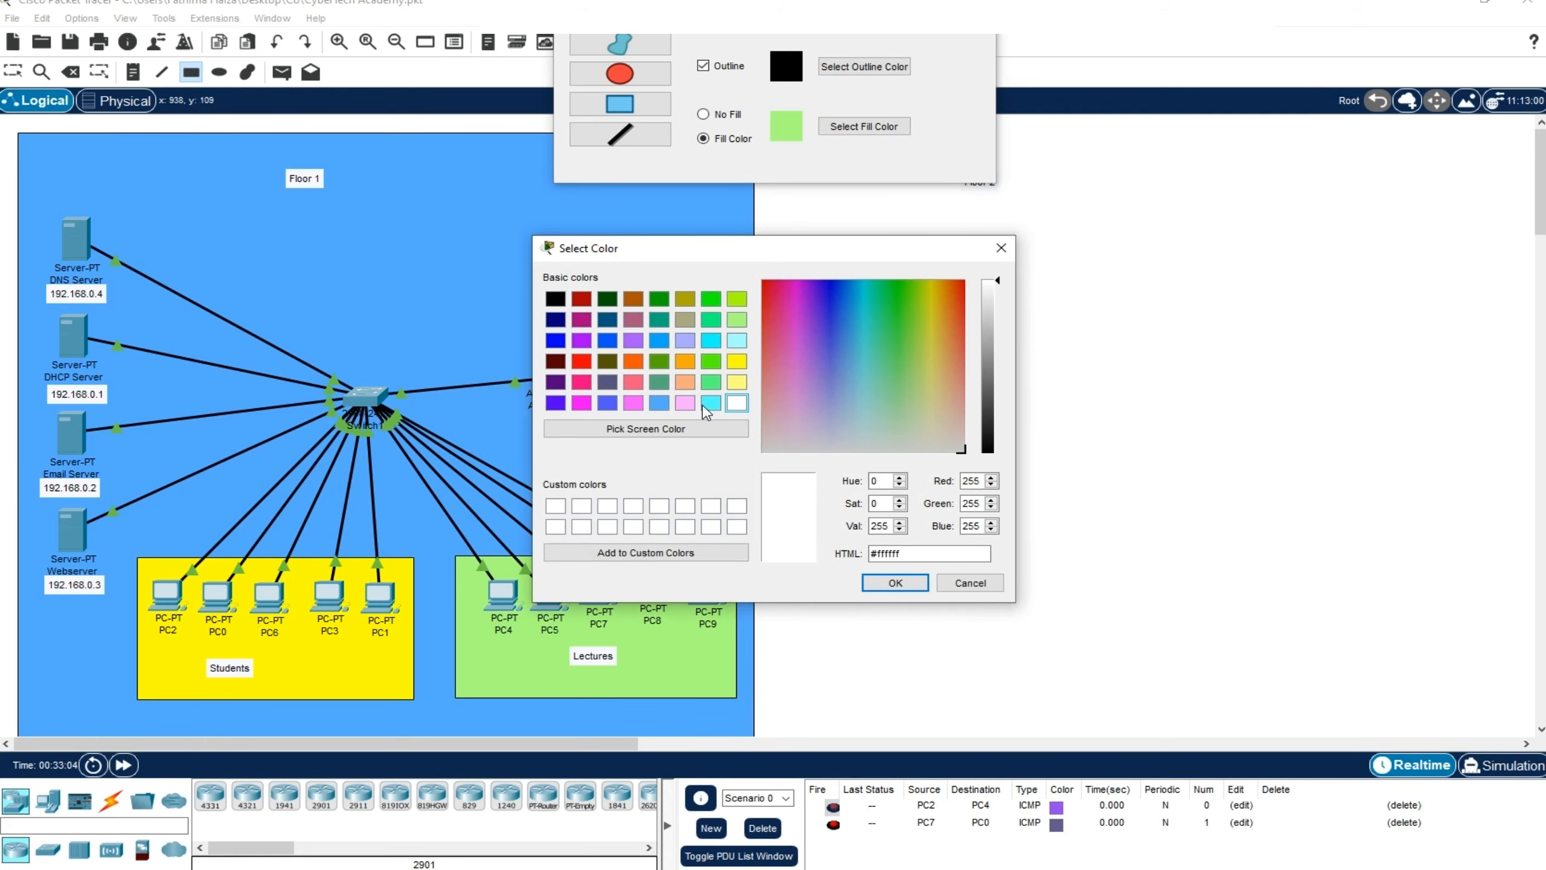
left_click(710, 340)
left_click(895, 583)
left_click_drag(815, 10, 401, 92)
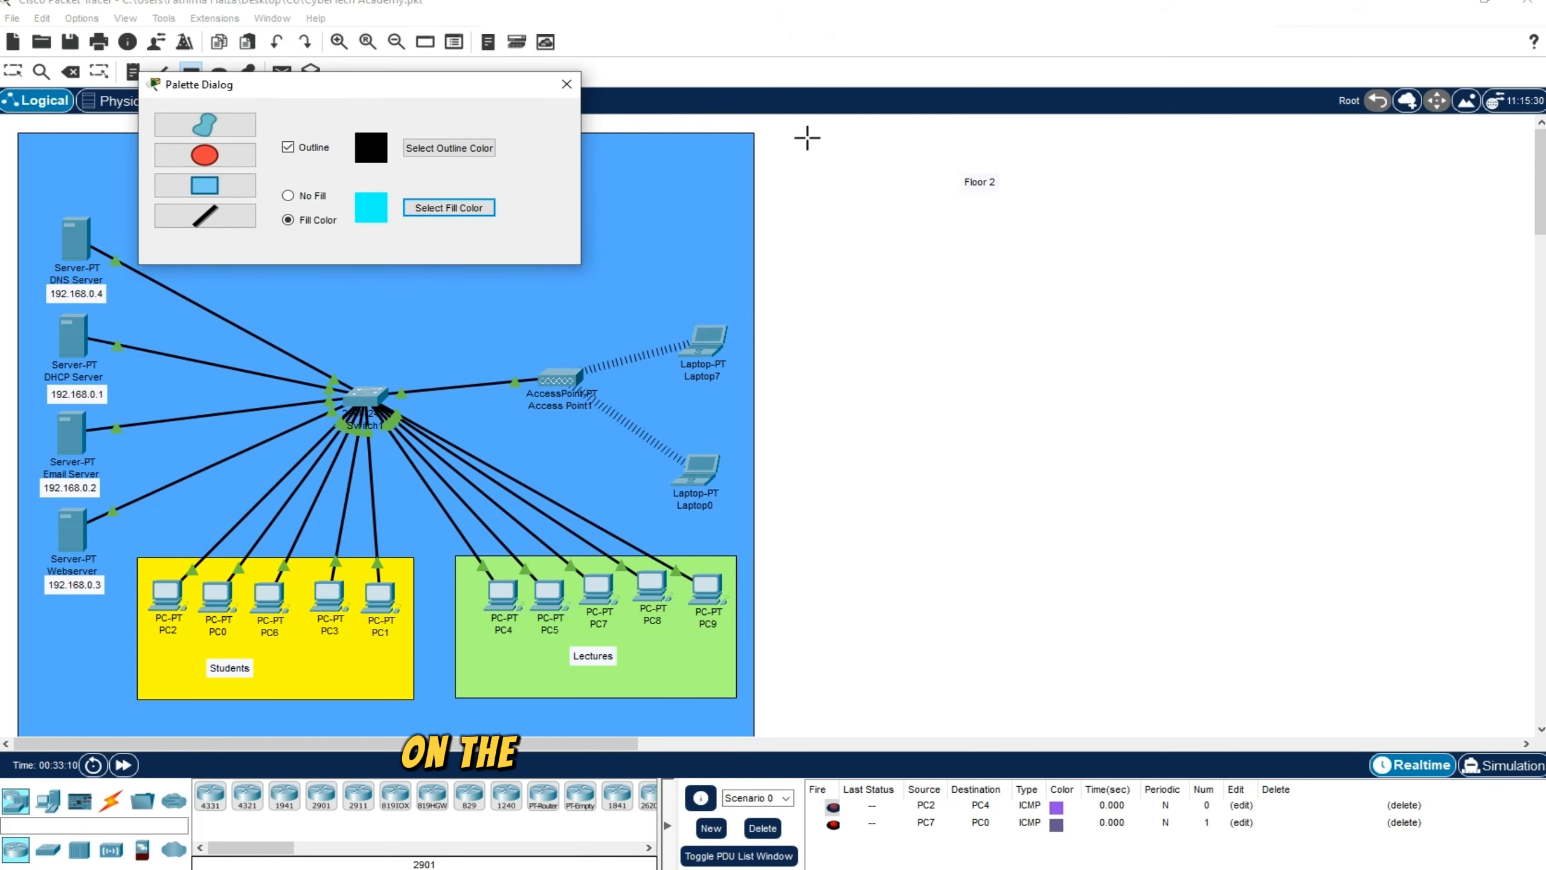
mouse_move(793, 135)
left_mouse_down()
mouse_move(1225, 633)
mouse_move(1432, 735)
mouse_move(1526, 744)
left_mouse_up()
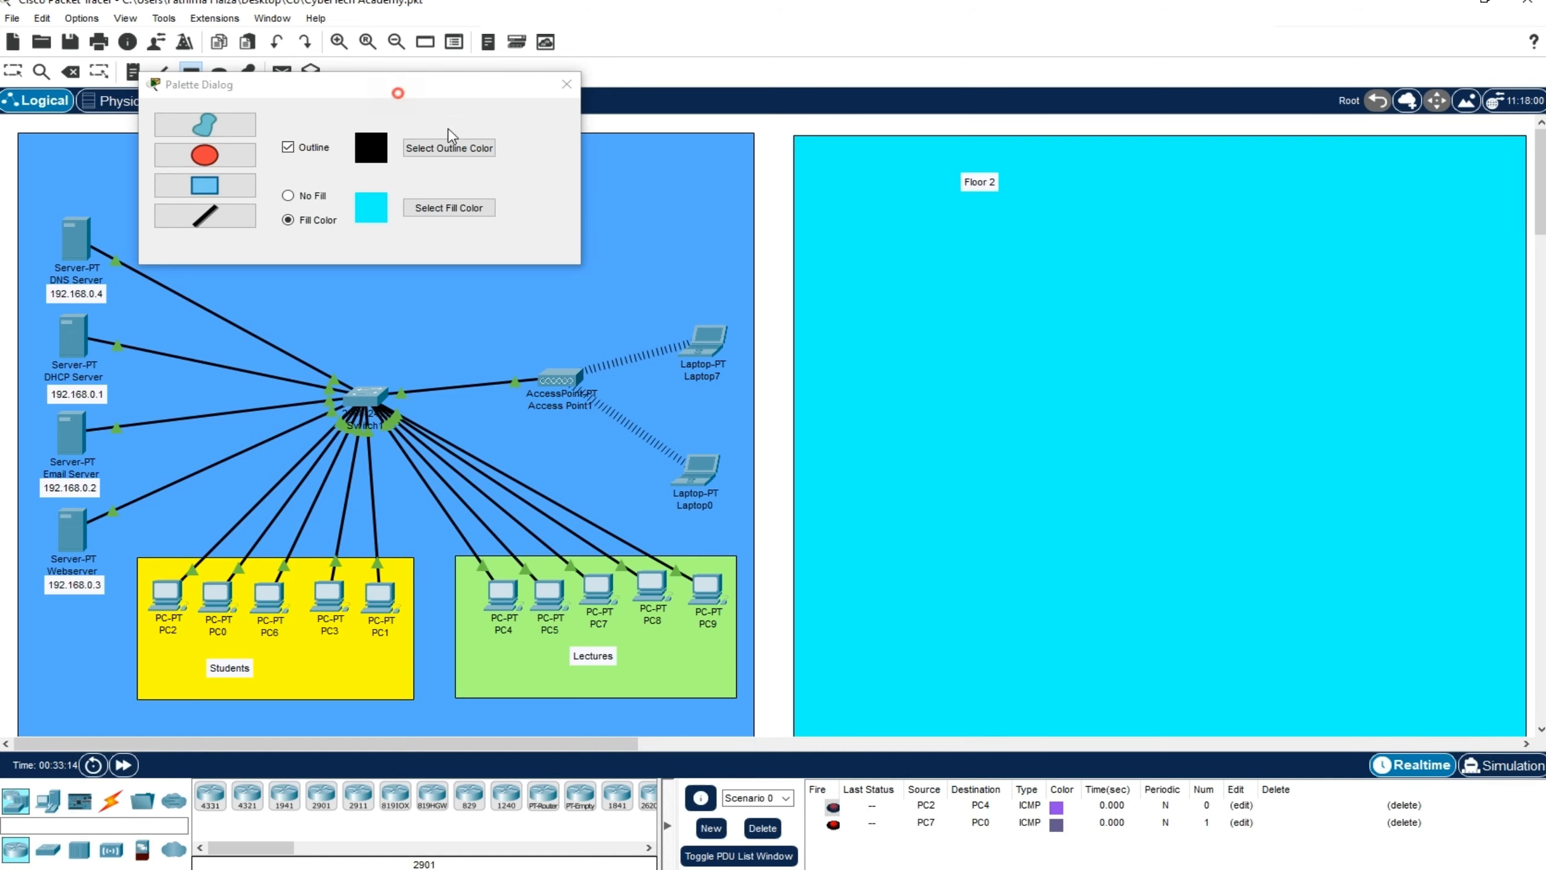
left_click_drag(397, 93, 545, 157)
left_click(713, 151)
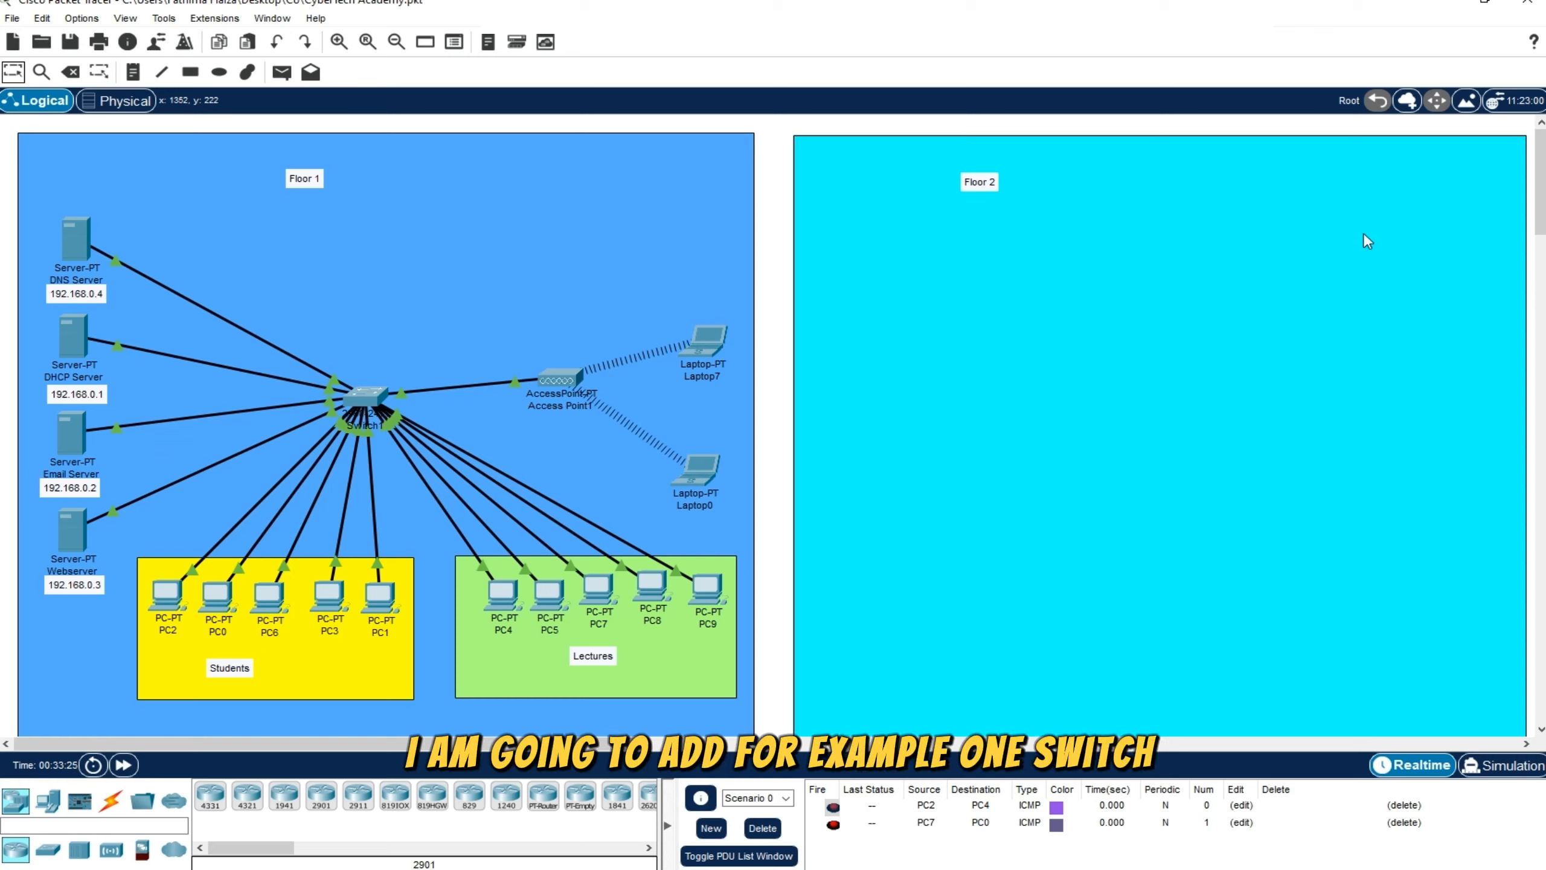
Place a 2960 switch near the middle of the Floor 2 area
left_click(46, 851)
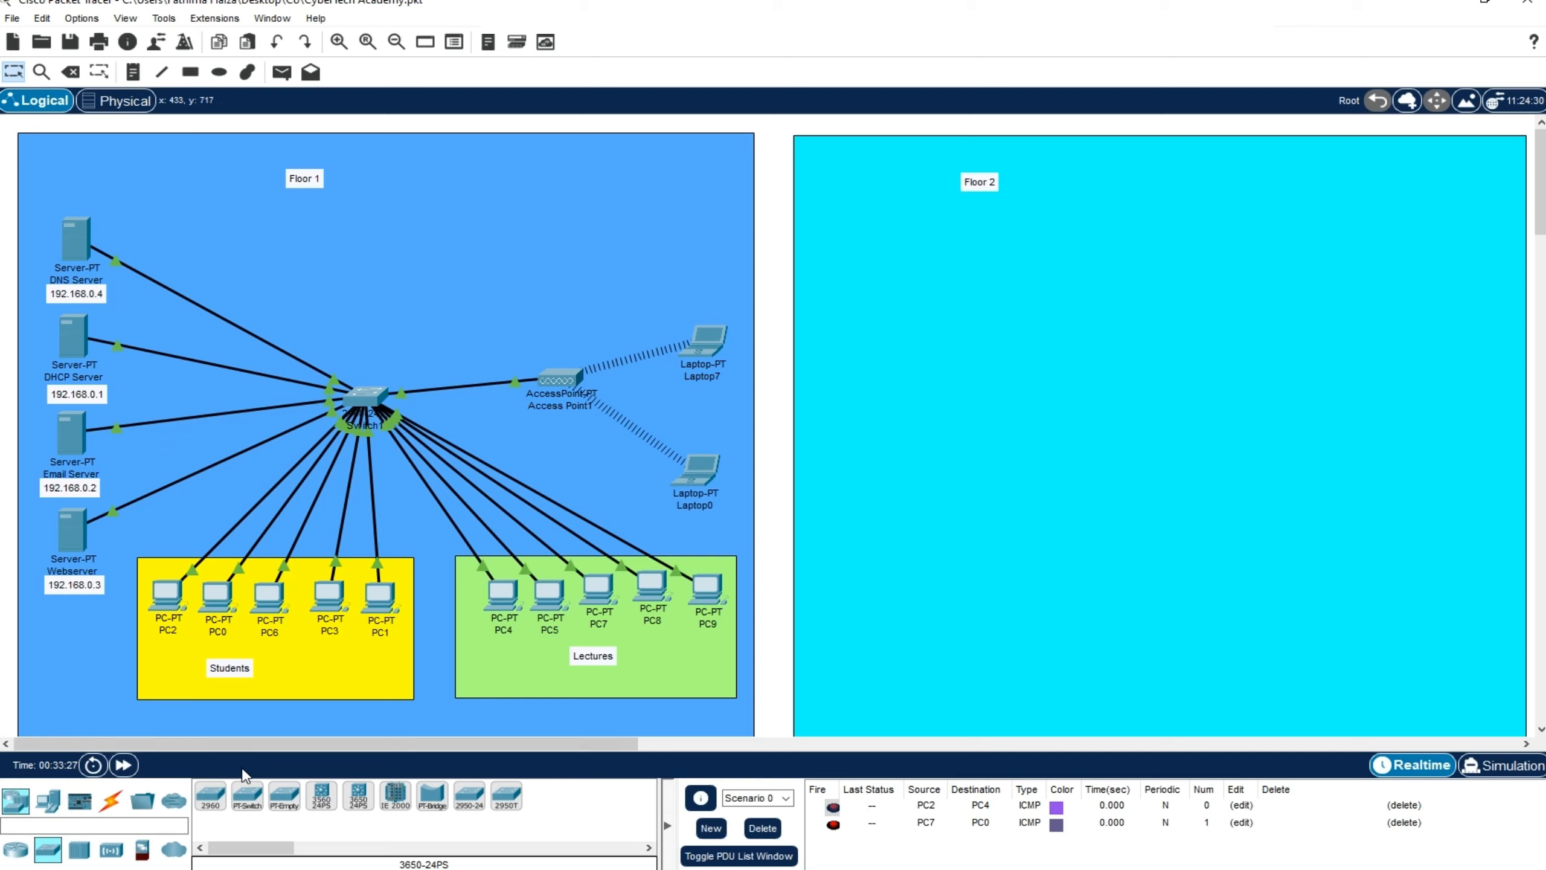
left_click(211, 795)
left_click(991, 407)
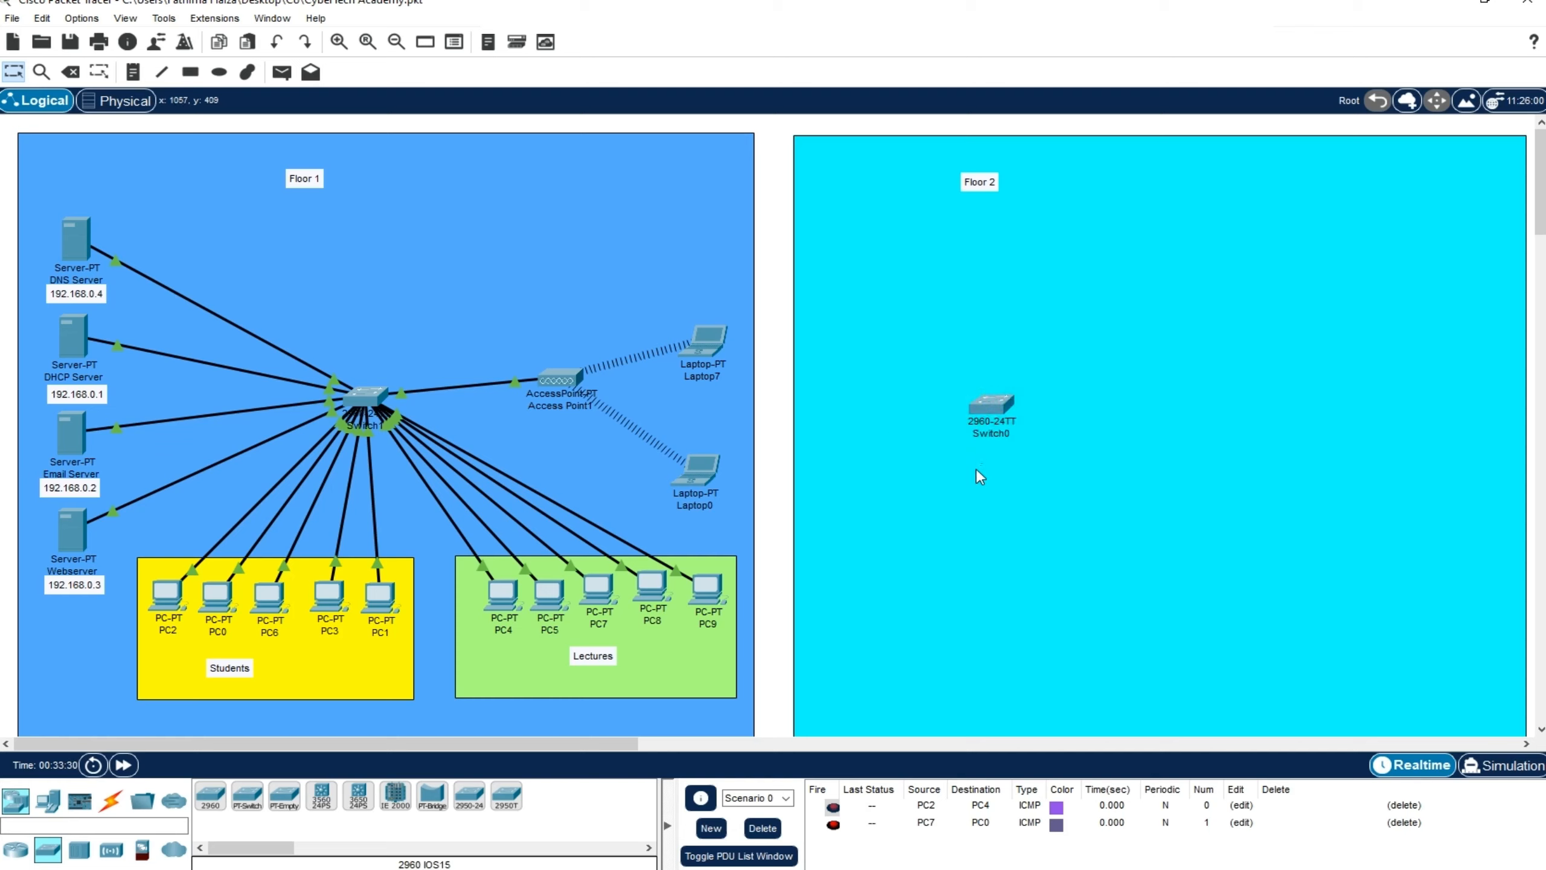
left_click_drag(1000, 411, 1109, 450)
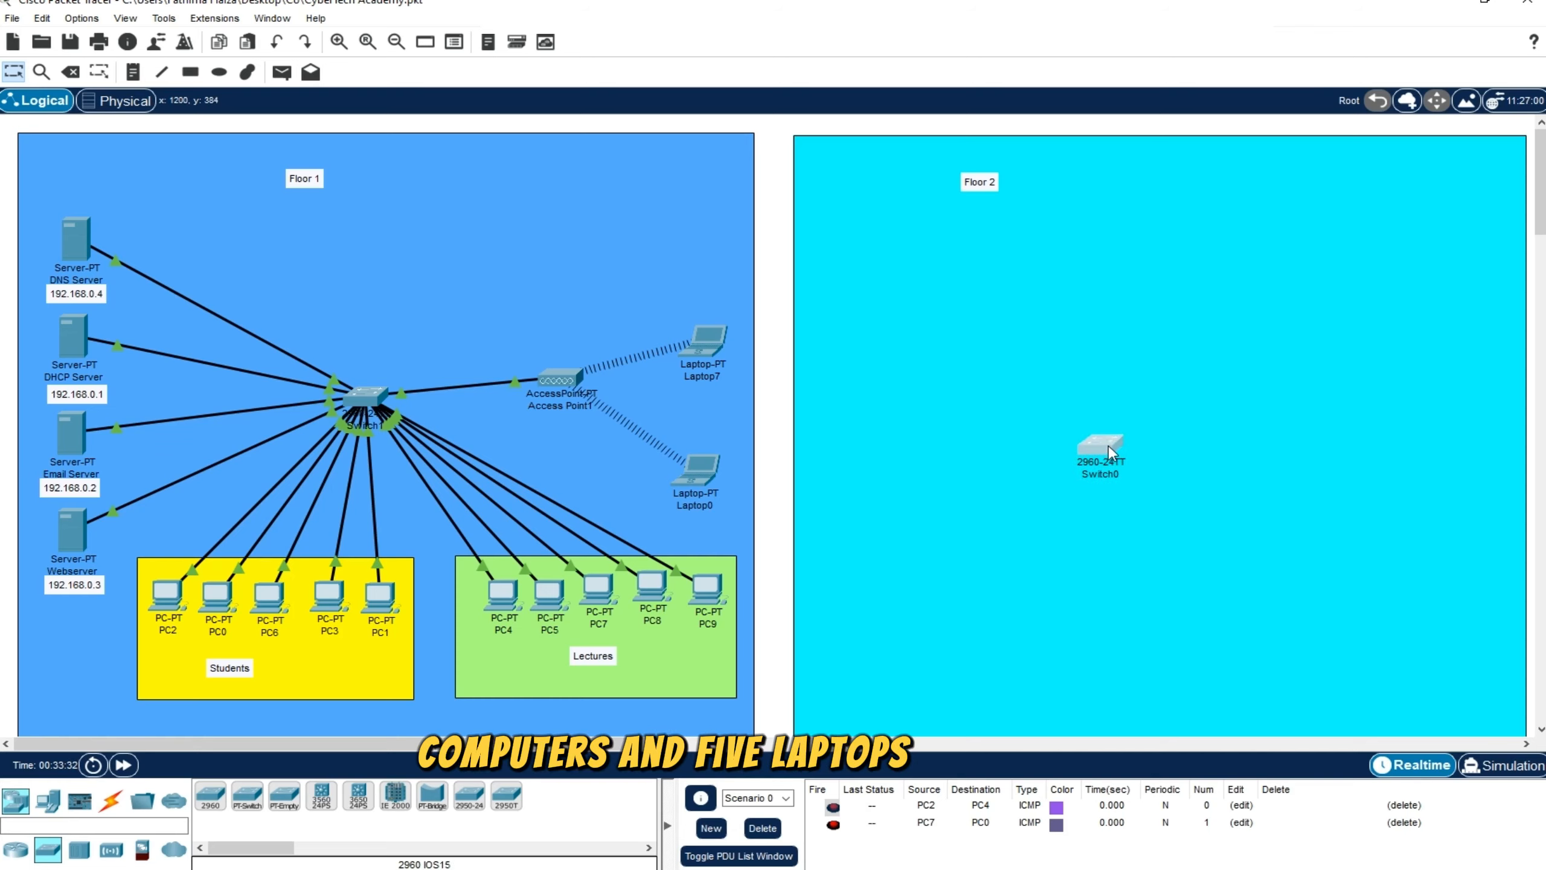
Place five PCs in Floor 2, arranged in an arc from above the switch towards its upper right
left_click(47, 800)
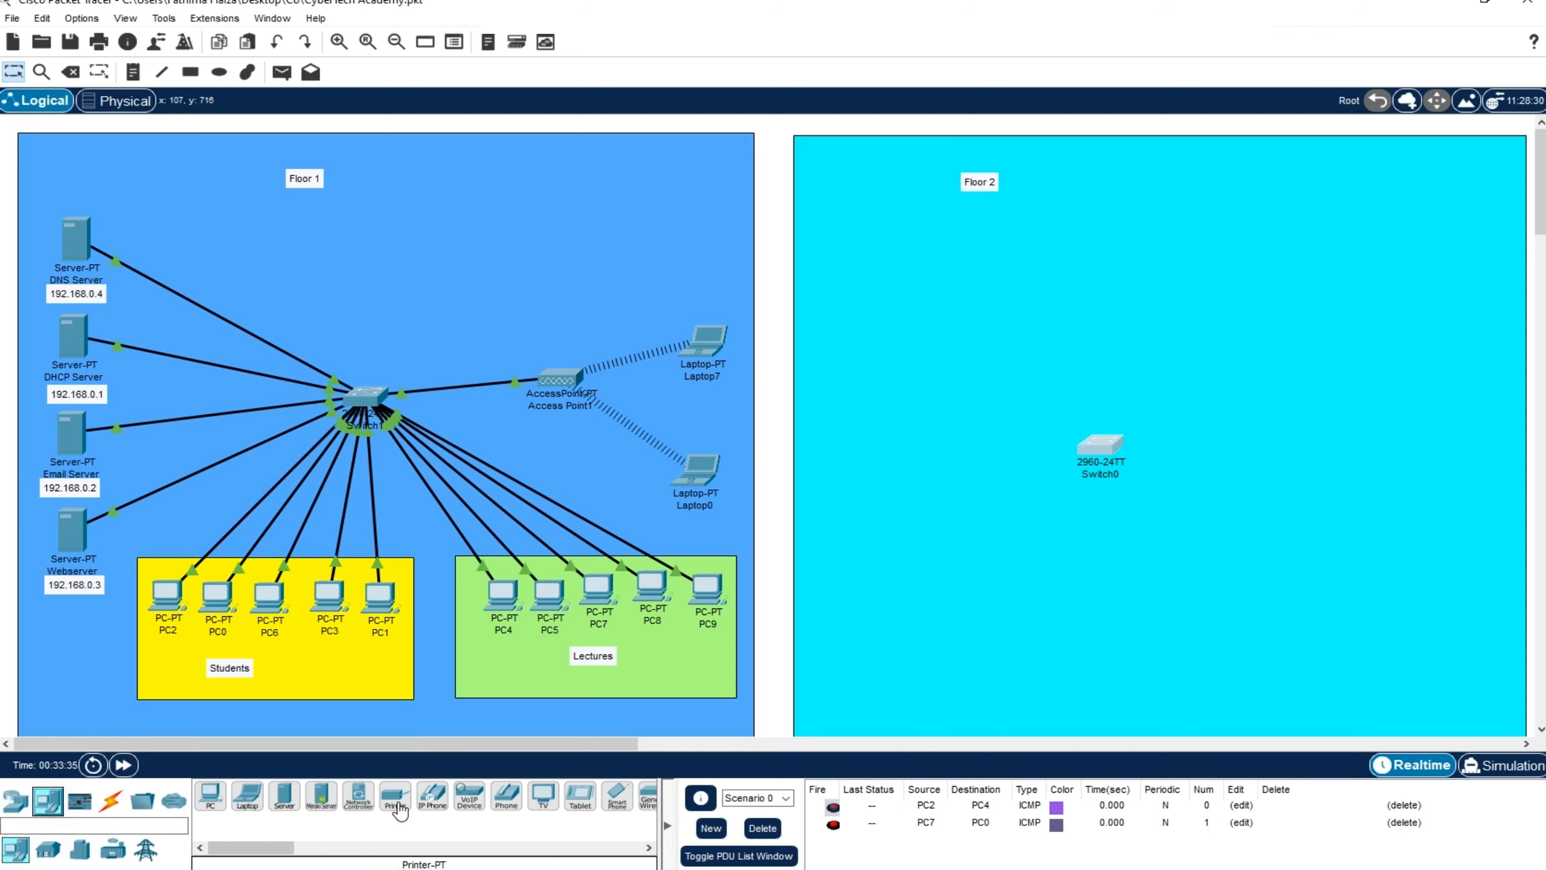
left_click(211, 797)
left_click(1137, 180)
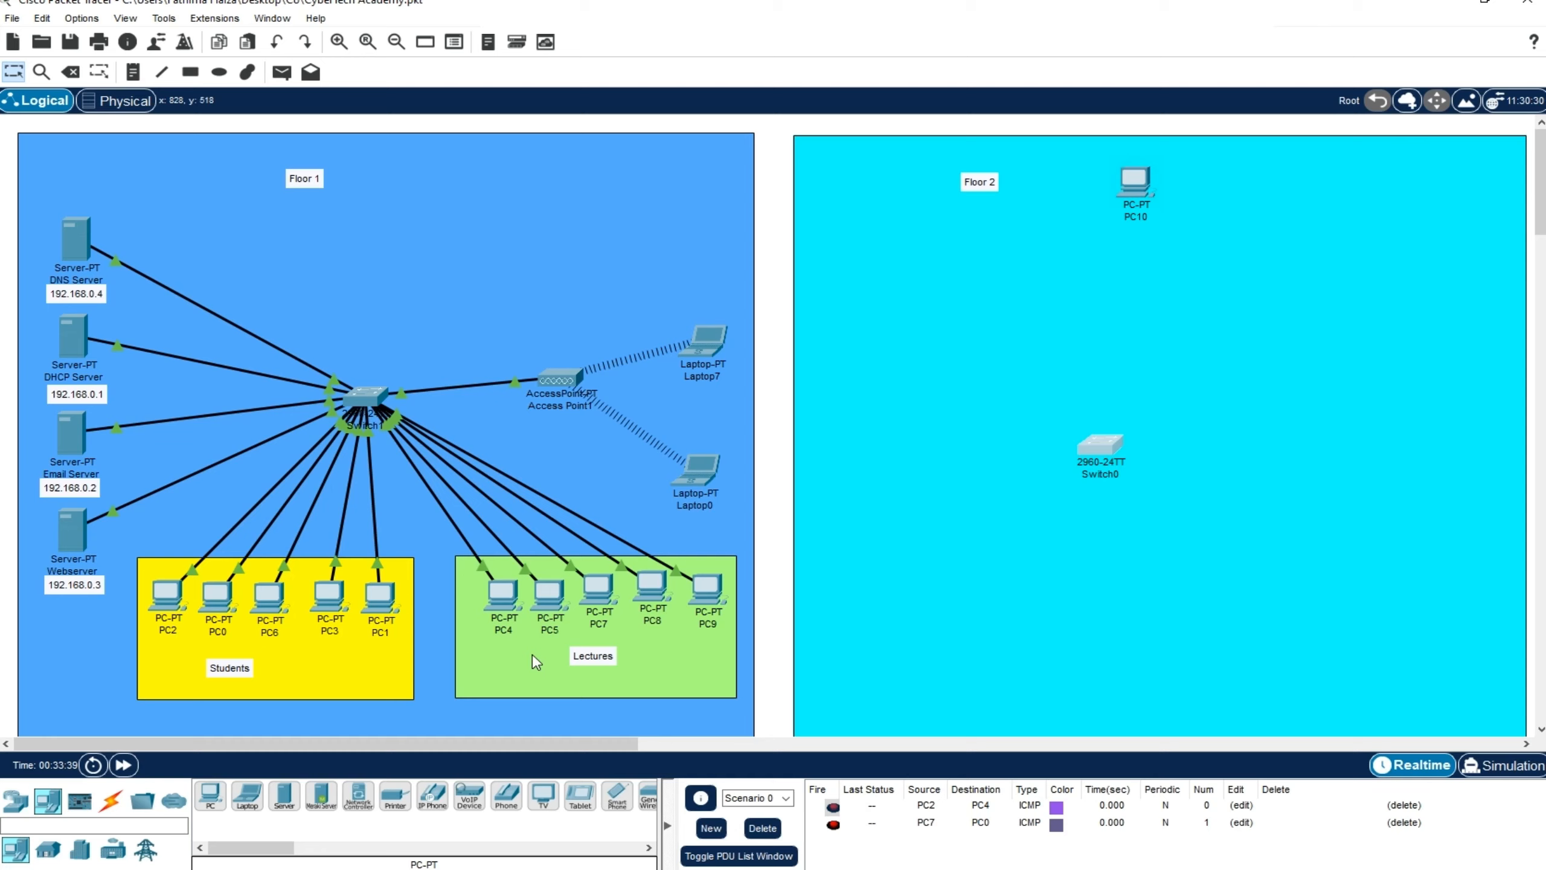
left_click(211, 797)
left_click(1207, 196)
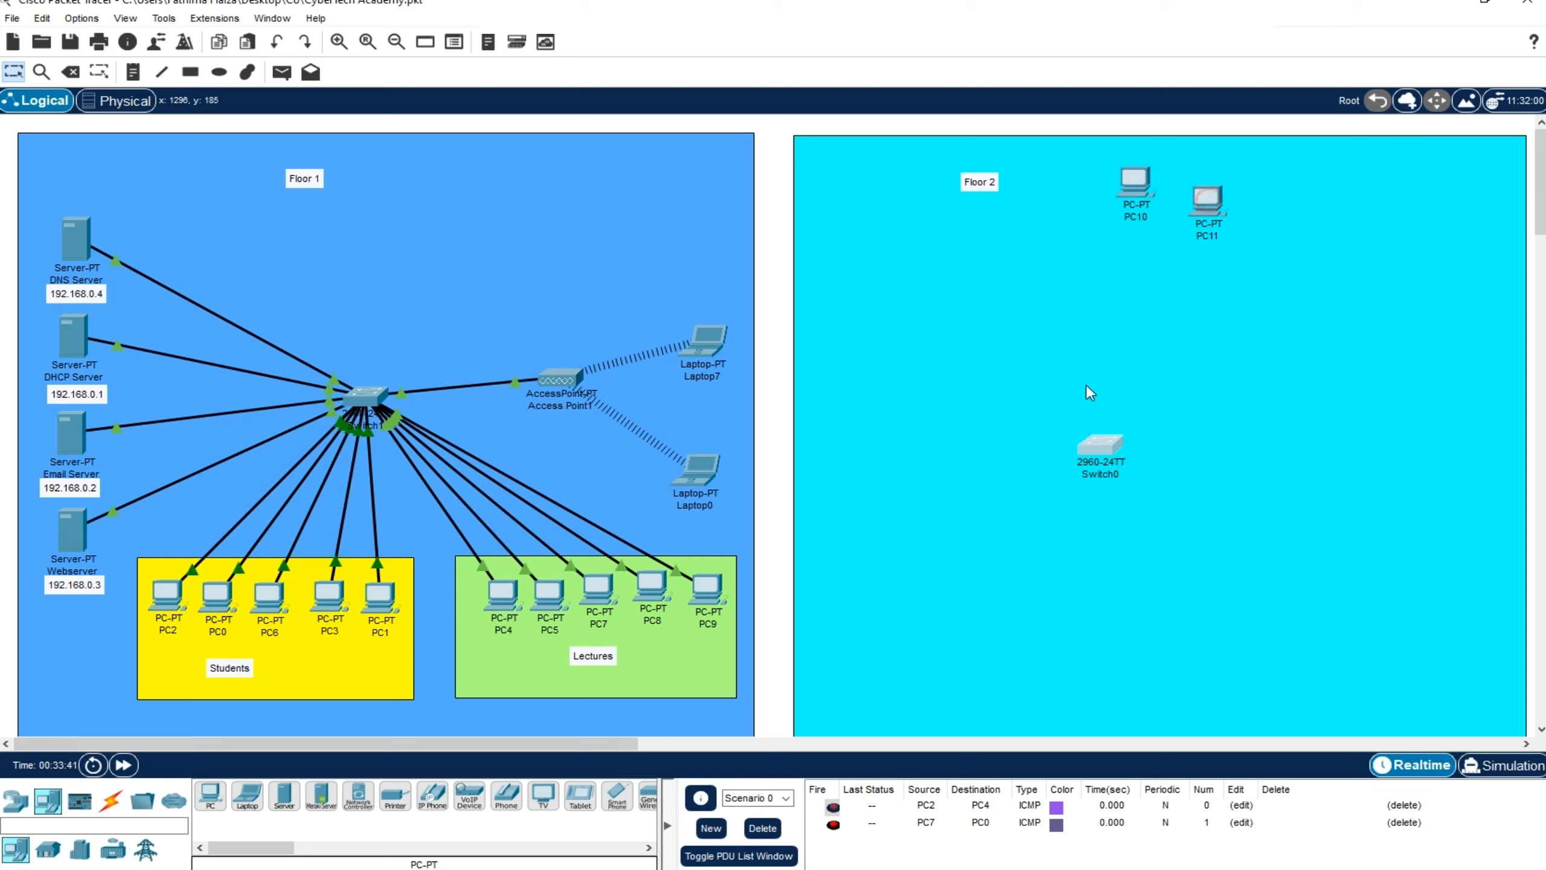
left_click(212, 797)
left_click(1266, 229)
left_click(212, 797)
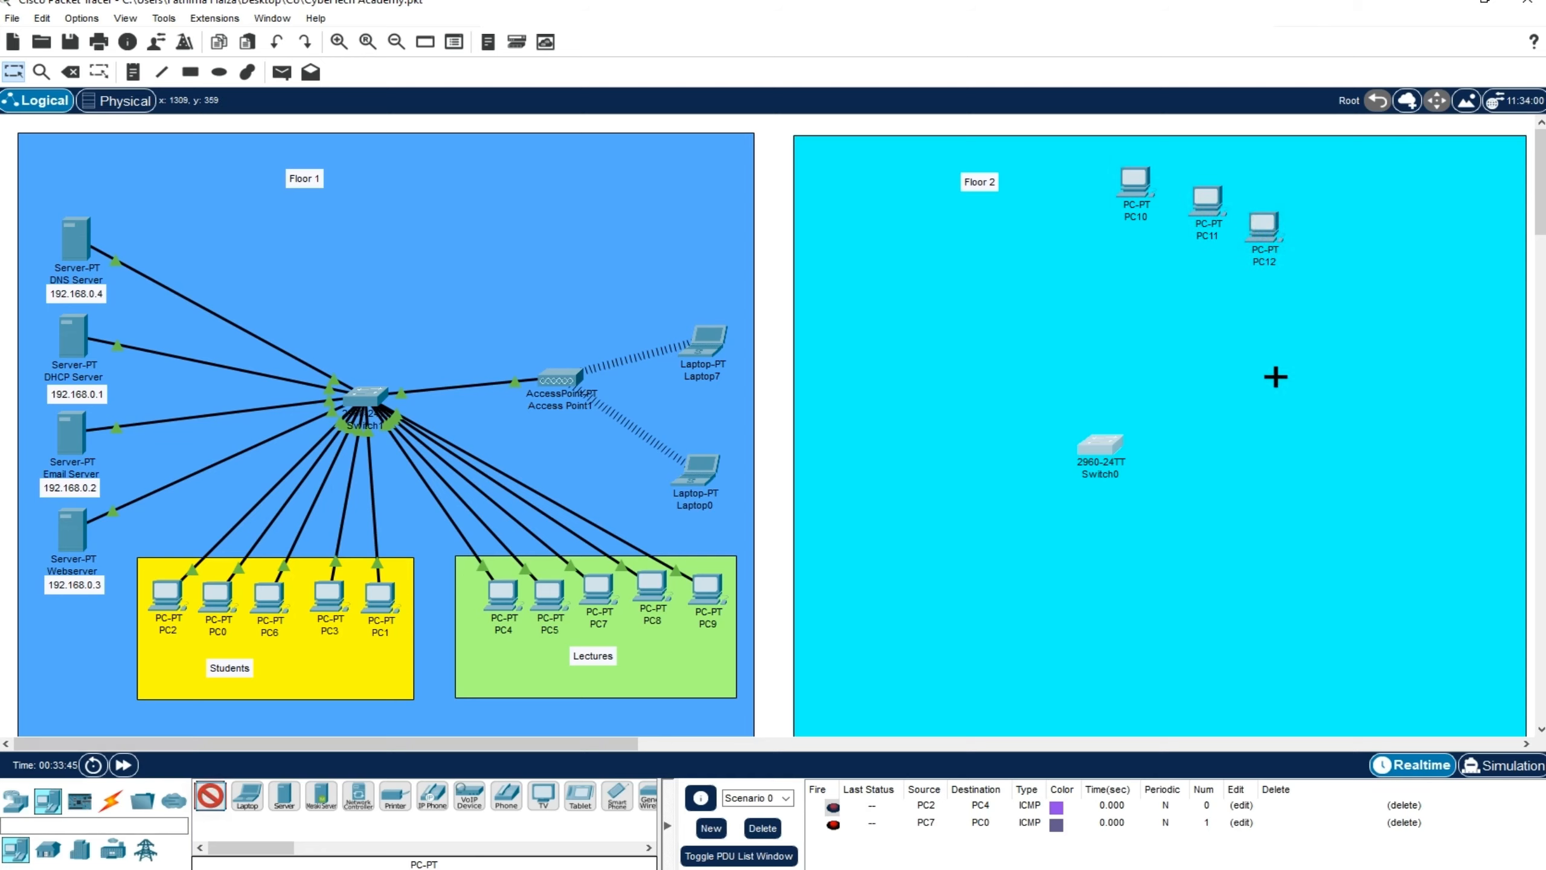
left_click(1317, 263)
left_click(212, 797)
left_click(1363, 334)
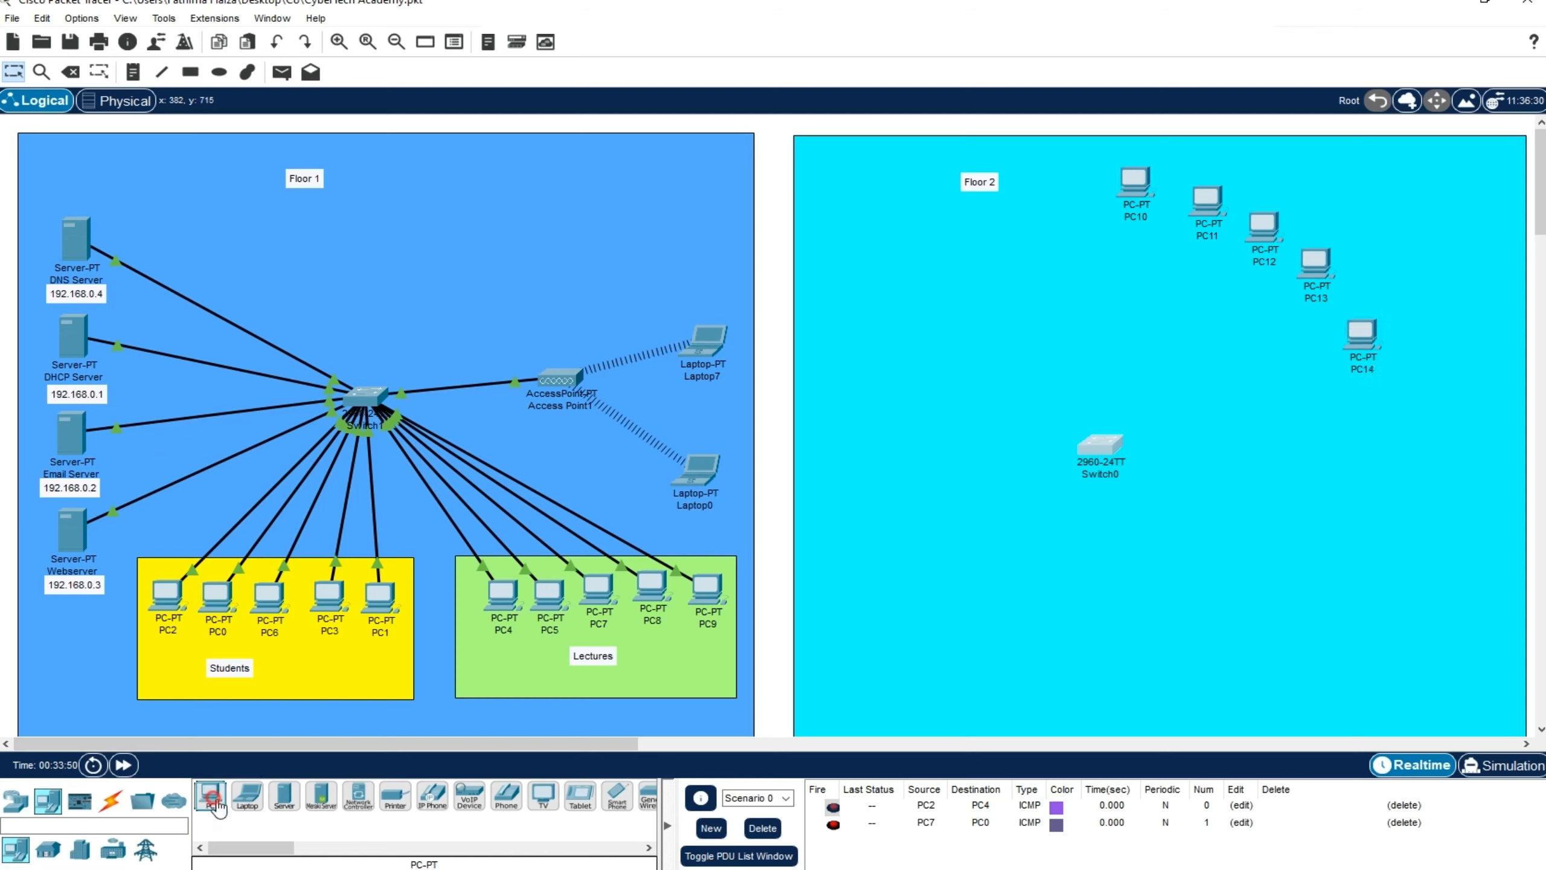
Add five more PCs to Floor 2, continuing the arc down the right side of the switch
left_click(1377, 416)
left_click(213, 798)
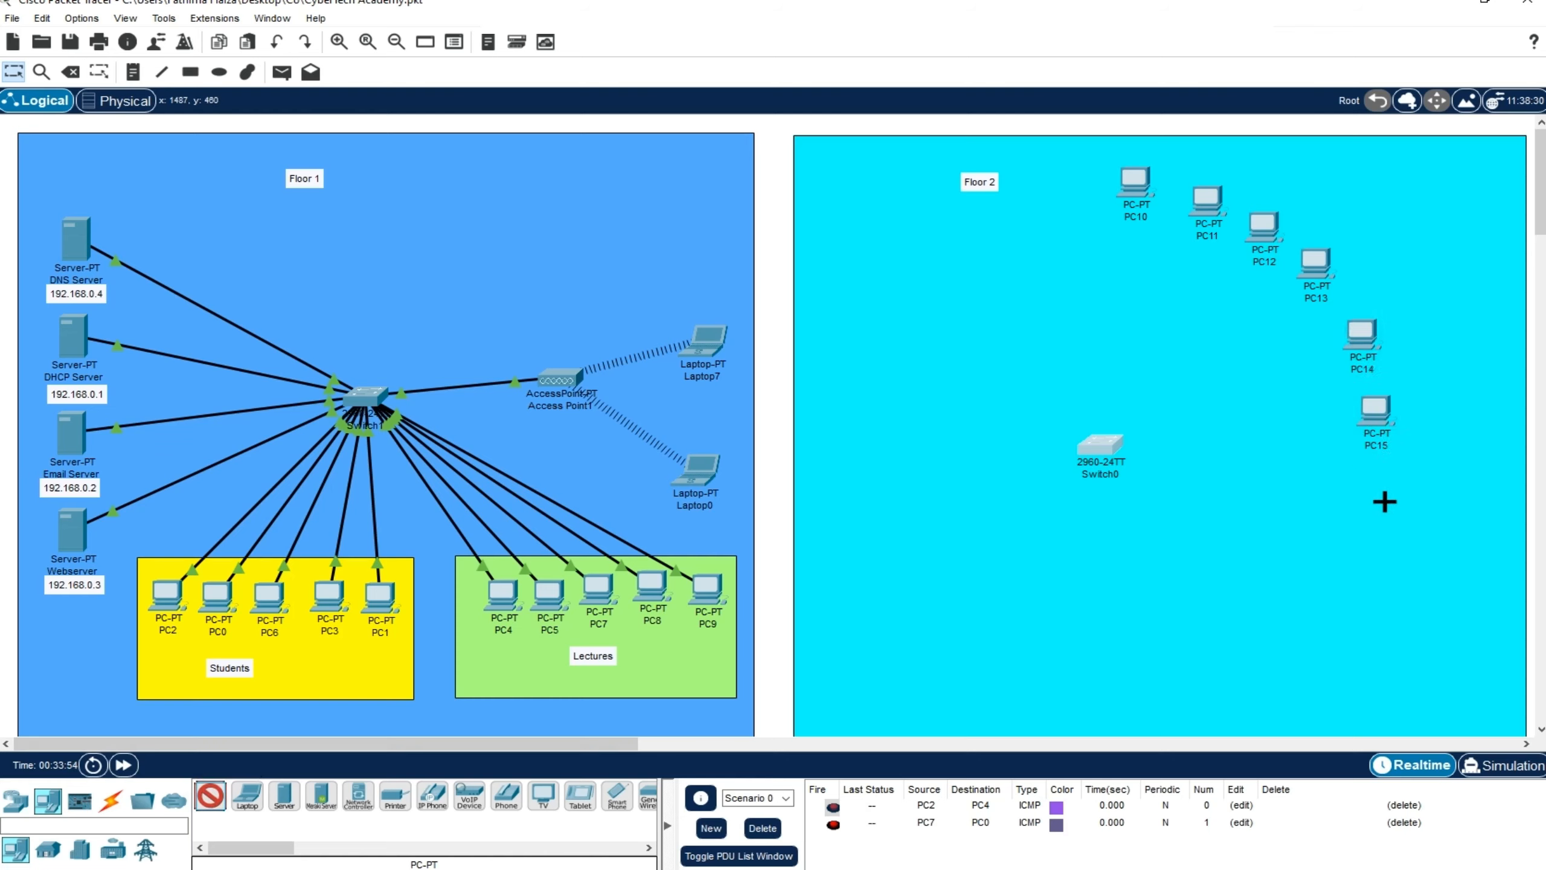
left_click(1381, 490)
left_click(212, 796)
left_click(1384, 548)
left_click(212, 797)
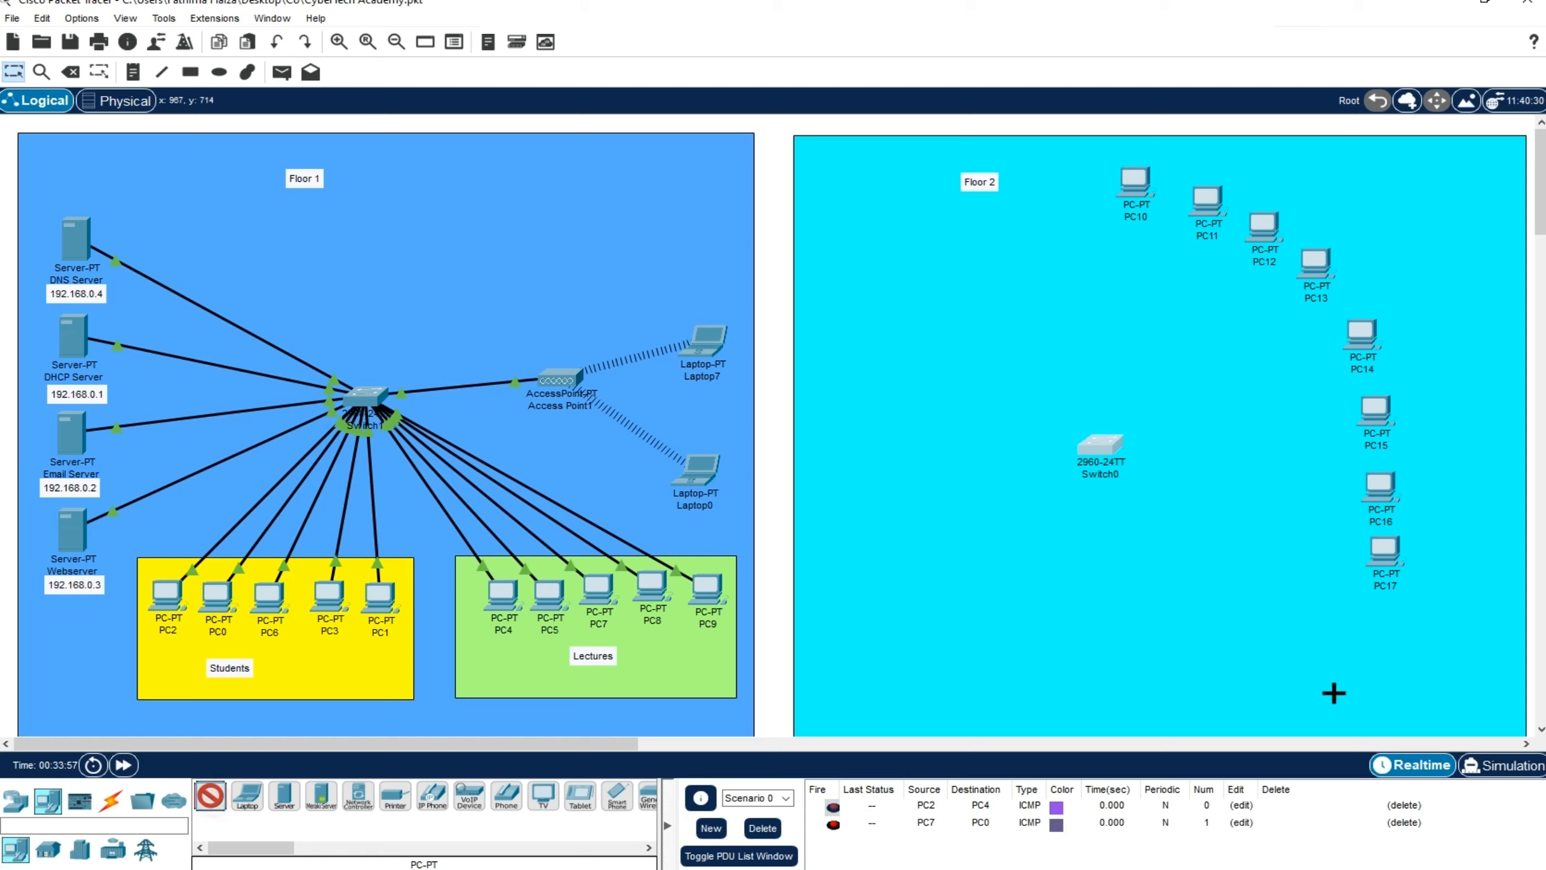
left_click(1374, 633)
left_click(1331, 685)
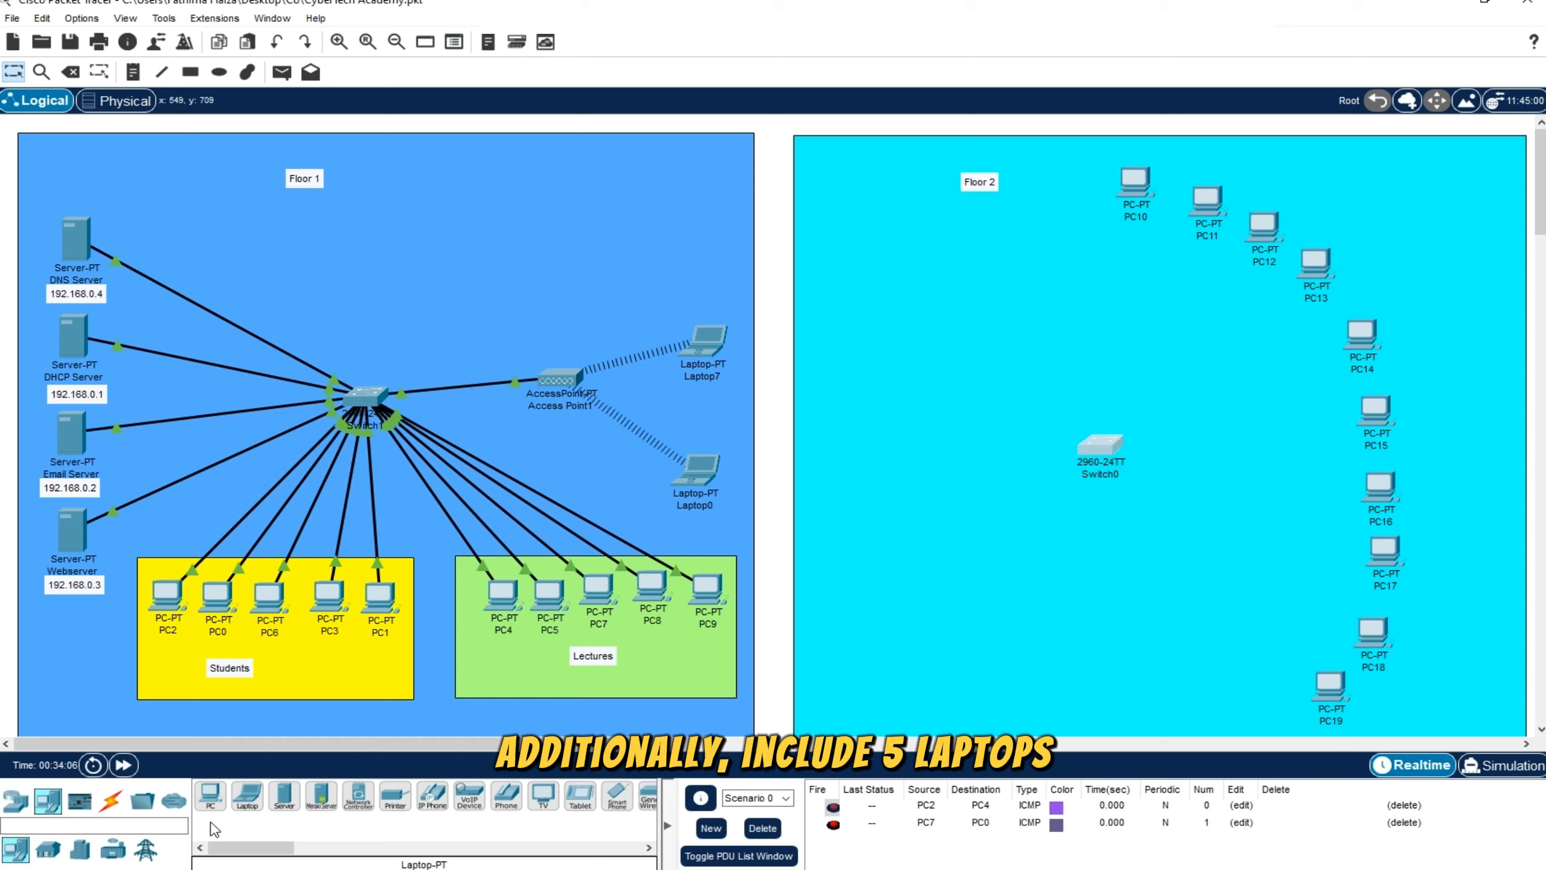
Place five laptops in a row along the lower part of Floor 2 and nudge the cyan rectangle slightly up and right
left_click(247, 795)
left_click(895, 691)
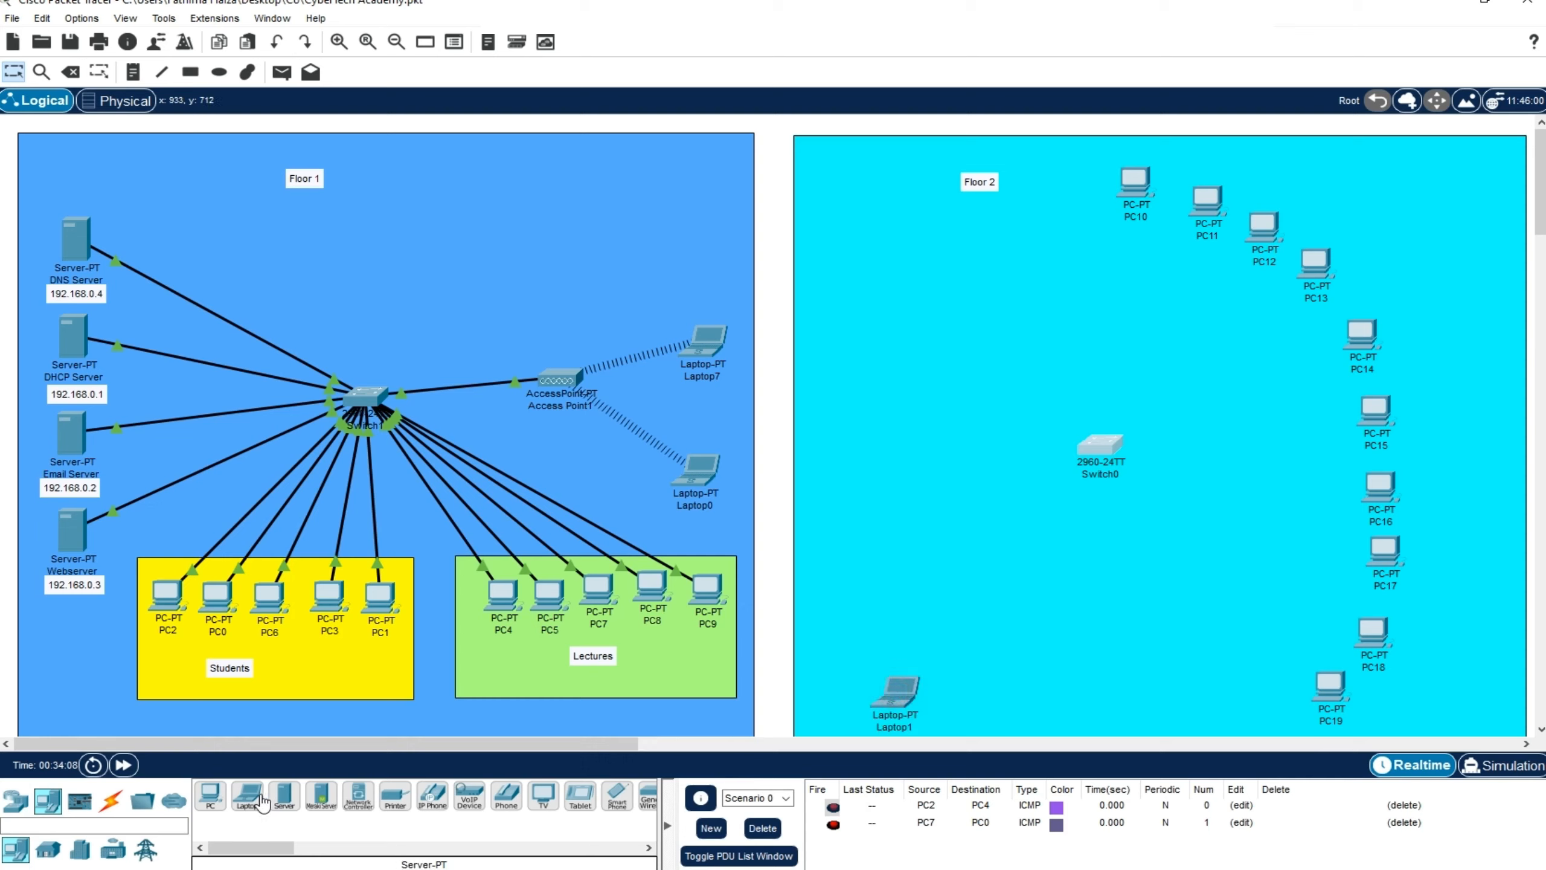
left_click(959, 696)
left_click(1021, 699)
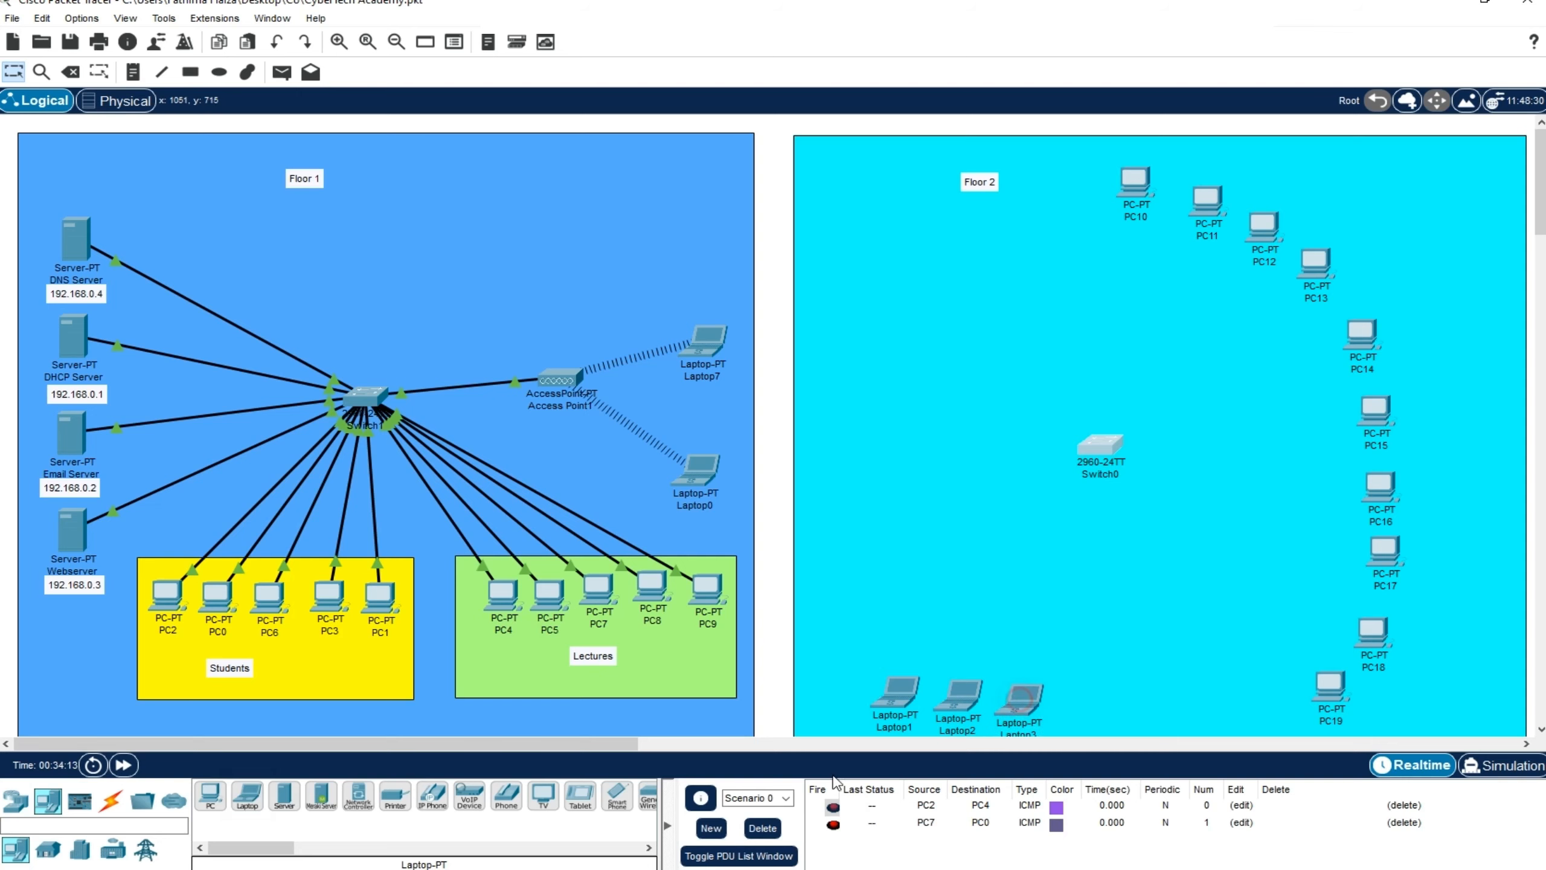
left_click(1091, 697)
left_click(1166, 694)
left_click_drag(1086, 699, 1023, 694)
left_click(788, 649)
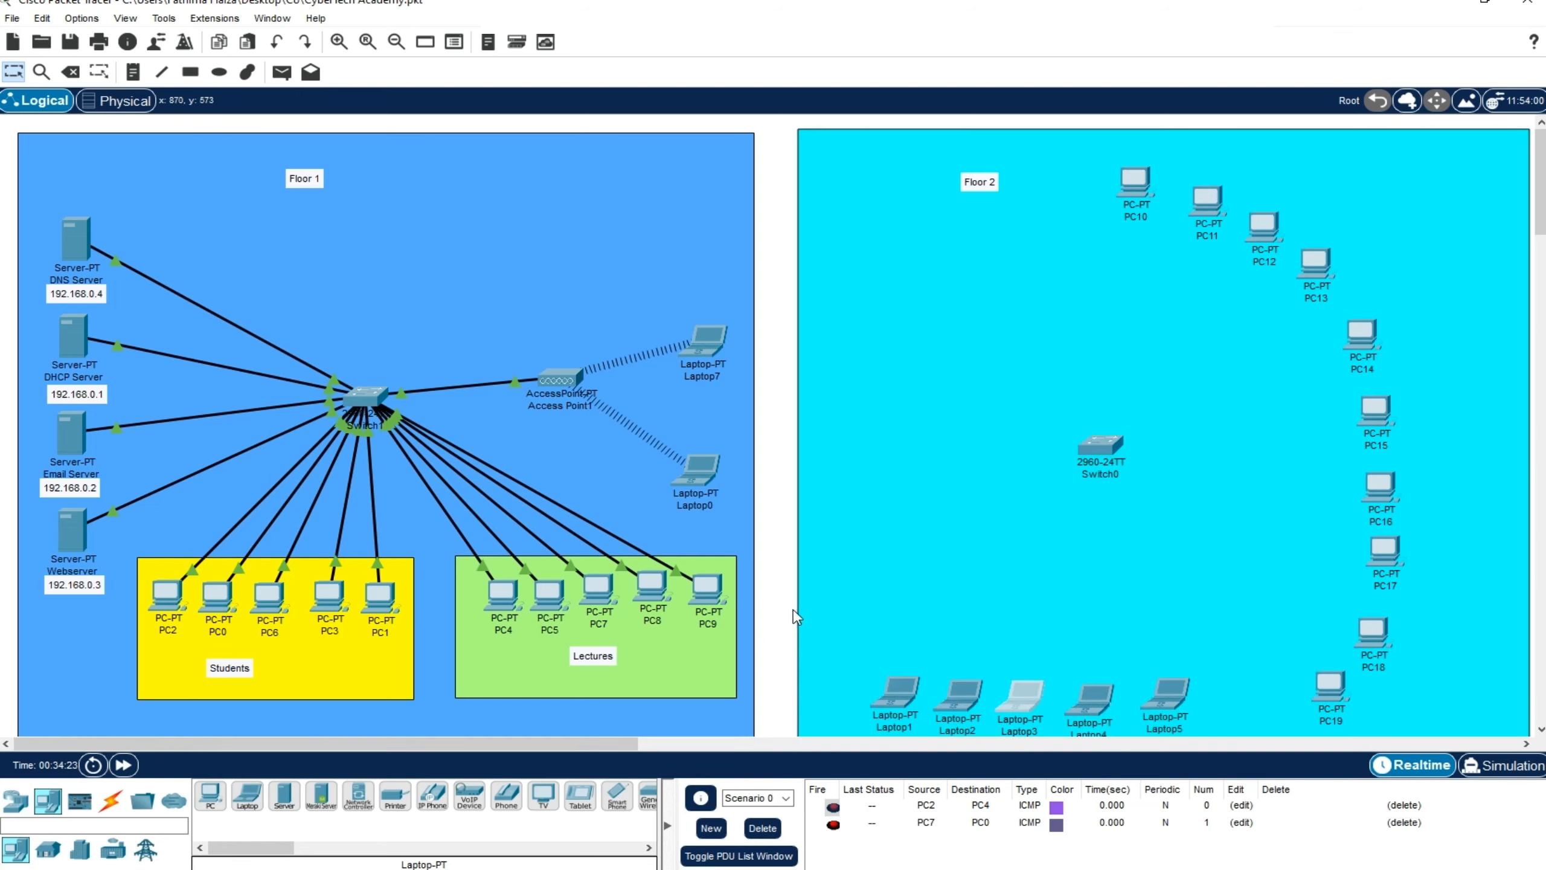
left_click(769, 609)
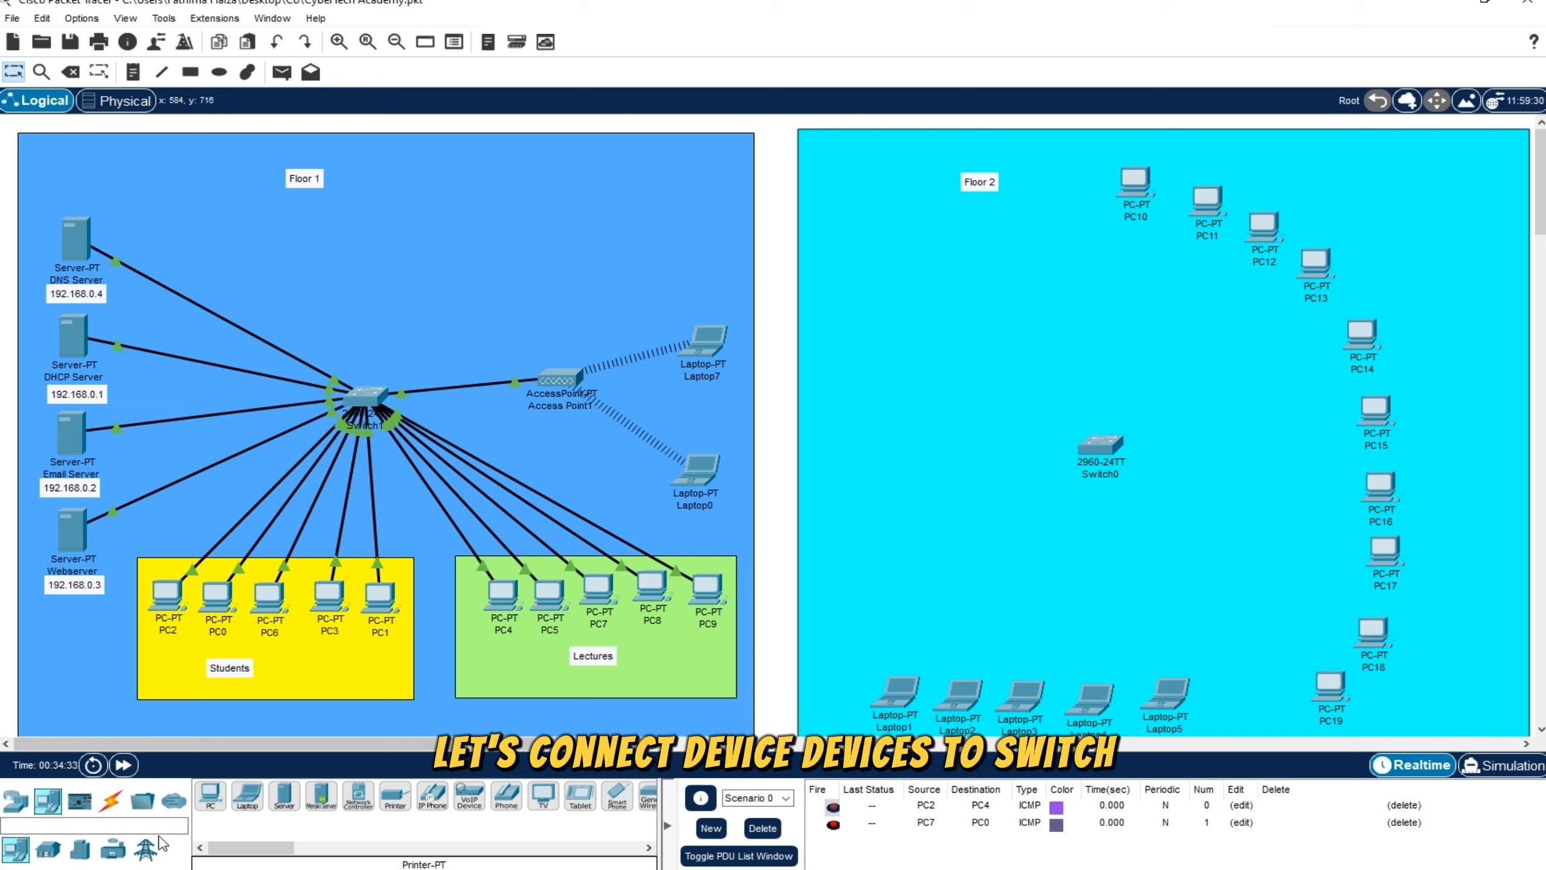
Connect PC10 through PC14 to the Floor 2 switch using the automatic connection type
left_click(110, 799)
left_click(210, 796)
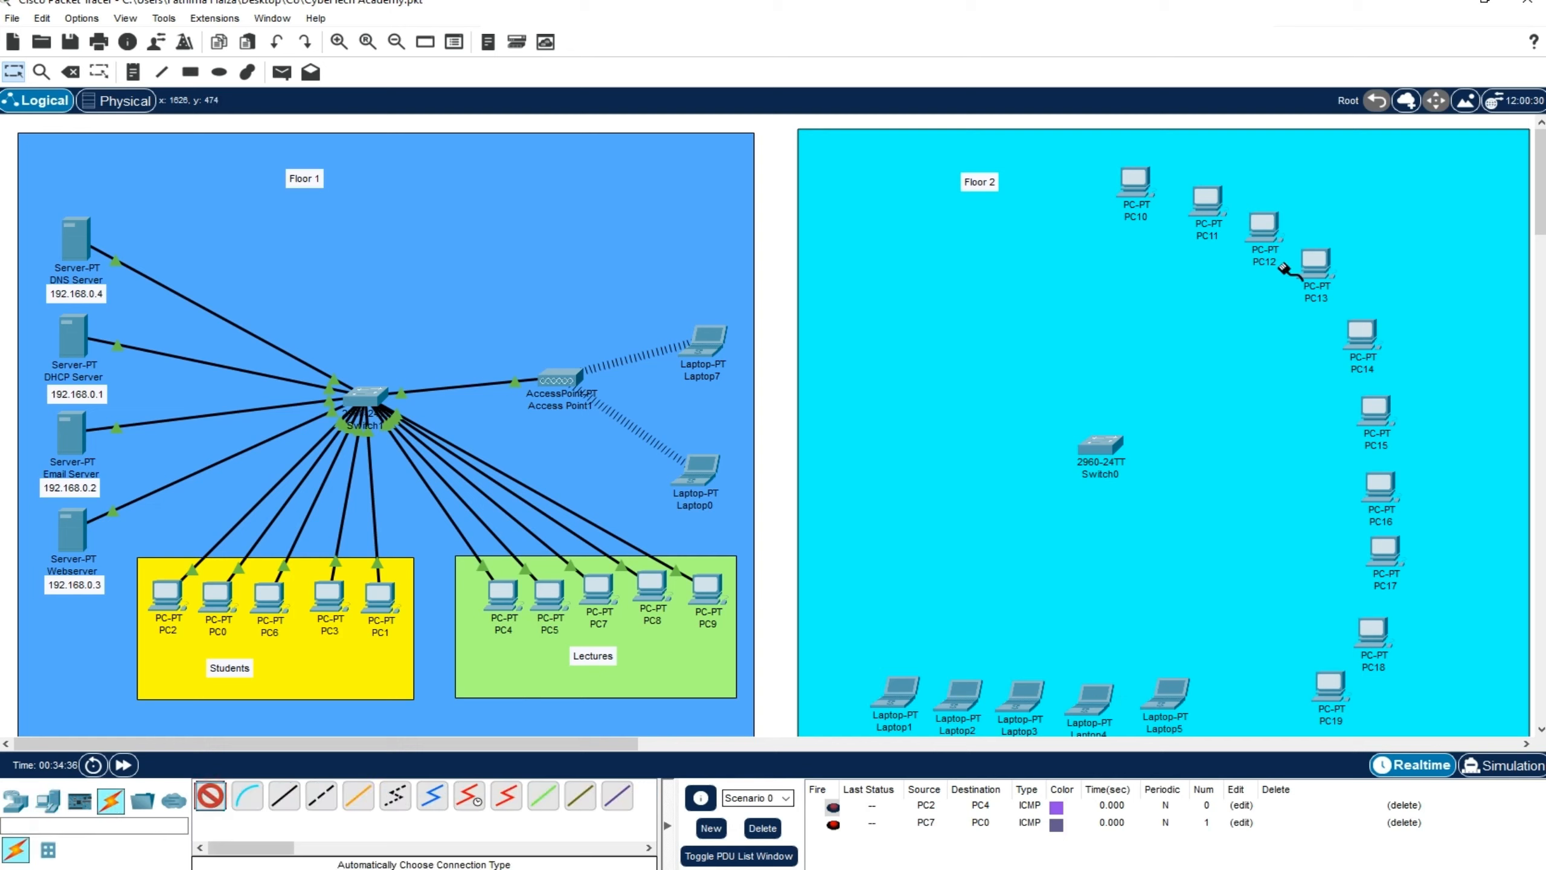
left_click(1136, 183)
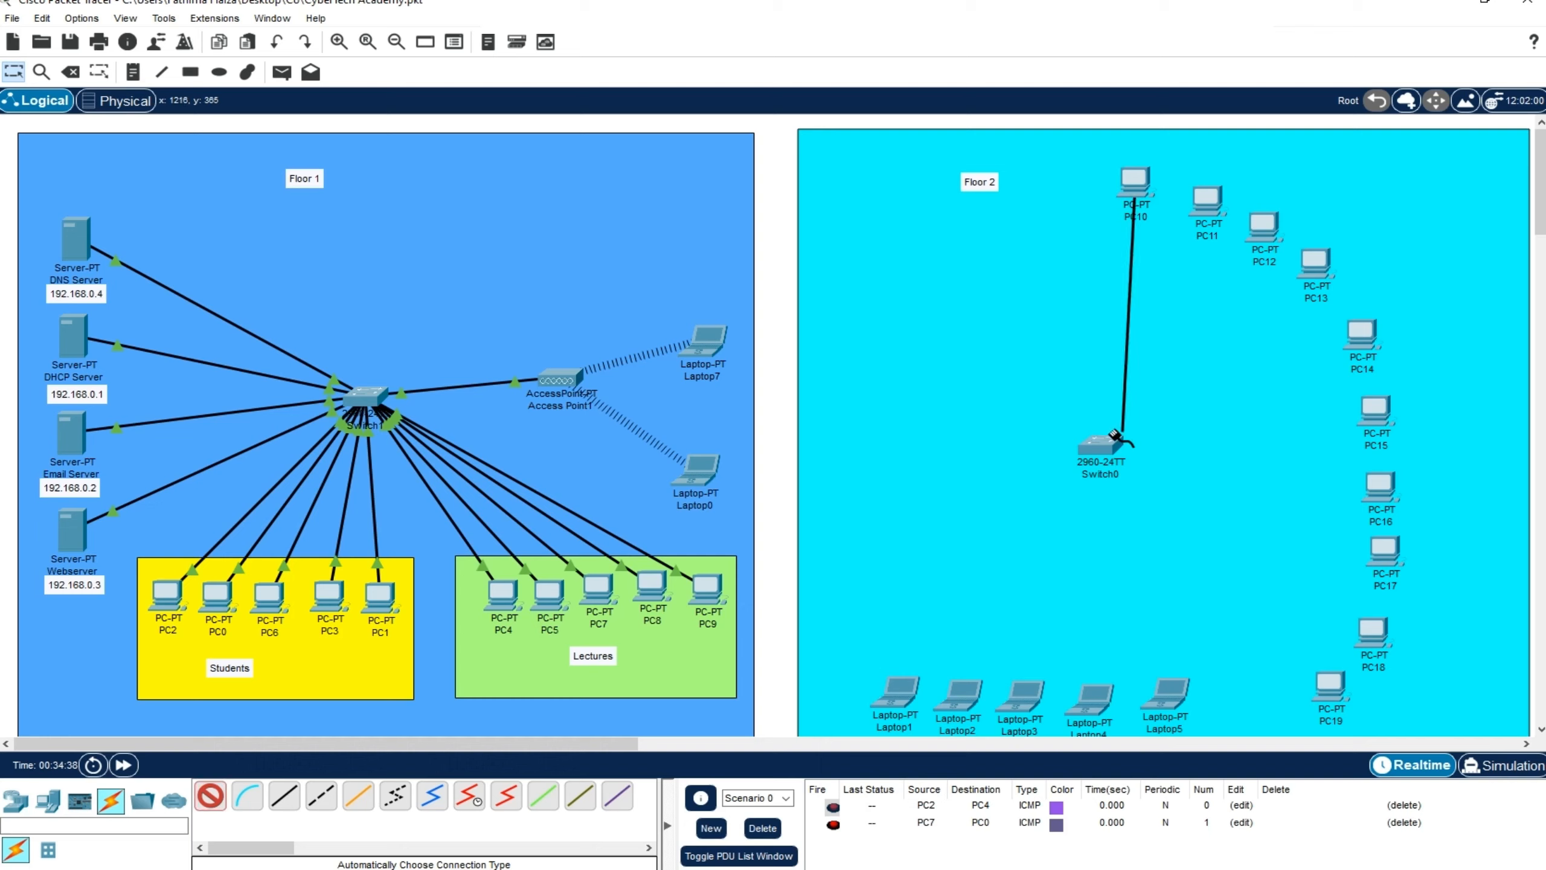
left_click(1101, 444)
left_click(211, 795)
left_click(1207, 201)
left_click(1101, 444)
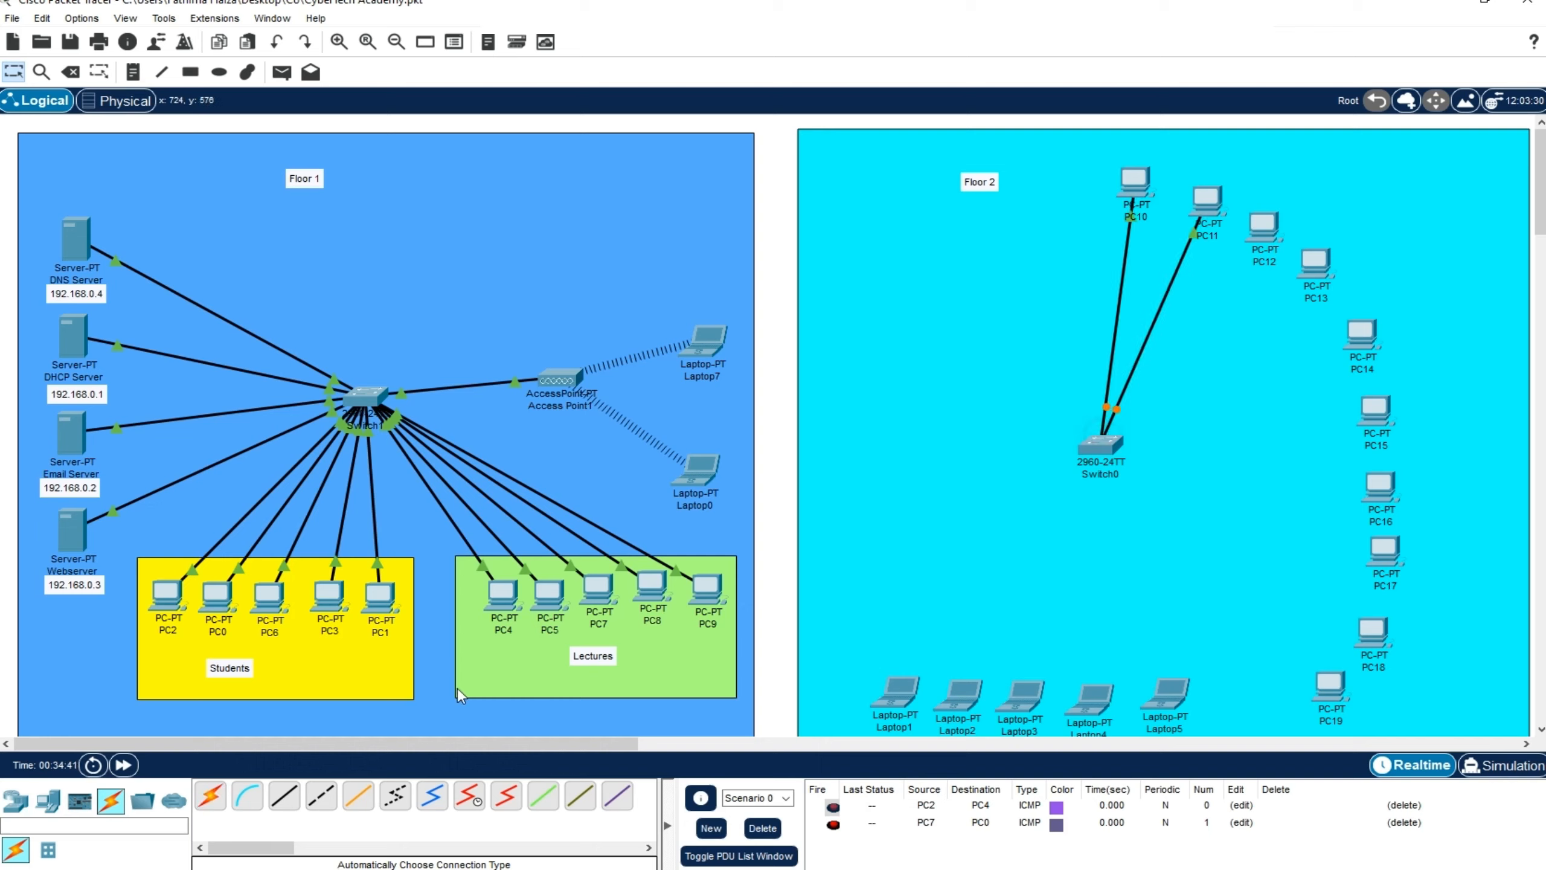
left_click(1258, 234)
left_click(1101, 443)
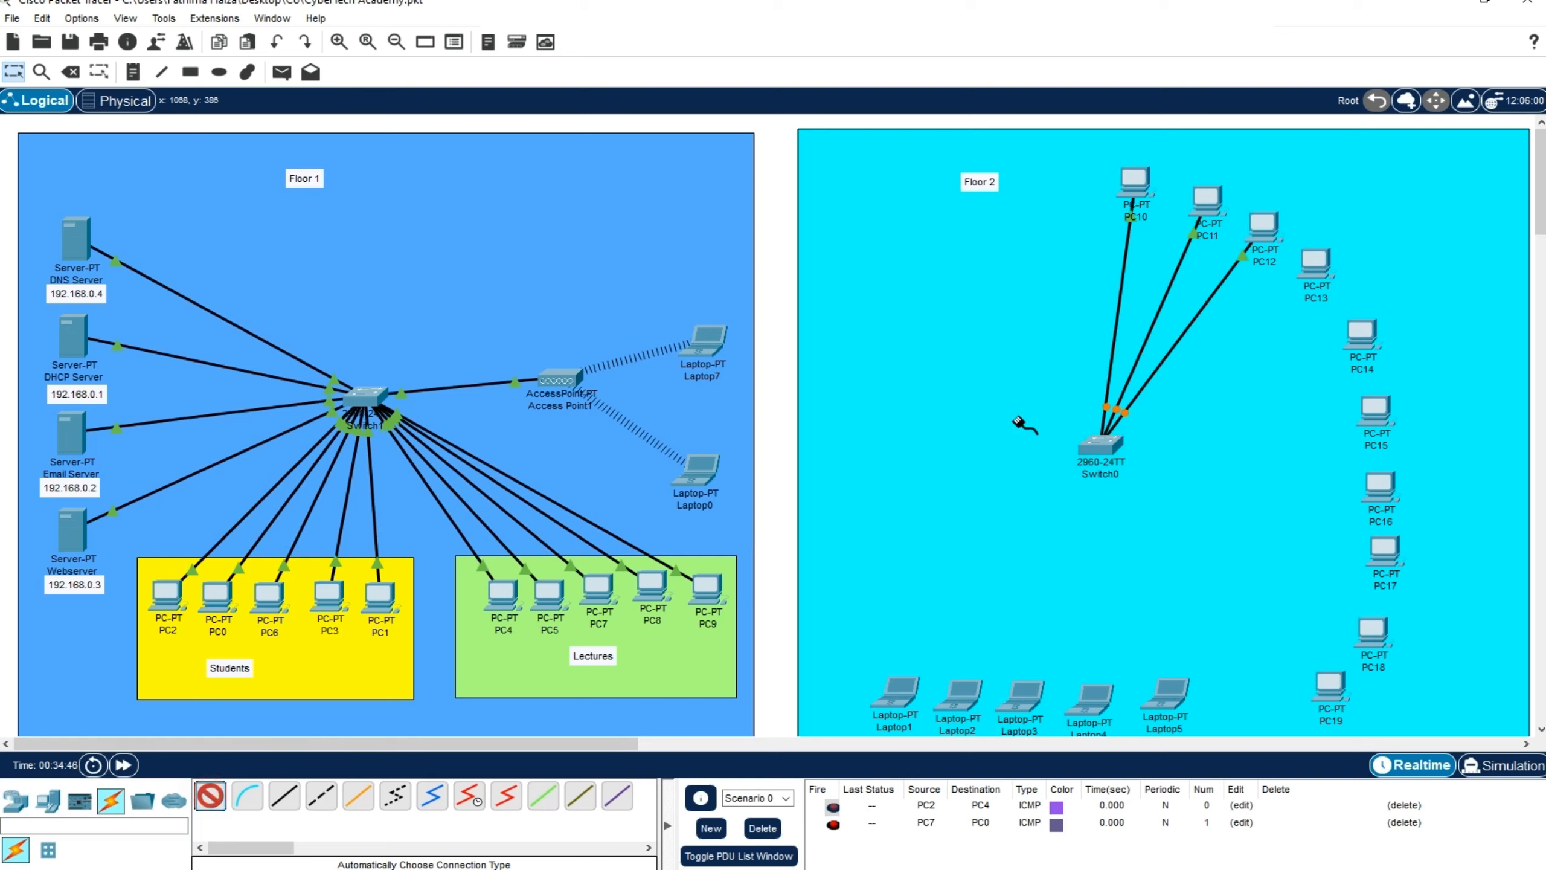
left_click(1318, 268)
left_click(1101, 444)
left_click(210, 795)
left_click(1367, 338)
left_click(1101, 443)
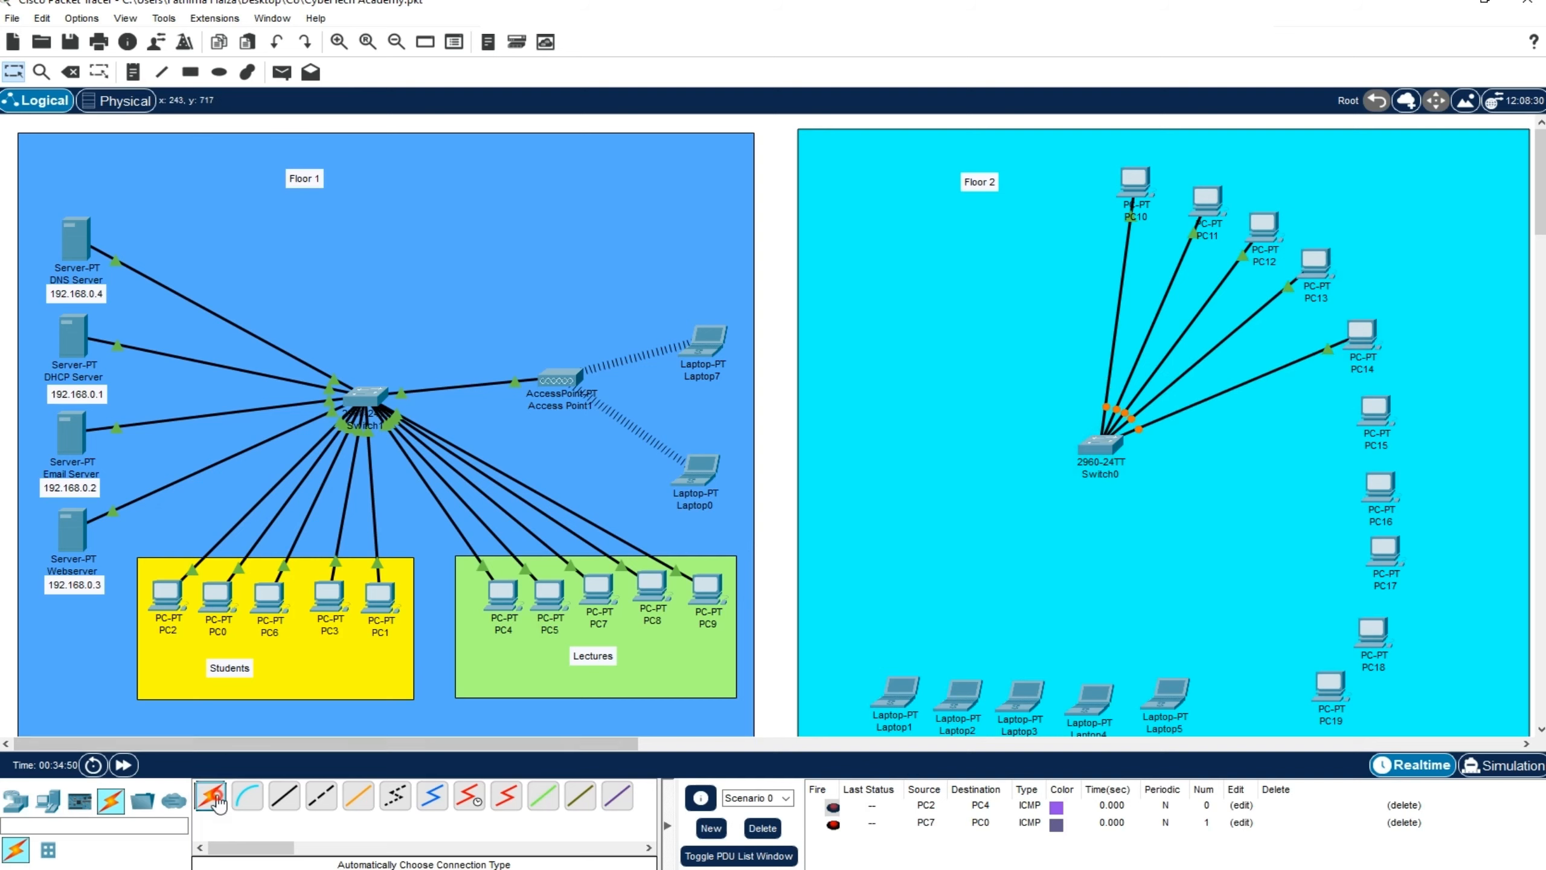
Connect PC15 through PC19 to the Floor 2 switch using the automatic connection type
left_click(211, 796)
left_click(1376, 411)
left_click(1101, 443)
left_click(210, 796)
left_click(1381, 485)
left_click(1101, 443)
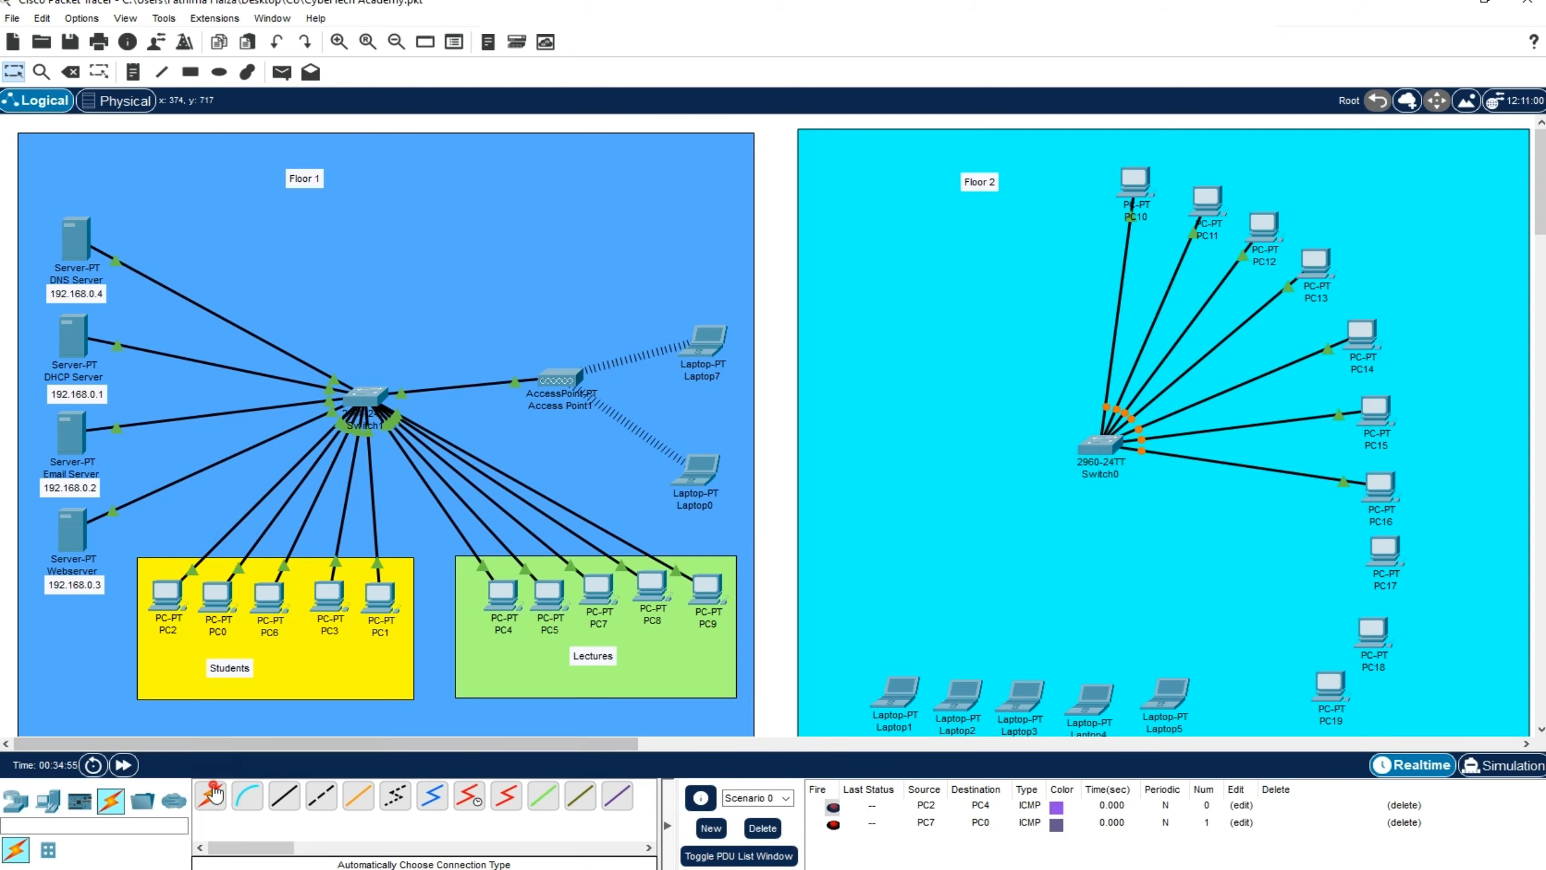
left_click(1382, 551)
left_click(1101, 443)
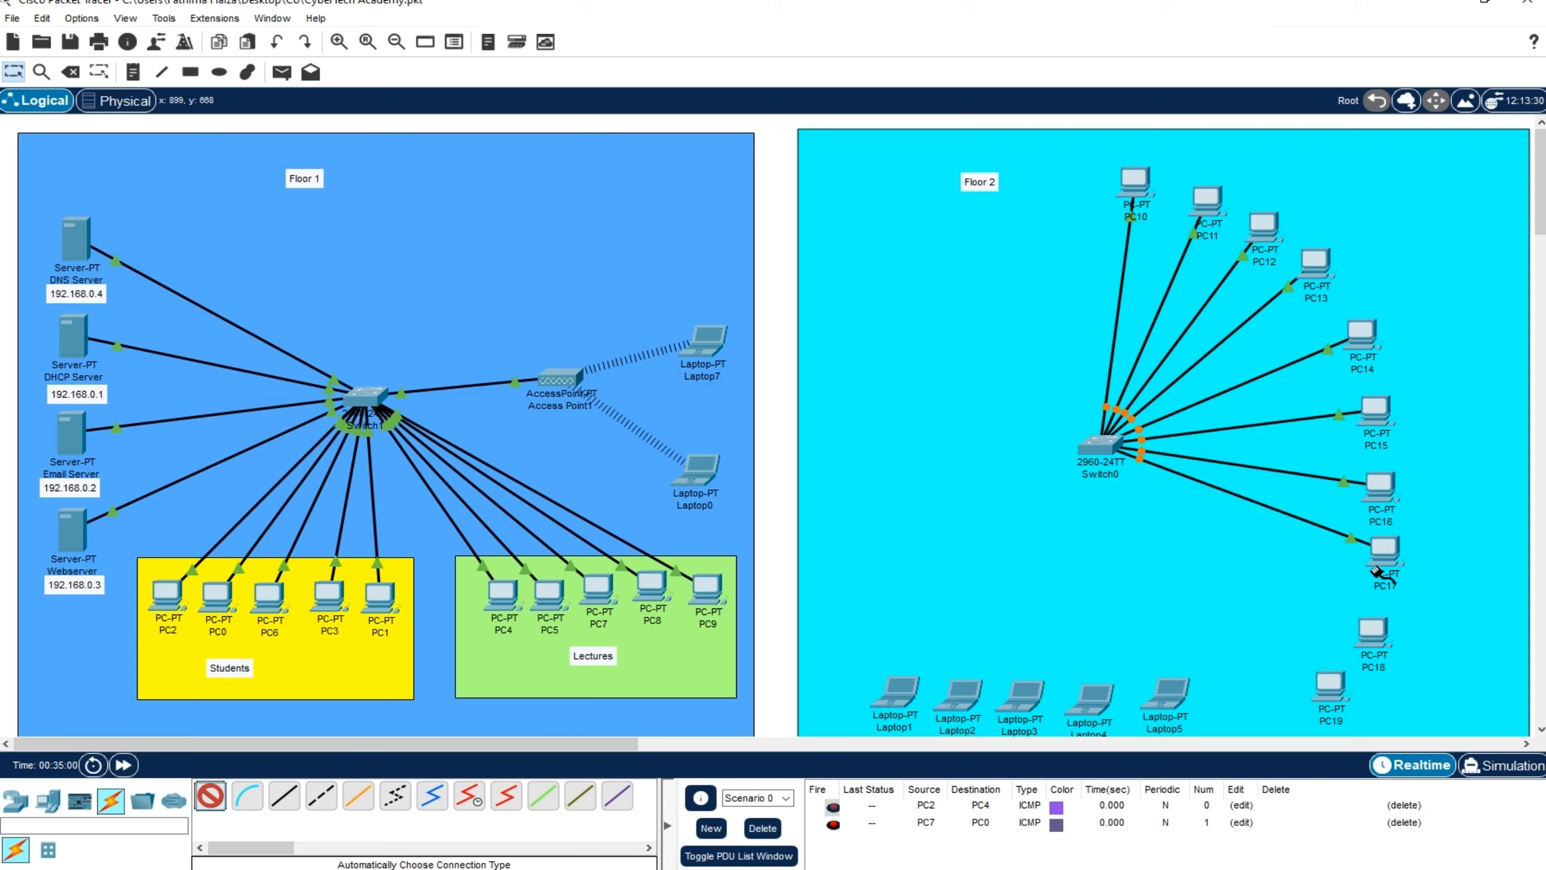
left_click(1370, 643)
left_click(1105, 455)
left_click(210, 796)
left_click(1332, 681)
left_click(1077, 453)
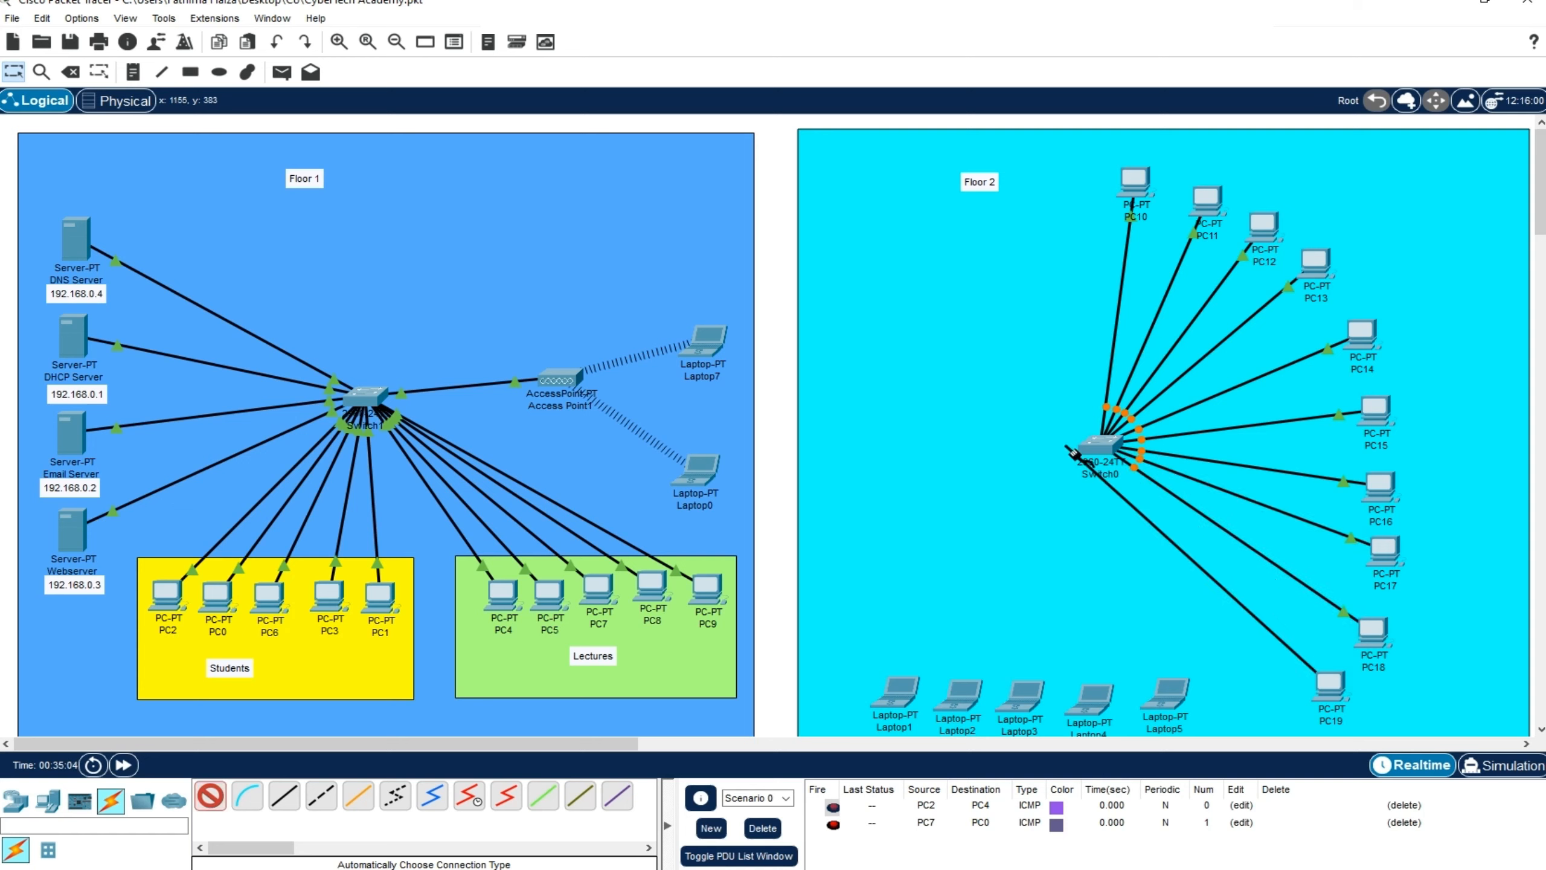
left_click(1079, 452)
Connect the five Floor 2 laptops to the switch with automatic connections and fast-forward the network time
left_click(210, 796)
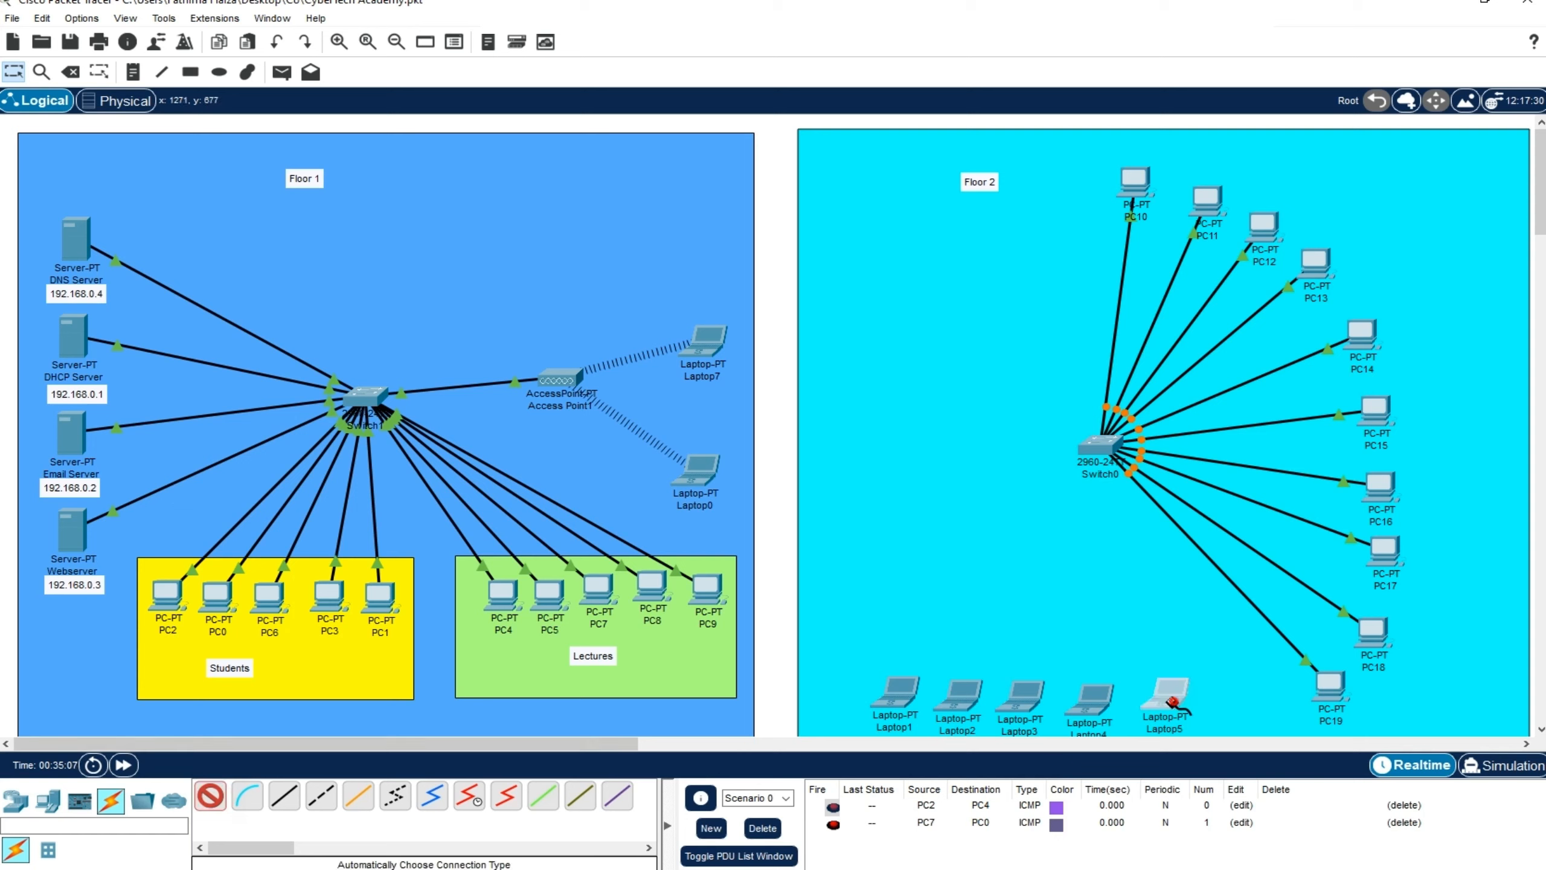
left_click(1172, 700)
left_click(1099, 447)
left_click(1101, 450)
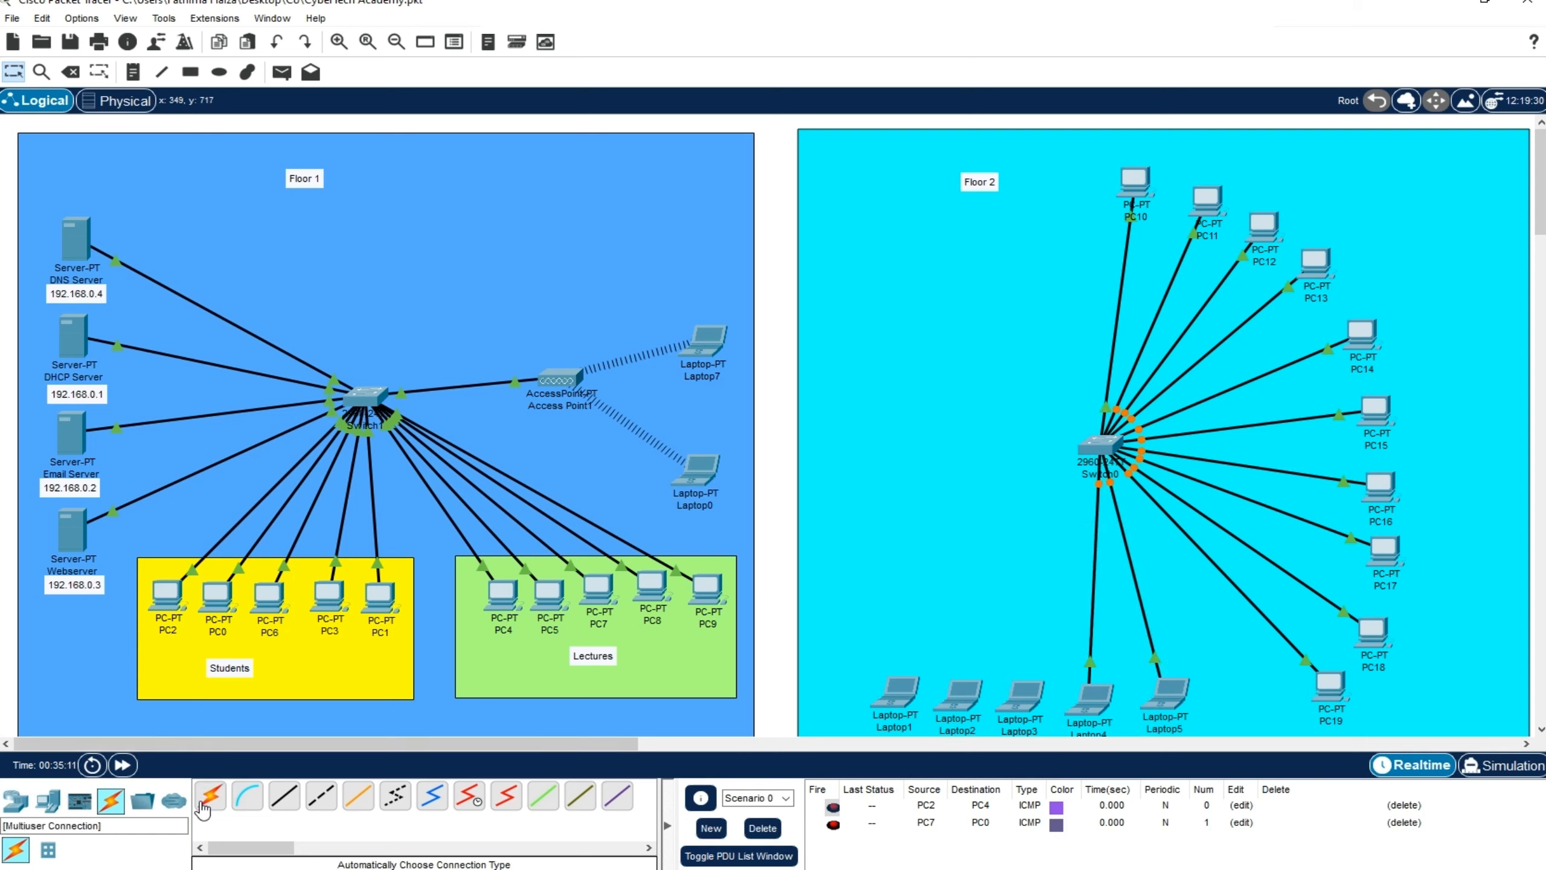
left_click(210, 795)
left_click(1018, 700)
left_click(1100, 449)
left_click(210, 795)
left_click(960, 700)
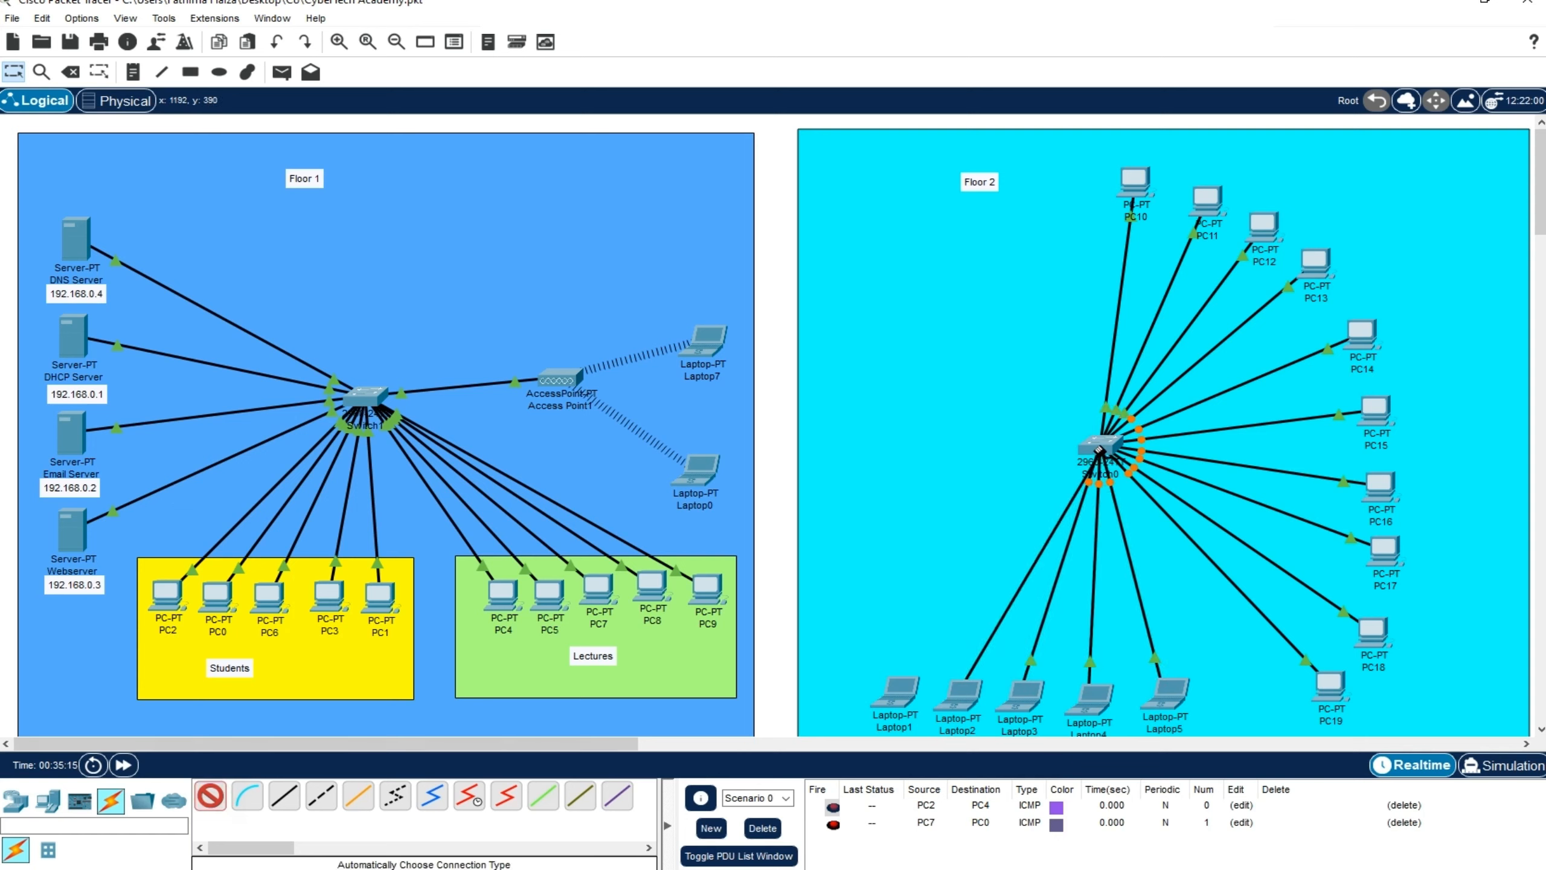
left_click(1101, 449)
left_click(211, 796)
left_click(903, 694)
left_click(1090, 445)
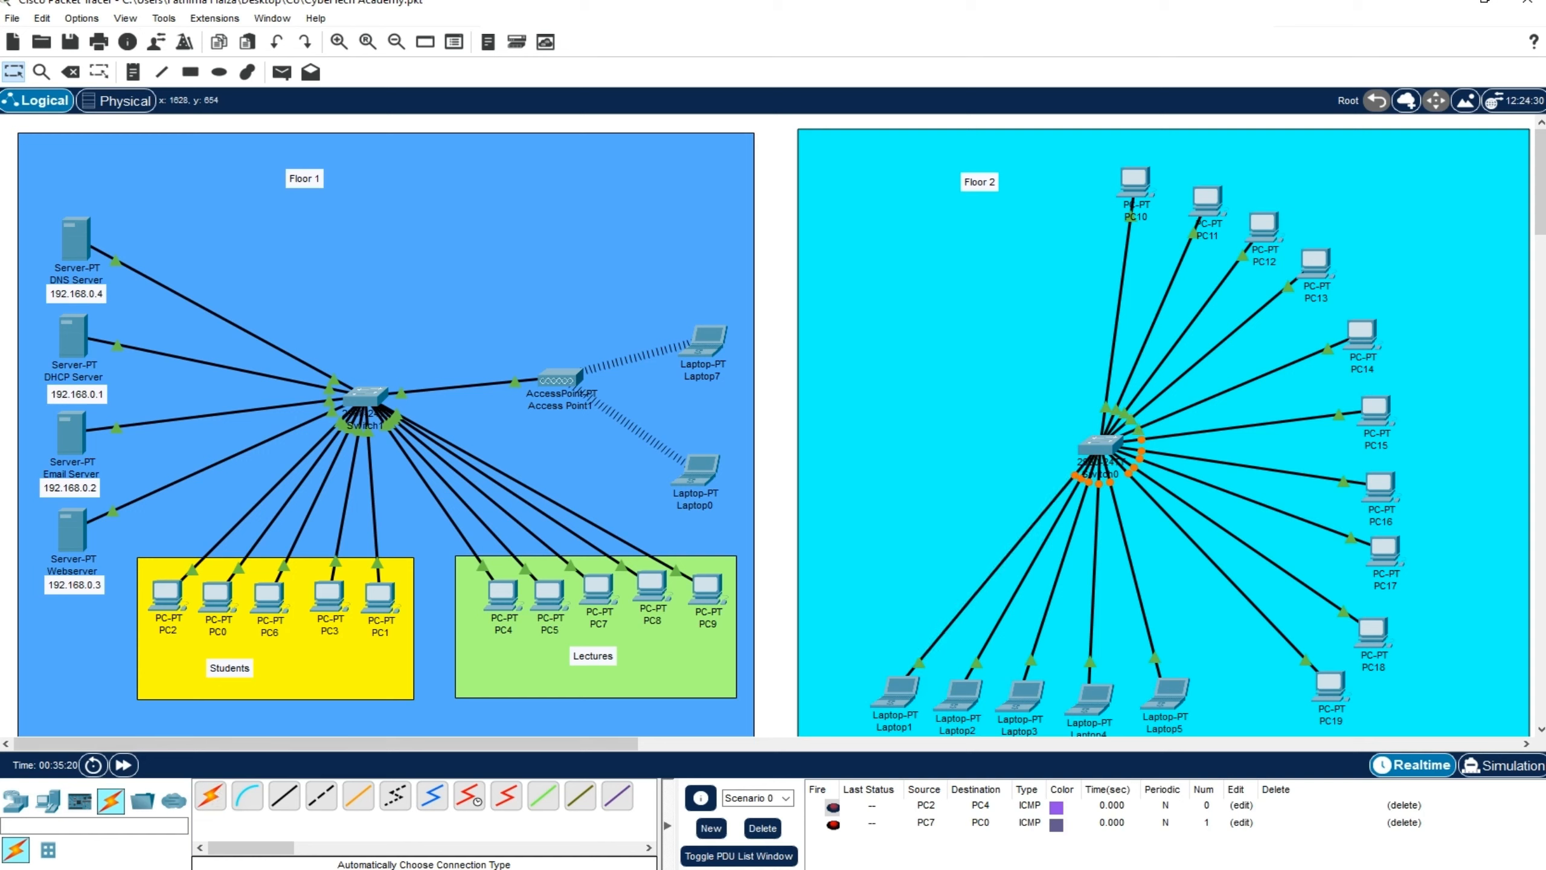
left_click(131, 767)
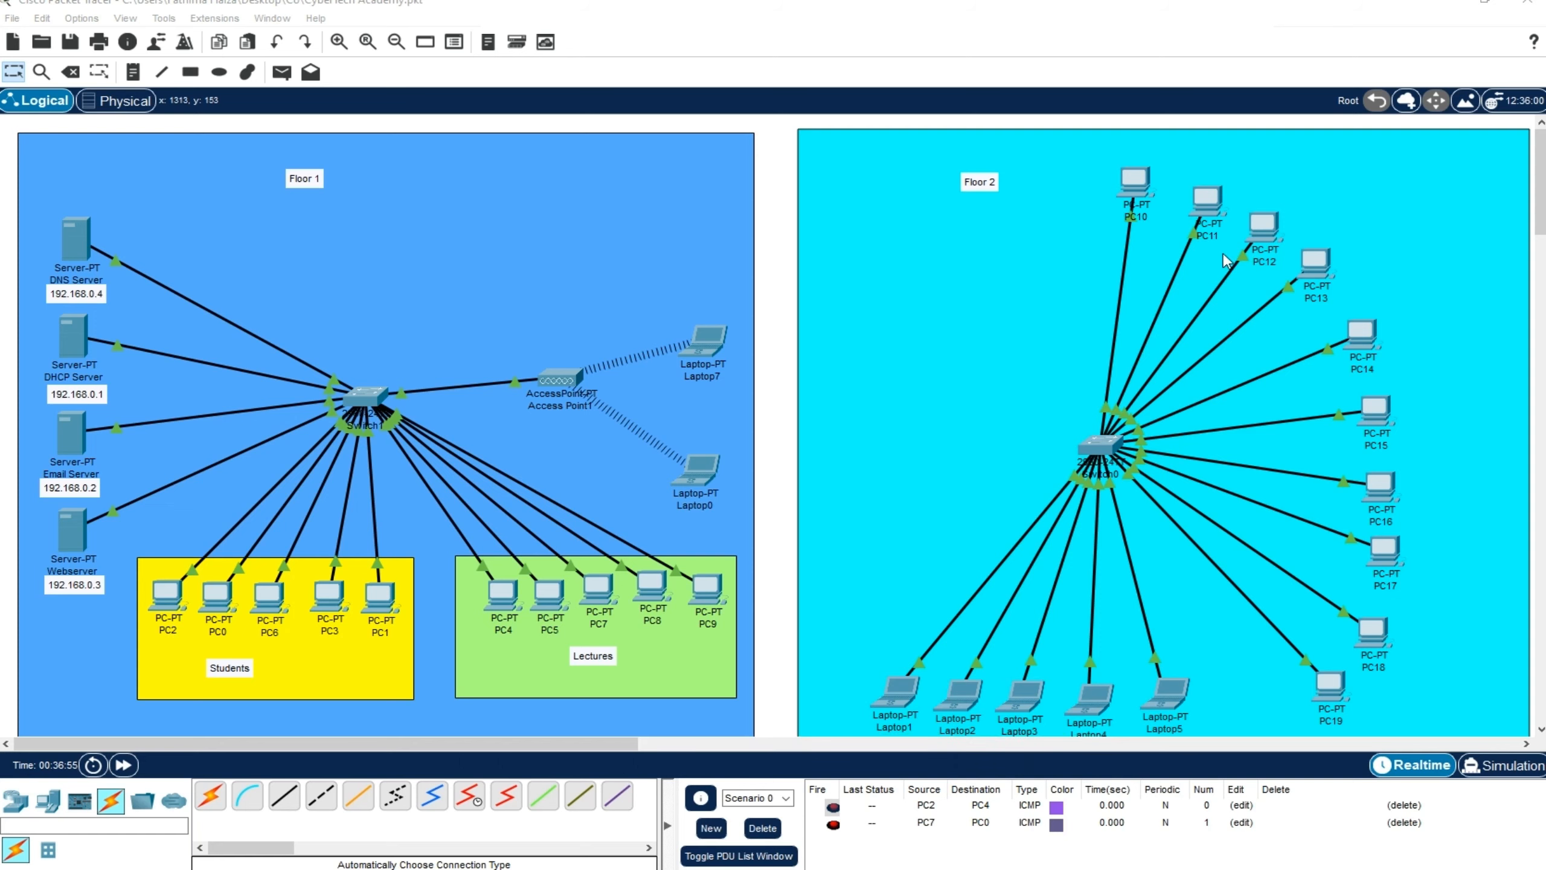
Turn off automatic negotiation on PC10's FastEthernet0 interface, fixing it at 100 Mbps and full duplex
left_click(1139, 190)
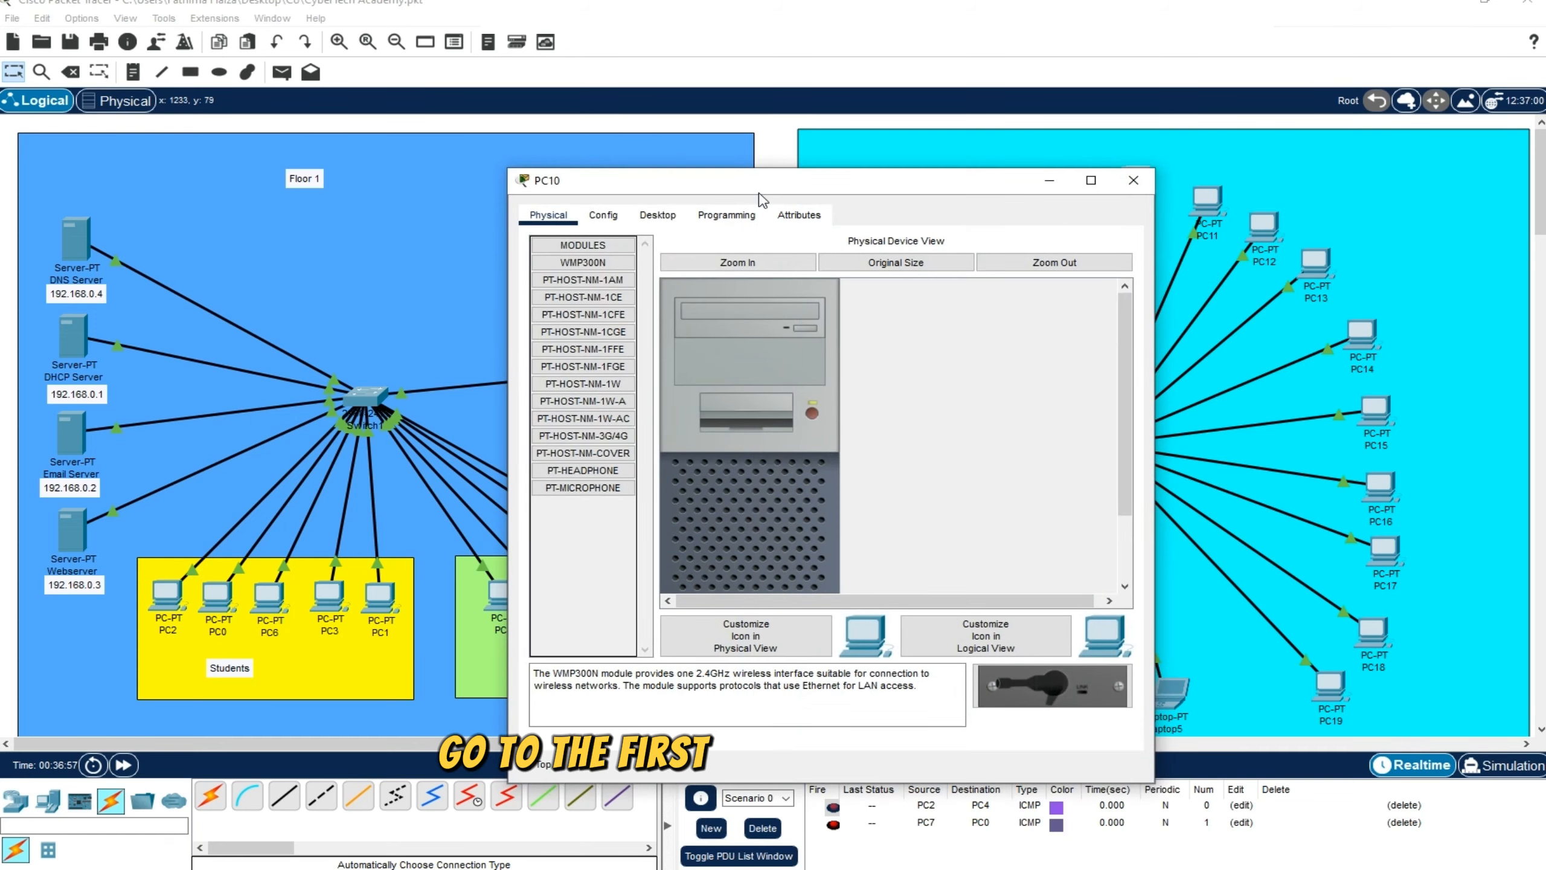
left_click_drag(768, 182, 938, 188)
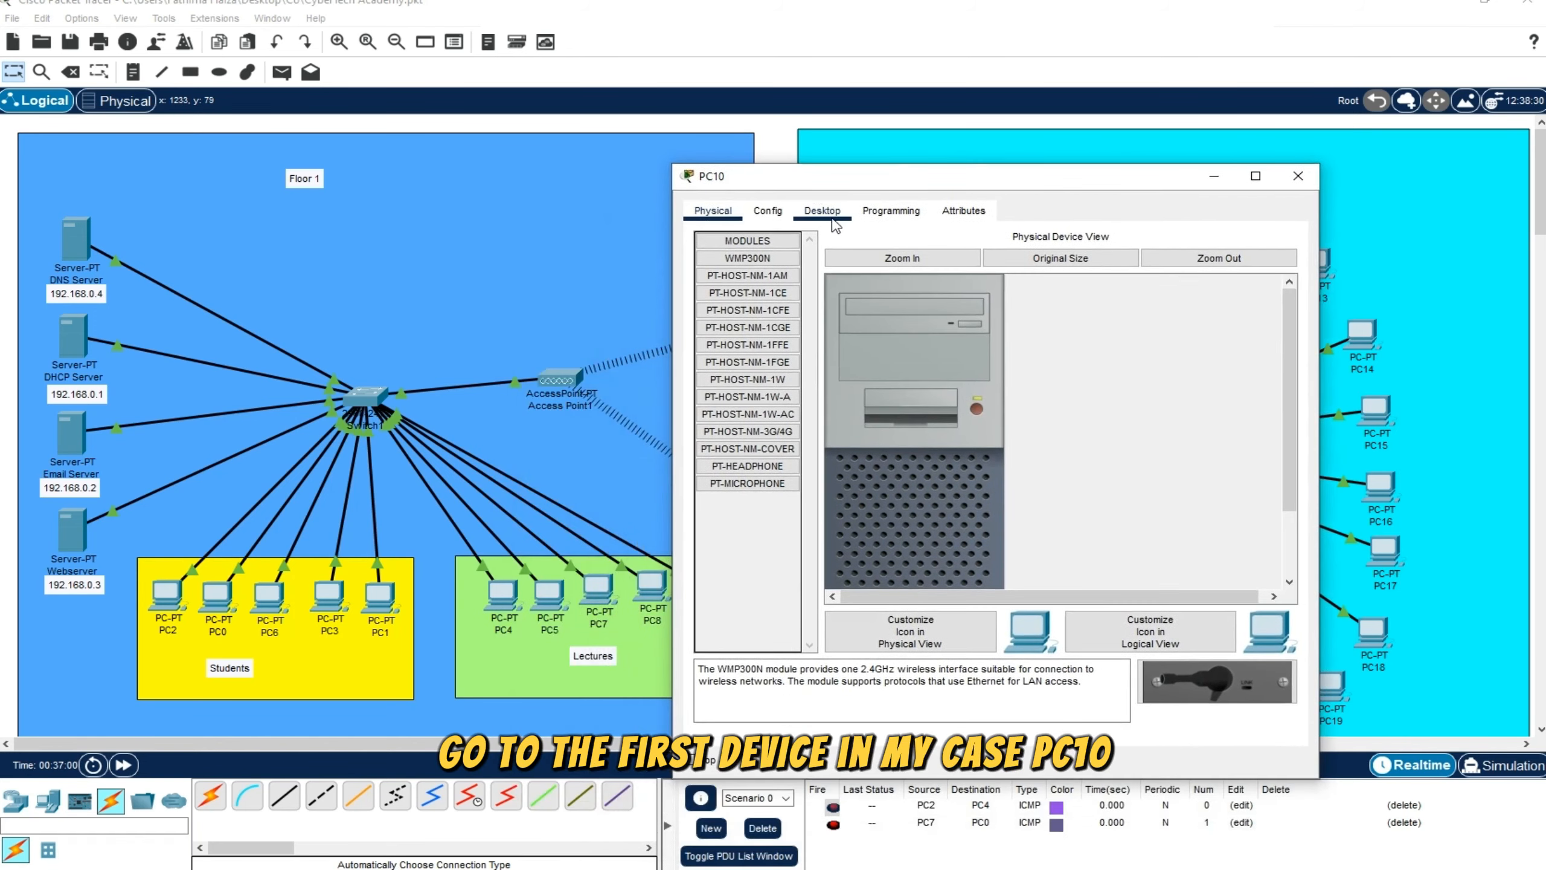
left_click(780, 214)
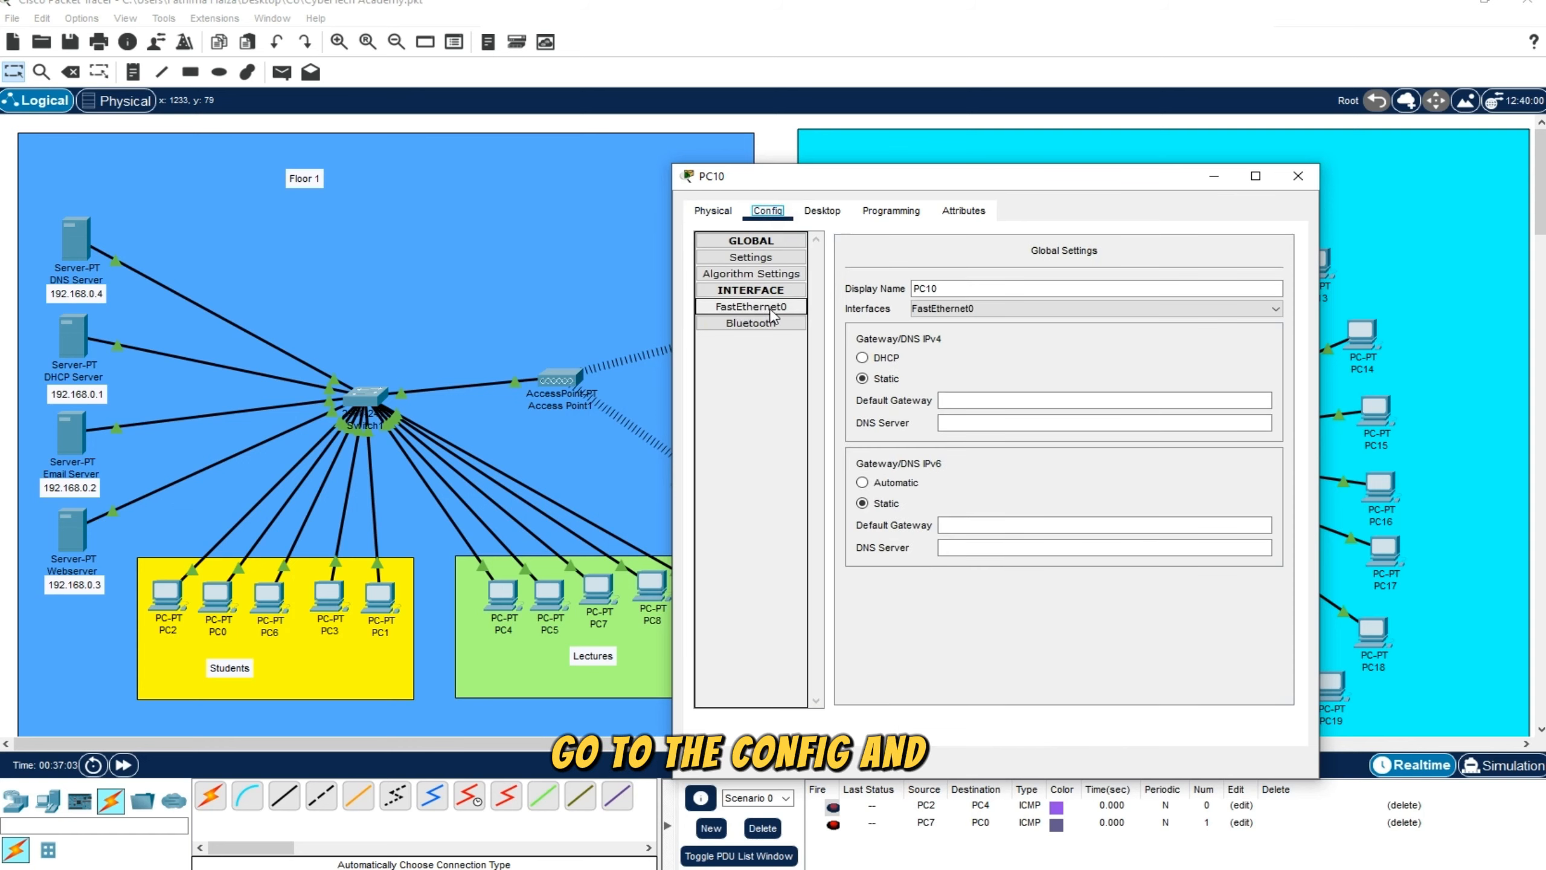
left_click(772, 308)
left_click(1261, 284)
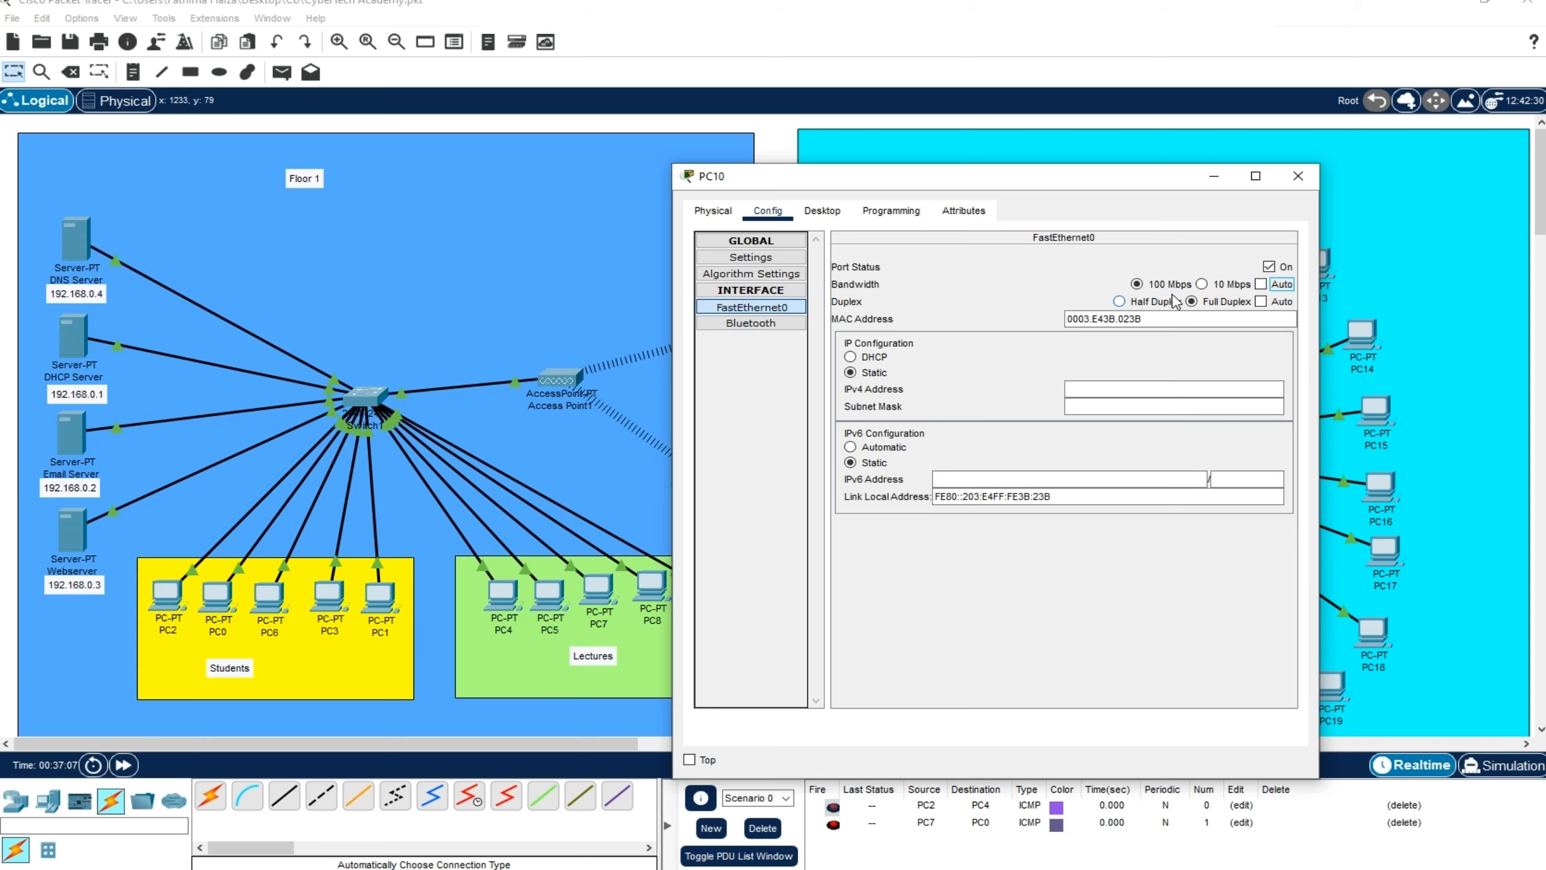
left_click(1298, 176)
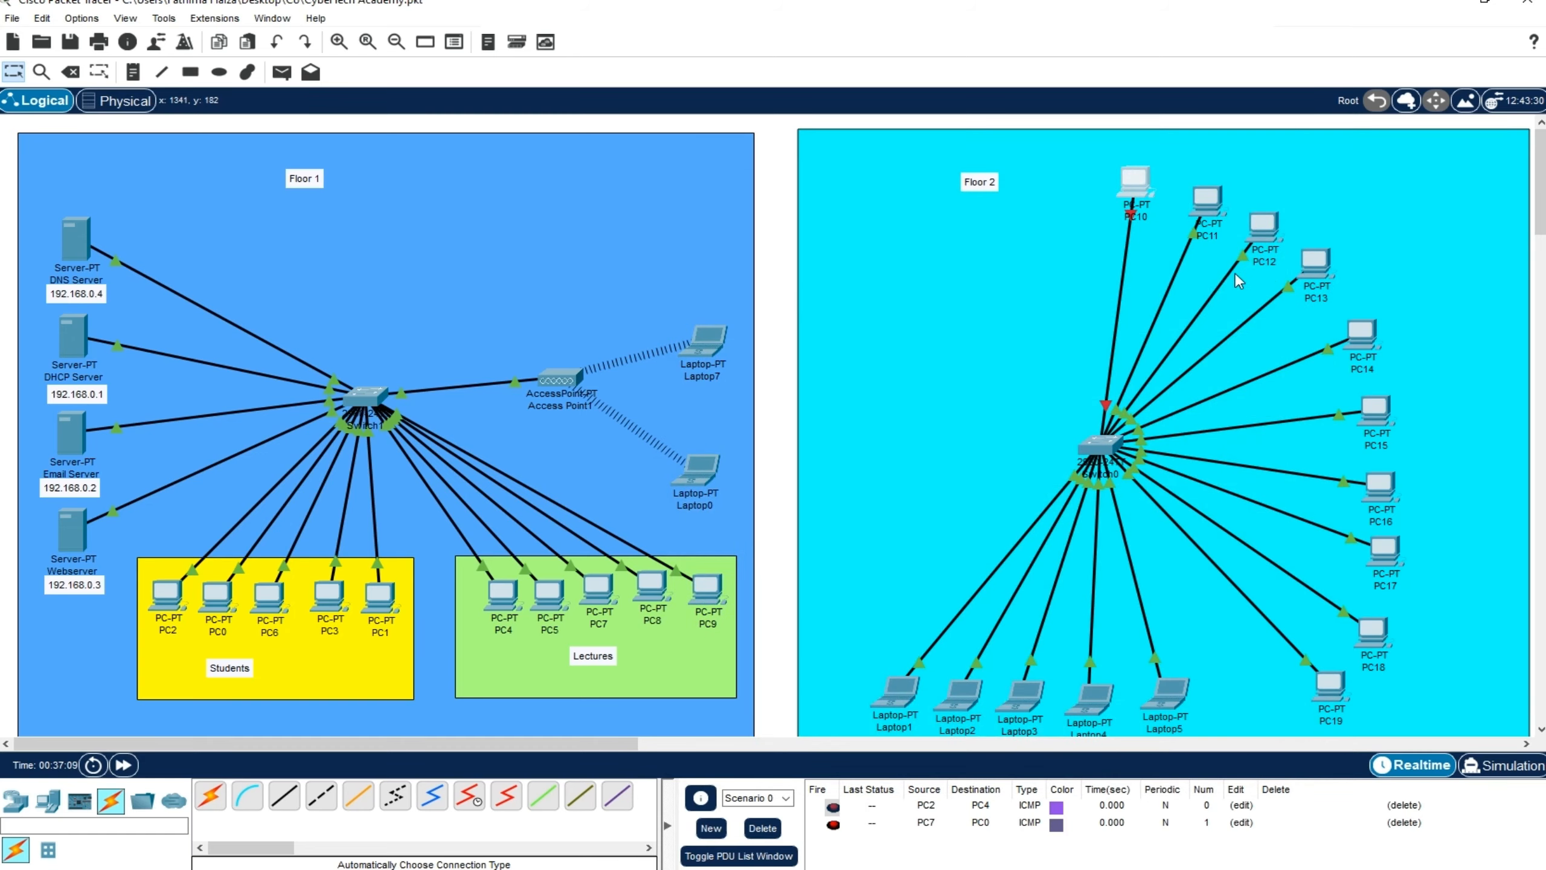
Fix PC11's FastEthernet0 interface at 100 Mbps and full duplex instead of automatic negotiation
left_click(1213, 209)
left_click(658, 214)
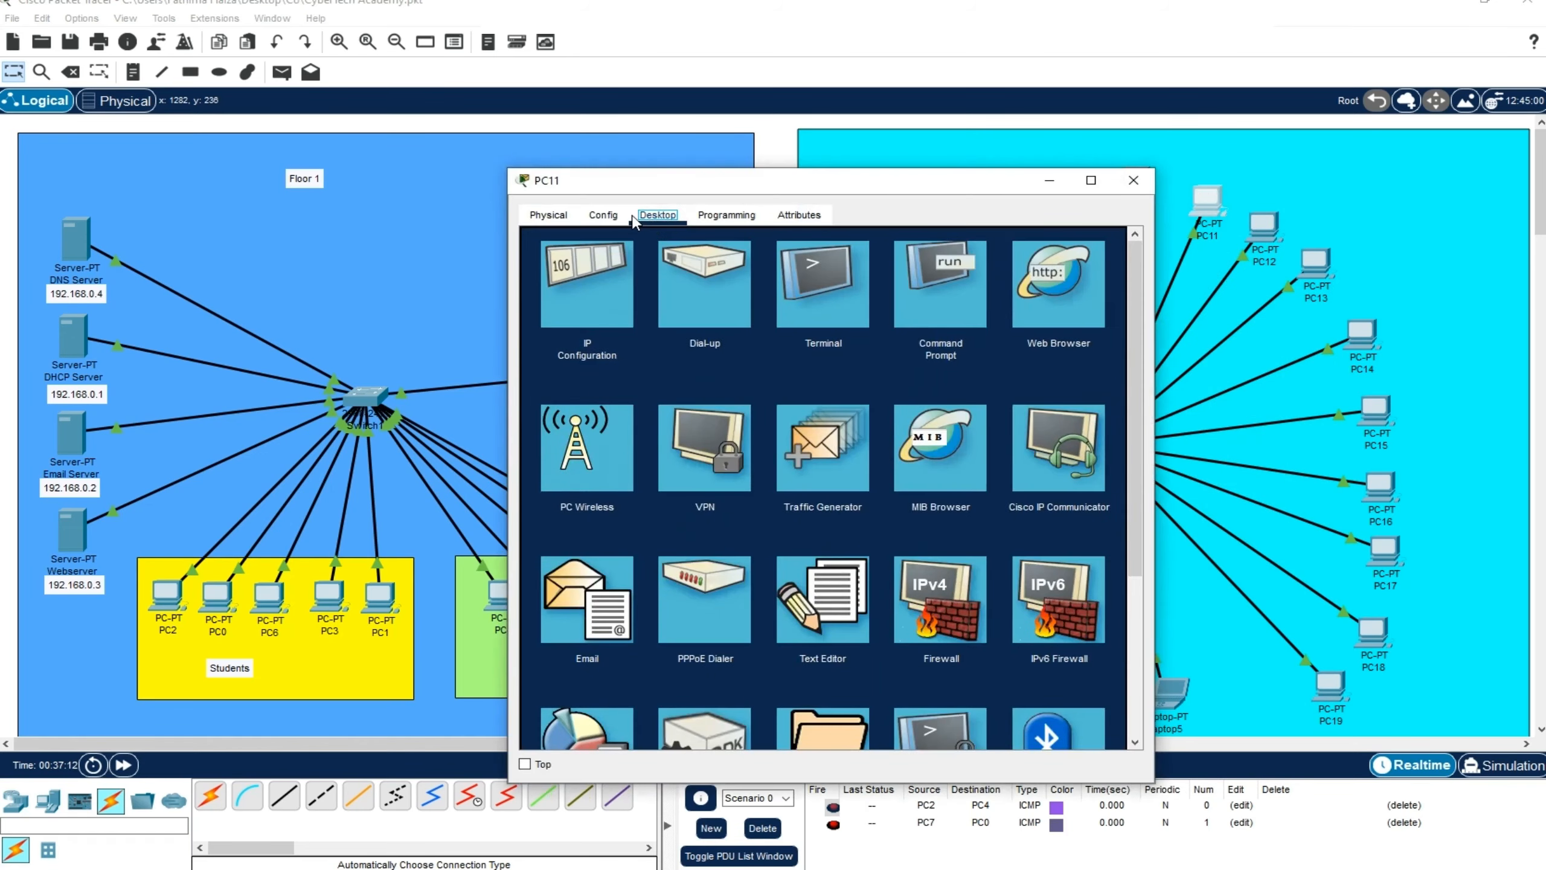
left_click(603, 214)
left_click(587, 310)
left_click(1134, 180)
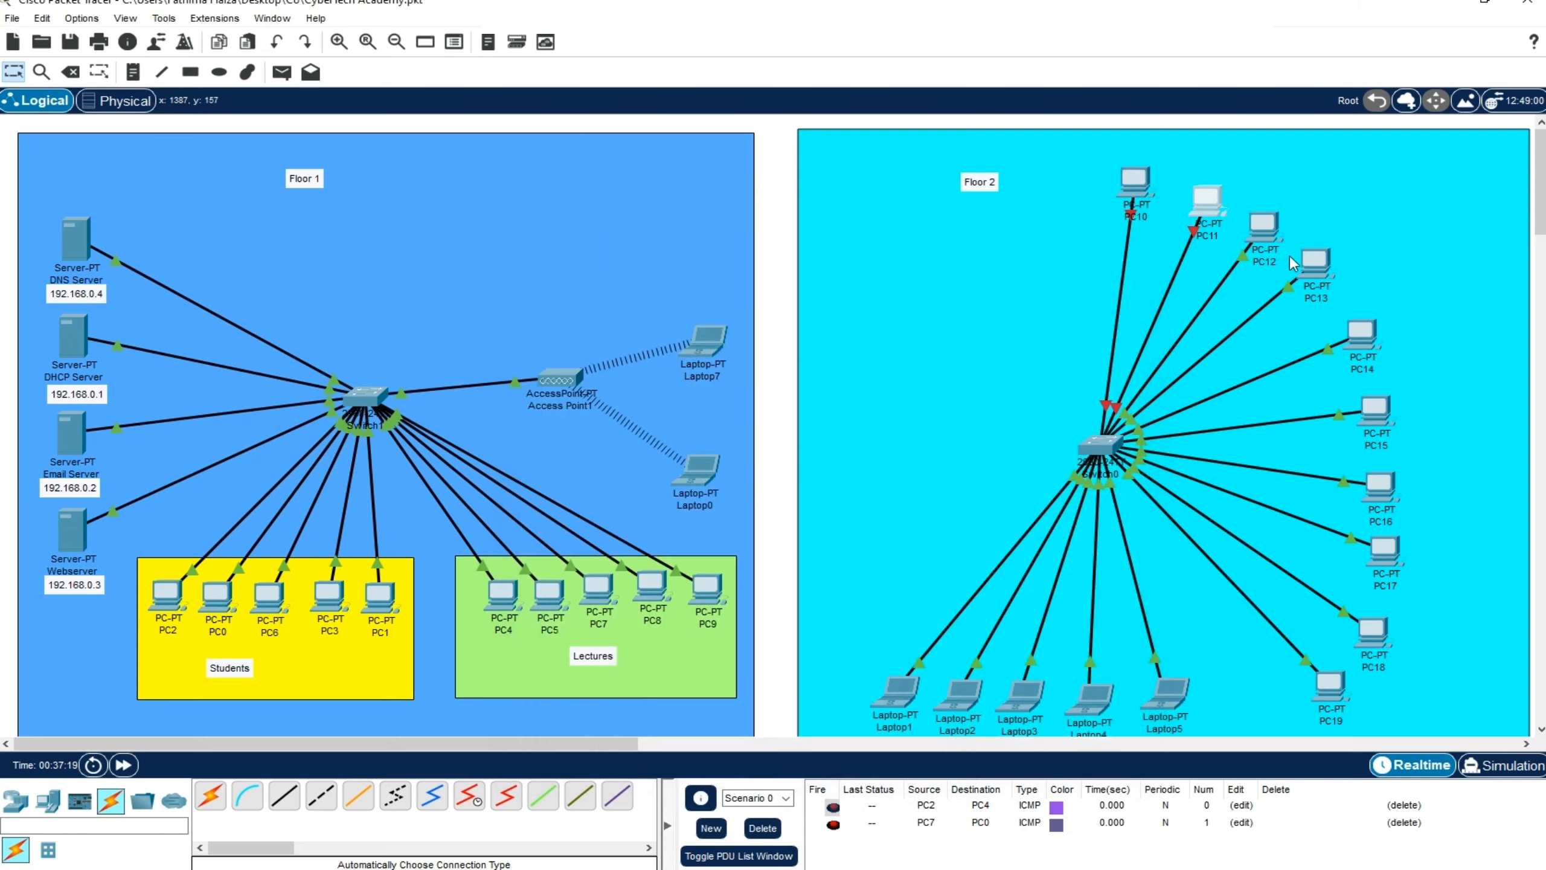
Set PC12's FastEthernet0 interface to a fixed 100 Mbps bandwidth and full duplex
left_click(1264, 226)
left_click(603, 215)
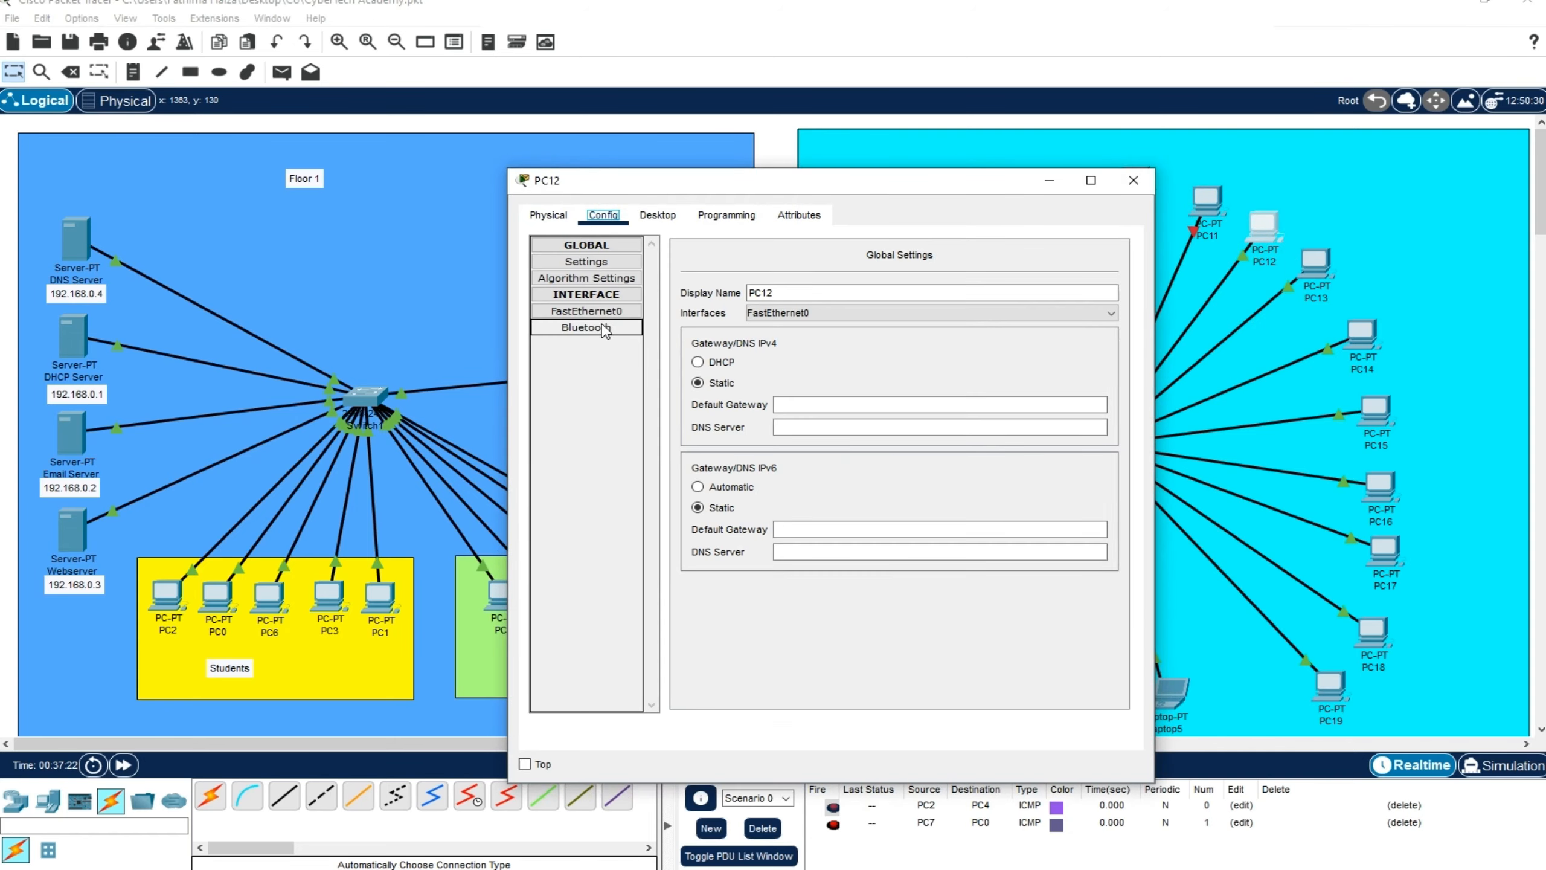
left_click(587, 310)
left_click(1134, 180)
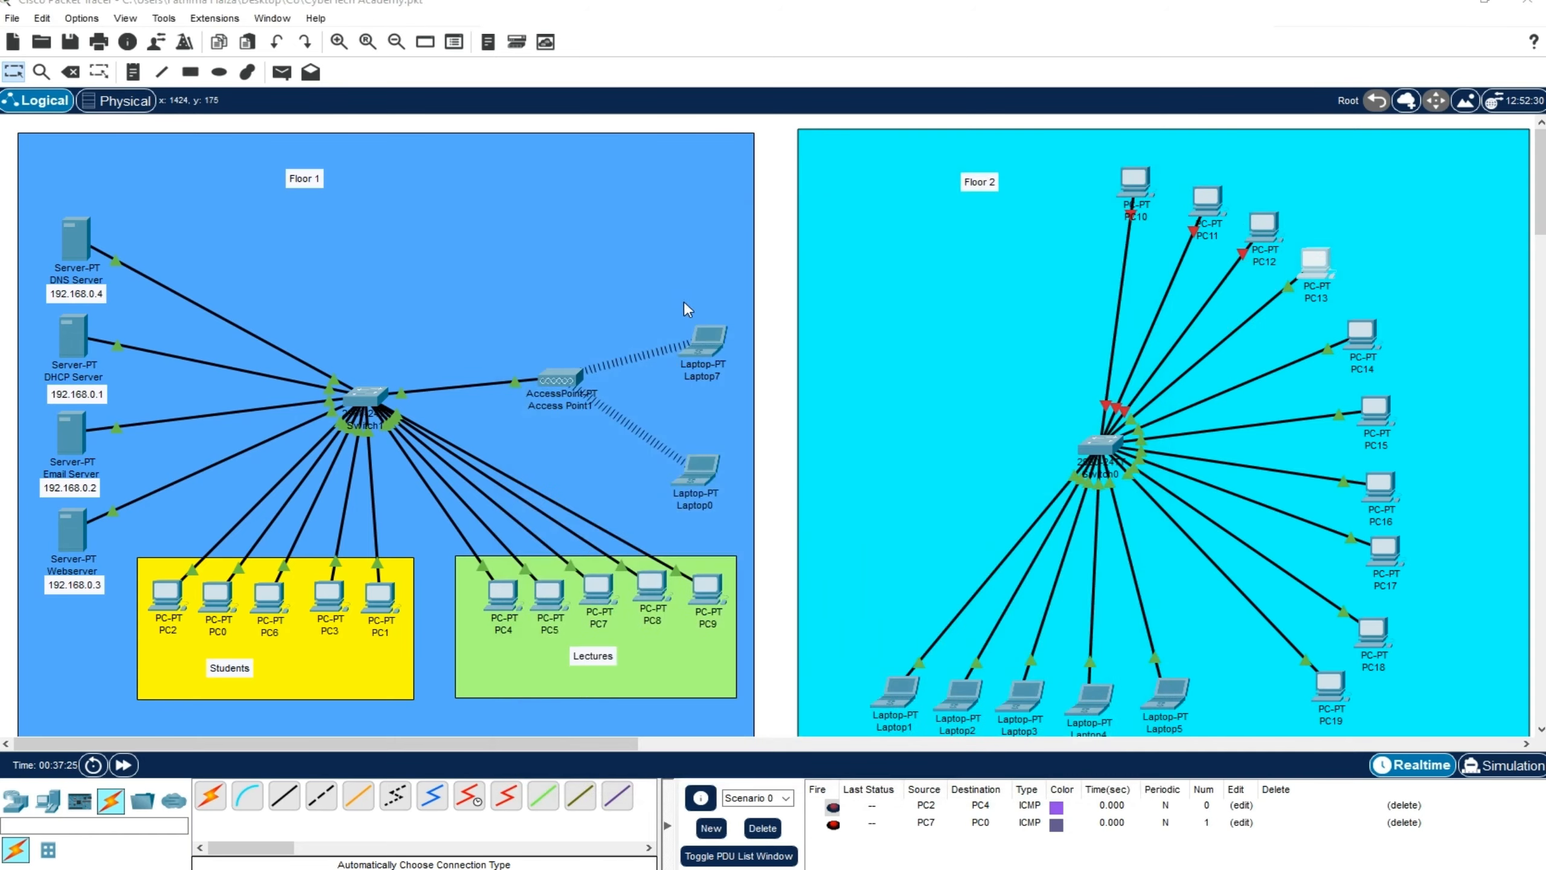
Set PC13's FastEthernet0 interface to 100 Mbps and full duplex with both automatic options off
left_click(1315, 265)
left_click(587, 311)
left_click(1124, 290)
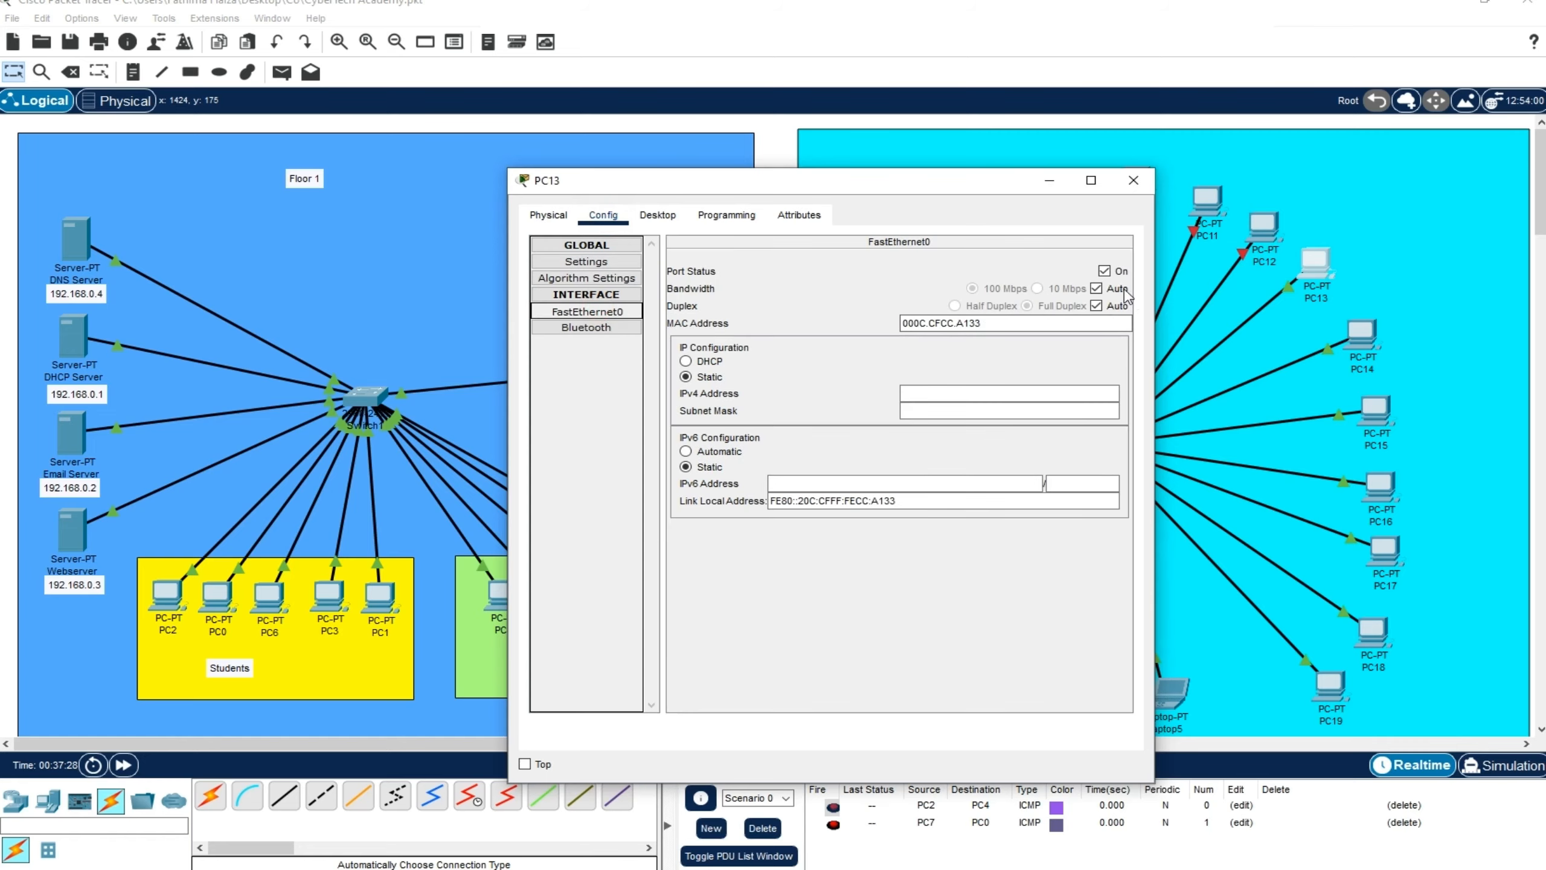
left_click(1134, 180)
Disable automatic bandwidth and duplex on PC14's FastEthernet0 interface, using 100 Mbps and full duplex
left_click(1362, 334)
left_click(603, 214)
left_click(586, 310)
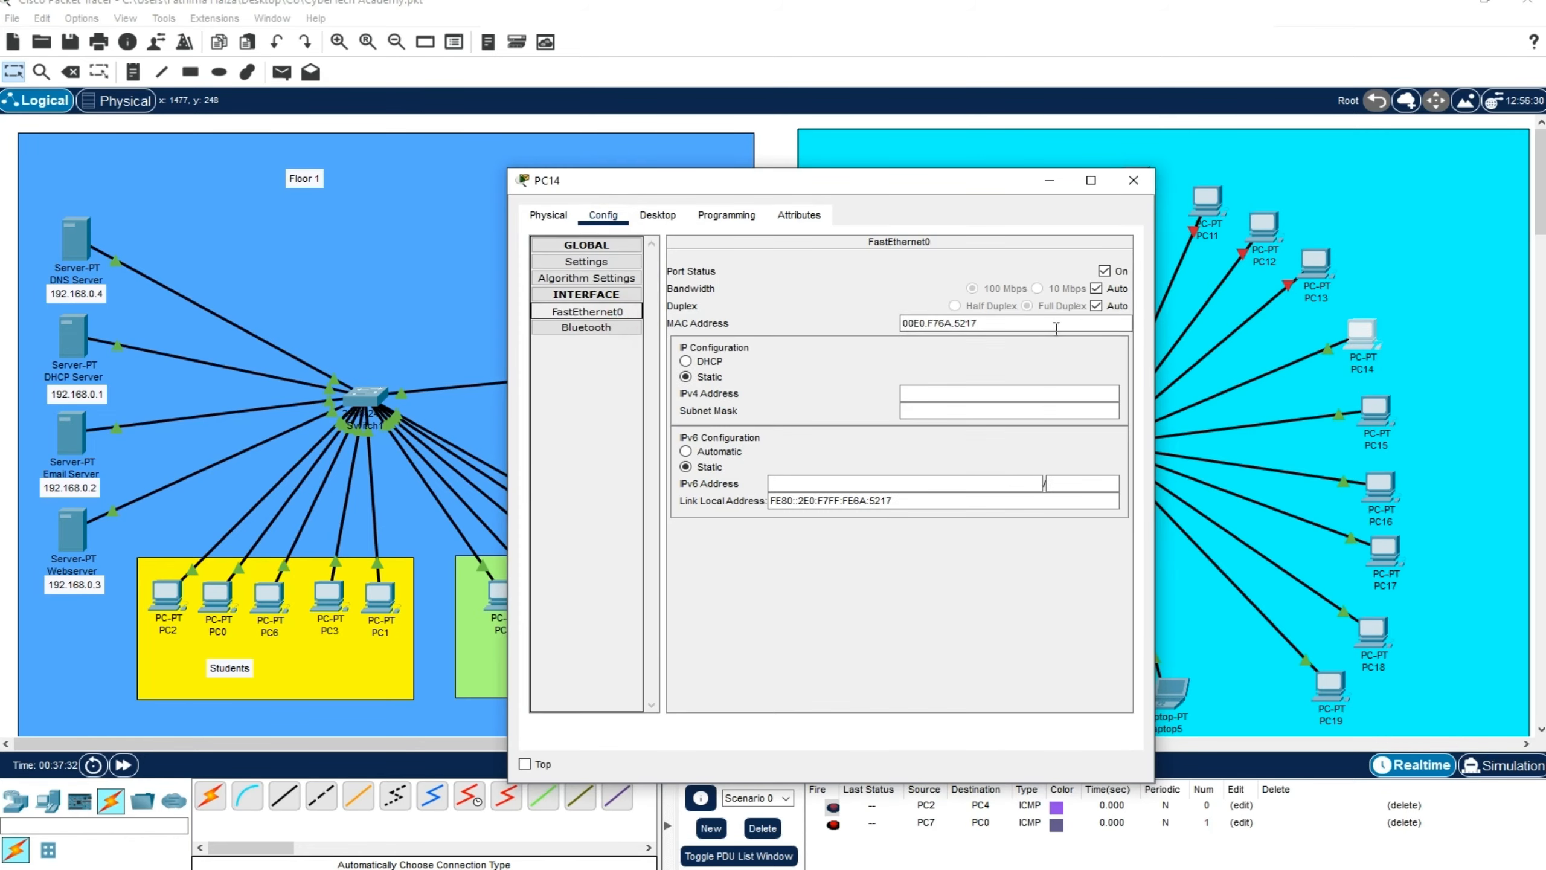
left_click(1096, 291)
left_click(1134, 180)
Apply the same fixed 100 Mbps, full-duplex FastEthernet0 settings to PC15 through PC19
left_click(1368, 413)
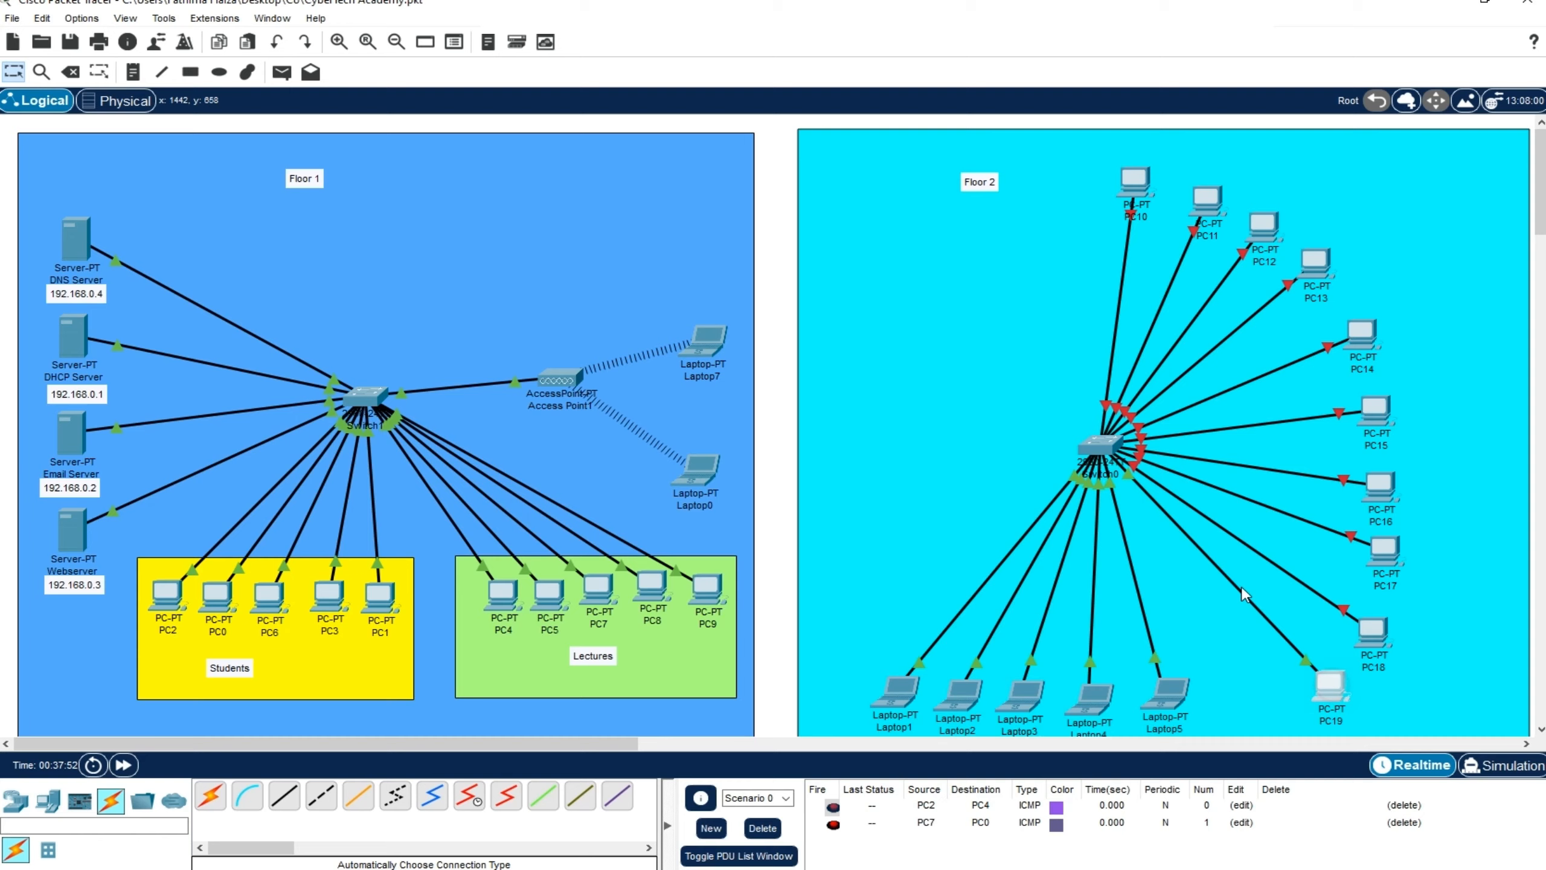
left_click(1330, 685)
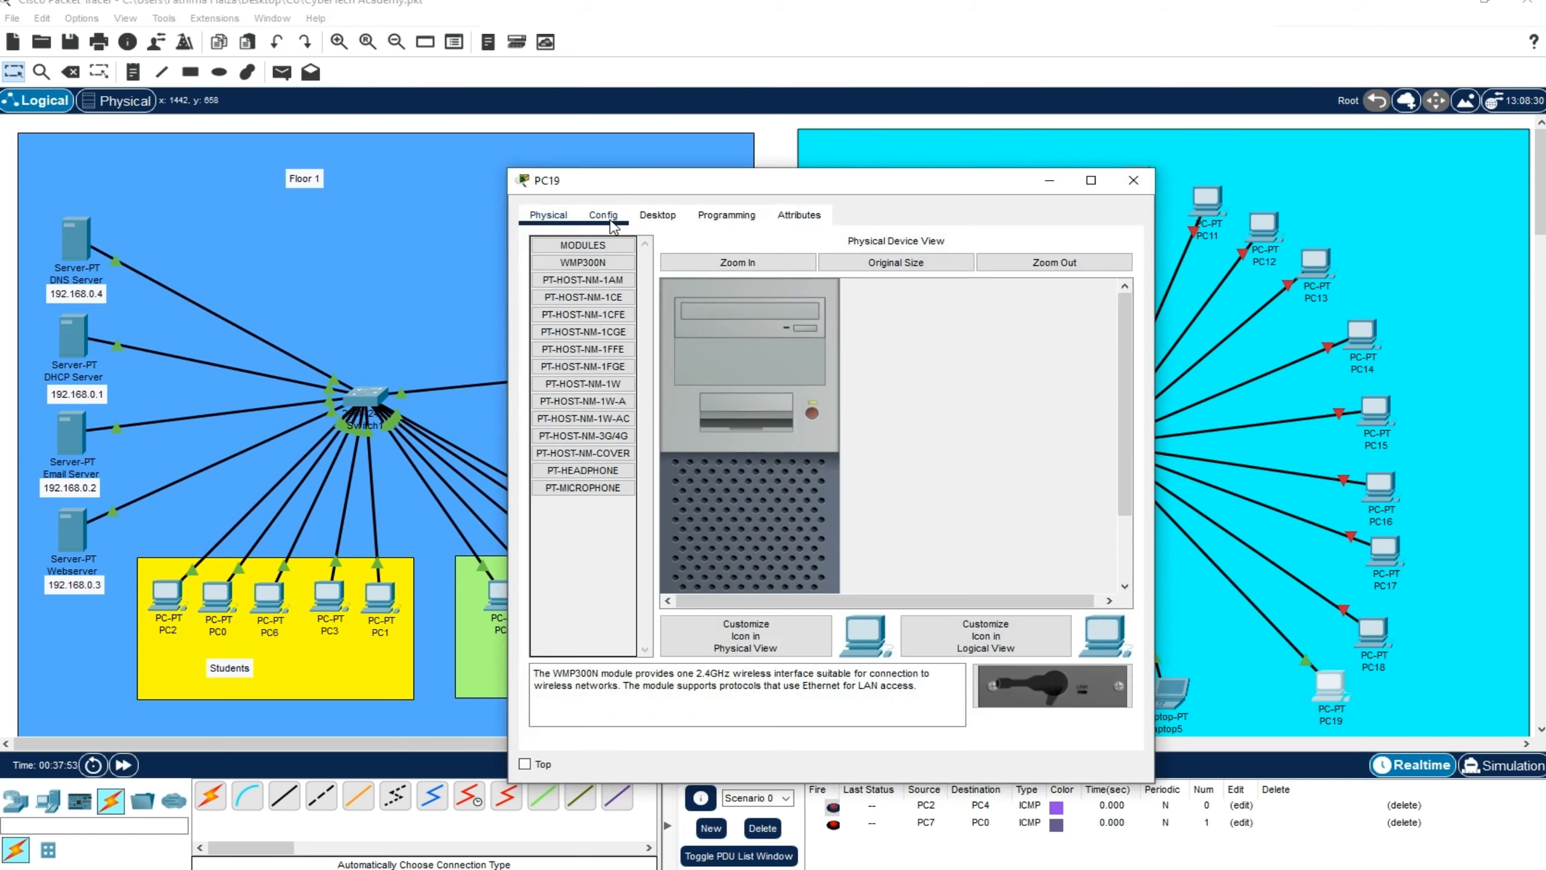
left_click(603, 215)
left_click(586, 310)
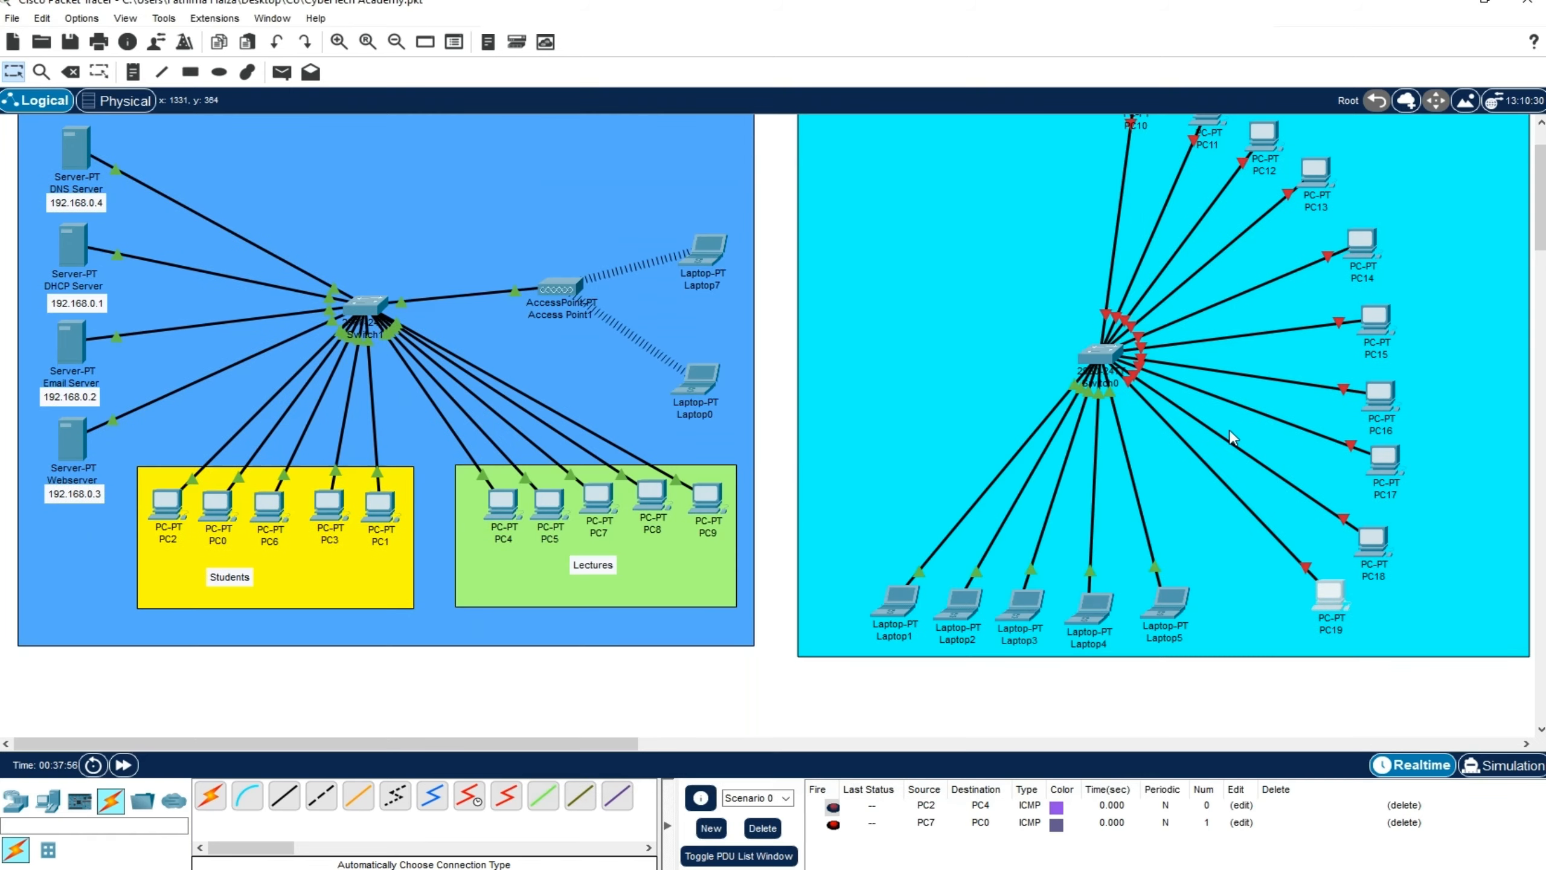
Set the FastEthernet0 interfaces of Laptop5, Laptop4 and Laptop3 to fixed 100 Mbps and full duplex
left_click(1177, 603)
left_click(603, 214)
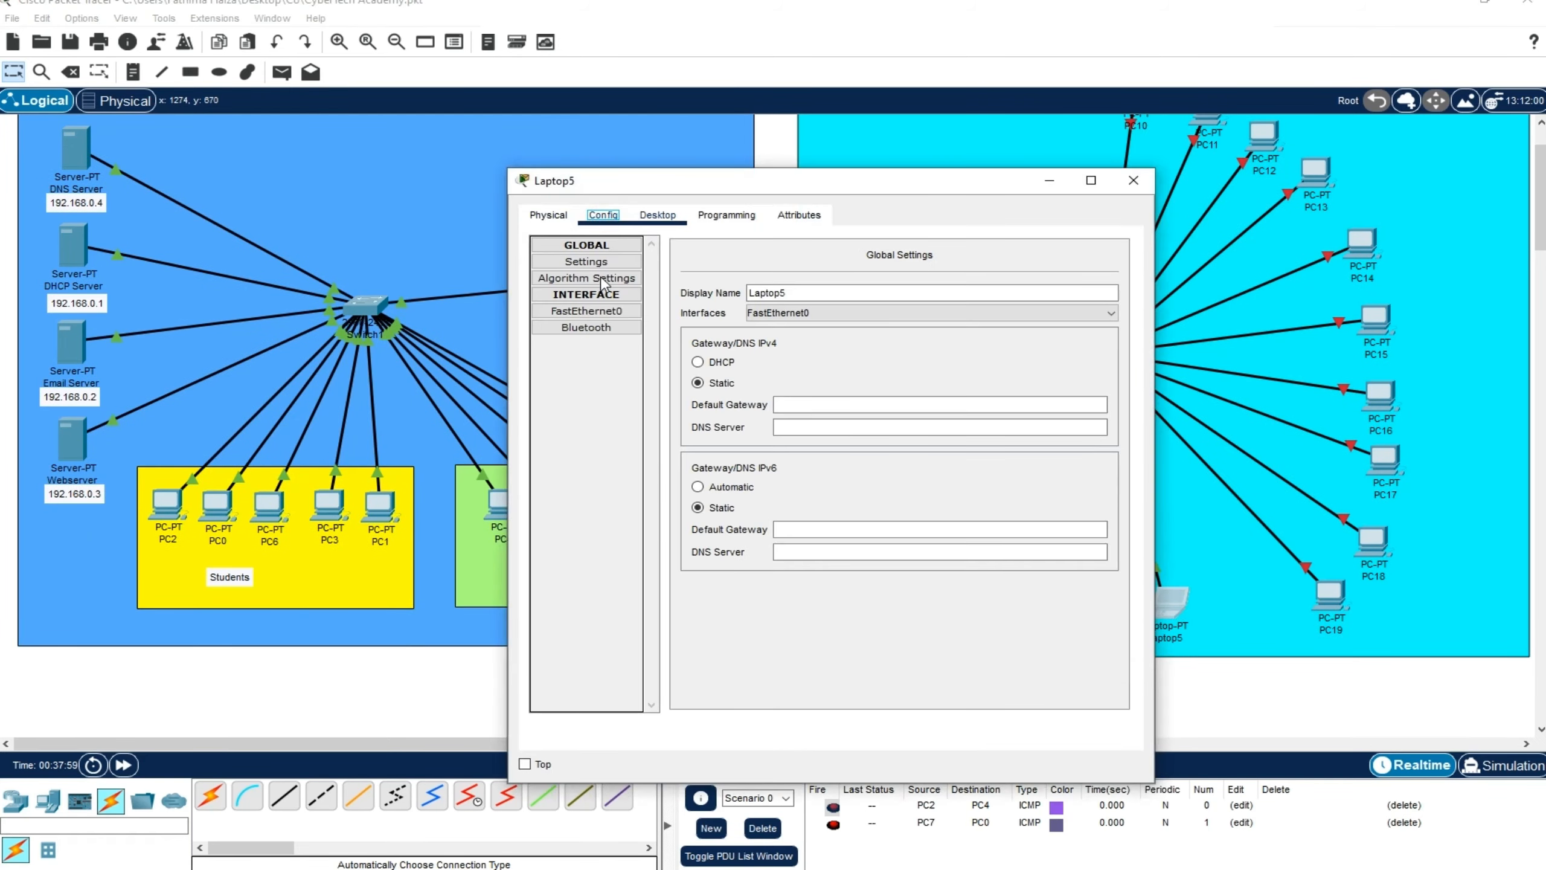
left_click(586, 310)
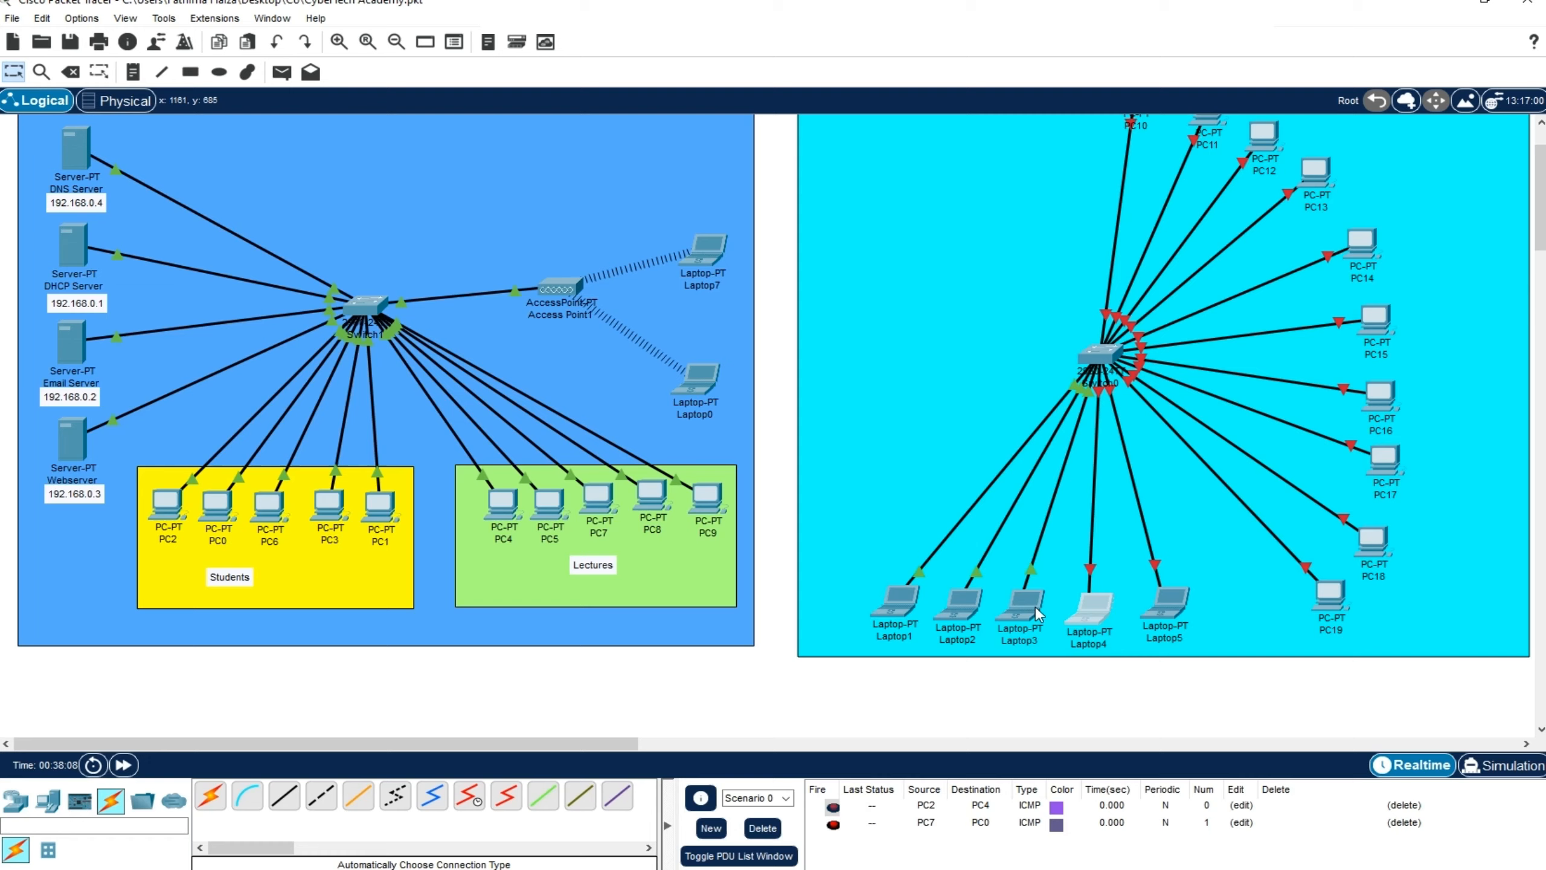
left_click(708, 243)
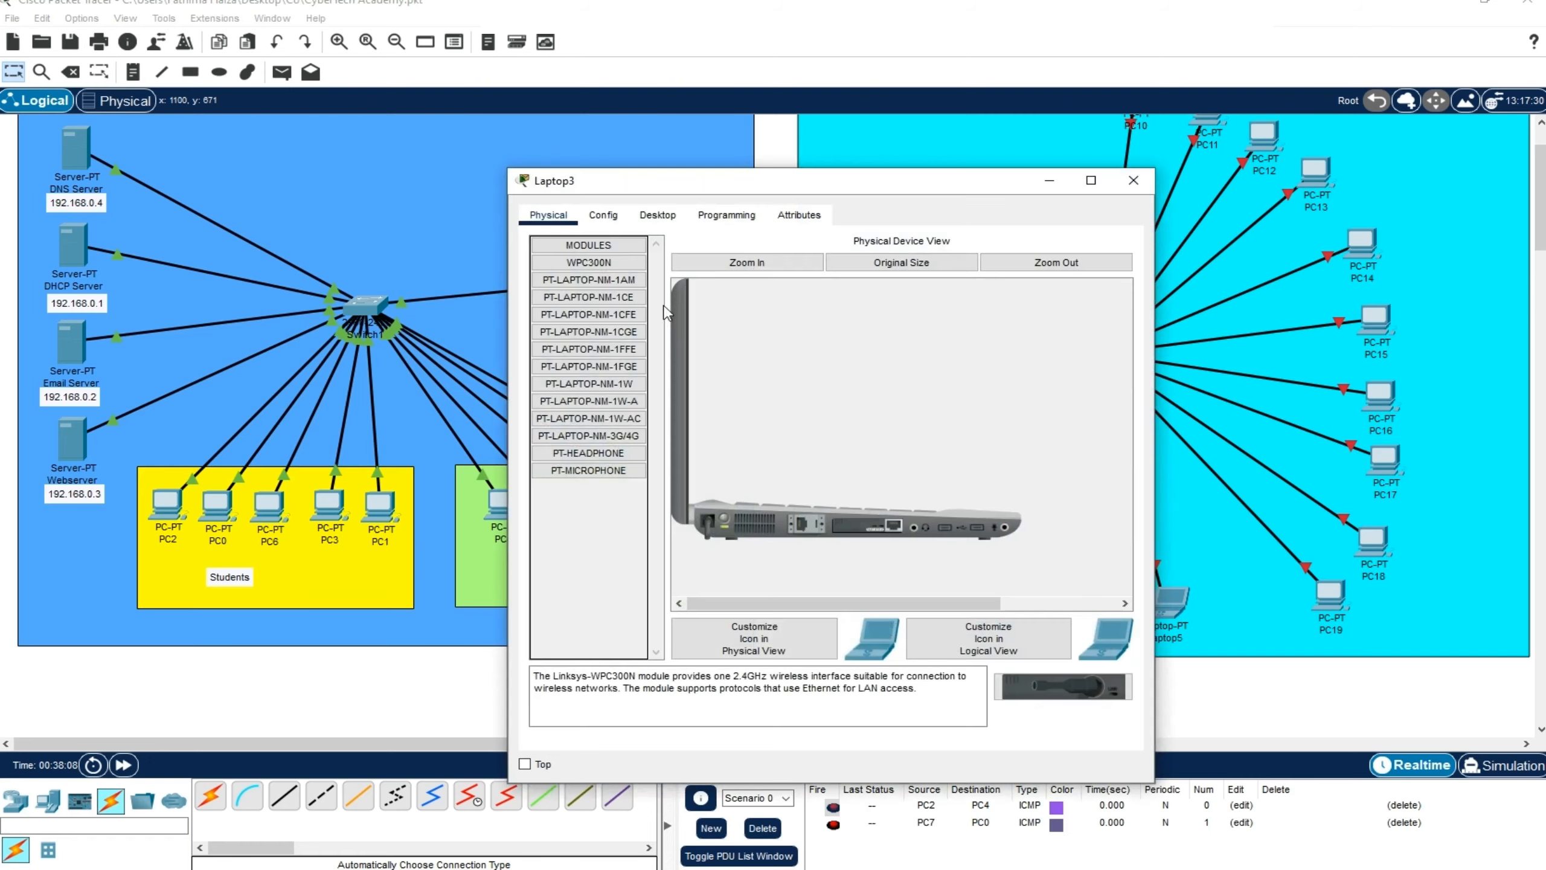
left_click(603, 215)
left_click(587, 310)
left_click(1133, 180)
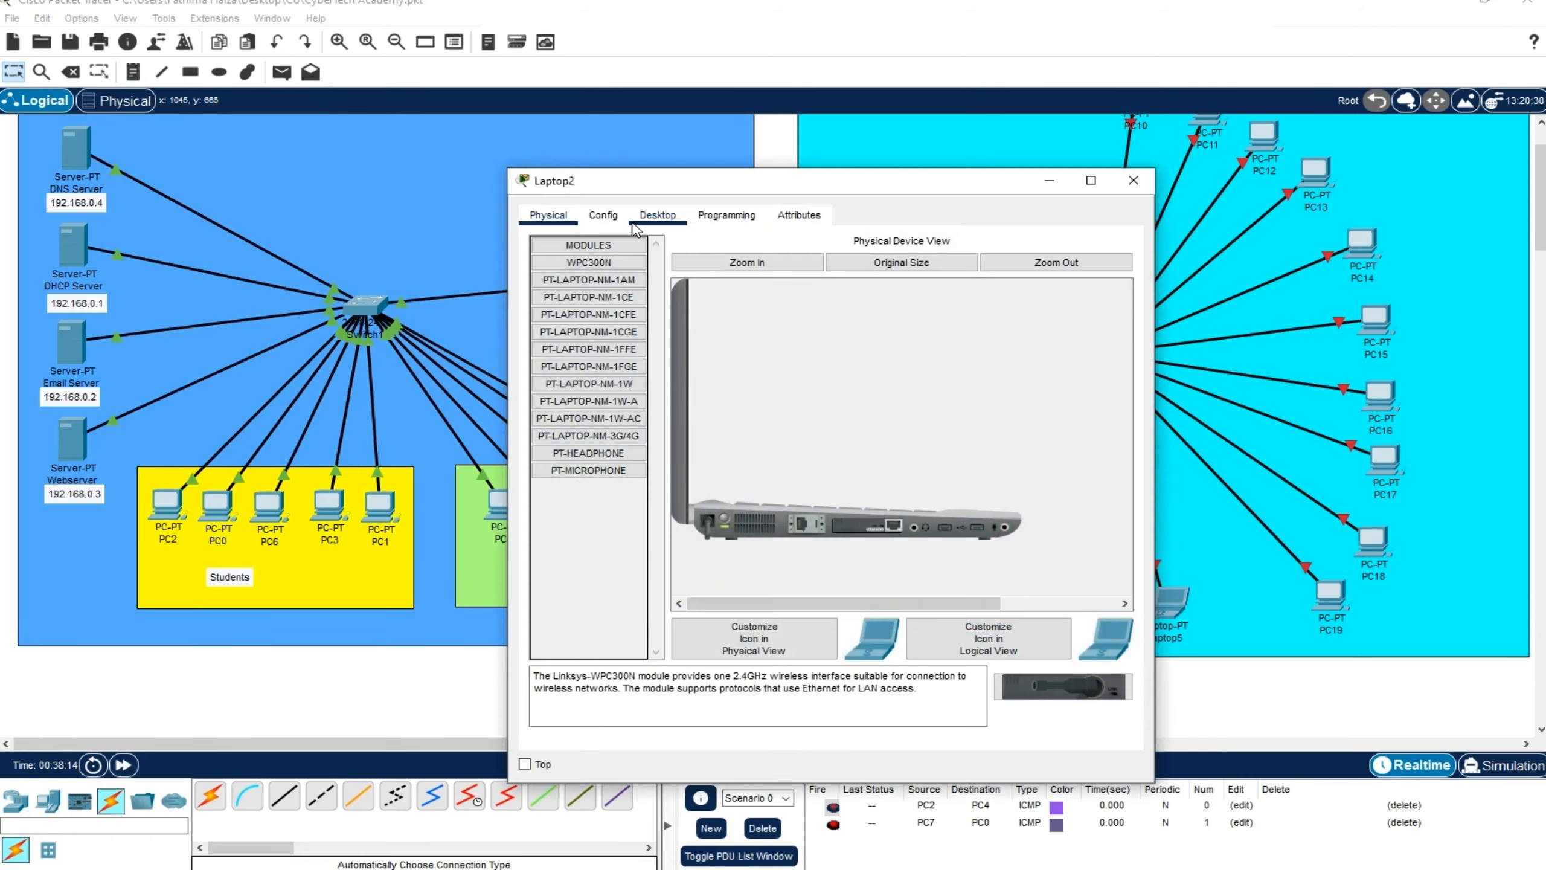
Set the FastEthernet0 interfaces of Laptop2 and Laptop1 to fixed 100 Mbps and full duplex
left_click(603, 215)
left_click(587, 311)
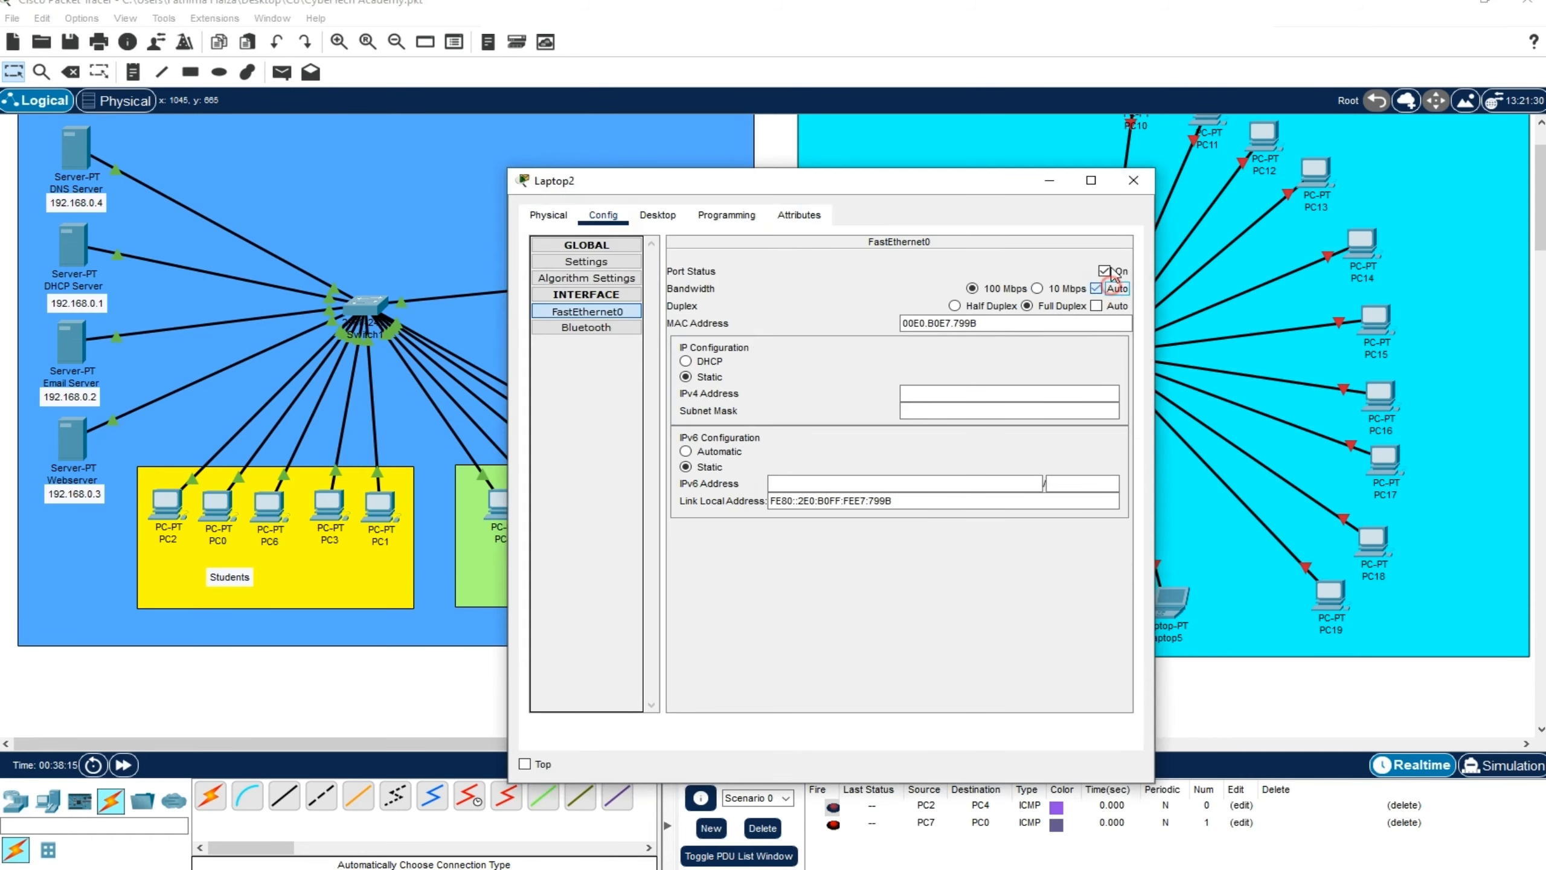
left_click(1133, 180)
left_click(901, 612)
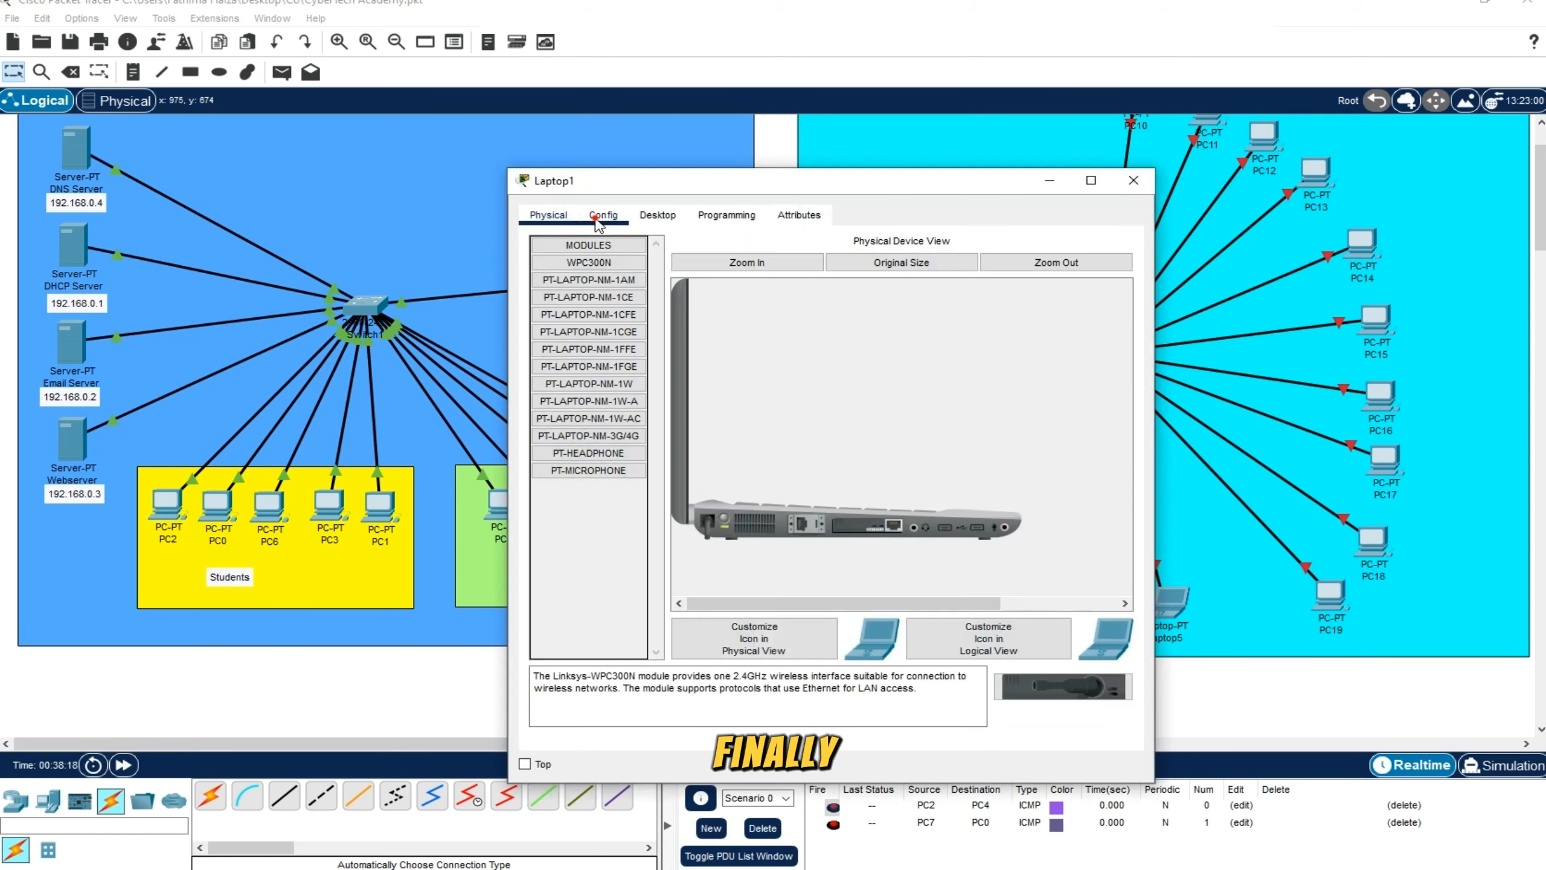
left_click(602, 215)
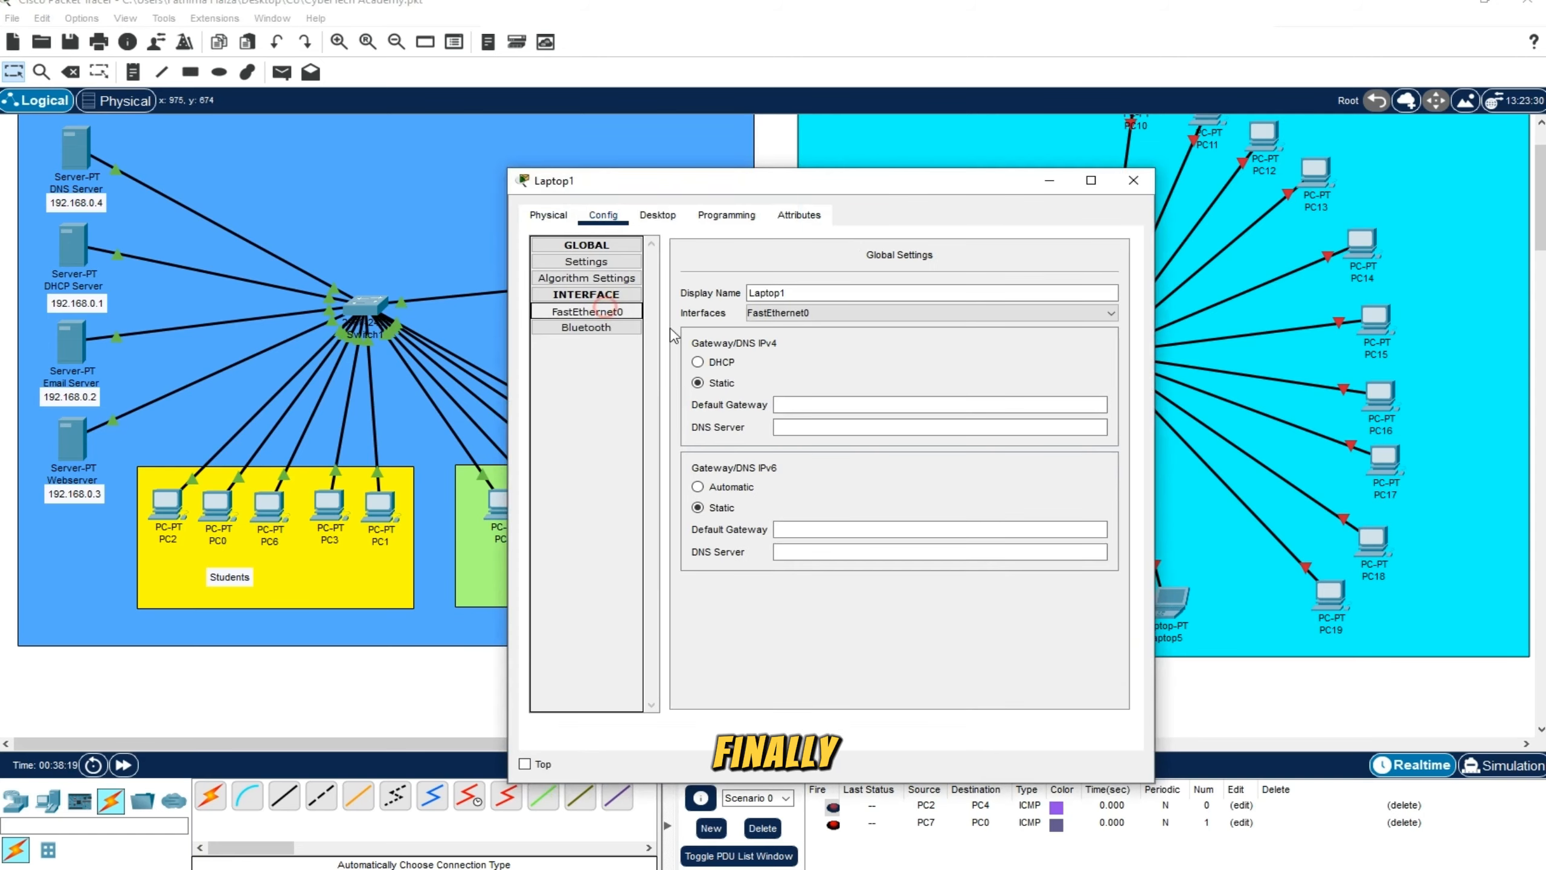
left_click(586, 310)
left_click(1133, 180)
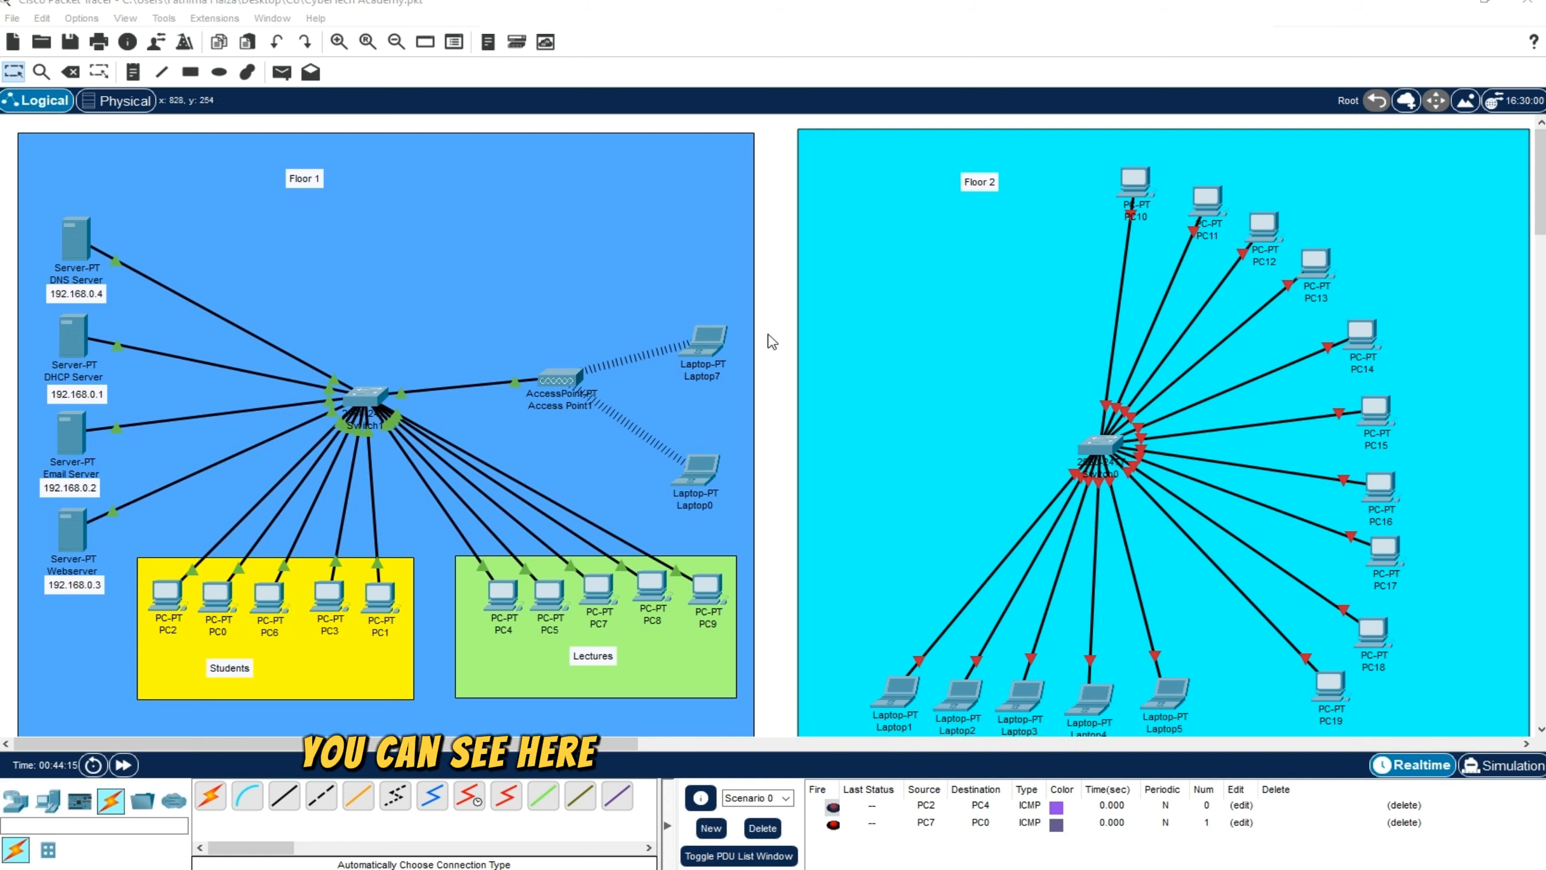
Configure port FastEthernet0/1 on the Floor 2 switch with 100 Mbps bandwidth and full duplex
mouse_move(1134, 220)
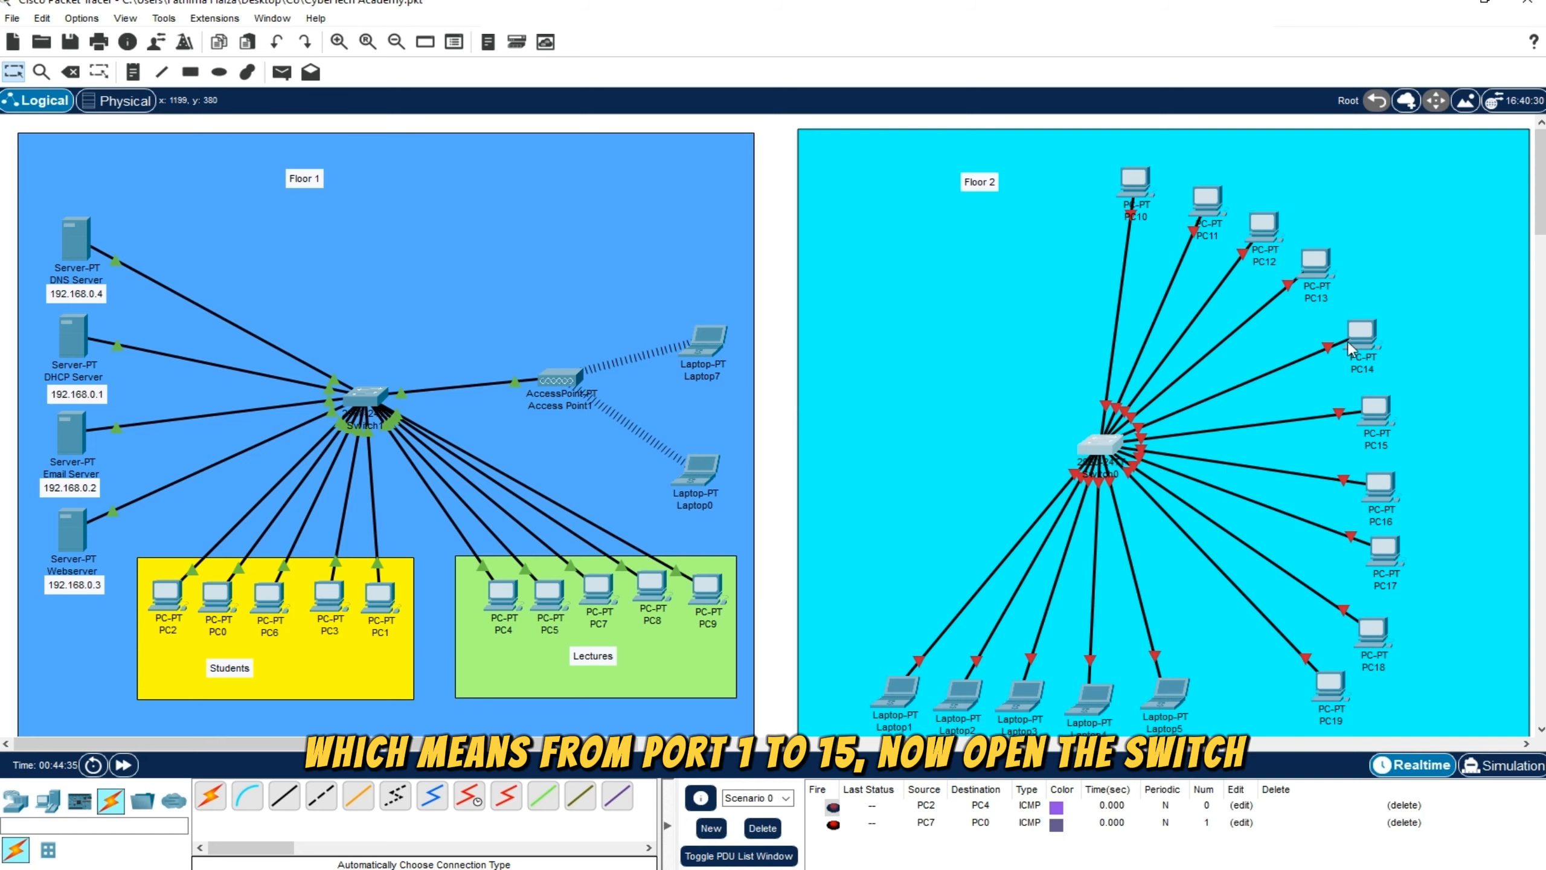
left_click(1105, 448)
left_click(605, 216)
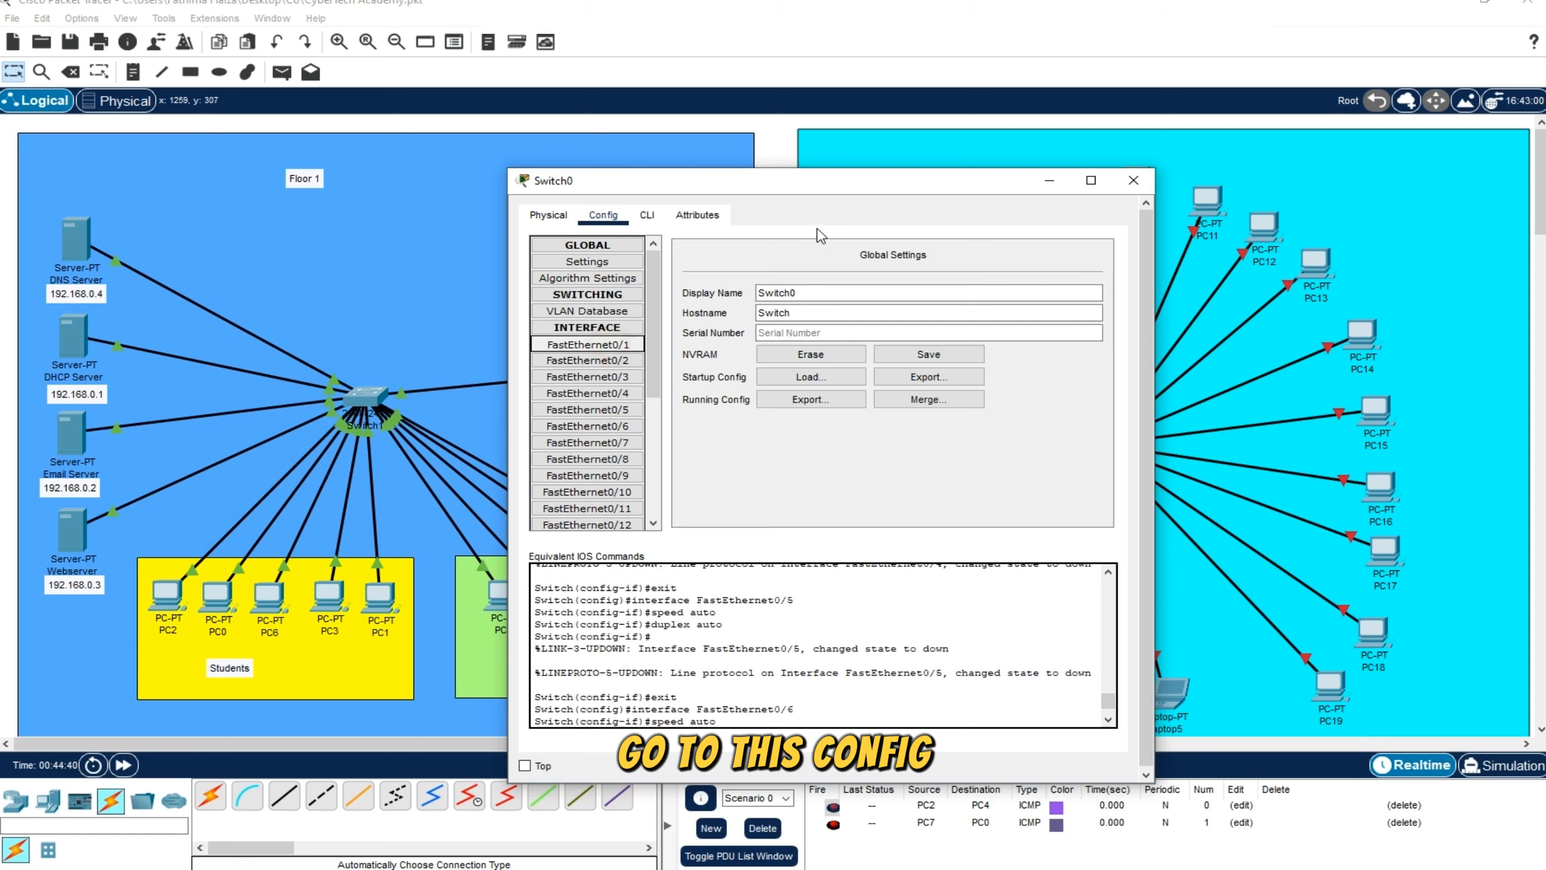
left_click_drag(864, 183, 906, 119)
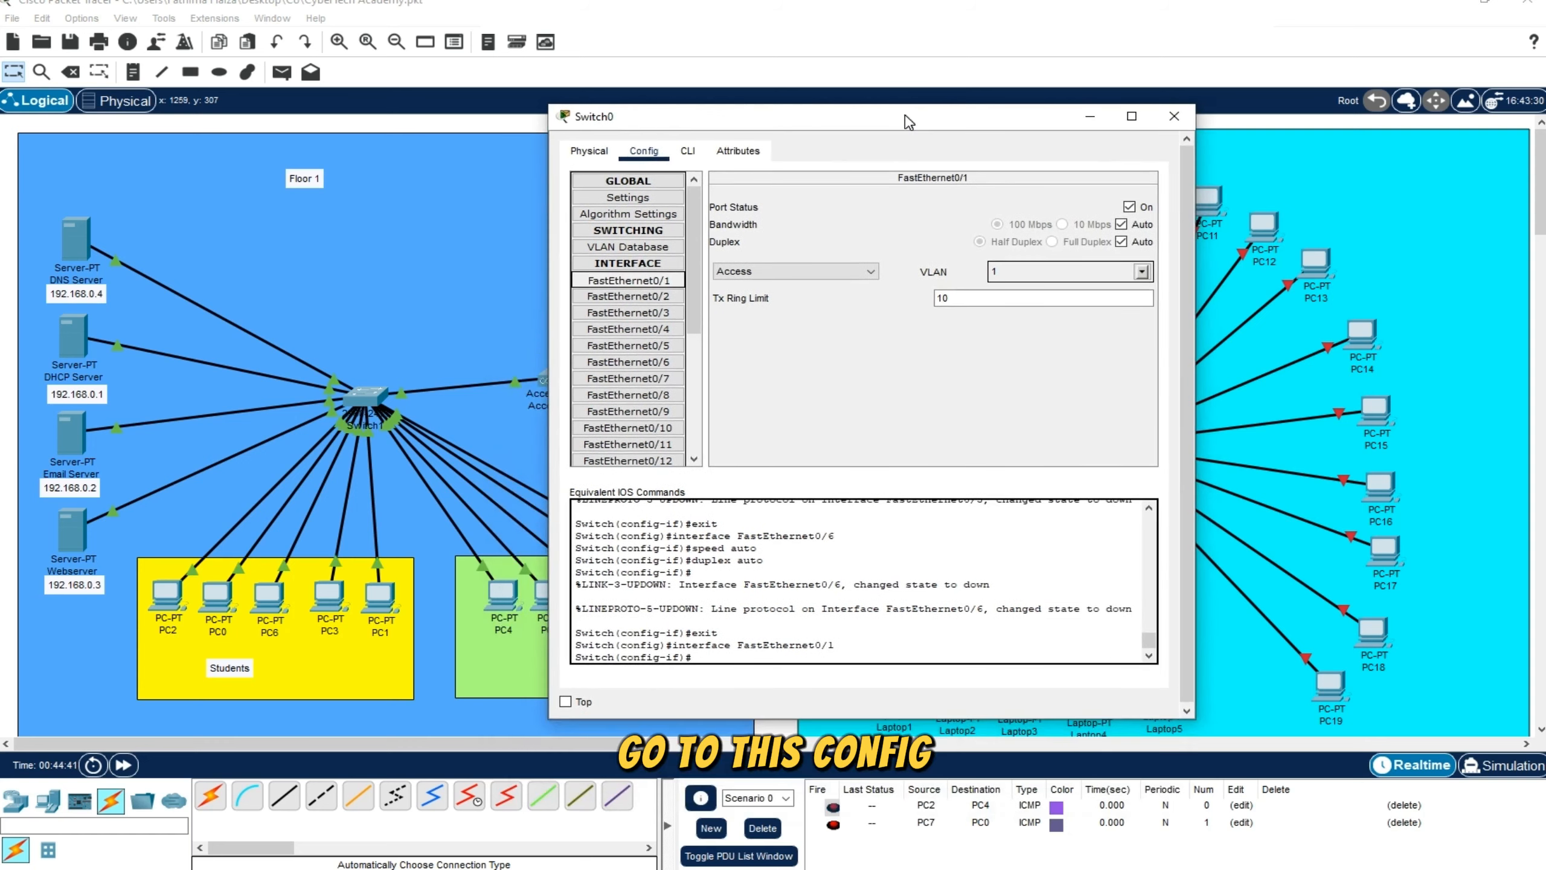
left_click(1153, 228)
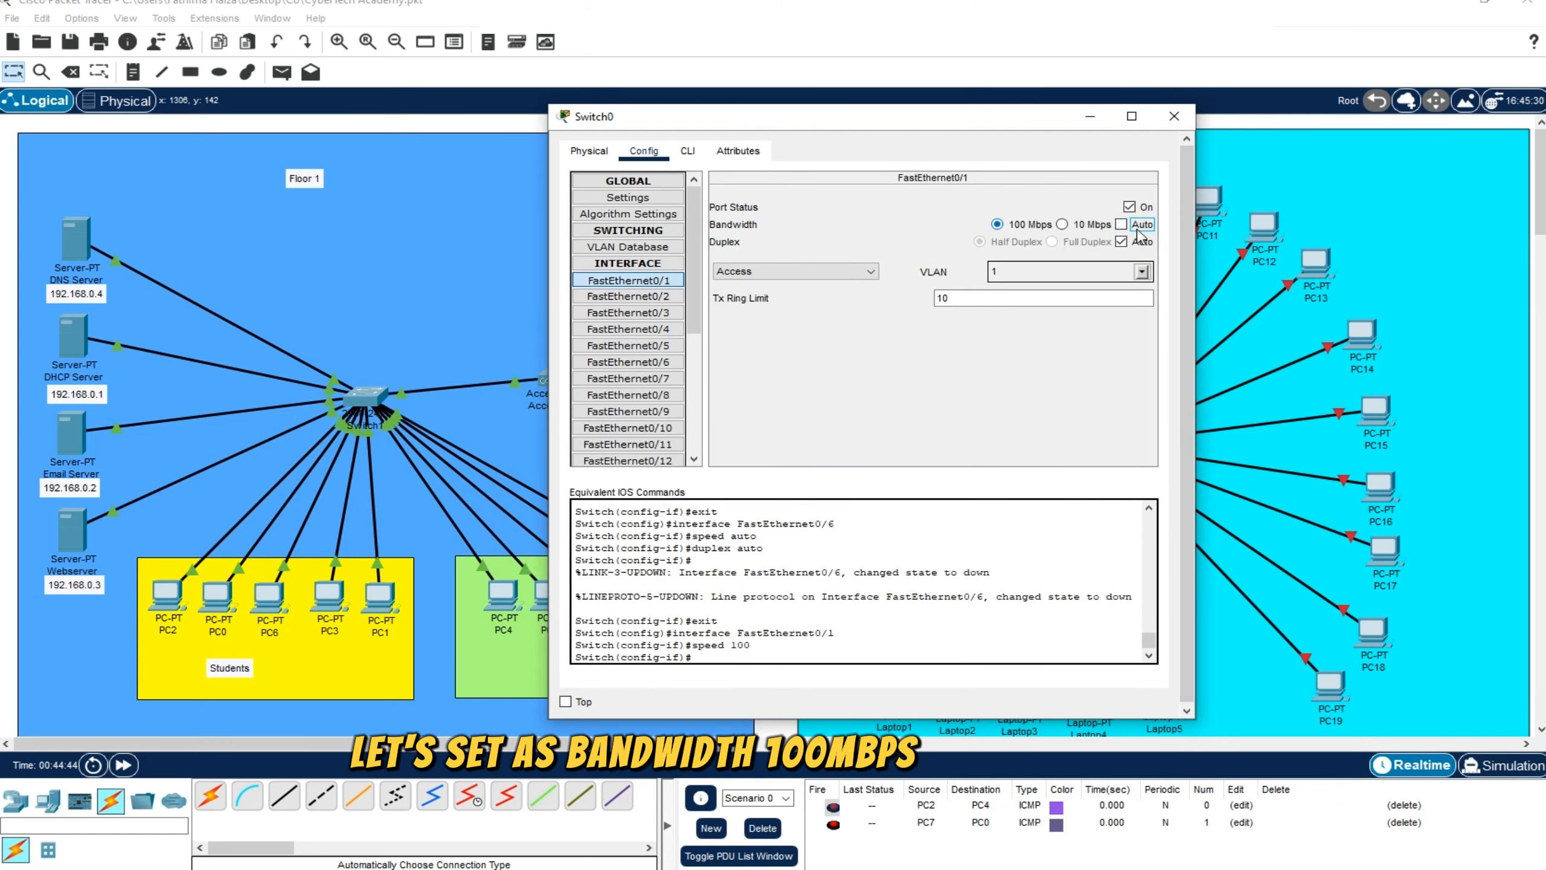
left_click(1141, 241)
left_click(1053, 241)
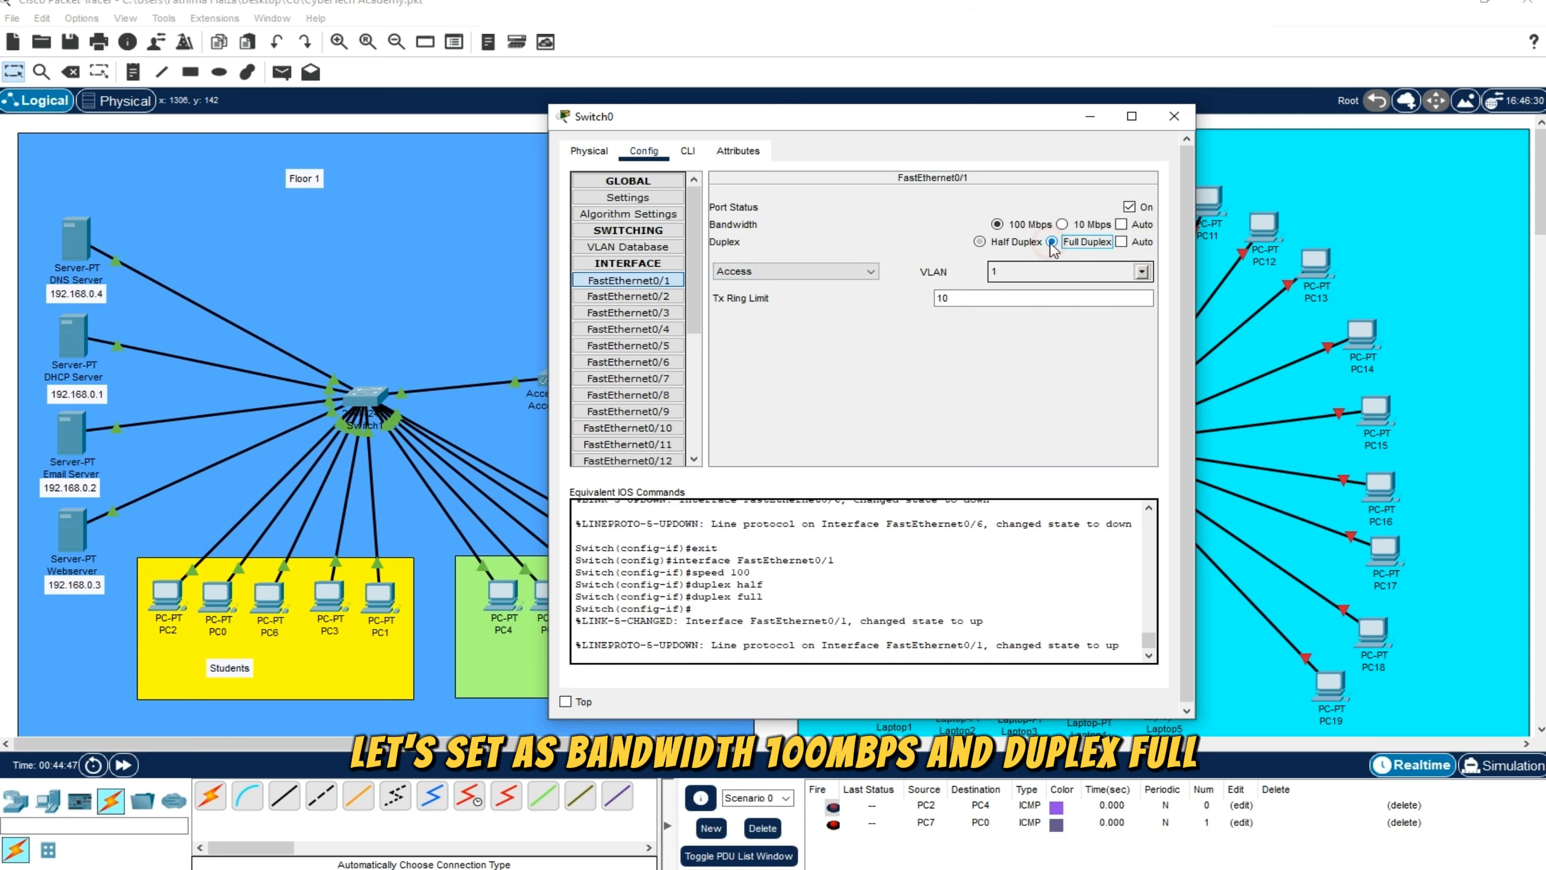
Set port FastEthernet0/2 of the Floor 2 switch to 100 Mbps and full duplex
left_click_drag(1066, 126, 948, 131)
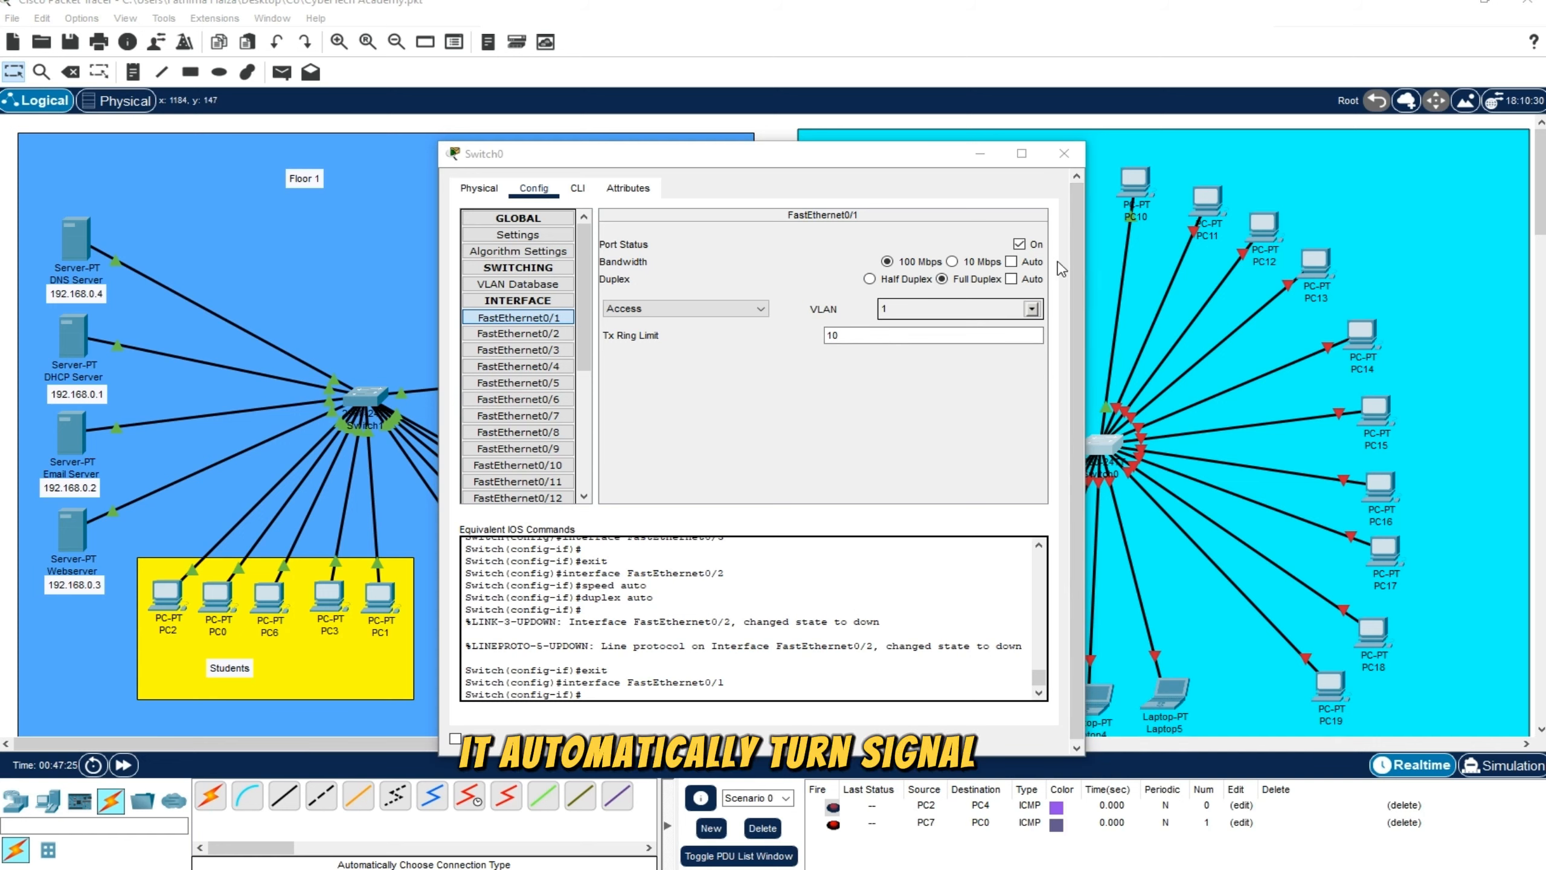
left_click(540, 334)
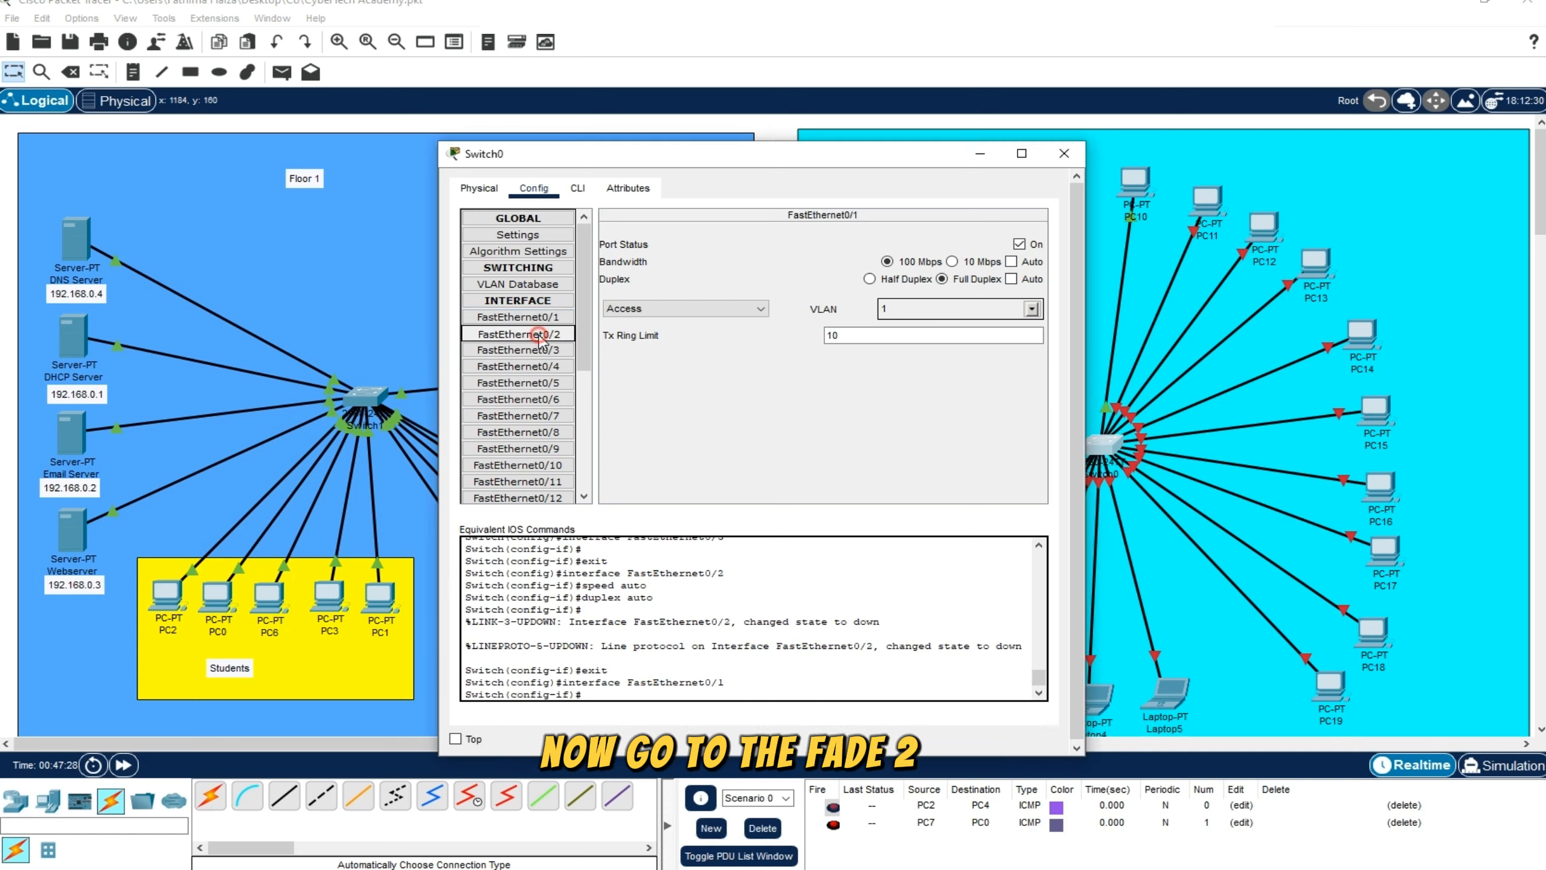
left_click(1023, 262)
left_click(1023, 280)
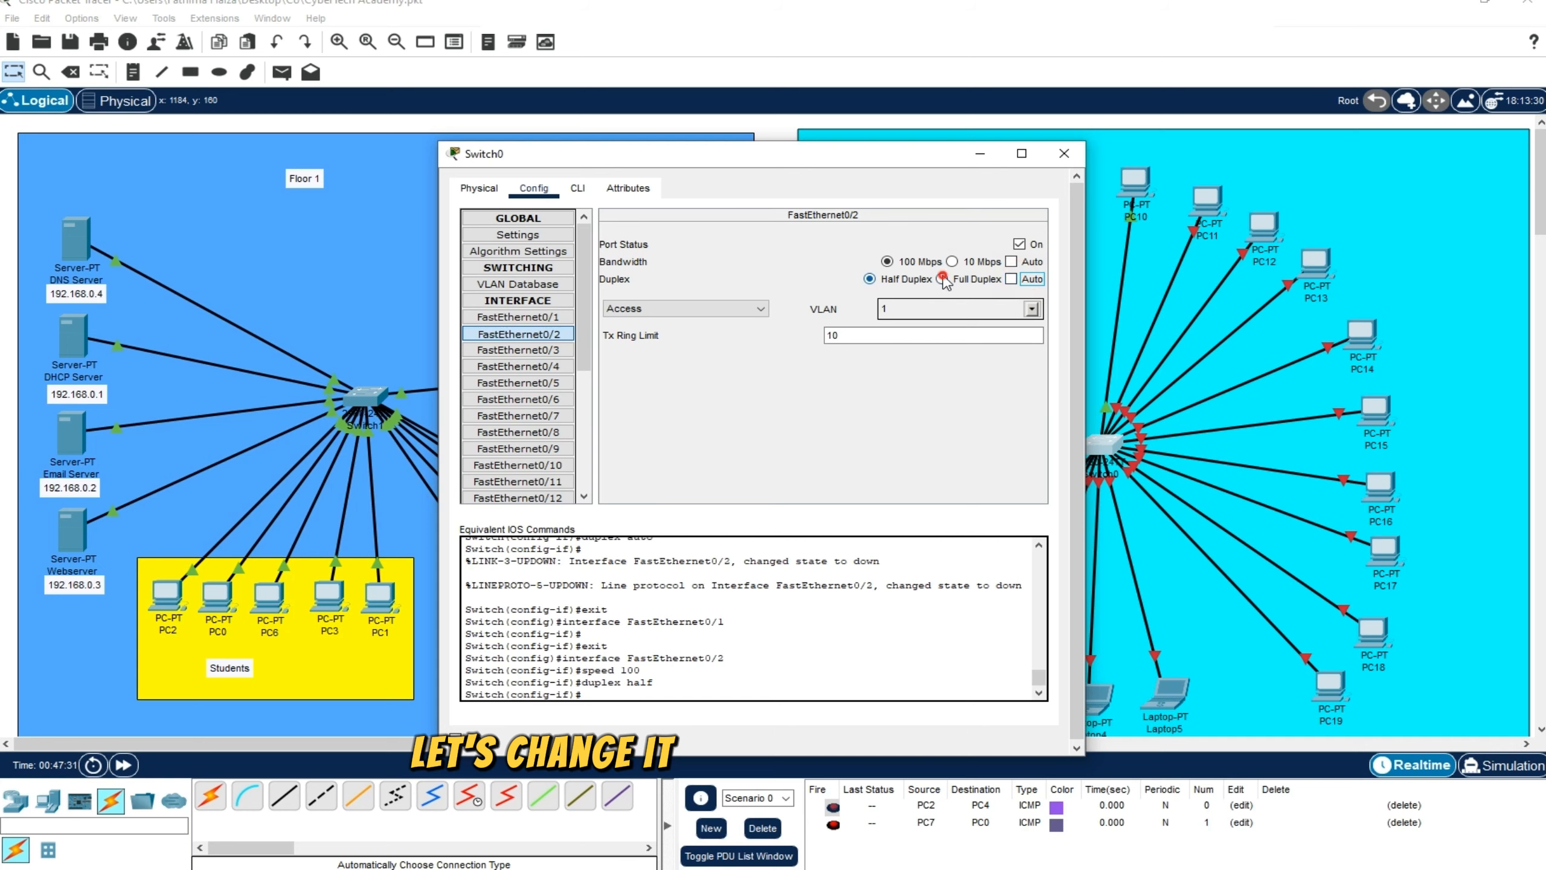
left_click(943, 280)
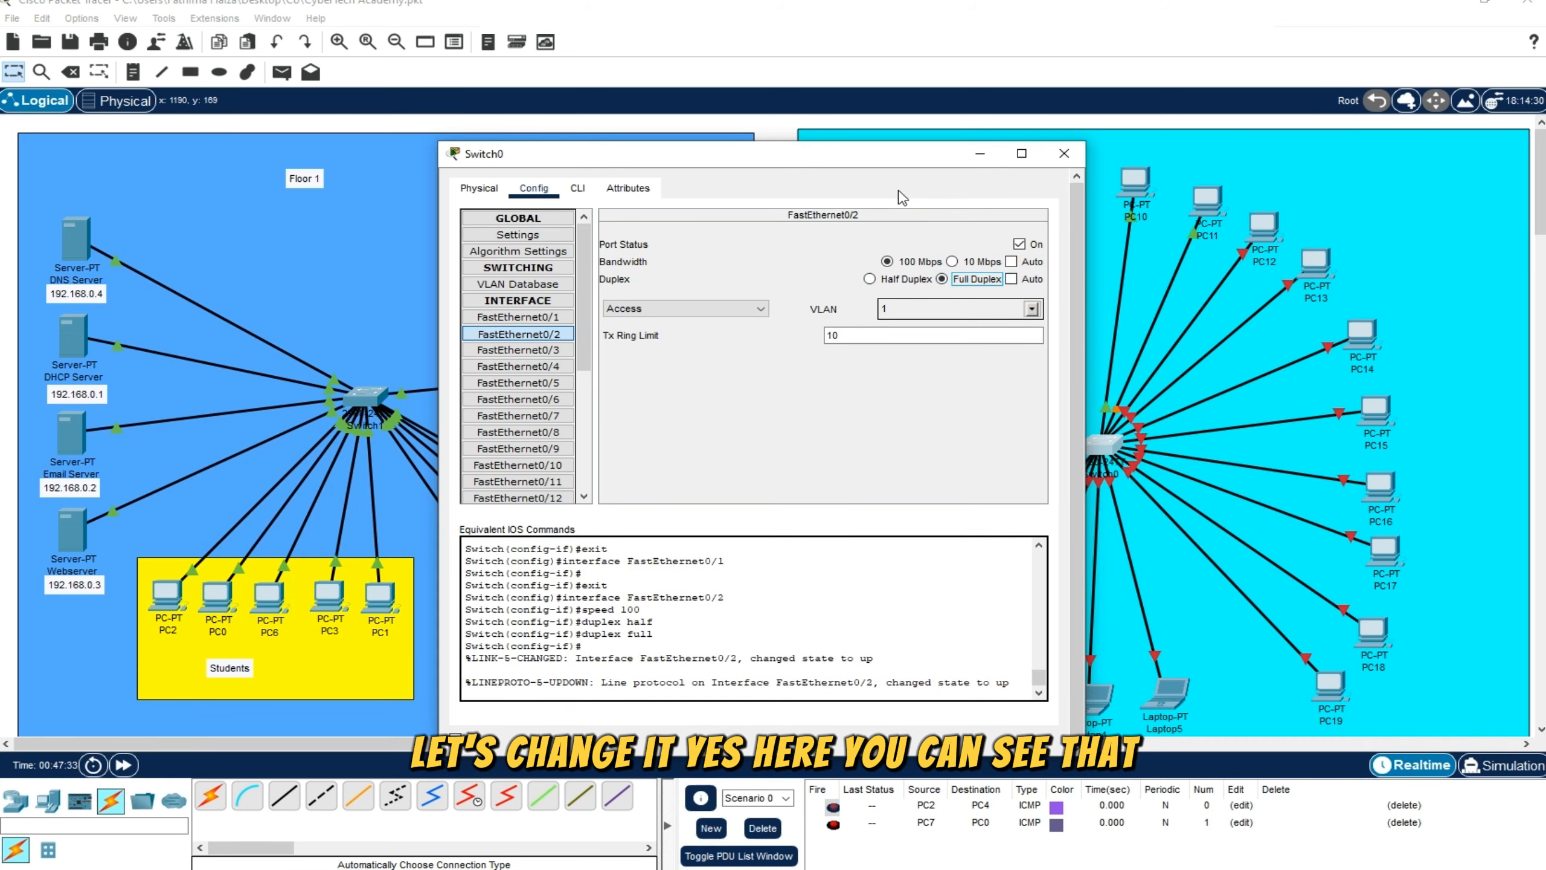
Set port FastEthernet0/3 of the Floor 2 switch to 100 Mbps and full duplex
left_click_drag(889, 163, 937, 152)
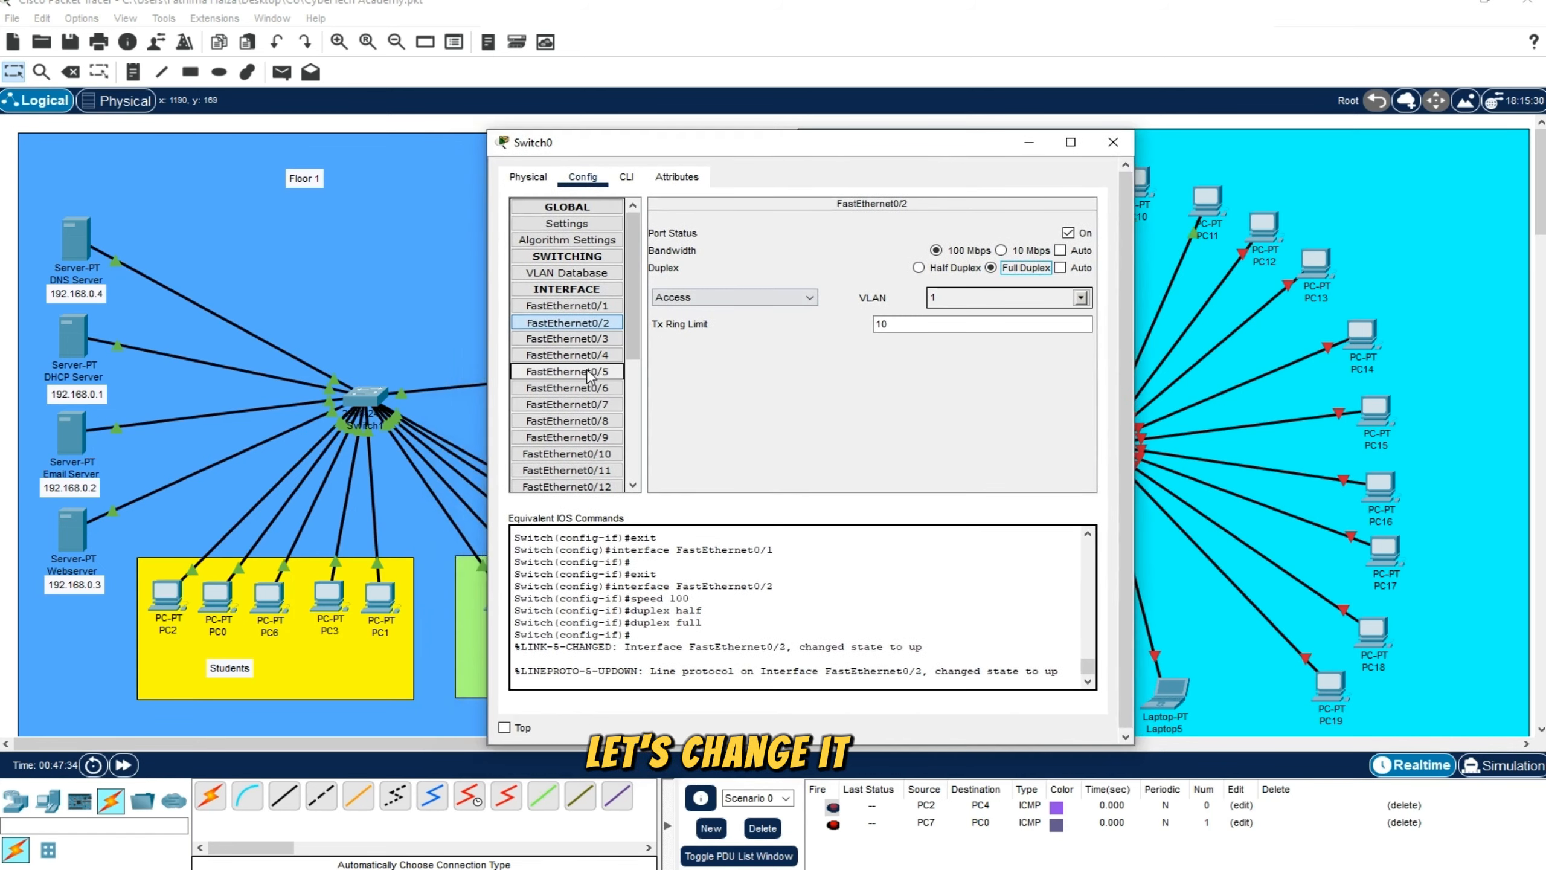
left_click(601, 340)
left_click(1060, 250)
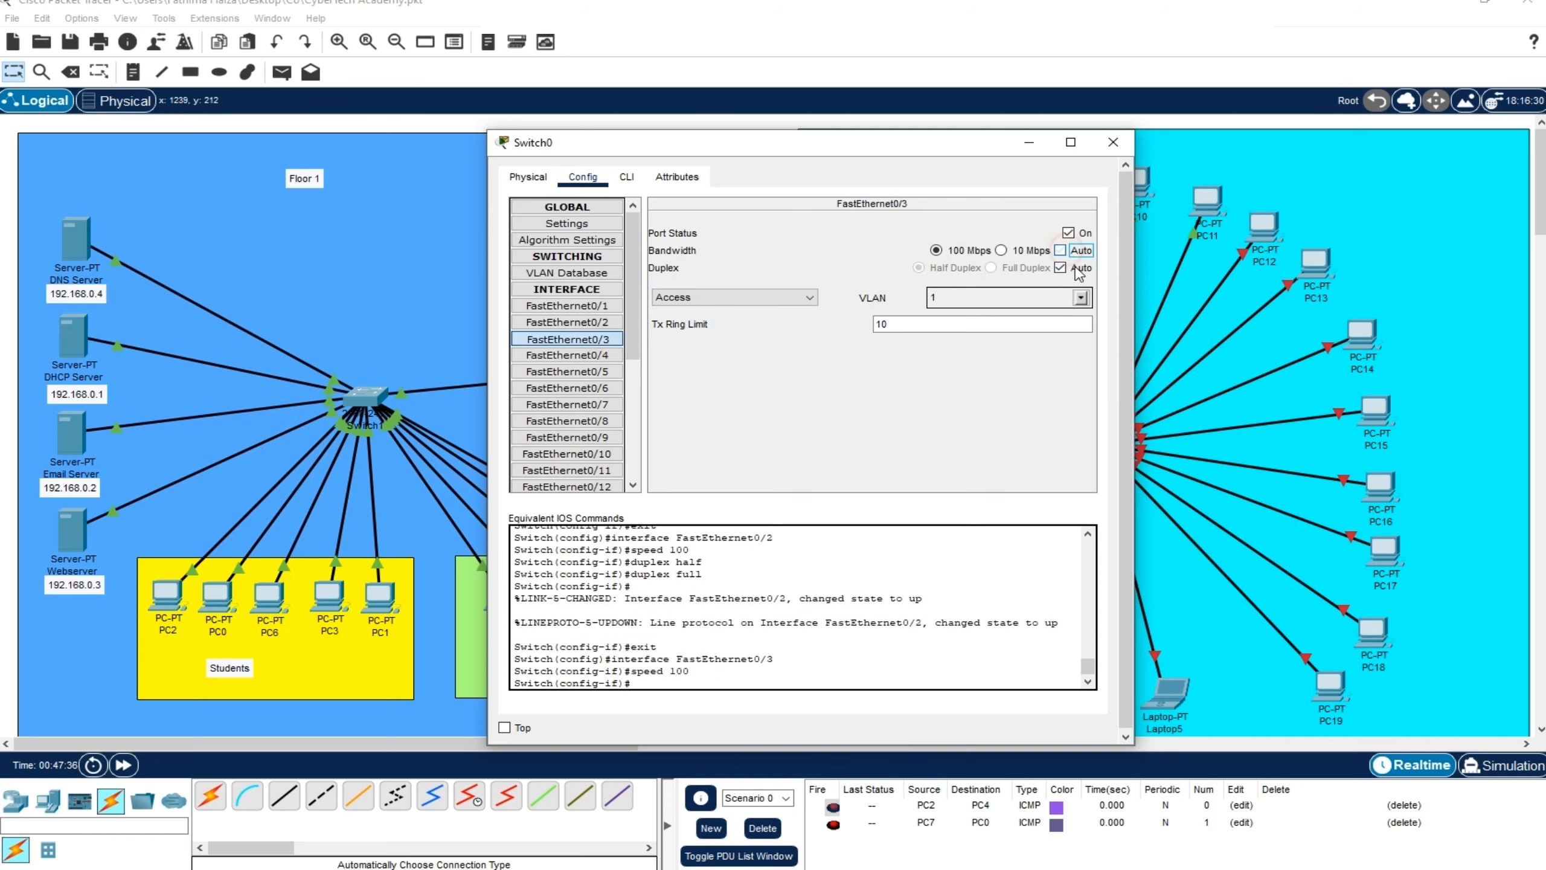
left_click(1060, 268)
left_click(991, 268)
Set port FastEthernet0/4 of the Floor 2 switch to 100 Mbps and full duplex
left_click(600, 355)
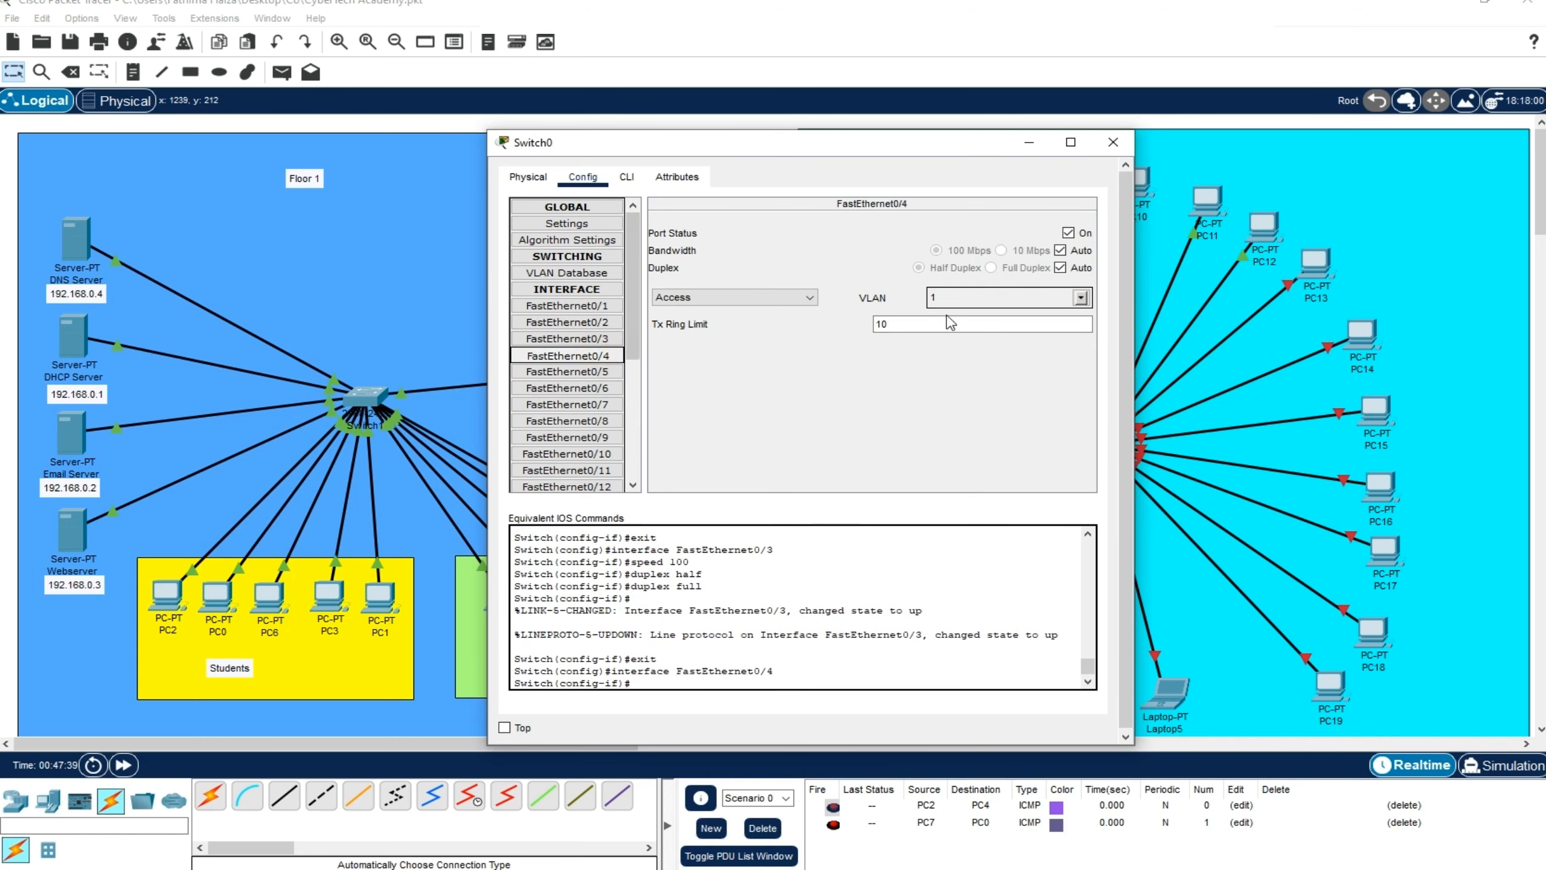
left_click(1060, 250)
left_click(1060, 267)
left_click(992, 268)
Set port FastEthernet0/5 of the Floor 2 switch to 100 Mbps and full duplex
left_click(600, 372)
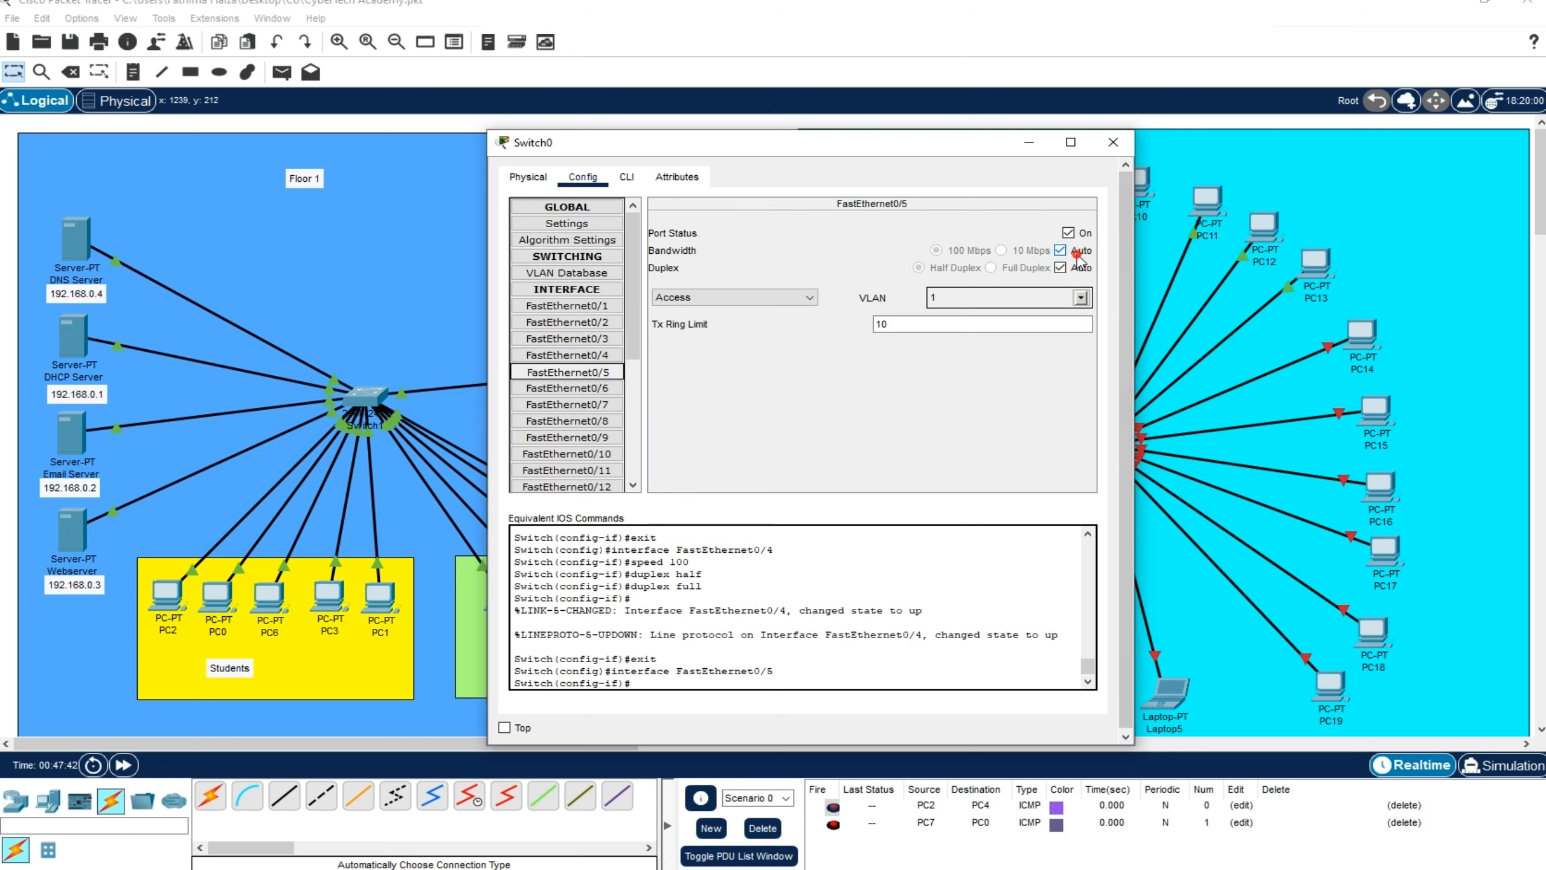
left_click(1060, 249)
left_click(1060, 267)
left_click(991, 268)
Set port FastEthernet0/6 of the Floor 2 switch to 100 Mbps and full duplex
left_click(600, 388)
left_click(1060, 249)
left_click(1060, 268)
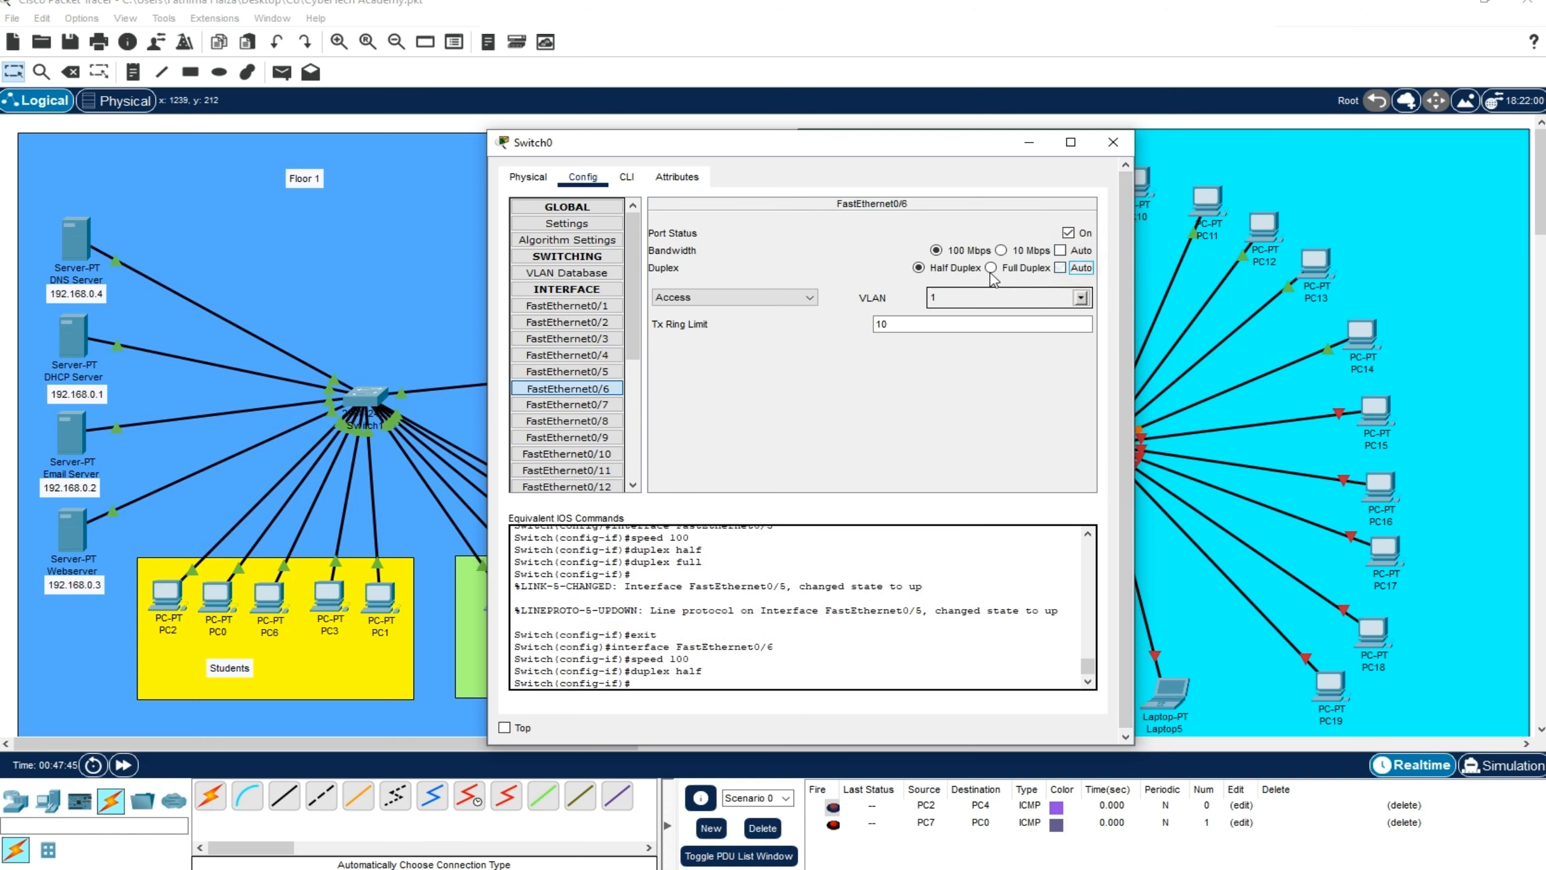
left_click(991, 267)
Set port FastEthernet0/7 of the Floor 2 switch to 100 Mbps and full duplex
left_click(566, 405)
left_click(1060, 250)
left_click(1060, 268)
left_click(991, 268)
Set port FastEthernet0/8 of the Floor 2 switch to 100 Mbps and full duplex
left_click(585, 421)
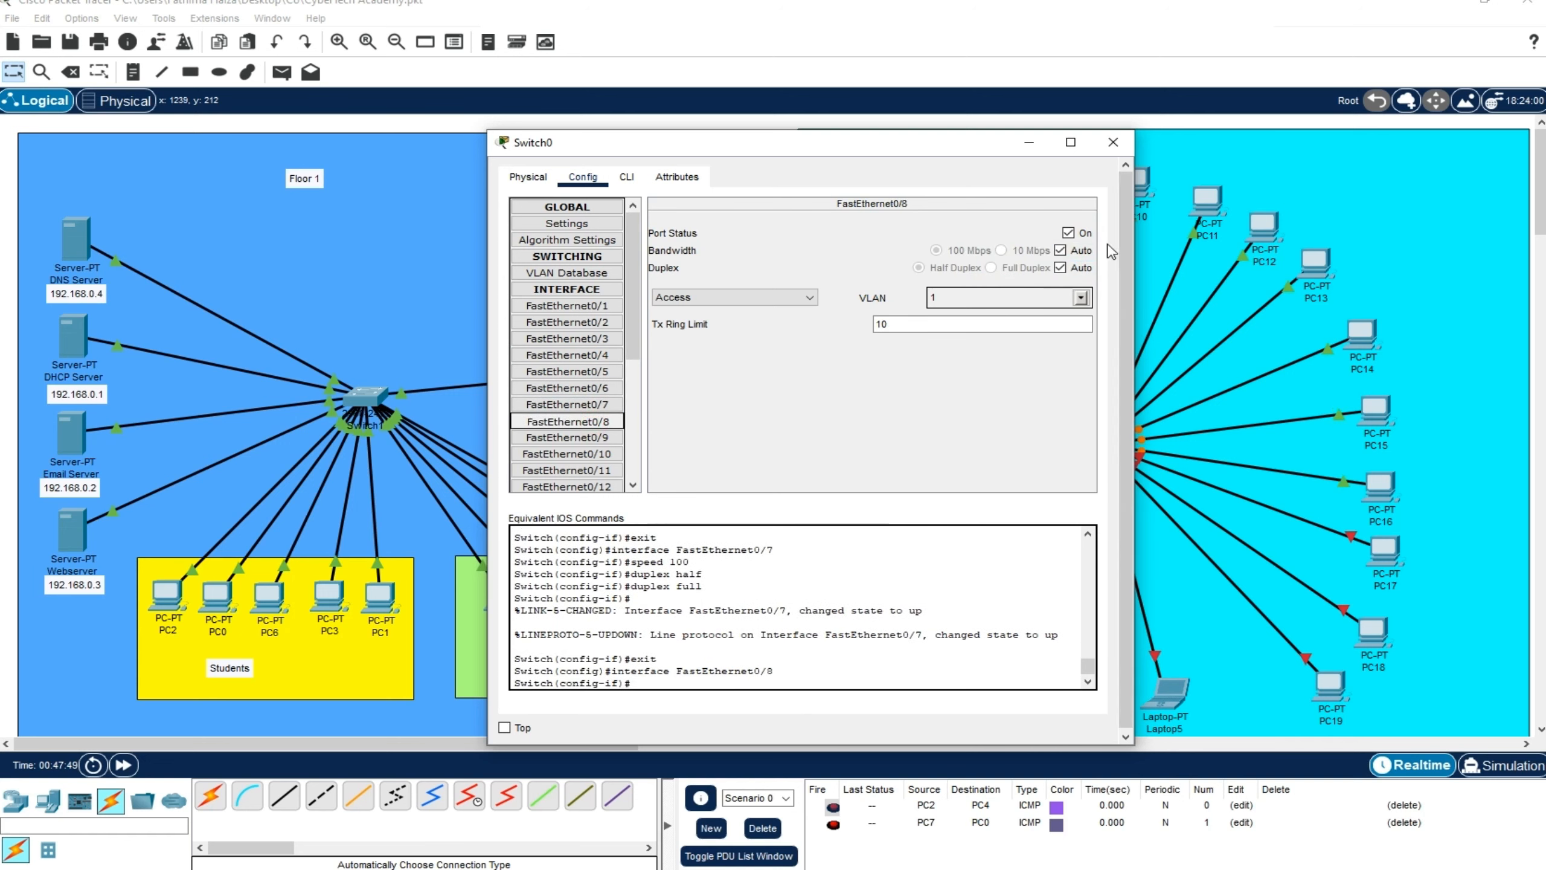
left_click(1060, 250)
left_click(1060, 268)
left_click(991, 268)
Set port FastEthernet0/9 of the Floor 2 switch to 100 Mbps and full duplex
left_click(605, 438)
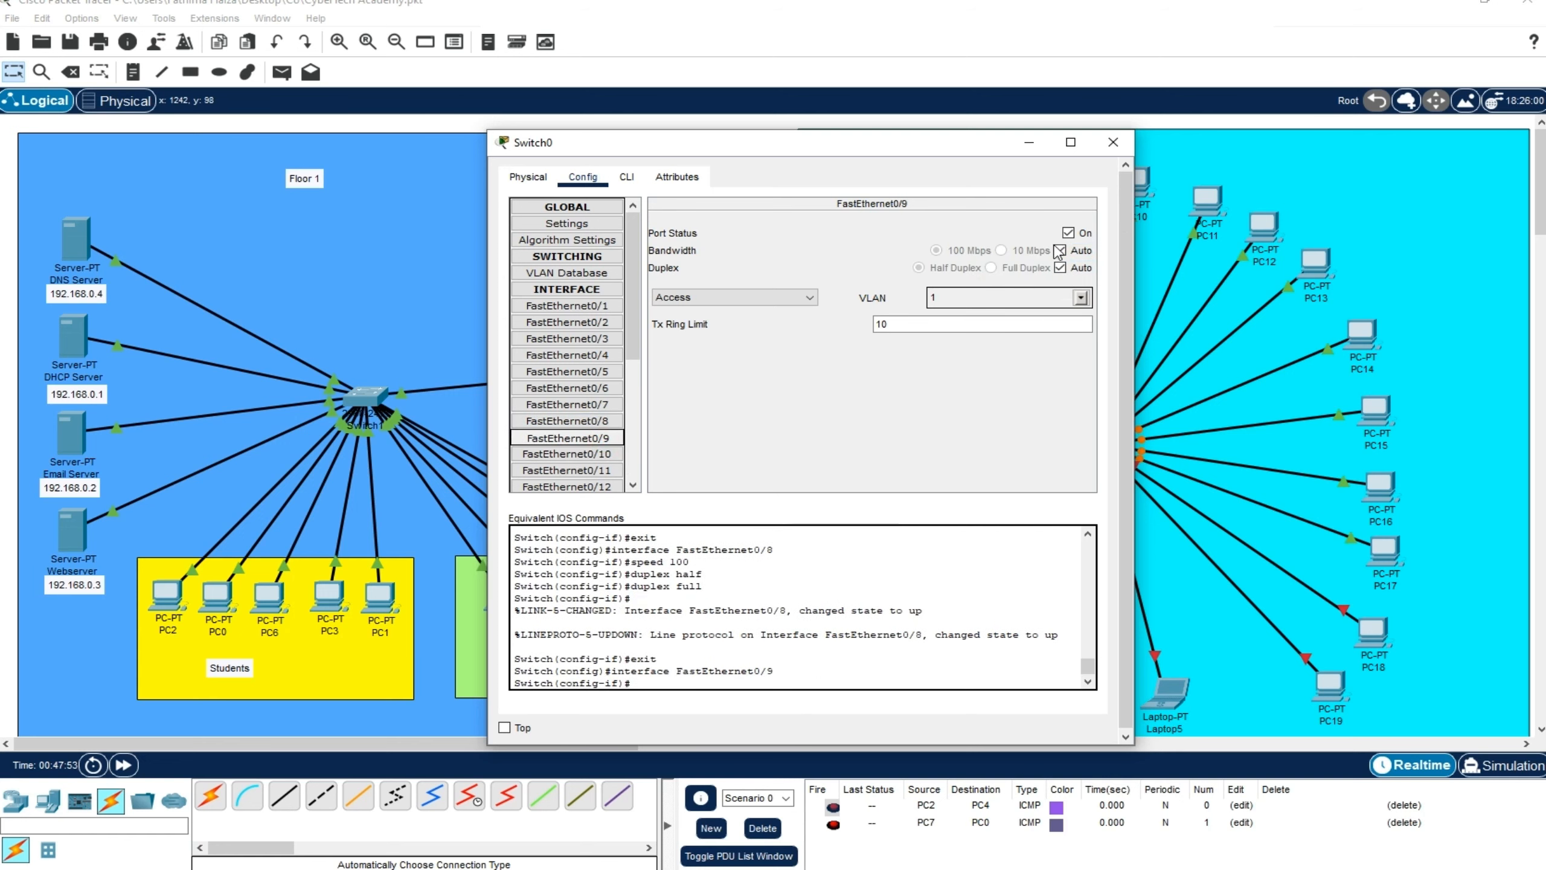
left_click(1060, 249)
left_click(1060, 267)
left_click(992, 267)
Set port FastEthernet0/10 of the Floor 2 switch to 100 Mbps and full duplex
scroll(611, 404, "down", 1)
left_click(609, 402)
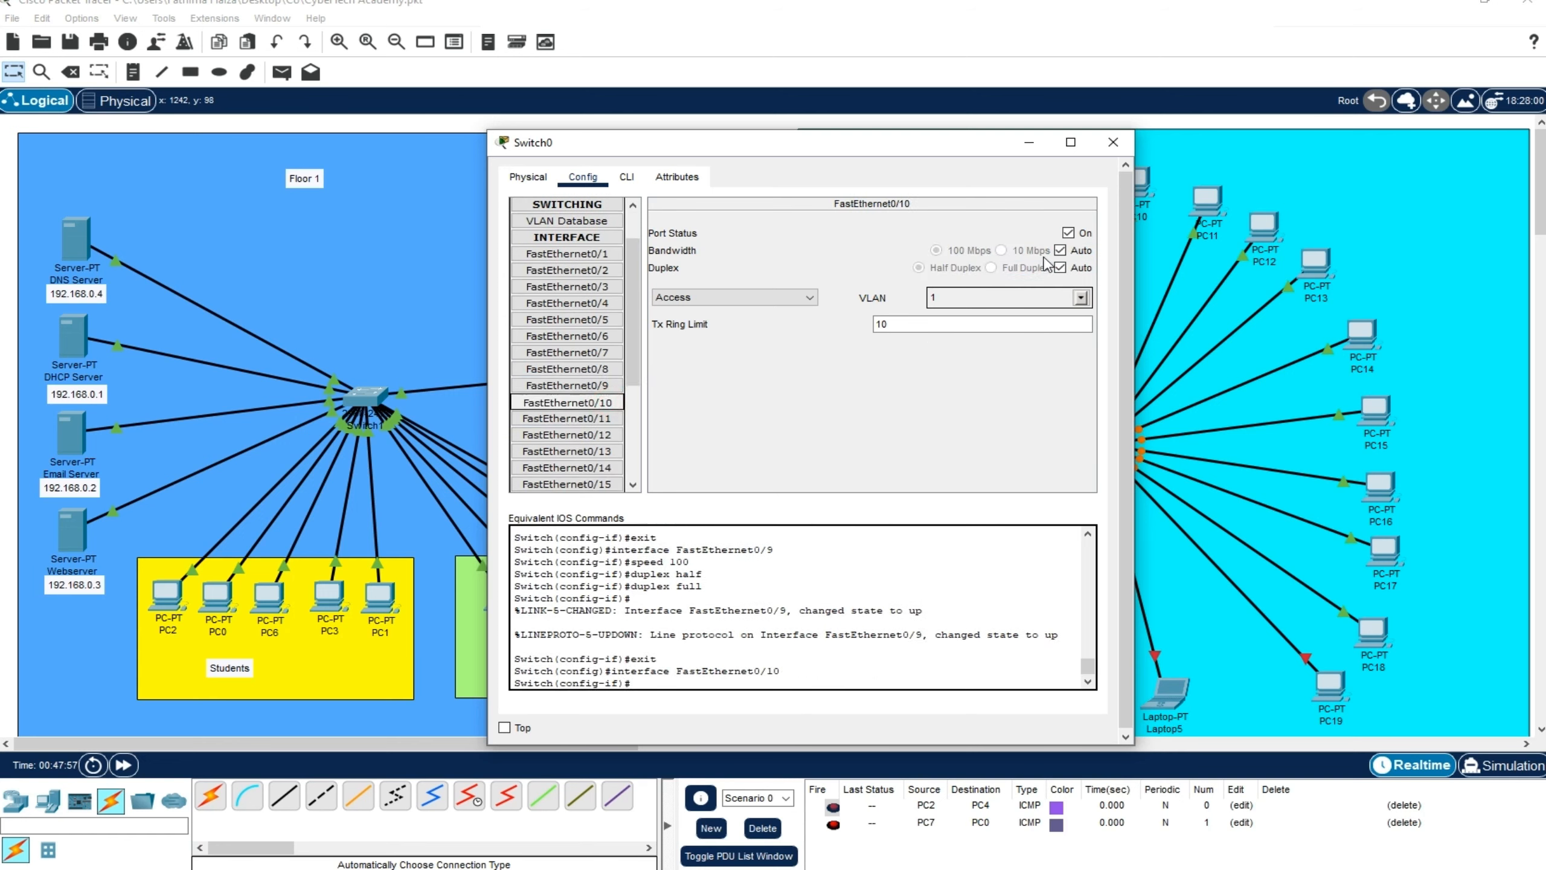
left_click(1060, 250)
left_click(1060, 268)
left_click(992, 268)
left_click(612, 409)
Set port FastEthernet0/11 of the Floor 2 switch to 100 Mbps and full duplex
left_click(611, 419)
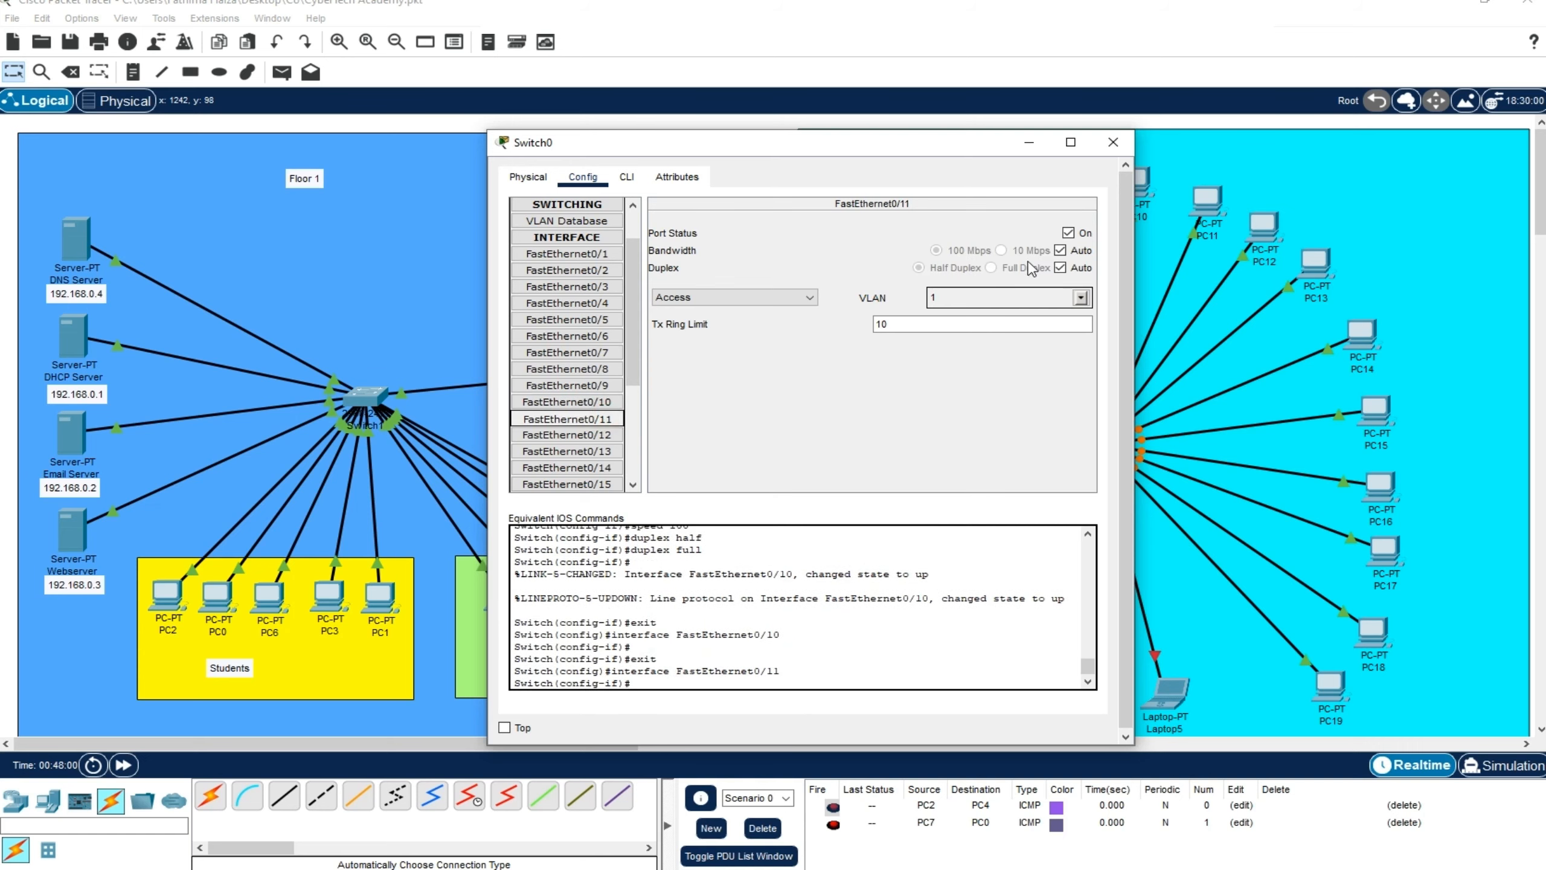
left_click(1061, 251)
left_click(1061, 251)
left_click(1061, 268)
left_click(1061, 250)
left_click(1011, 268)
Set port FastEthernet0/12 of the Floor 2 switch to 100 Mbps and full duplex
scroll(636, 412, "down", 2)
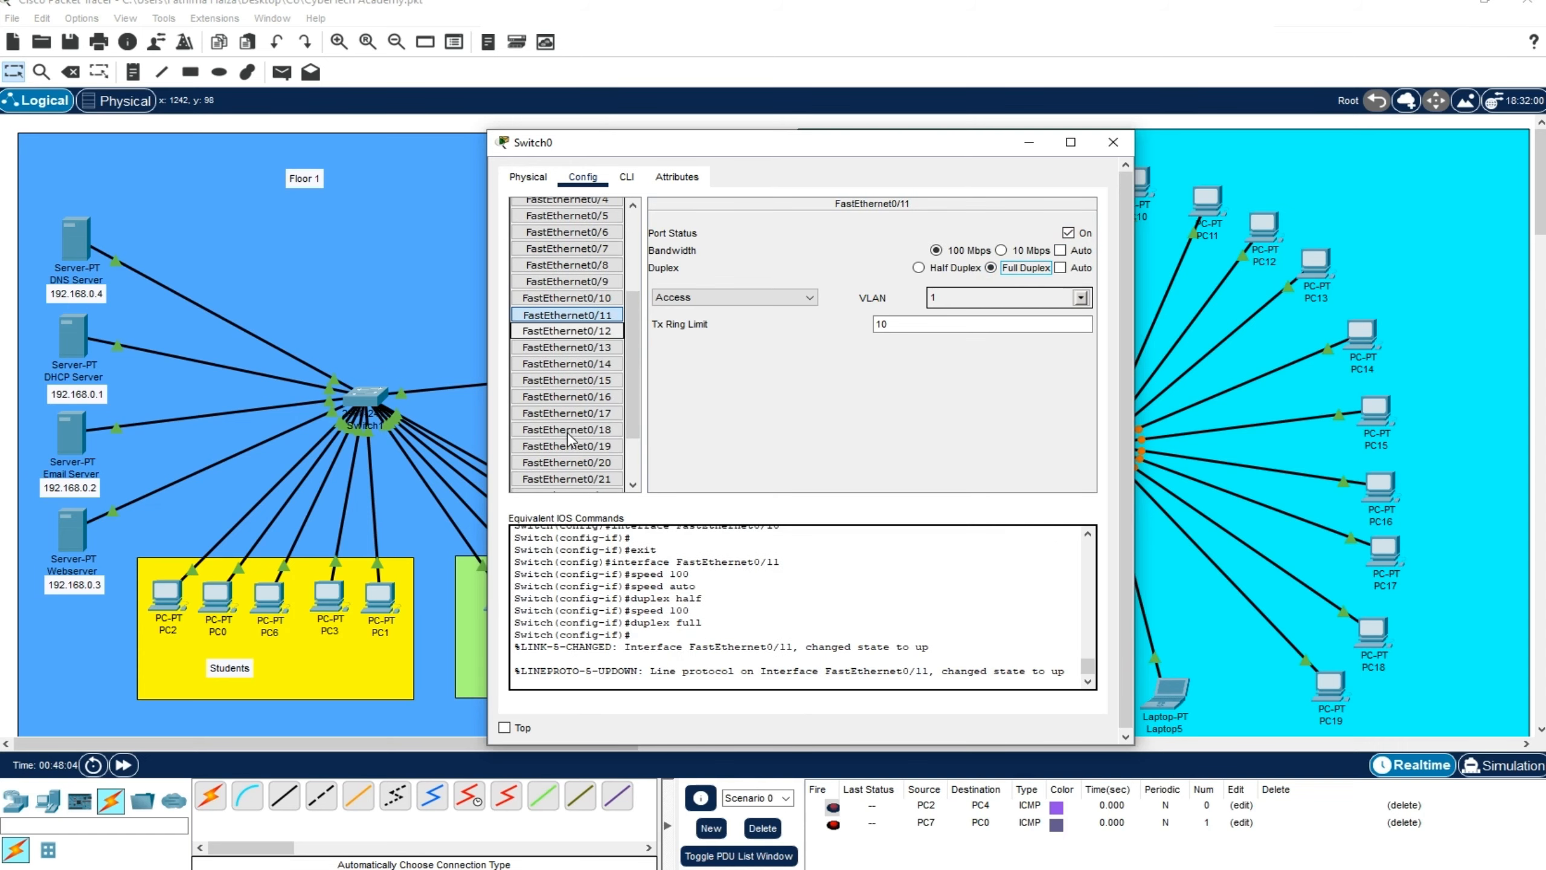
left_click(566, 331)
left_click(1060, 250)
left_click(1060, 268)
left_click(1006, 271)
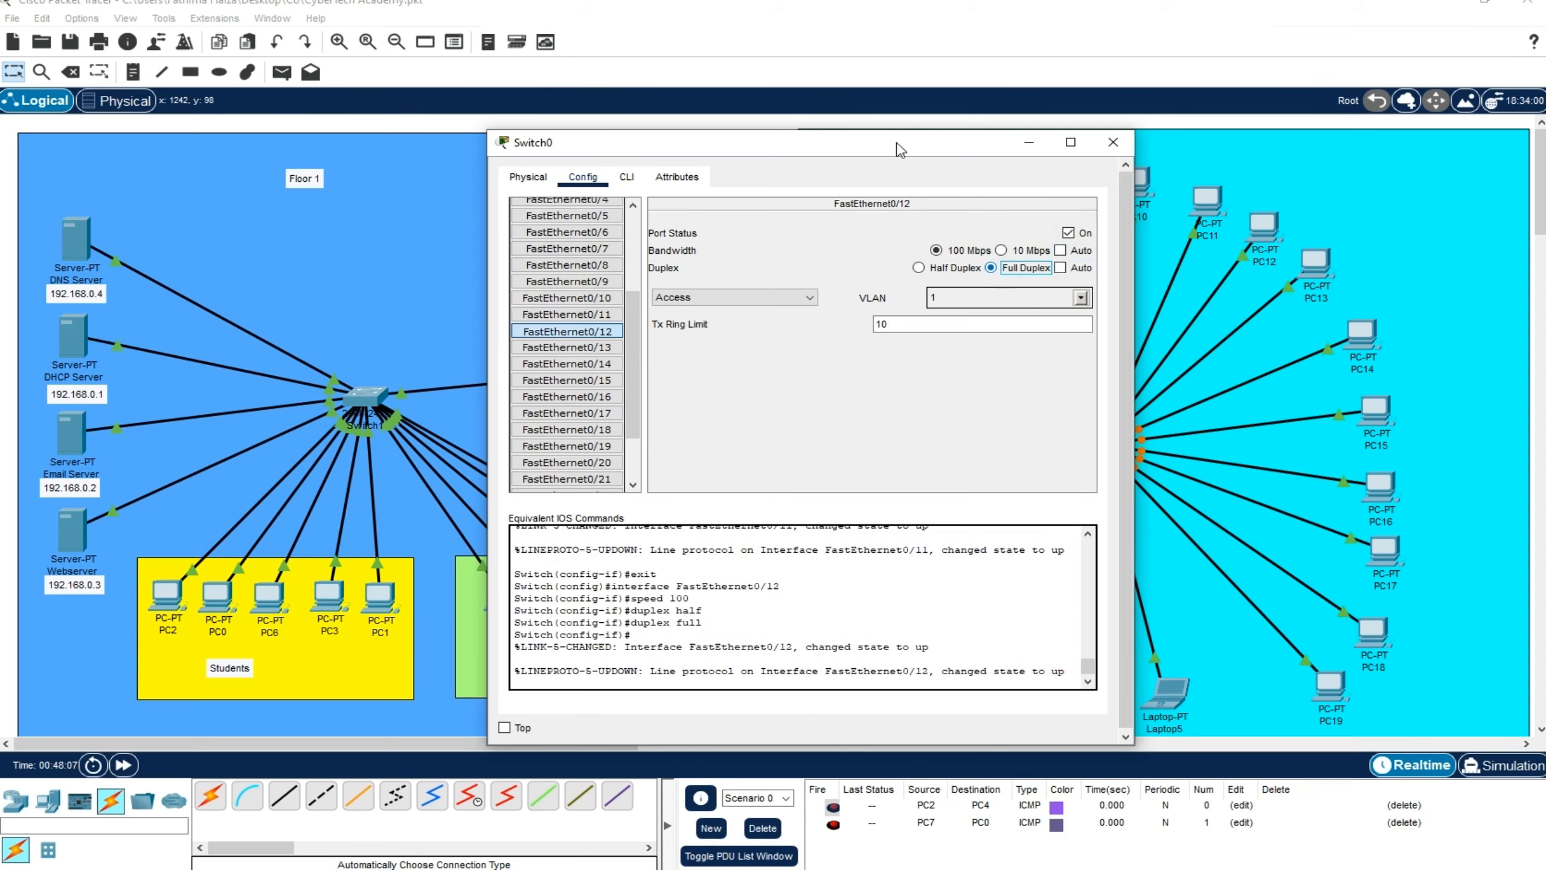
Set port FastEthernet0/13 of the Floor 2 switch to 100 Mbps and full duplex
left_click_drag(901, 143, 690, 131)
left_click(355, 335)
left_click(849, 238)
left_click(848, 255)
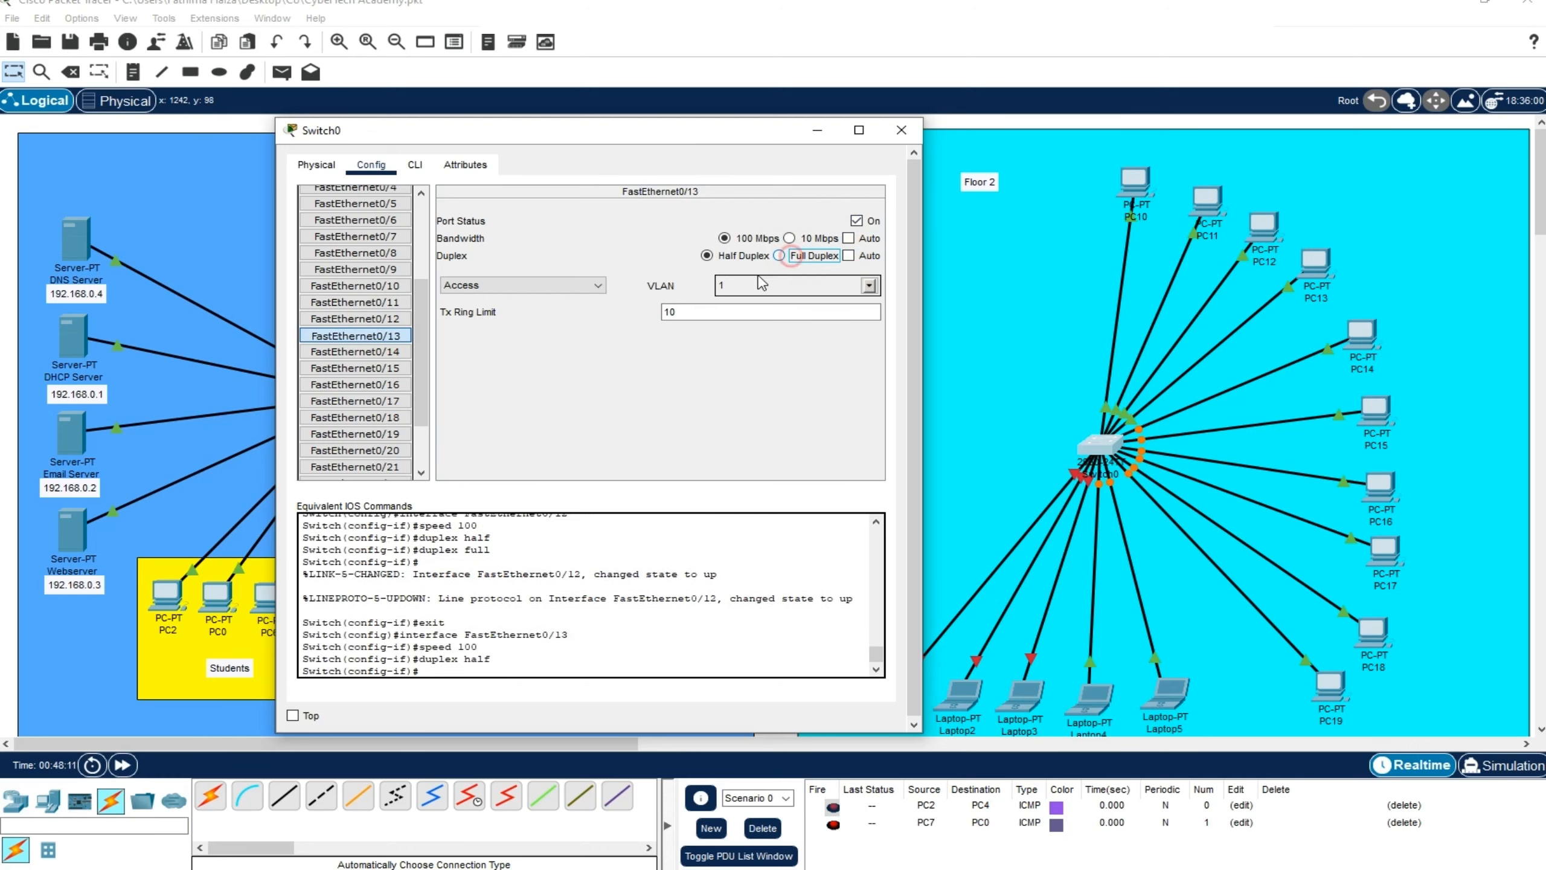
left_click(780, 255)
Set port FastEthernet0/14 of the Floor 2 switch to 100 Mbps and full duplex
left_click(355, 351)
left_click(849, 238)
left_click(849, 255)
left_click(779, 255)
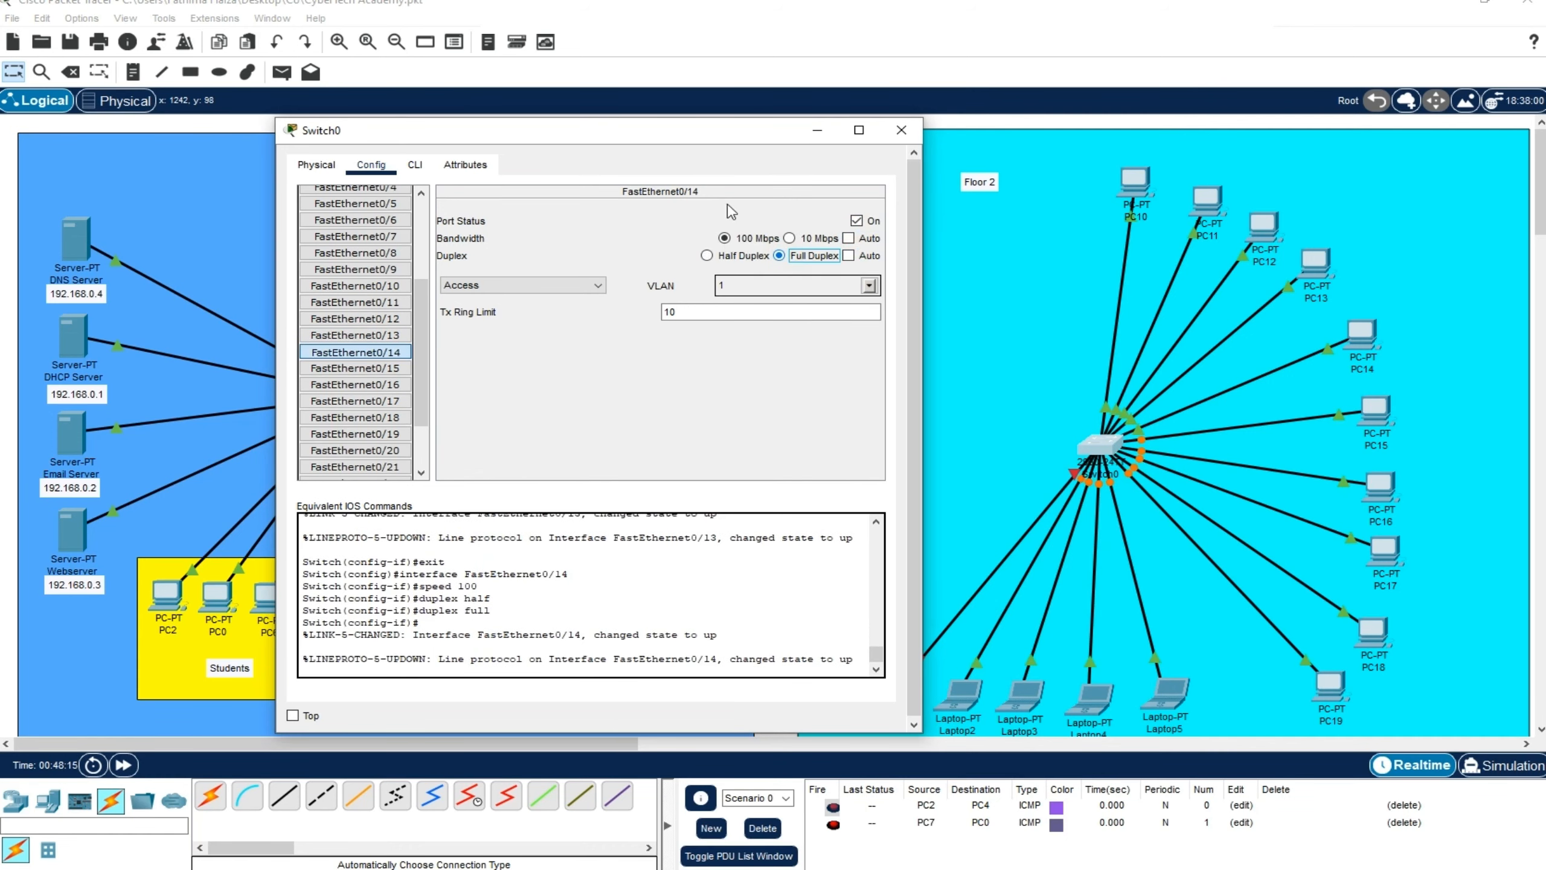
Set port FastEthernet0/15 of the Floor 2 switch to 100 Mbps and full duplex, and fast-forward the network time
left_click(355, 368)
left_click(849, 238)
left_click(849, 255)
left_click(787, 257)
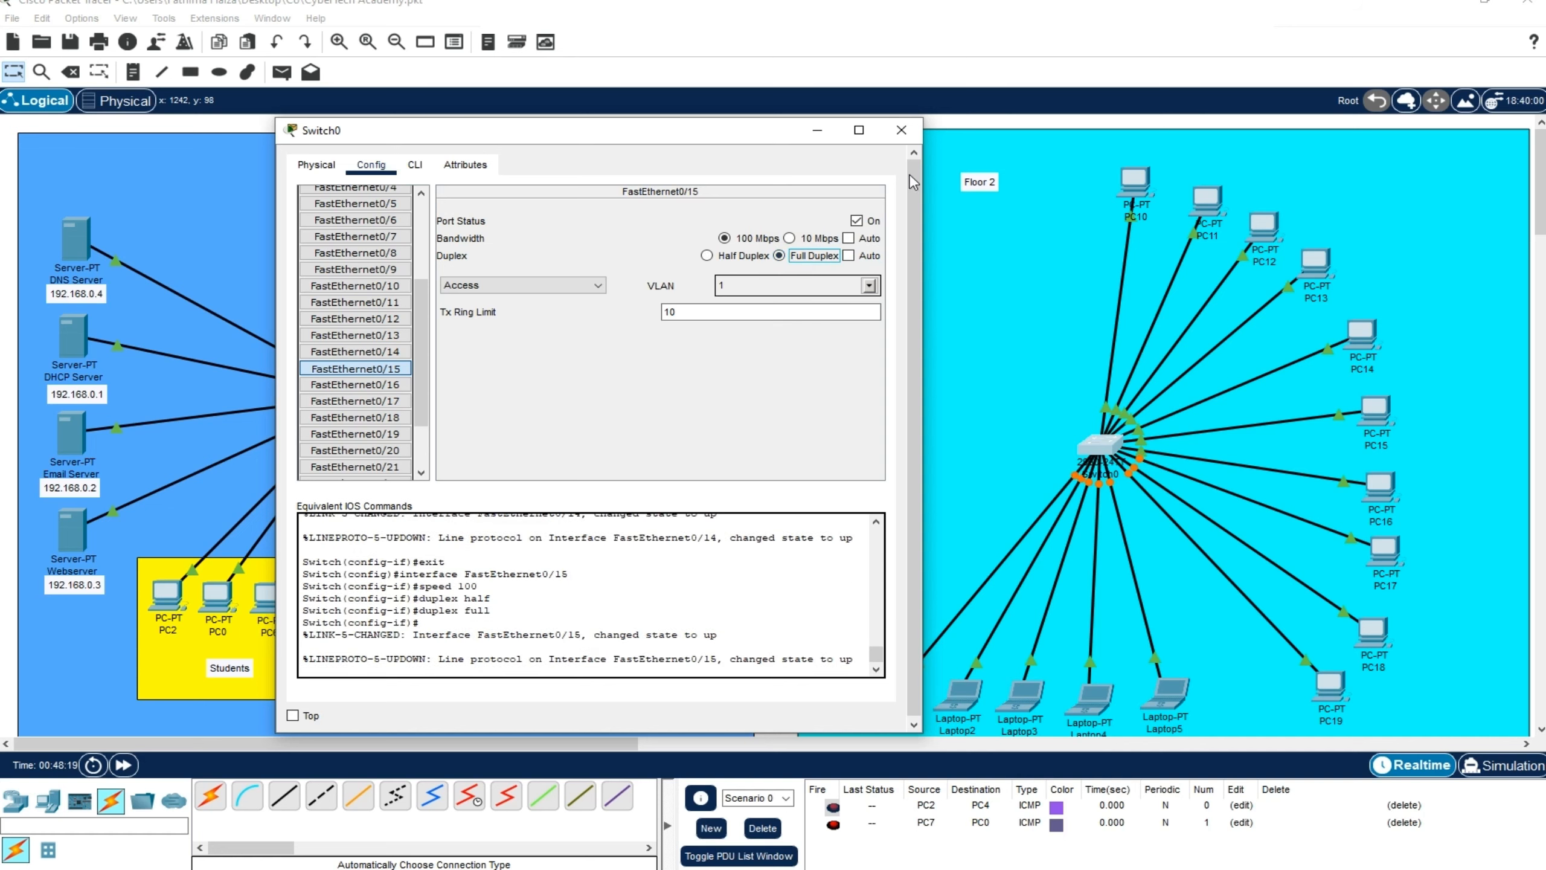
left_click(902, 130)
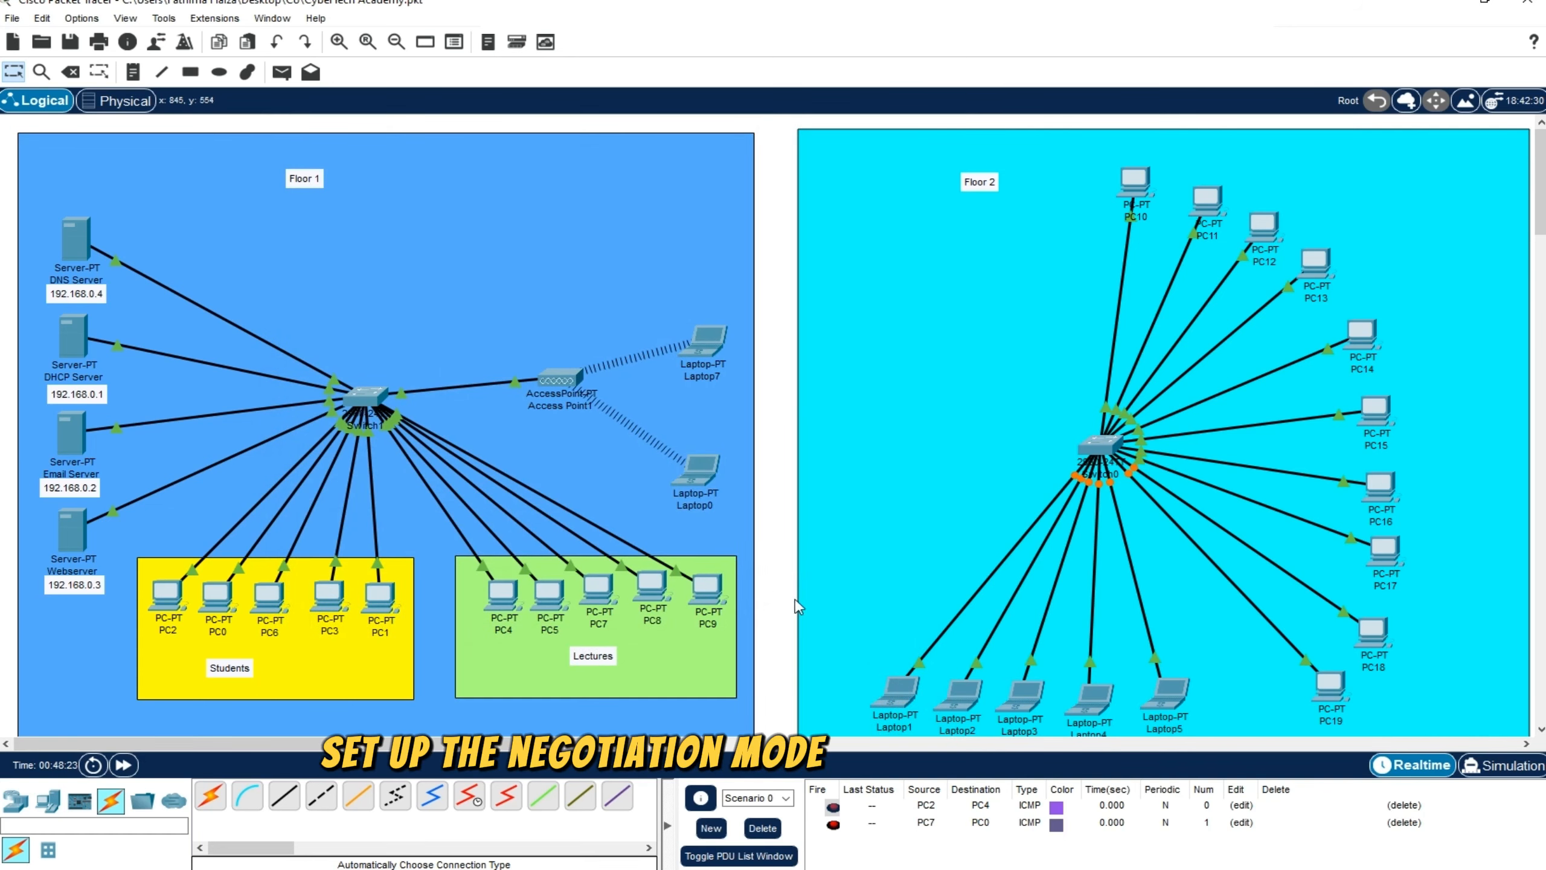
left_click(123, 765)
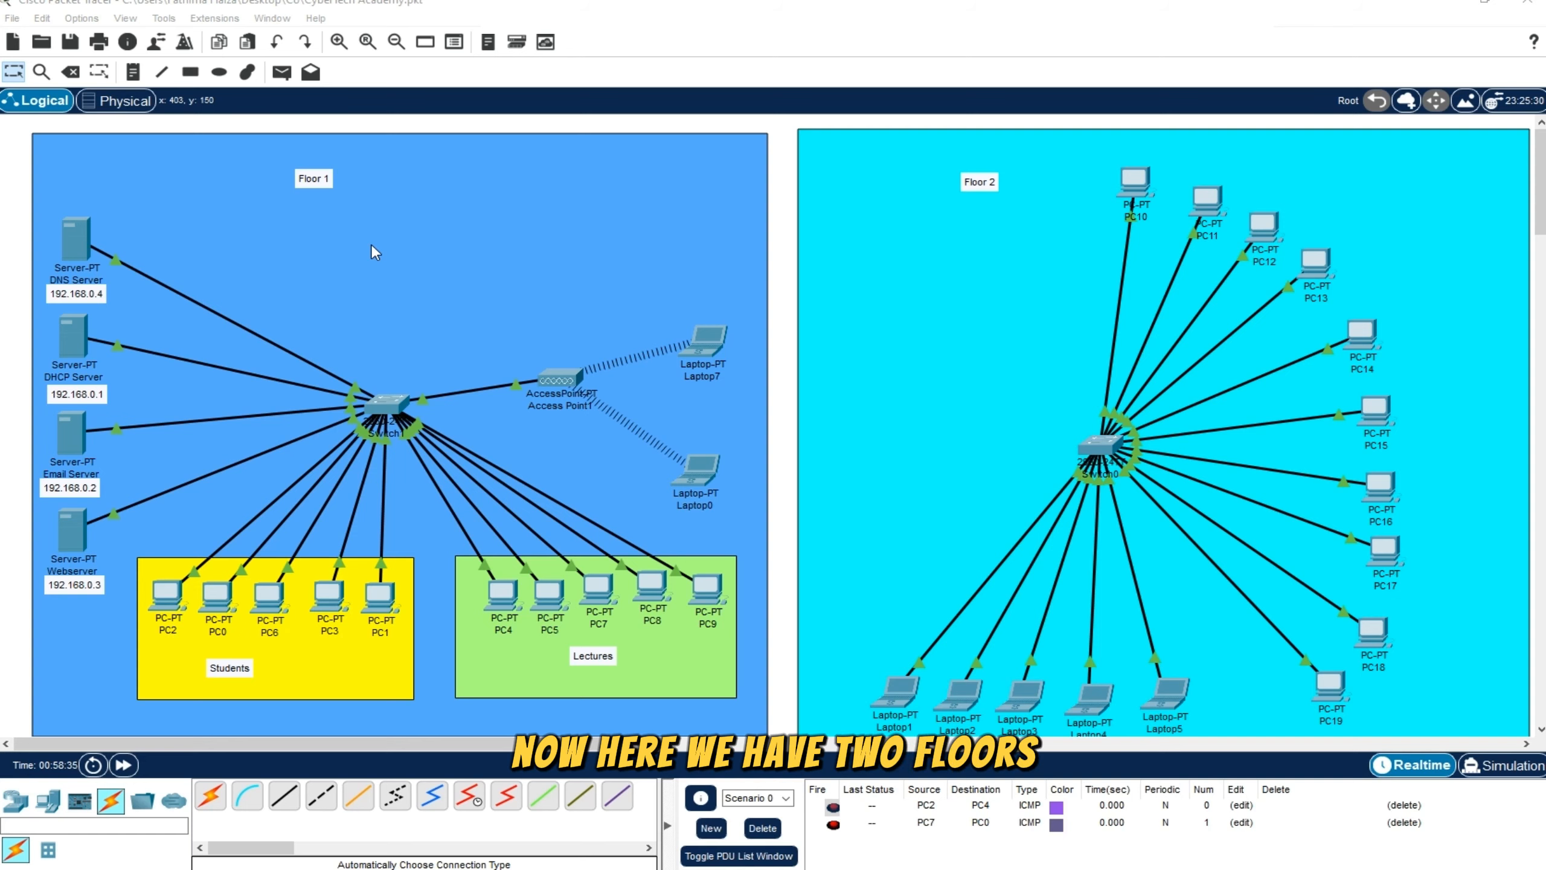
left_click(325, 218)
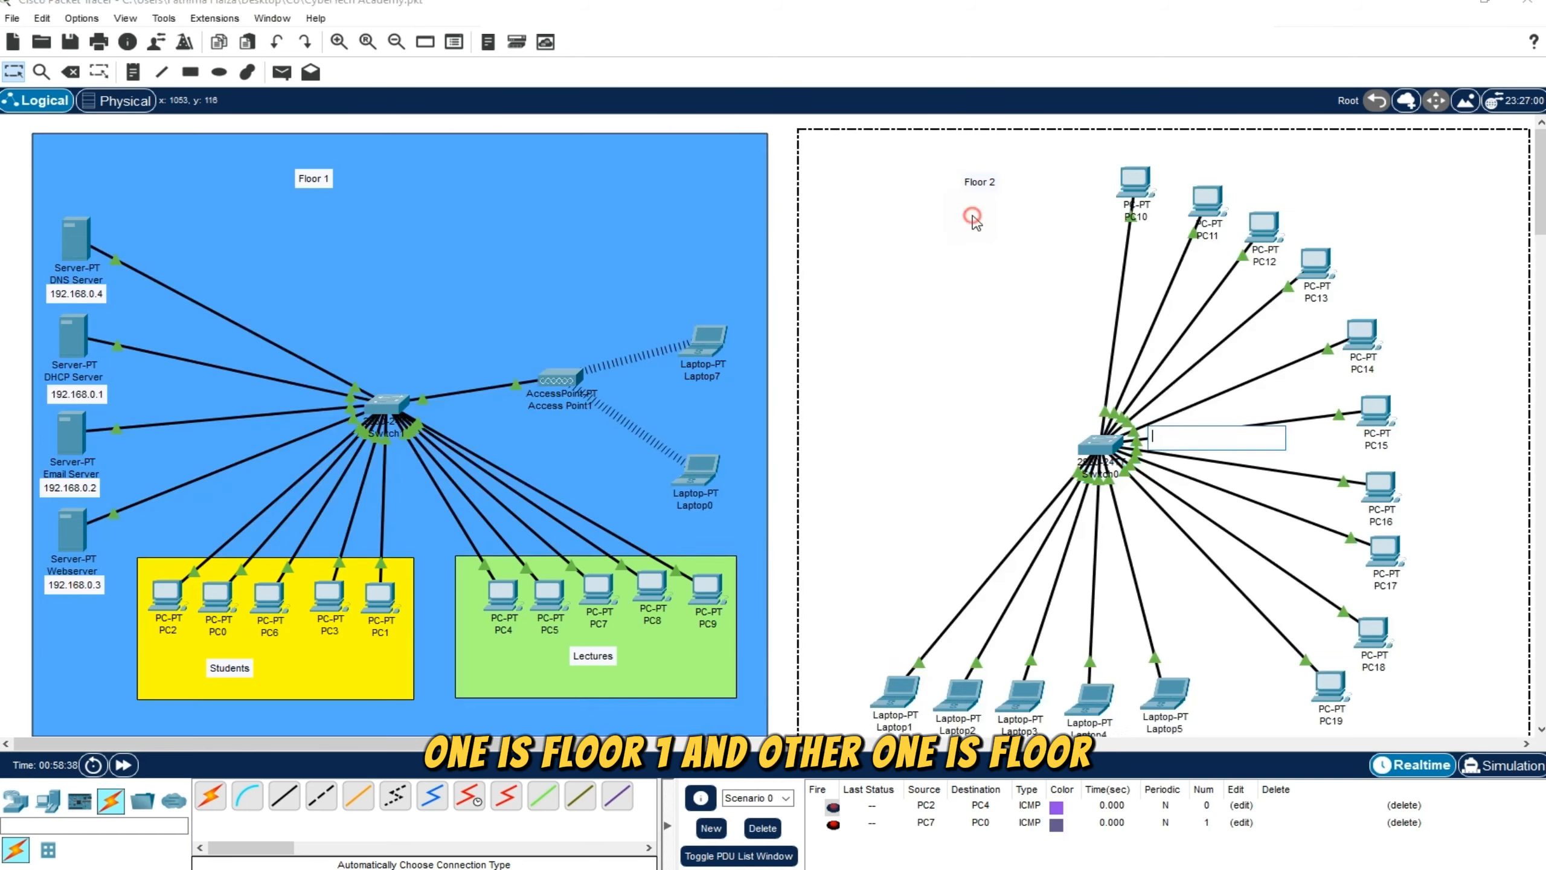
left_click(974, 223)
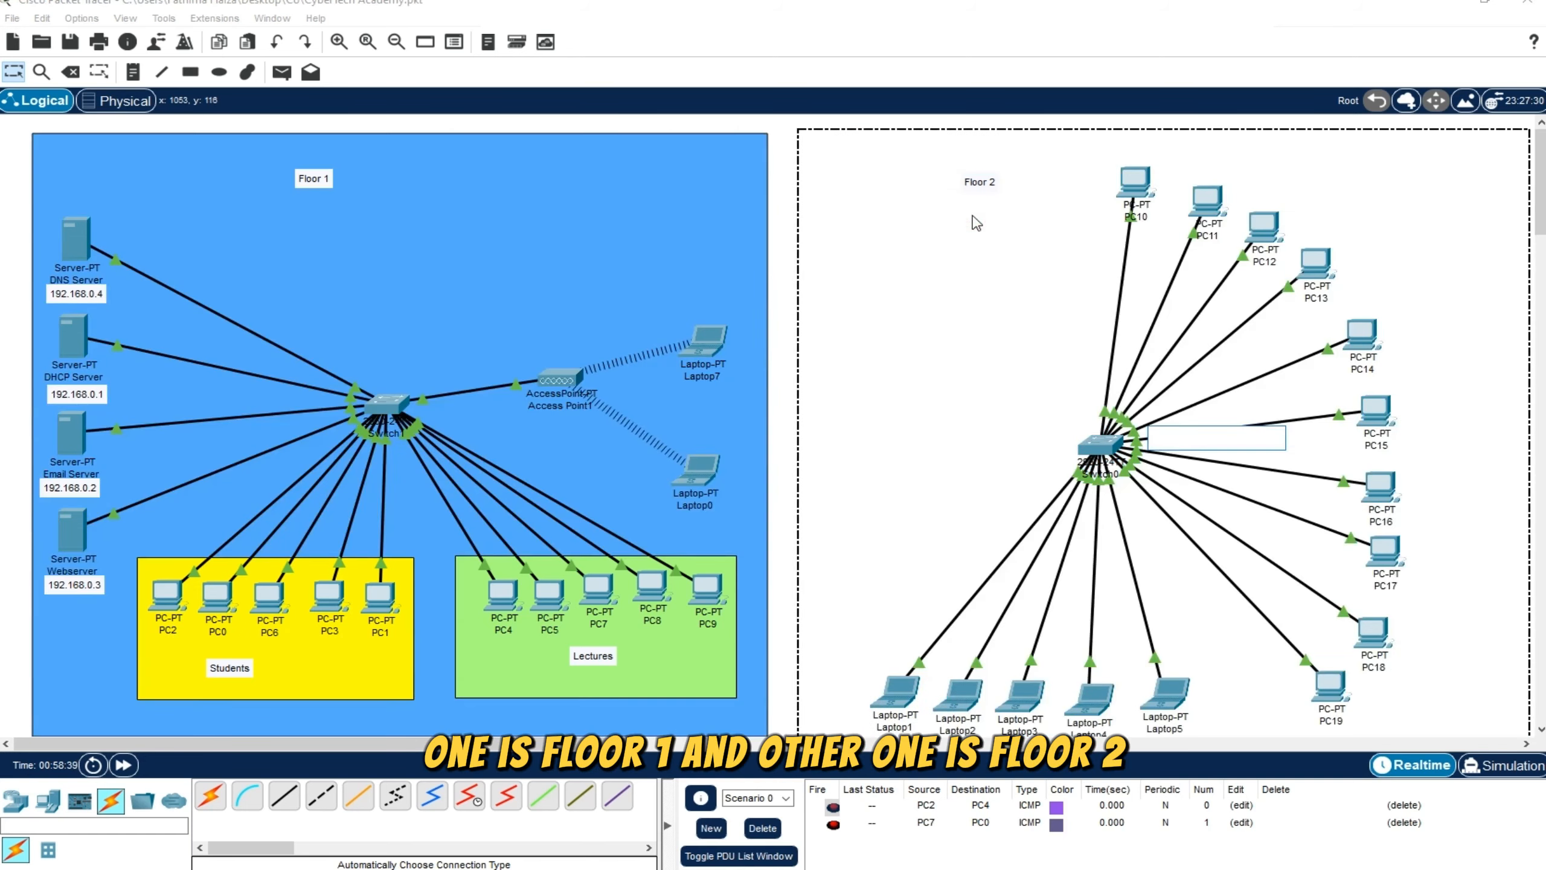
left_click(310, 213)
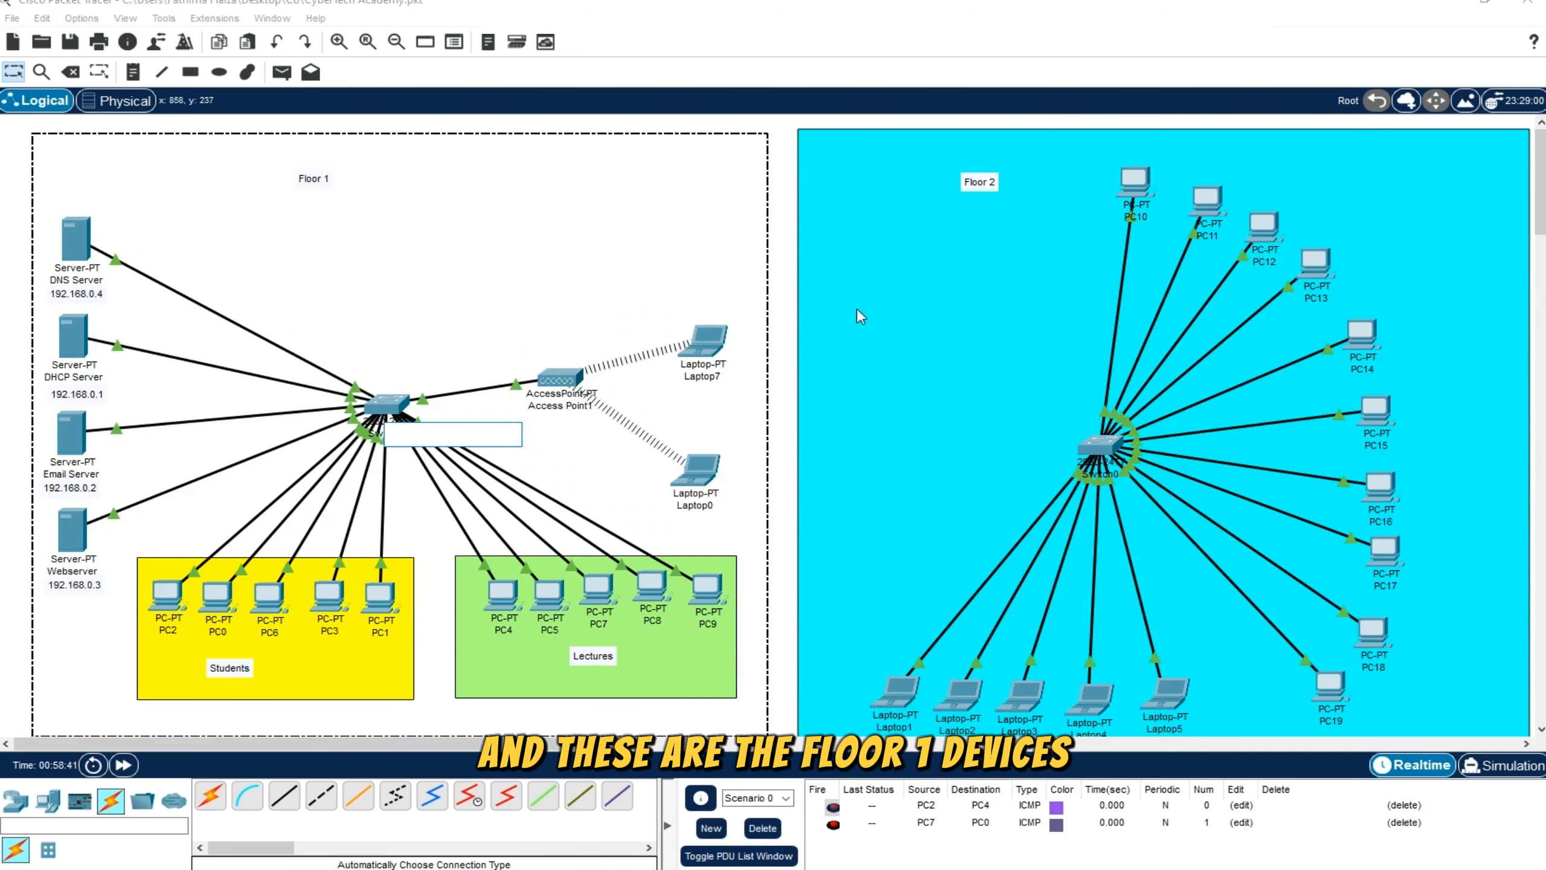
left_click(1007, 269)
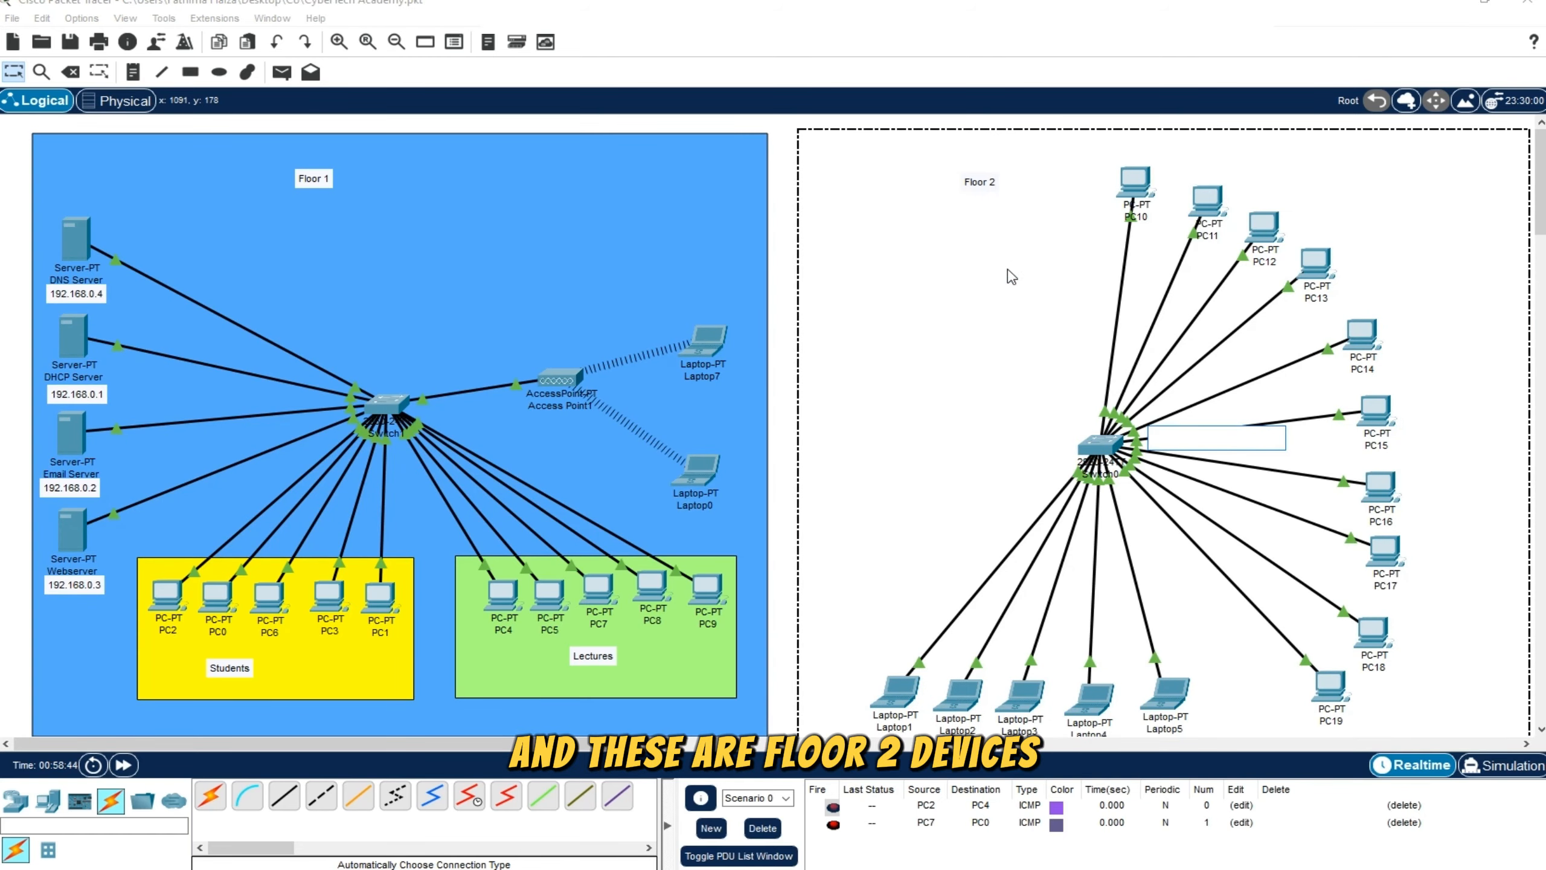
left_click(773, 318)
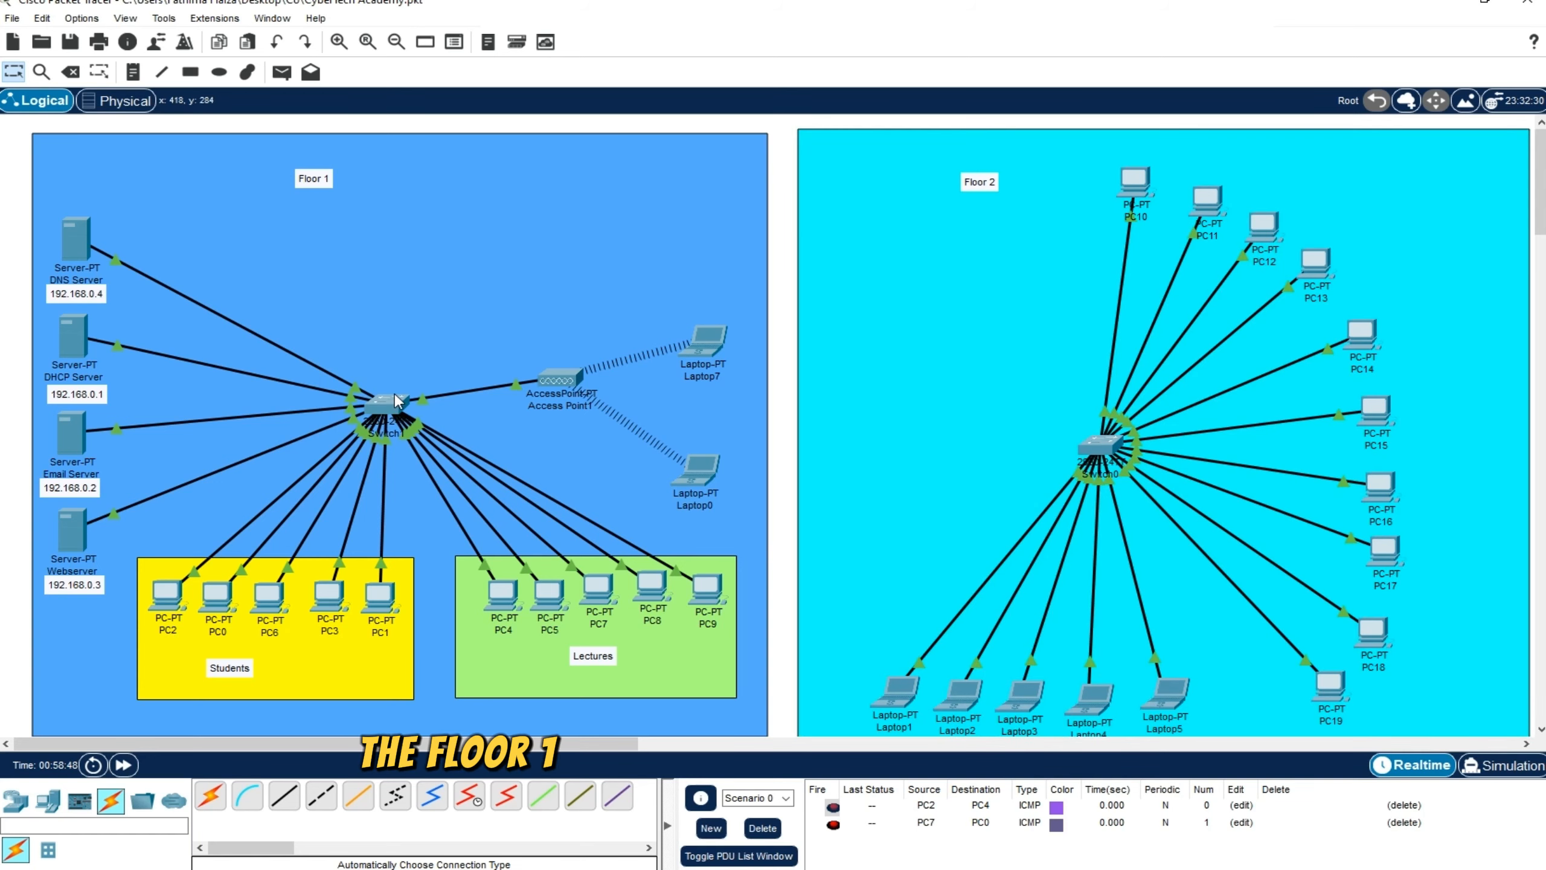
Move the Floor 1 switch higher up within the Floor 1 area, farther from the Students and Lectures PCs
left_click_drag(395, 401, 394, 317)
mouse_move(393, 318)
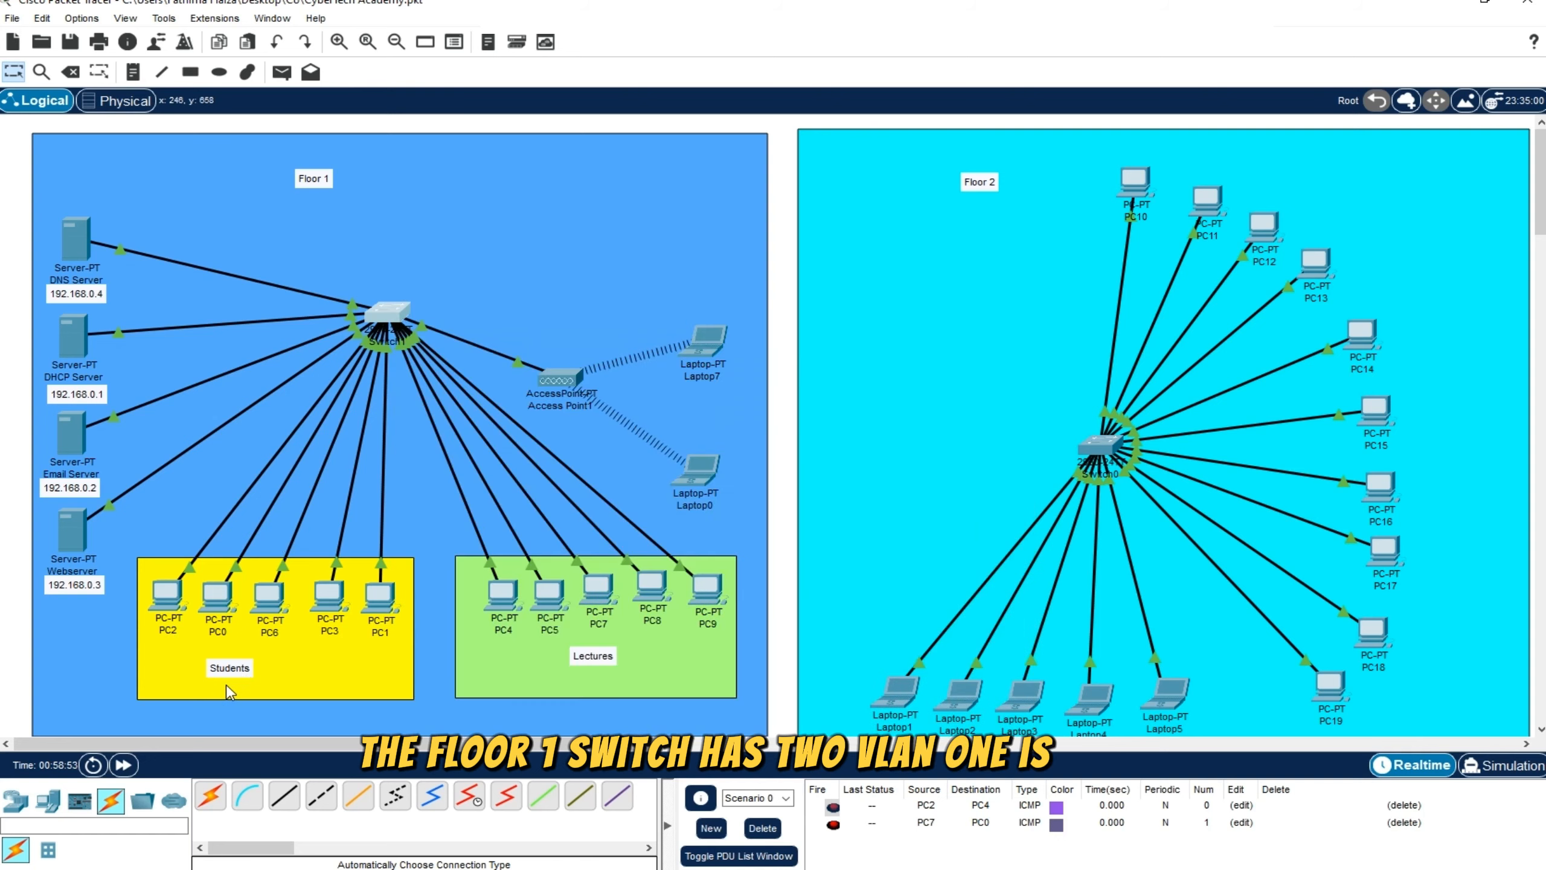
Add a note reading "VLAN 10" beside the Students label in the yellow area
left_click(132, 72)
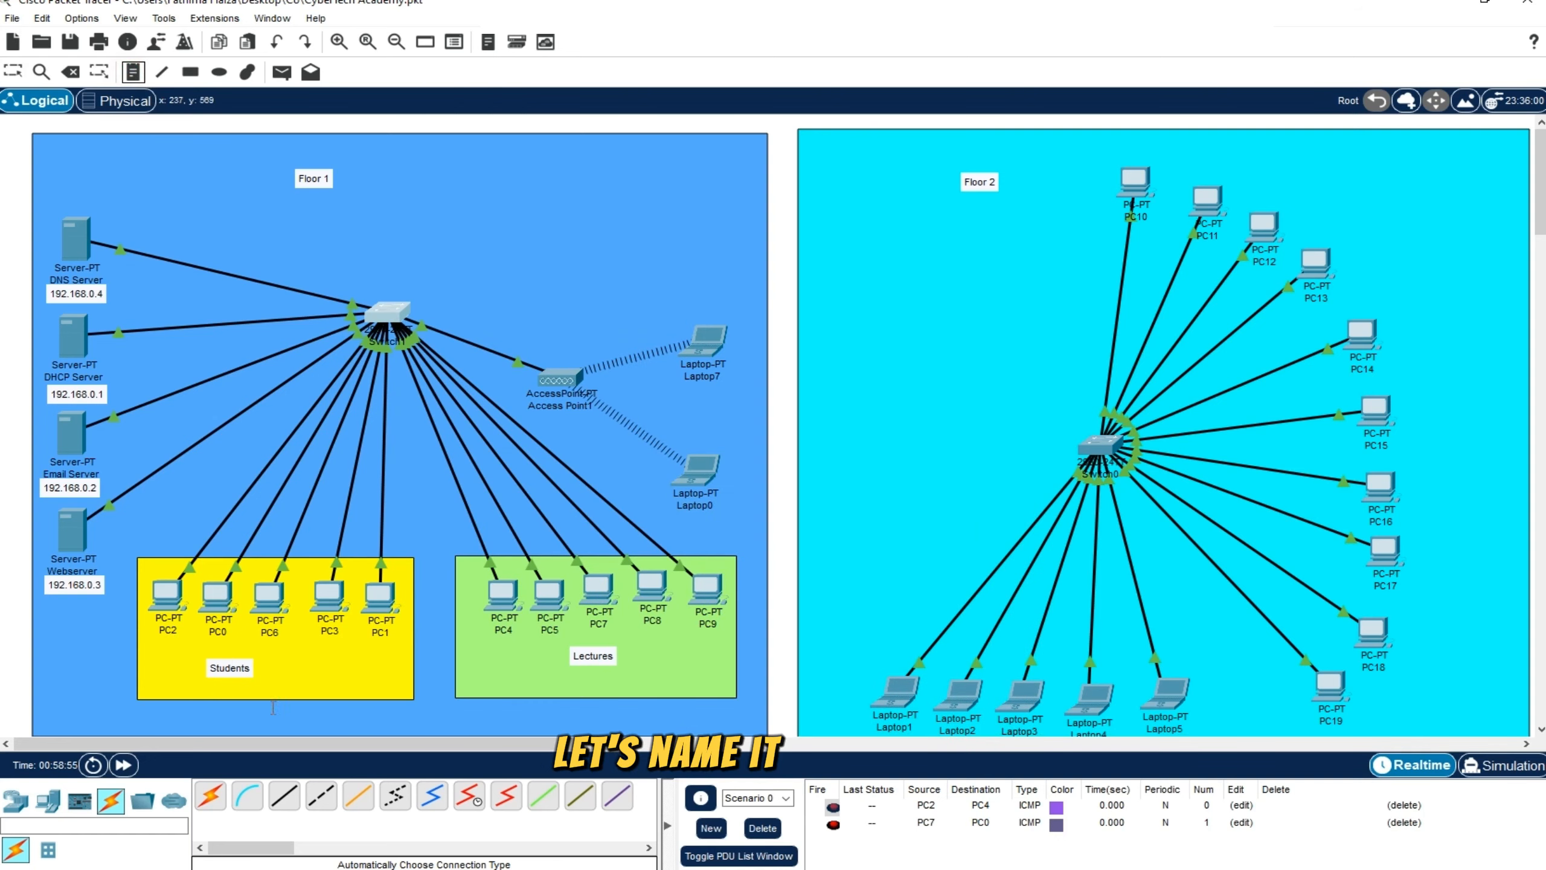
left_click(280, 666)
type("VAL")
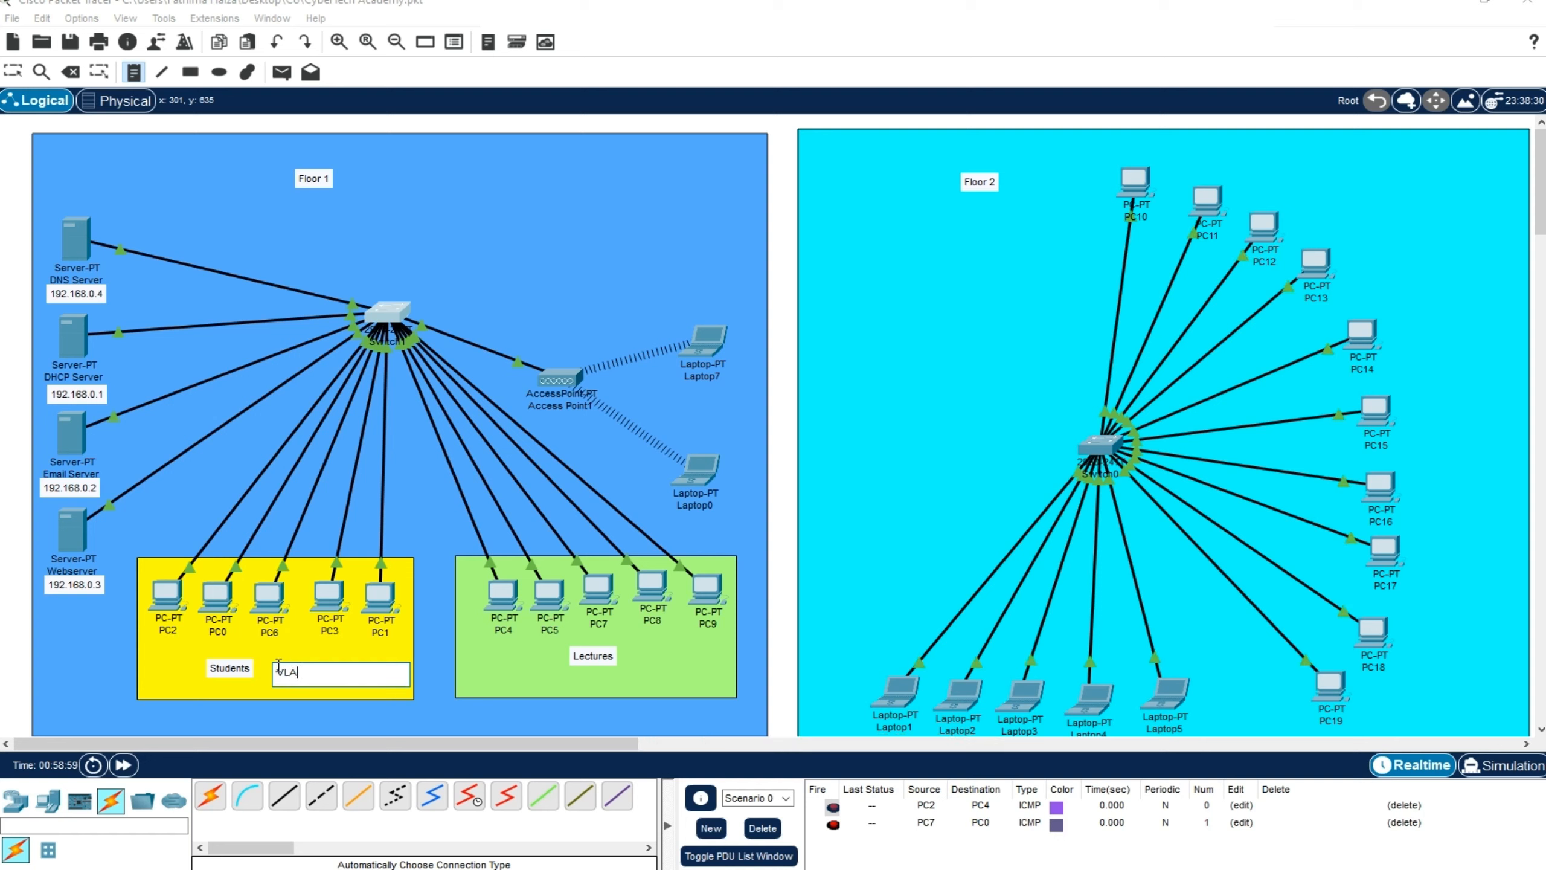
type("N 10")
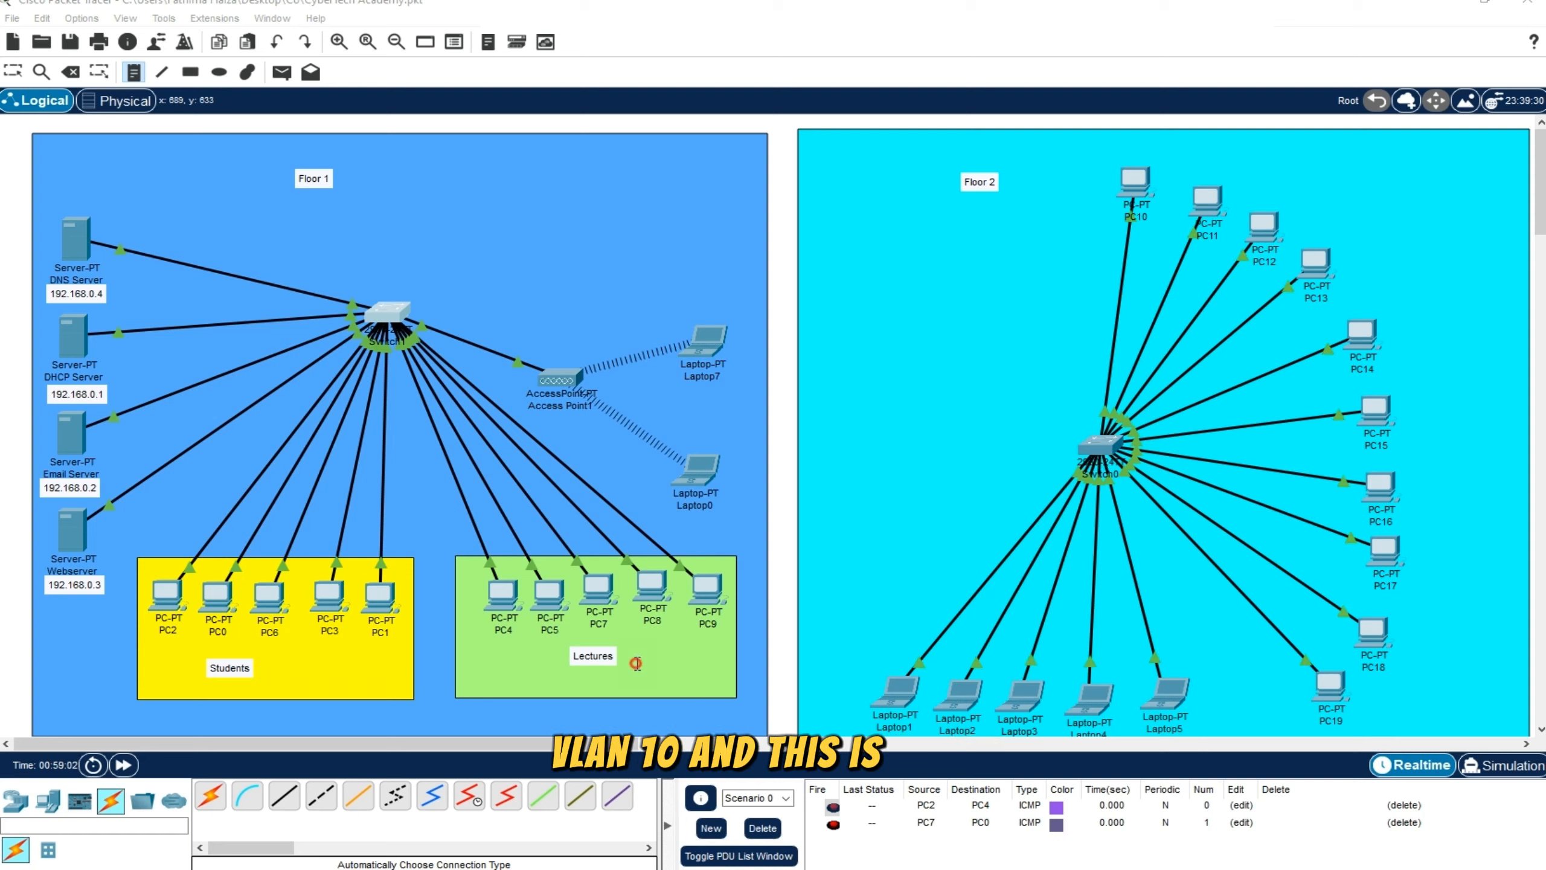
Add a note reading "VLAN 1" beside the Lectures label in the green area
left_click(638, 664)
type("VLAN")
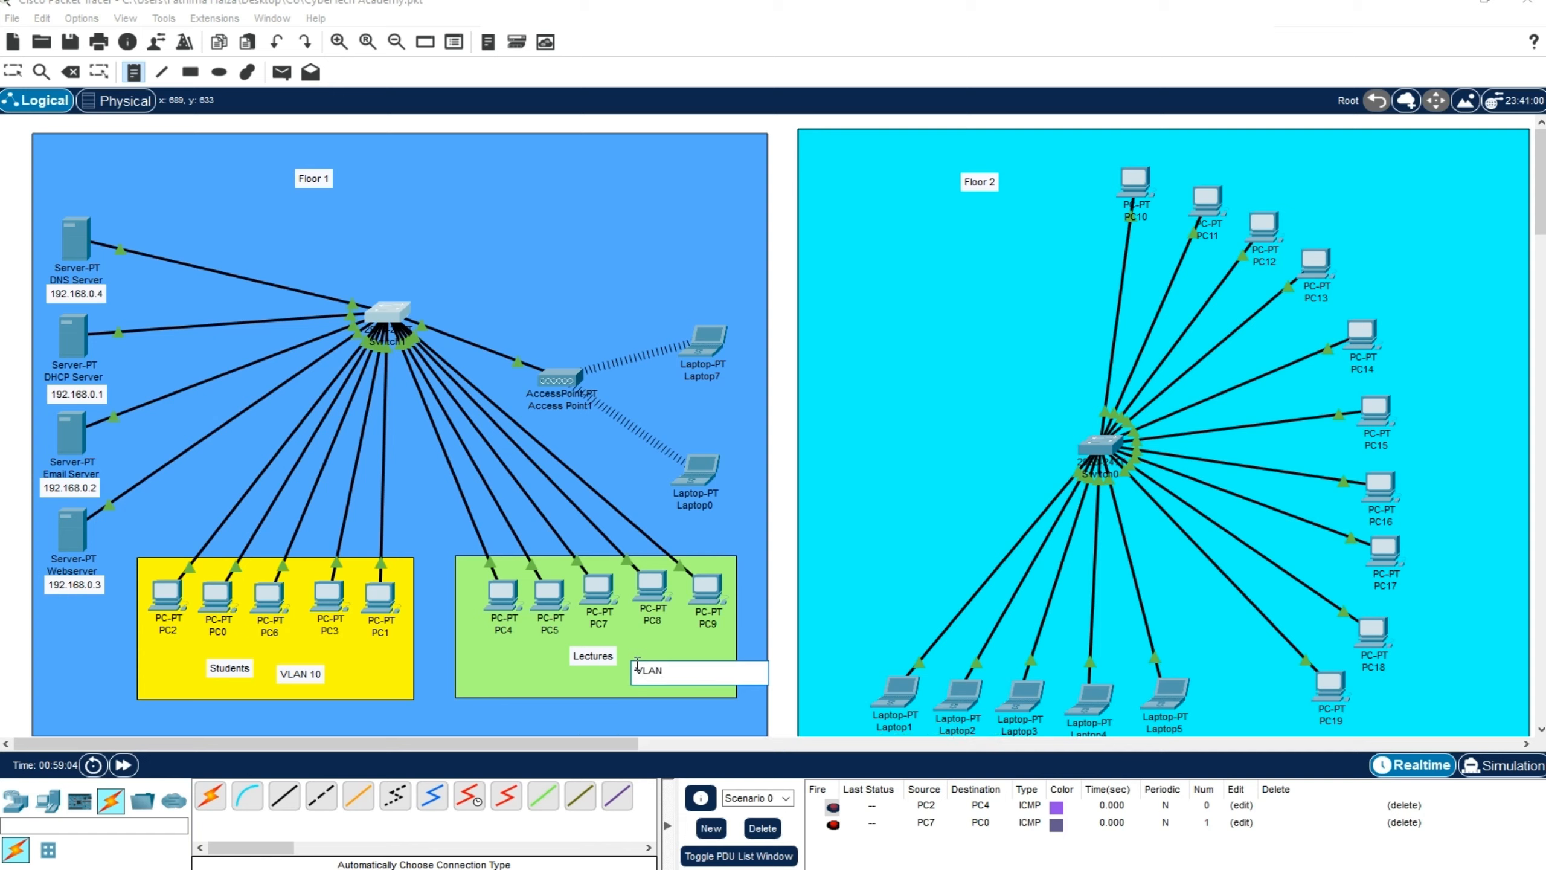
type(" 1")
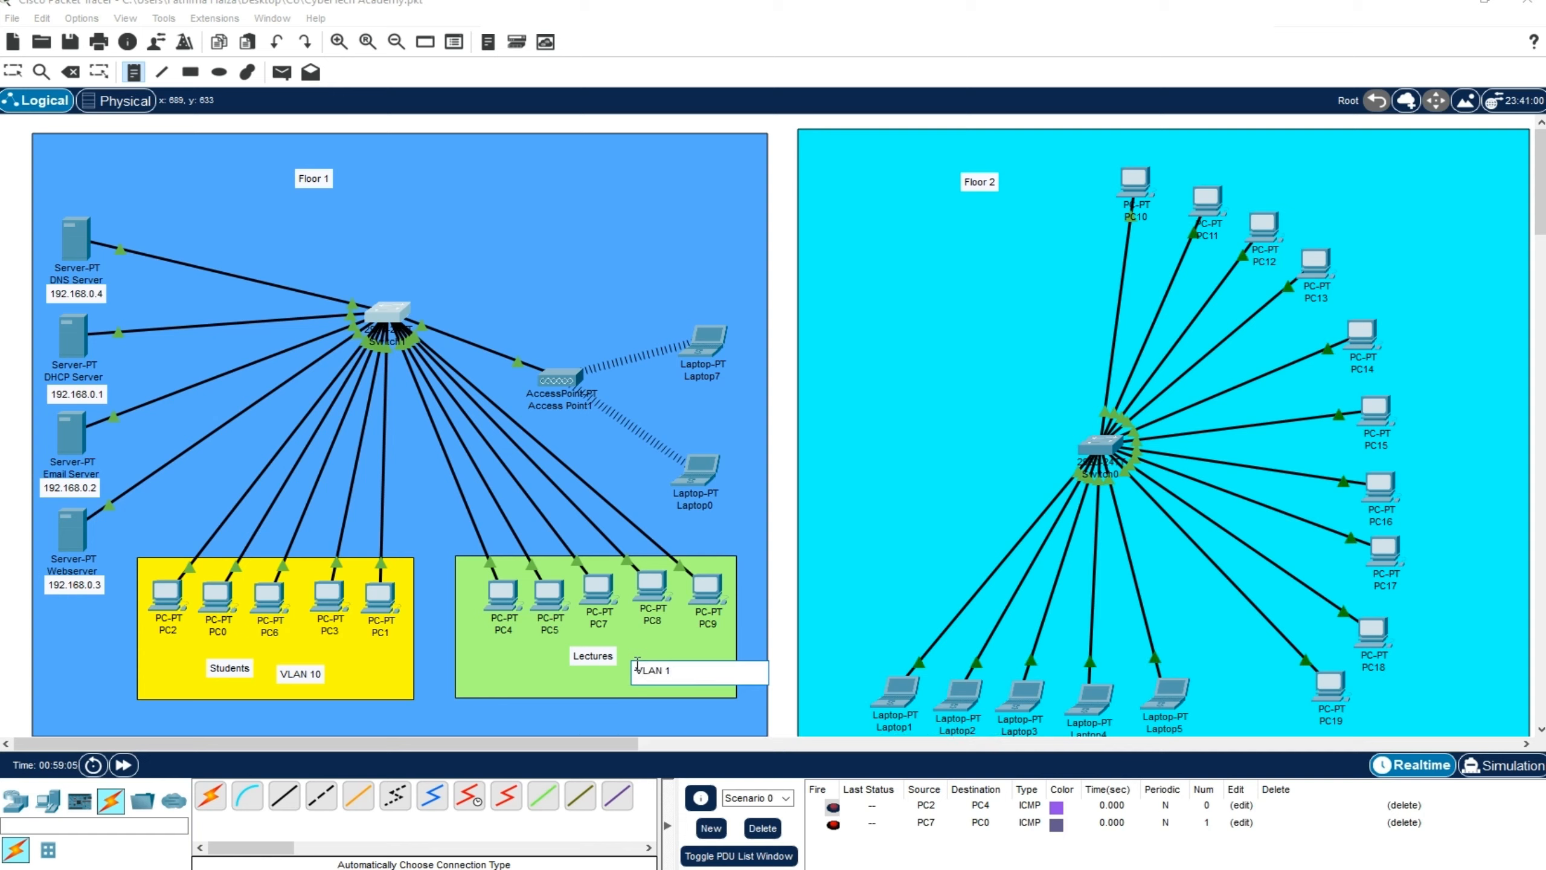
left_click(11, 81)
left_click(662, 671)
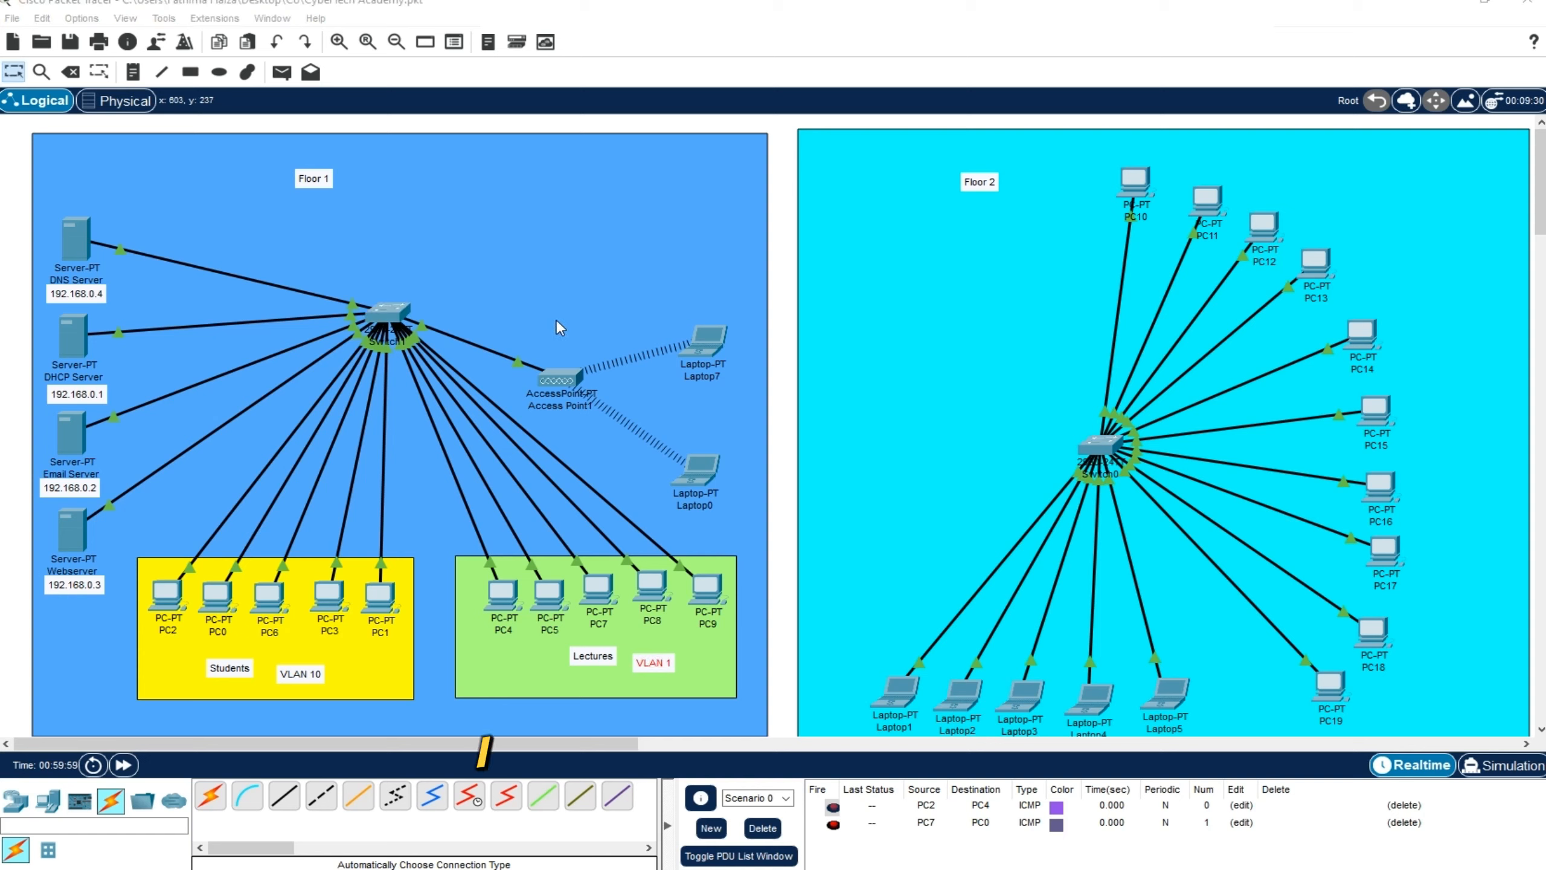
Shift the Floor 1 switch slightly toward the servers and move the access point up, level with Laptop7
left_click(590, 337)
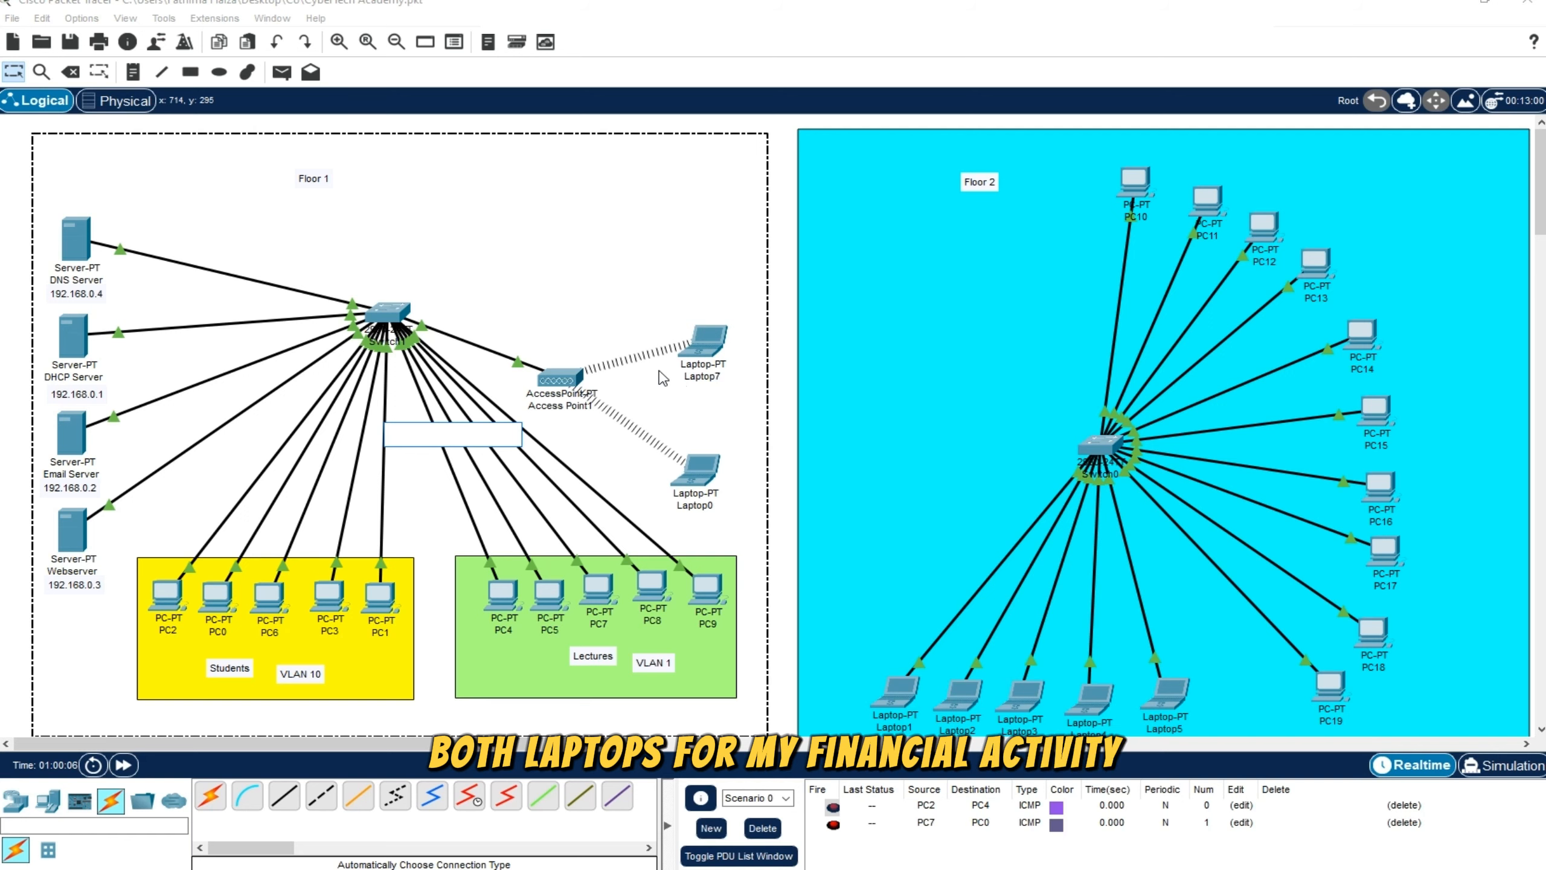
left_click(749, 357)
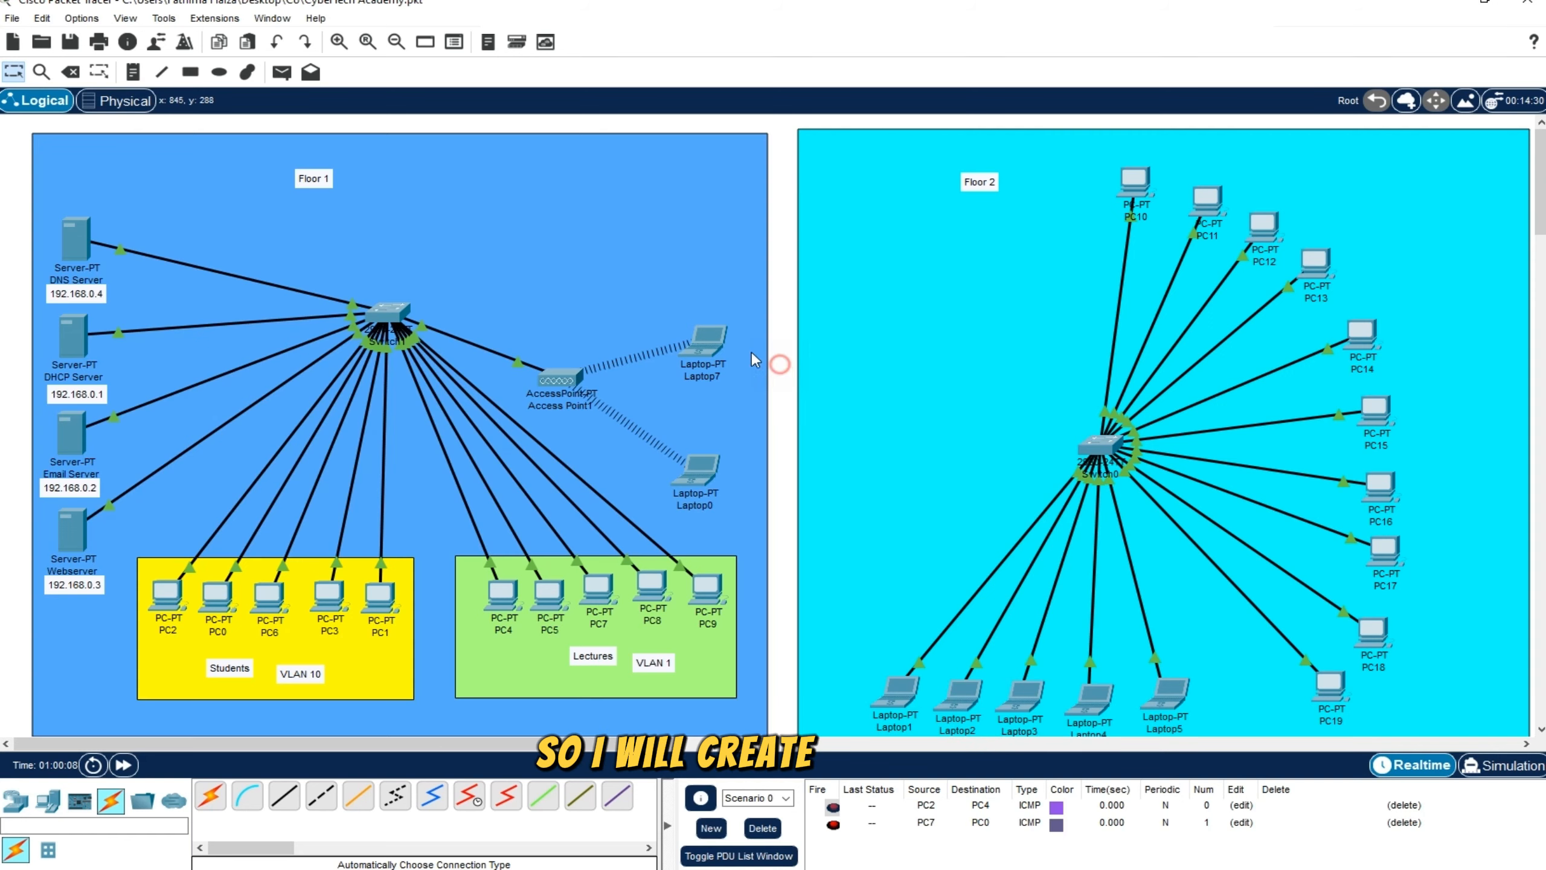
left_click_drag(401, 321, 378, 339)
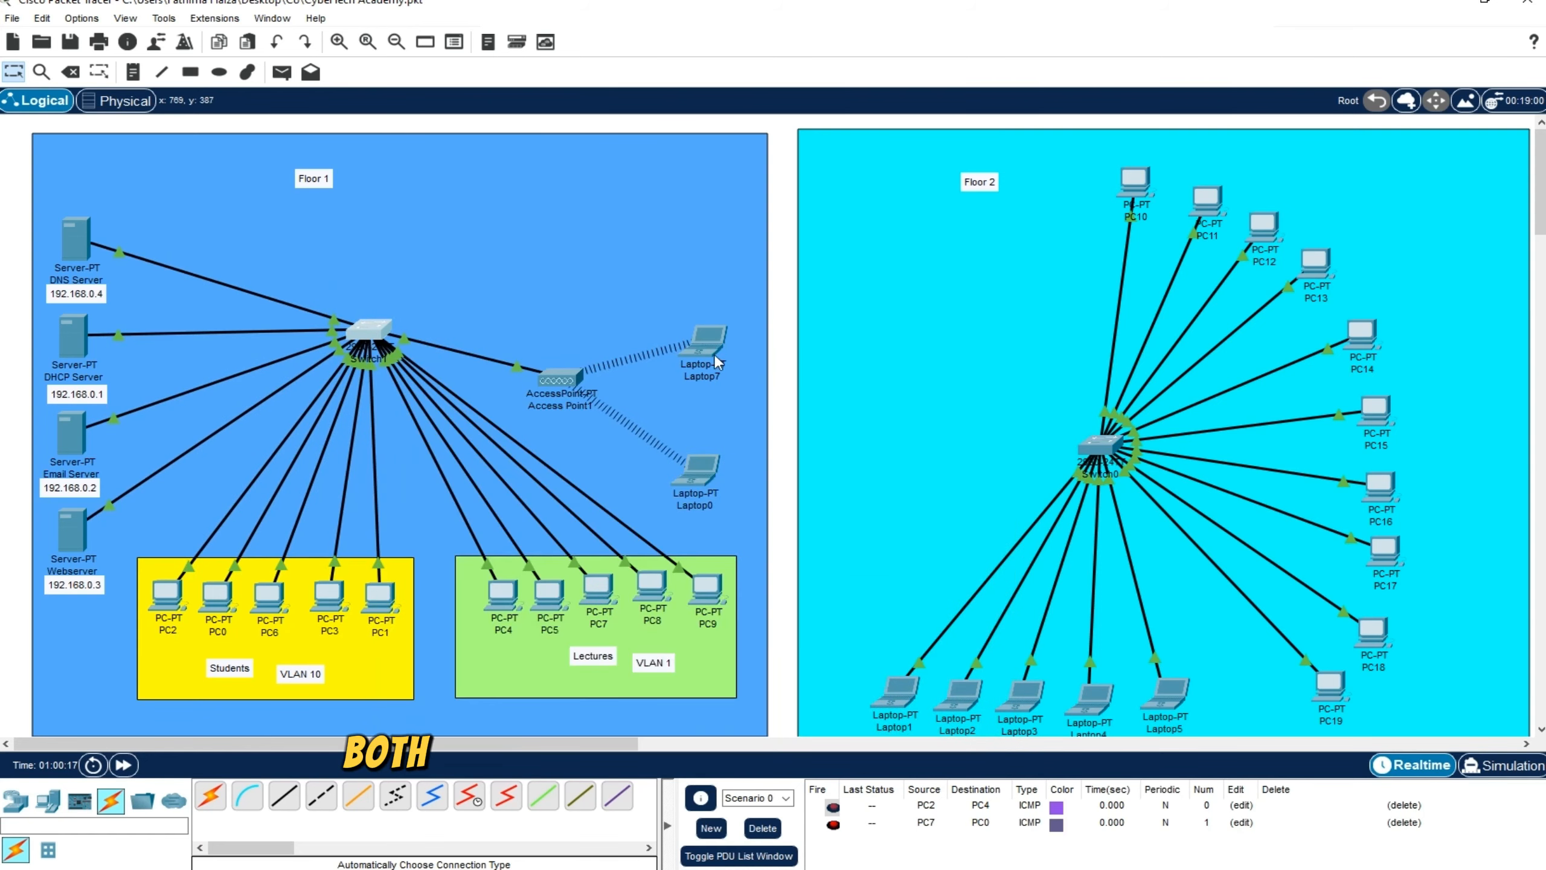
mouse_move(578, 339)
left_mouse_down()
mouse_move(609, 343)
mouse_move(594, 344)
left_mouse_up()
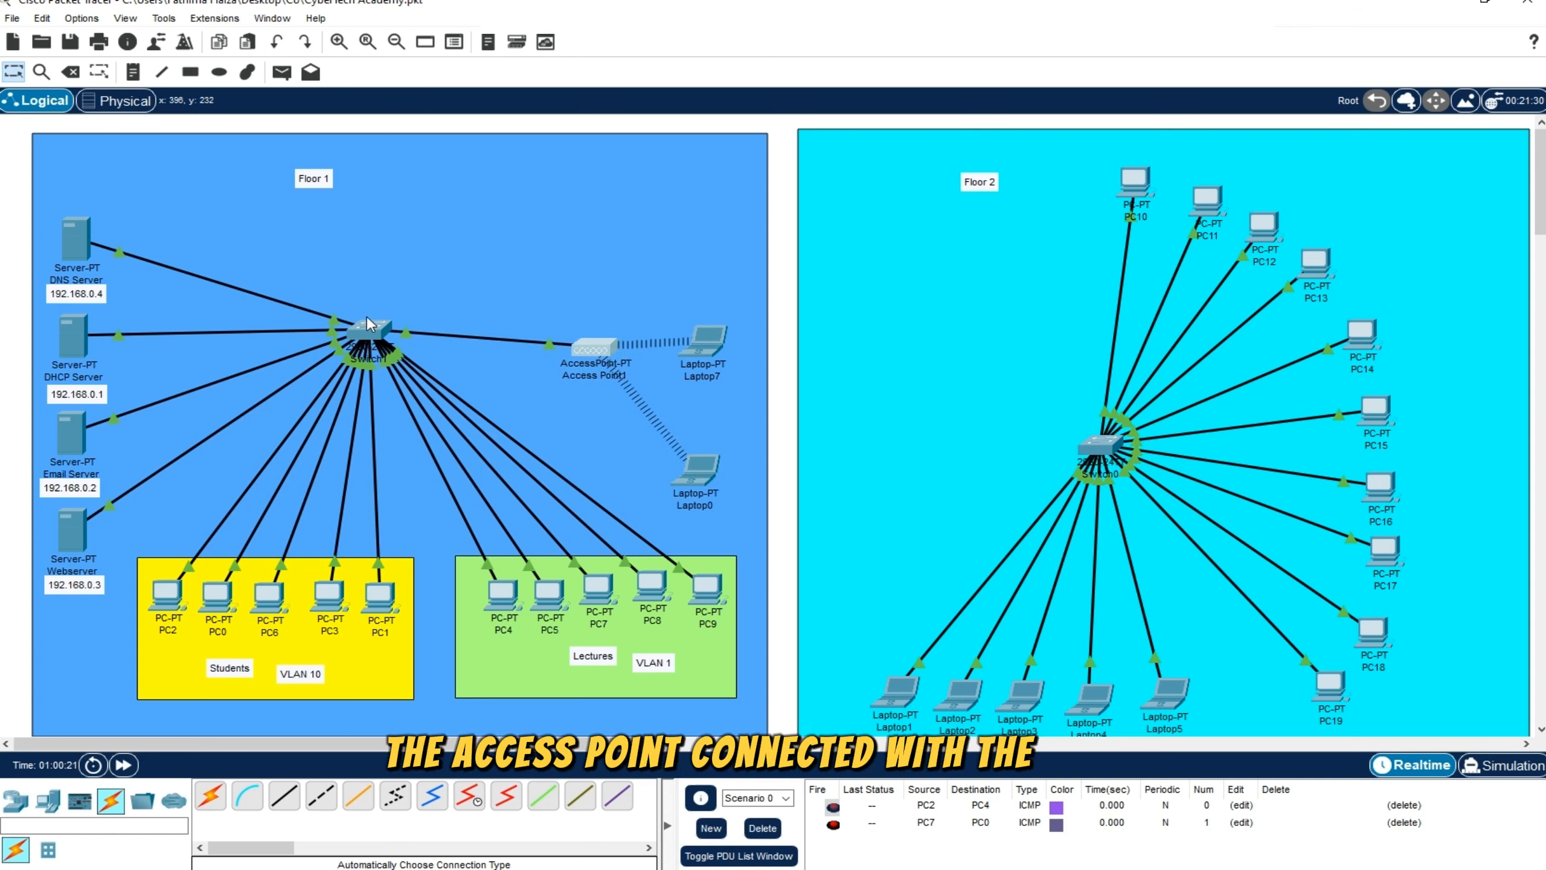
left_click_drag(378, 336, 365, 329)
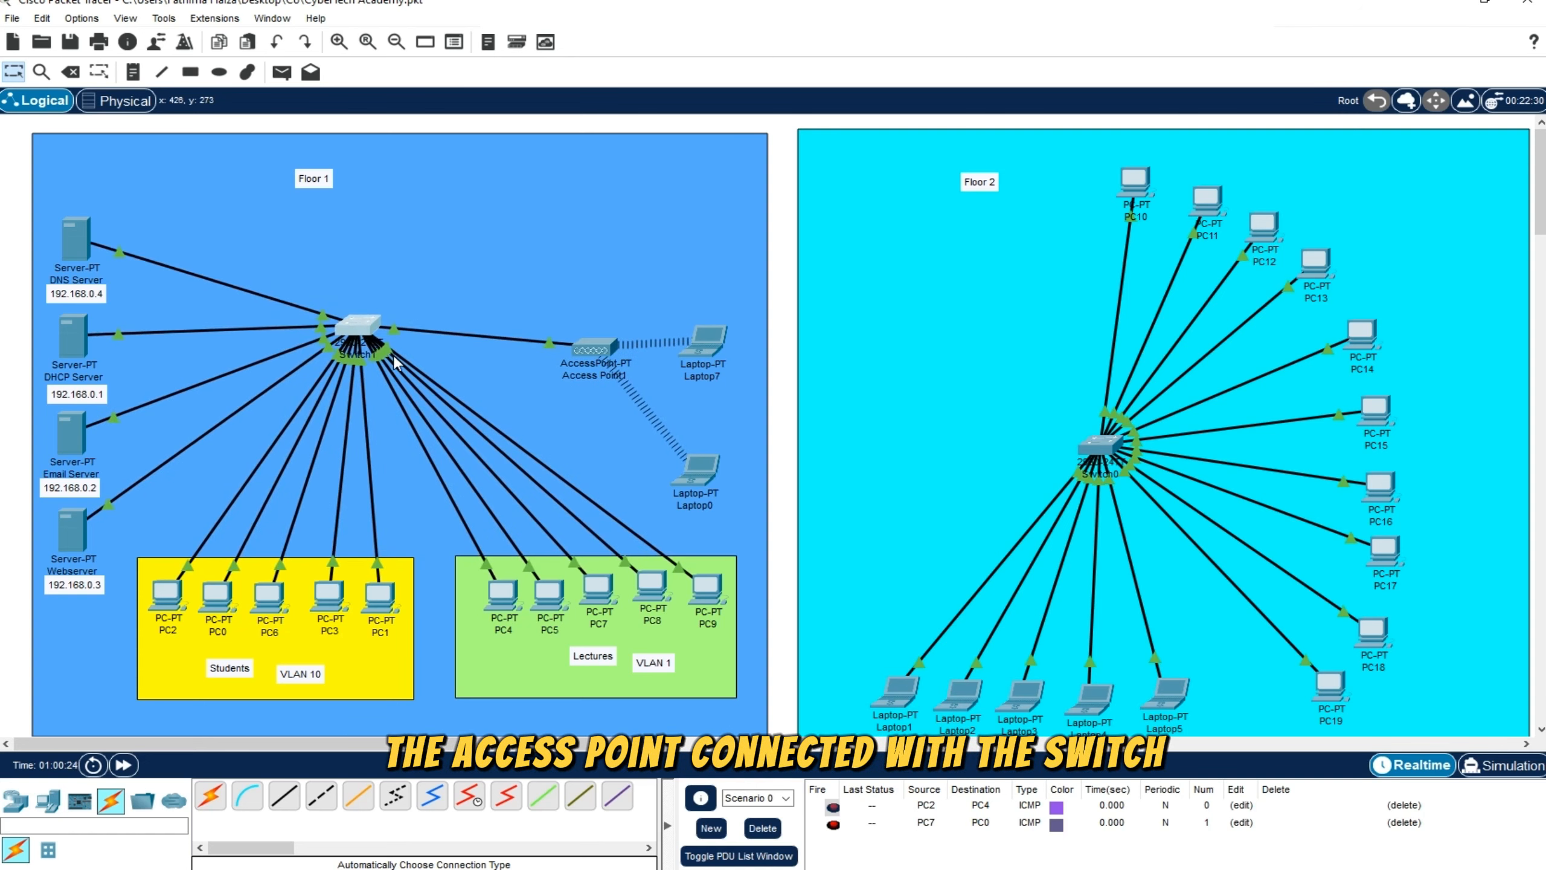
Open the command-line interface of the Floor 1 switch and bring up its user prompt
left_click(360, 328)
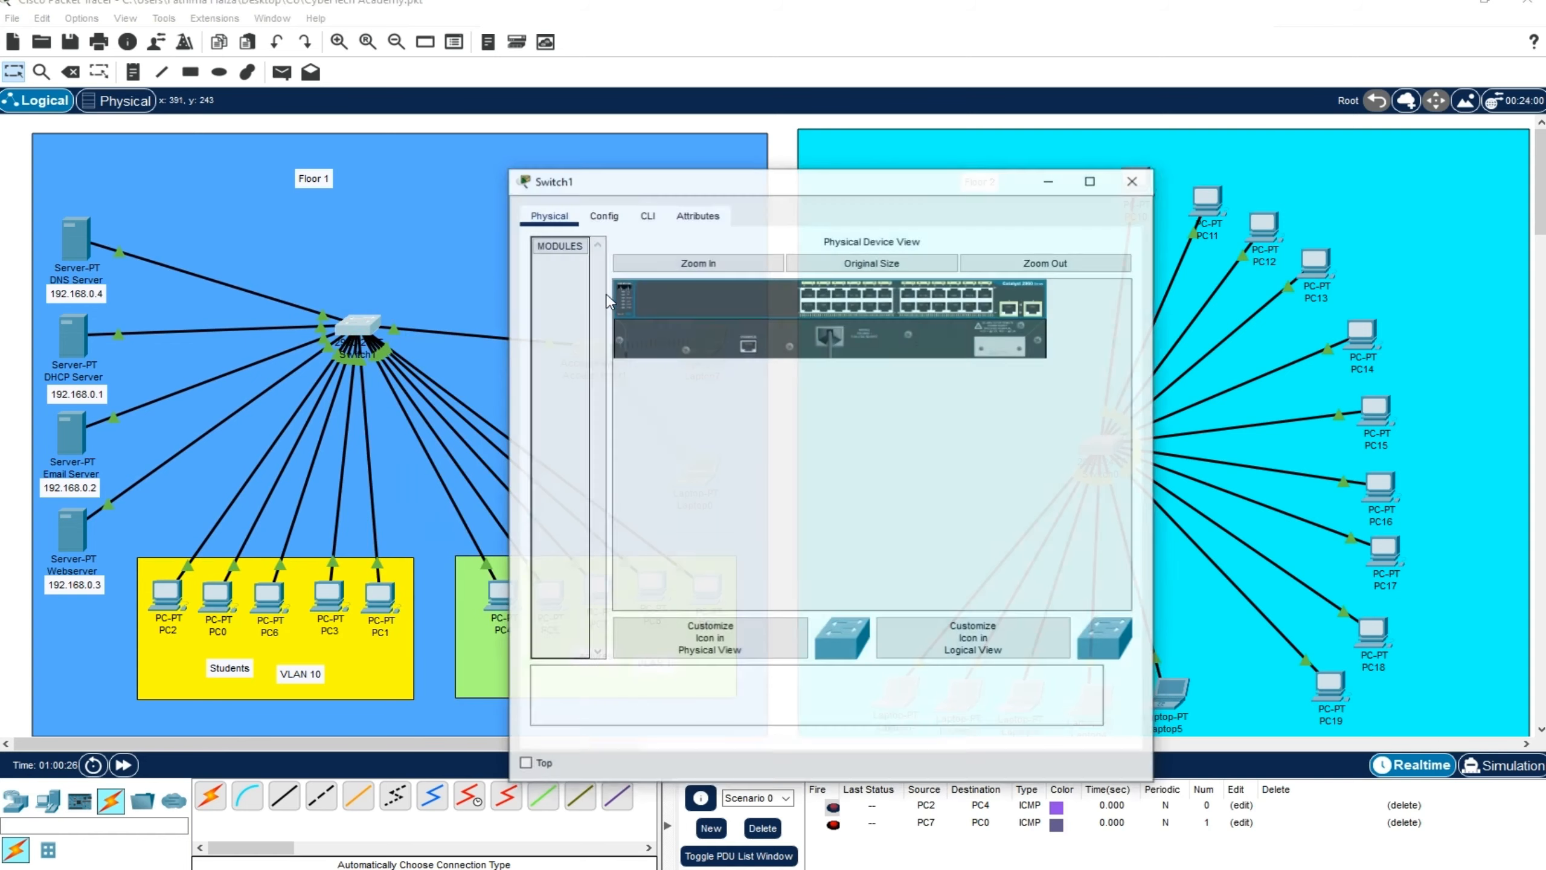
mouse_move(670, 172)
left_mouse_down()
mouse_move(595, 193)
mouse_move(657, 176)
left_mouse_up()
left_click(564, 228)
left_click(592, 561)
key("Return")
key("Return")
key("Return")
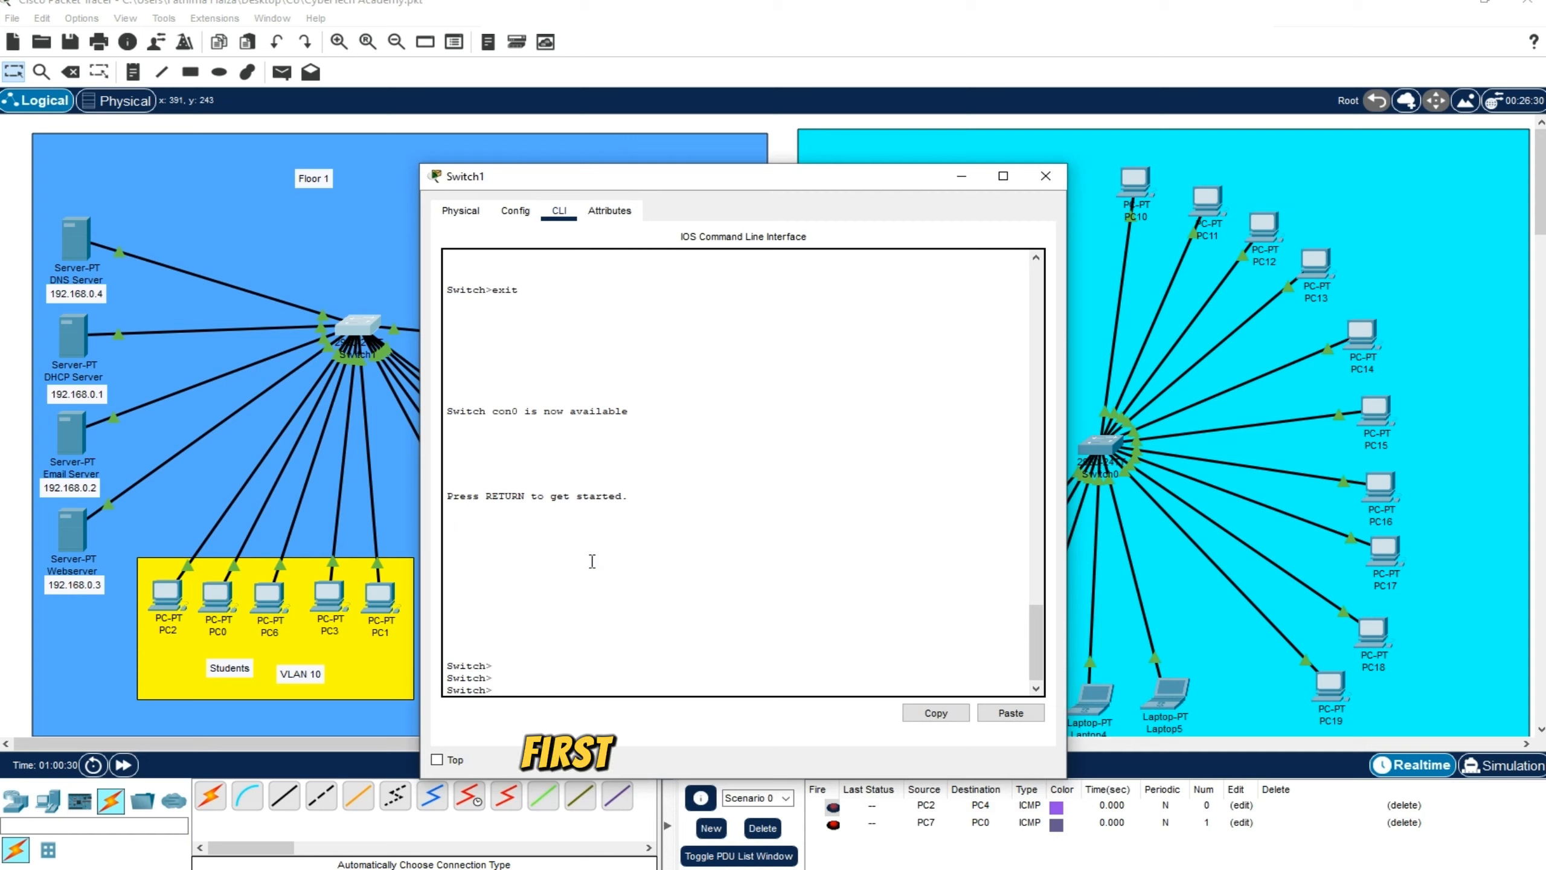
Enter privileged mode with EN and global configuration mode with config t on the Floor 1 switch
type("E")
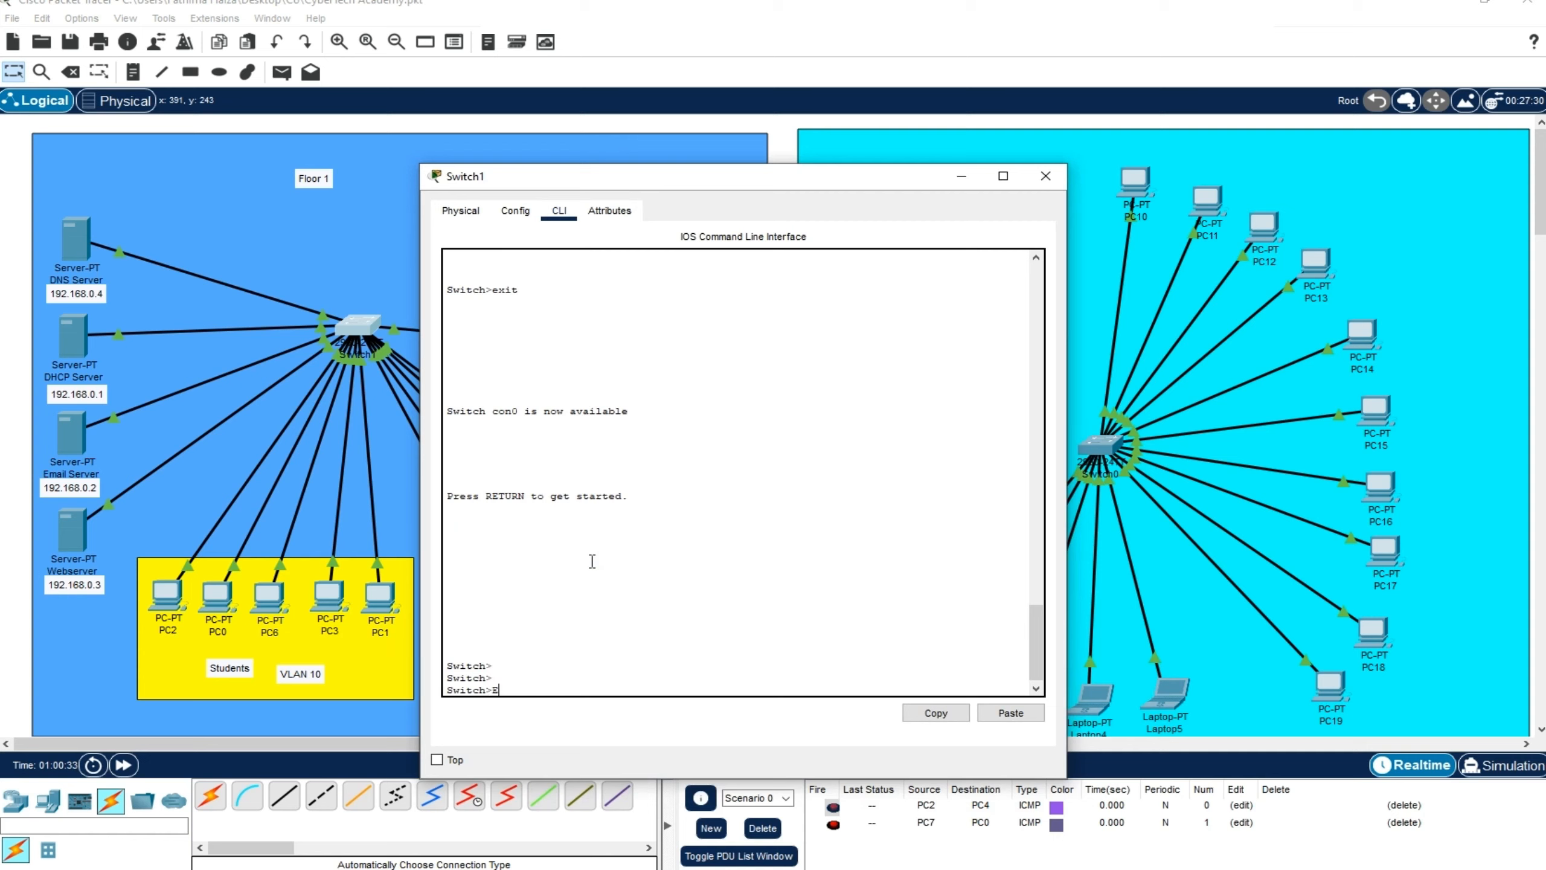
type("N")
key("Return")
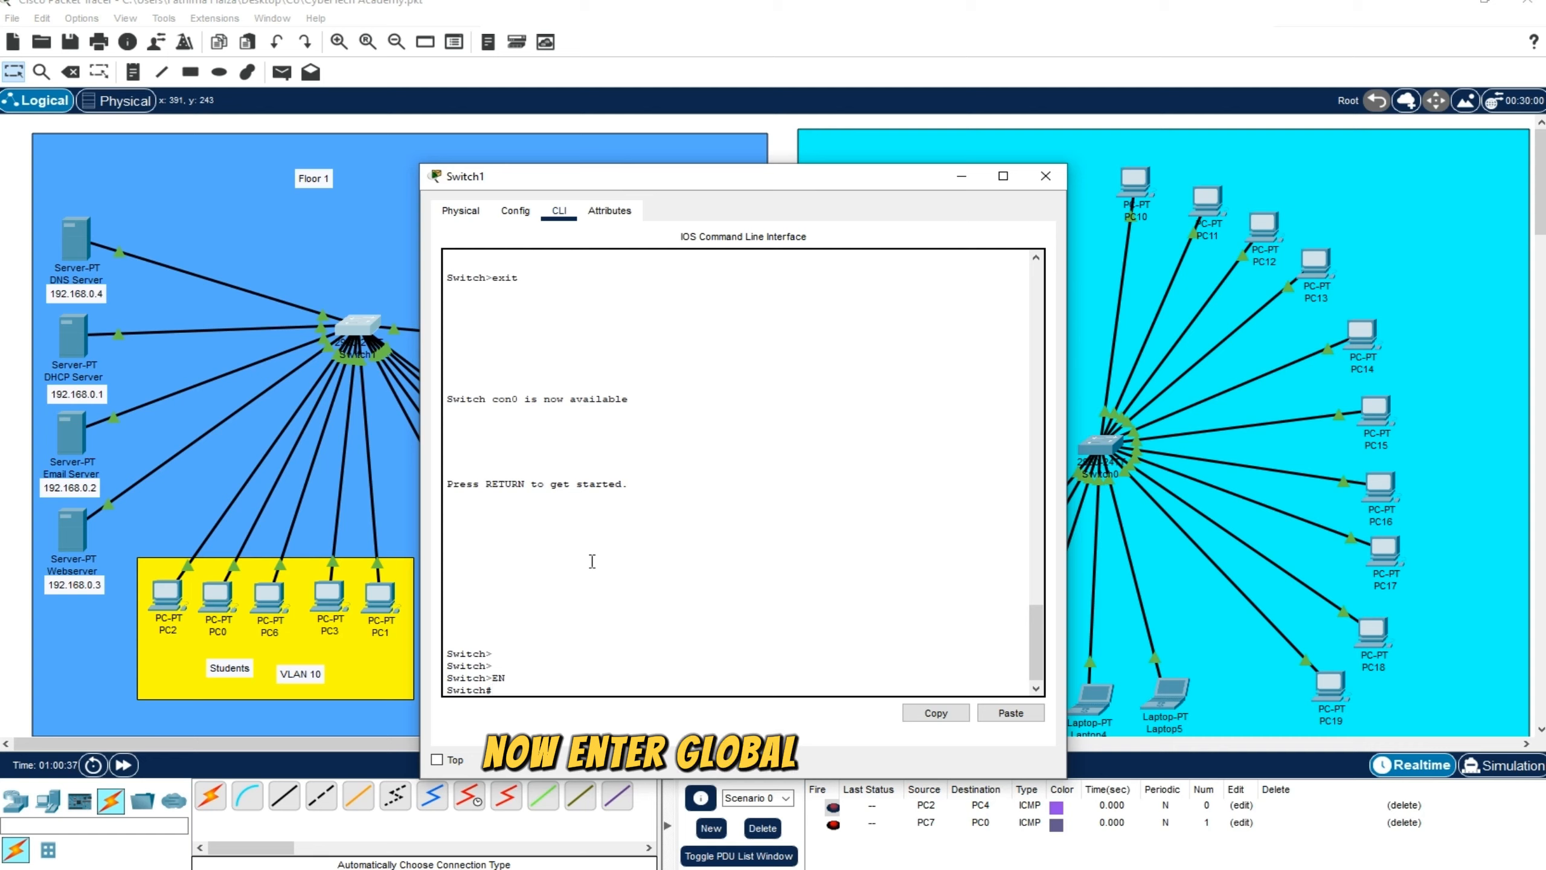
type("config t")
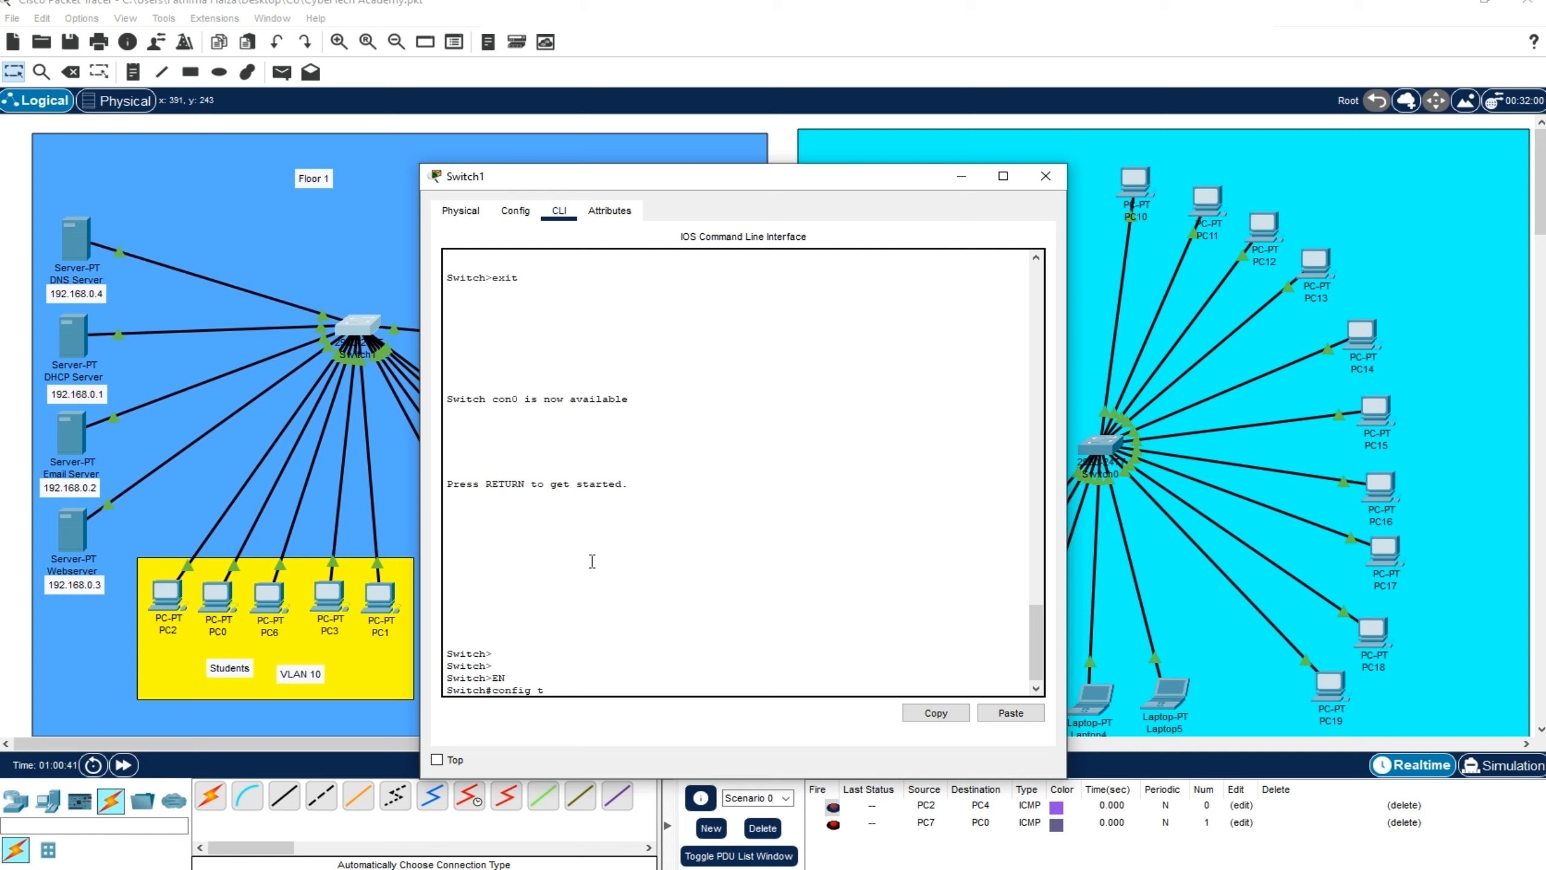
key("Return")
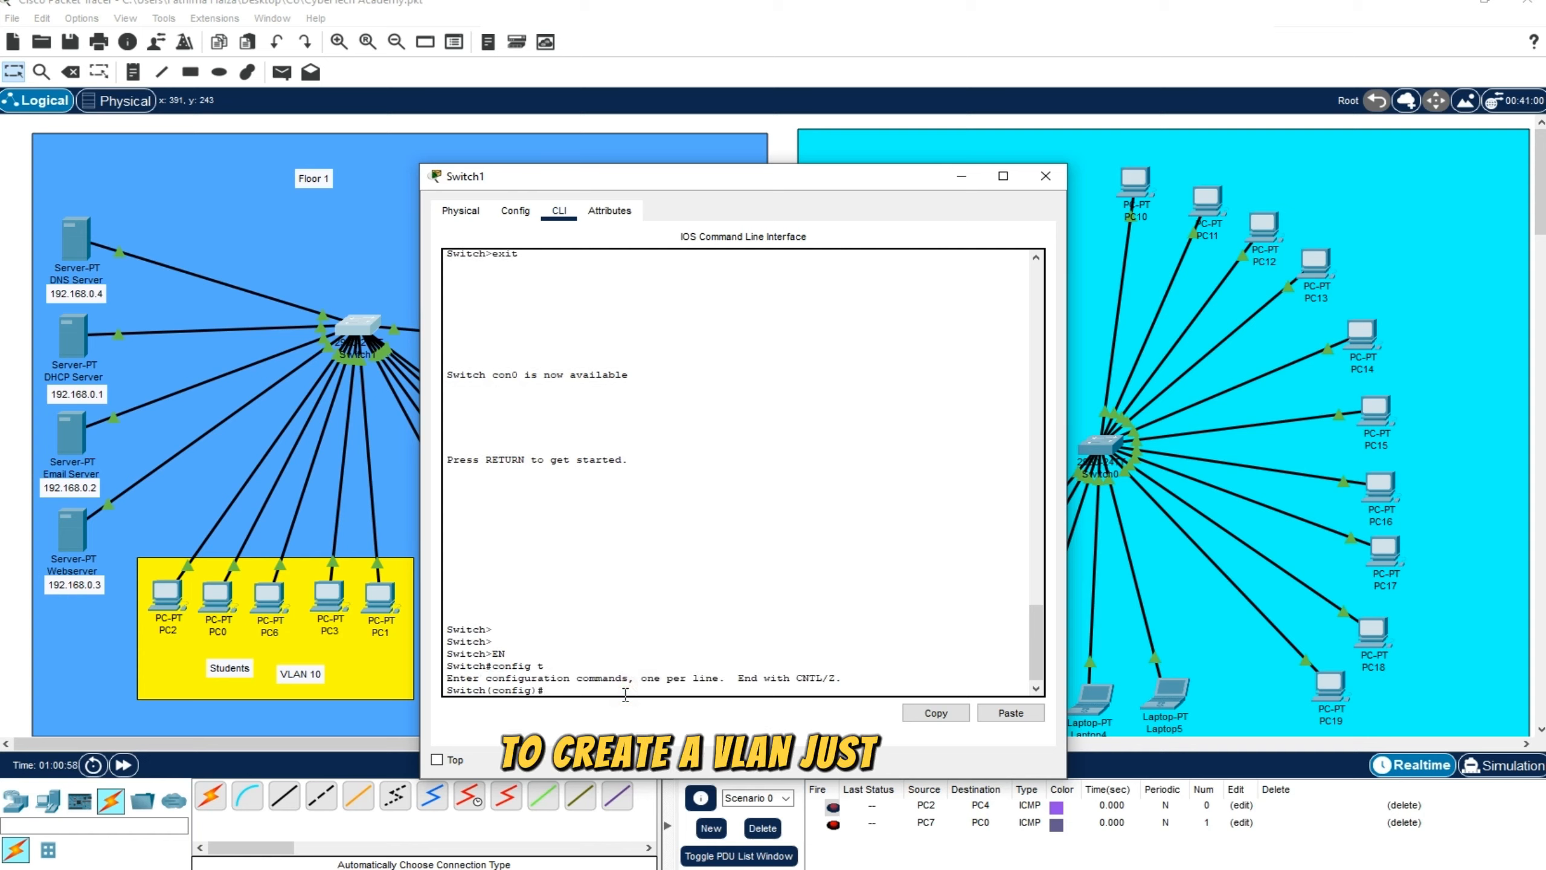
Create VLAN 20 on the Floor 1 switch with the command vlan 20
type("vlaa")
key("BackSpace")
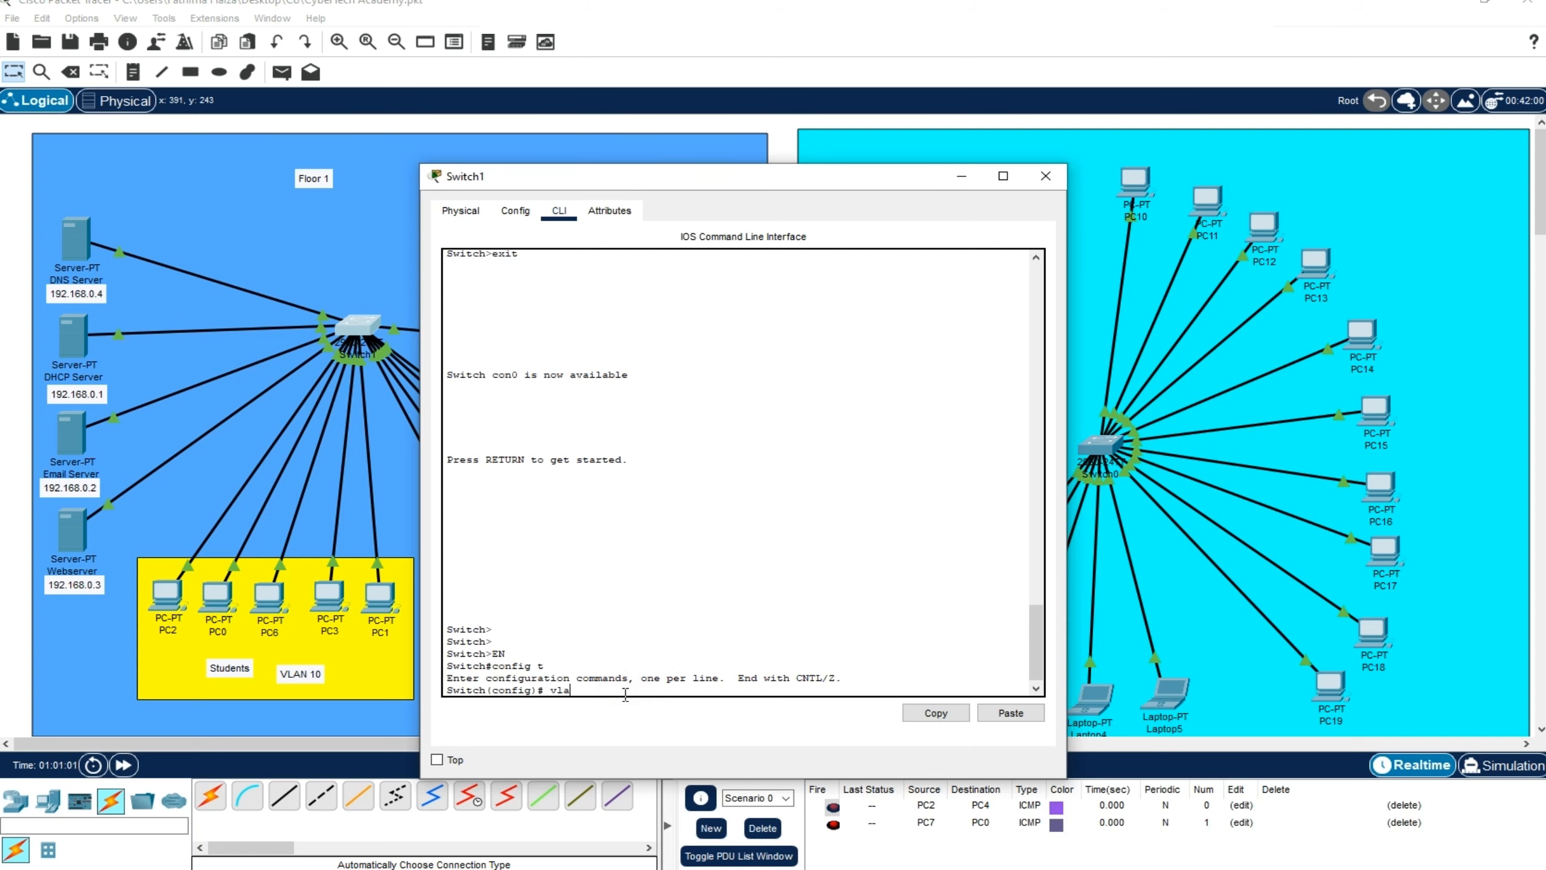
type("n")
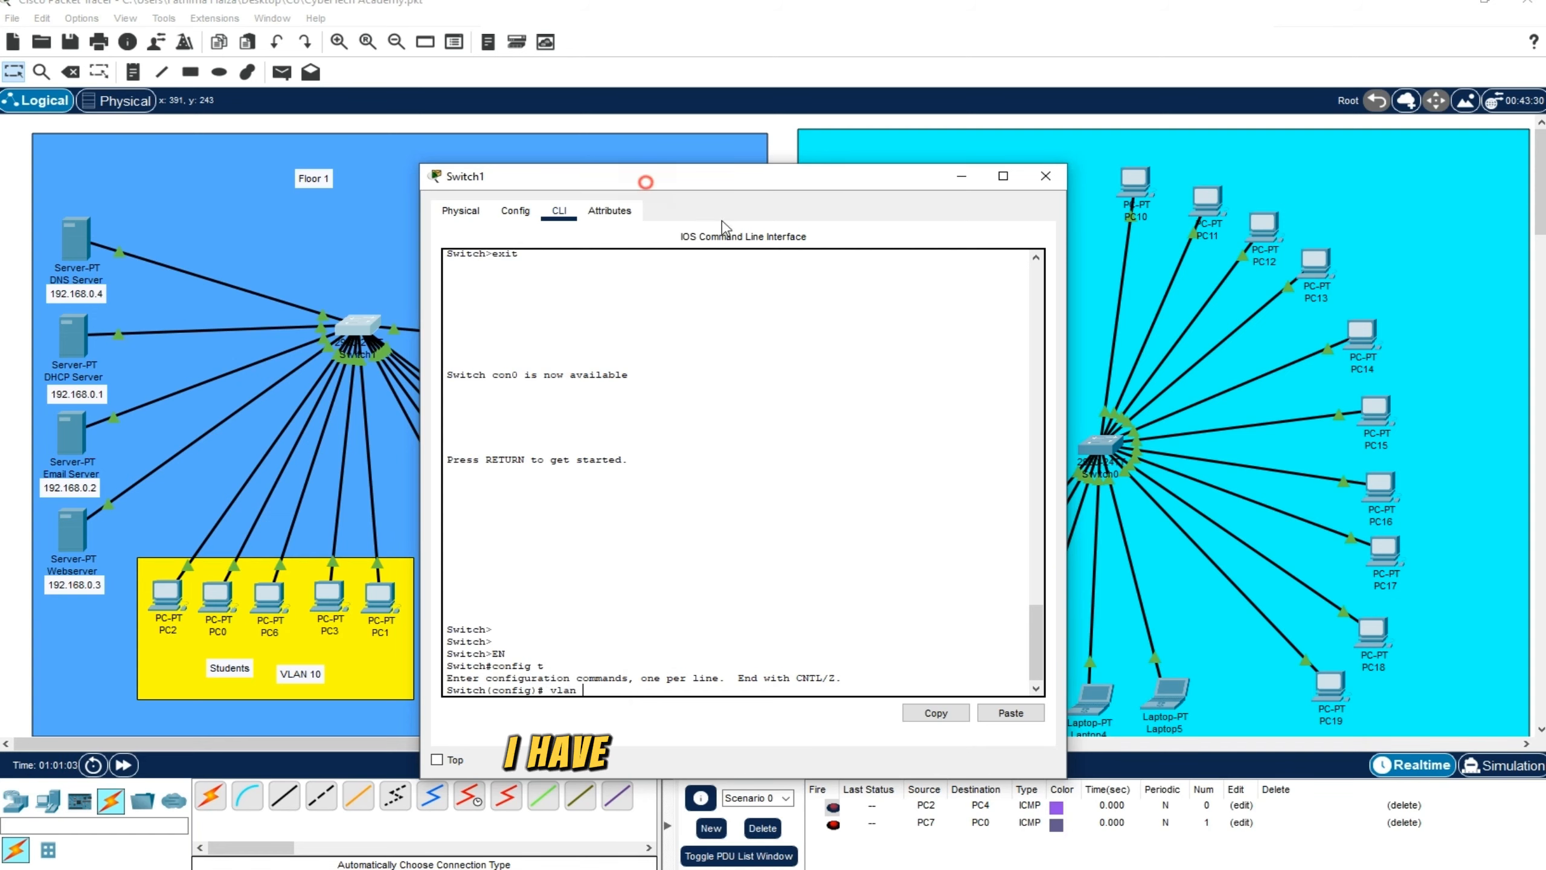
left_click_drag(644, 178, 965, 211)
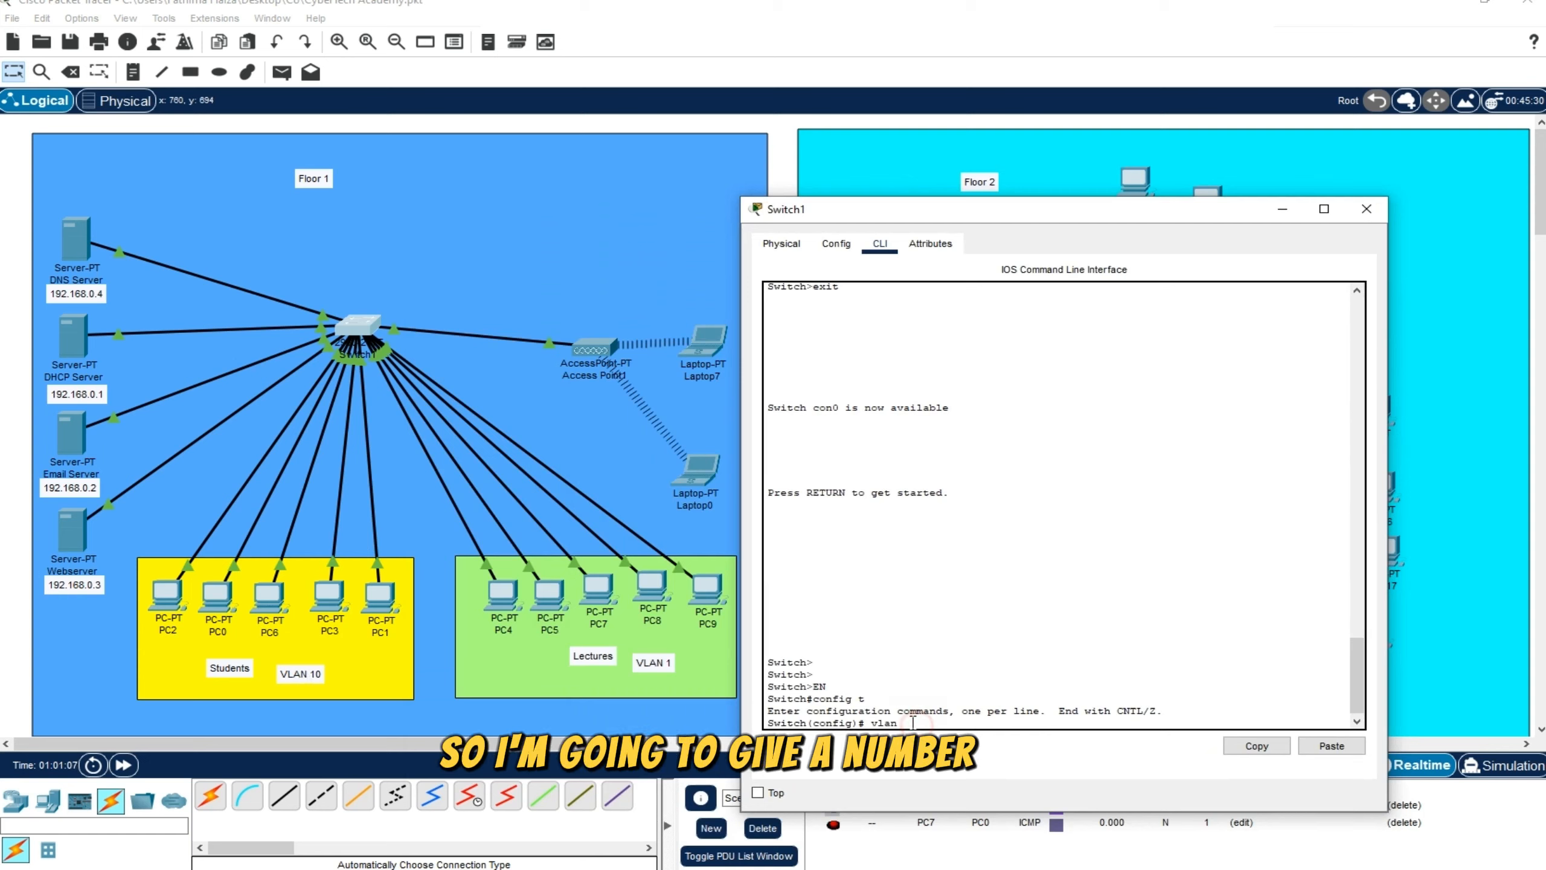
type("20")
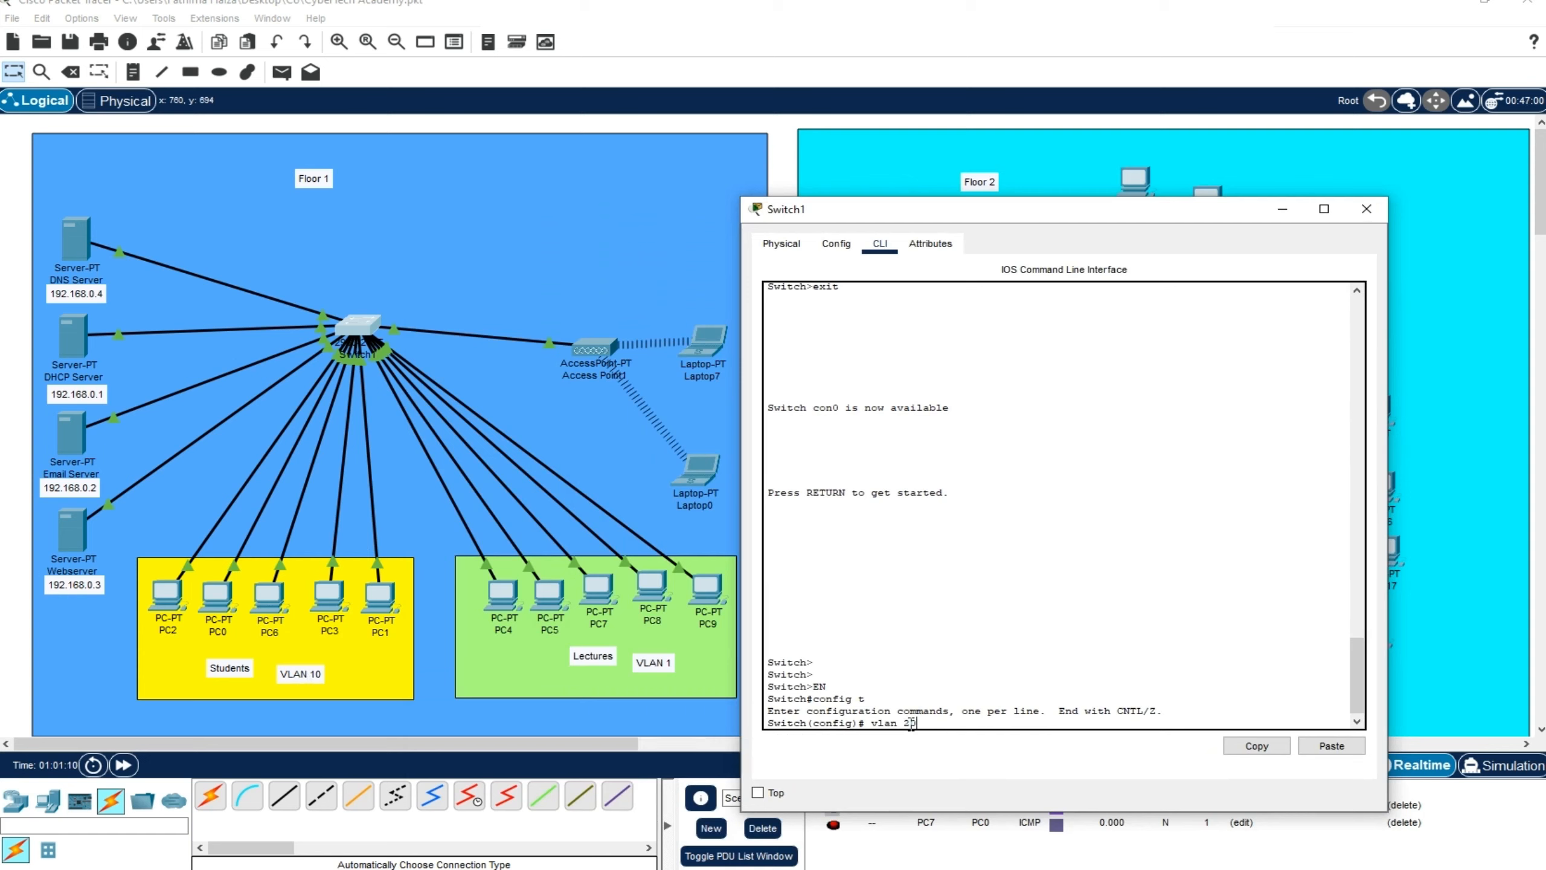
left_click_drag(870, 725, 919, 722)
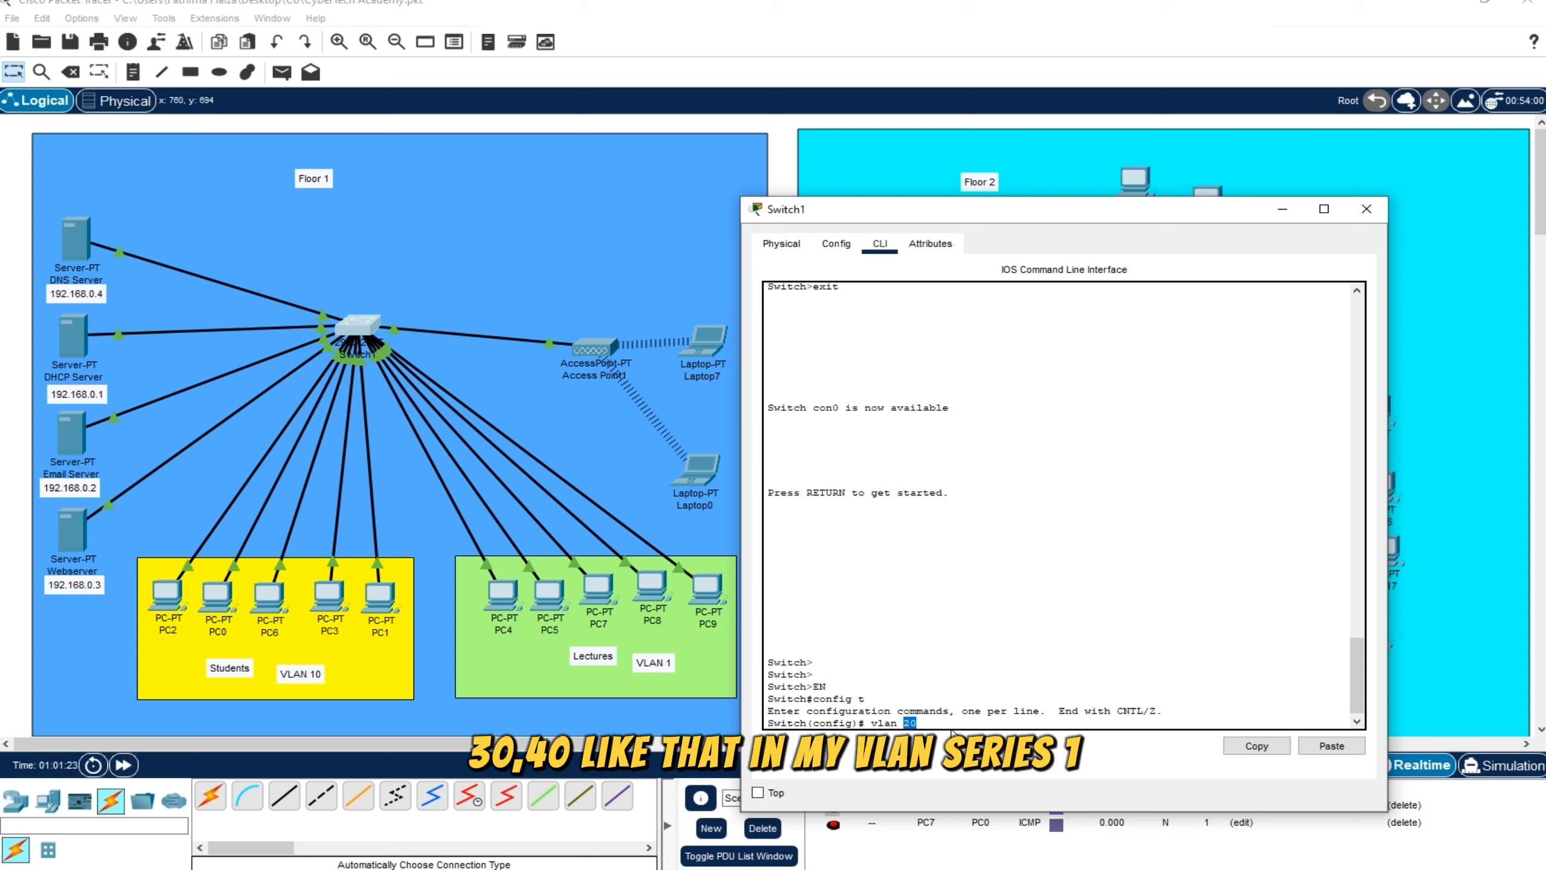
left_click(934, 723)
key("Return")
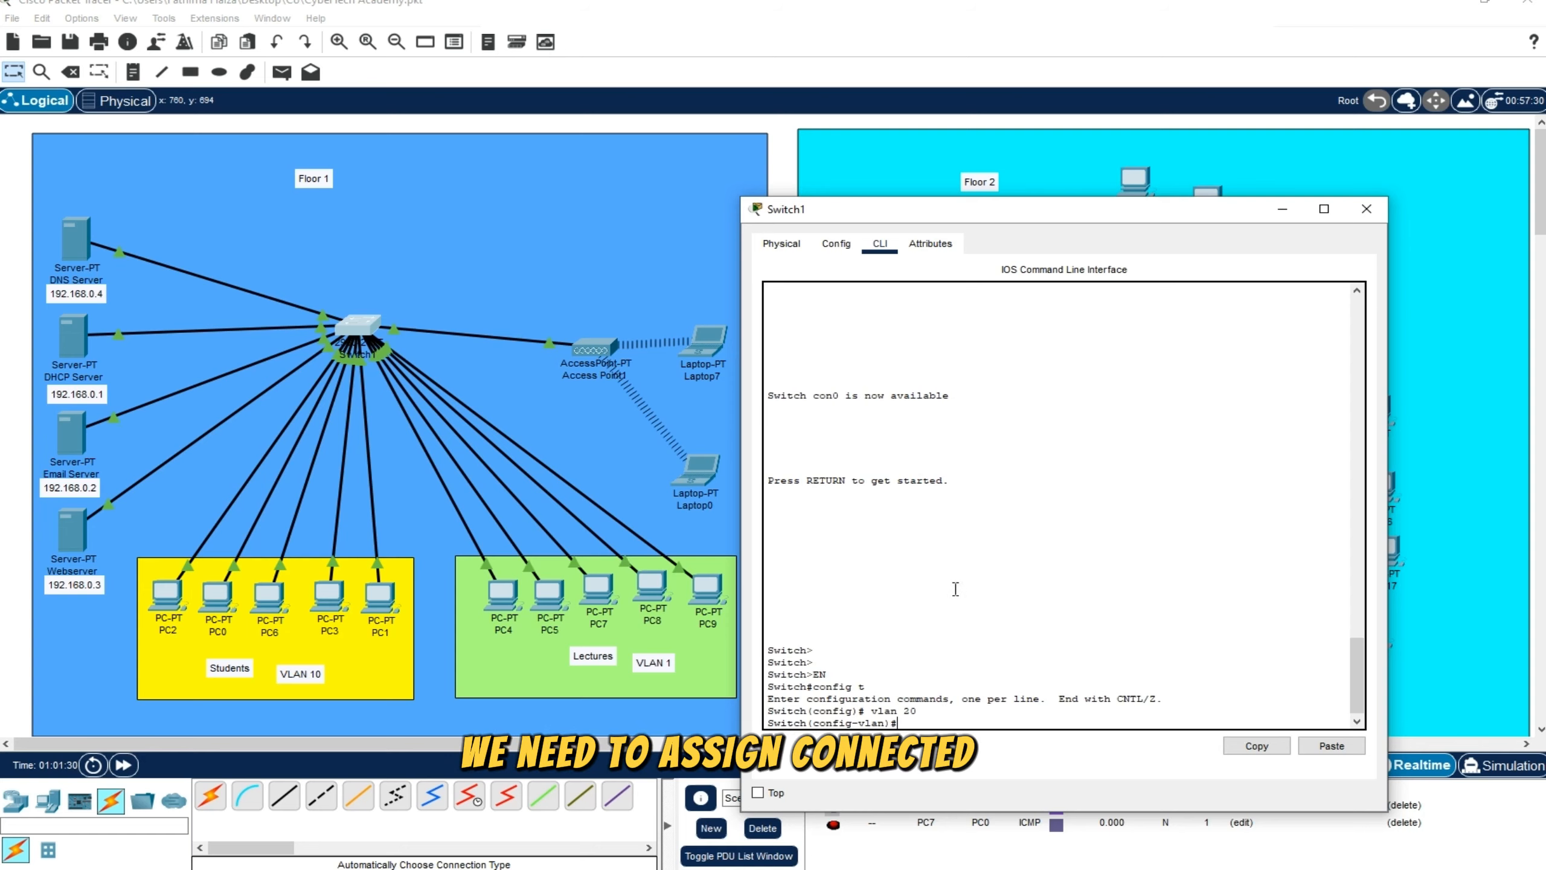
Check which Floor 1 switch port links to the access point, and return to the switch's command-line interface
left_click_drag(847, 216, 956, 219)
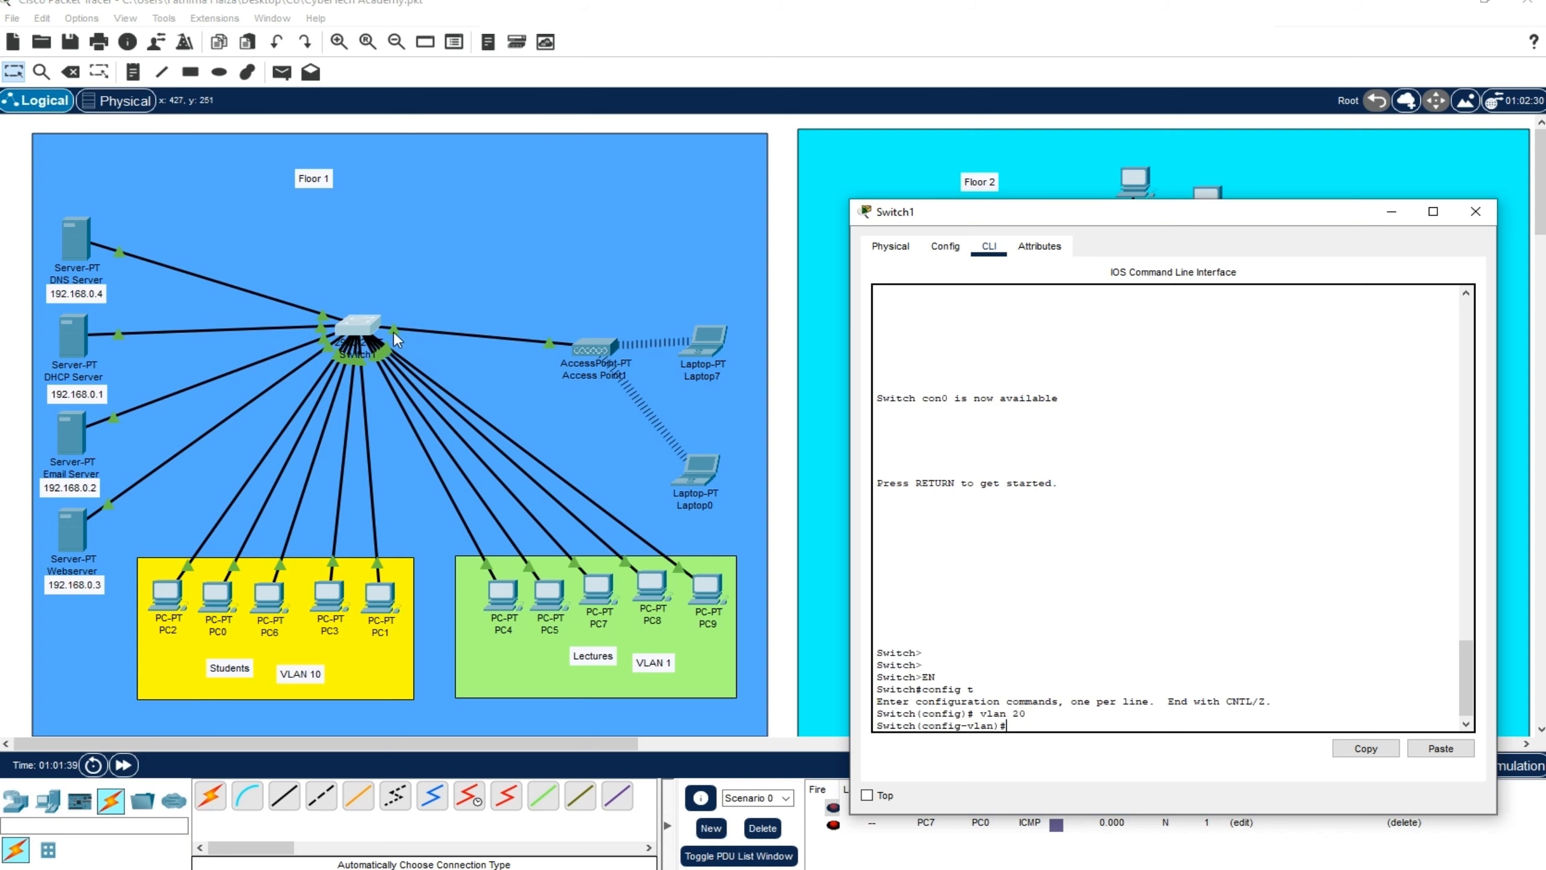
left_click(781, 310)
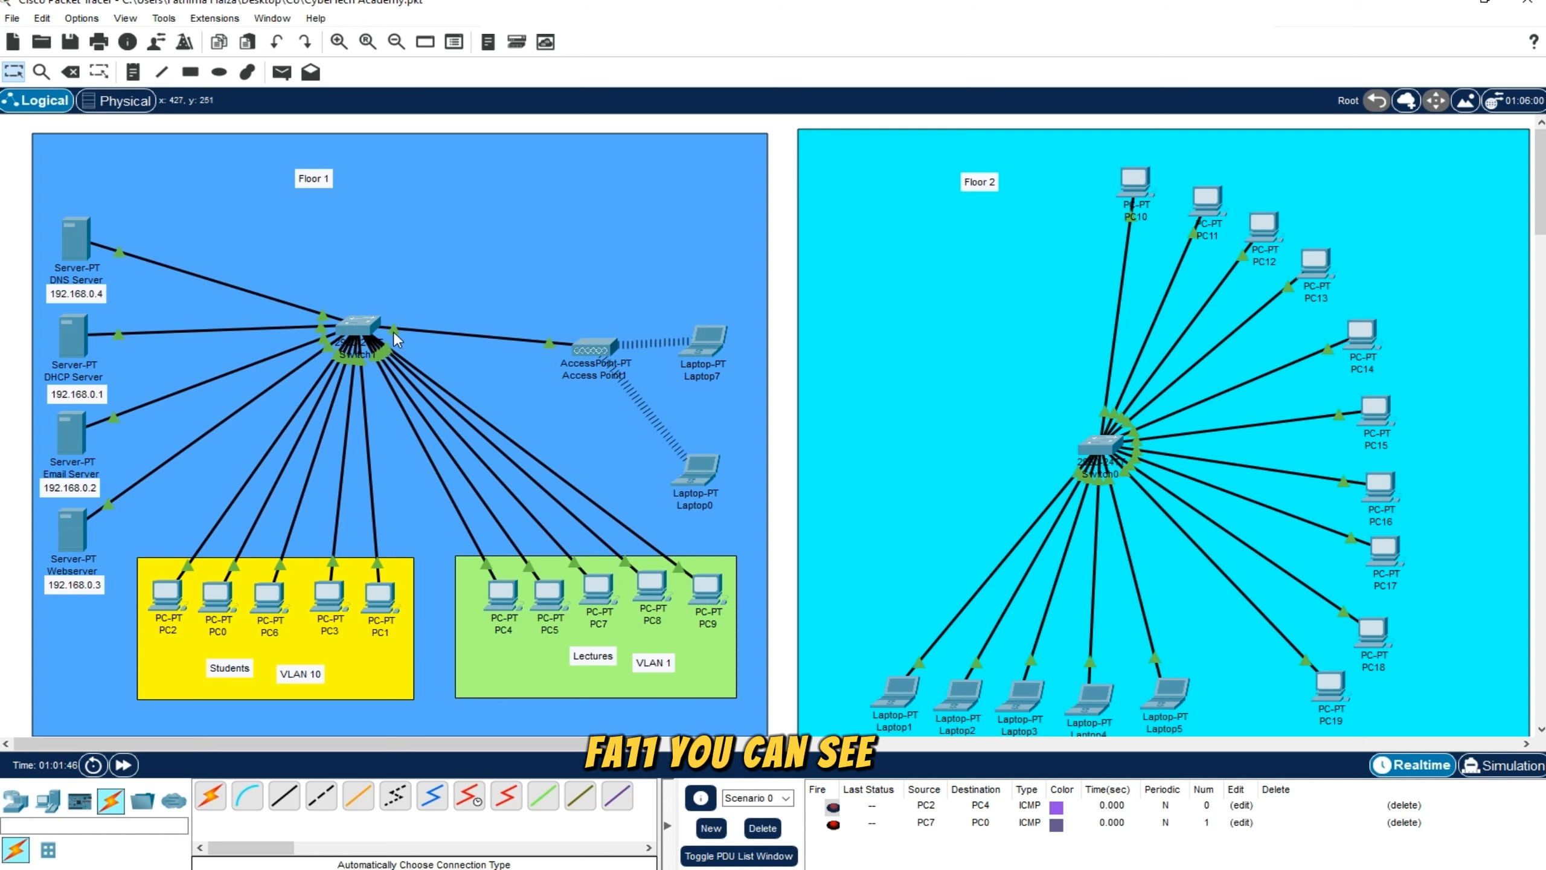
mouse_move(627, 865)
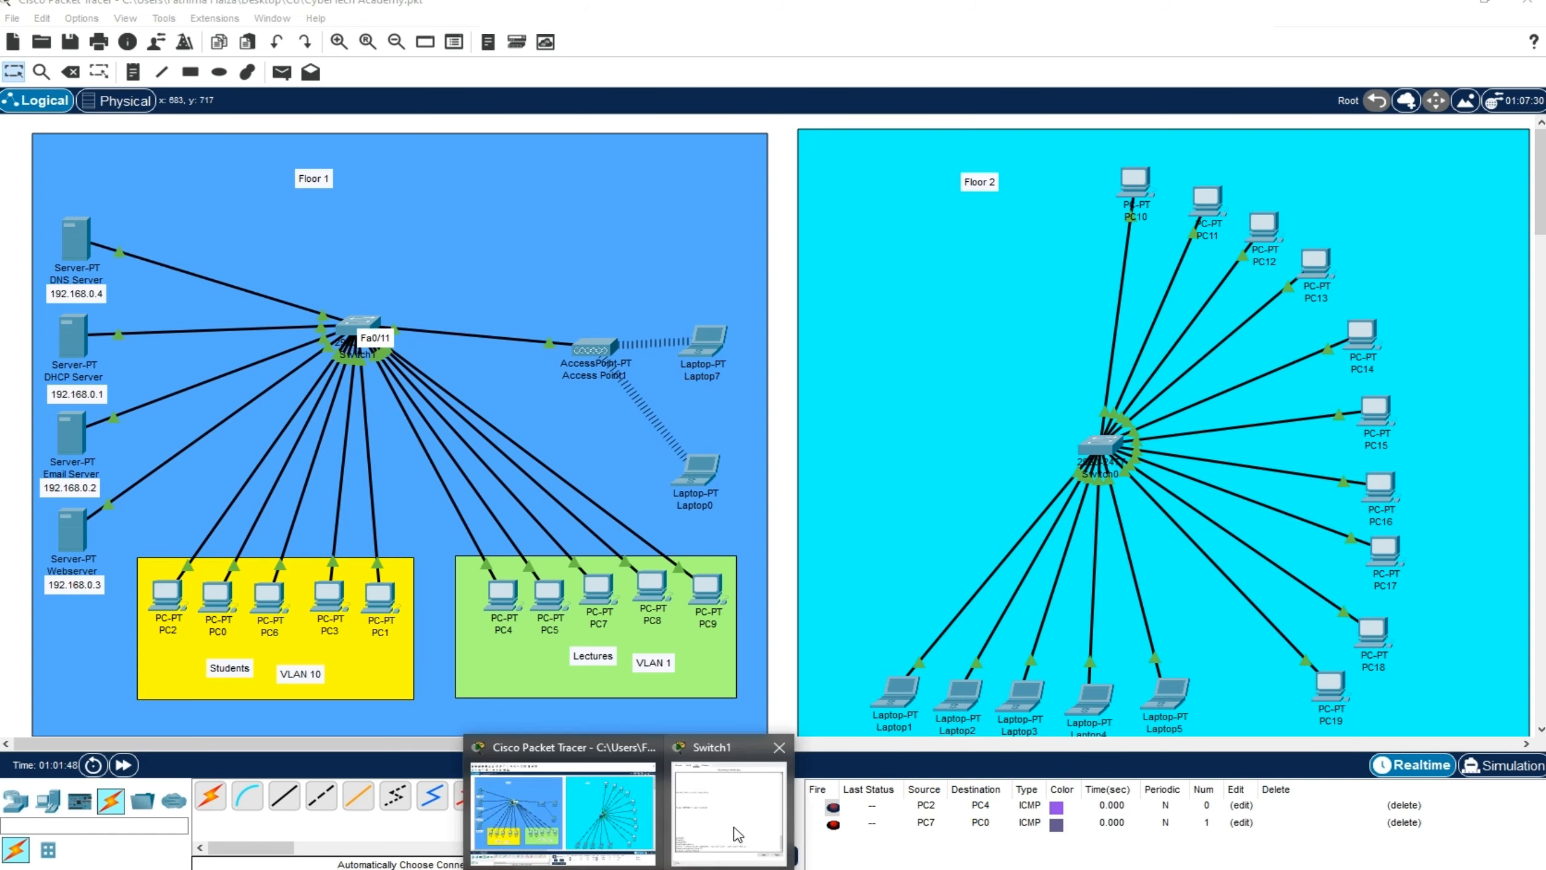
left_click(711, 798)
left_click_drag(1062, 226, 689, 238)
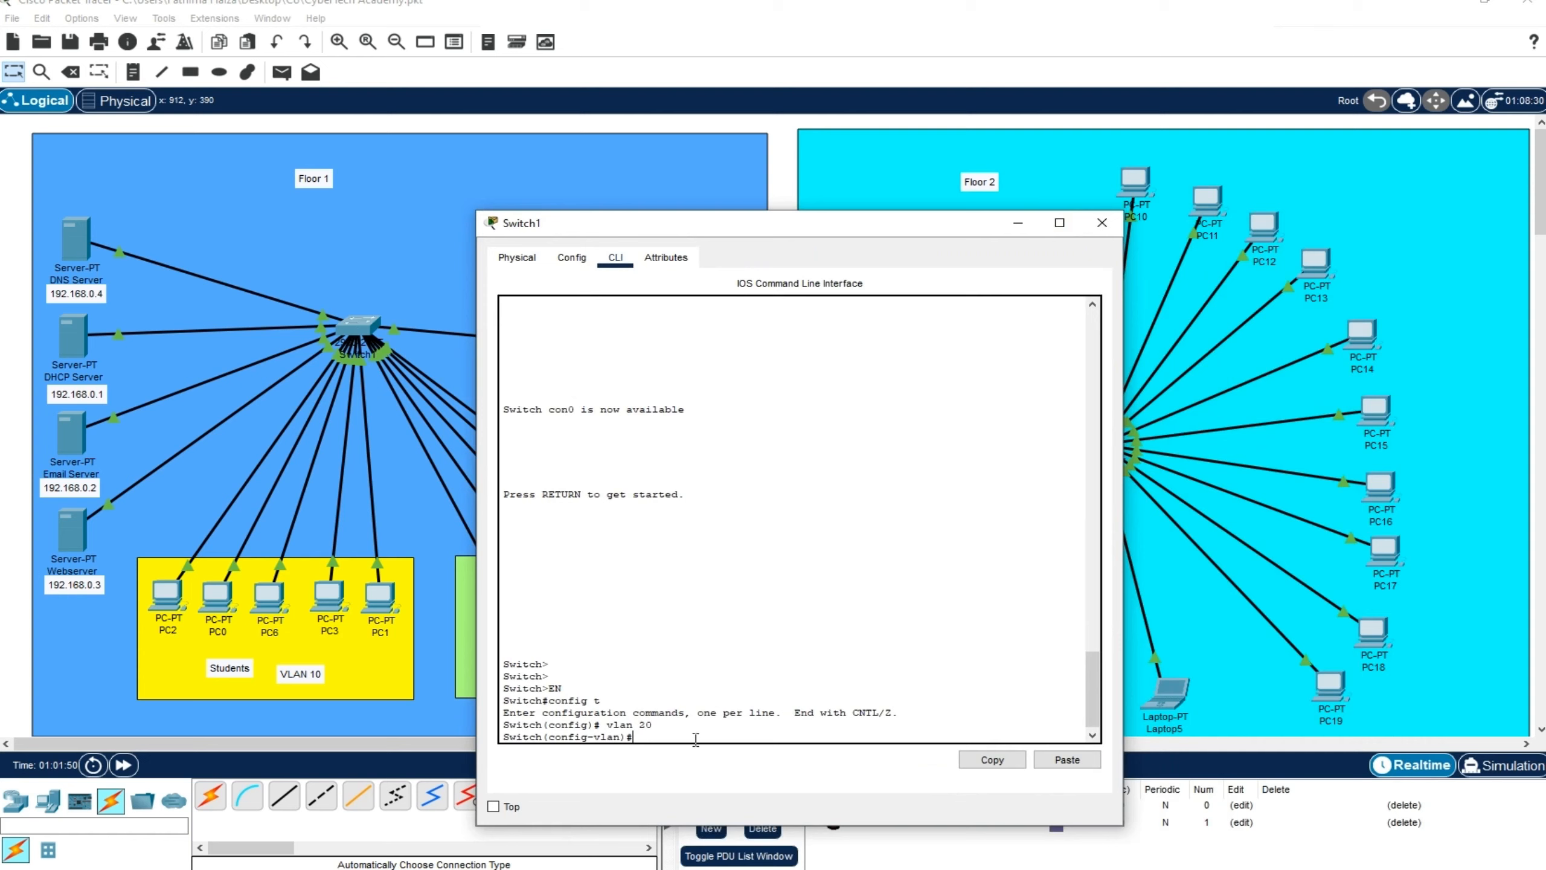
Enter interface range configuration for the access point's port with int range fa 0/11
type("int range fa 0/11")
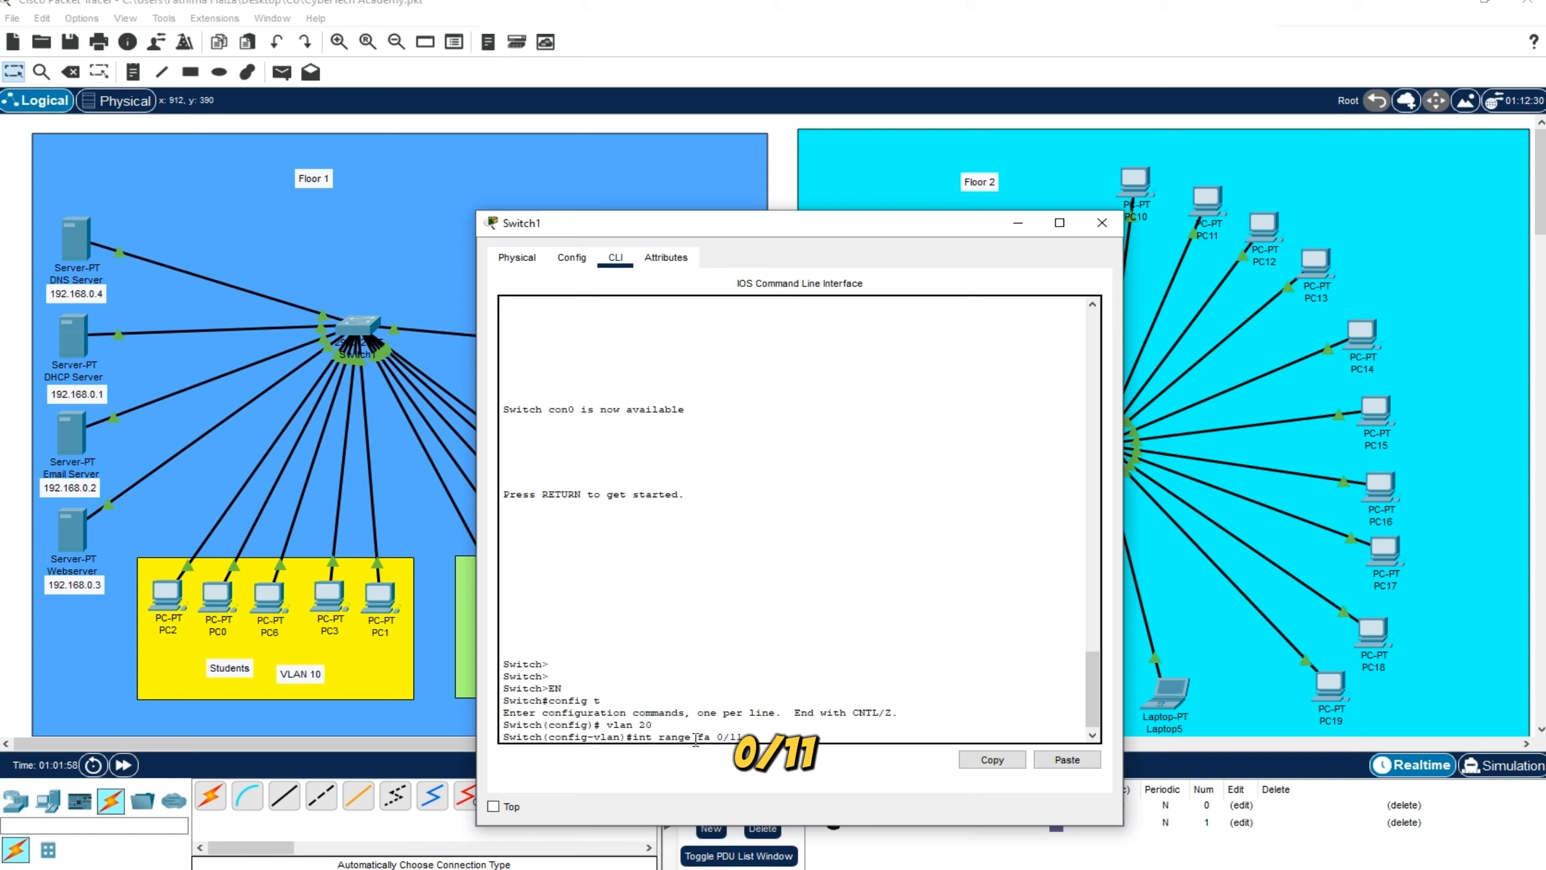
left_click(650, 737)
left_click_drag(652, 737, 720, 733)
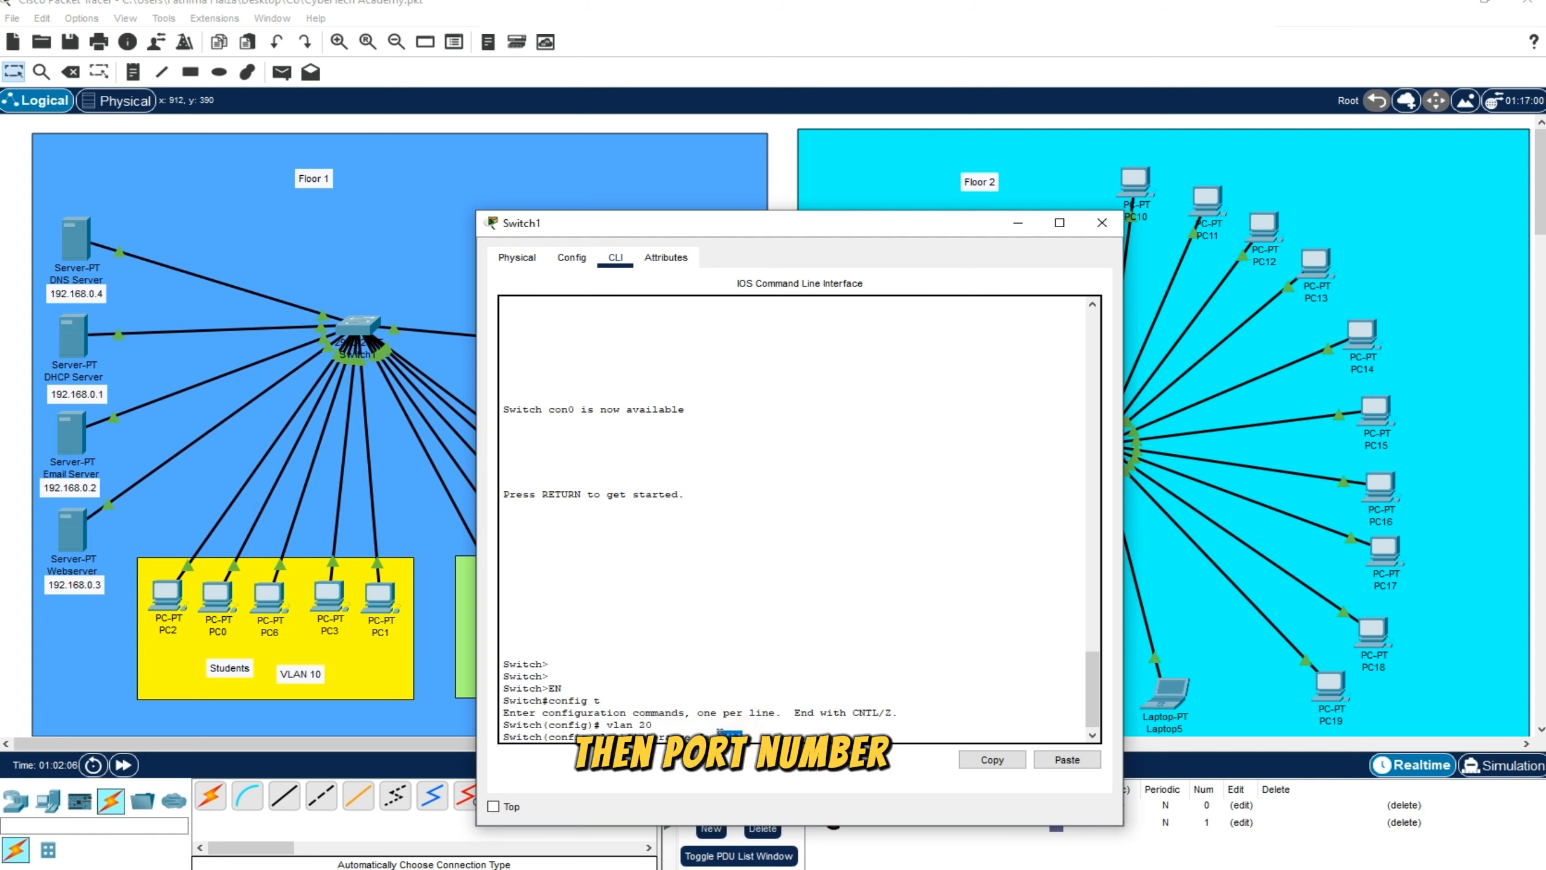
left_click(853, 731)
key("Return")
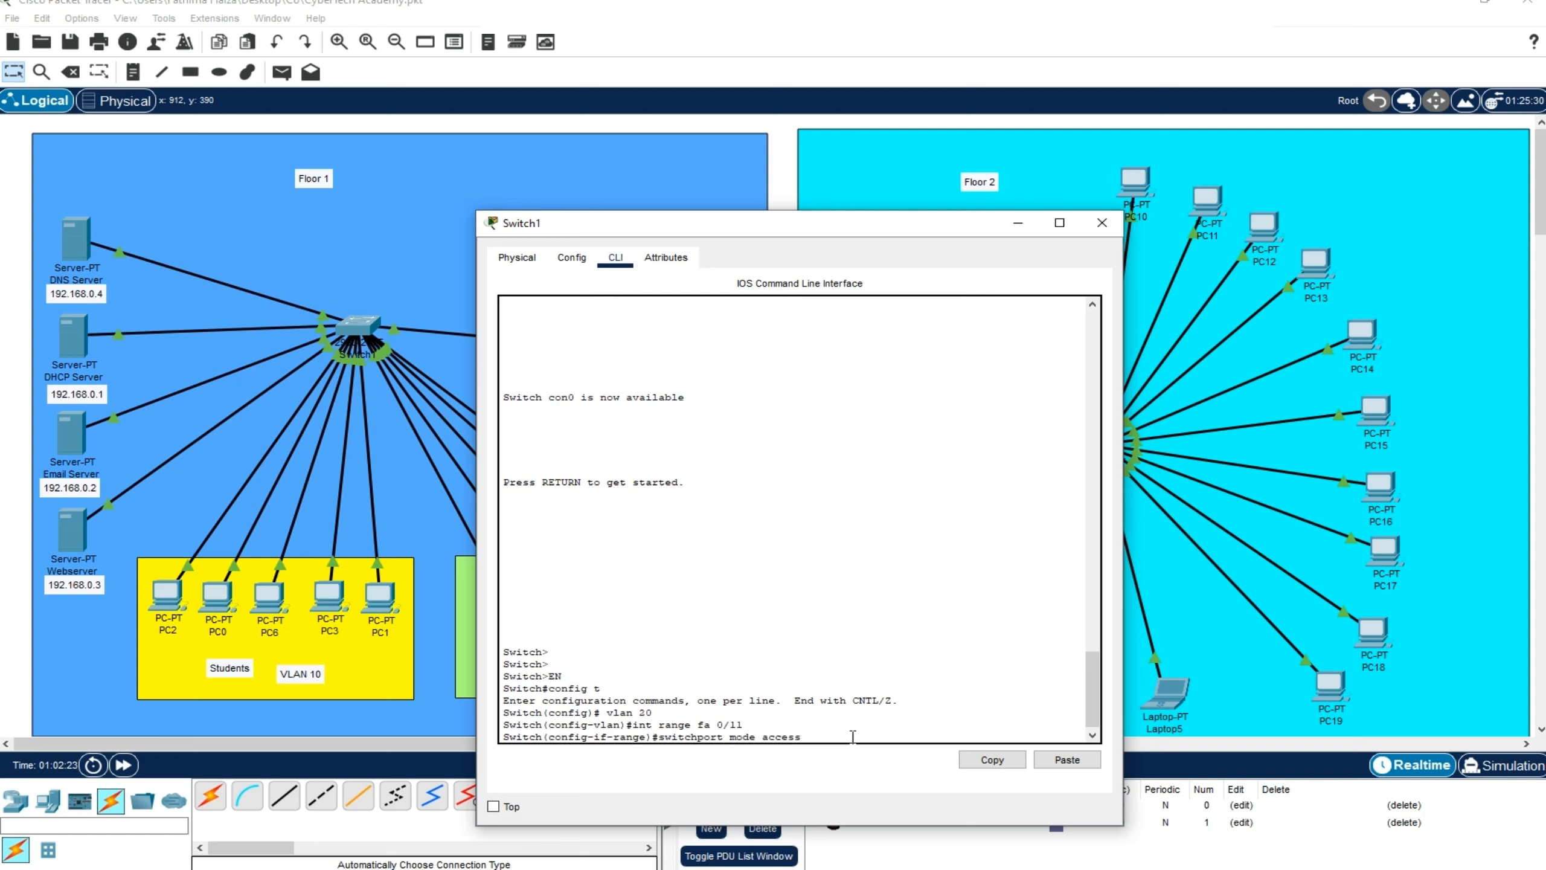
Set port Fa0/11 to access mode with switchport mode access and assign it to VLAN 20 with switchport access vlan 20
key("Return")
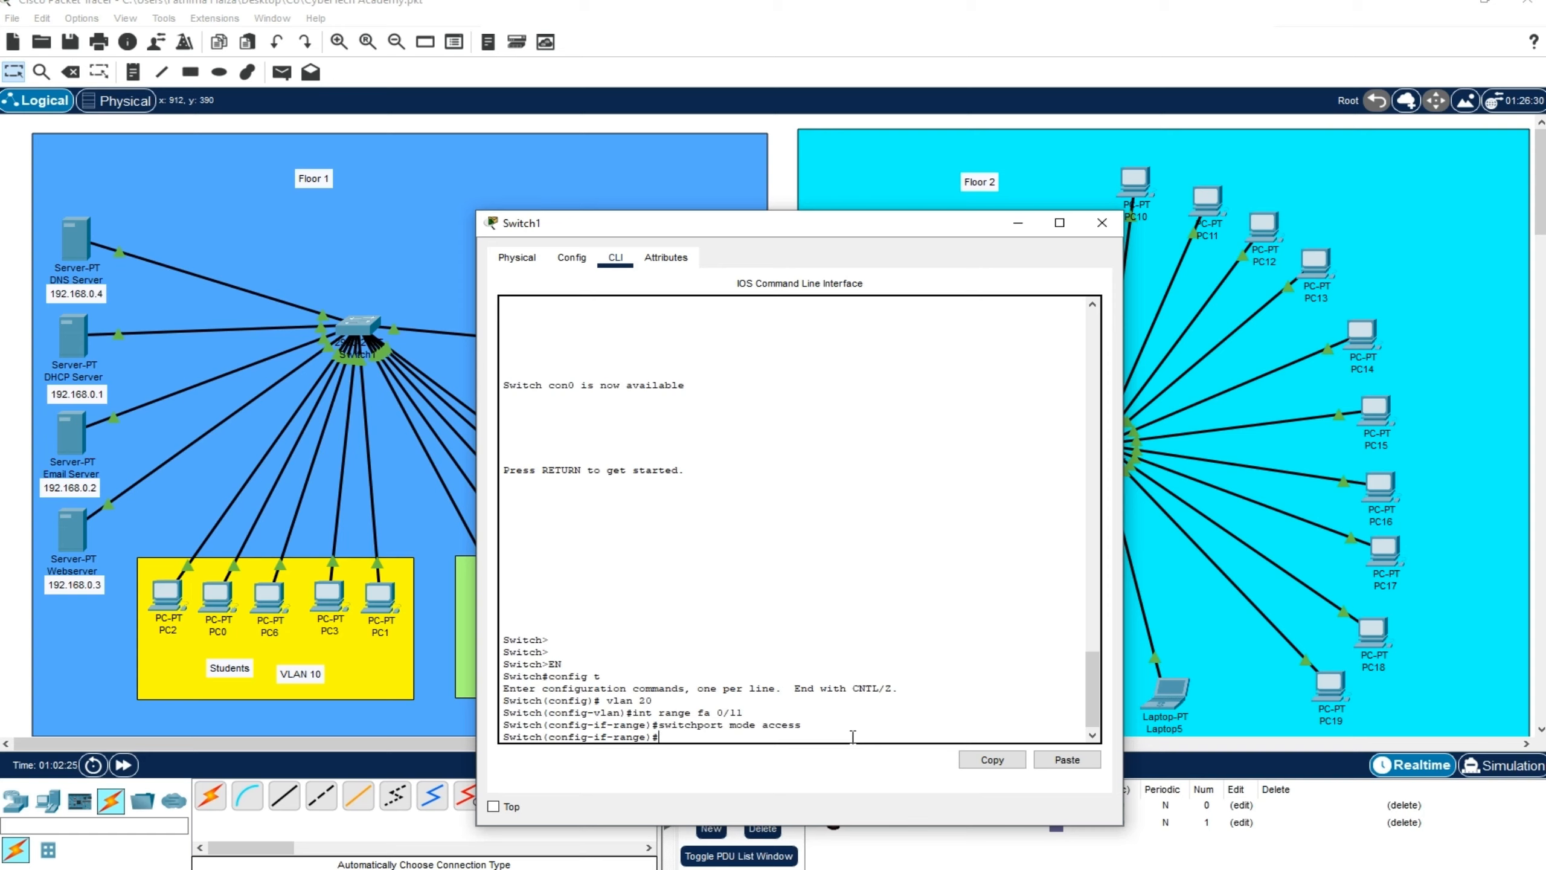
type("switchport access vl")
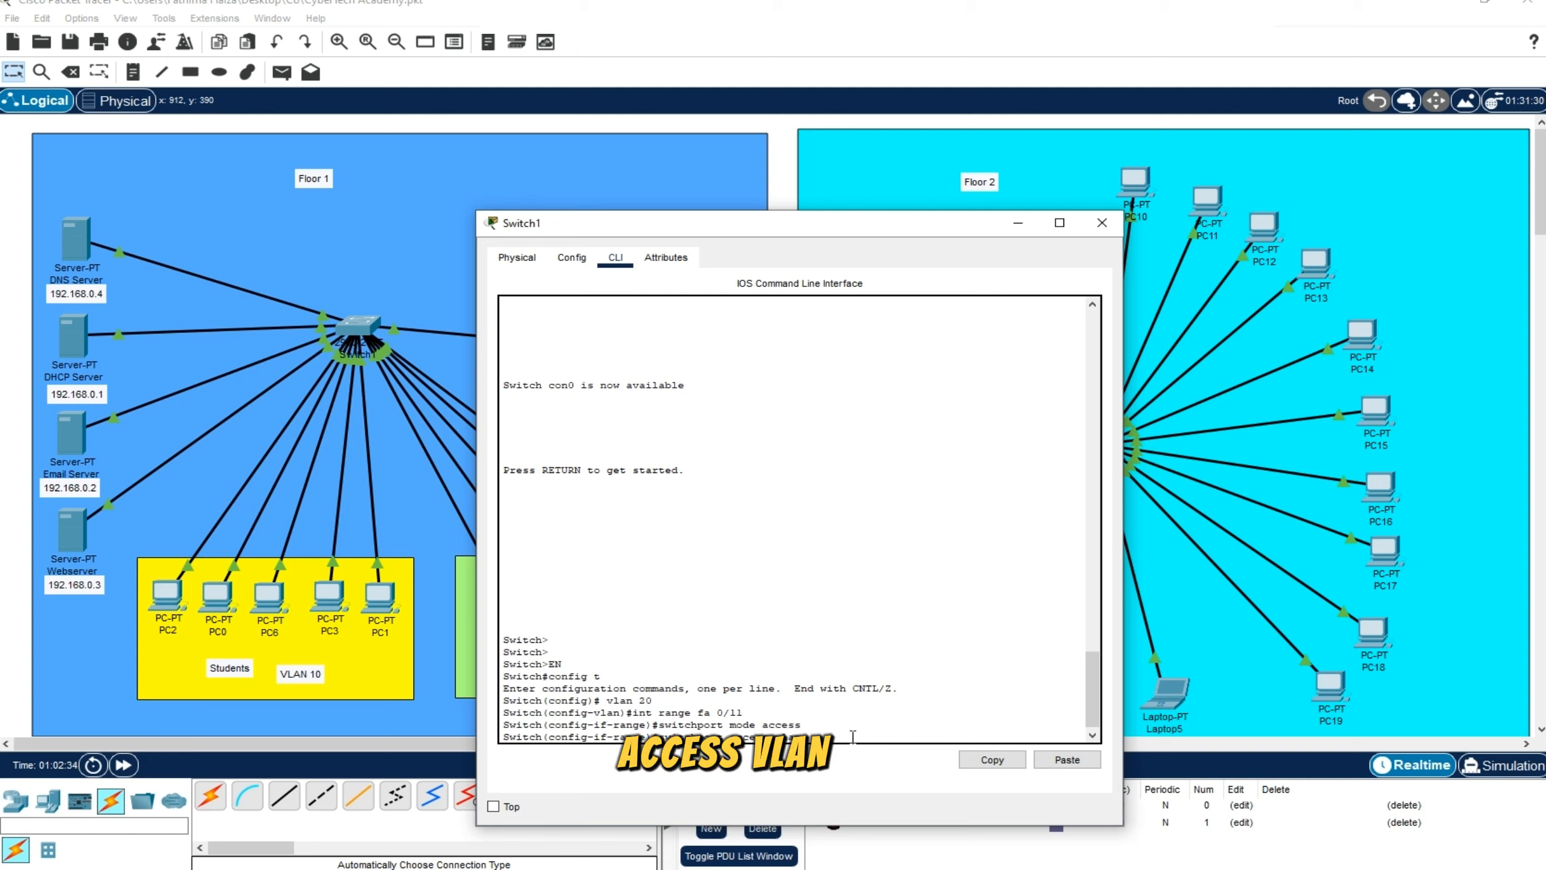
type("an 20")
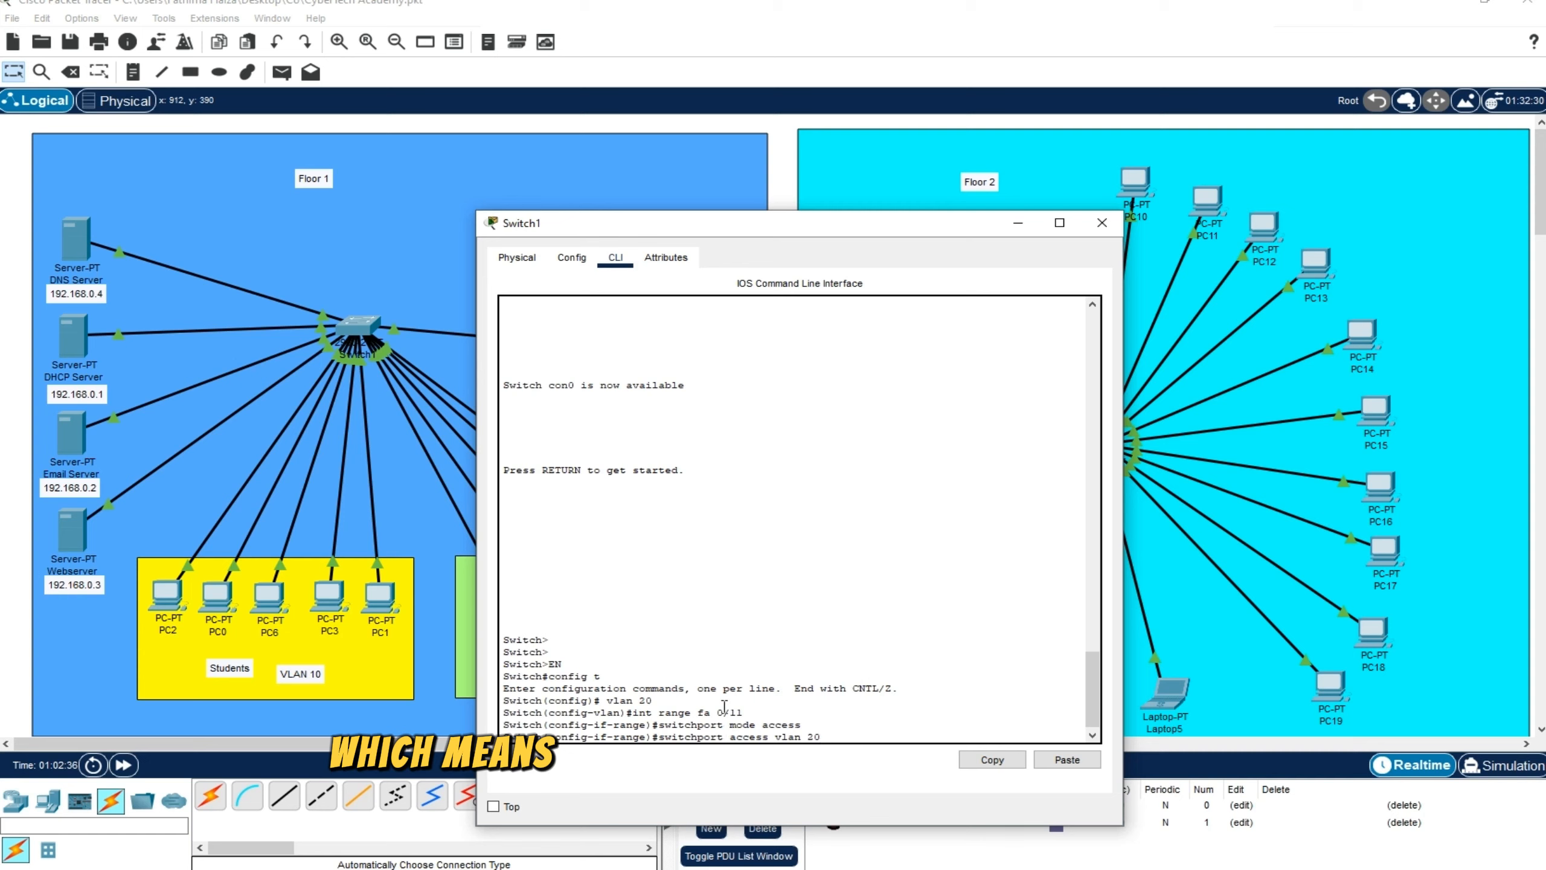
mouse_move(725, 738)
left_mouse_down()
mouse_move(660, 737)
mouse_move(722, 713)
mouse_move(750, 713)
mouse_move(749, 737)
mouse_move(822, 732)
left_mouse_up()
left_click(752, 713)
left_click(830, 727)
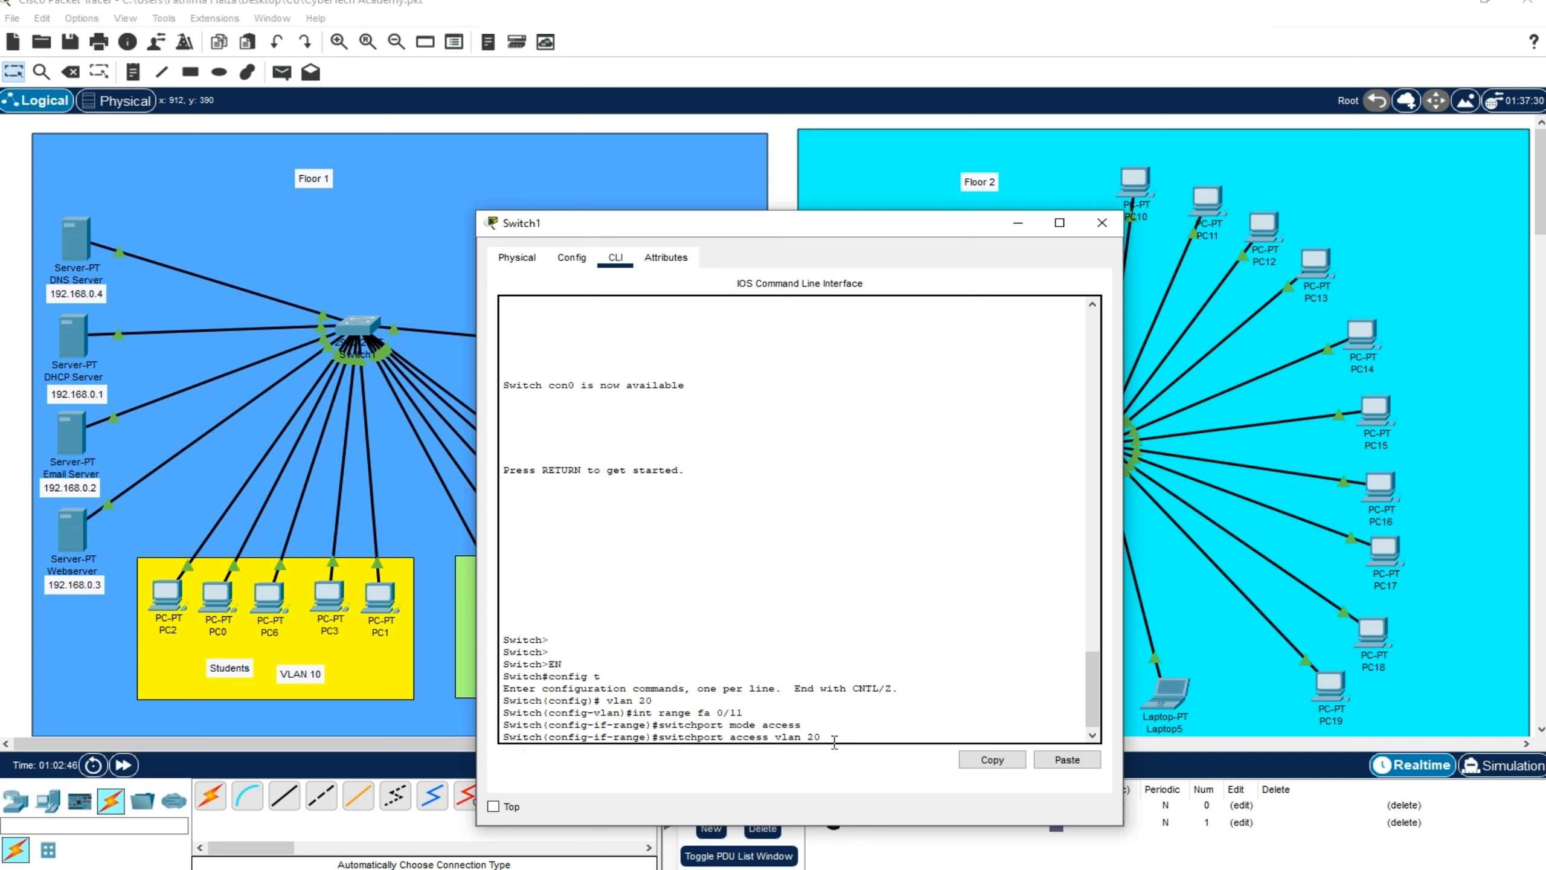
key("Return")
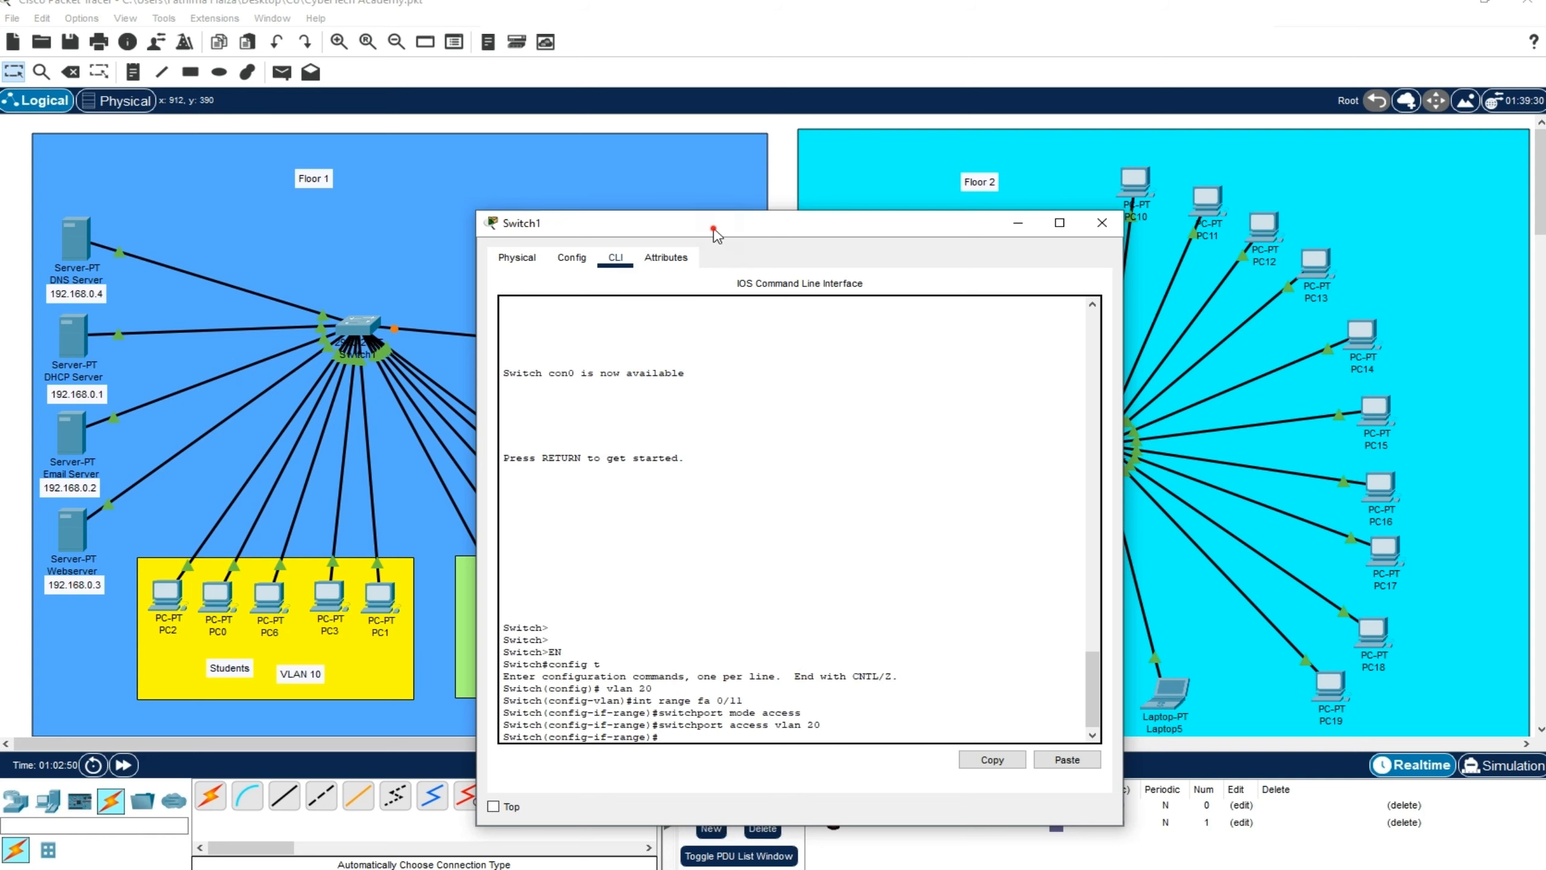
Exit interface and global configuration modes to get back to the switch's privileged mode
left_click_drag(709, 226, 674, 118)
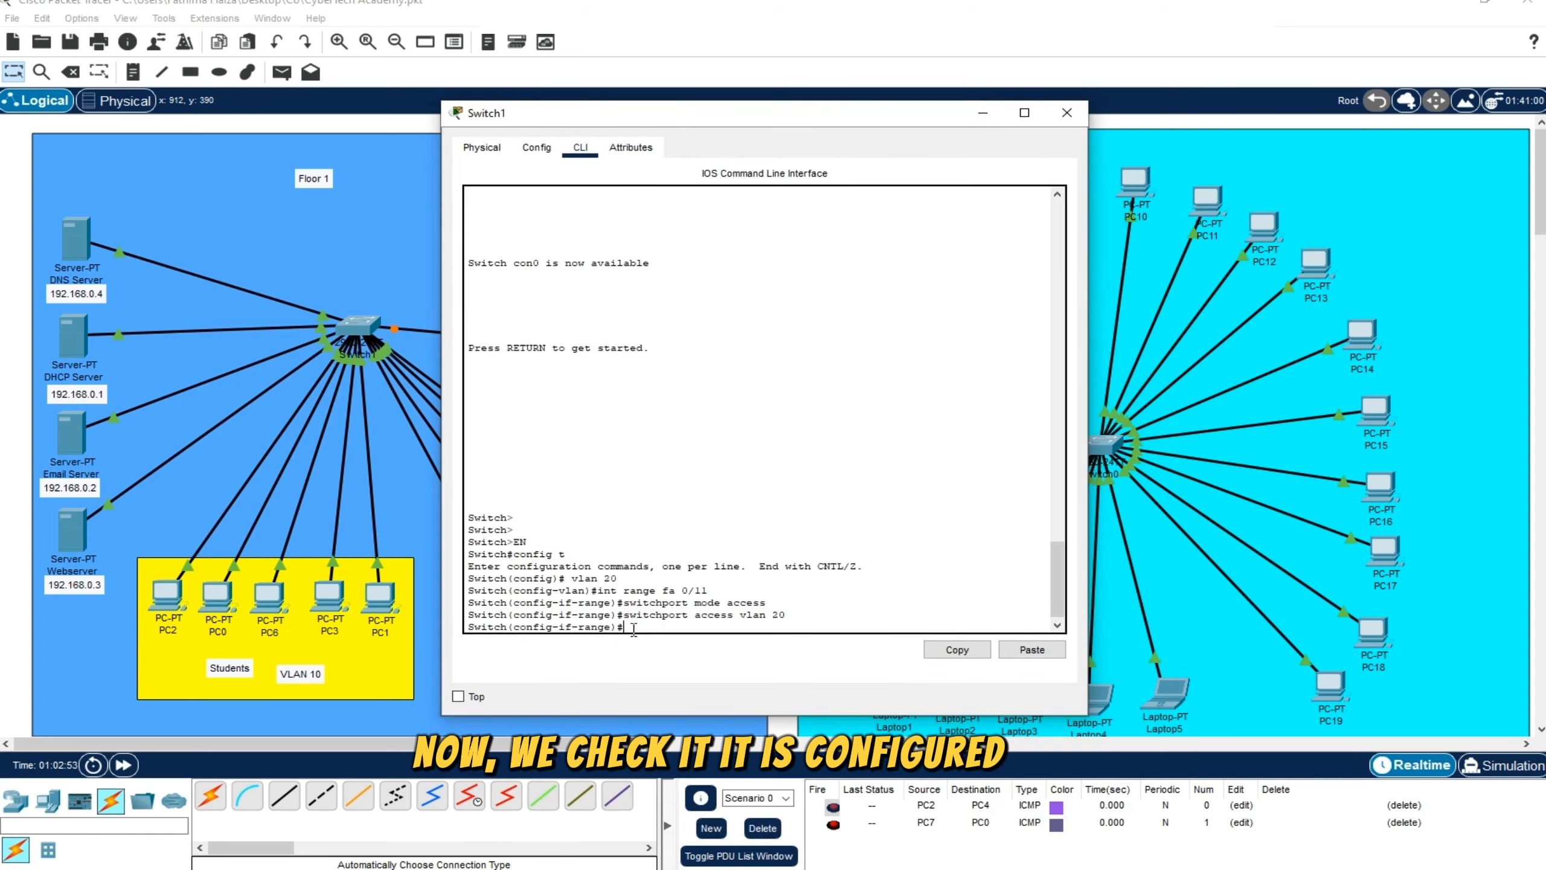
type("exit")
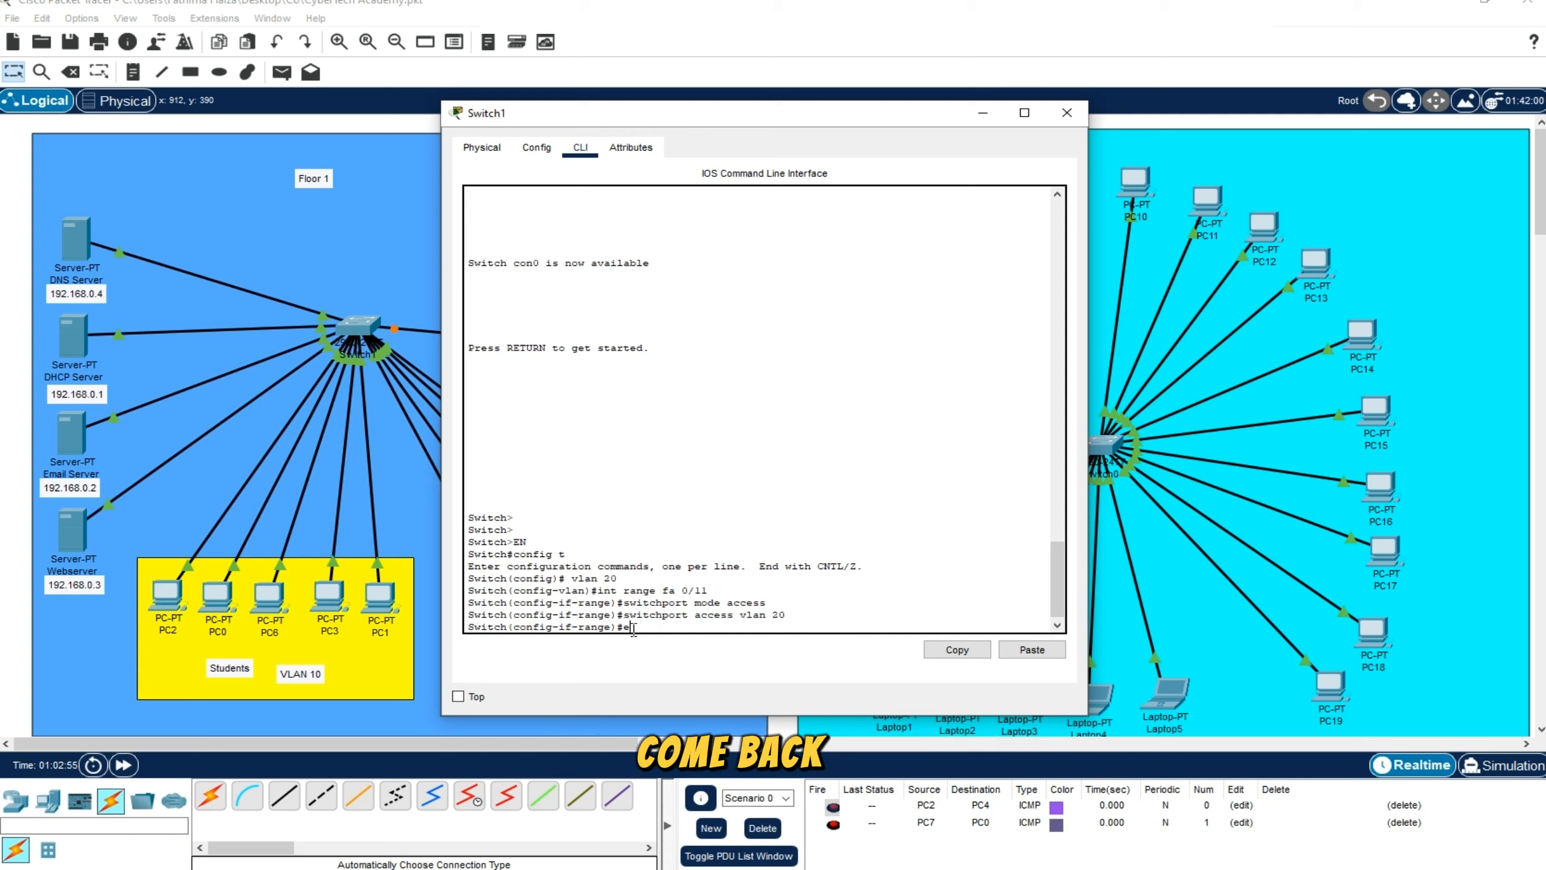
key("Return")
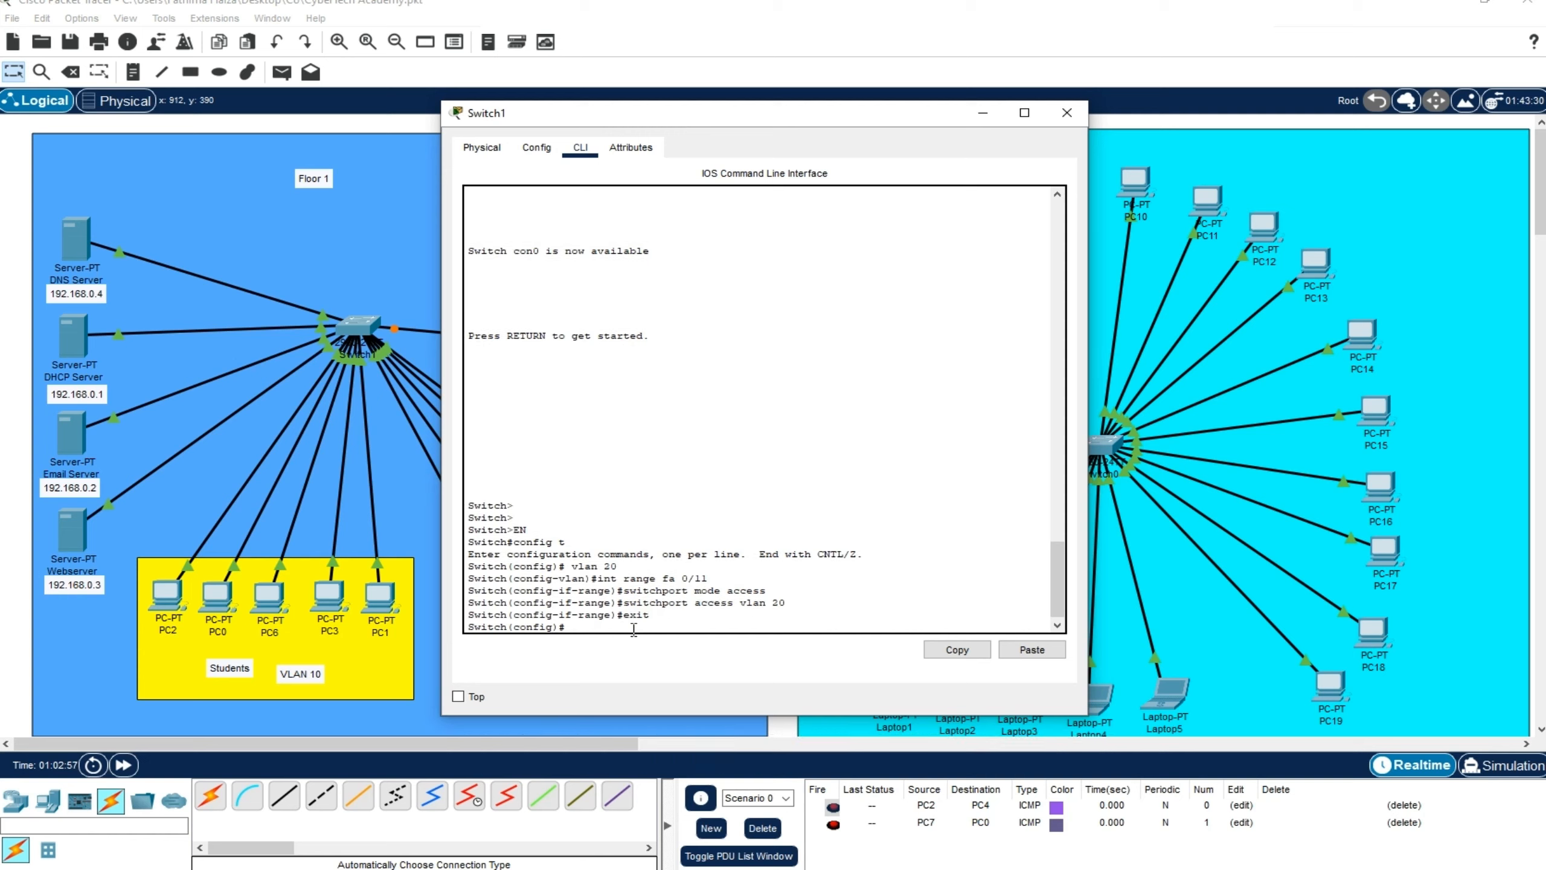
type("exit")
key("Return")
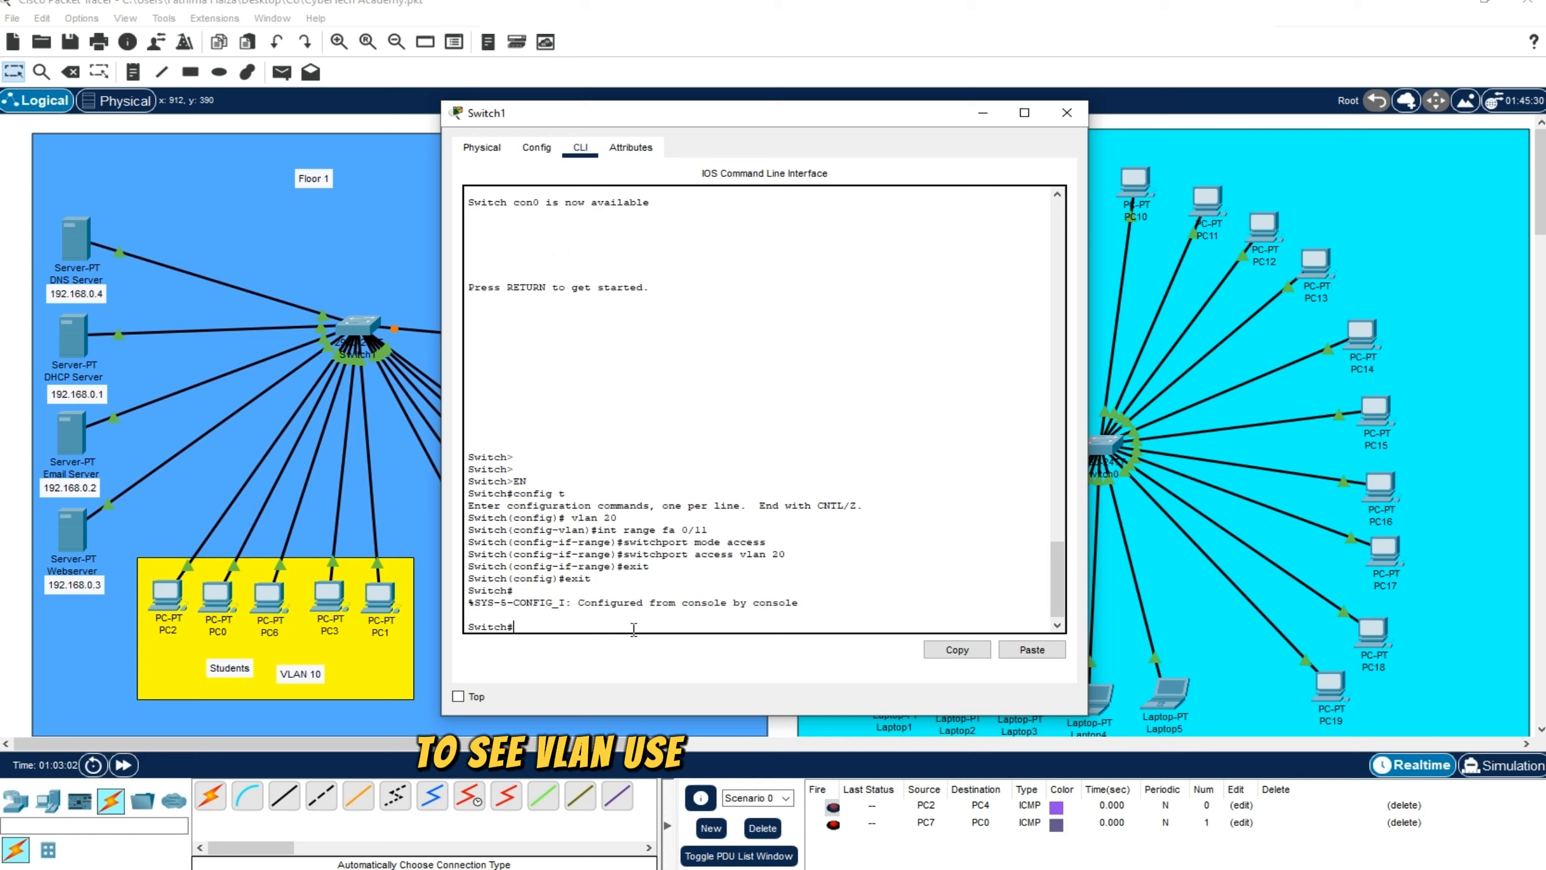
Run show vlan and examine the ID, name and assigned port of VLAN 20, paging through to the end of the listing
type("show vla")
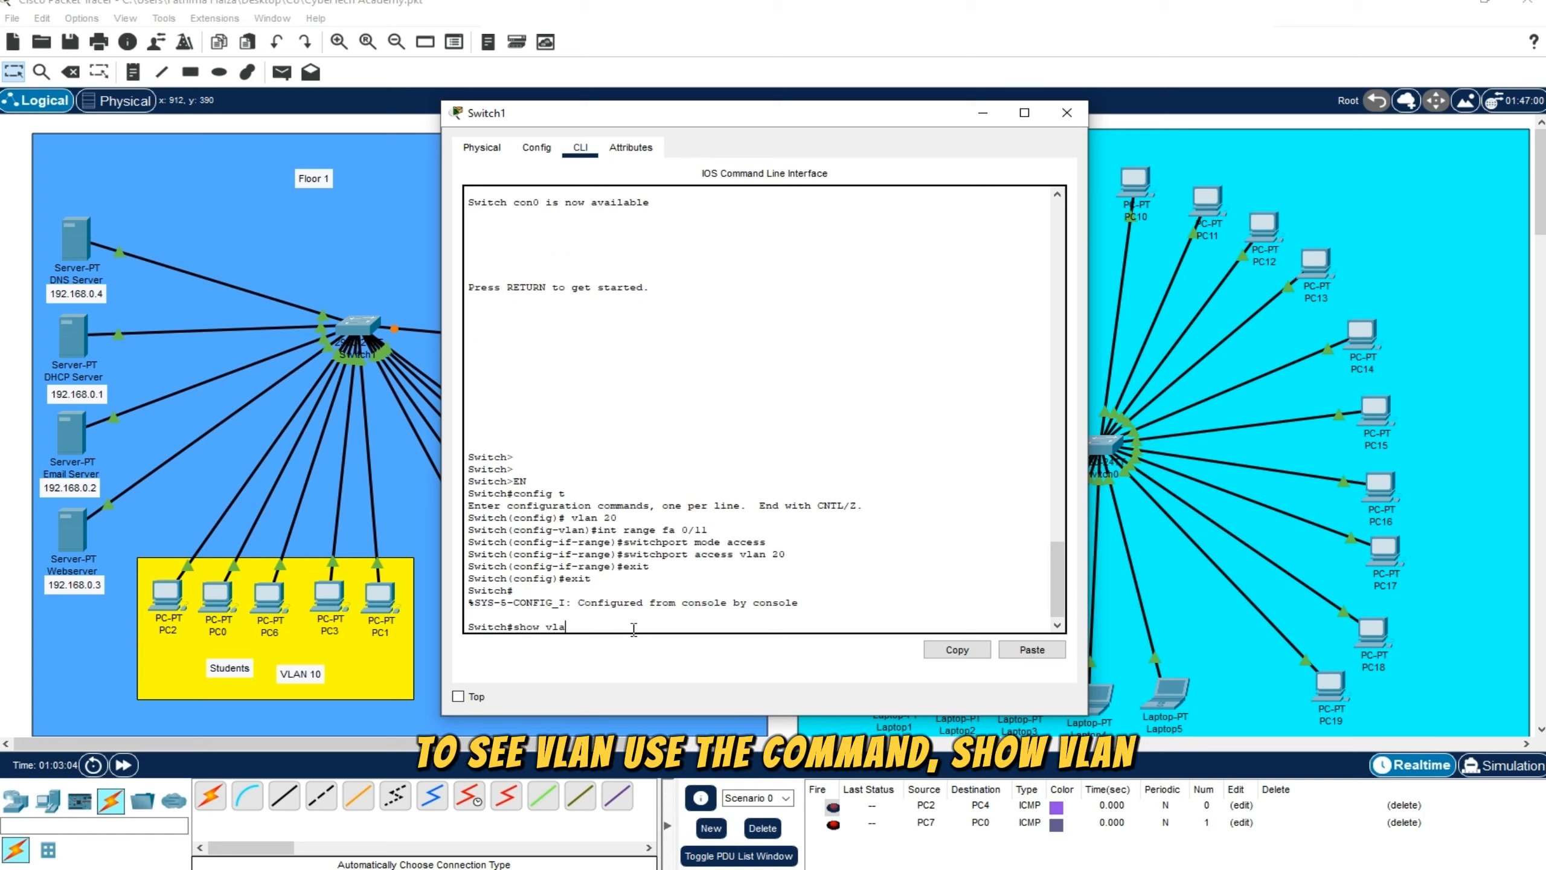
type("n")
key("Return")
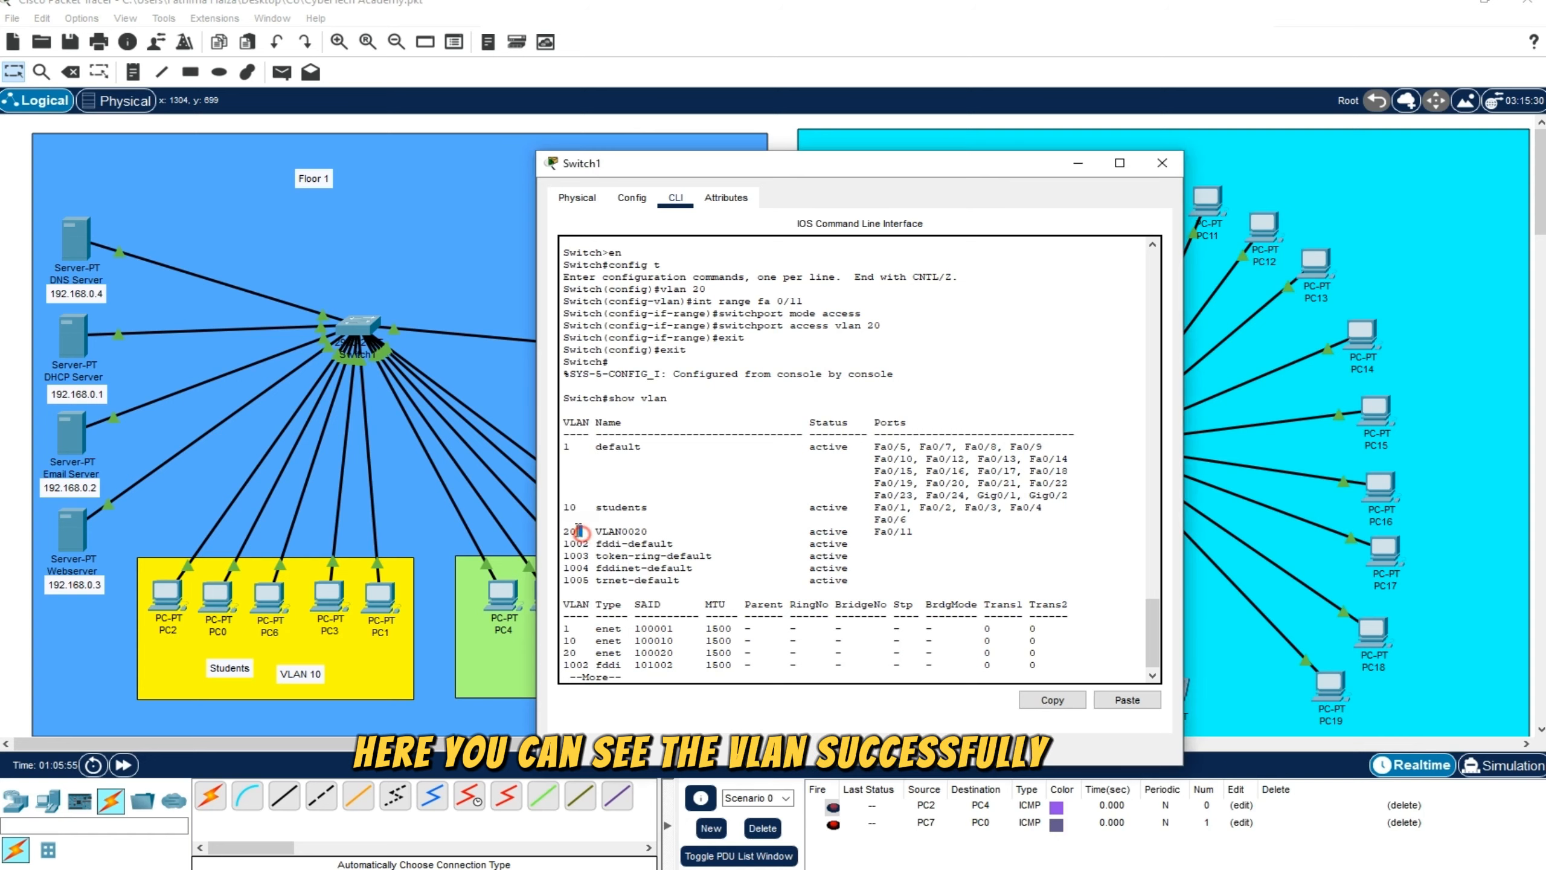
left_click_drag(586, 536, 561, 528)
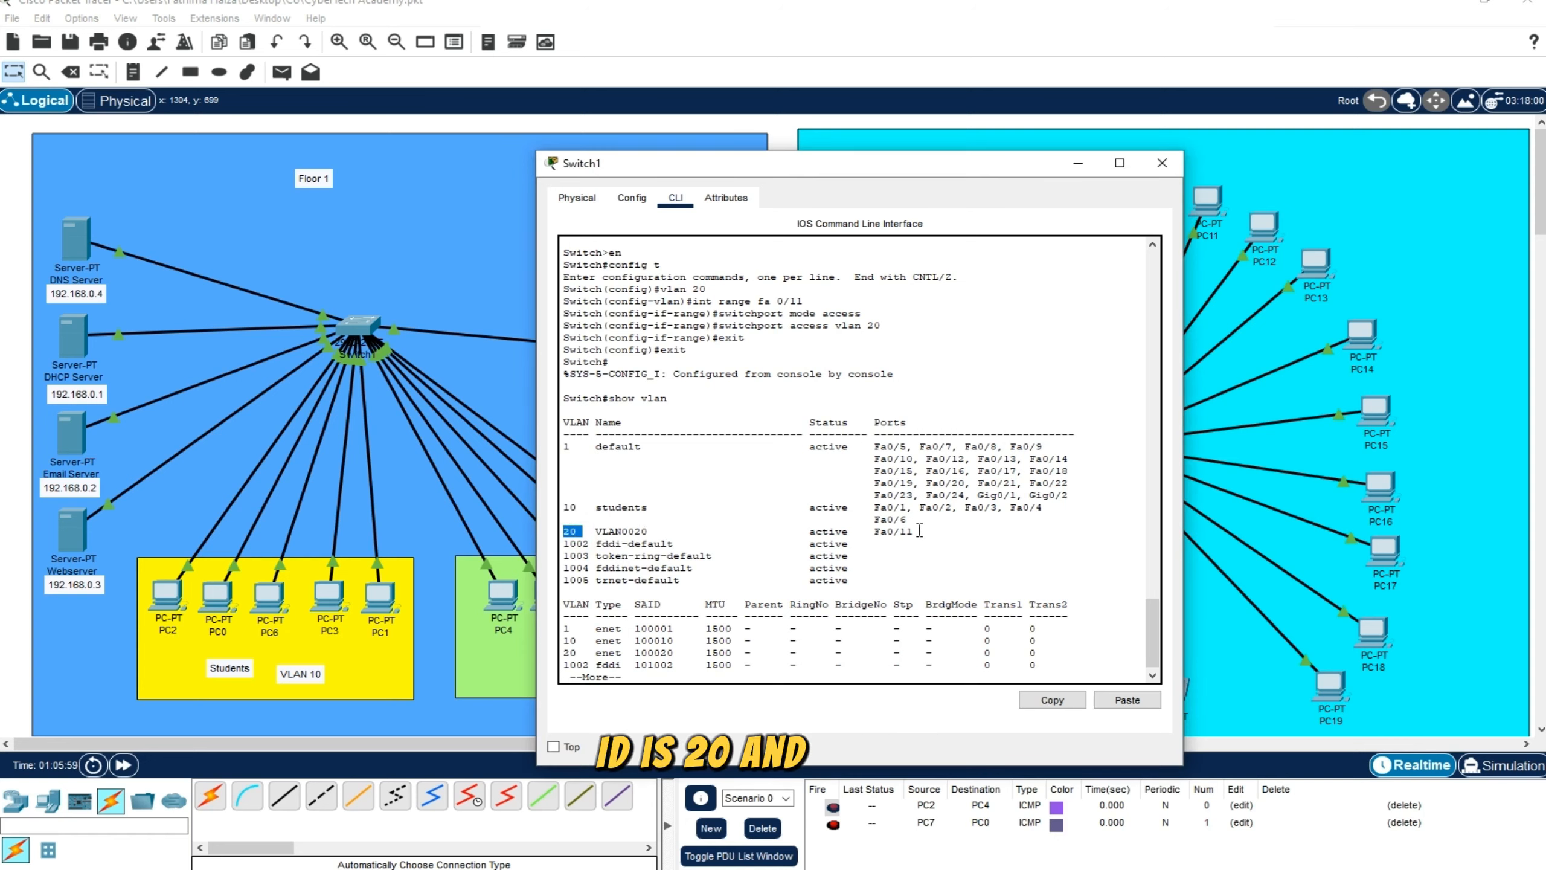
left_click_drag(914, 532, 885, 532)
left_click(877, 531)
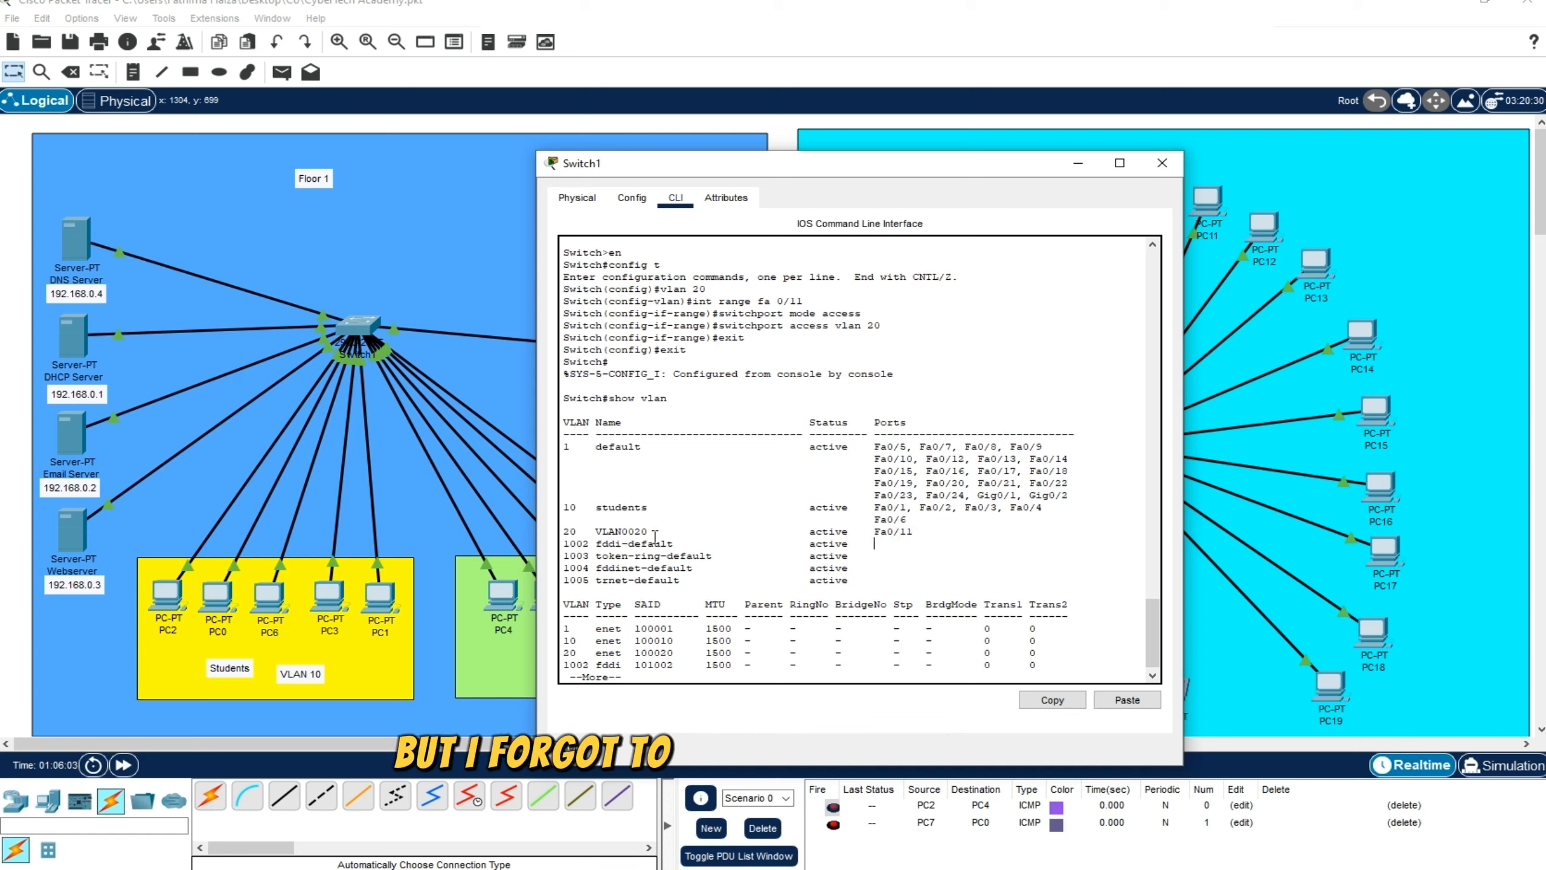
left_click_drag(657, 531, 567, 533)
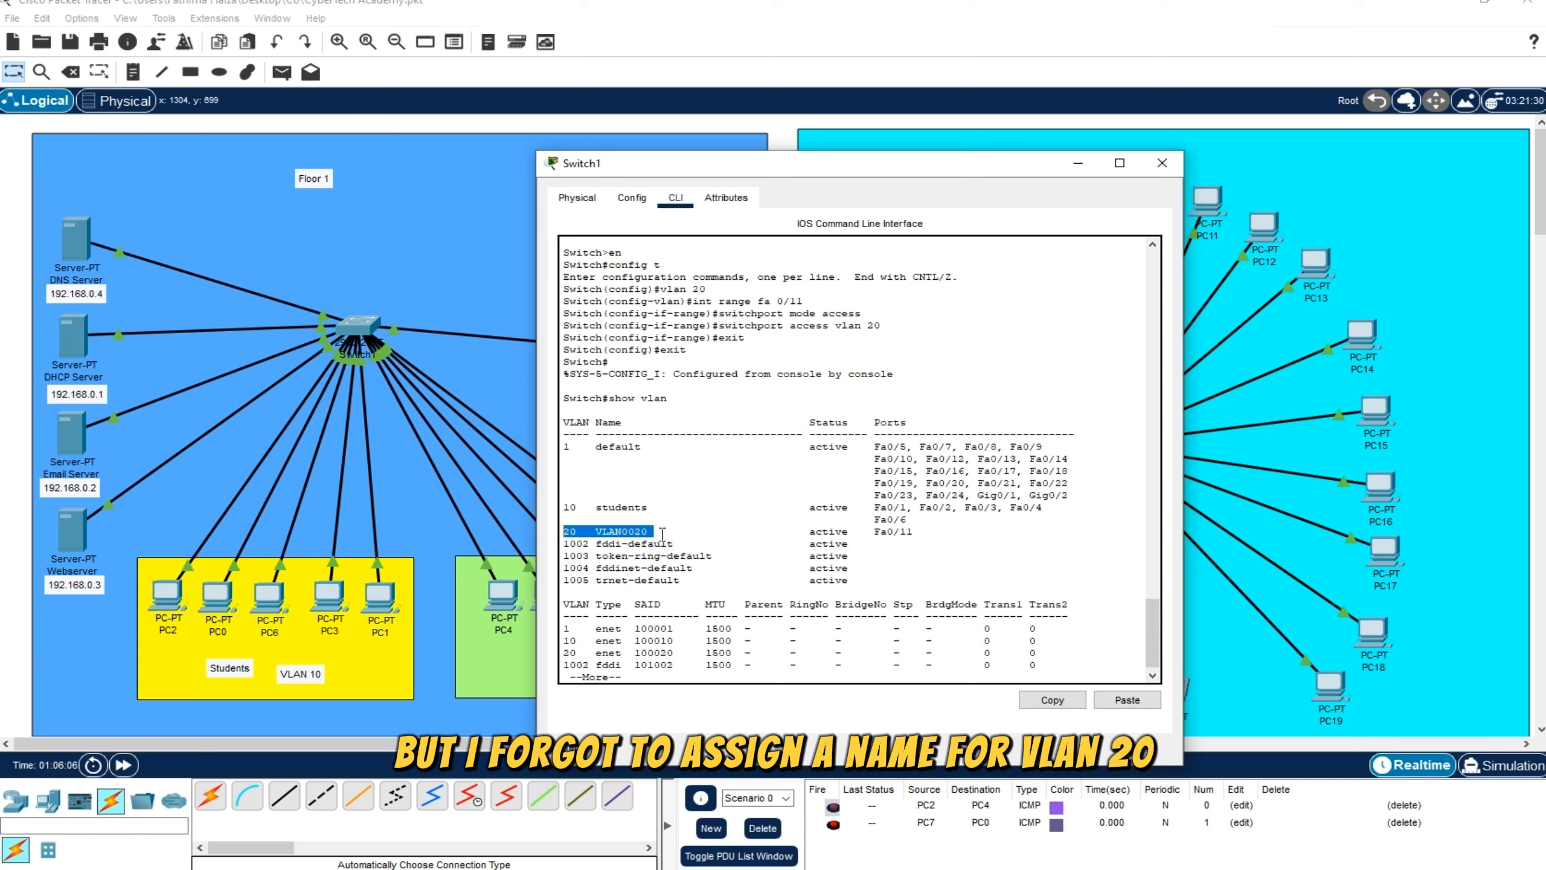
left_click(648, 679)
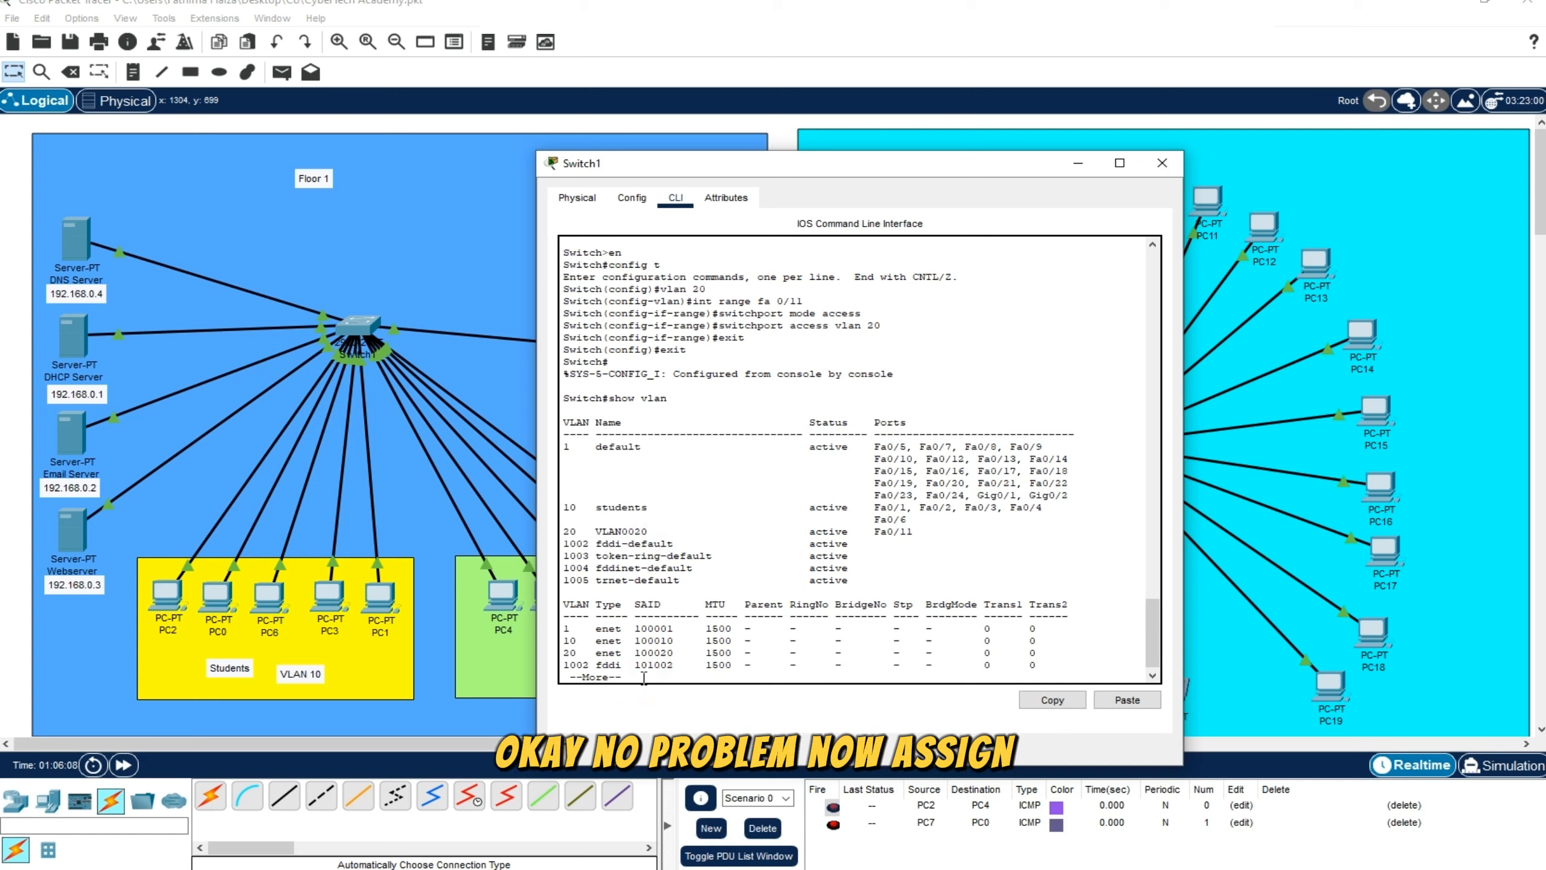
key("Return")
key("Return")
key("Return")
key("Return")
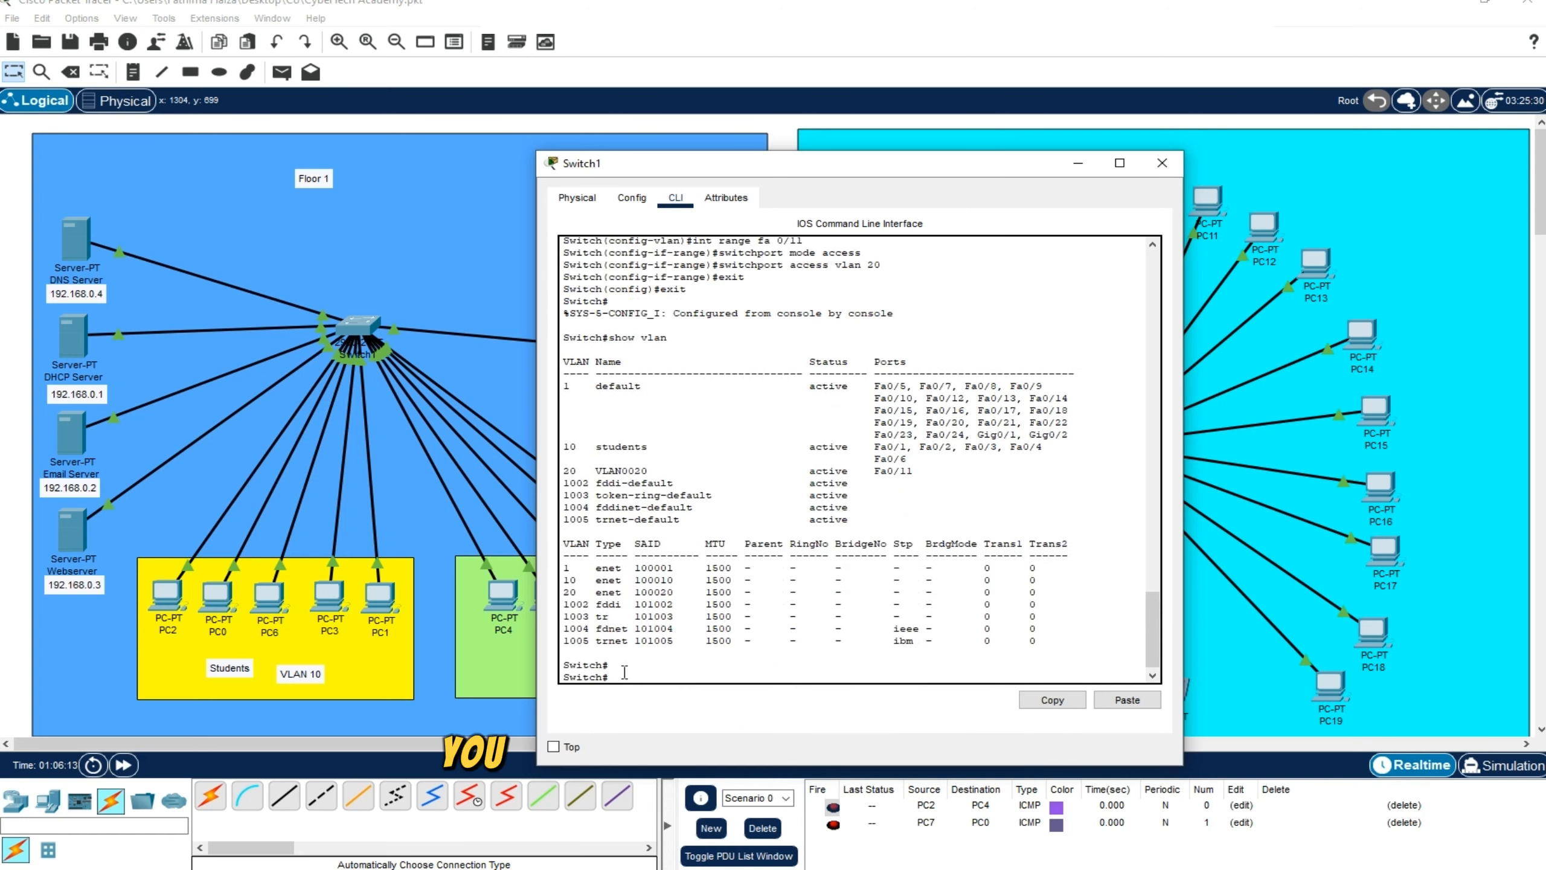
Re-enter global configuration mode with config t and open the configuration of the existing VLAN with vlan 20
left_click_drag(615, 676, 610, 677)
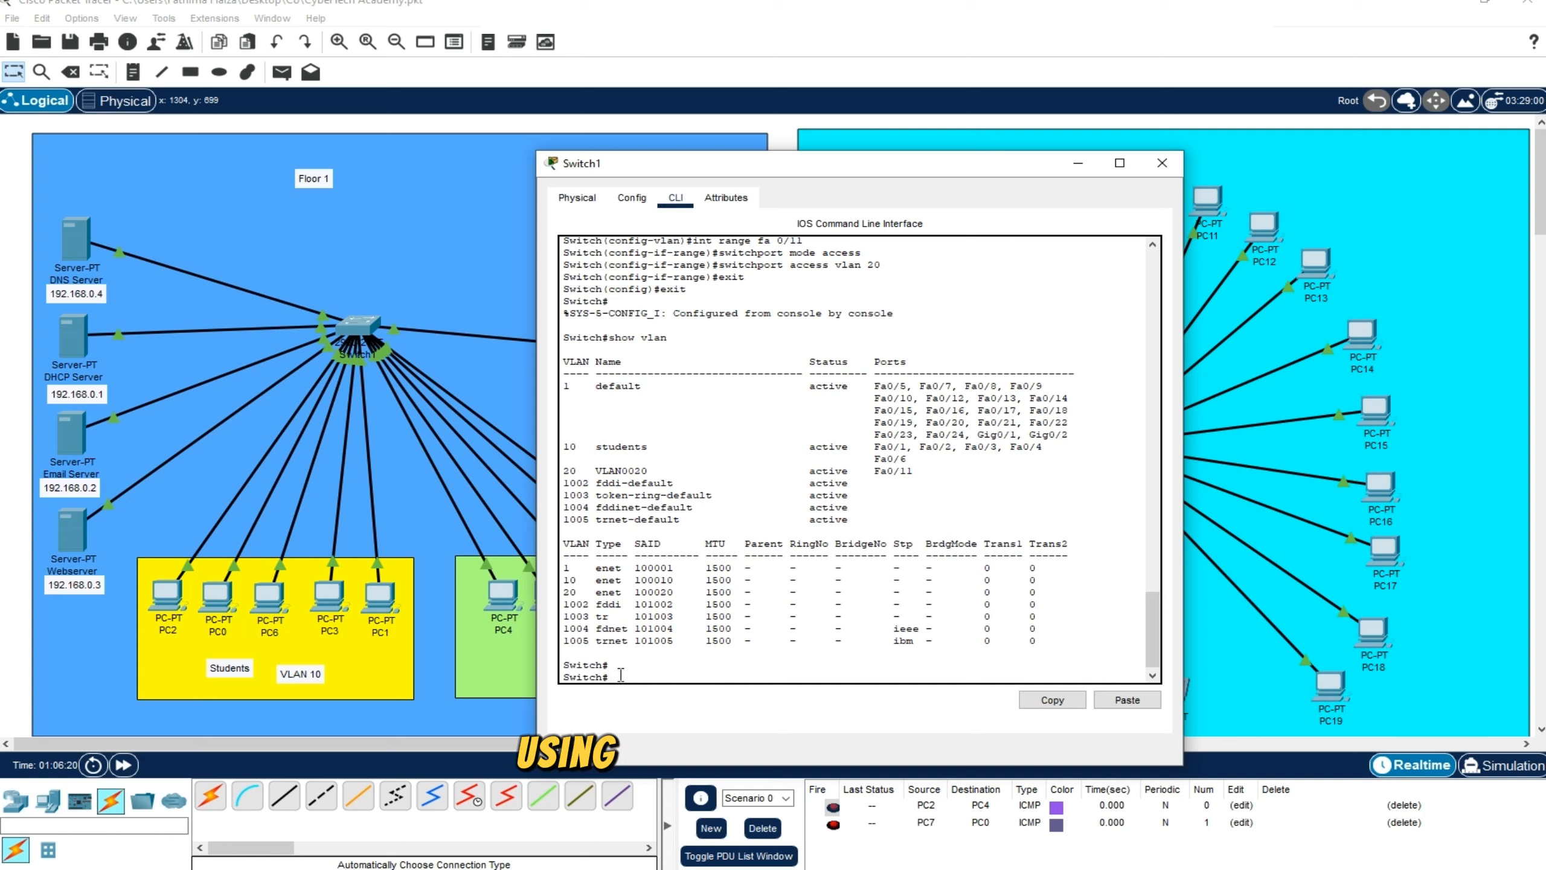
type("config t")
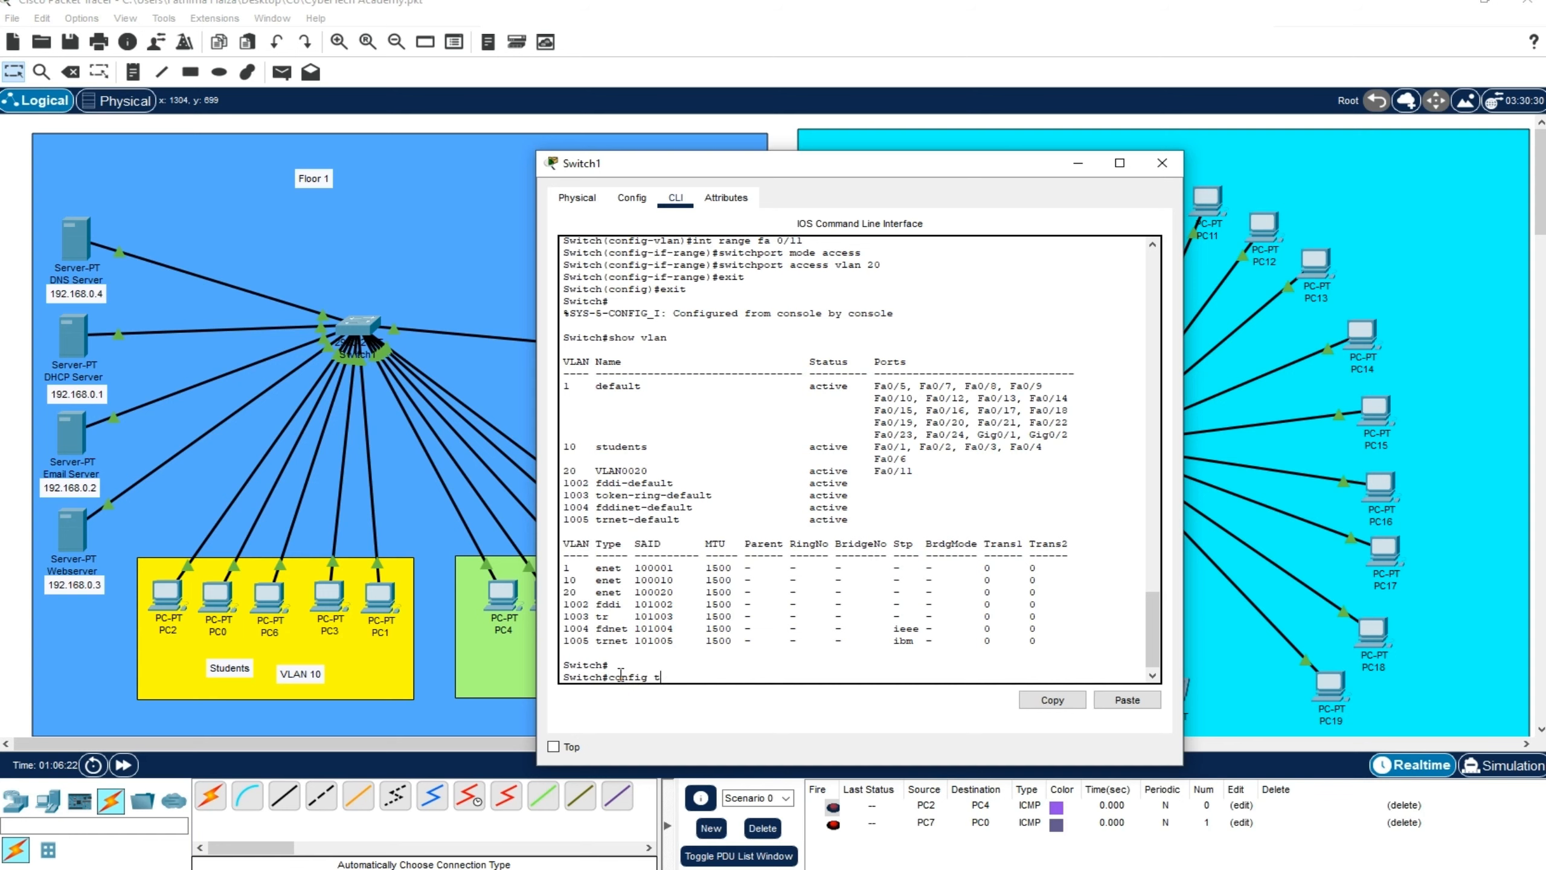
key("Return")
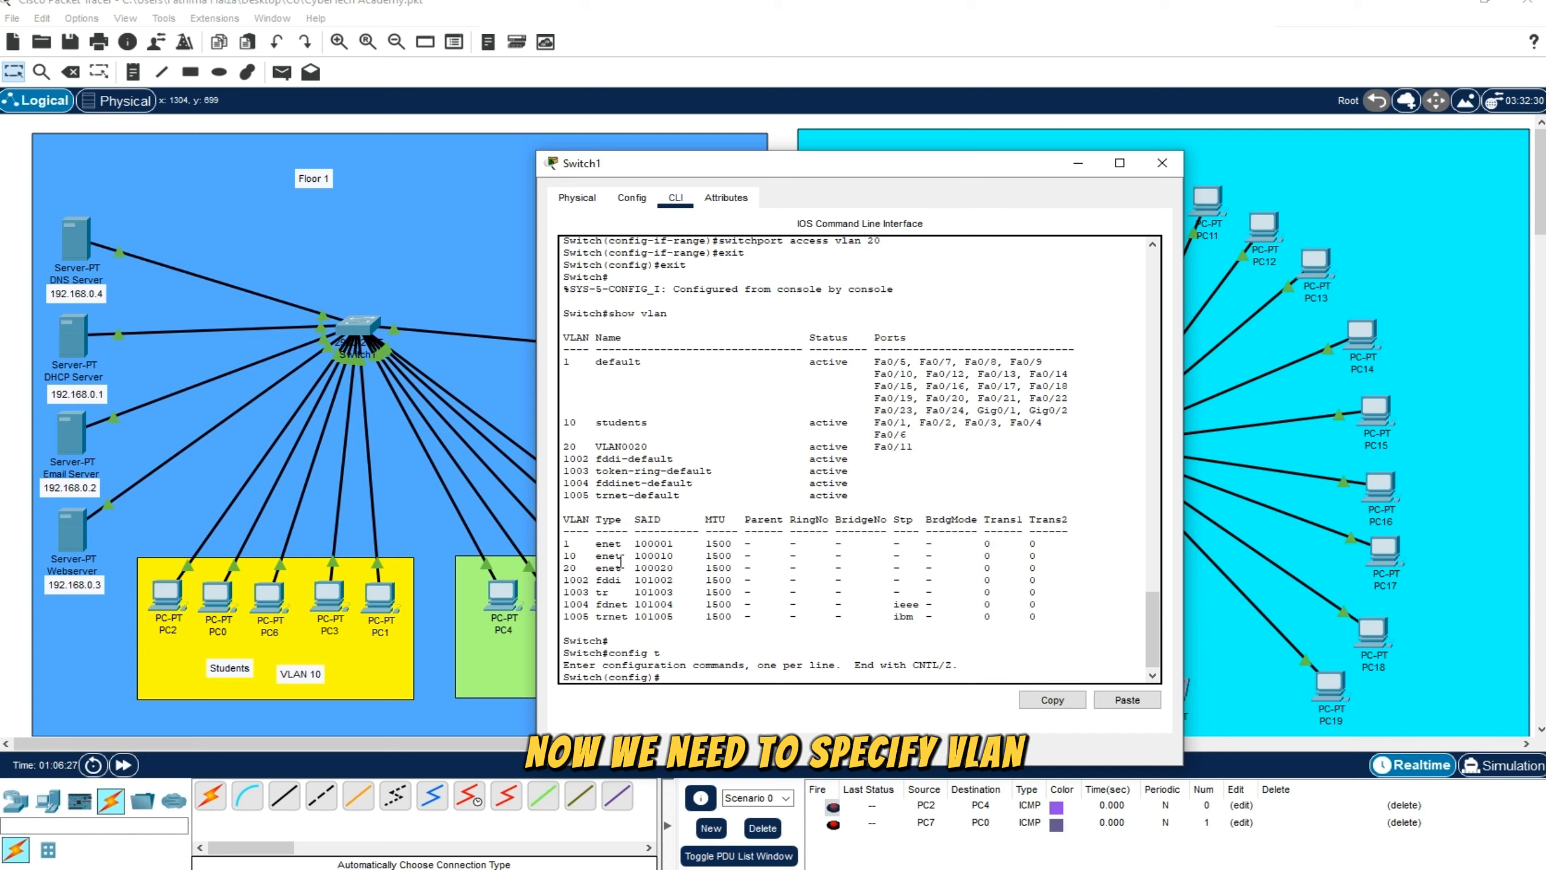
left_click_drag(577, 446, 562, 447)
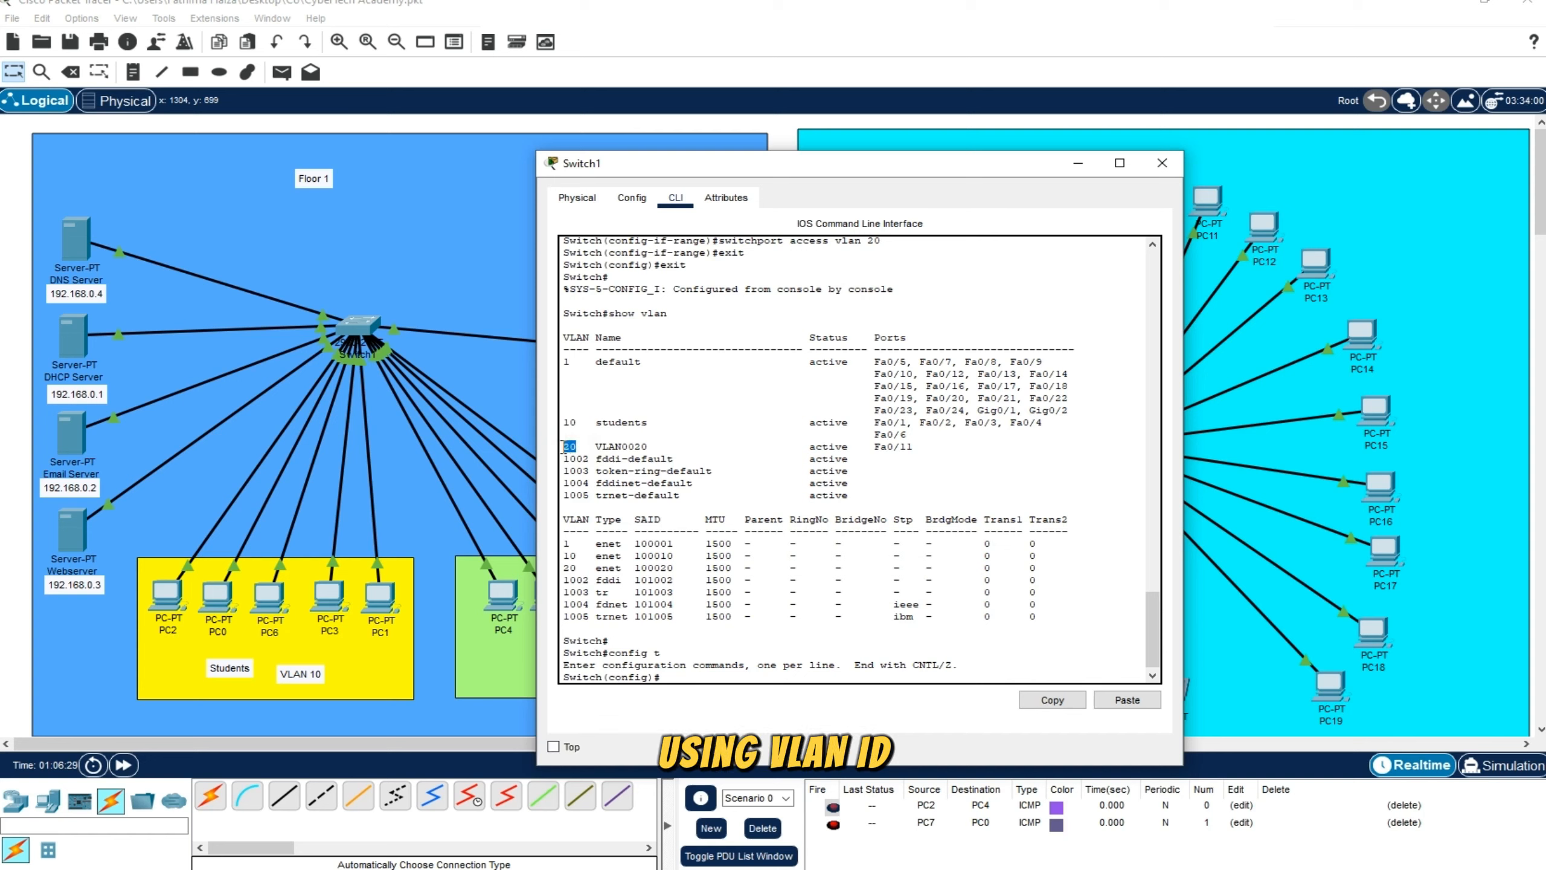
left_click(699, 681)
type("vla")
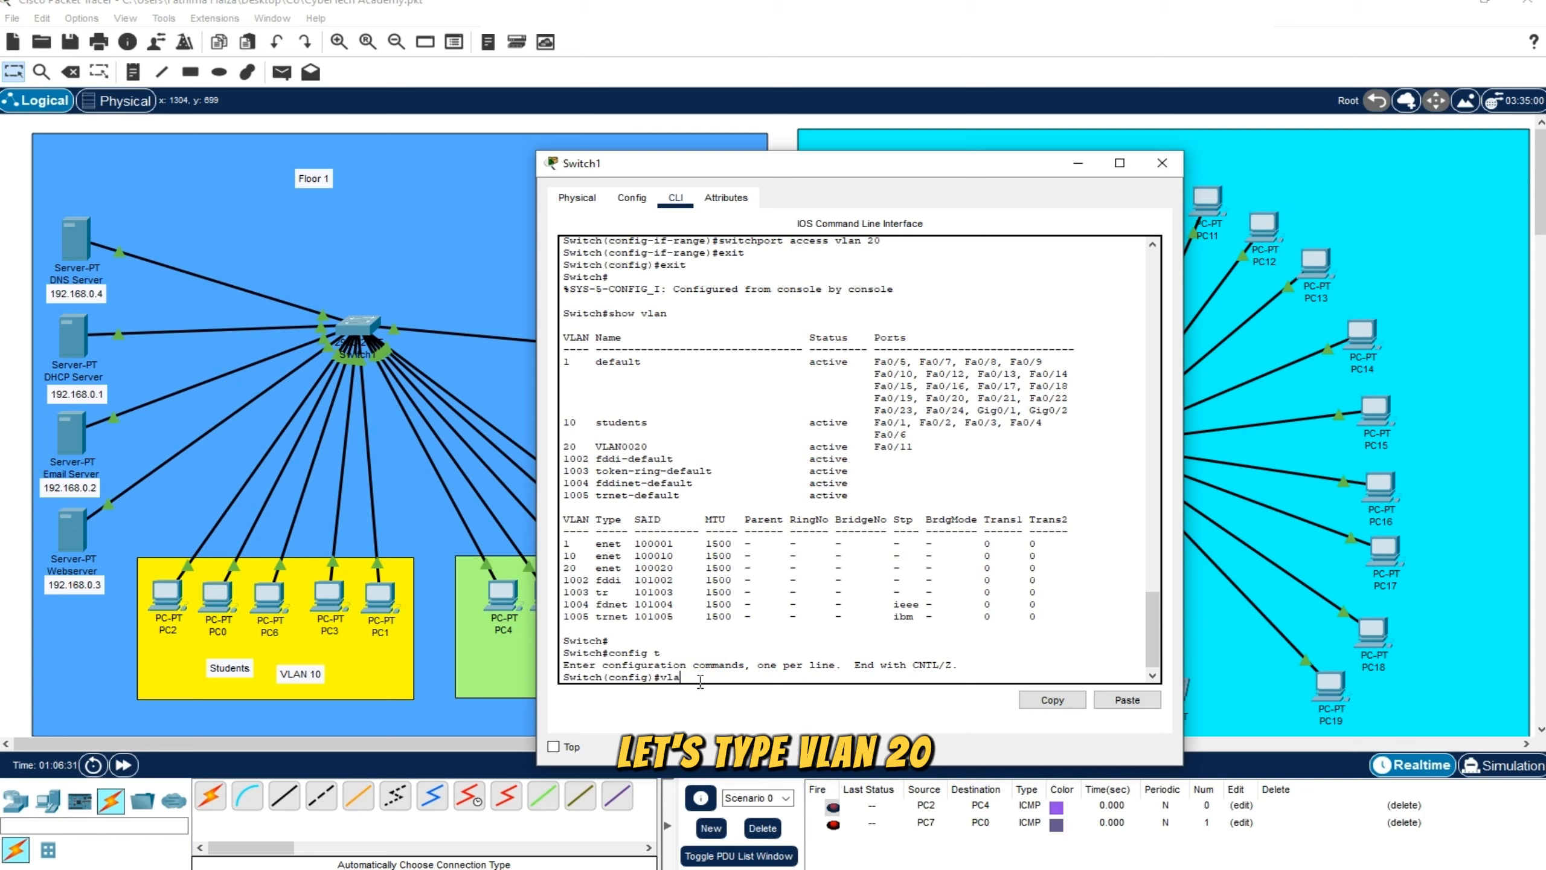
type("n 20")
key("Return")
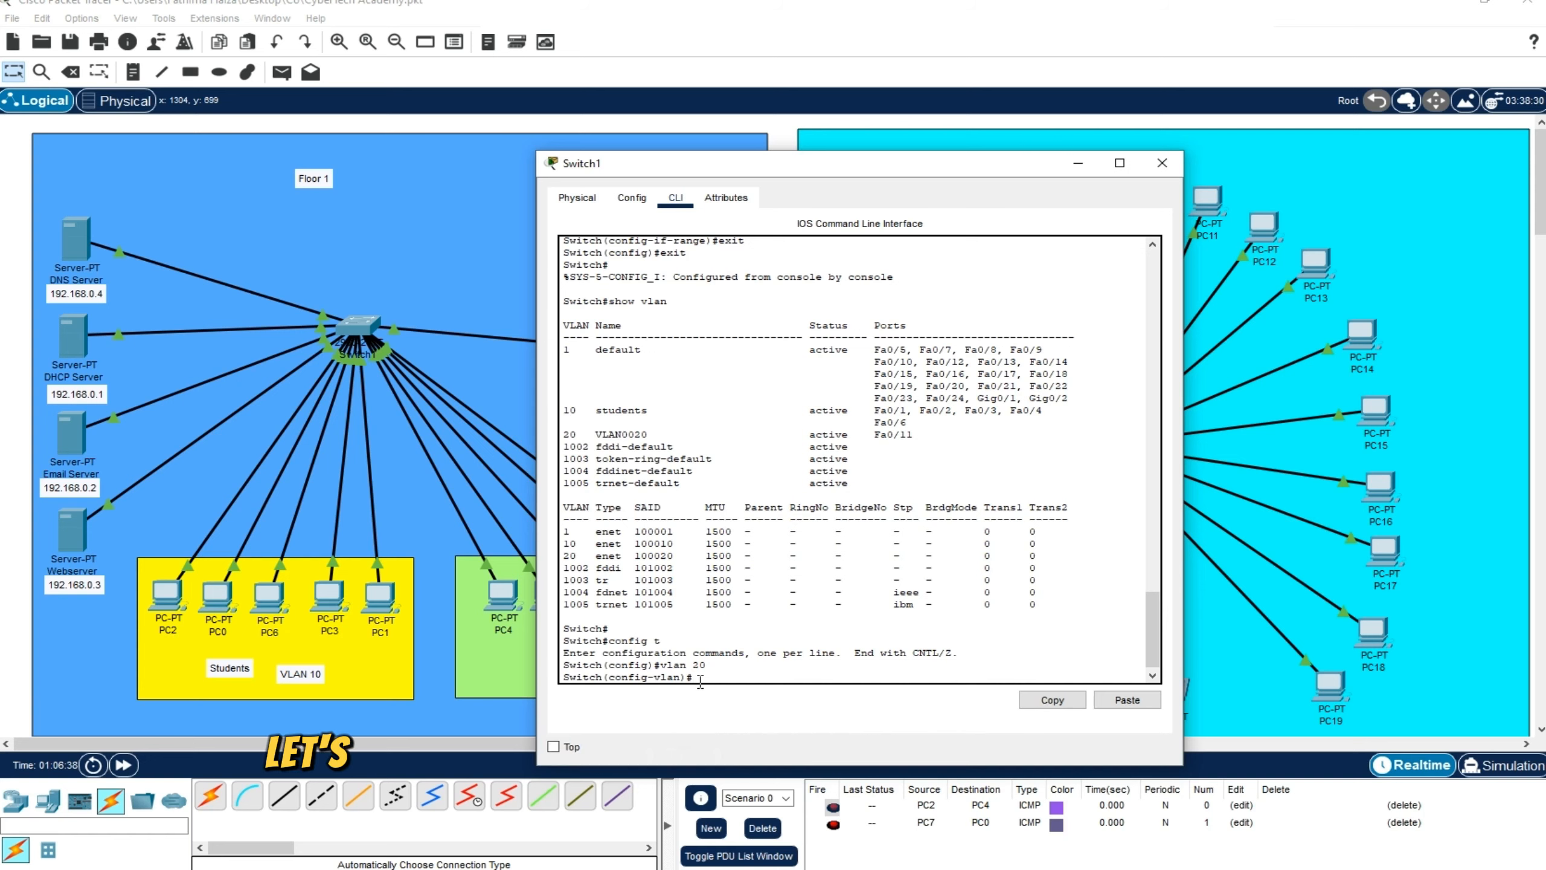
Name VLAN 20 finacialActivity, written as one word without spaces, using the name command
type("name")
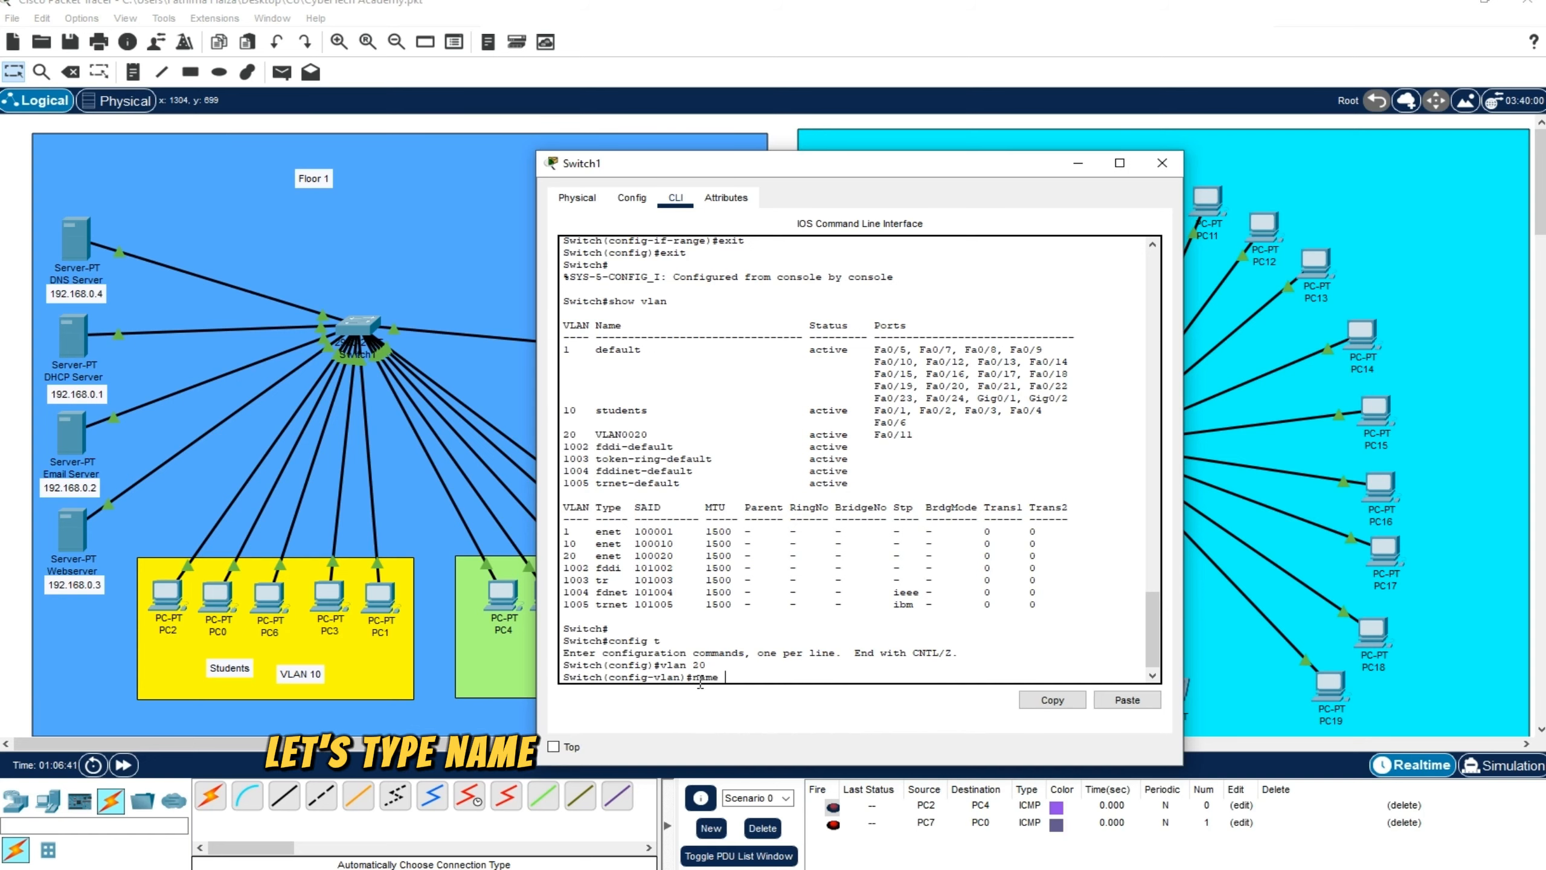
left_click_drag(746, 168, 1012, 152)
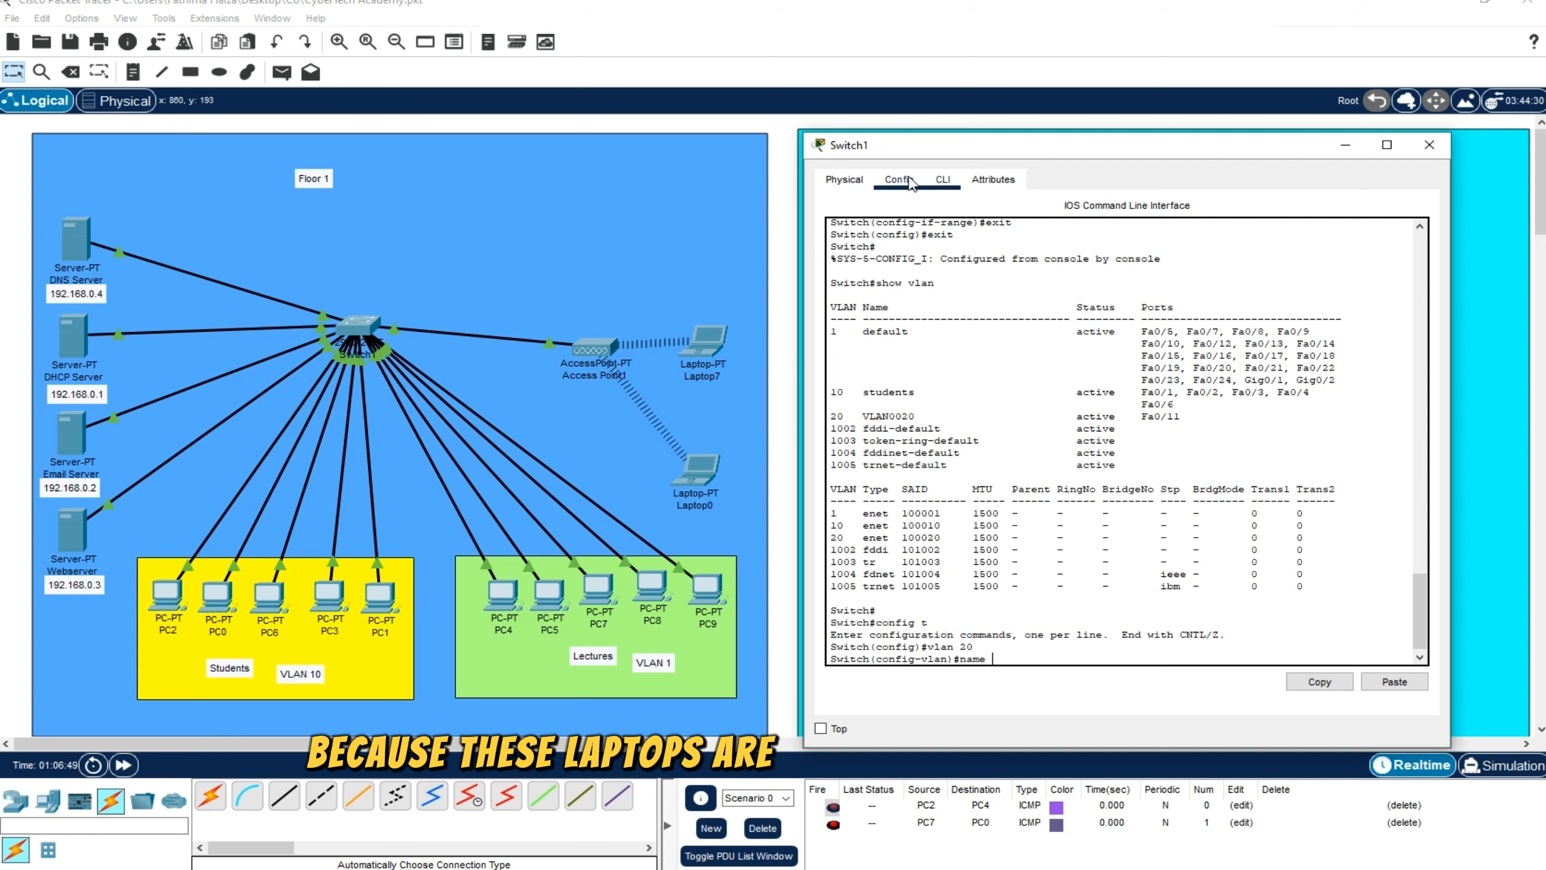
left_click_drag(913, 145, 677, 152)
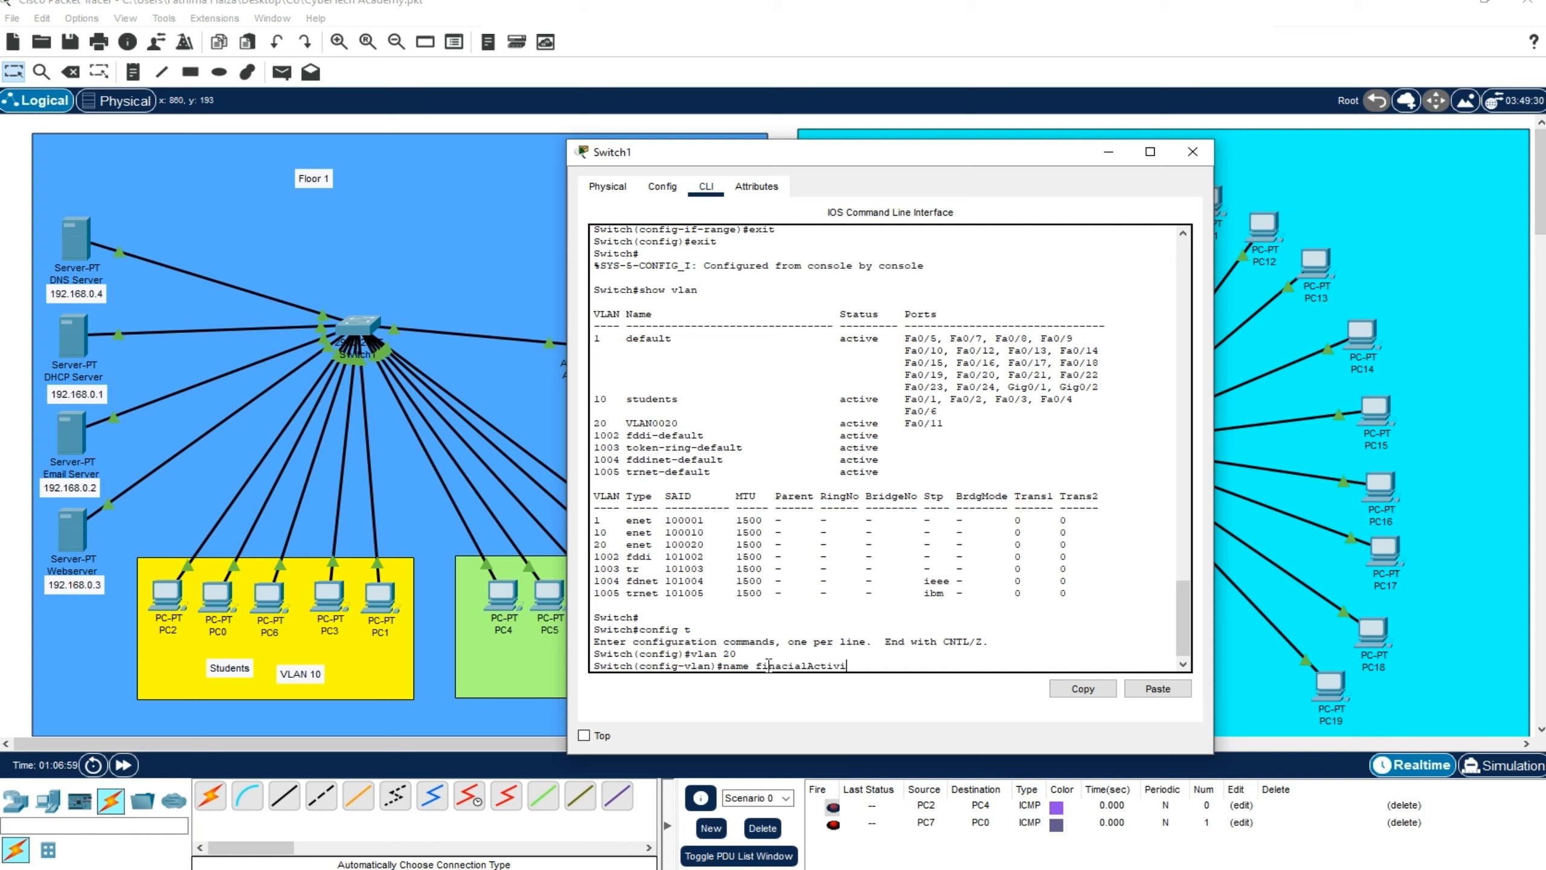
mouse_move(757, 666)
left_mouse_down()
mouse_move(862, 664)
mouse_move(785, 666)
left_mouse_up()
left_click(871, 667)
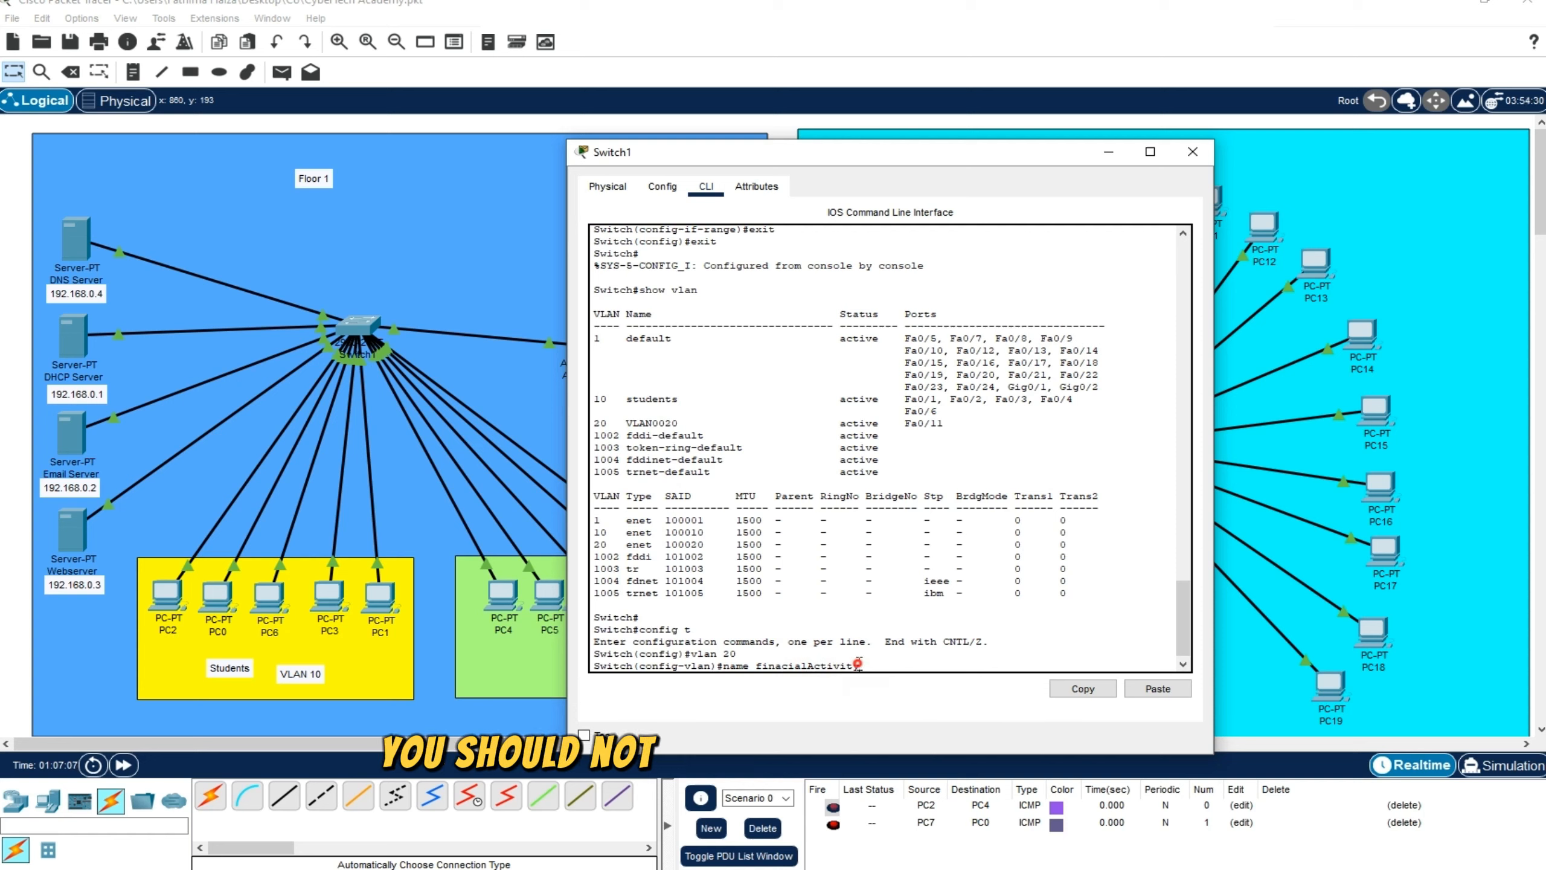
left_click_drag(861, 666, 757, 669)
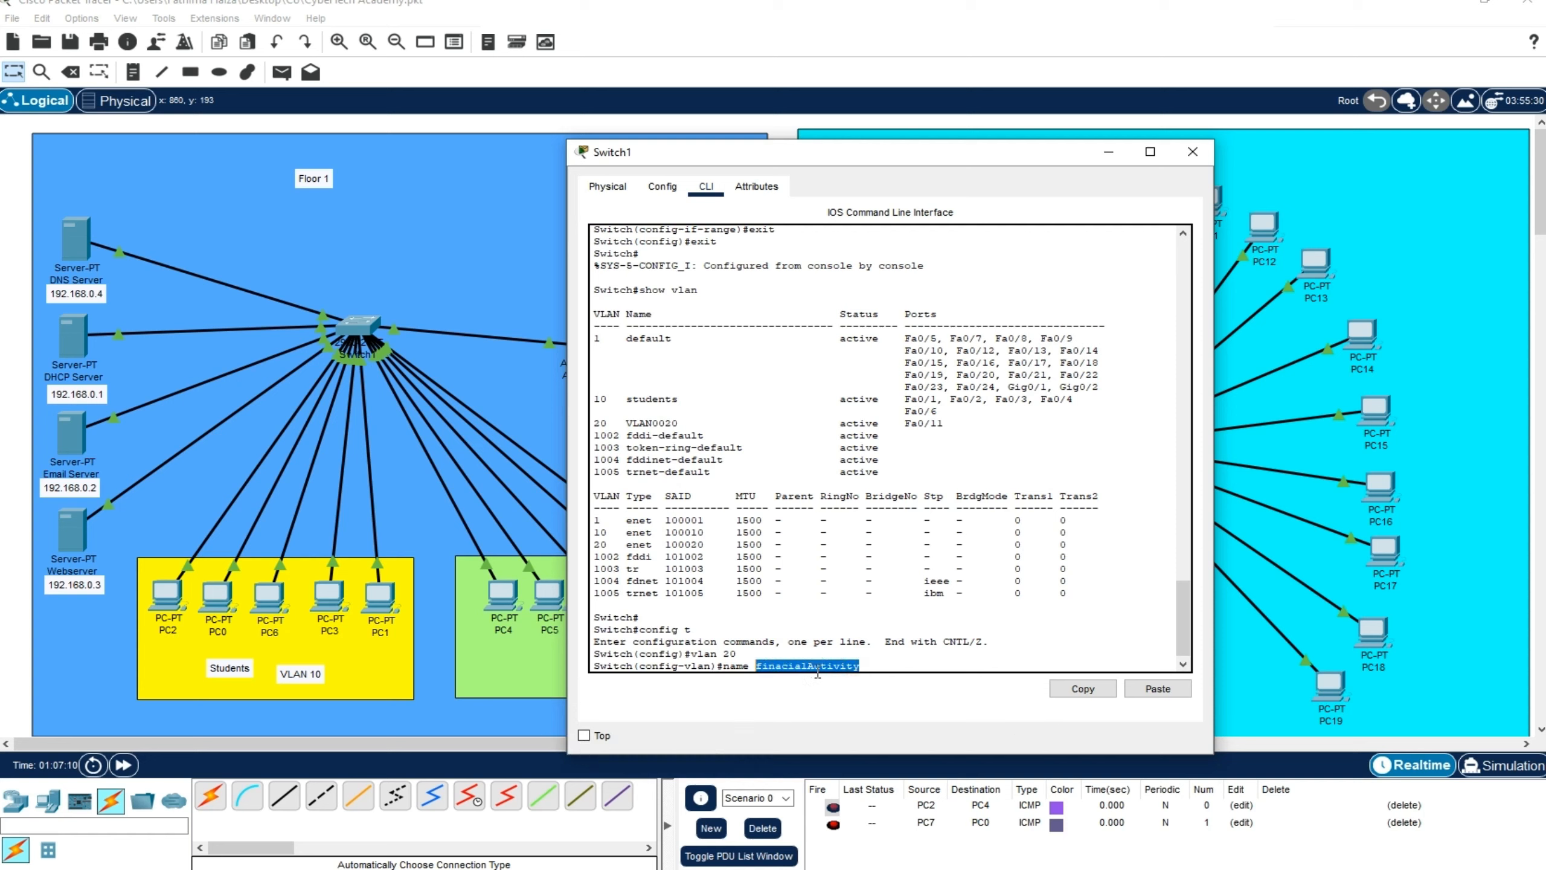
left_click(820, 670)
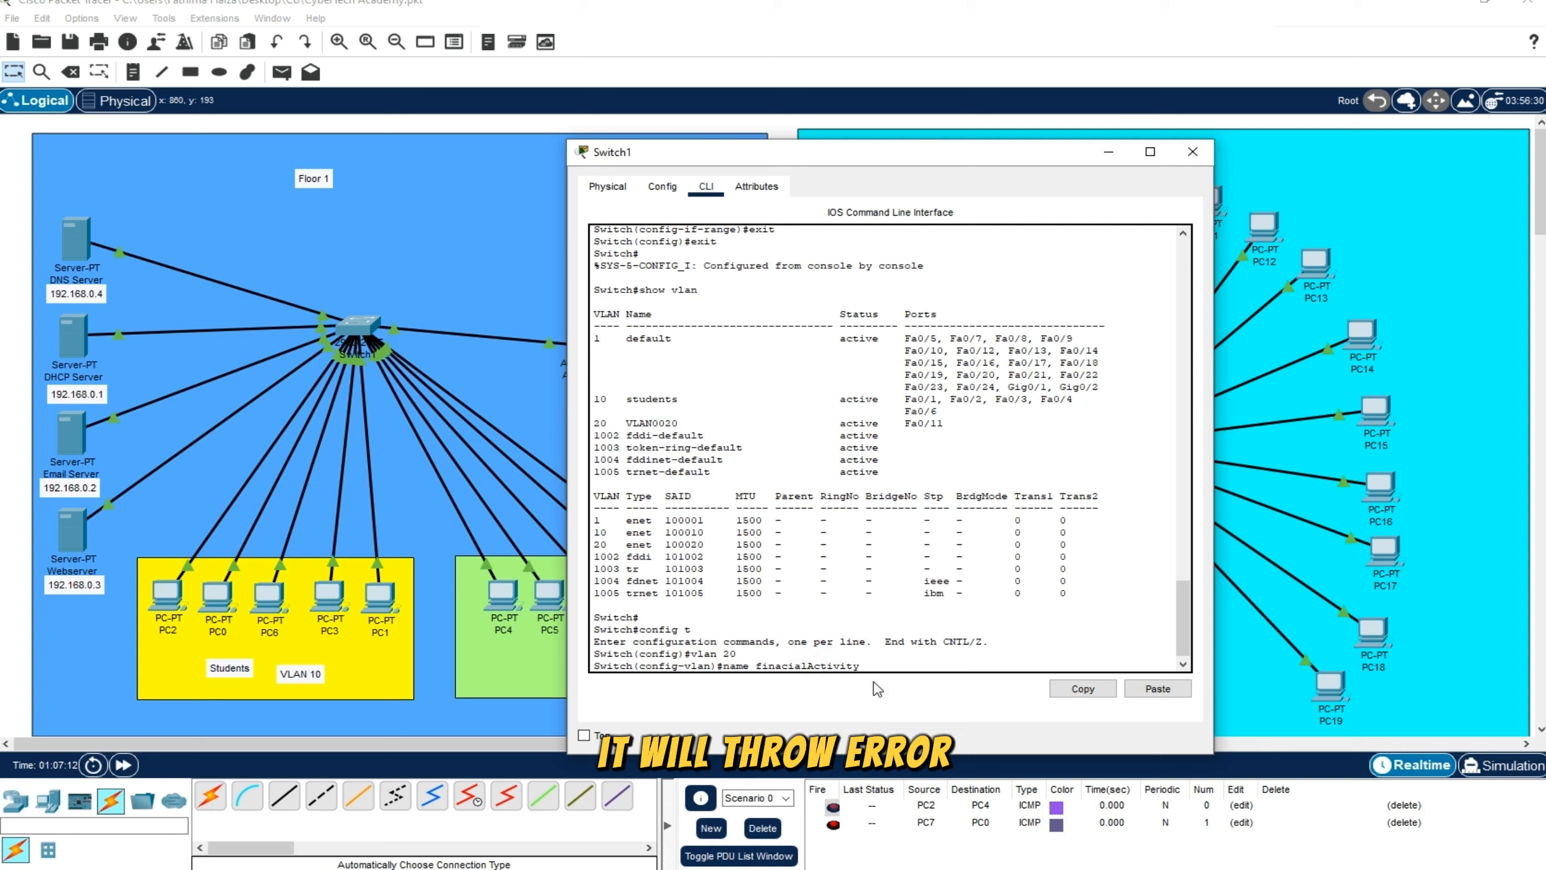
key("Return")
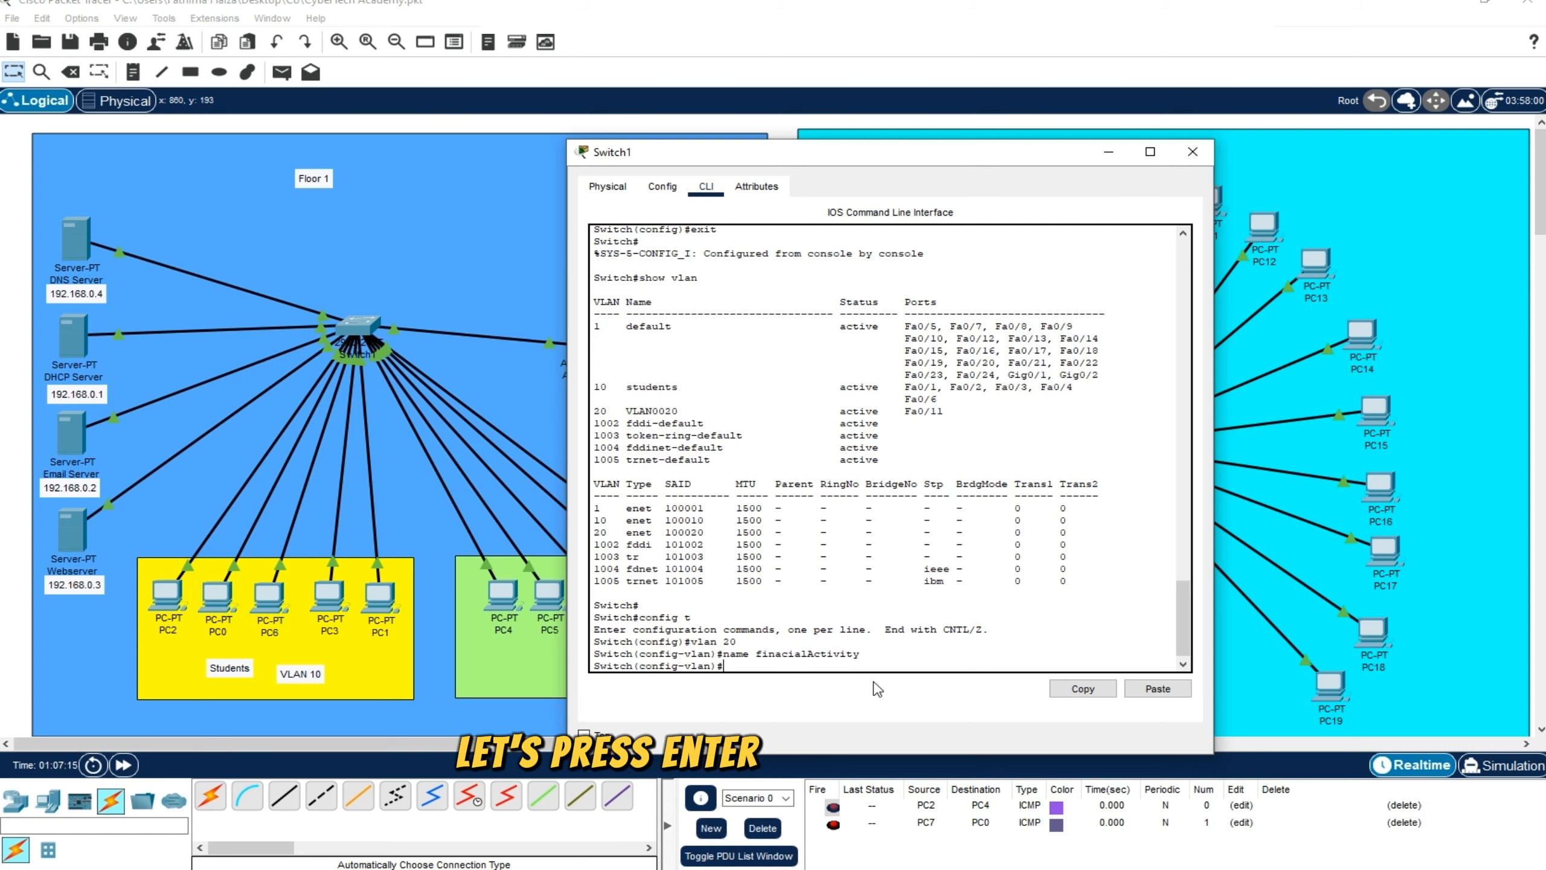
Exit VLAN and global configuration modes to return to the switch's privileged mode
type("exit")
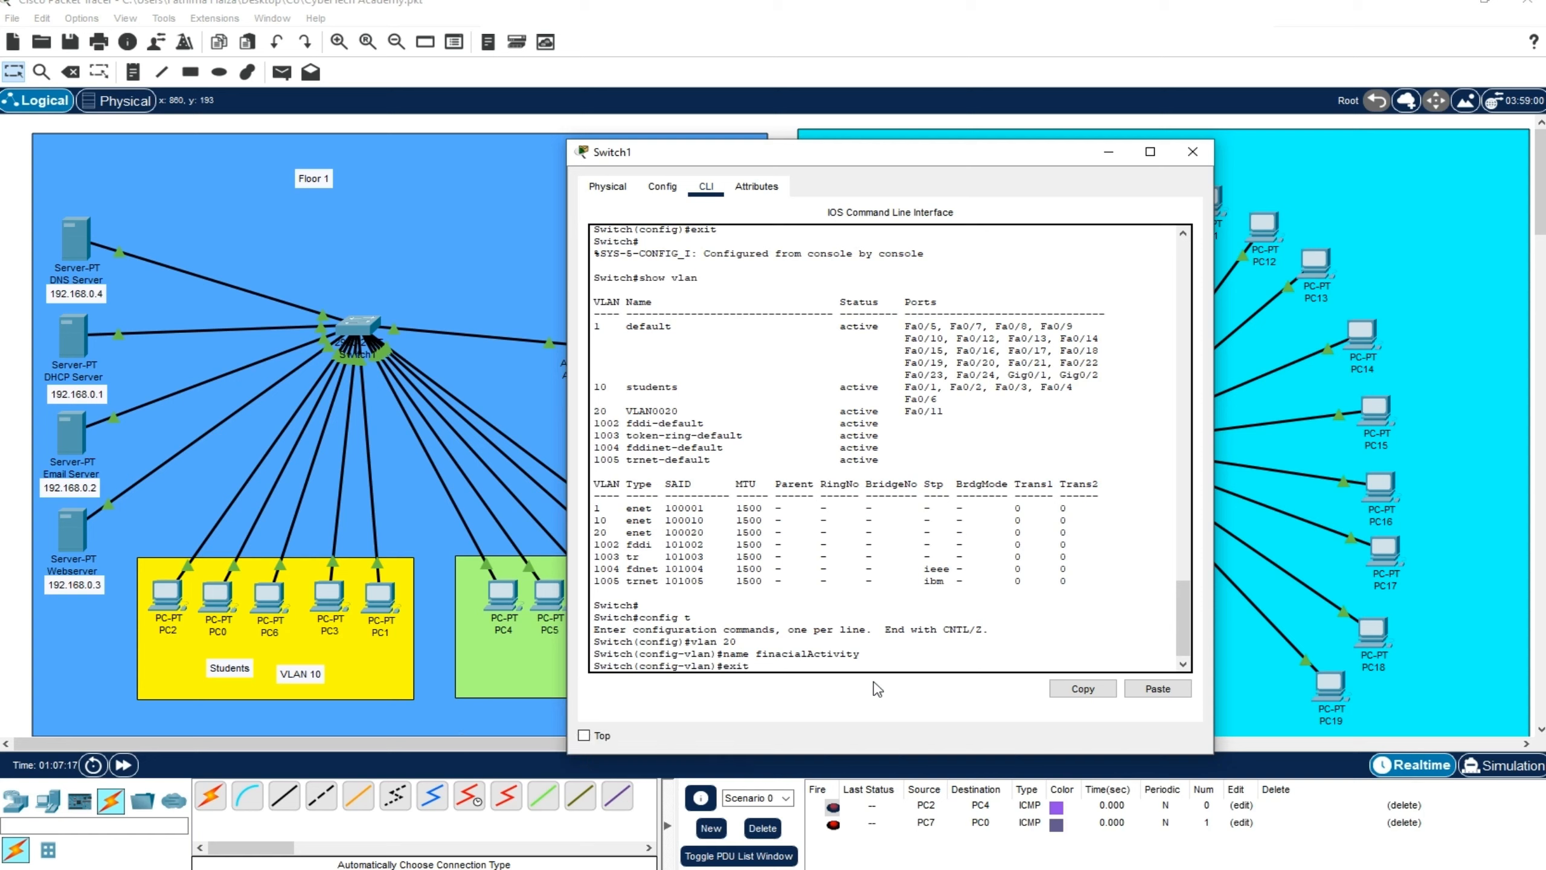
key("Return")
type("exit")
key("Return")
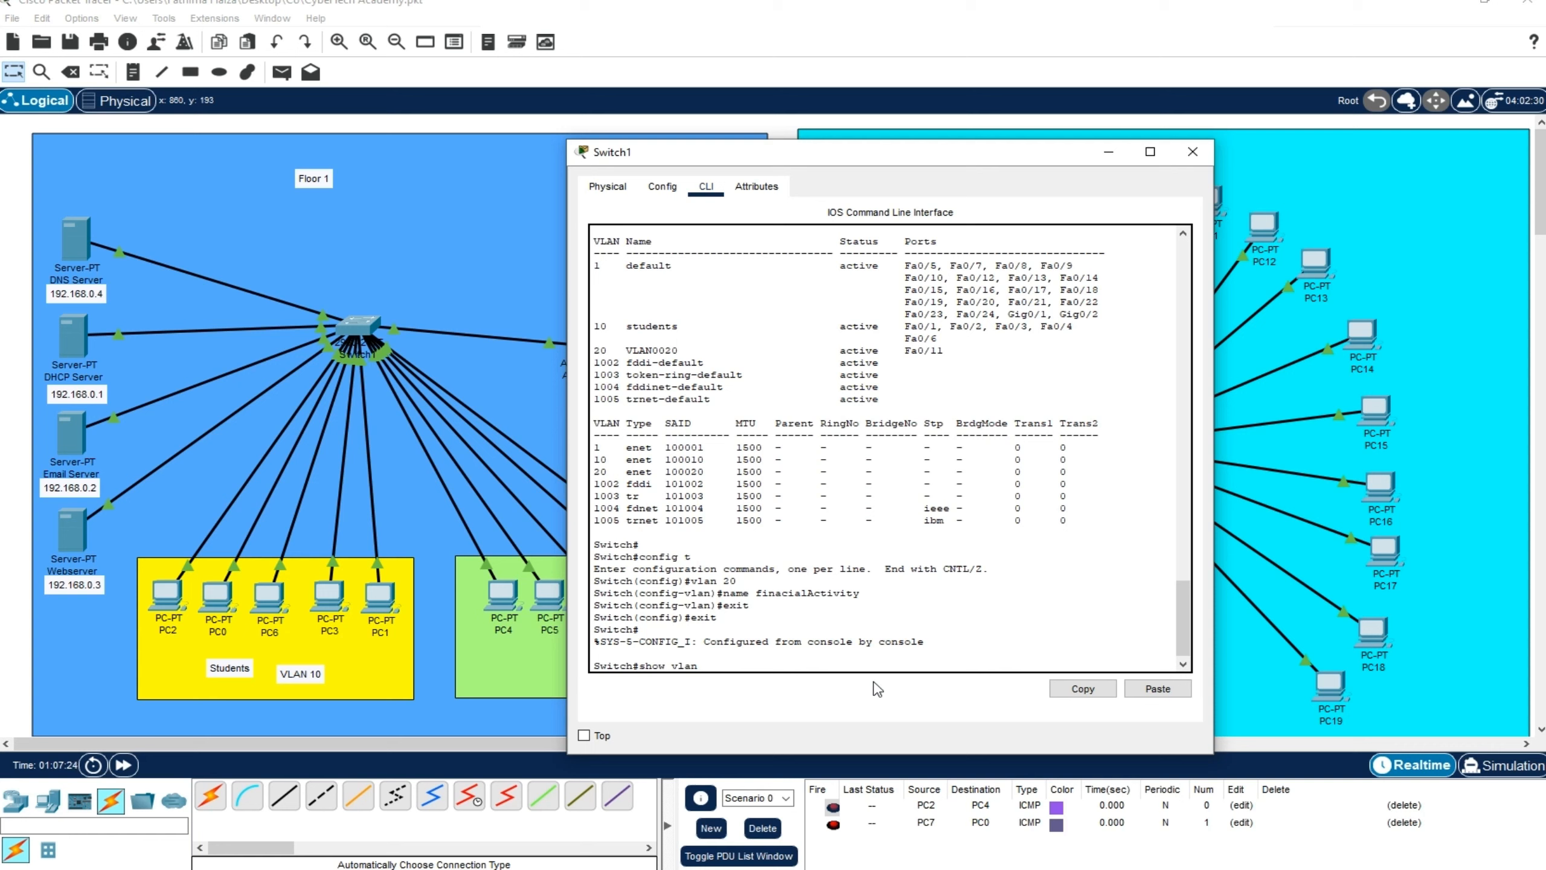
Run show vlan and check the ID, name and assigned port listed for VLAN 20
type("show vlan")
key("Return")
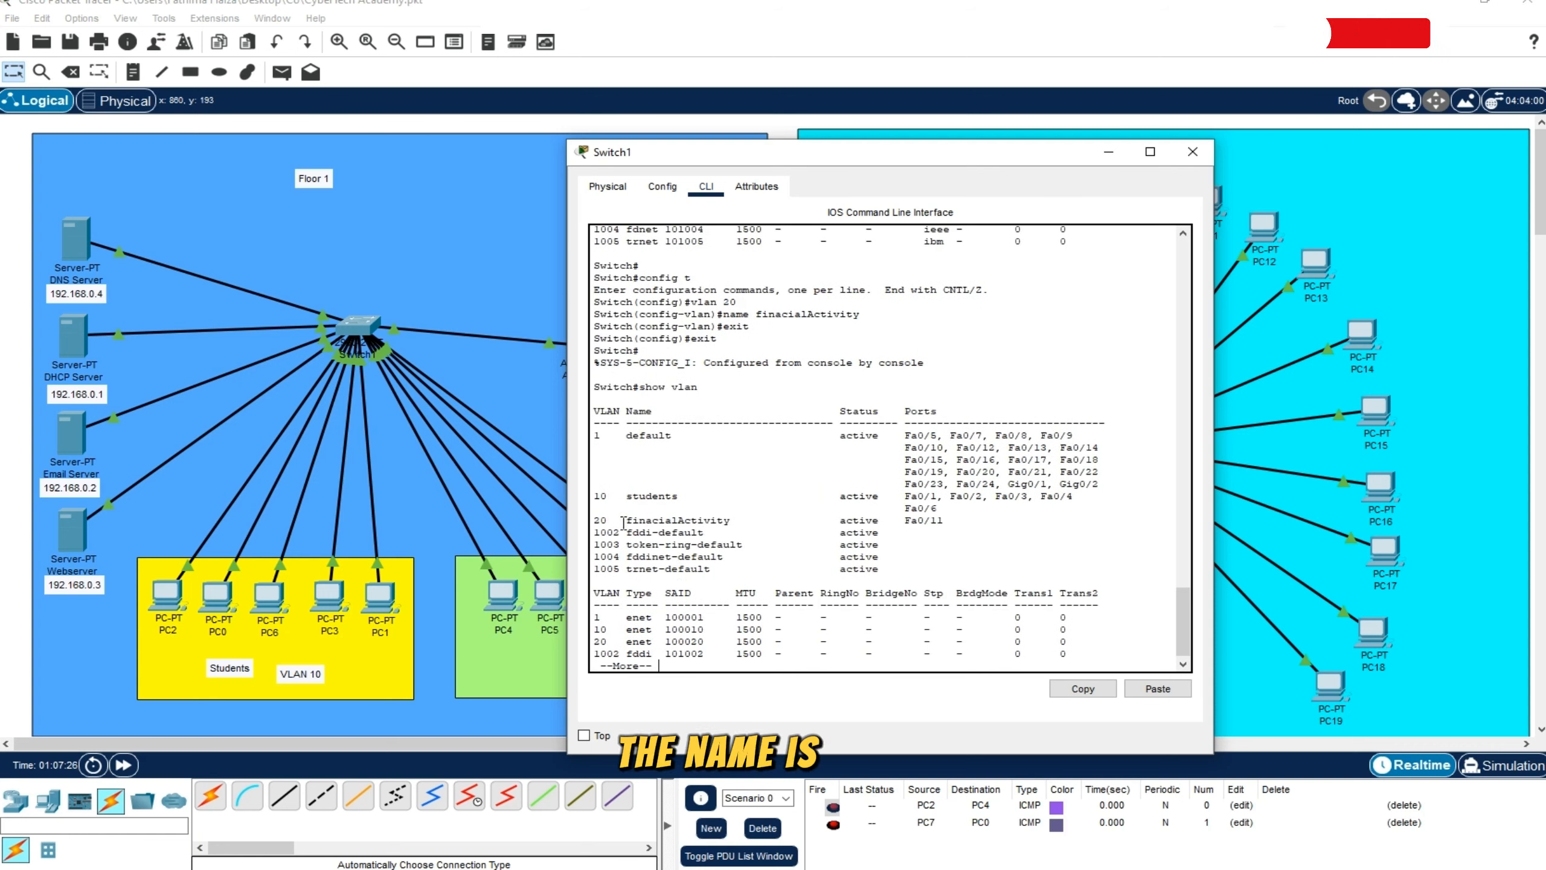
left_click_drag(627, 521, 735, 525)
left_click(736, 522)
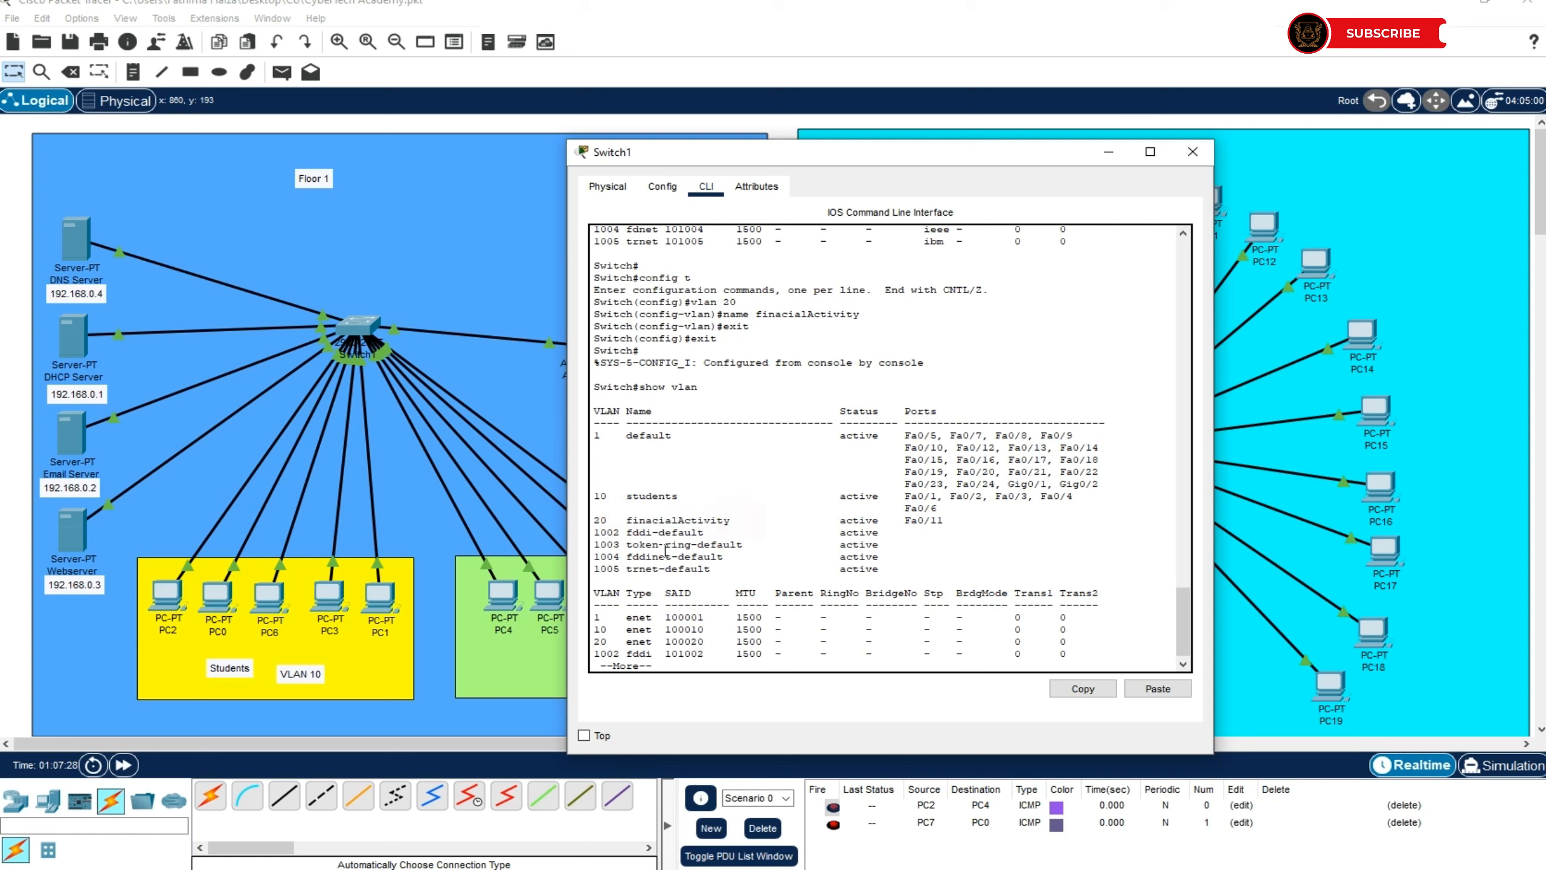
double_click(601, 520)
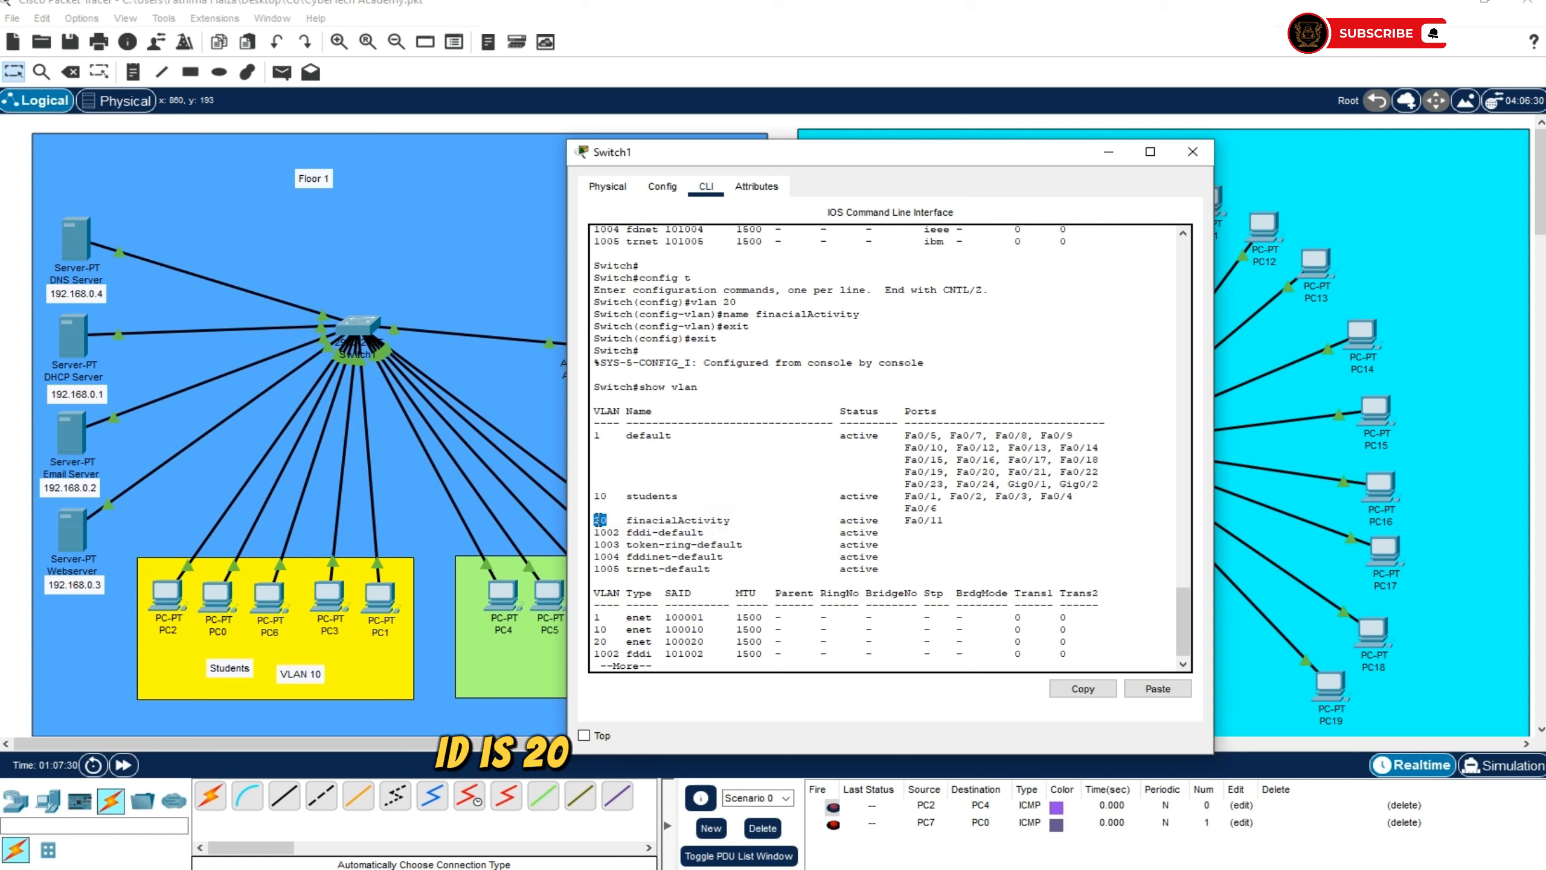
left_click_drag(627, 523, 738, 522)
left_click(790, 525)
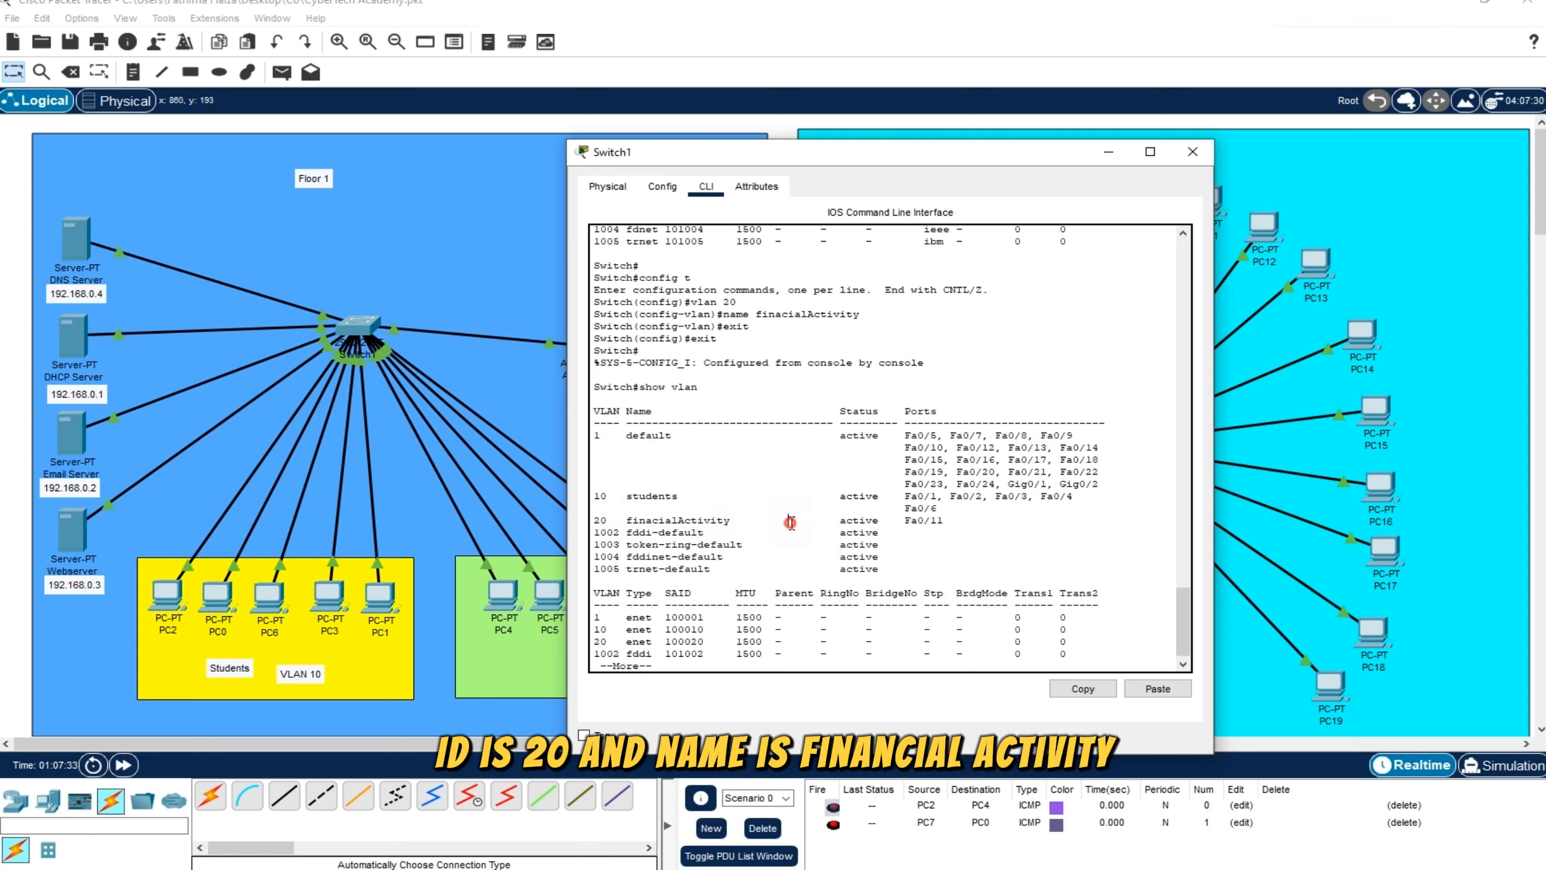
left_click_drag(903, 521, 944, 521)
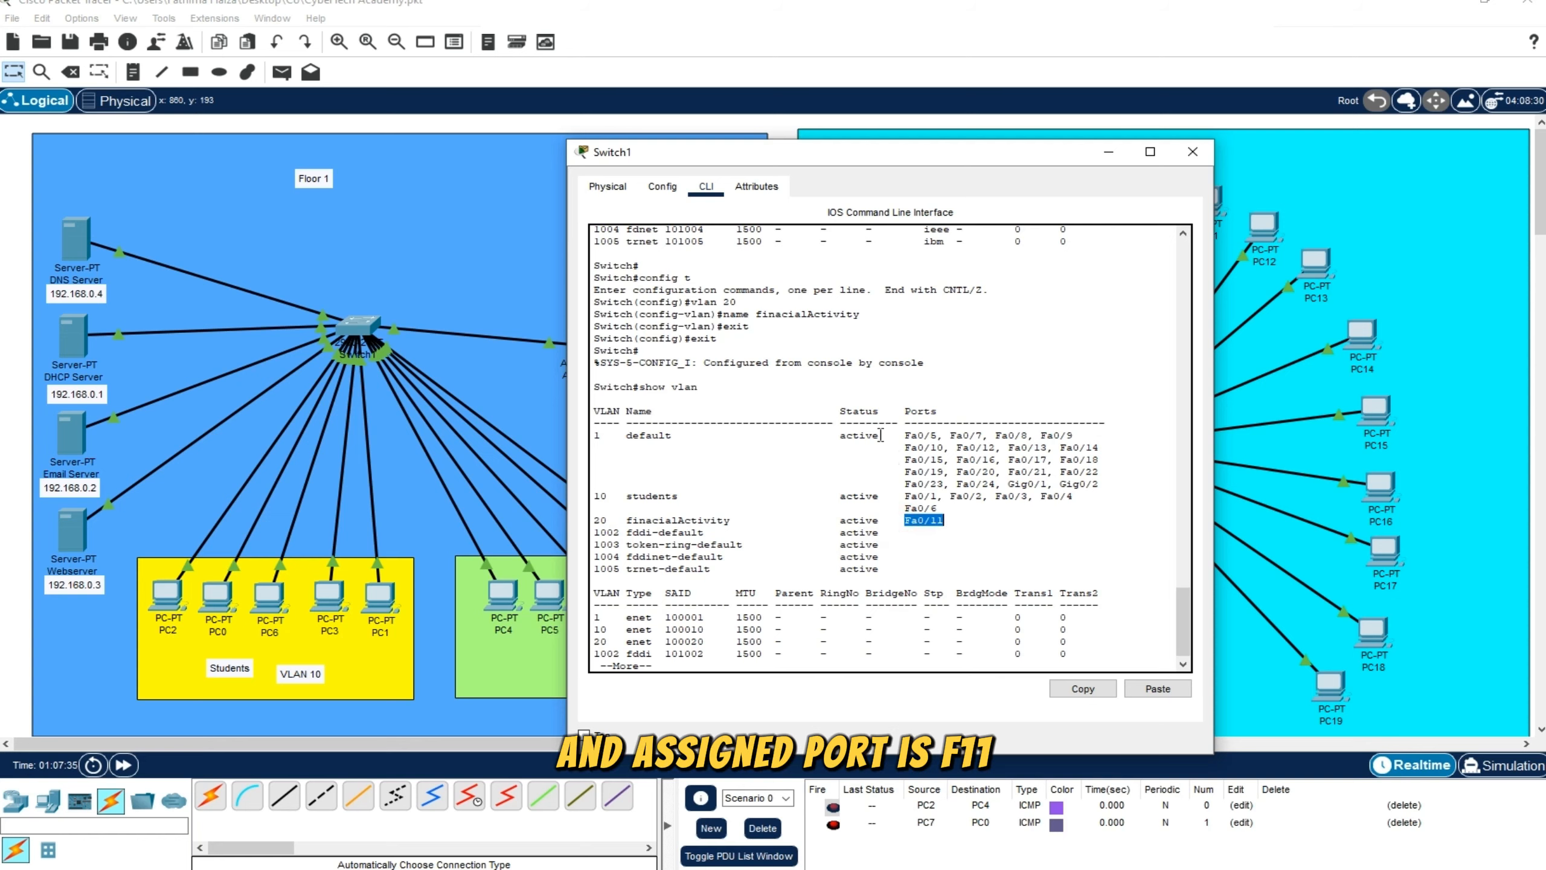
Uncover the Floor 1 workspace and place the notes Finacial Activity and VLAN 20 just above the access point and Laptop7
left_click_drag(878, 157, 1199, 233)
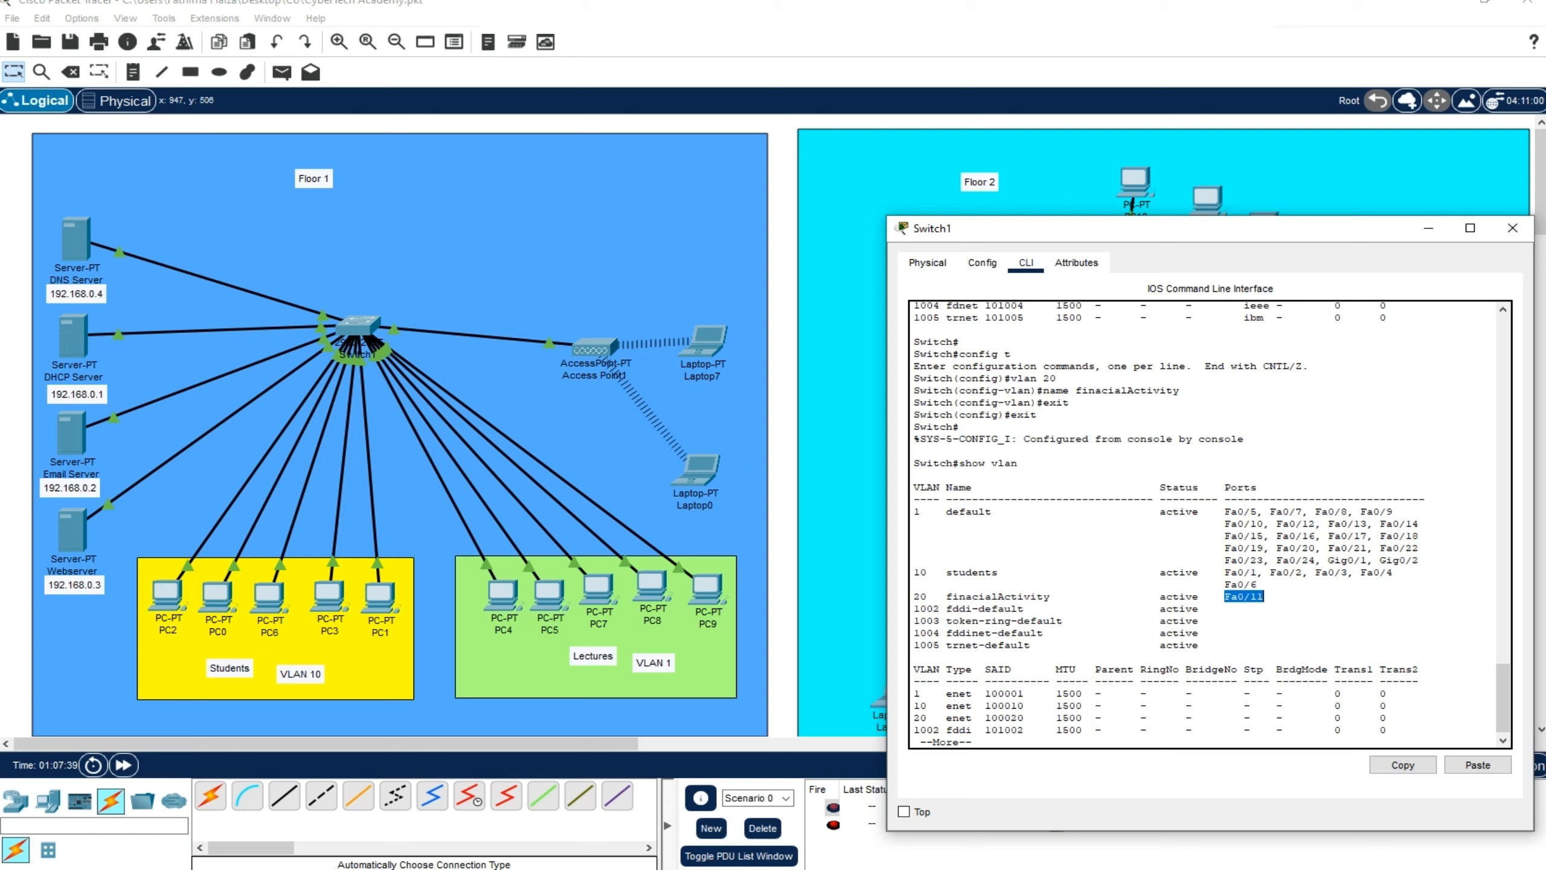
left_click(676, 390)
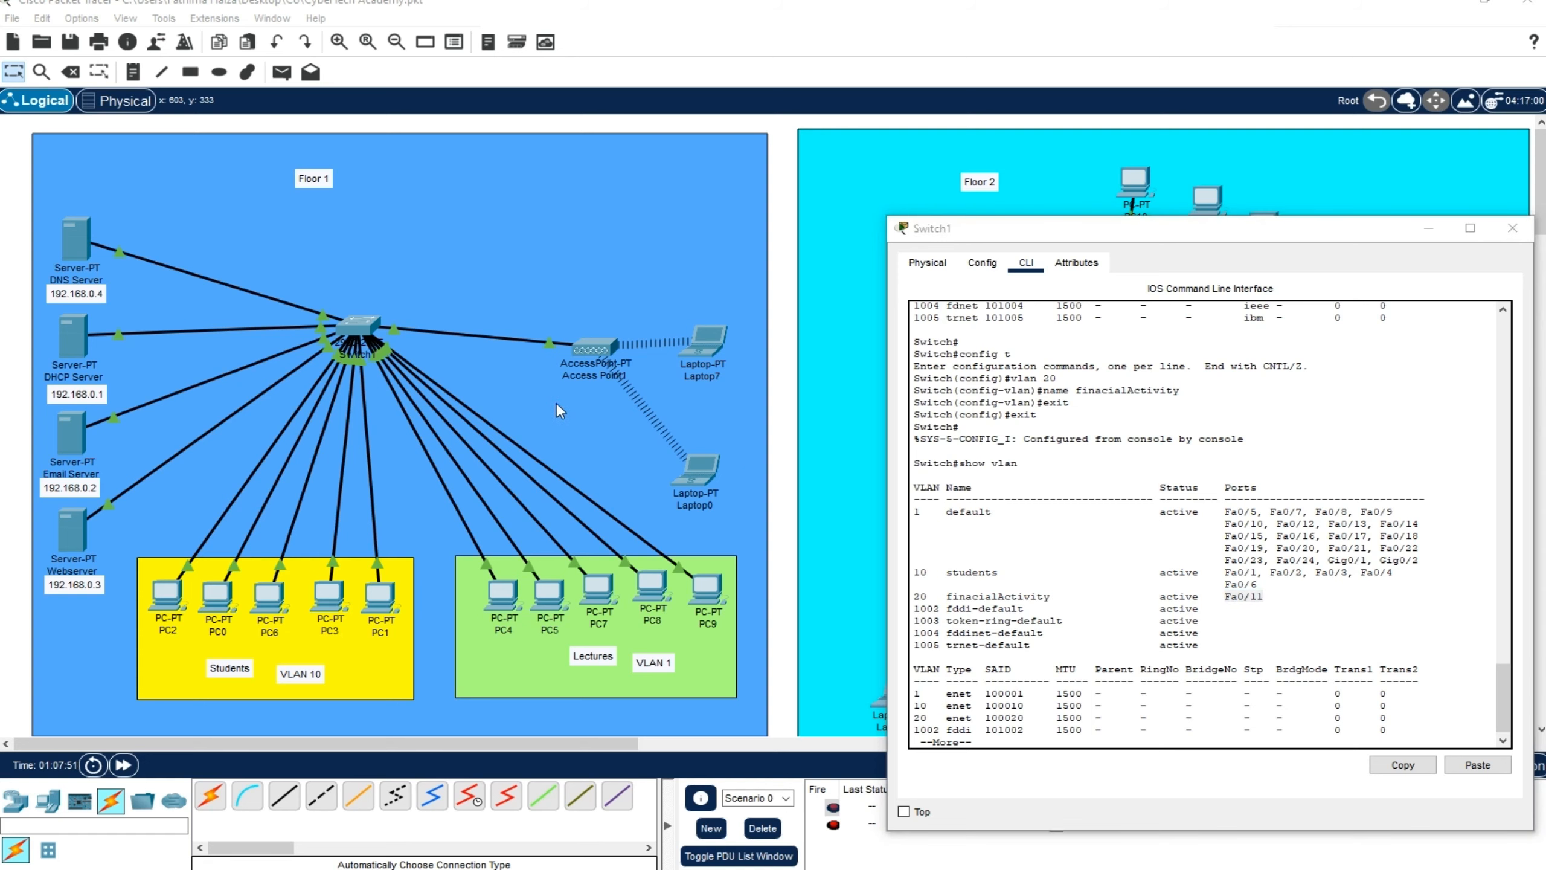
left_click(768, 334)
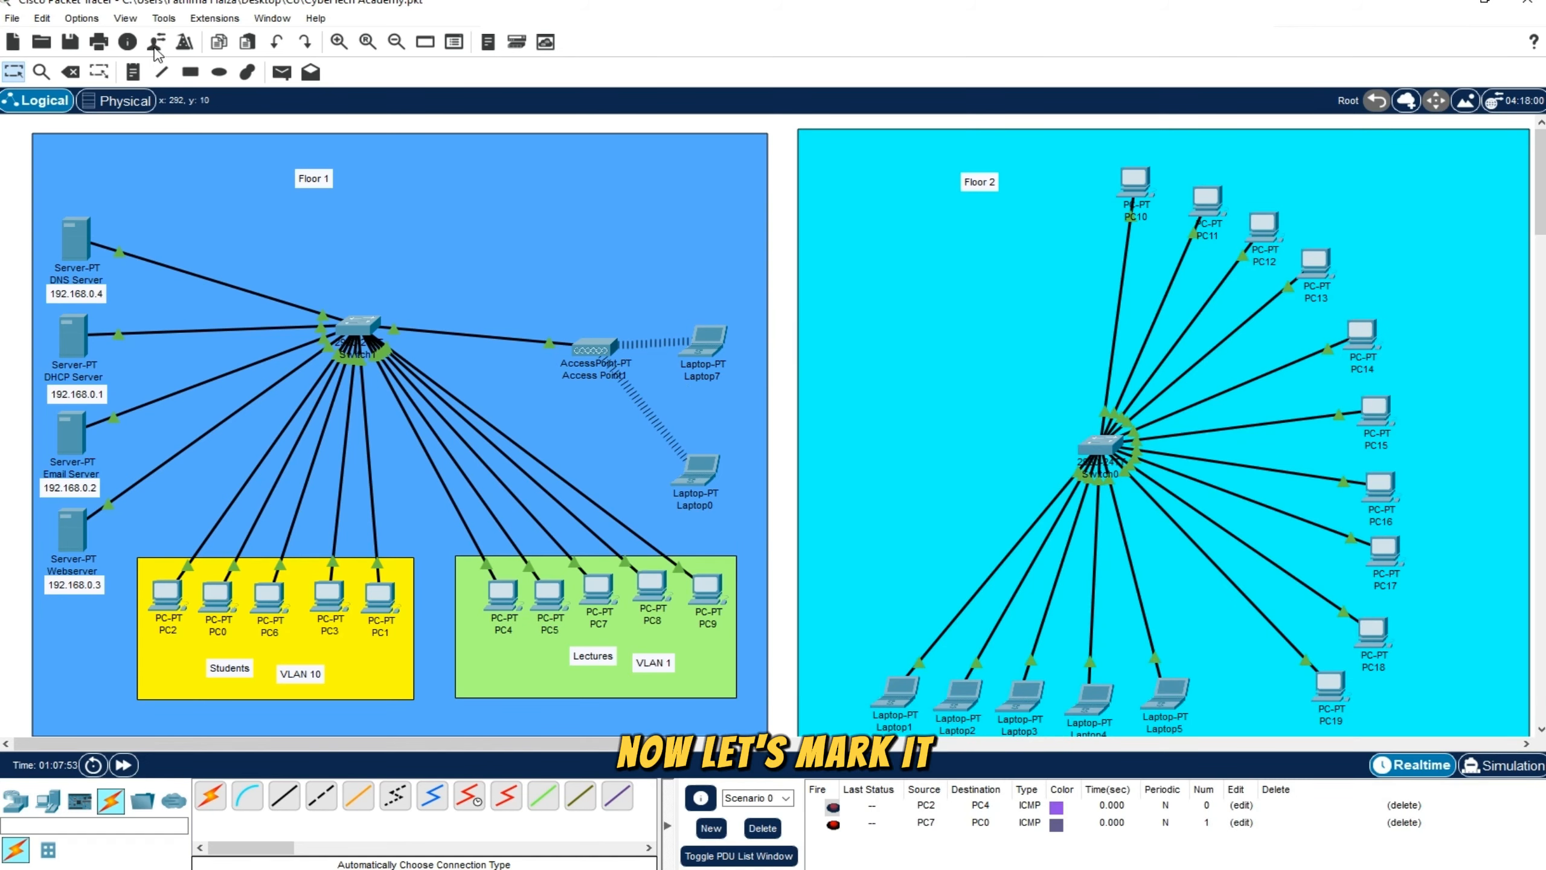
left_click(132, 72)
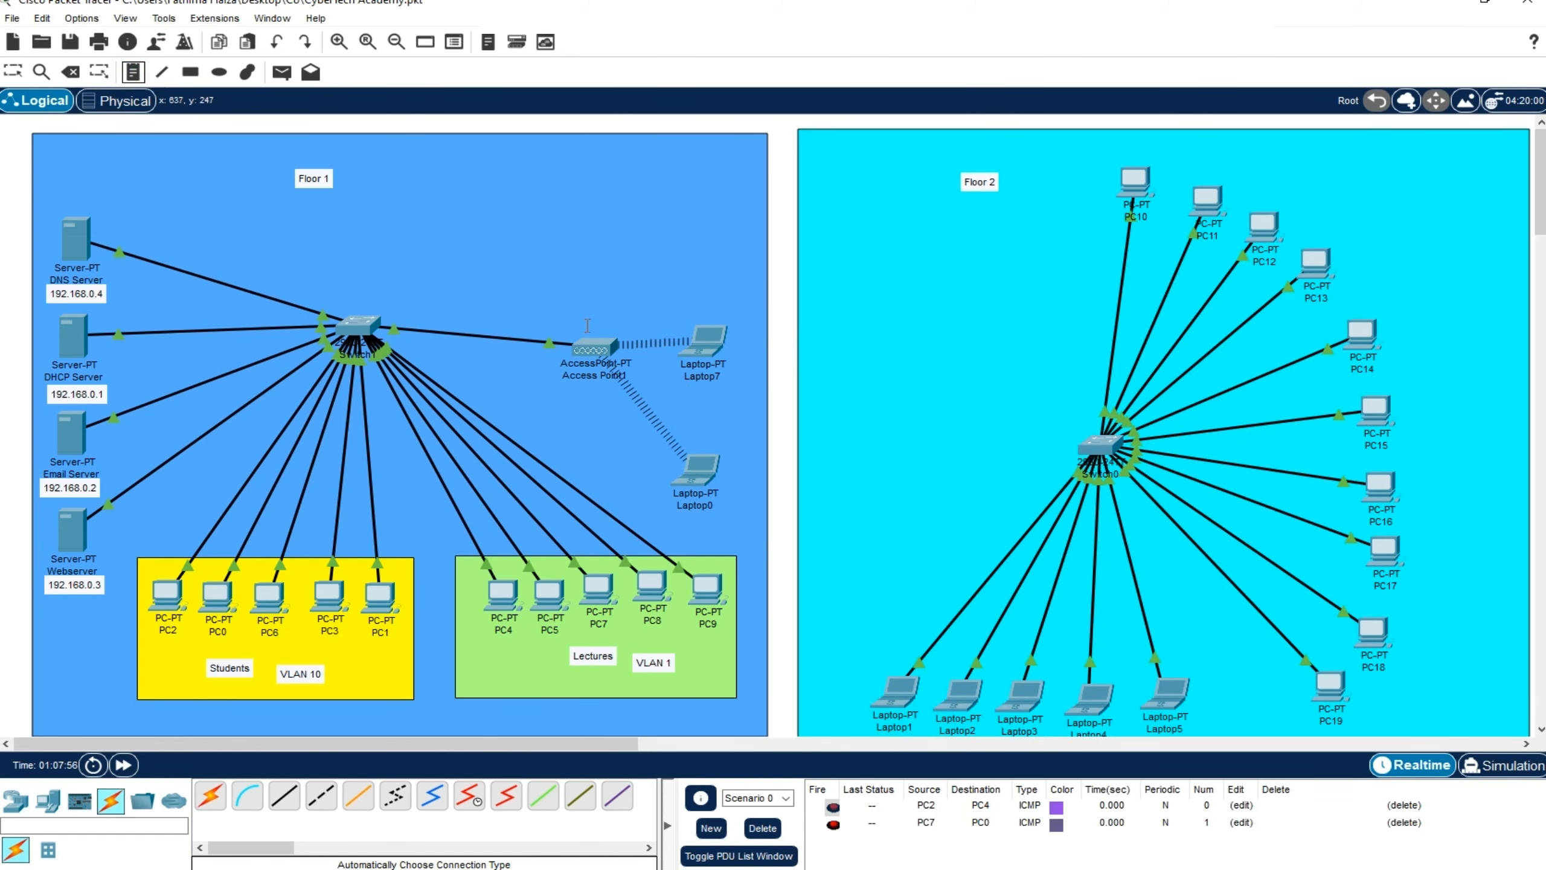
left_click(604, 306)
type("Fi")
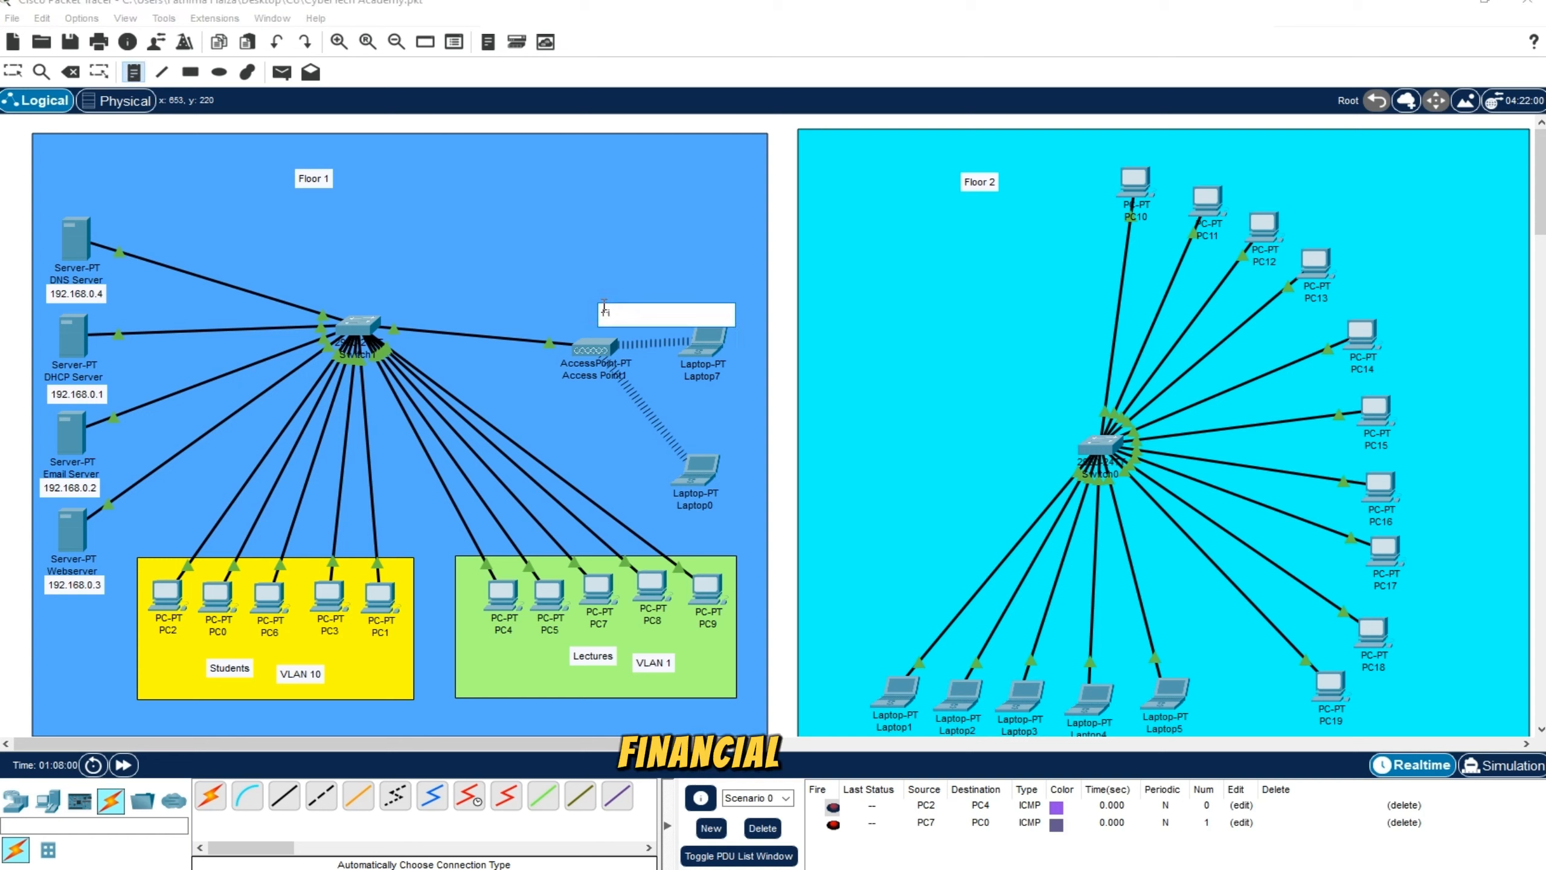
type("nacial Activity")
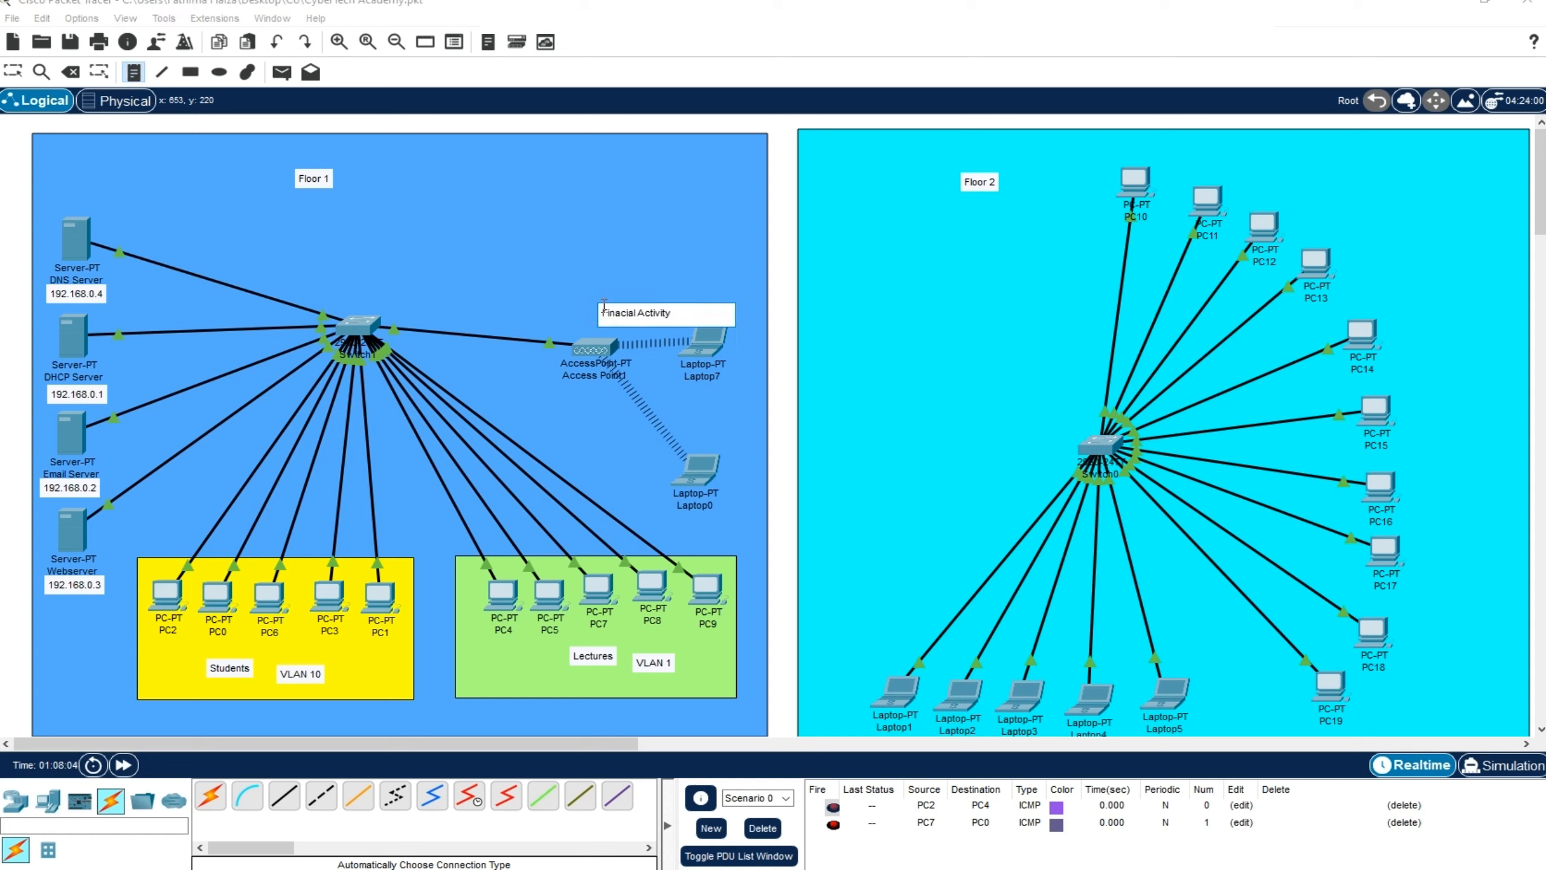
left_click(635, 291)
type("vkla")
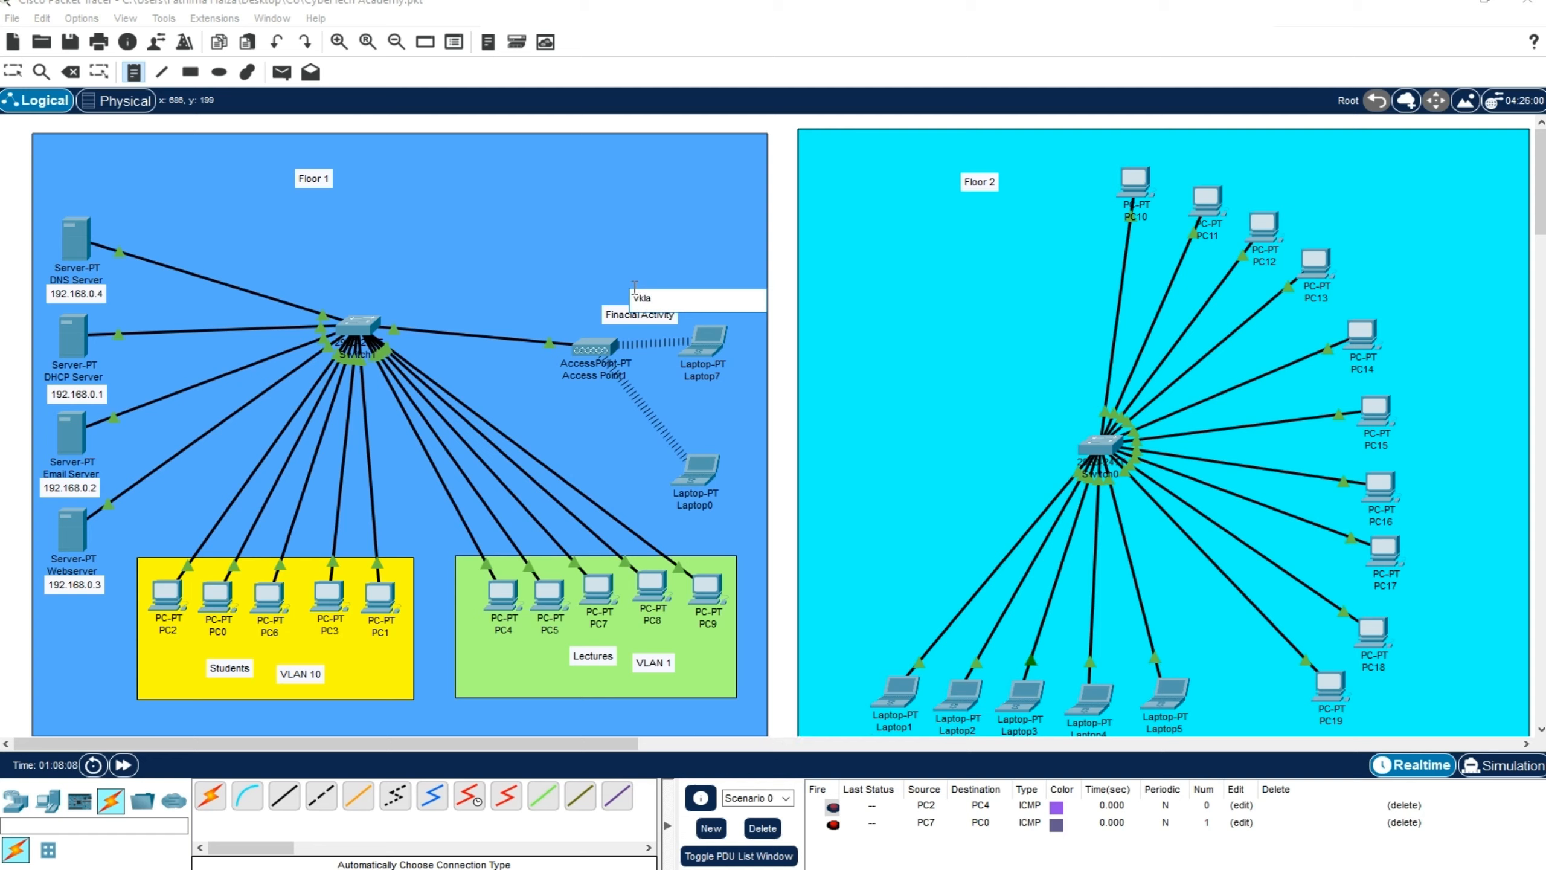
type("LAN 20")
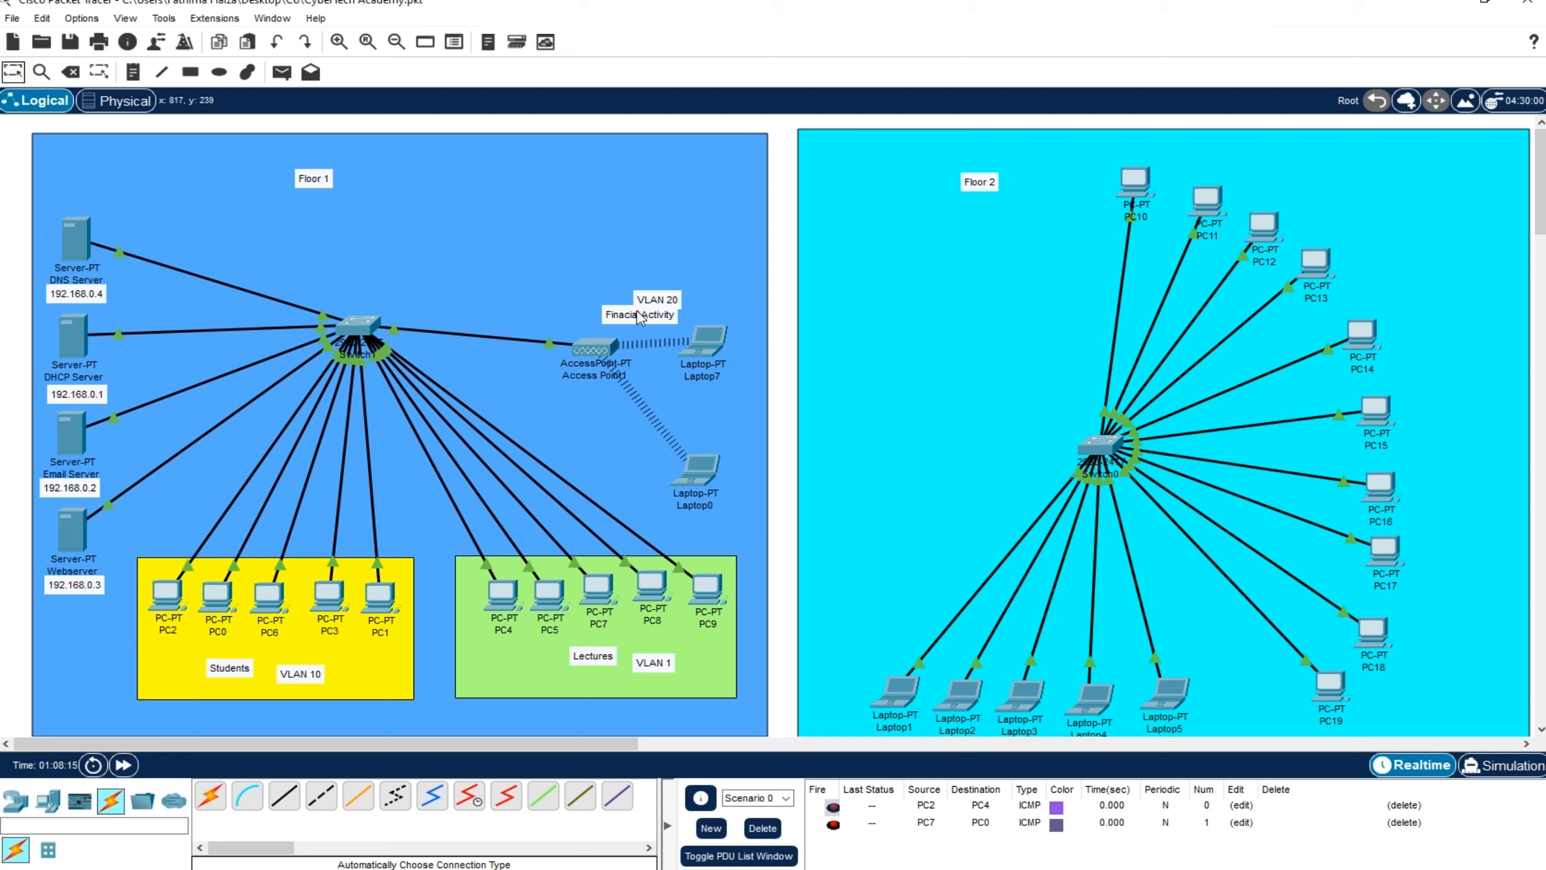
Draw a magenta-filled rectangle around the Finacial Activity and VLAN 20 notes and the wireless laptops on Floor 1
left_click(189, 73)
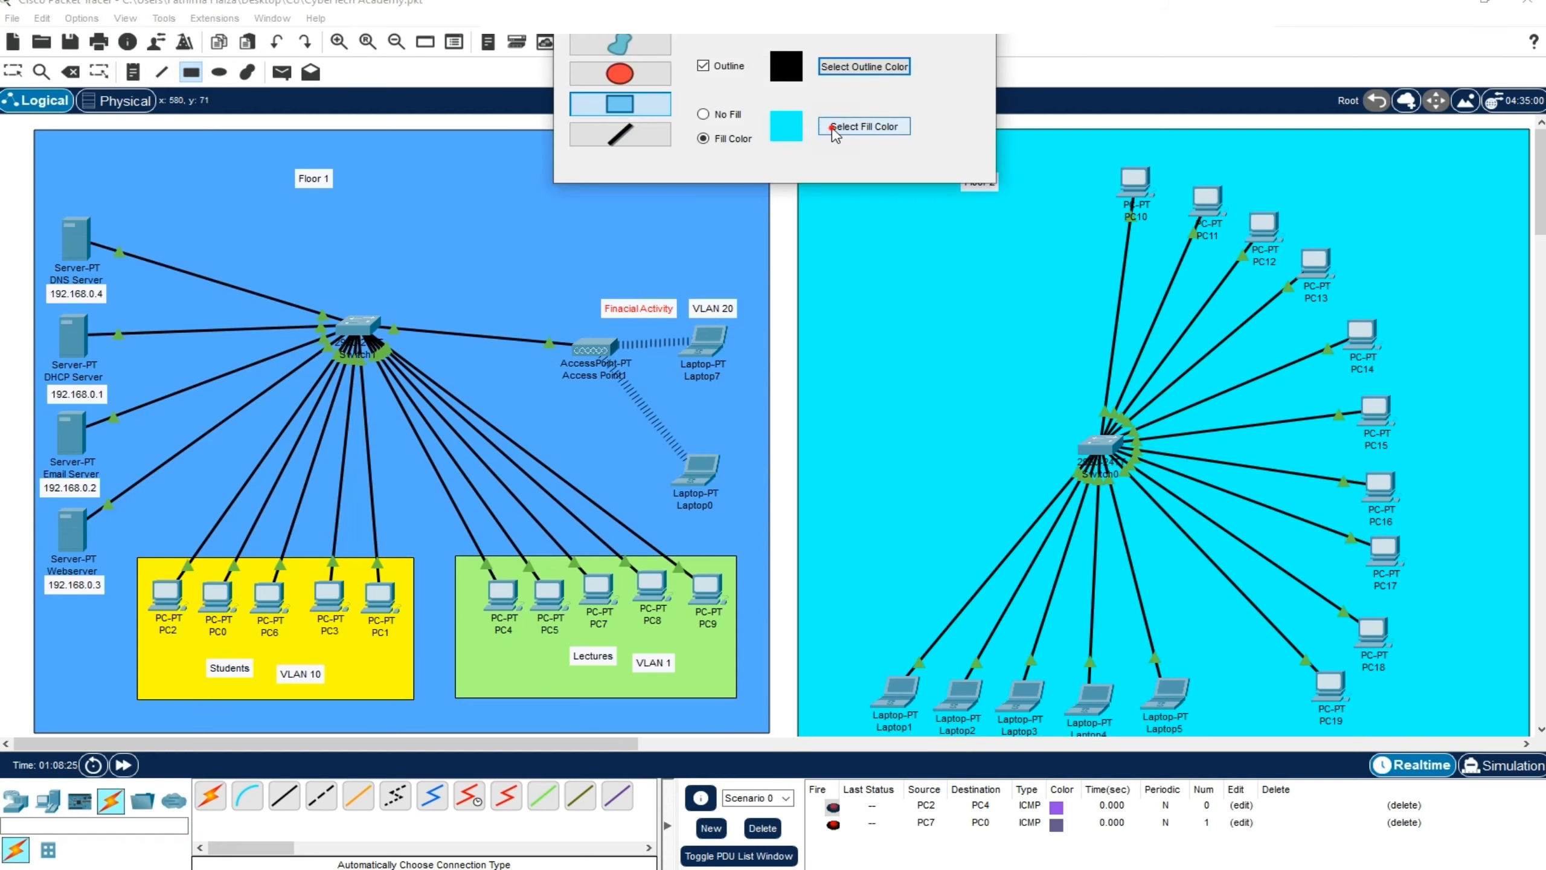
left_click(864, 126)
left_click(582, 403)
left_click(896, 582)
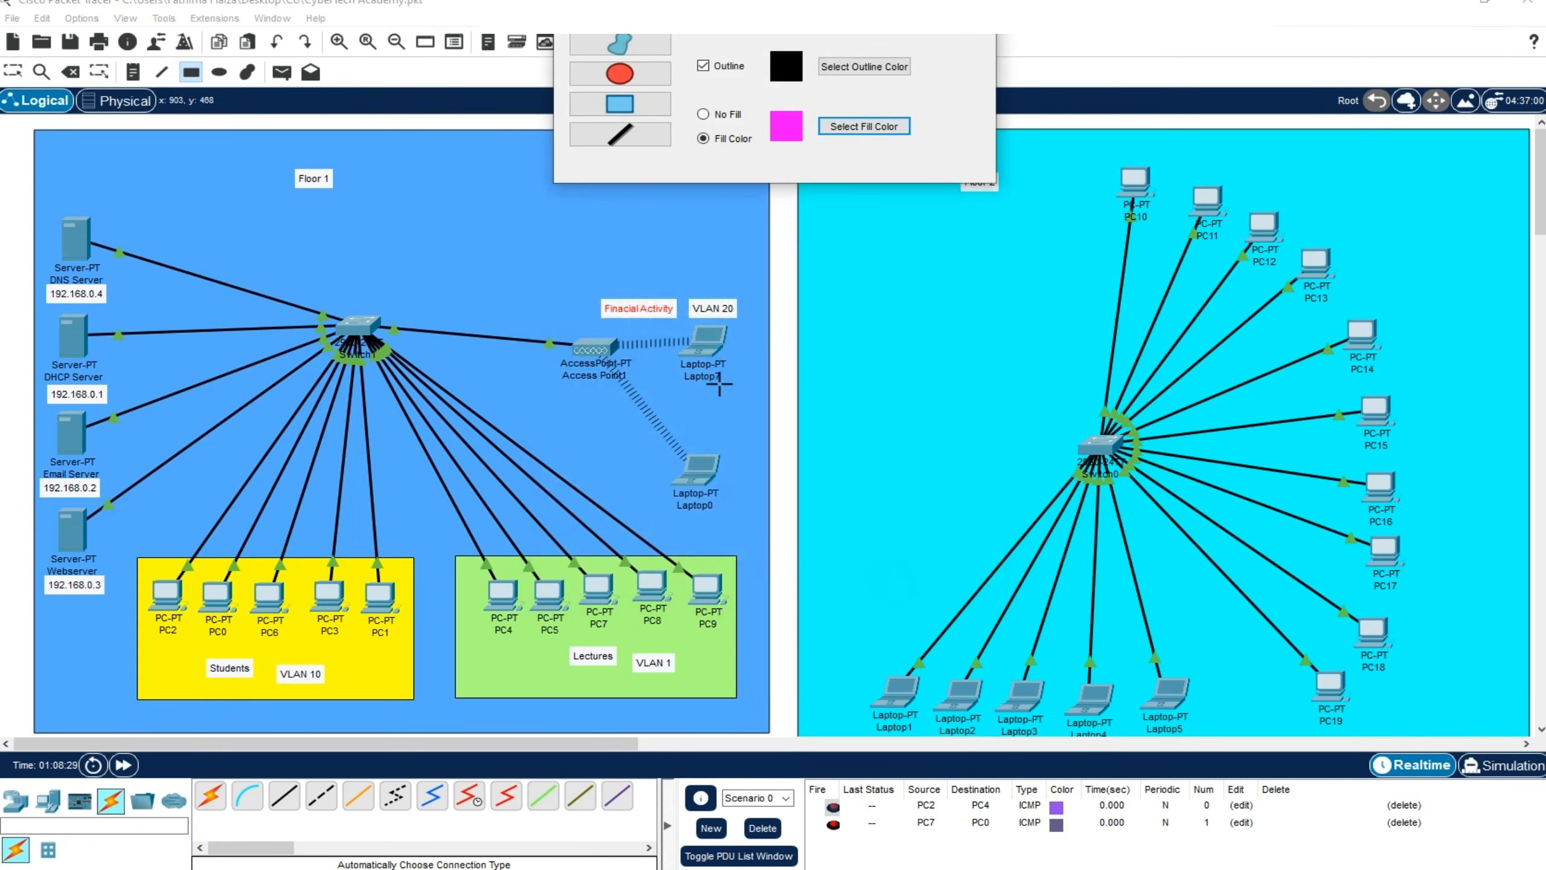
mouse_move(585, 273)
left_mouse_down()
mouse_move(774, 489)
mouse_move(751, 496)
mouse_move(750, 468)
left_mouse_up()
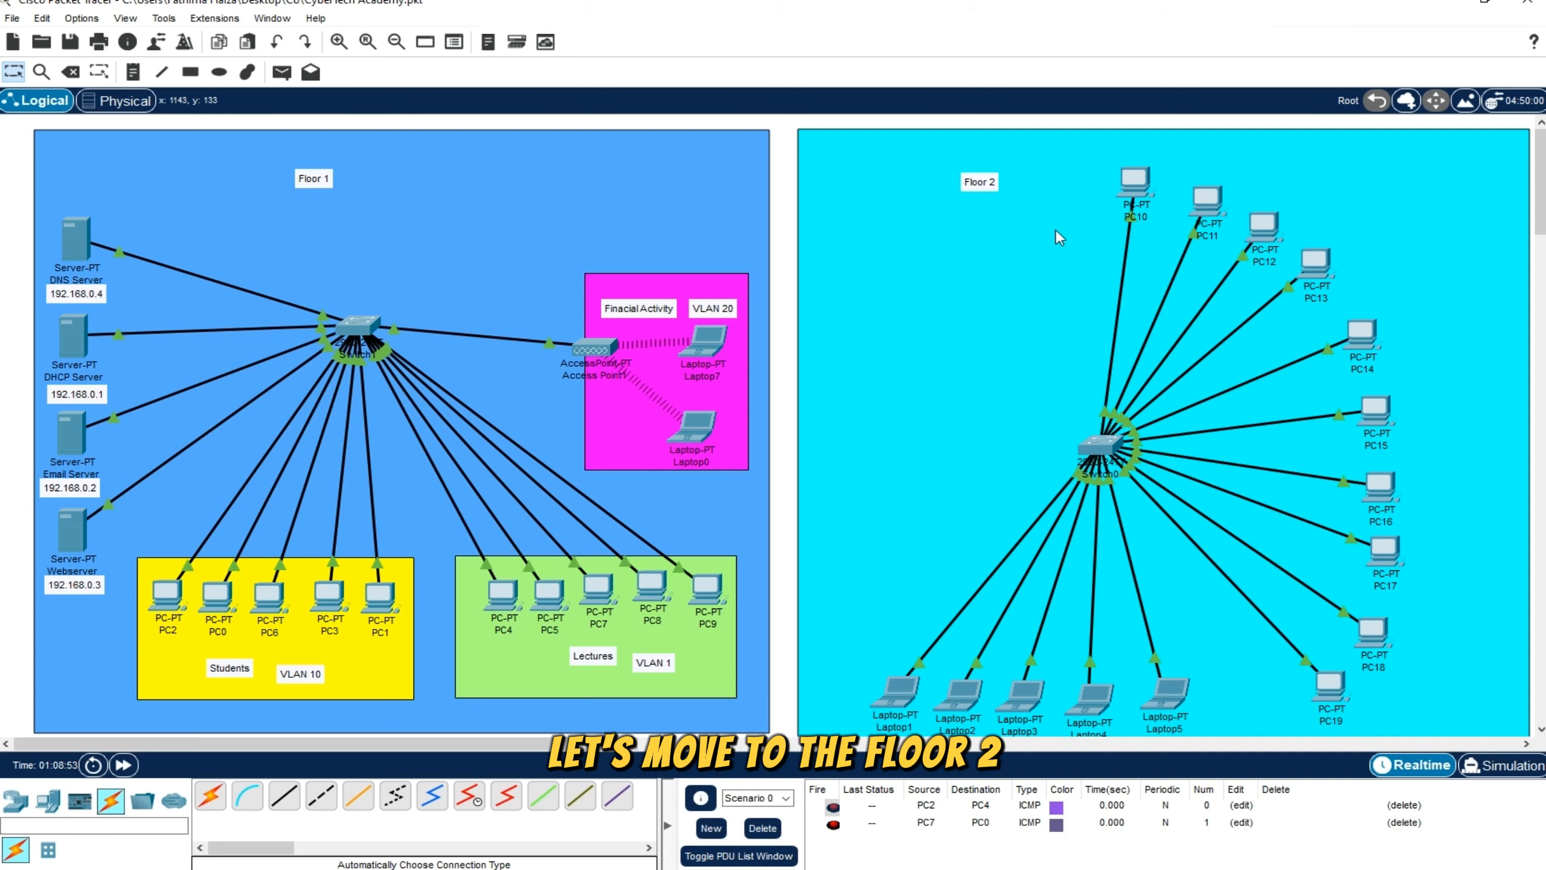
Line up PC11, PC12, PC13 and PC14 beside PC10 in a horizontal row along the upper part of Floor 2
left_click(823, 305)
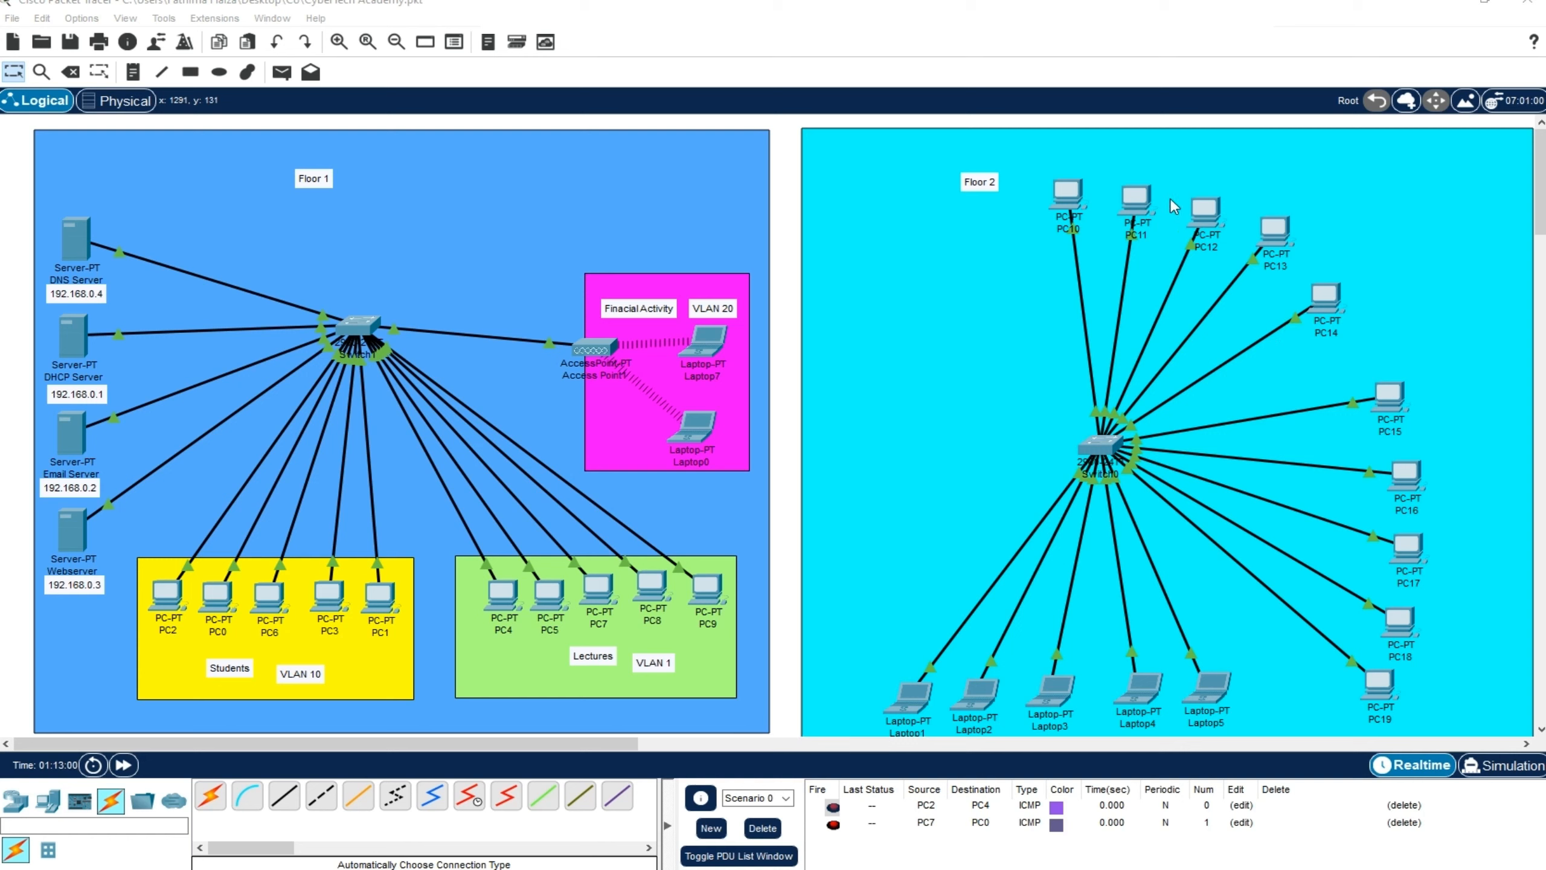
left_click_drag(1133, 197, 1173, 191)
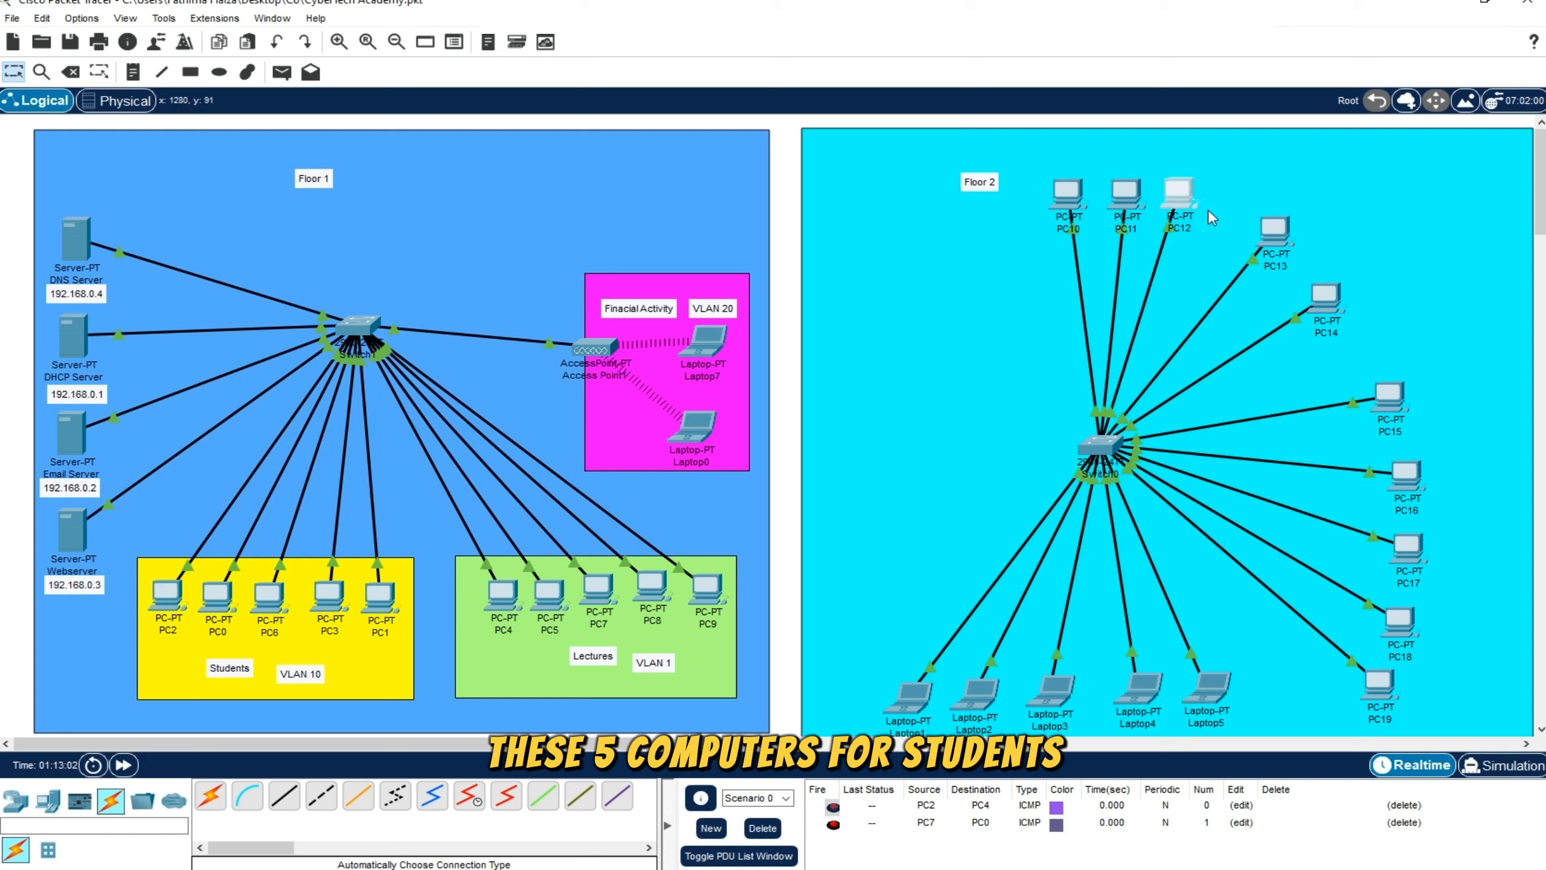
left_click_drag(1279, 233, 1237, 196)
left_click_drag(1329, 300, 1292, 194)
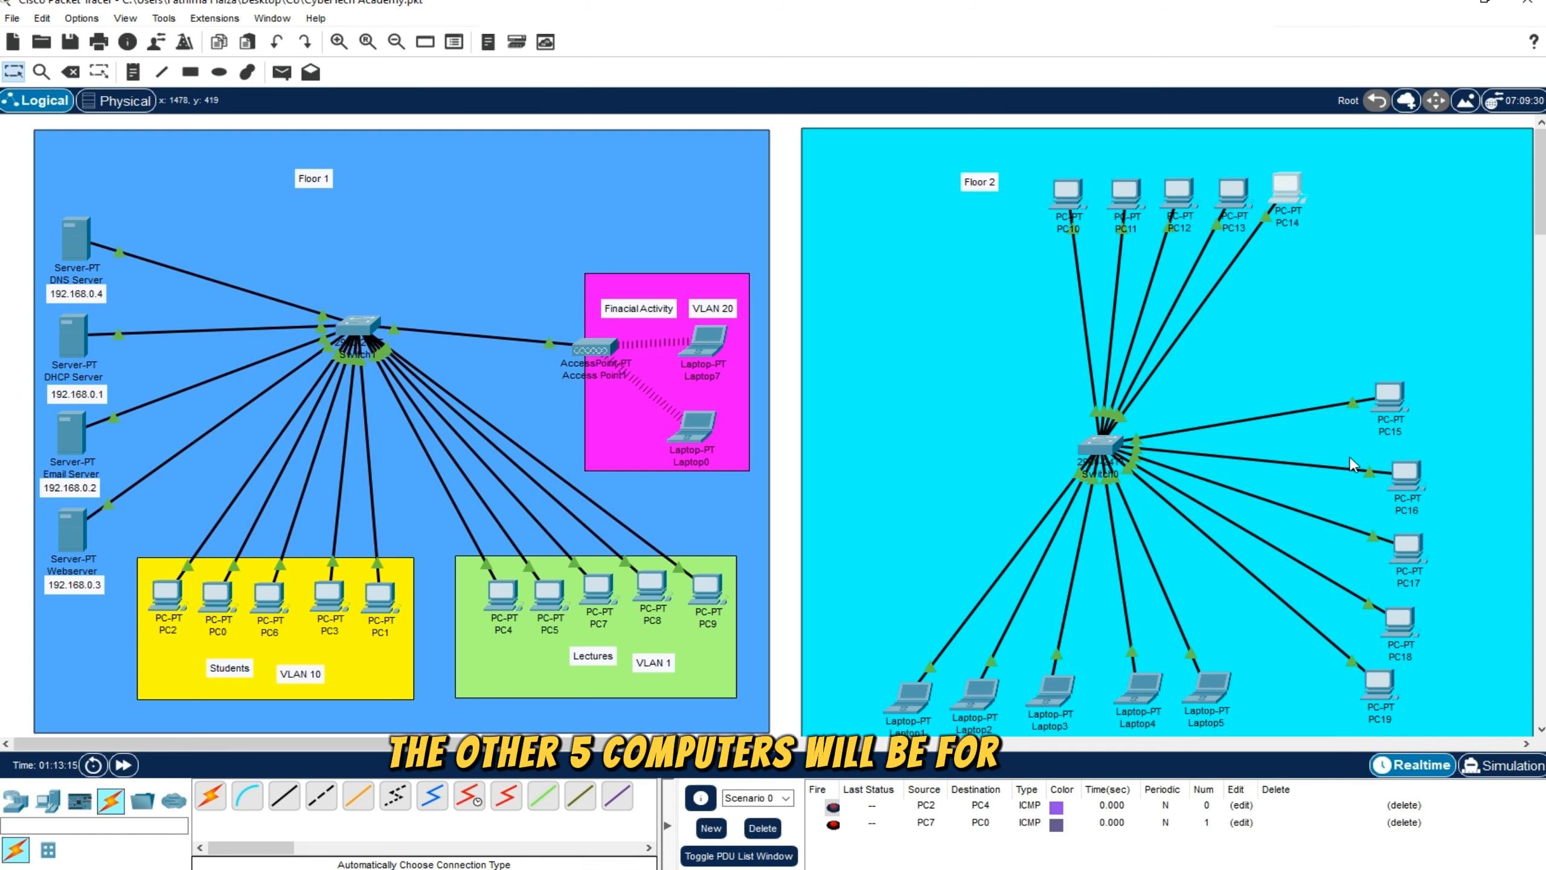
Line up PC15 through PC19 in an evenly spaced vertical column near the far edge of Floor 2
left_click_drag(1390, 391, 1415, 388)
left_click_drag(1398, 465, 1419, 456)
left_click_drag(1403, 560, 1430, 537)
left_click(807, 517)
left_click_drag(1400, 621, 1428, 606)
left_click_drag(1379, 683, 1429, 671)
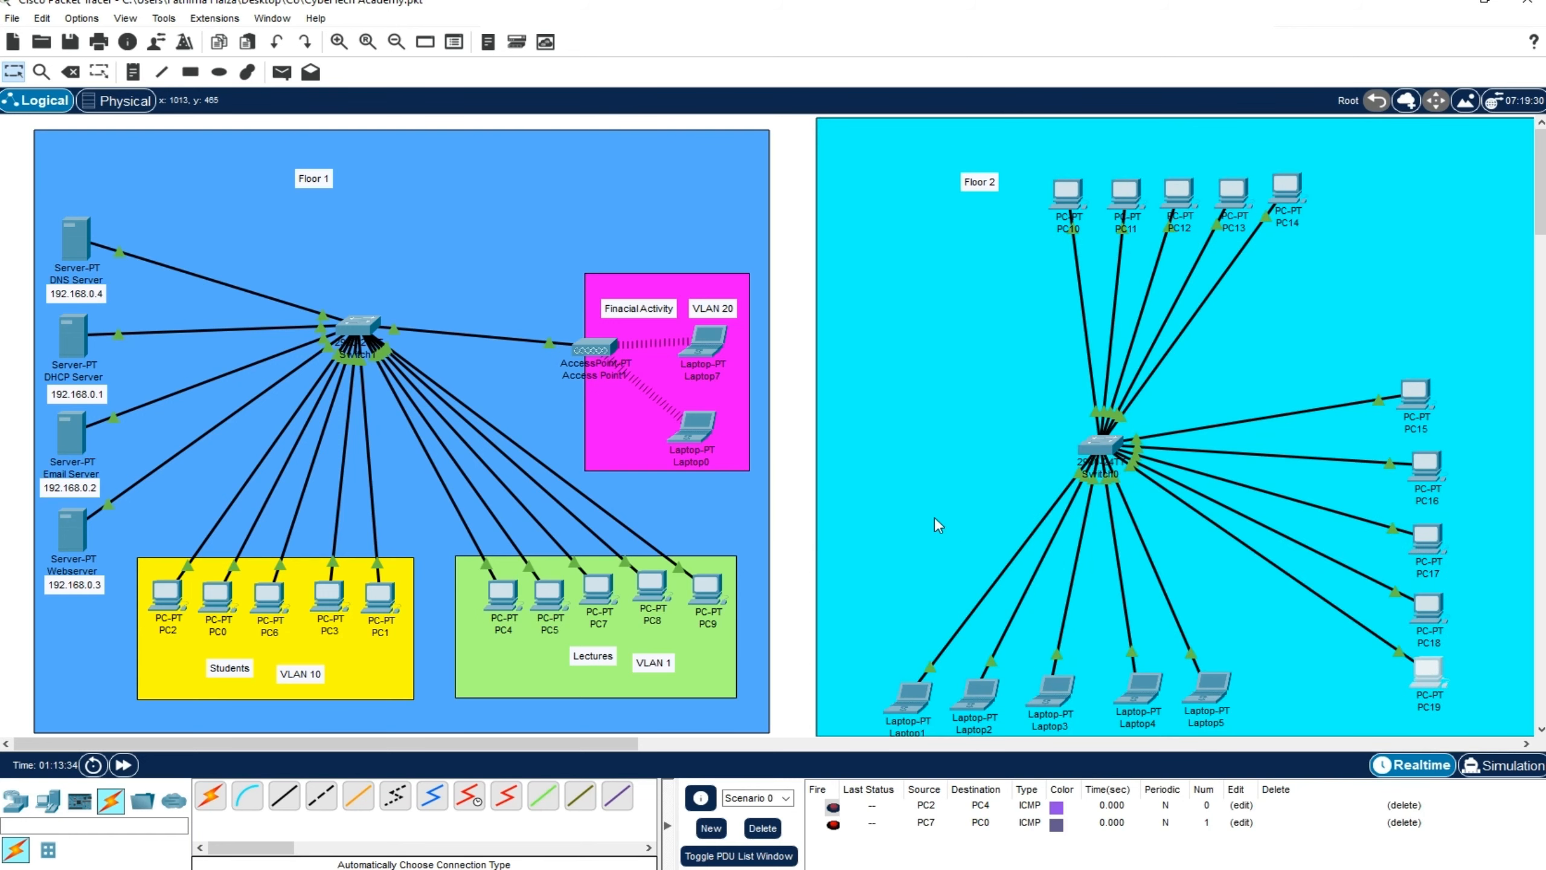
left_click_drag(1418, 400, 1430, 396)
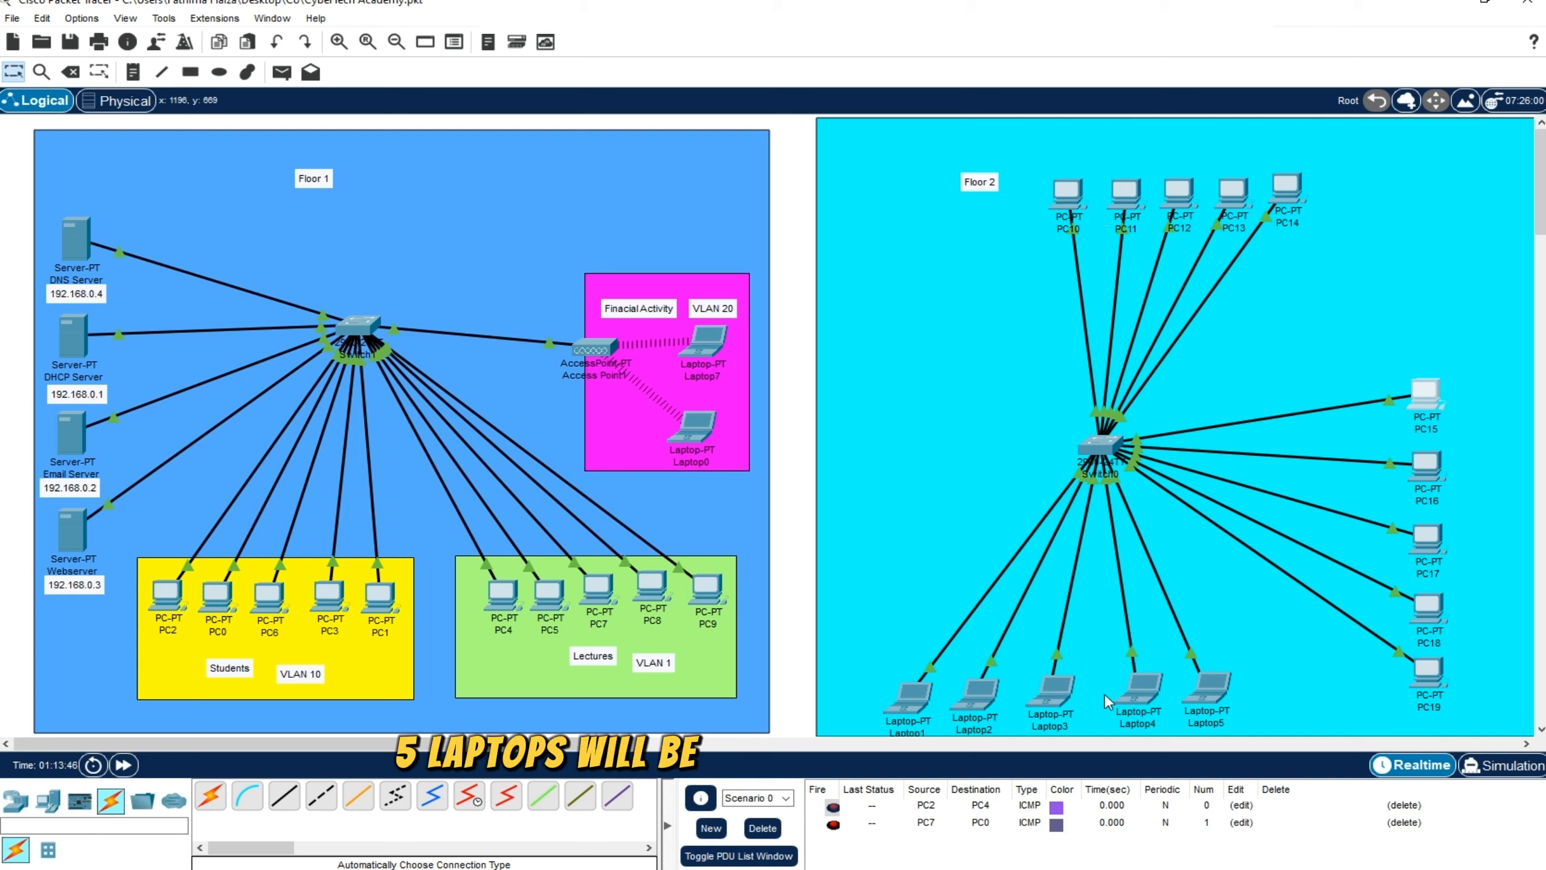
Add the notes Students below PC10 to PC14, Lectures beside PC15 to PC19 and Finacial Activity above the laptops on Floor 2
mouse_move(1067, 690)
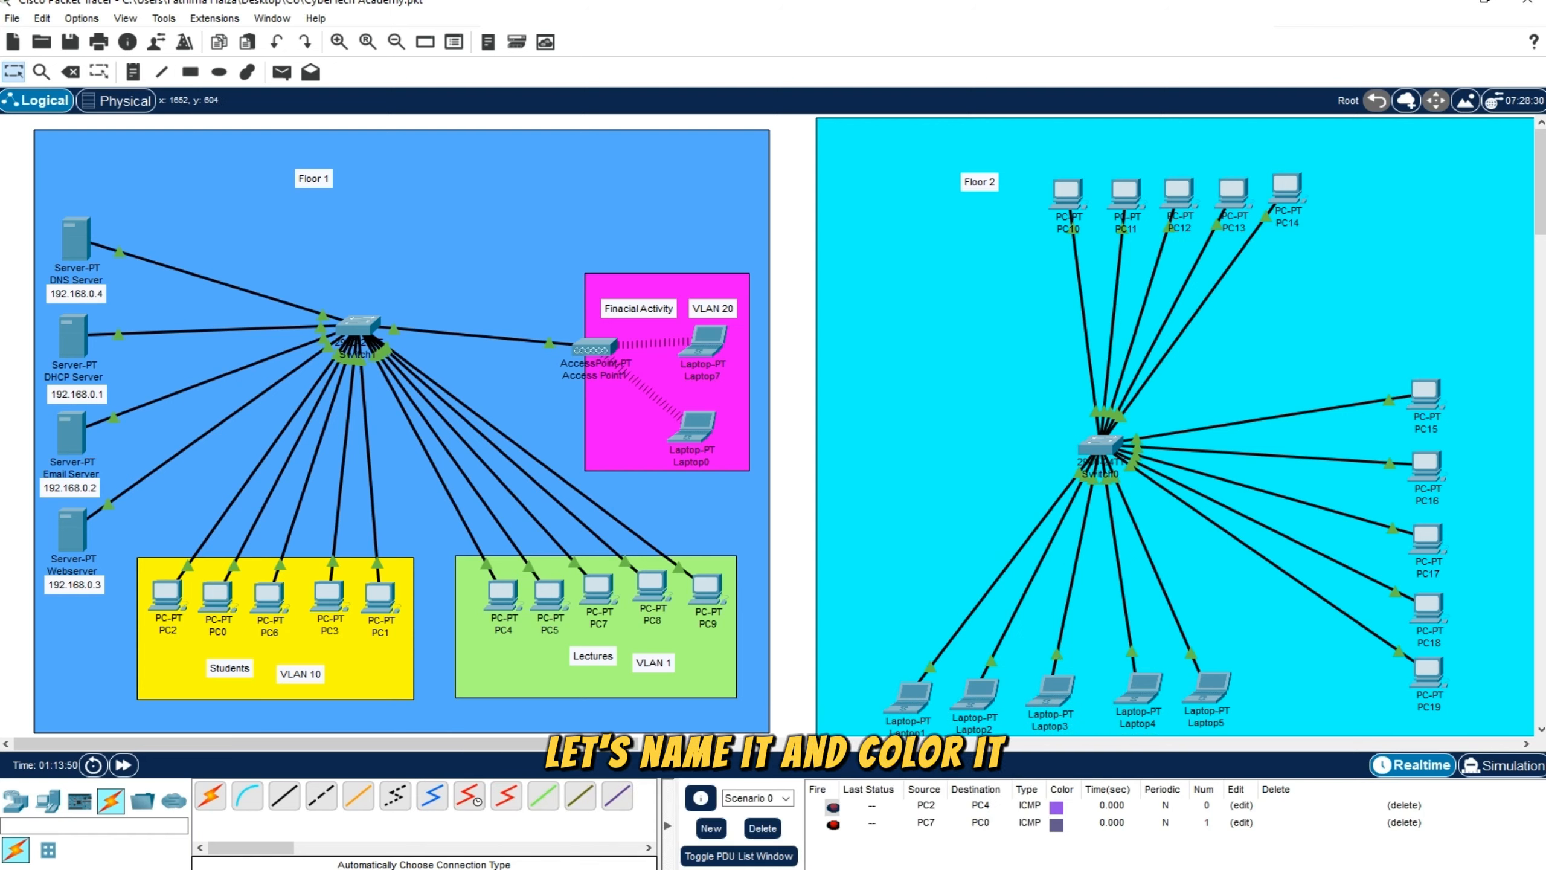
key("n")
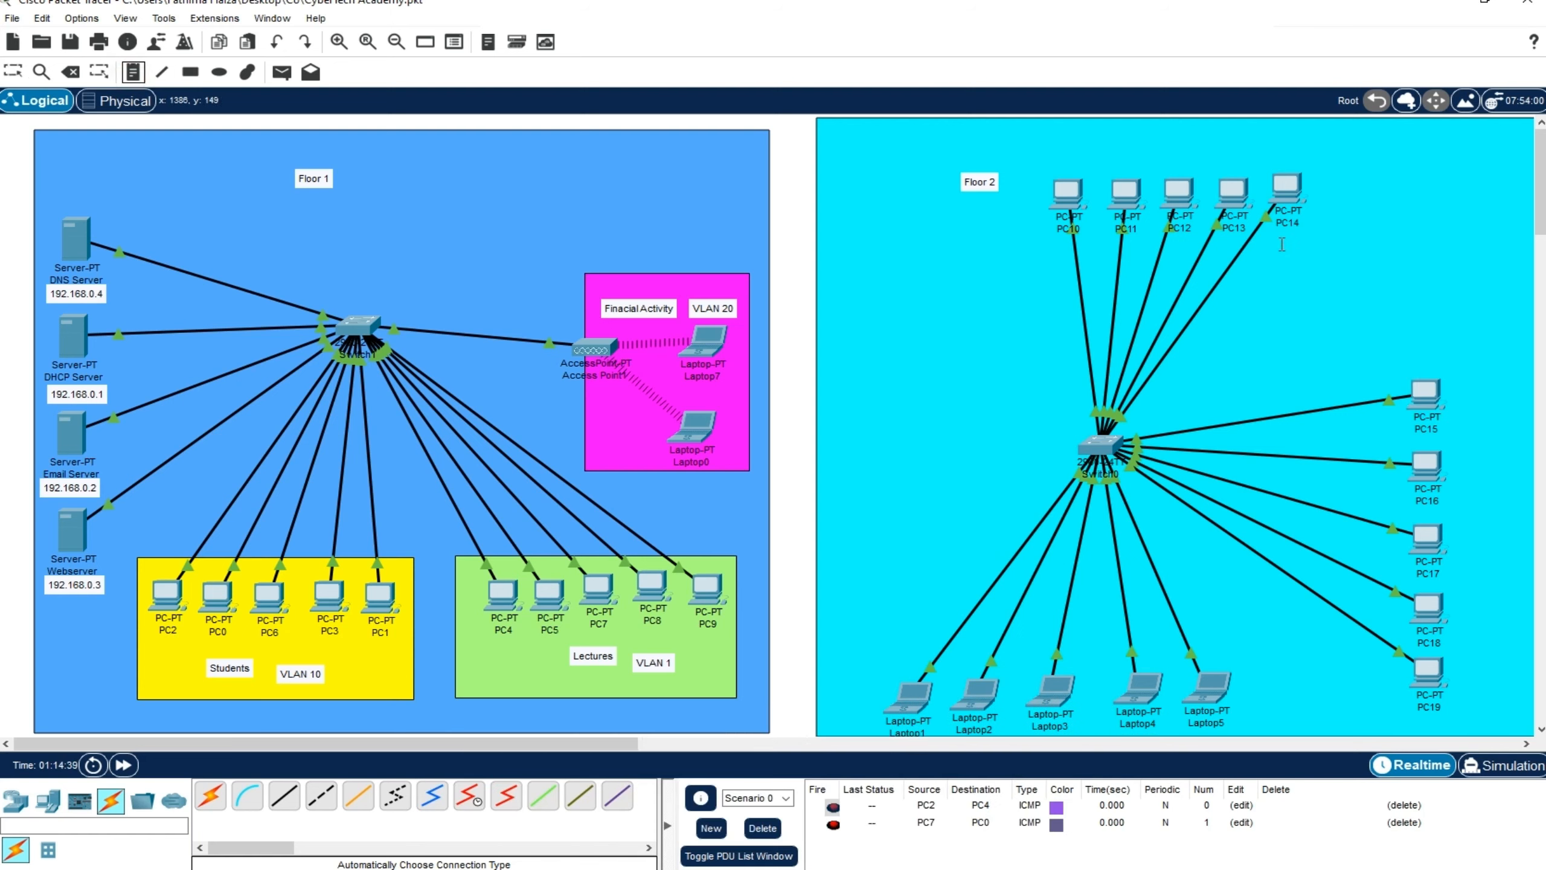
left_click(1109, 248)
type("Students")
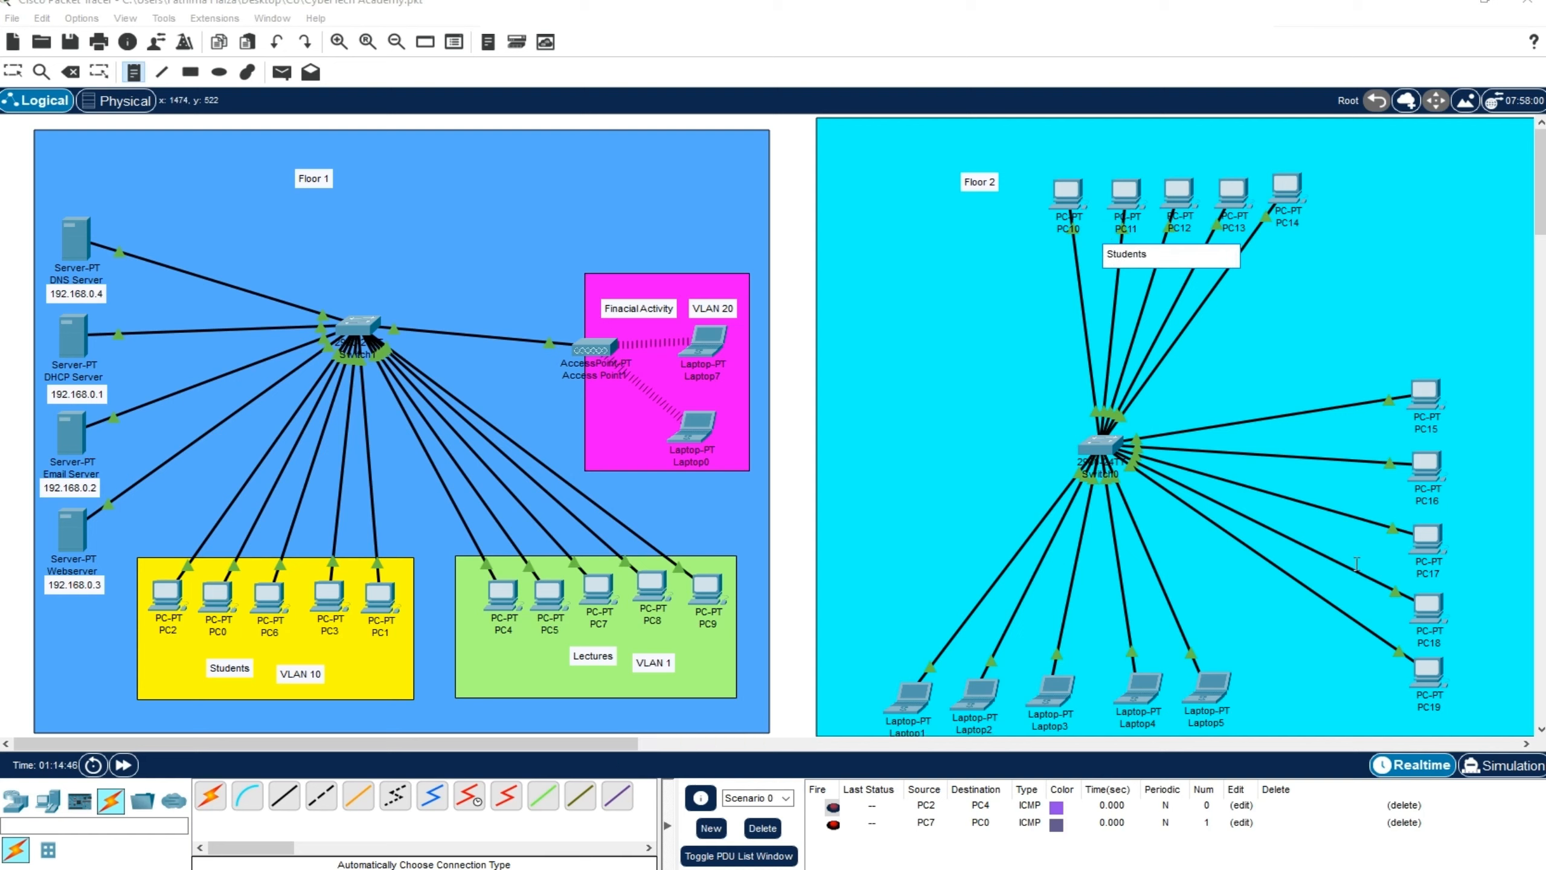
left_click(1300, 474)
type("Lectures")
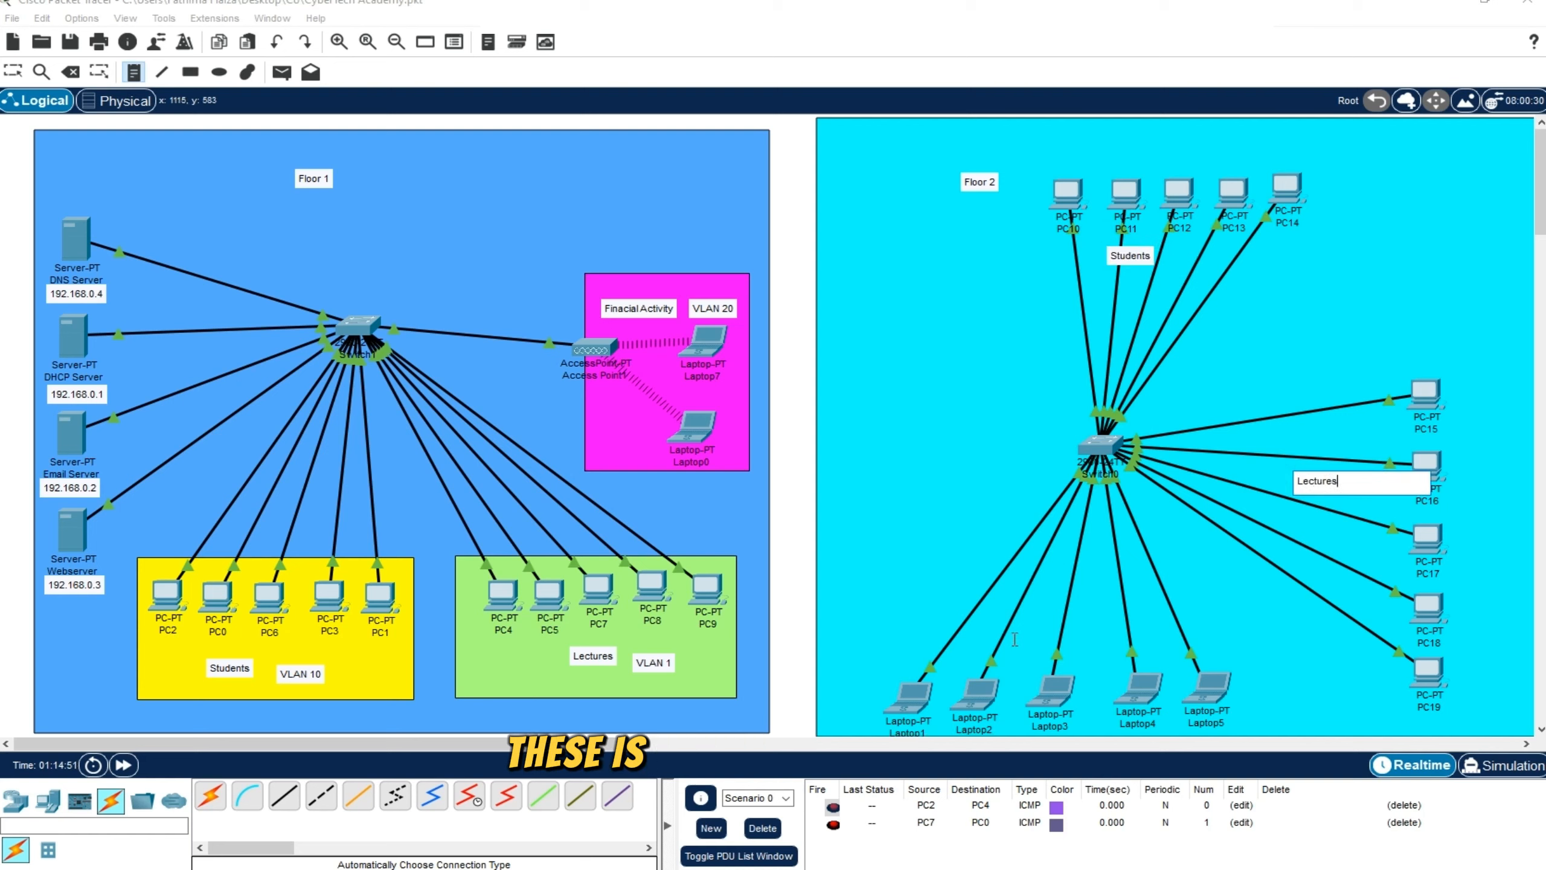
left_click(1014, 622)
type("Finacial Activity")
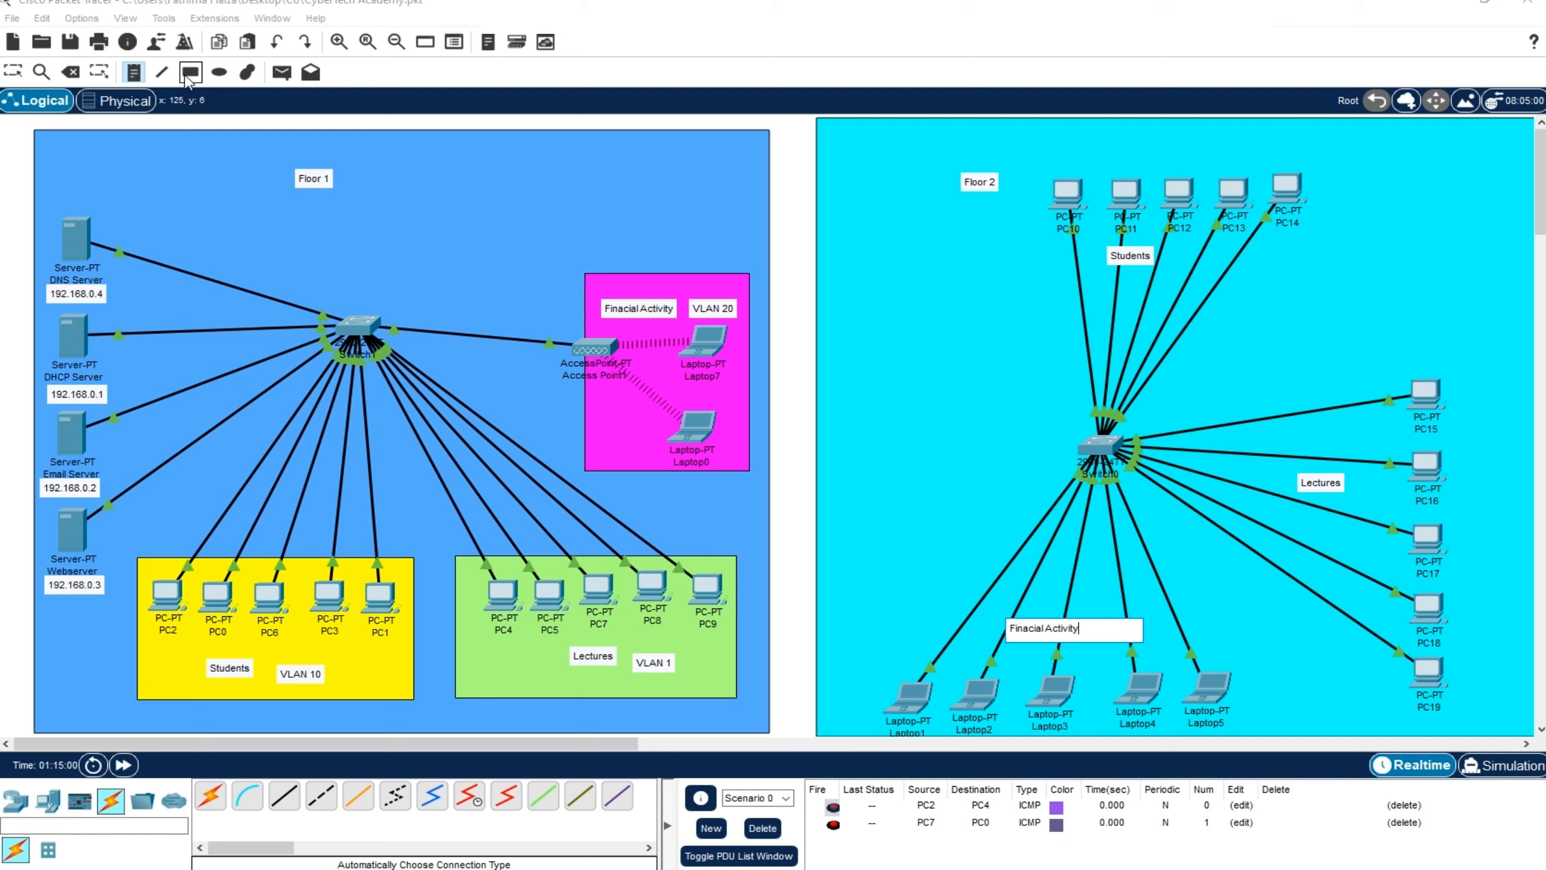
Draw a yellow-filled rectangle around PC10 to PC14 and the Students note on Floor 2
left_click(190, 72)
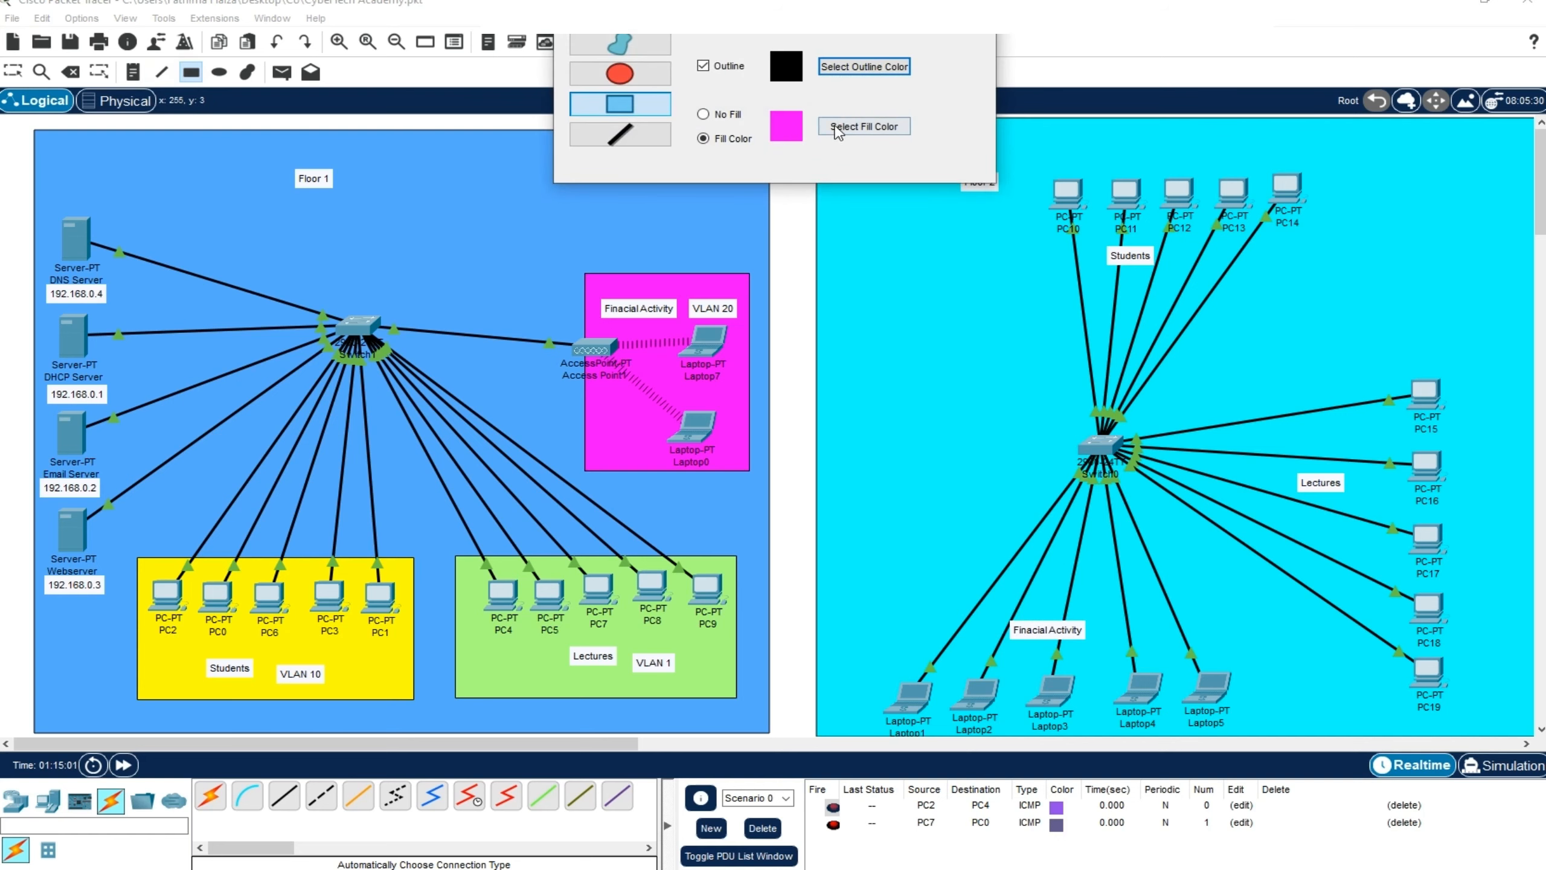
left_click(863, 127)
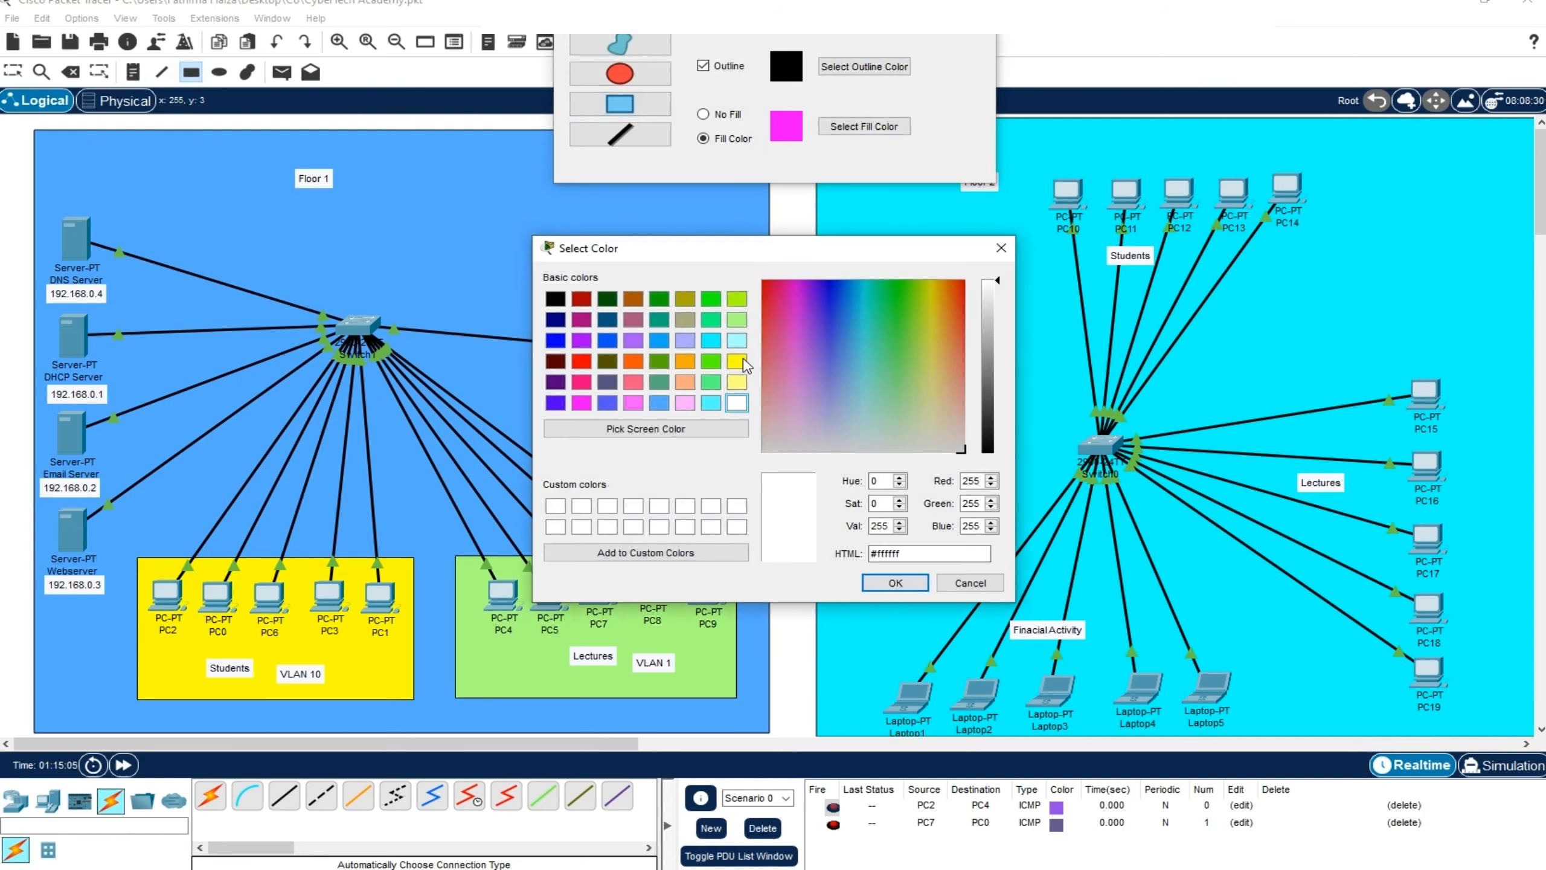
left_click(737, 361)
left_click(895, 582)
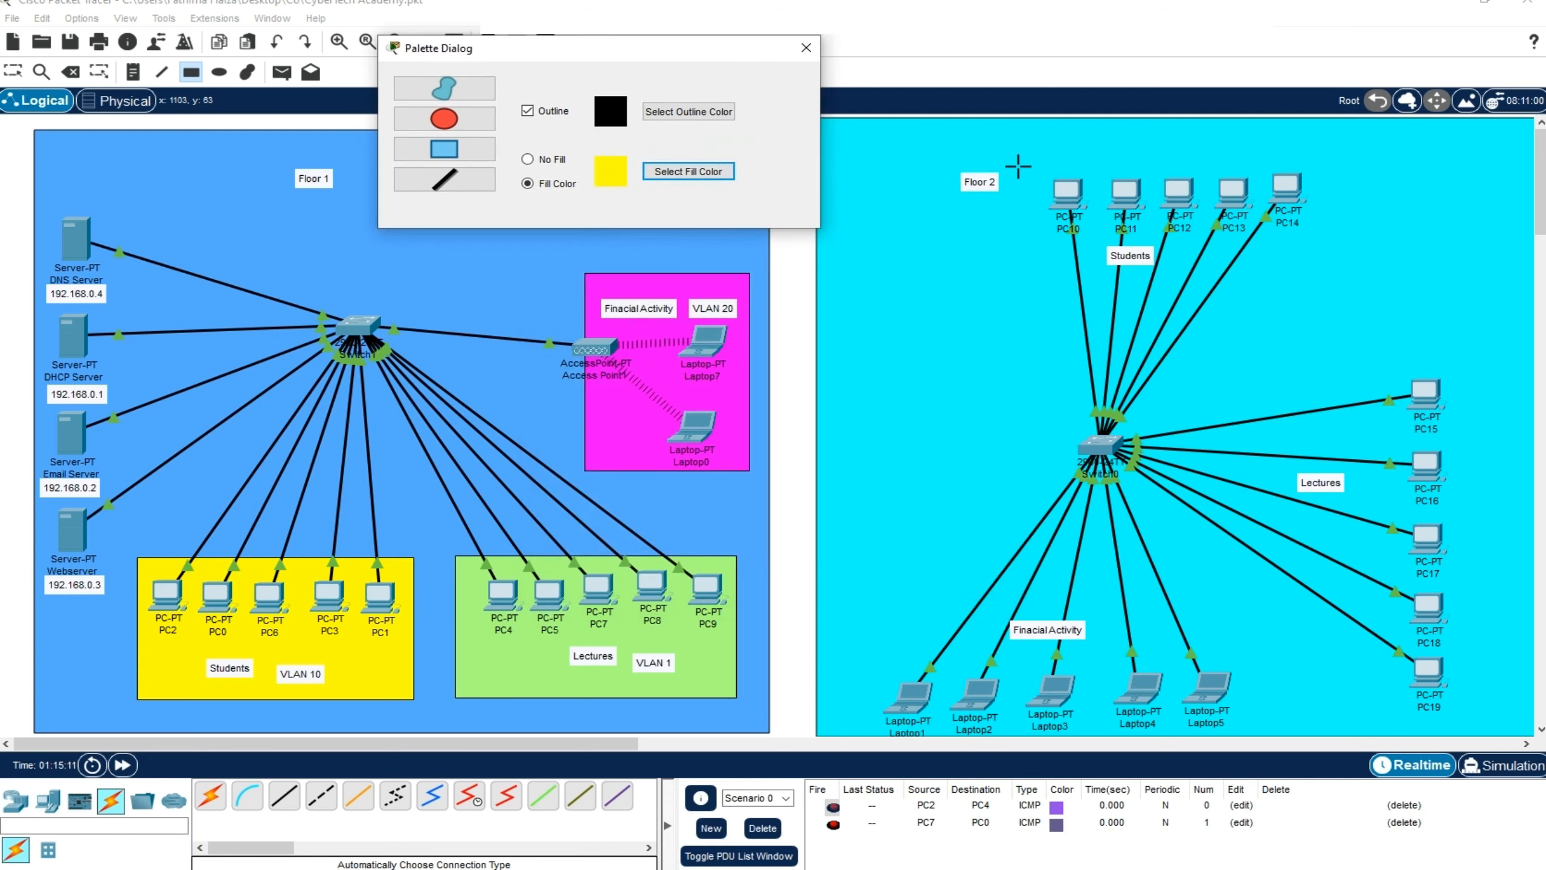
left_click_drag(1025, 152, 1342, 291)
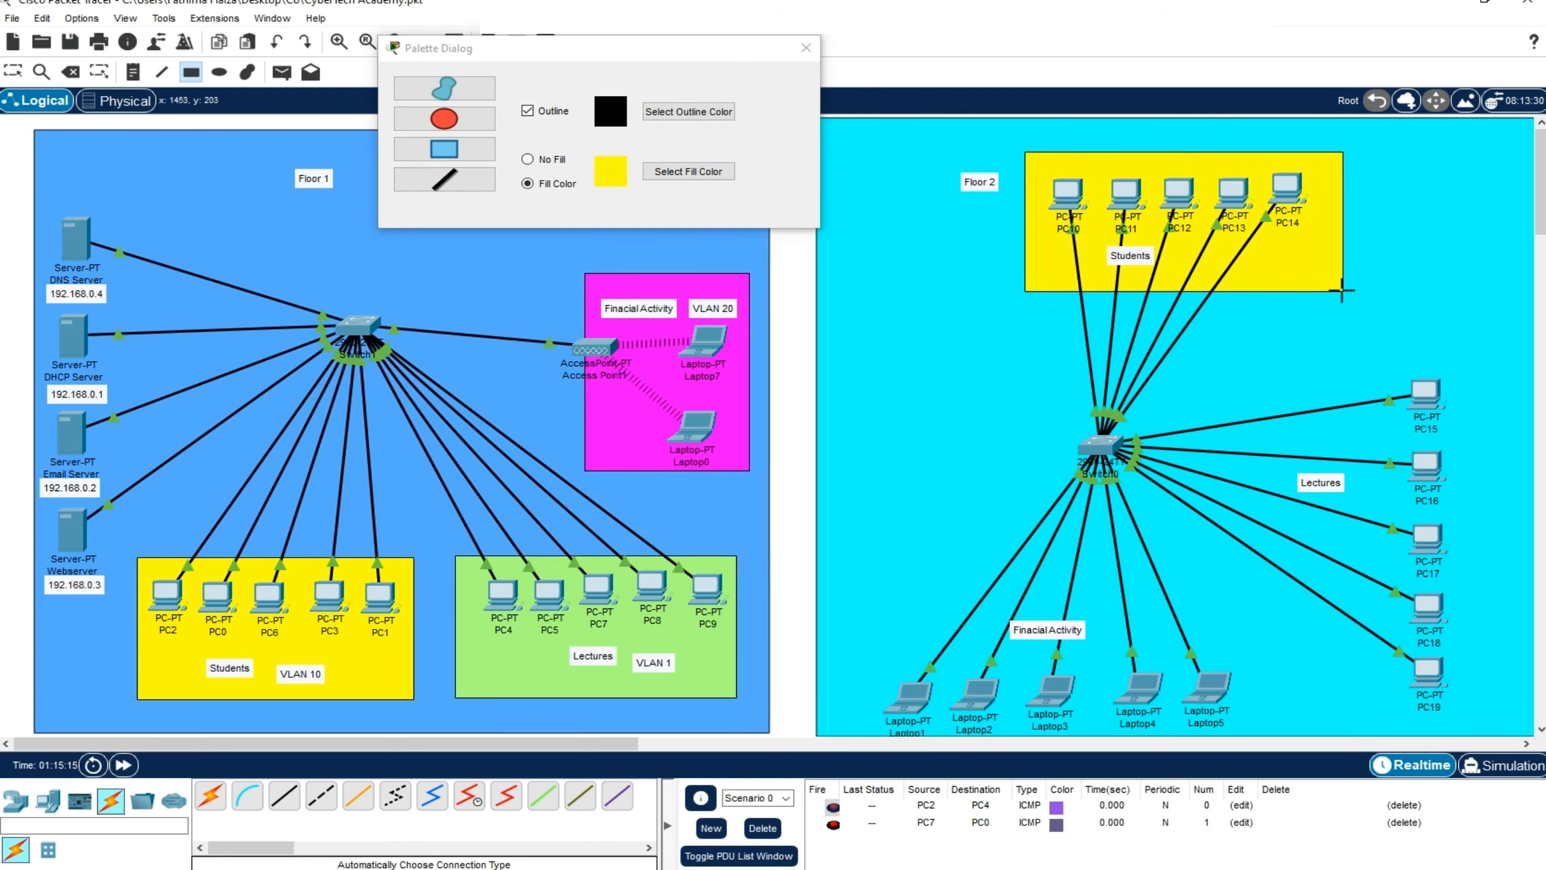
Draw a light green-filled rectangle around the PC15 to PC19 column on Floor 2
left_click(723, 175)
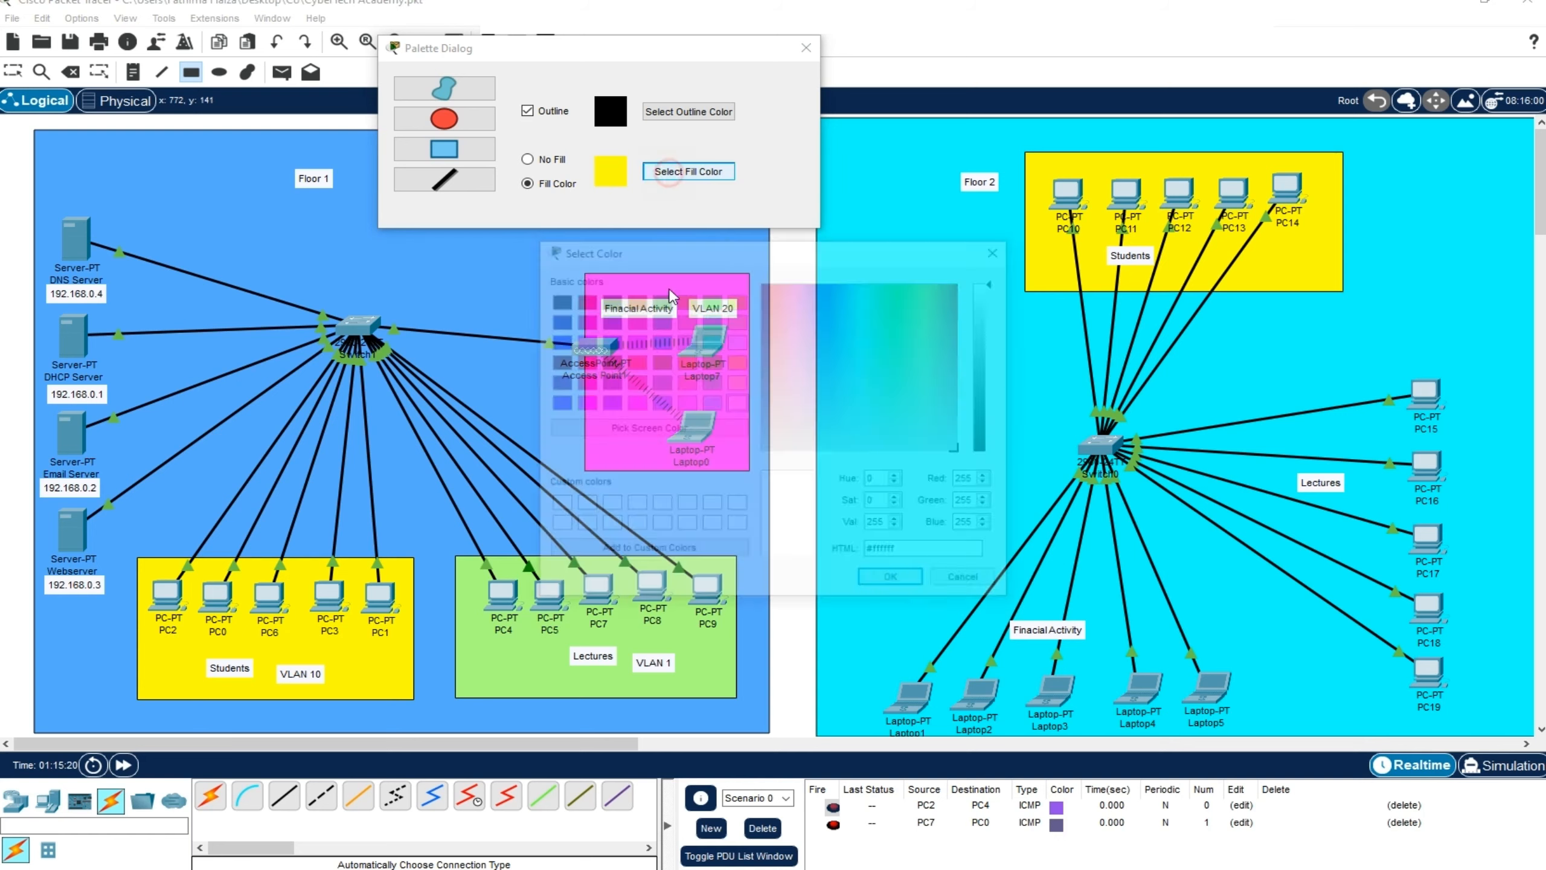
left_click(735, 321)
left_click(895, 582)
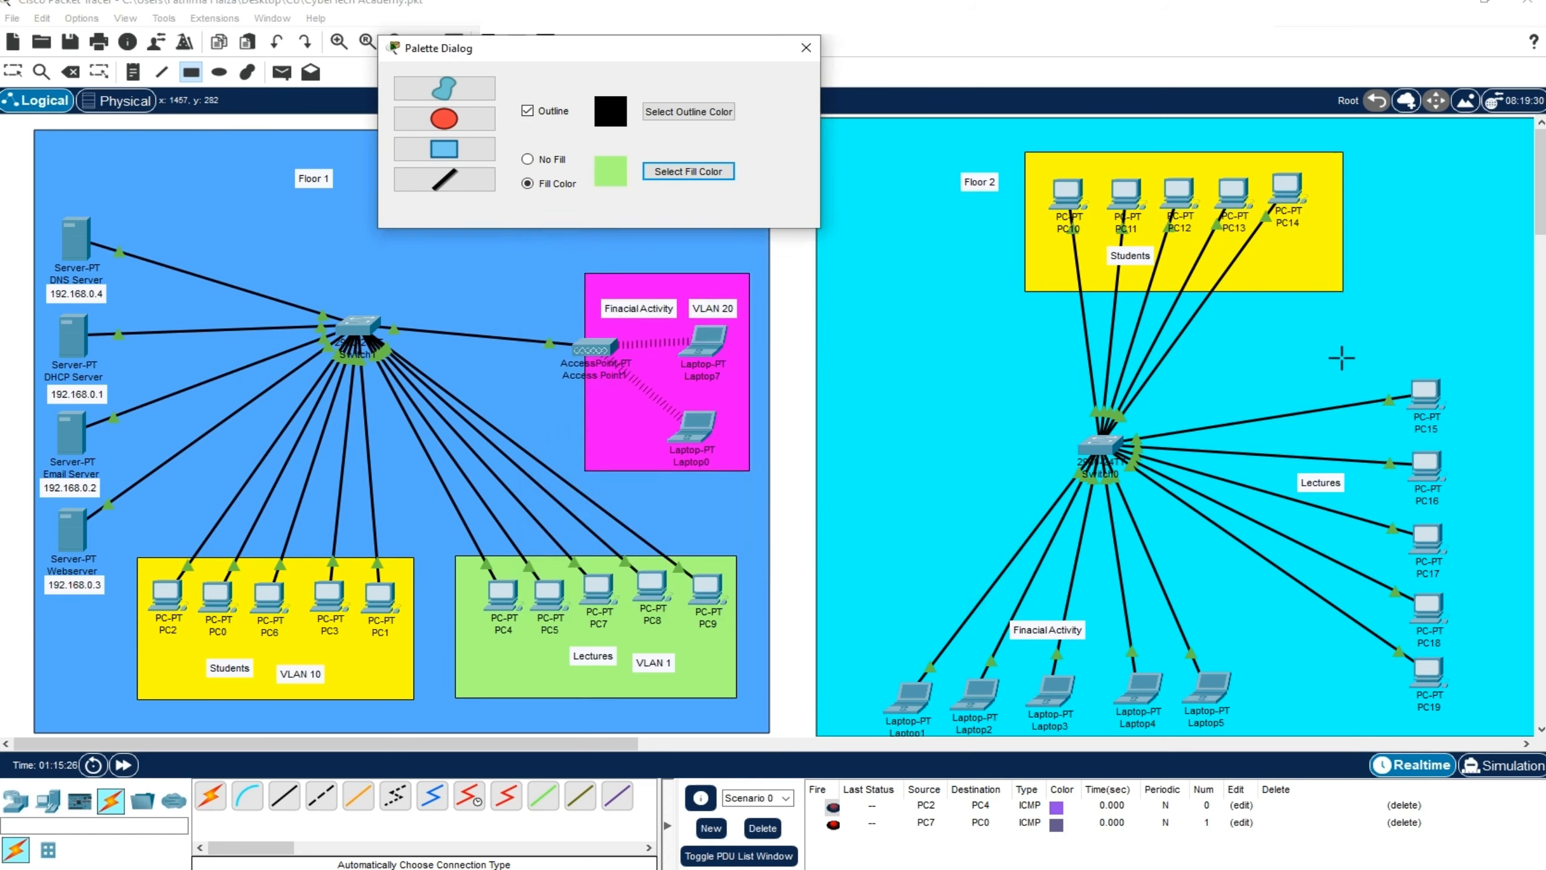
left_click_drag(1341, 358, 1494, 721)
Draw a pink (#ff55ff) rectangle around Floor 2's laptops and Finacial Activity note, then shift the Floor 2 note away from the yellow area
left_click(676, 172)
left_click(687, 403)
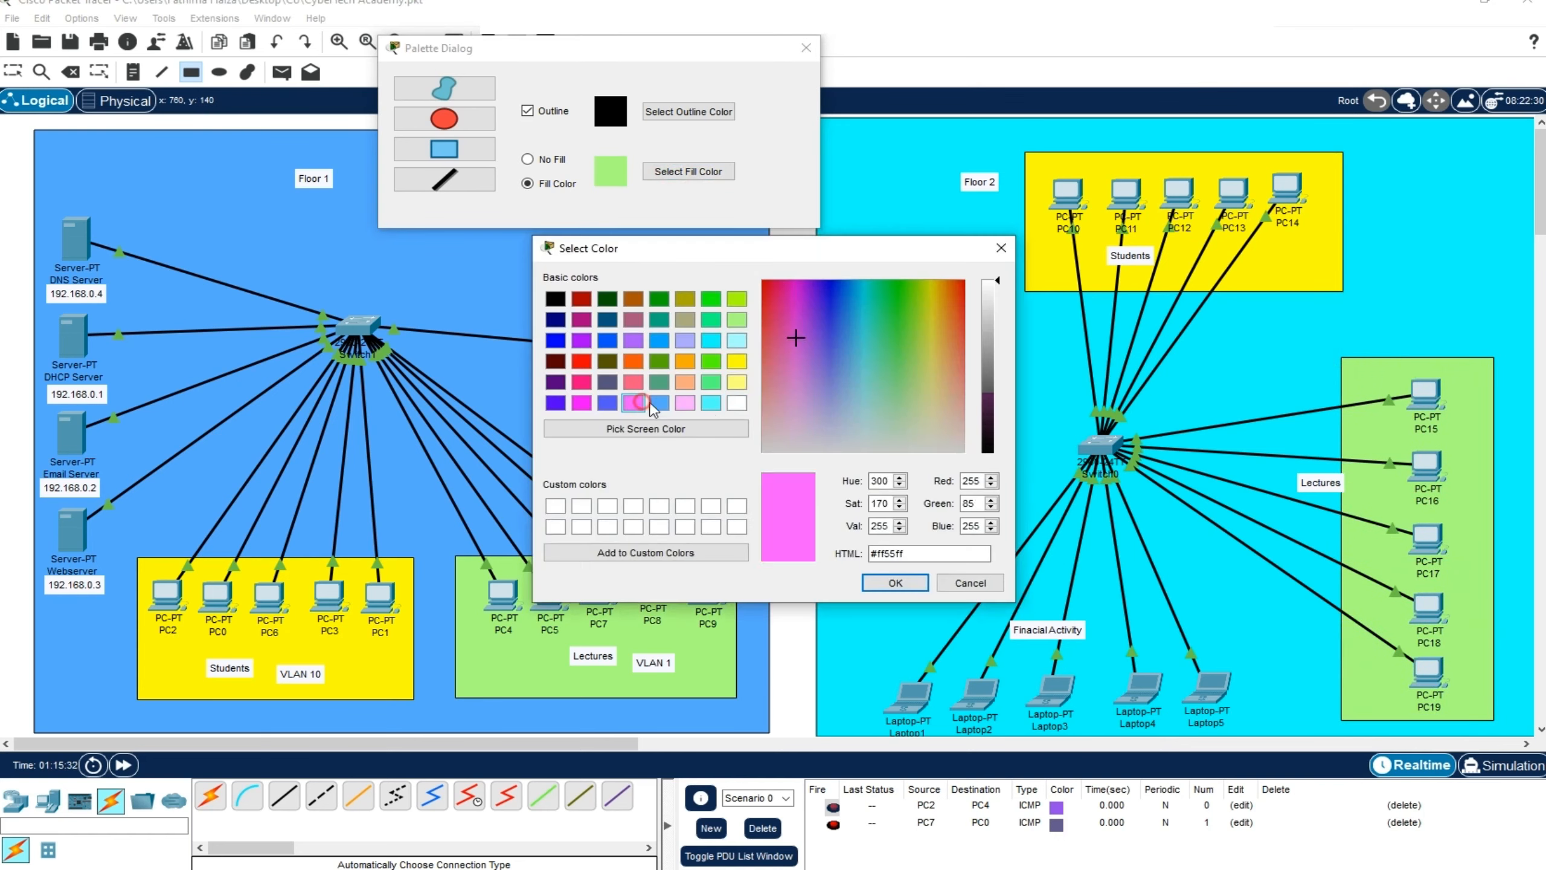
left_click(892, 578)
mouse_move(874, 584)
left_mouse_down()
mouse_move(944, 694)
mouse_move(1240, 731)
left_mouse_up()
left_click(806, 47)
left_click_drag(929, 620, 927, 625)
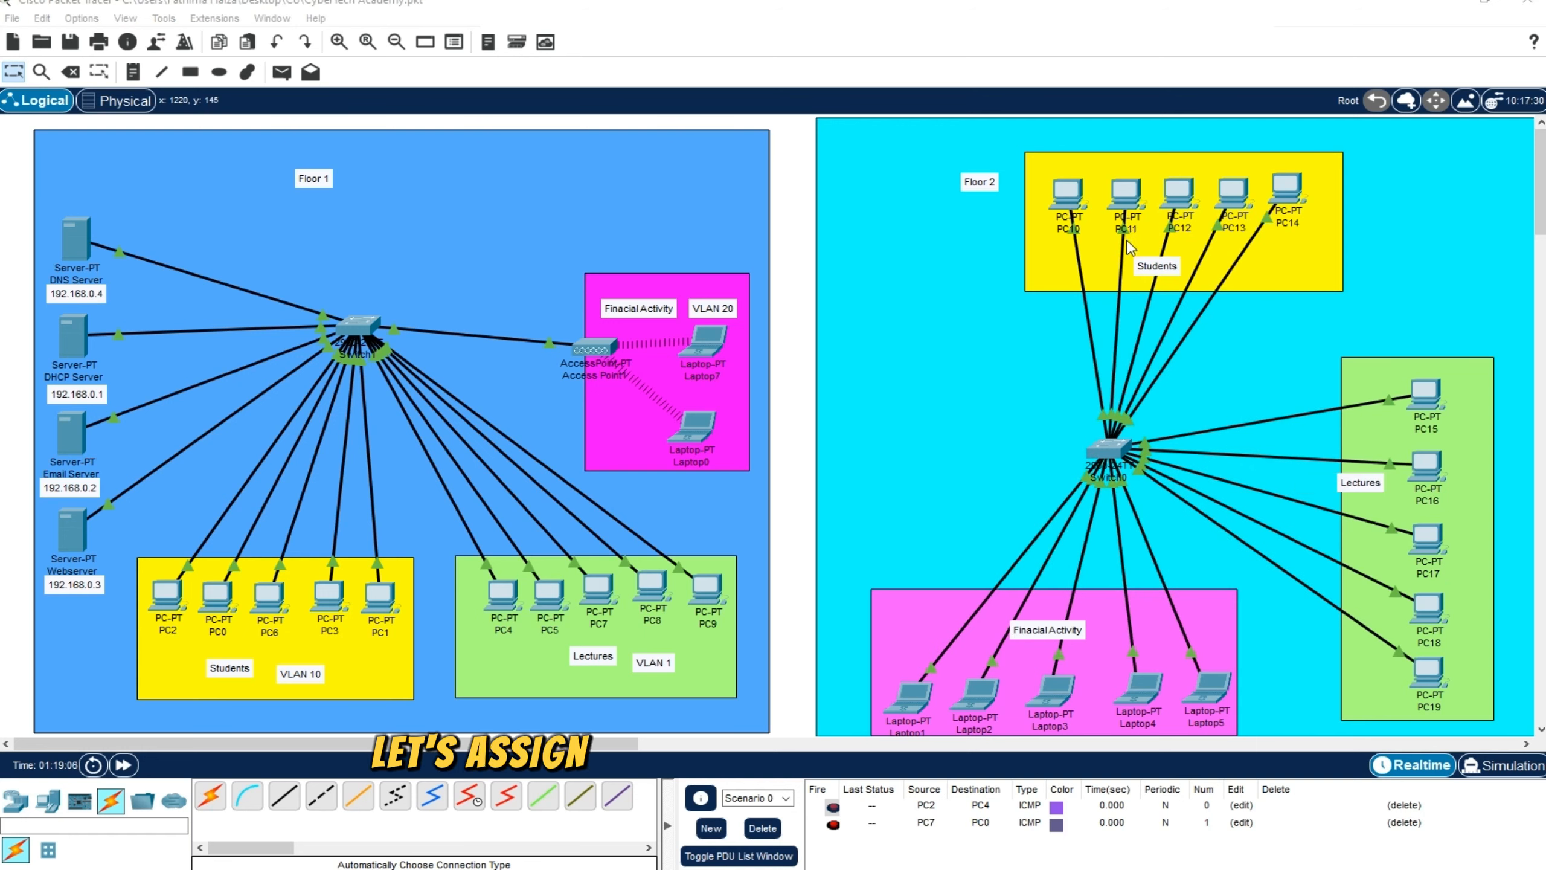
left_click_drag(993, 186, 964, 172)
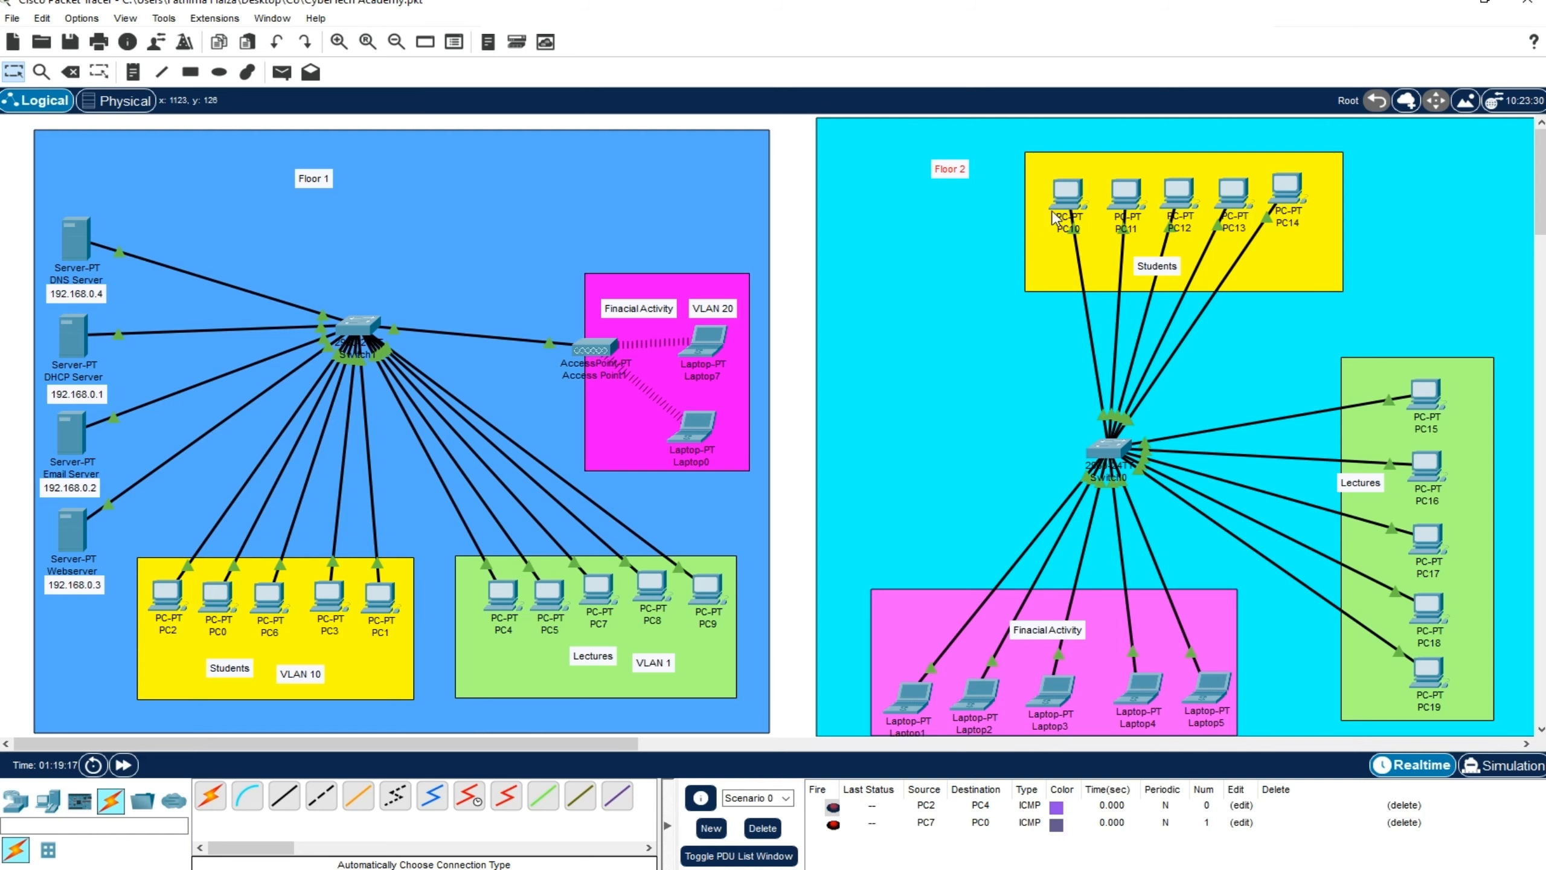
Assign PC10 the static IPv4 address 192.168.0.150 with subnet mask 255.255.255.0
left_click(1072, 195)
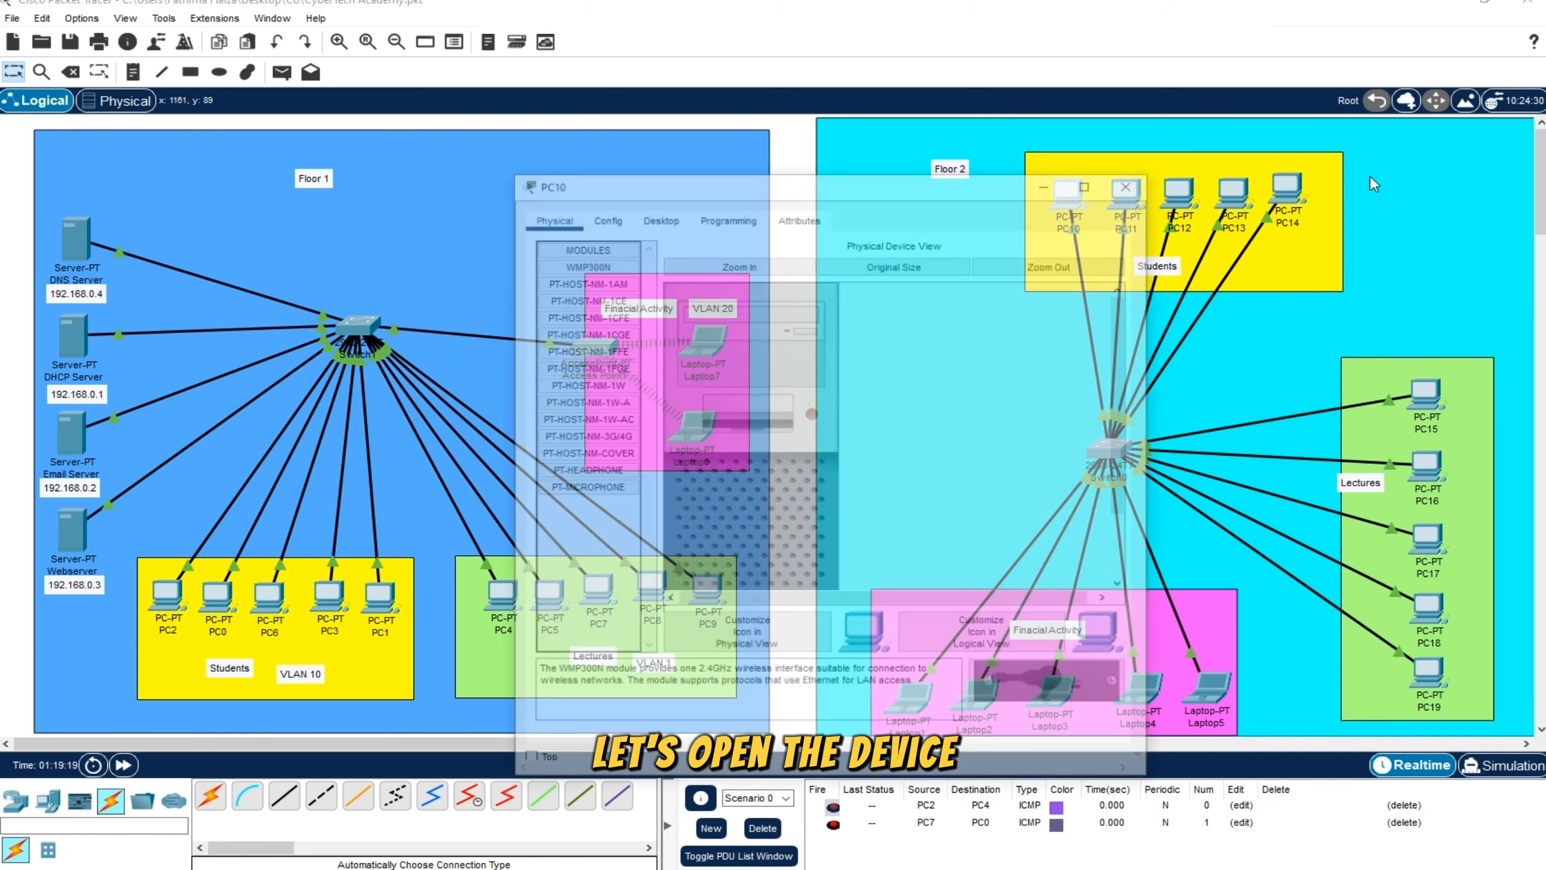
left_click_drag(969, 195, 1051, 199)
left_click(740, 219)
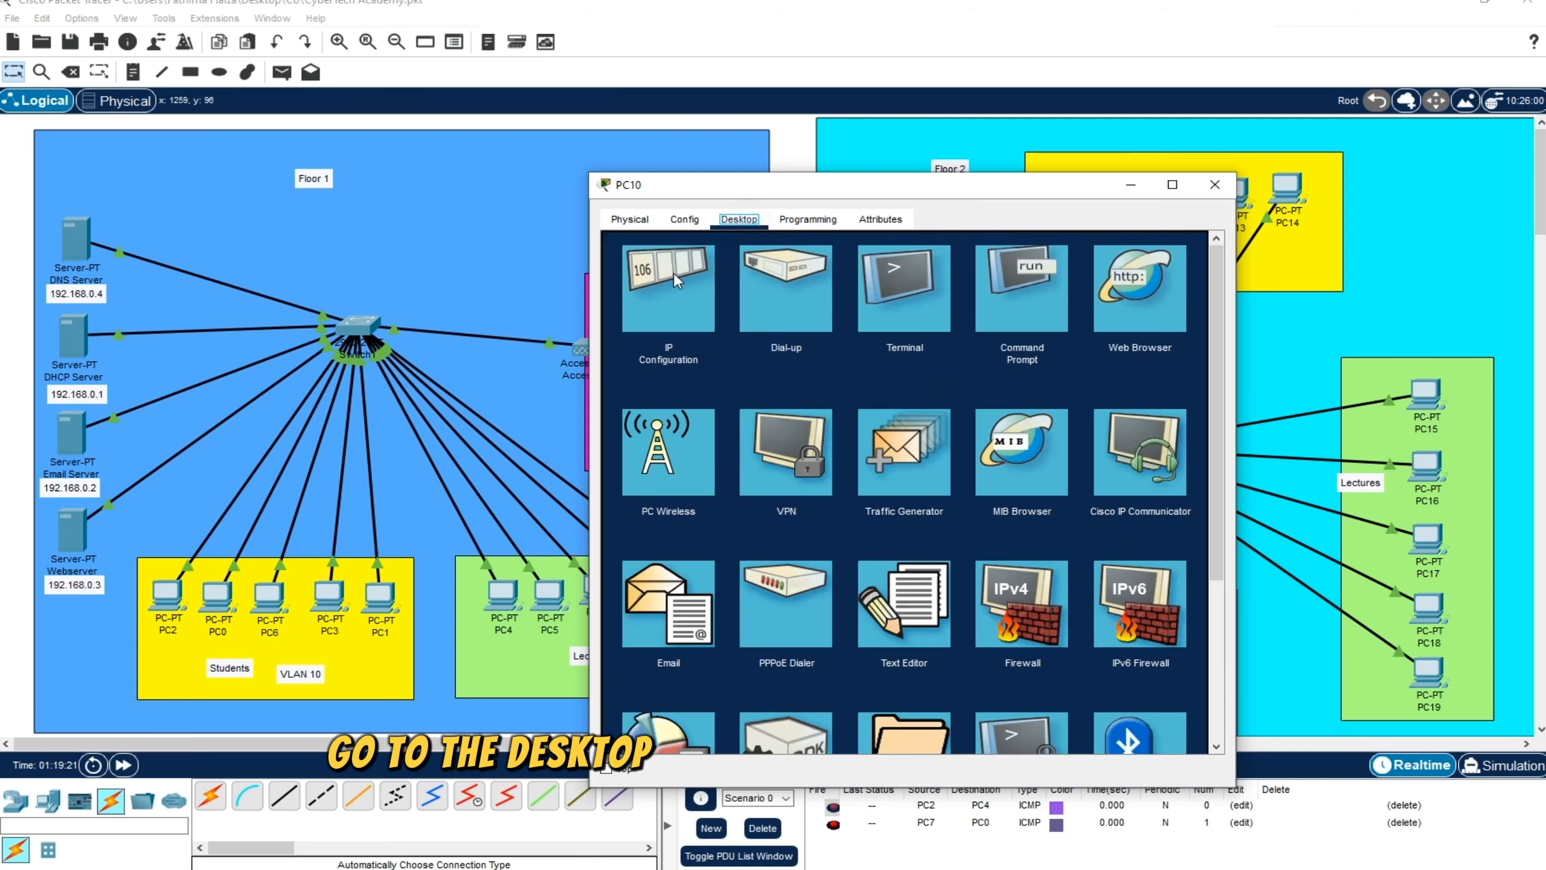
left_click(672, 269)
left_click_drag(882, 185, 917, 187)
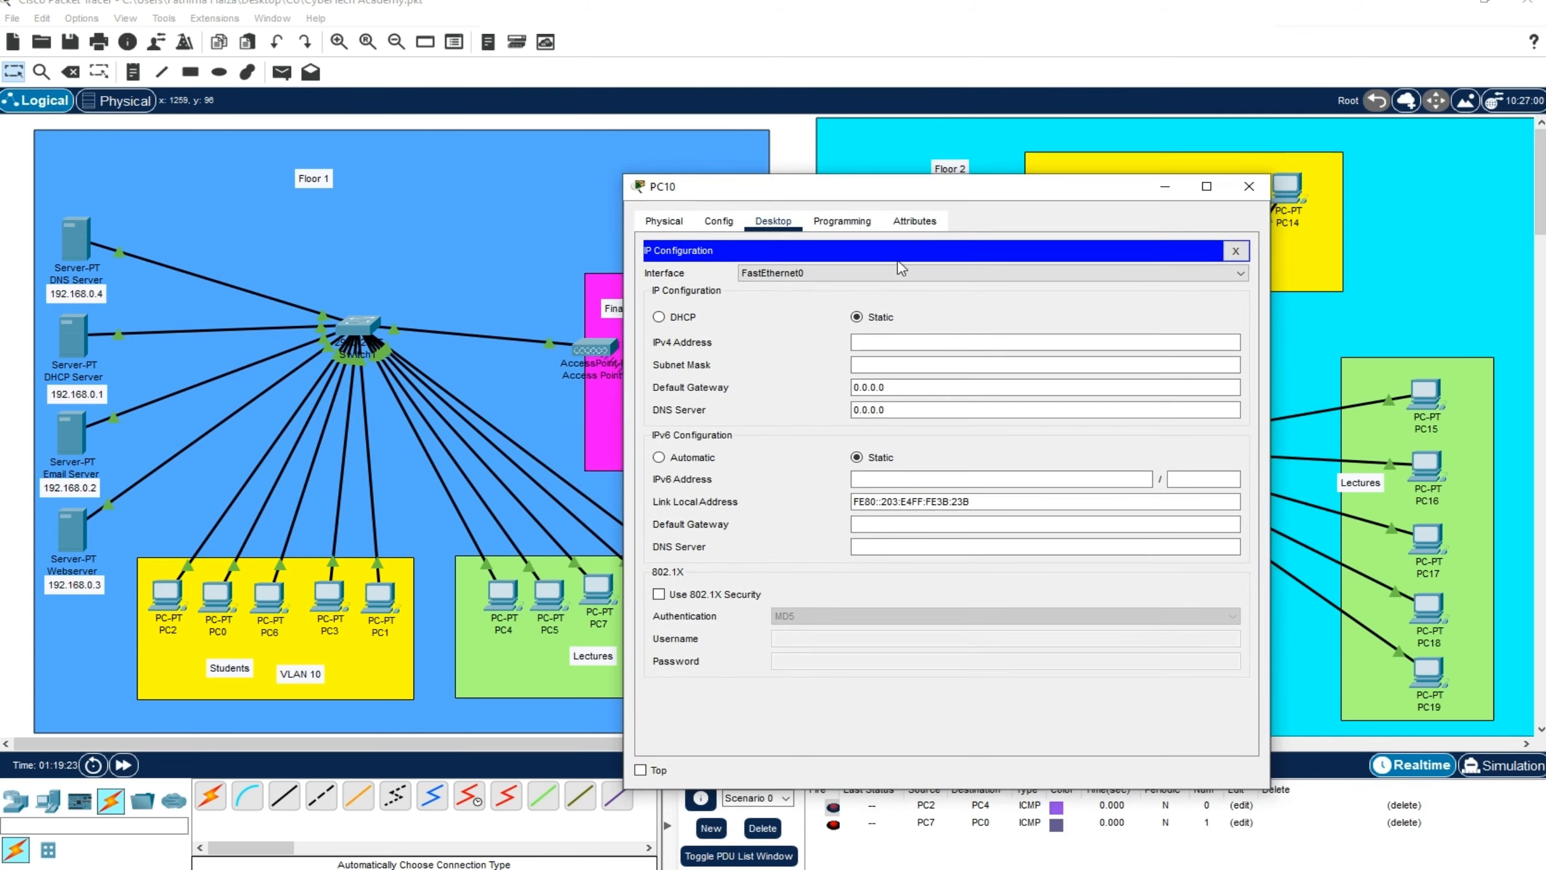
left_click(877, 343)
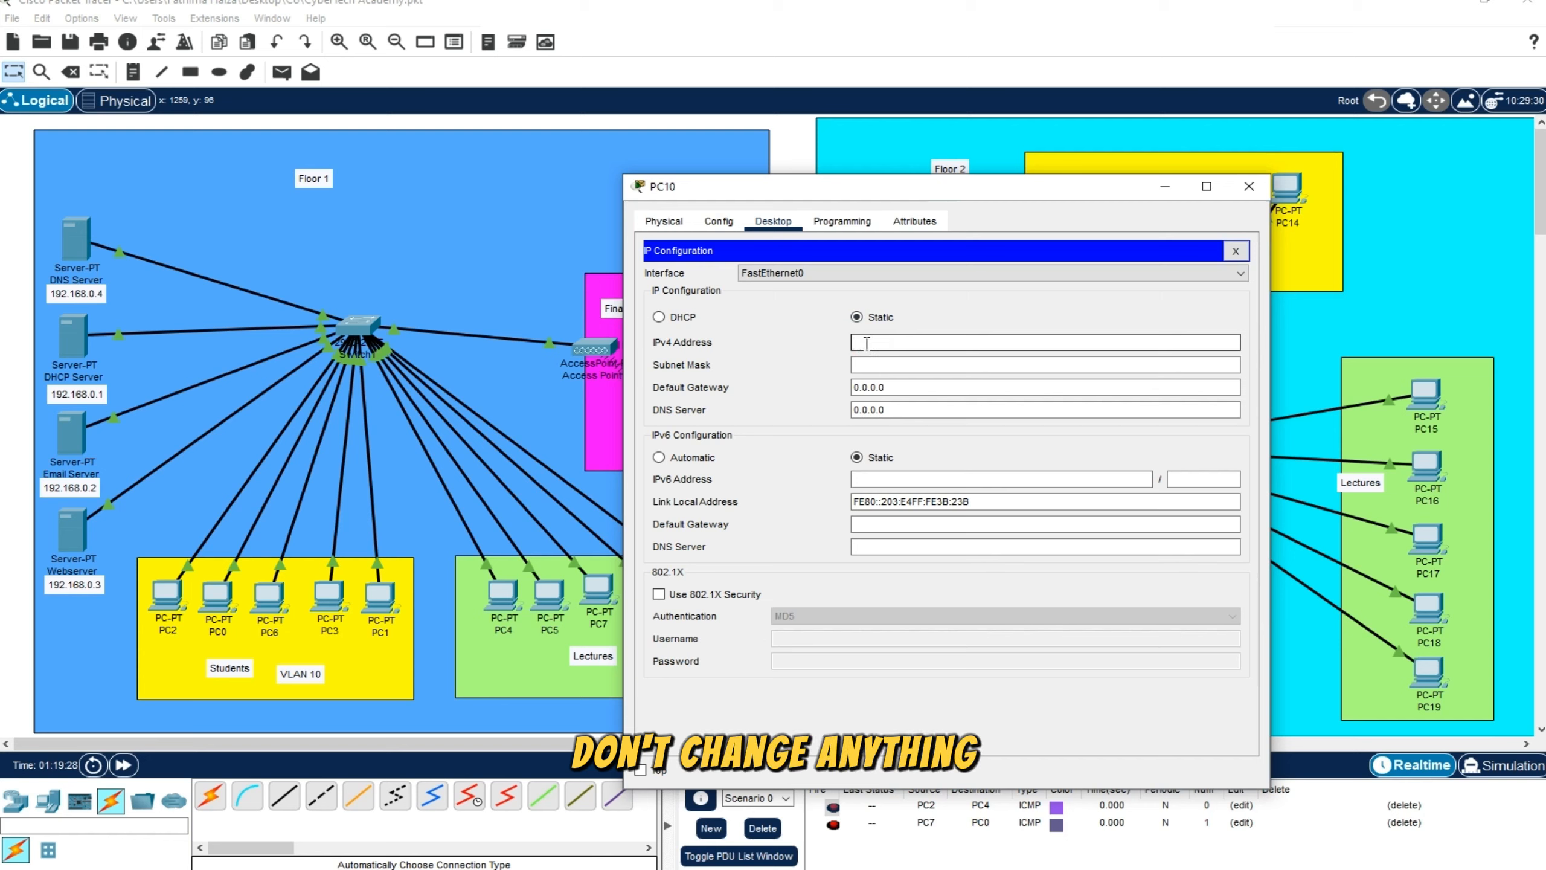
type("192")
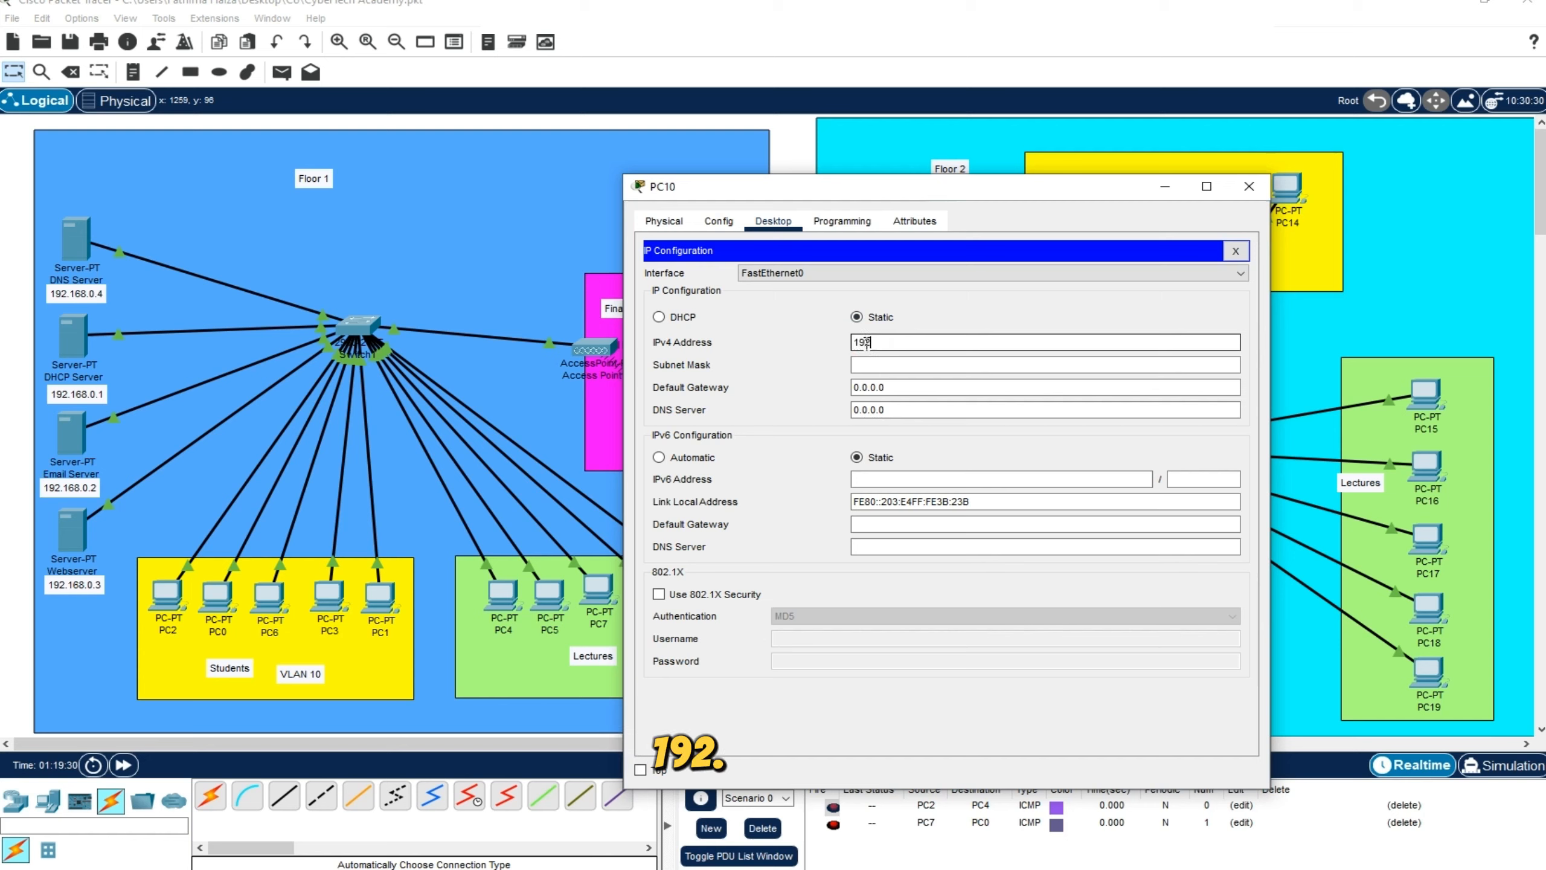
type(".168.0")
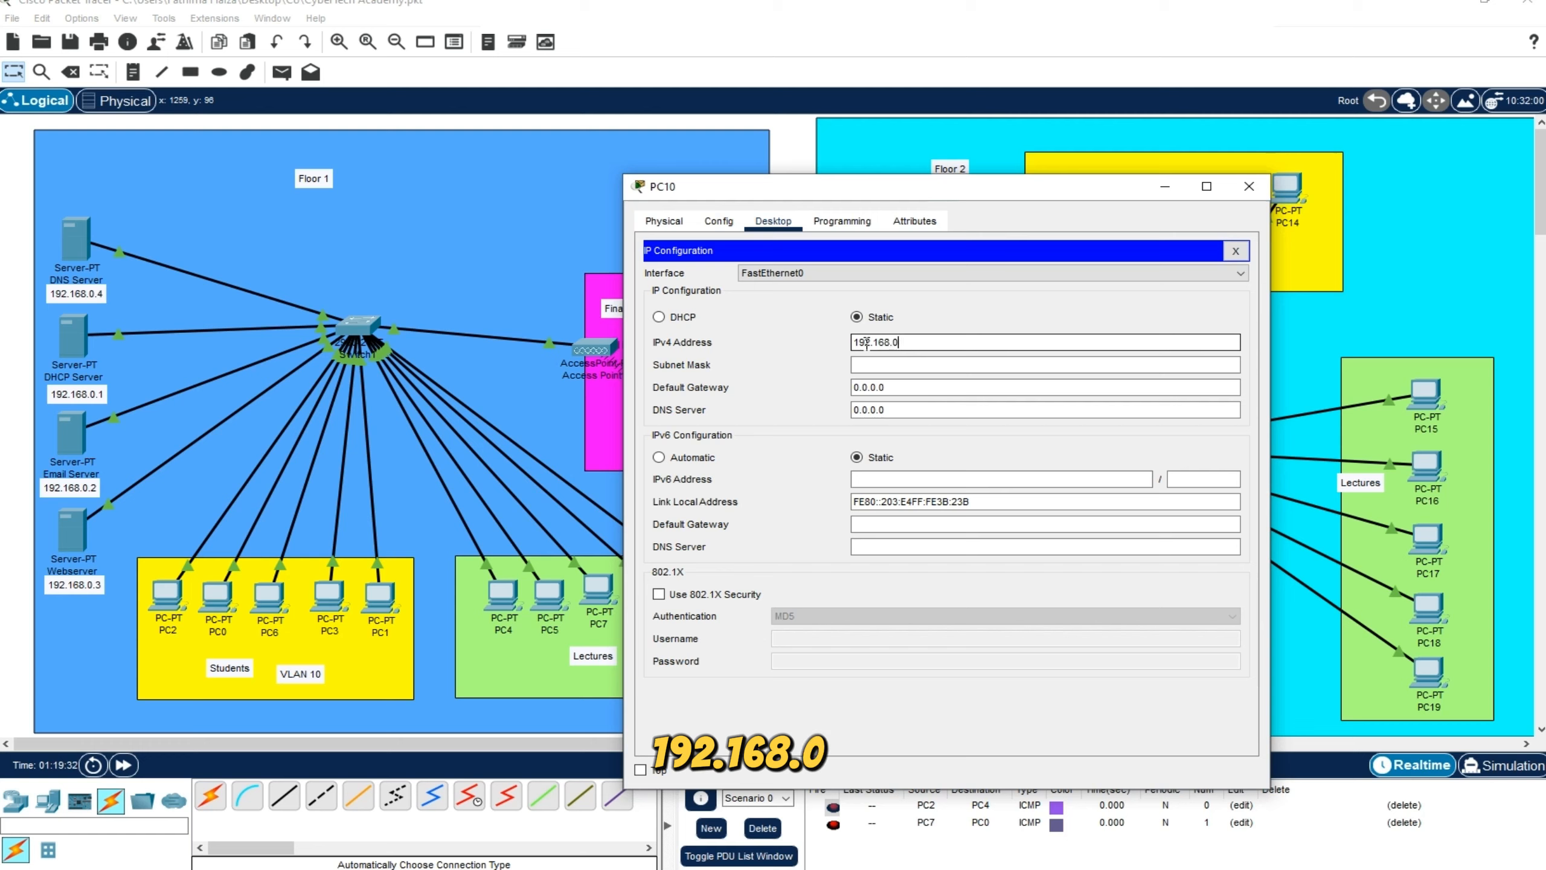
type(".150")
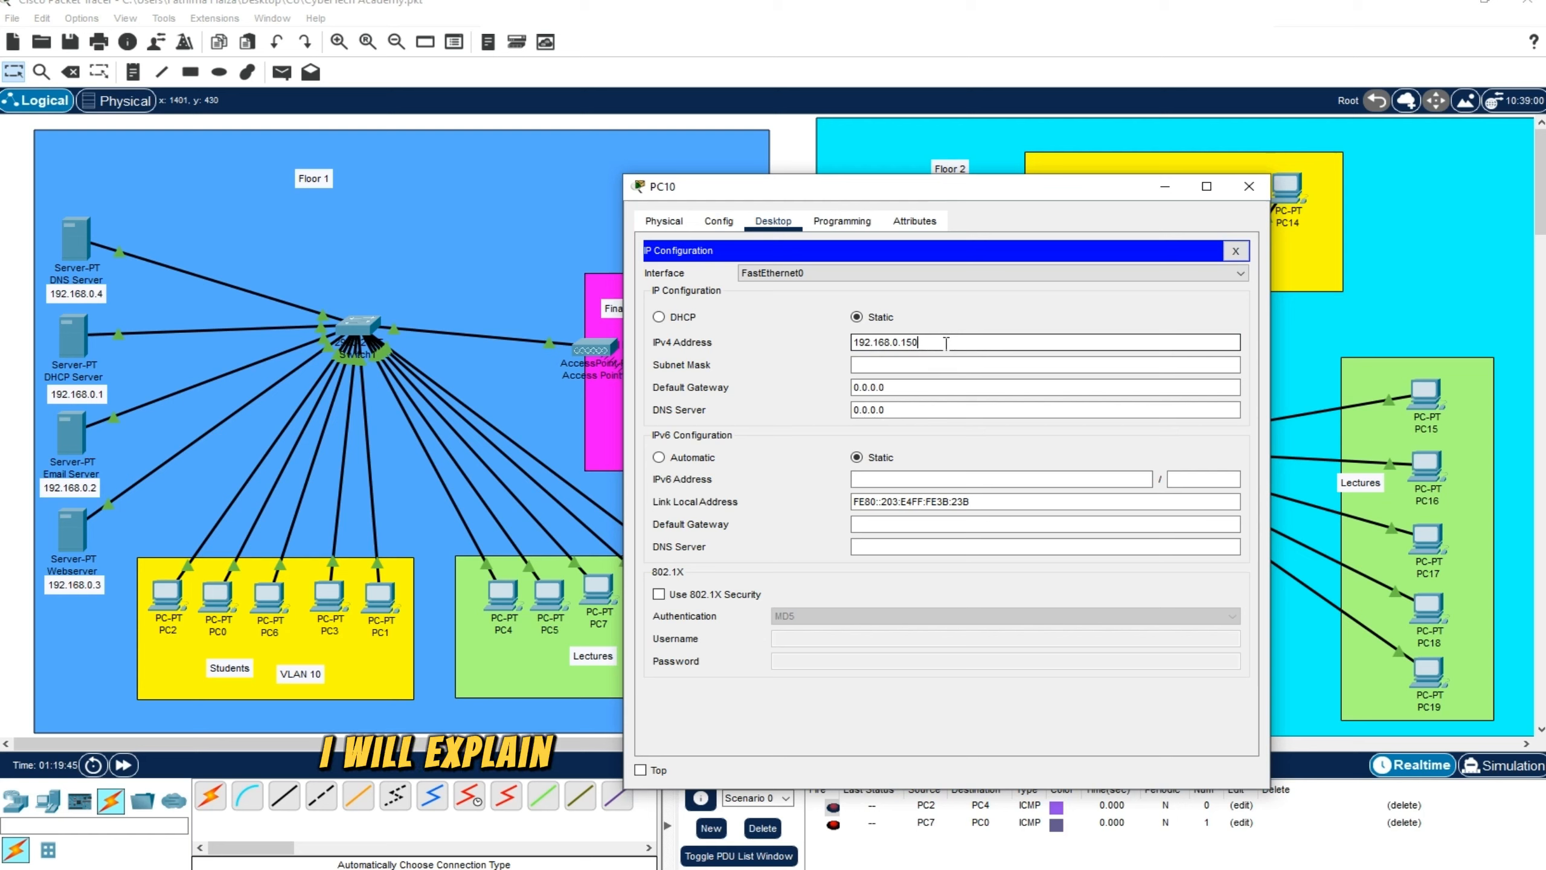
left_click_drag(946, 343, 852, 340)
key("ctrl+c")
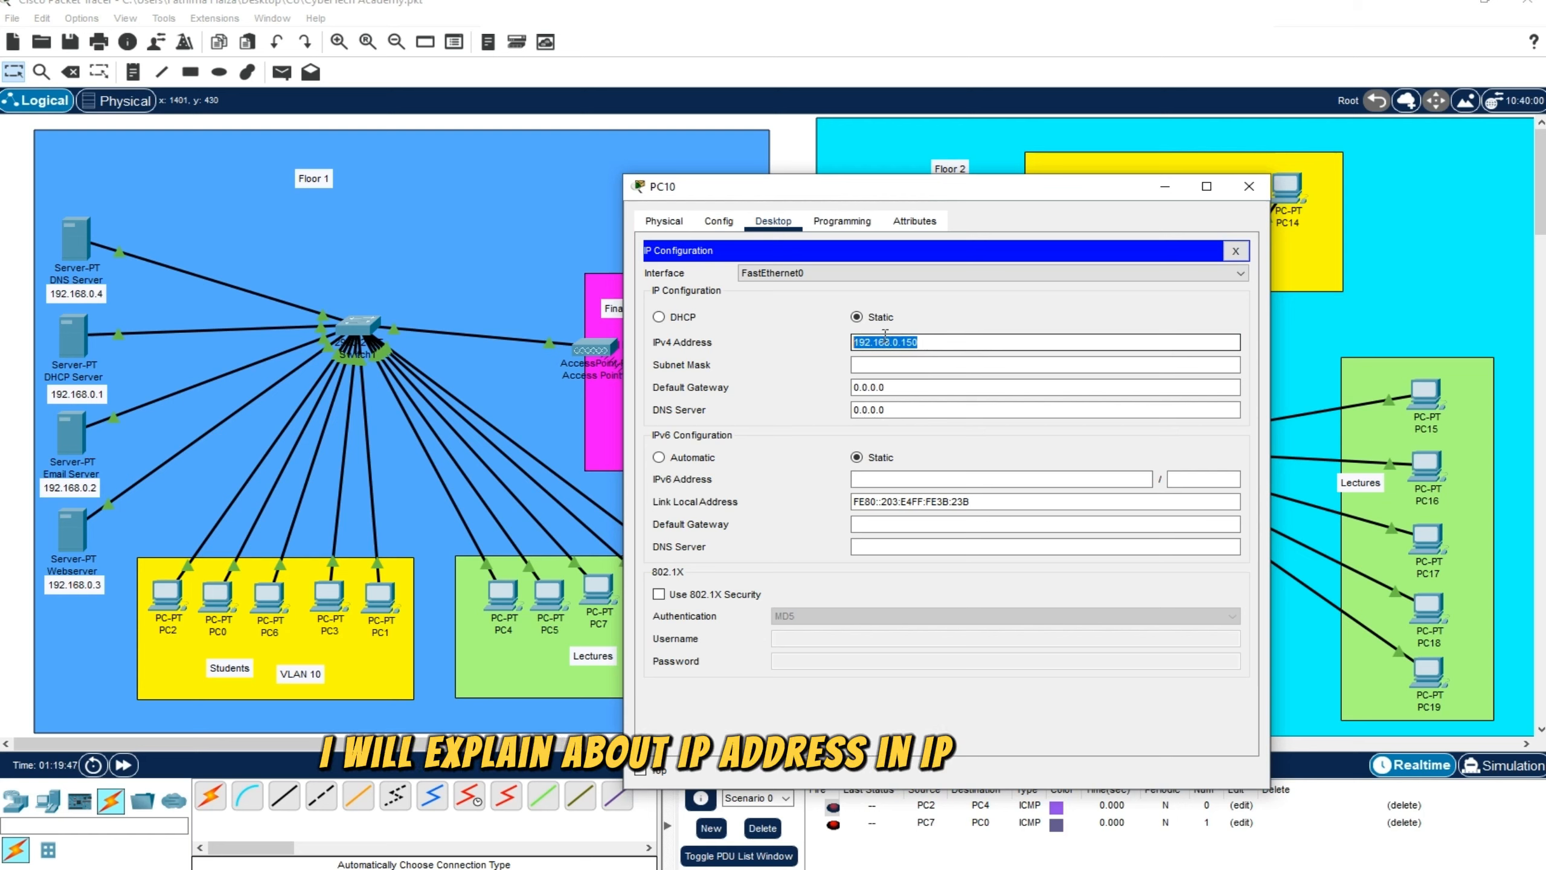
left_click(932, 345)
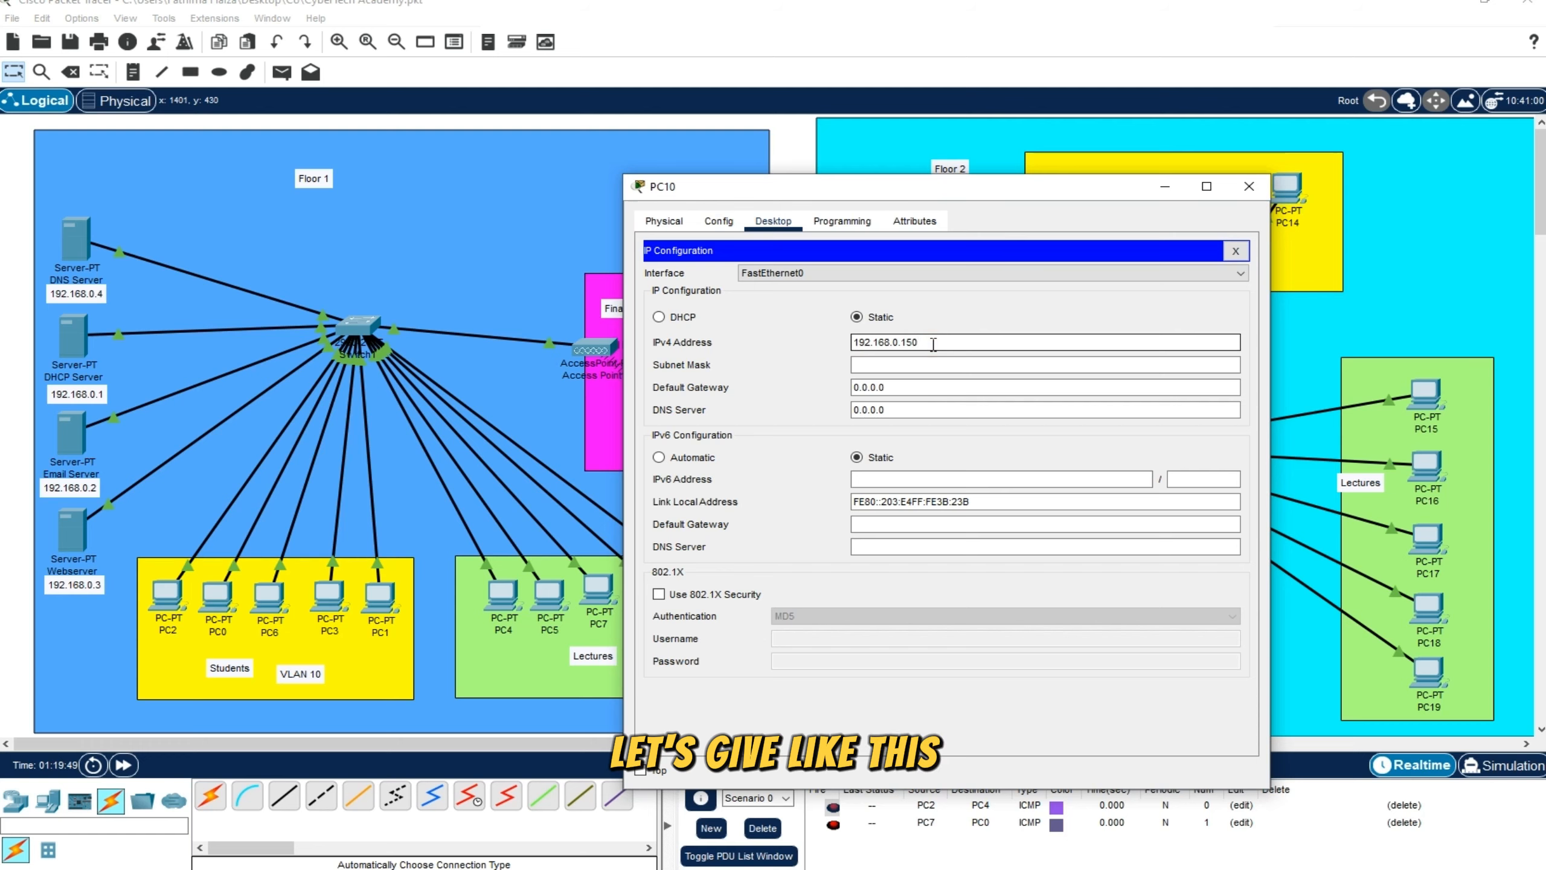
left_click(936, 363)
Copy PC10's IPv4 address and adapt it to give PC11 the static address 192.168.0.151 with subnet mask 255.255.255.0
left_click_drag(941, 342, 818, 348)
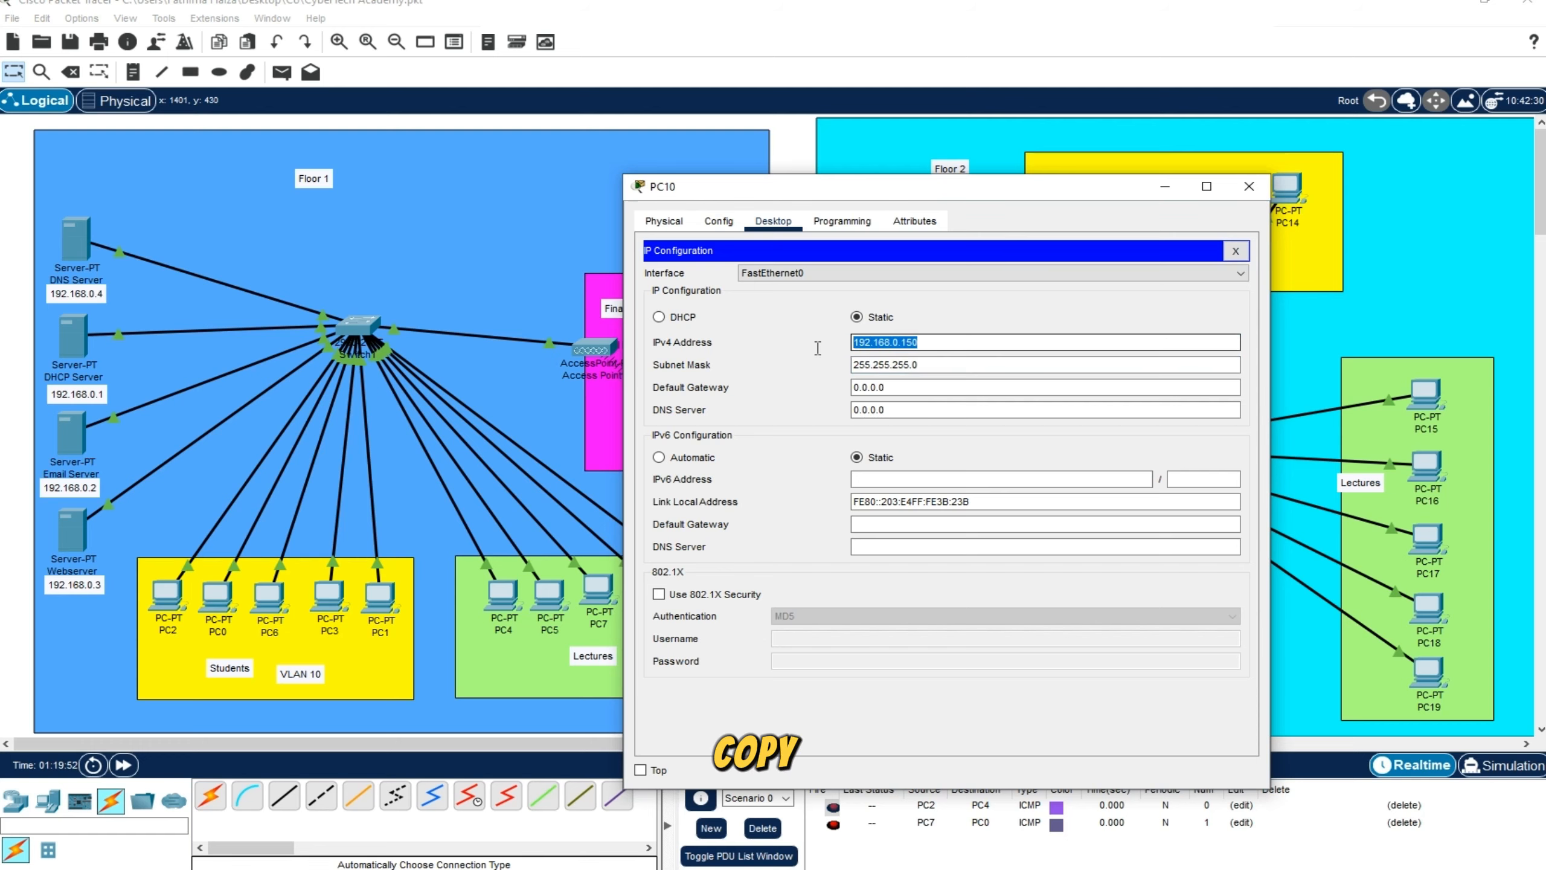
left_click(1254, 185)
left_click(1126, 197)
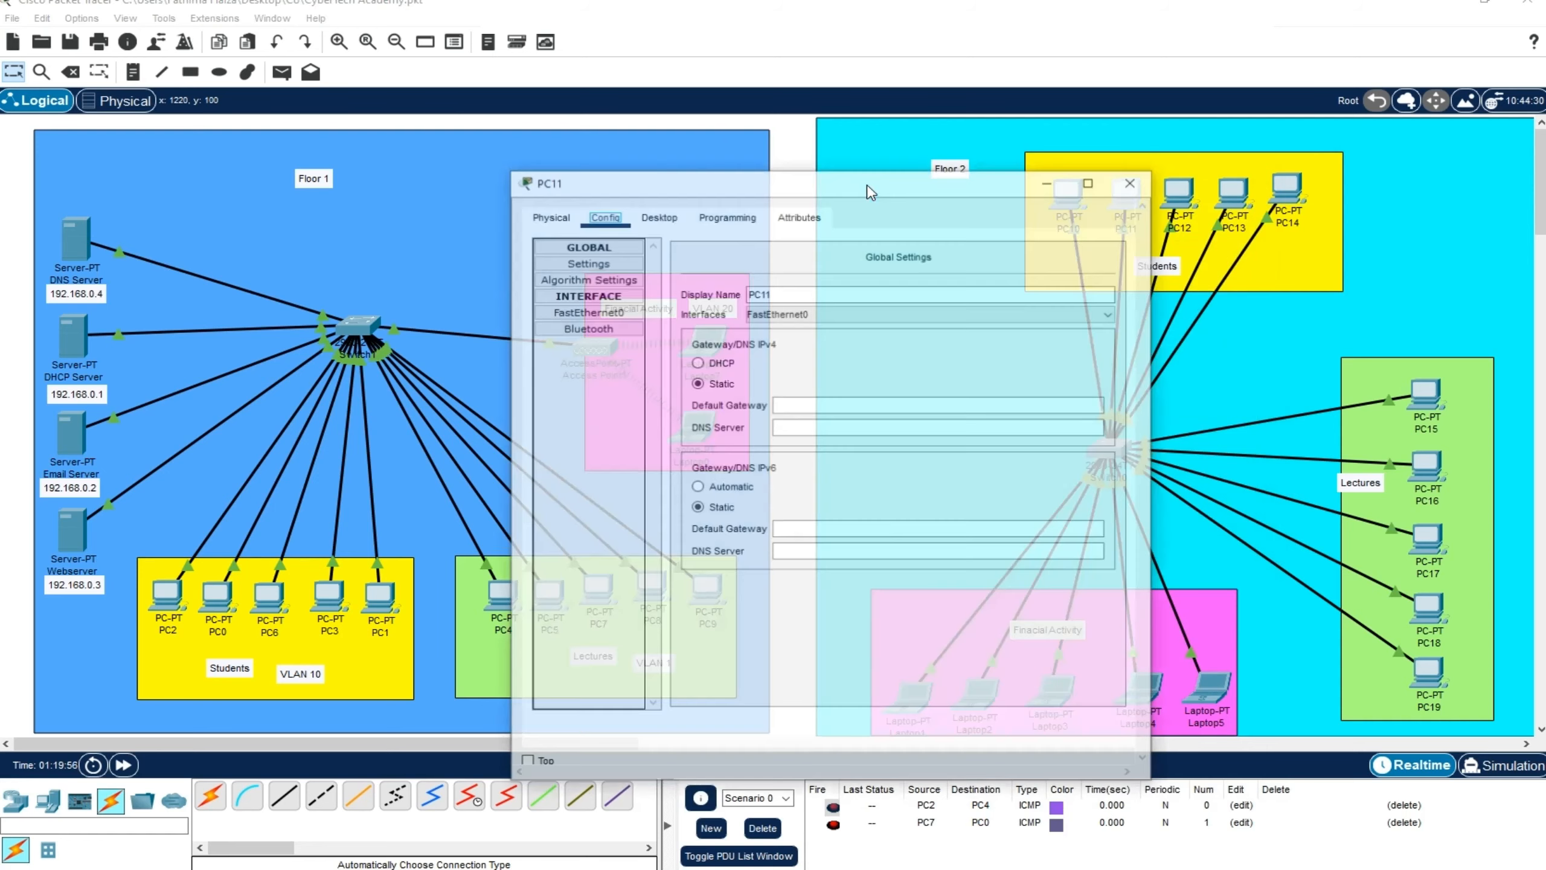
left_click(834, 264)
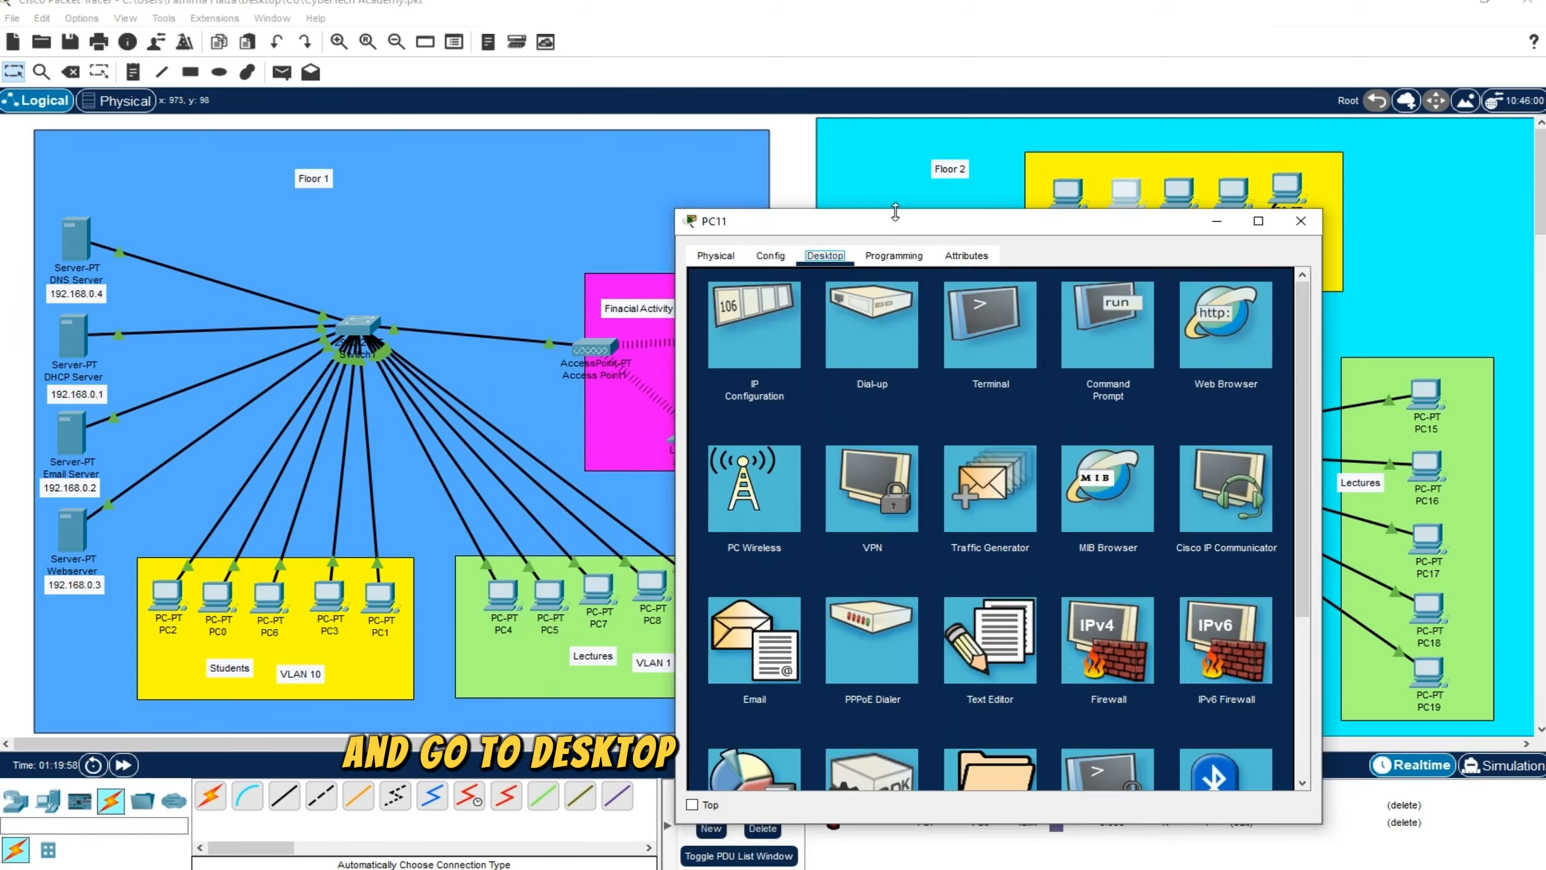
left_click_drag(852, 229, 813, 161)
left_click(734, 259)
left_click(900, 313)
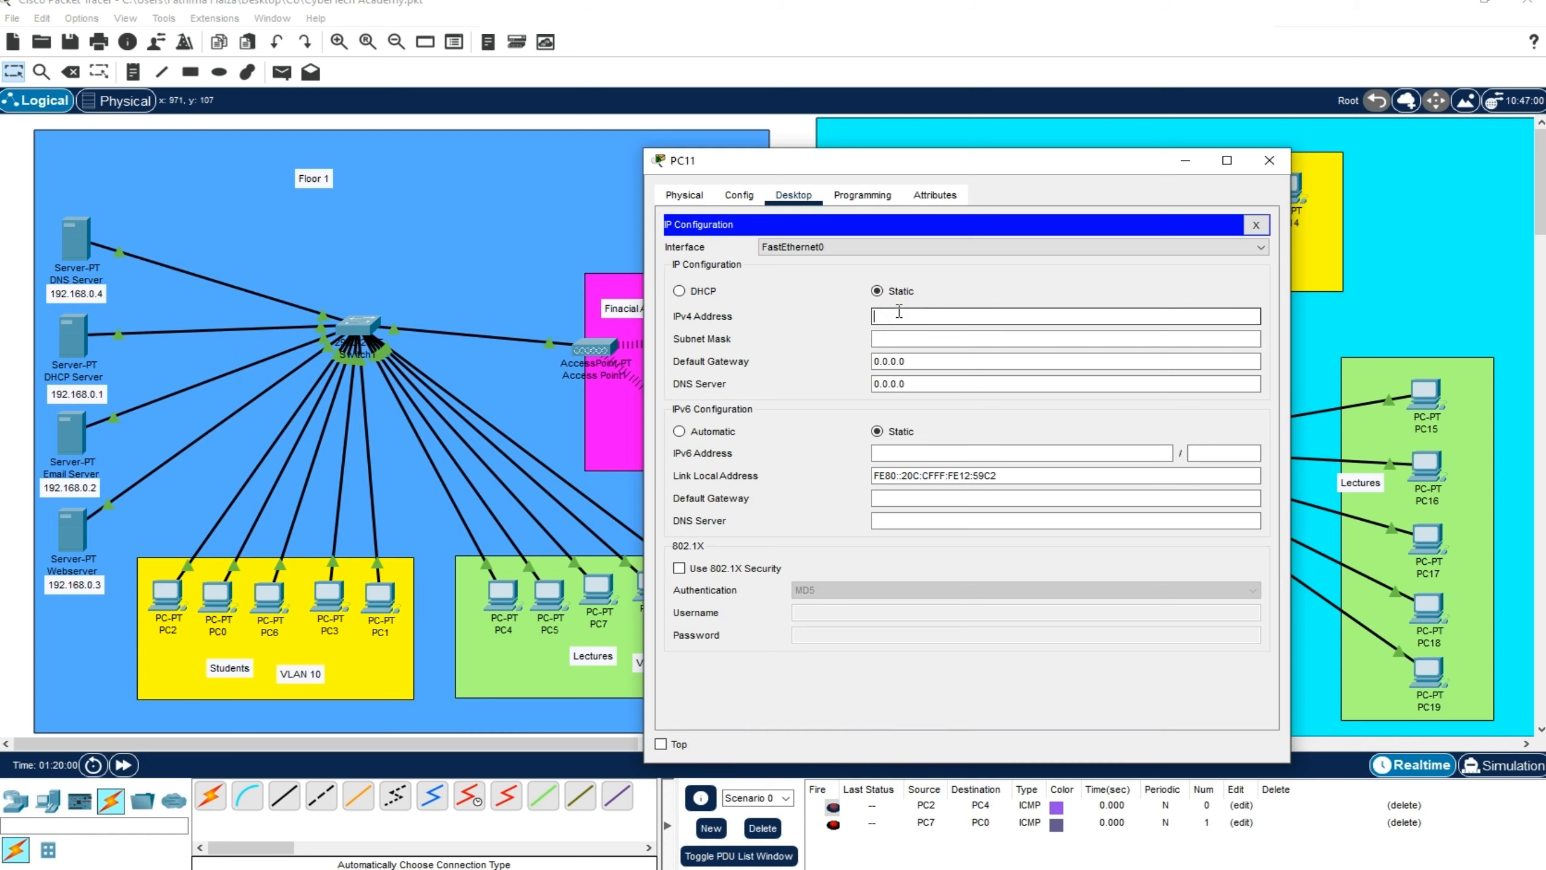
key("BackSpace")
type("192.168.0.151")
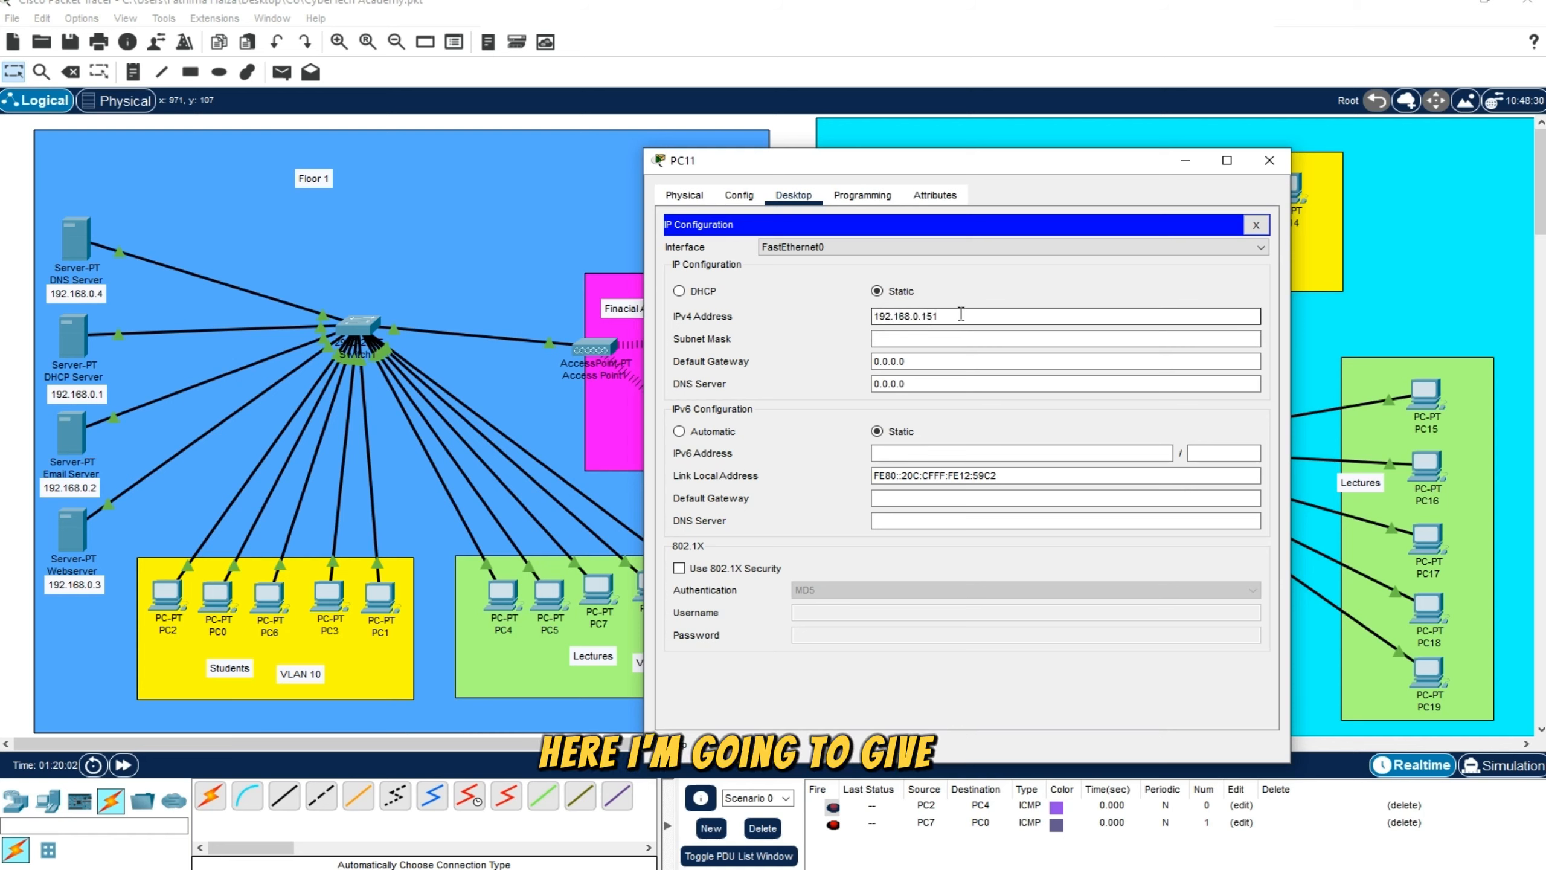
left_click(959, 316)
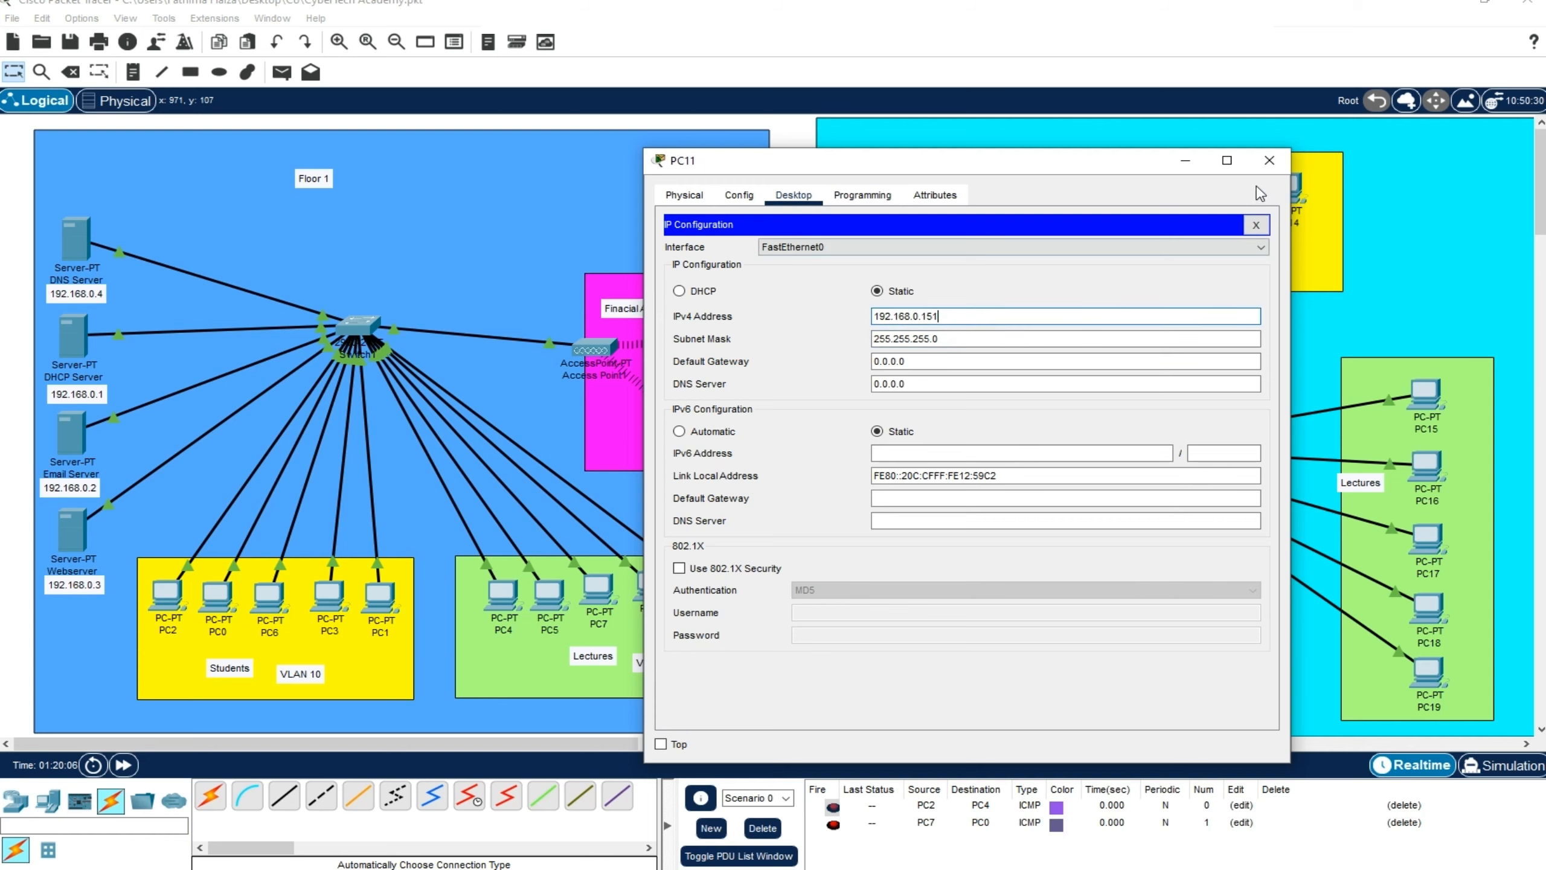
left_click(1269, 160)
Give PC12 the static IPv4 address 192.168.0.152 with subnet mask 255.255.255.0 and close its window
left_click(1179, 193)
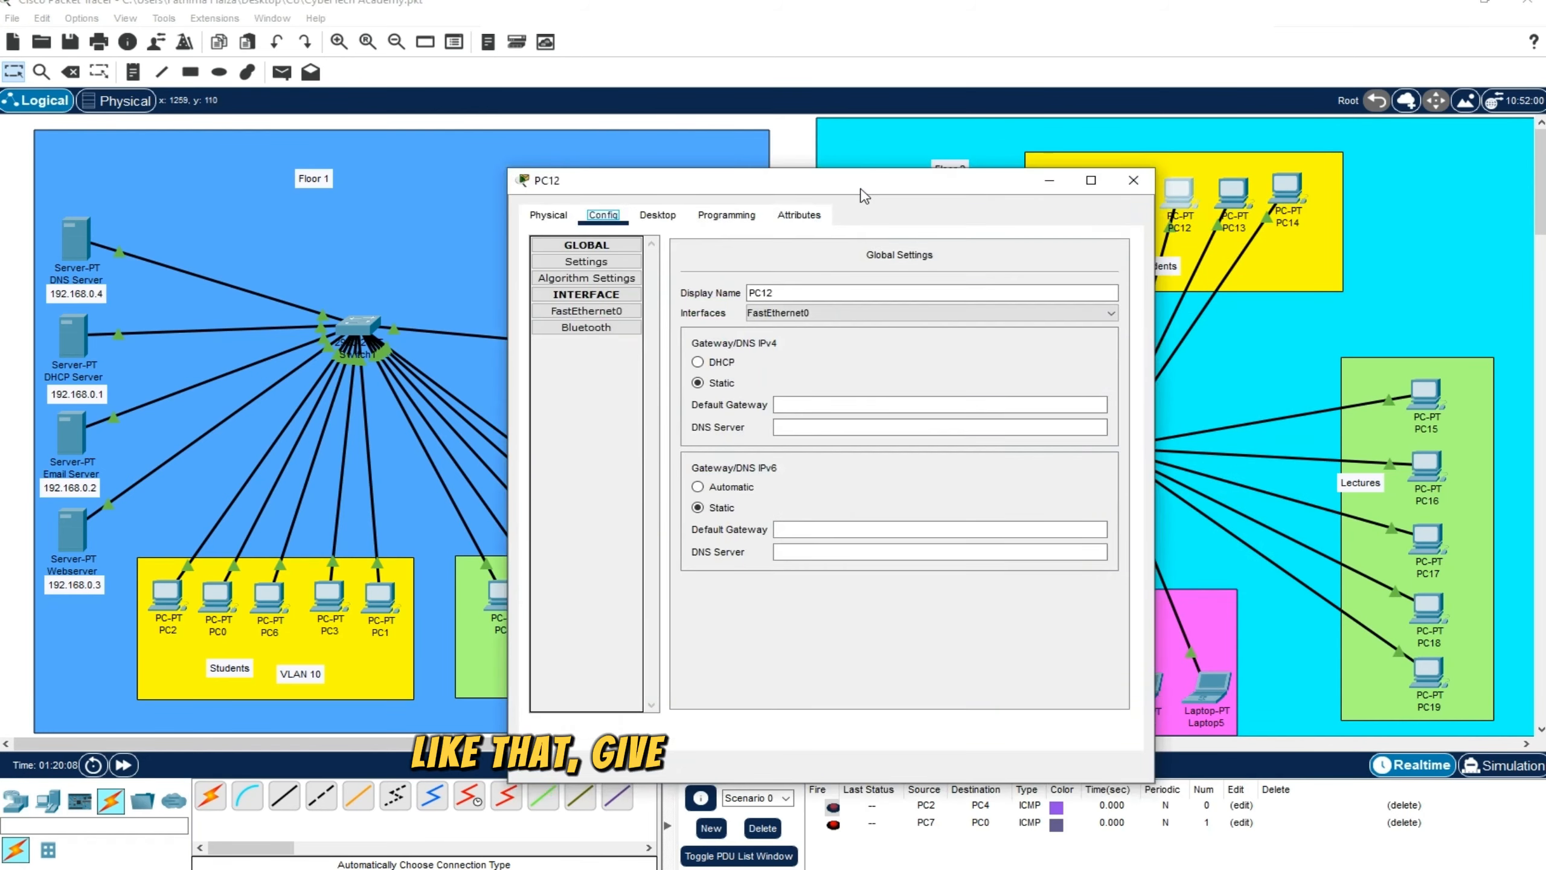
left_click_drag(864, 196, 968, 211)
left_click(733, 319)
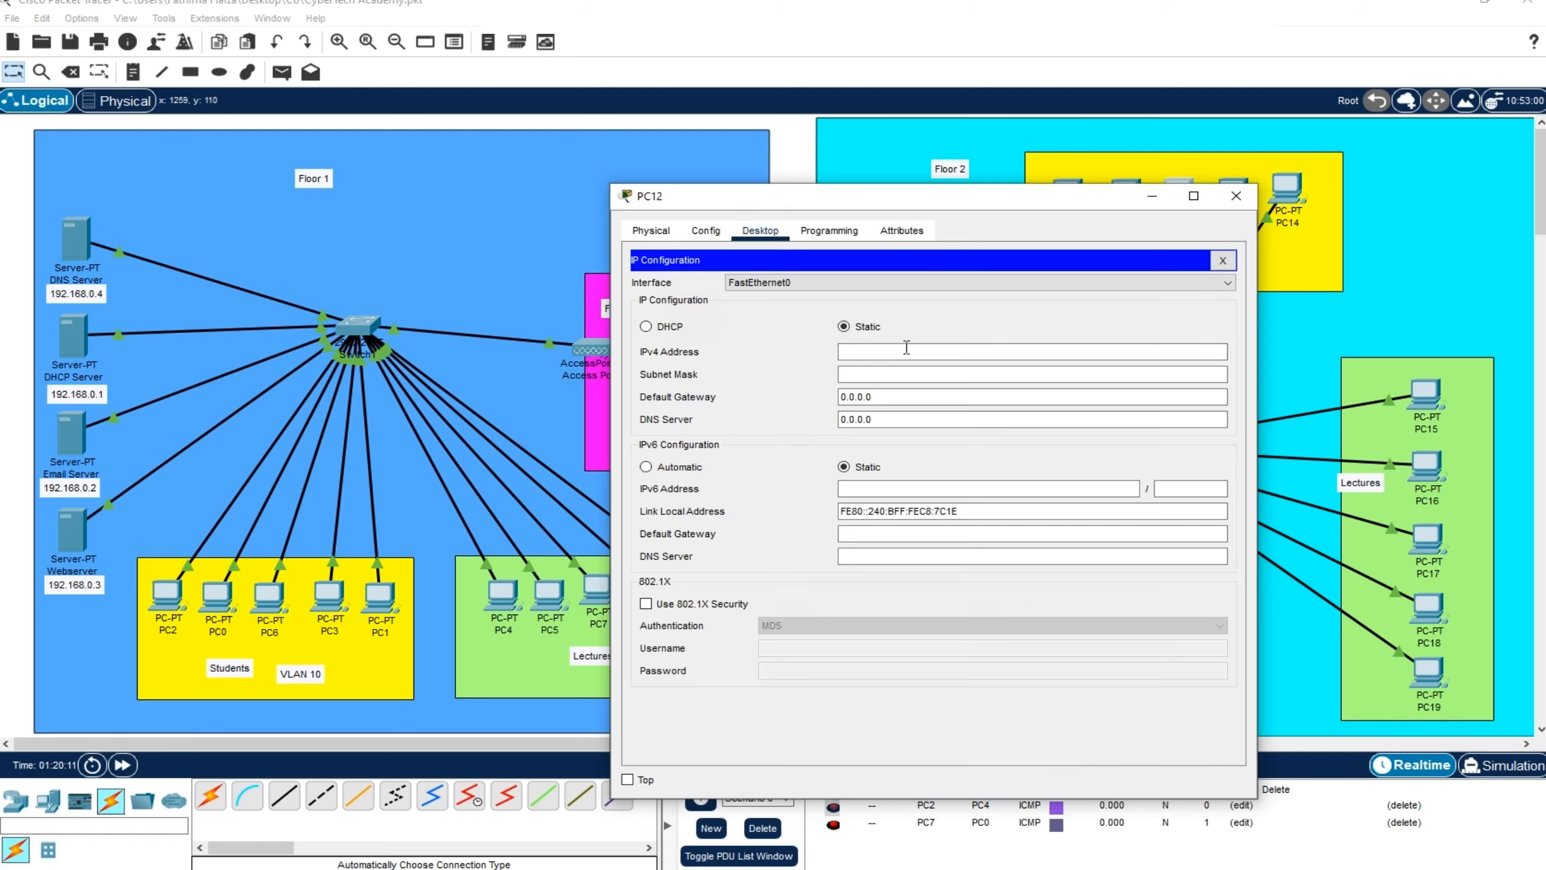
left_click(904, 351)
type("192.168.0.150")
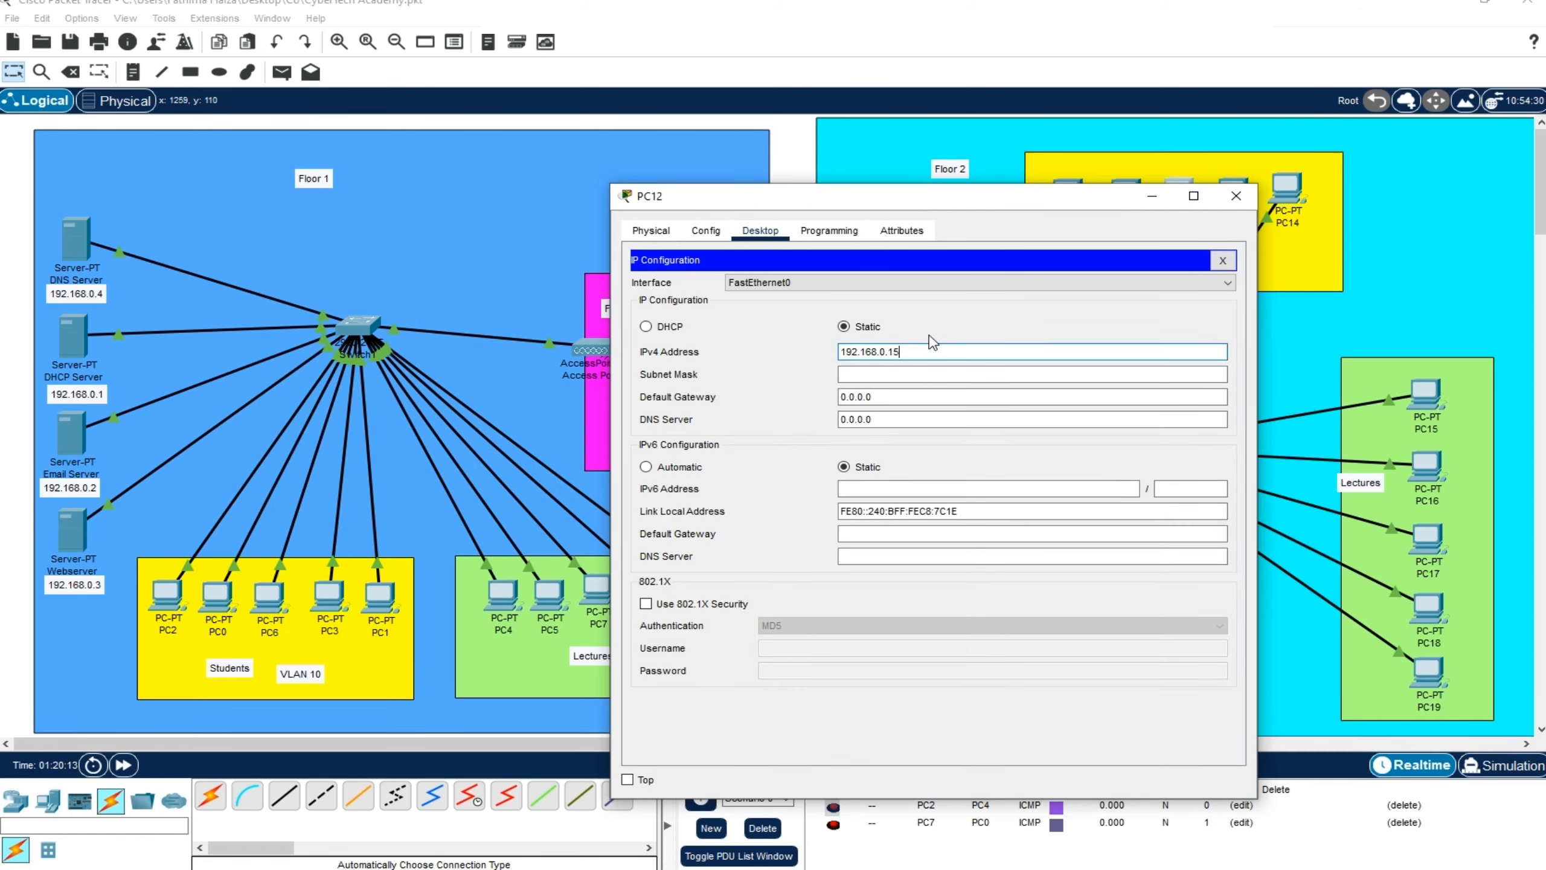
key("BackSpace")
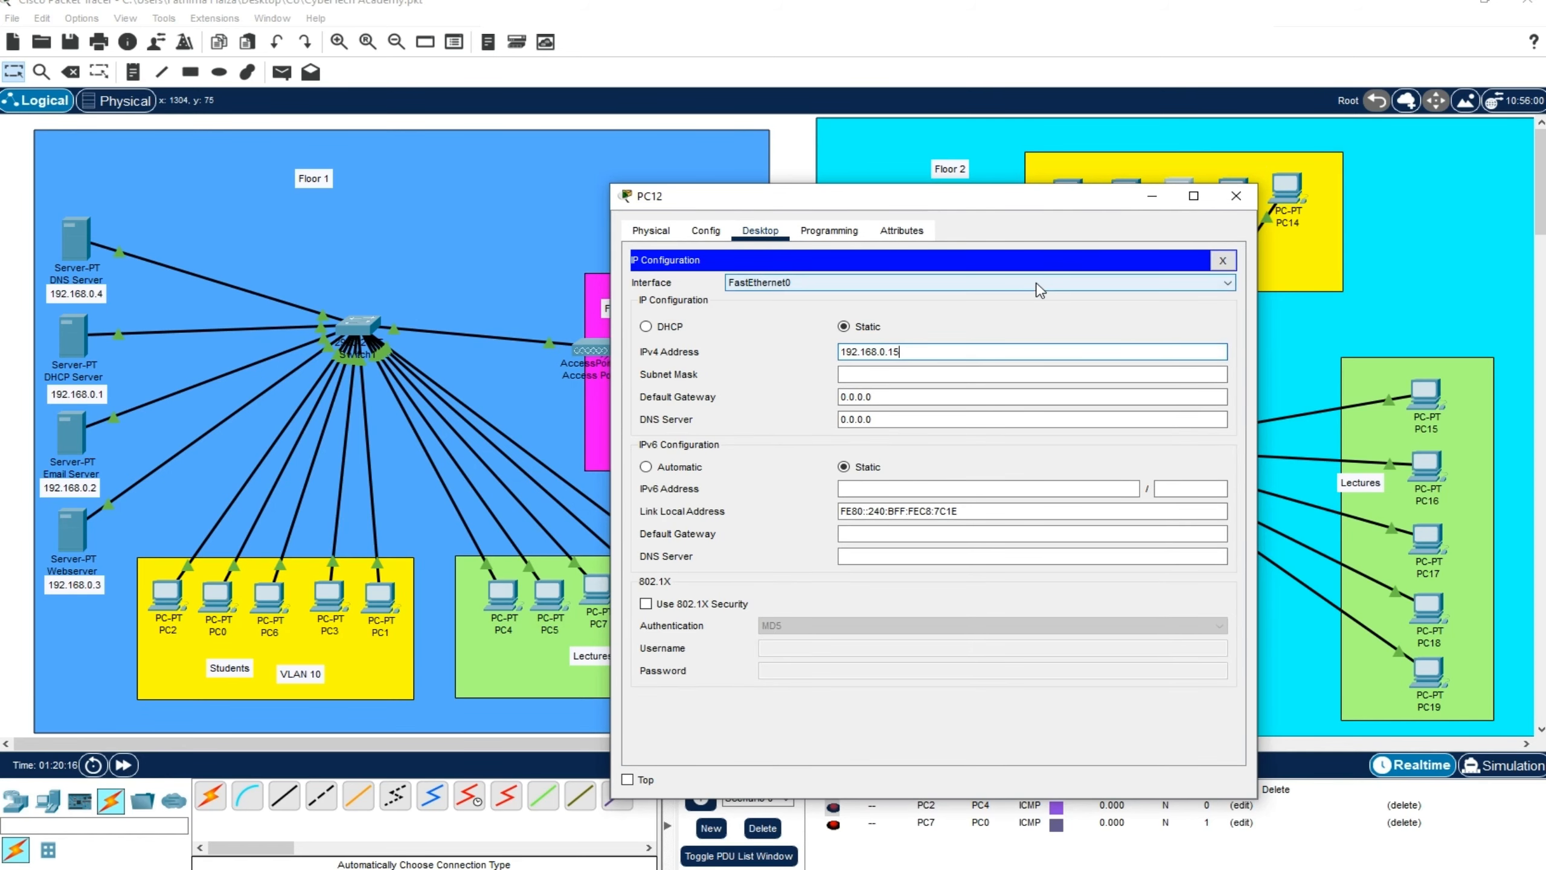
left_click(901, 374)
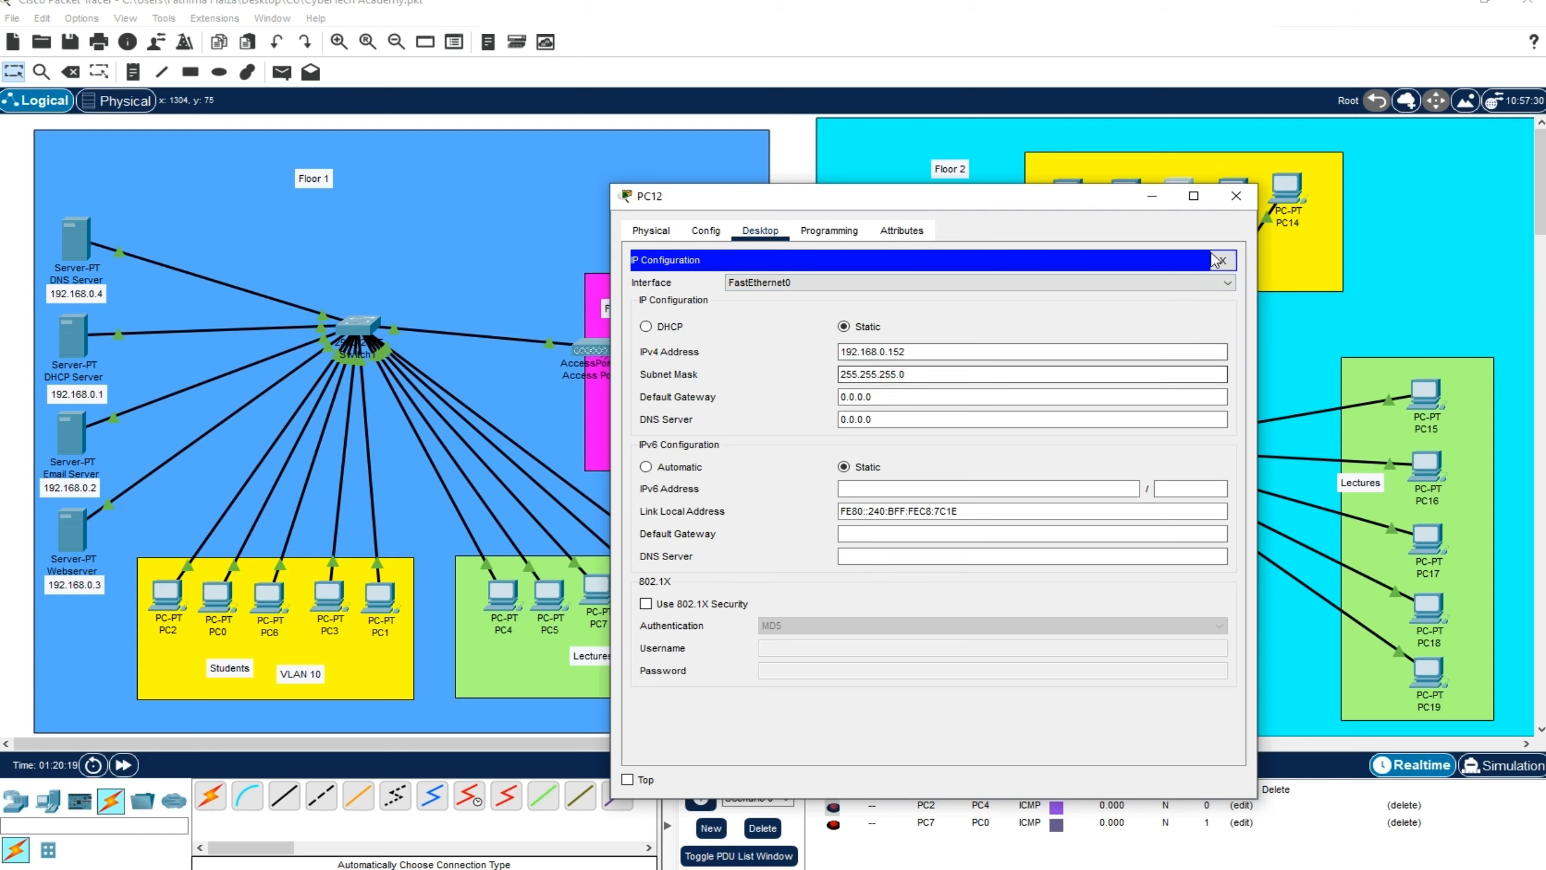
left_click(1236, 196)
Adapt the copied IPv4 address to give PC13 the static address 192.168.0.153 with the default subnet mask, and close its window
left_click(671, 220)
left_click(569, 277)
left_click(822, 332)
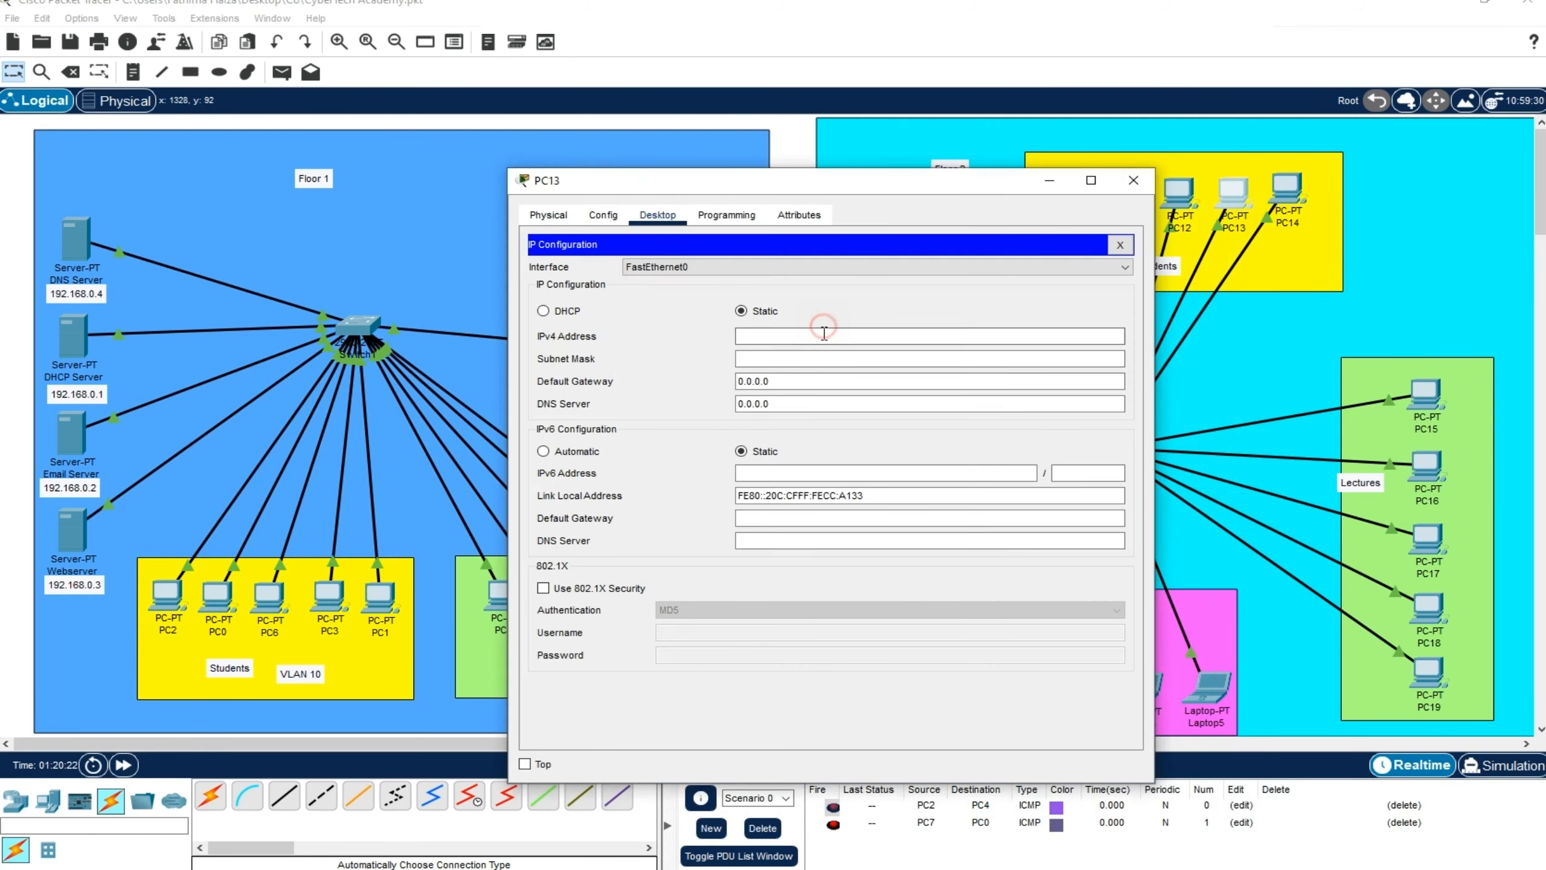
key("ctrl+v")
key("BackSpace")
type("3")
left_click(805, 361)
left_click(1133, 180)
Assign PC14 the static IPv4 address 192.168.0.154 with subnet mask 255.255.255.0 and close its window
left_click(1288, 189)
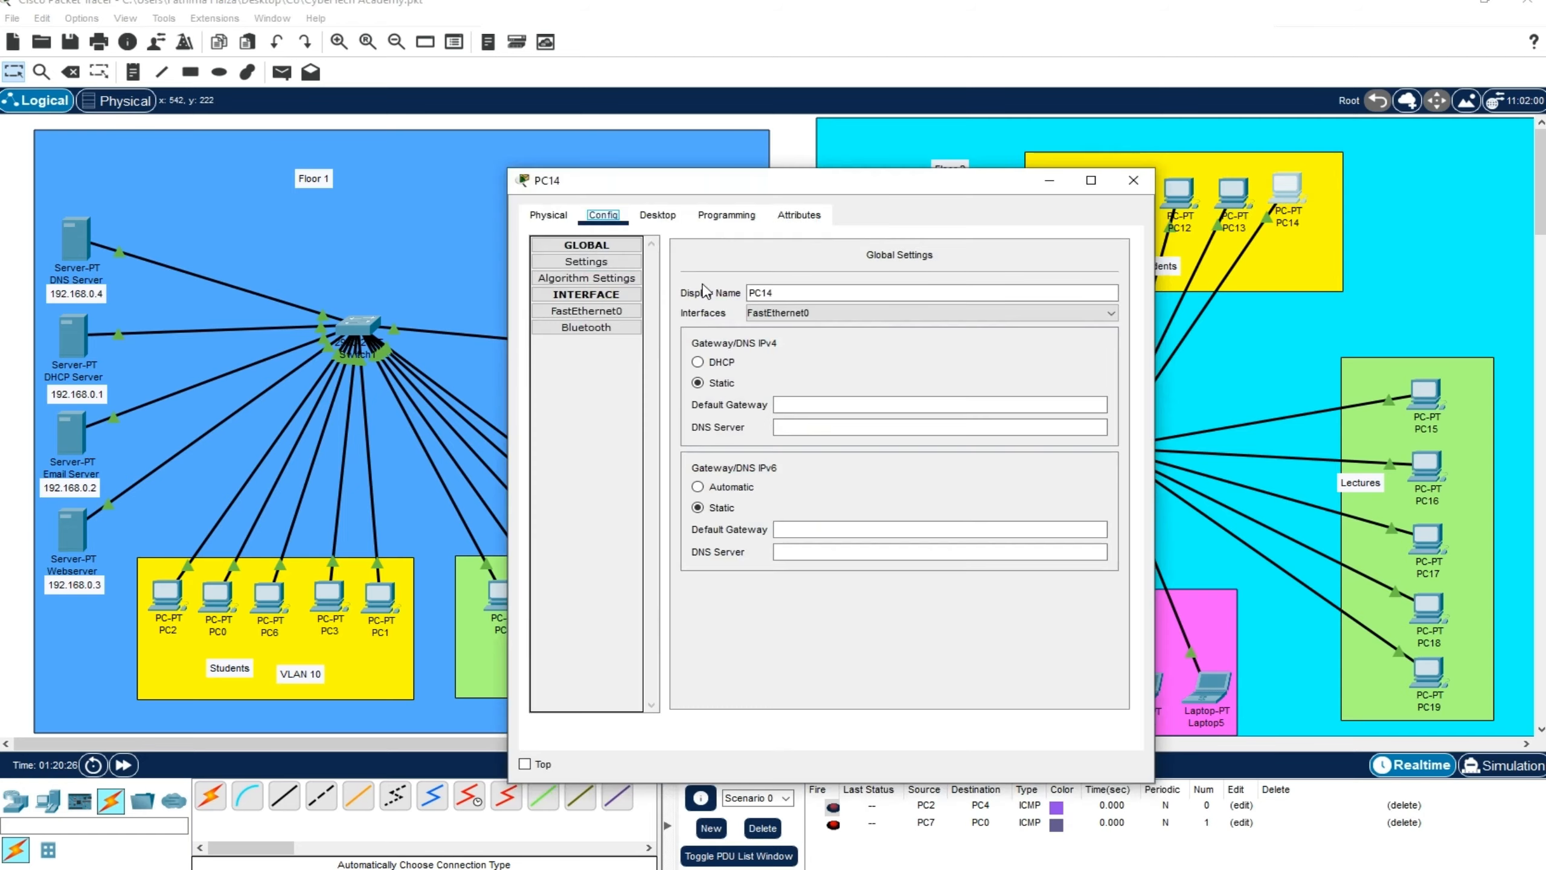
left_click(658, 214)
left_click(592, 294)
left_click(753, 336)
type("4")
left_click(805, 361)
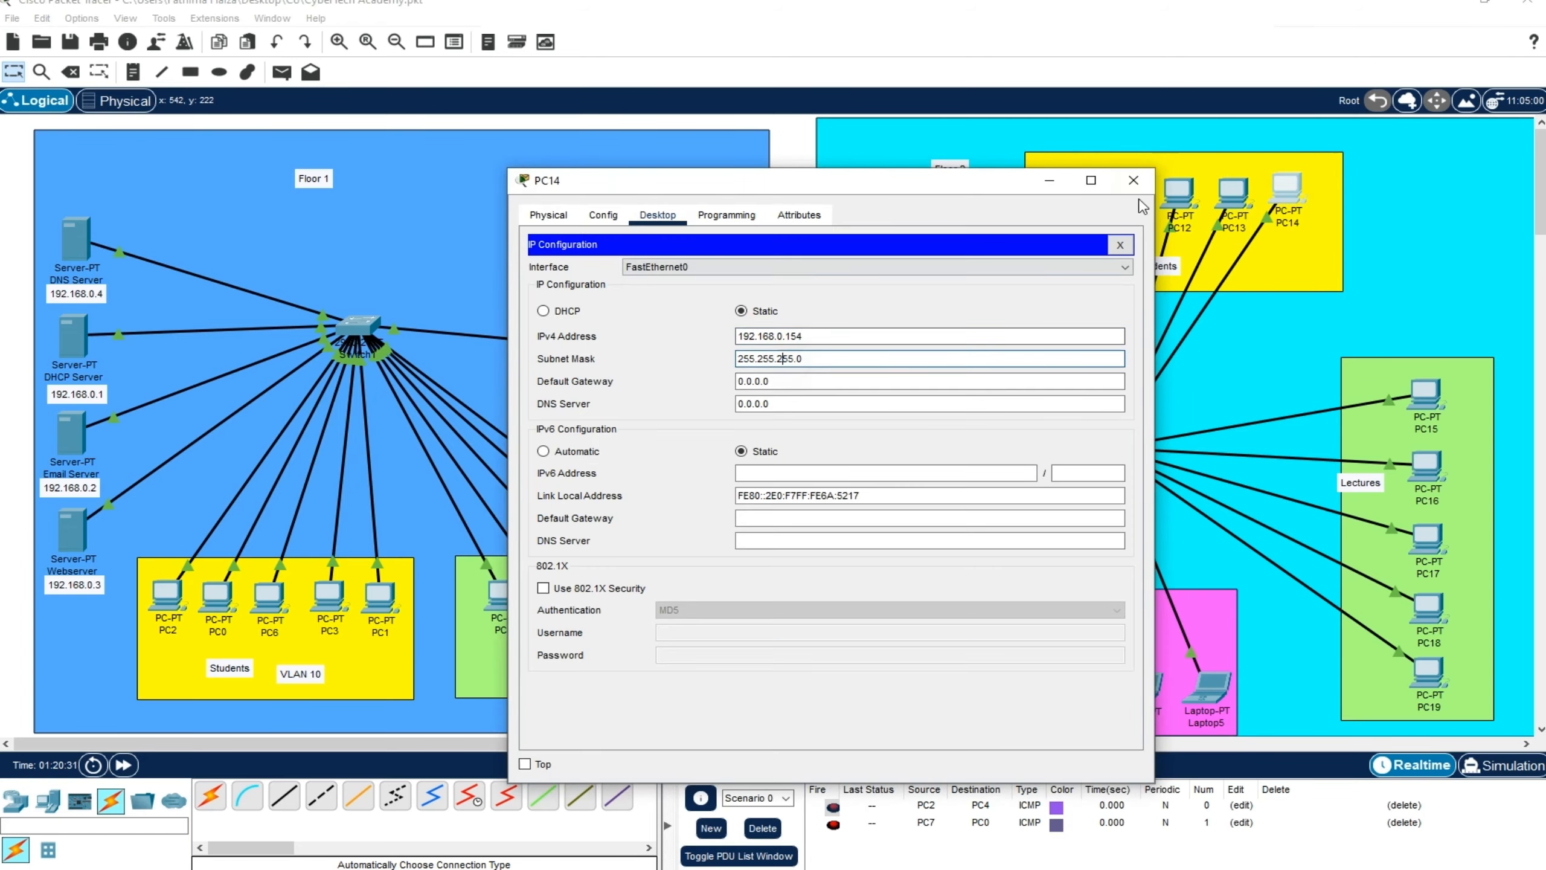
left_click(1133, 180)
Assign PC15 the next static IPv4 address after PC14's, fill in the default subnet mask and close its window
left_click(1426, 394)
left_click(658, 215)
left_click(592, 294)
left_click(770, 337)
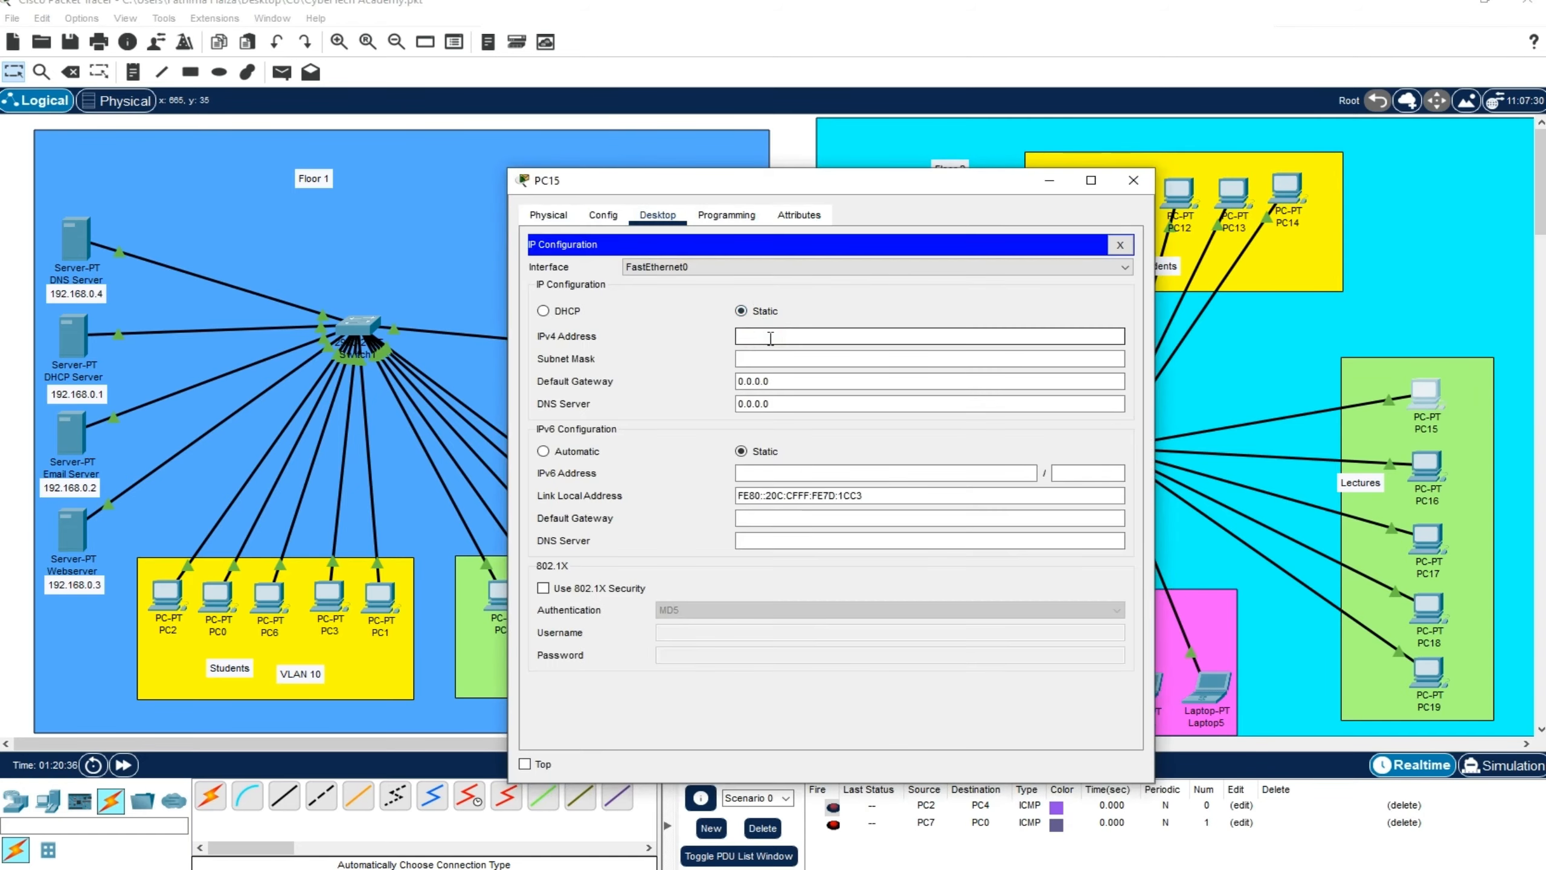
left_click(805, 361)
left_click(1133, 180)
Assign PC16 the next static IPv4 address after PC15's, fill in the default subnet mask and close its window
left_click(1426, 464)
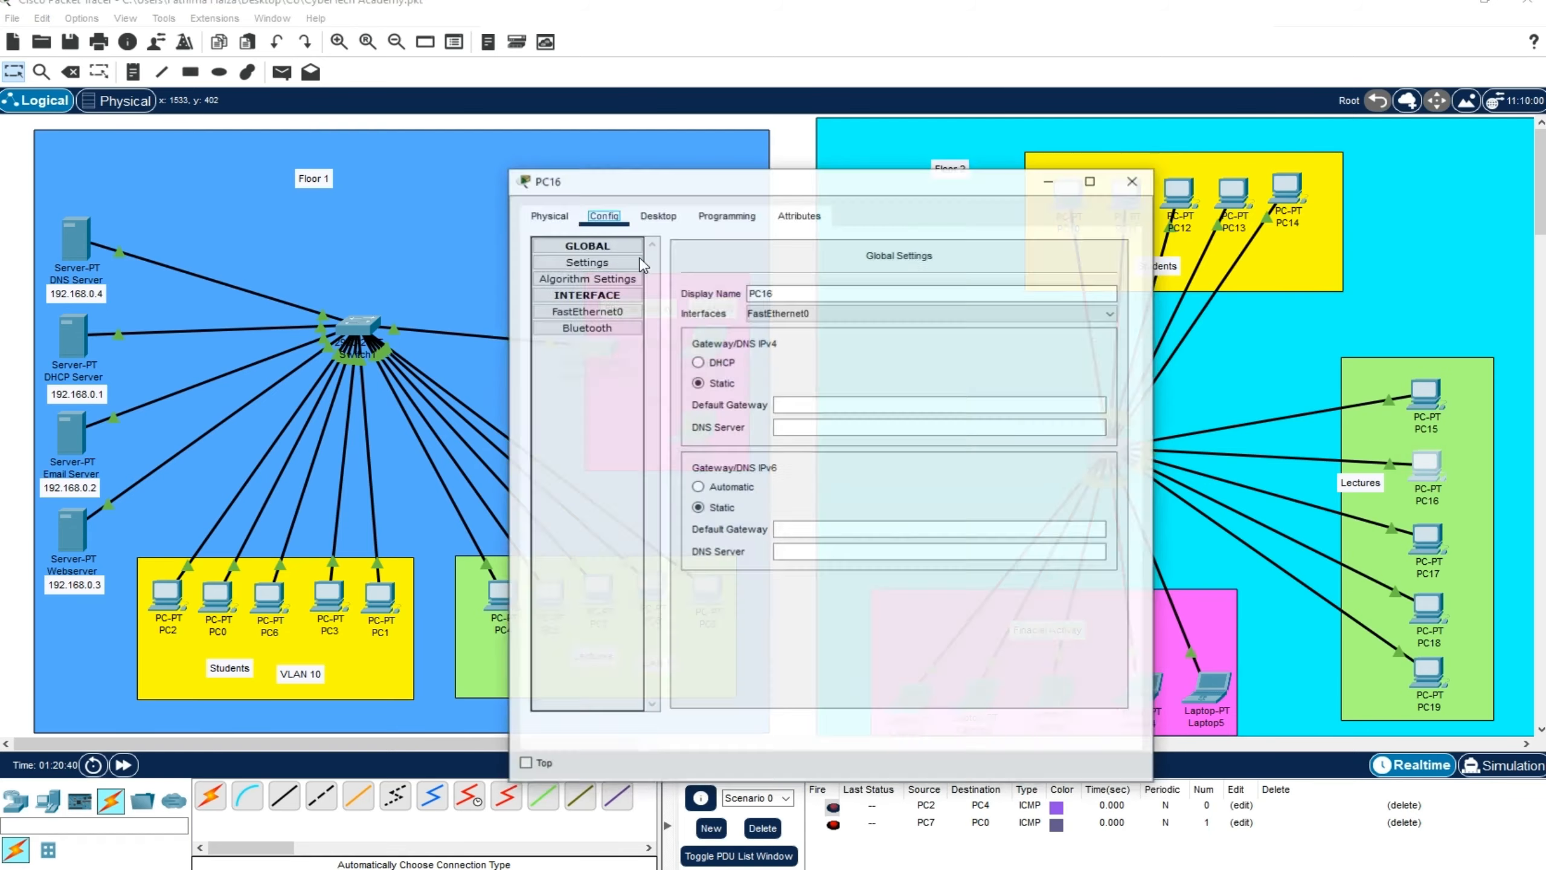
left_click(658, 215)
left_click(592, 294)
left_click(770, 338)
type("192.168.0.16")
left_click(805, 360)
left_click(1133, 180)
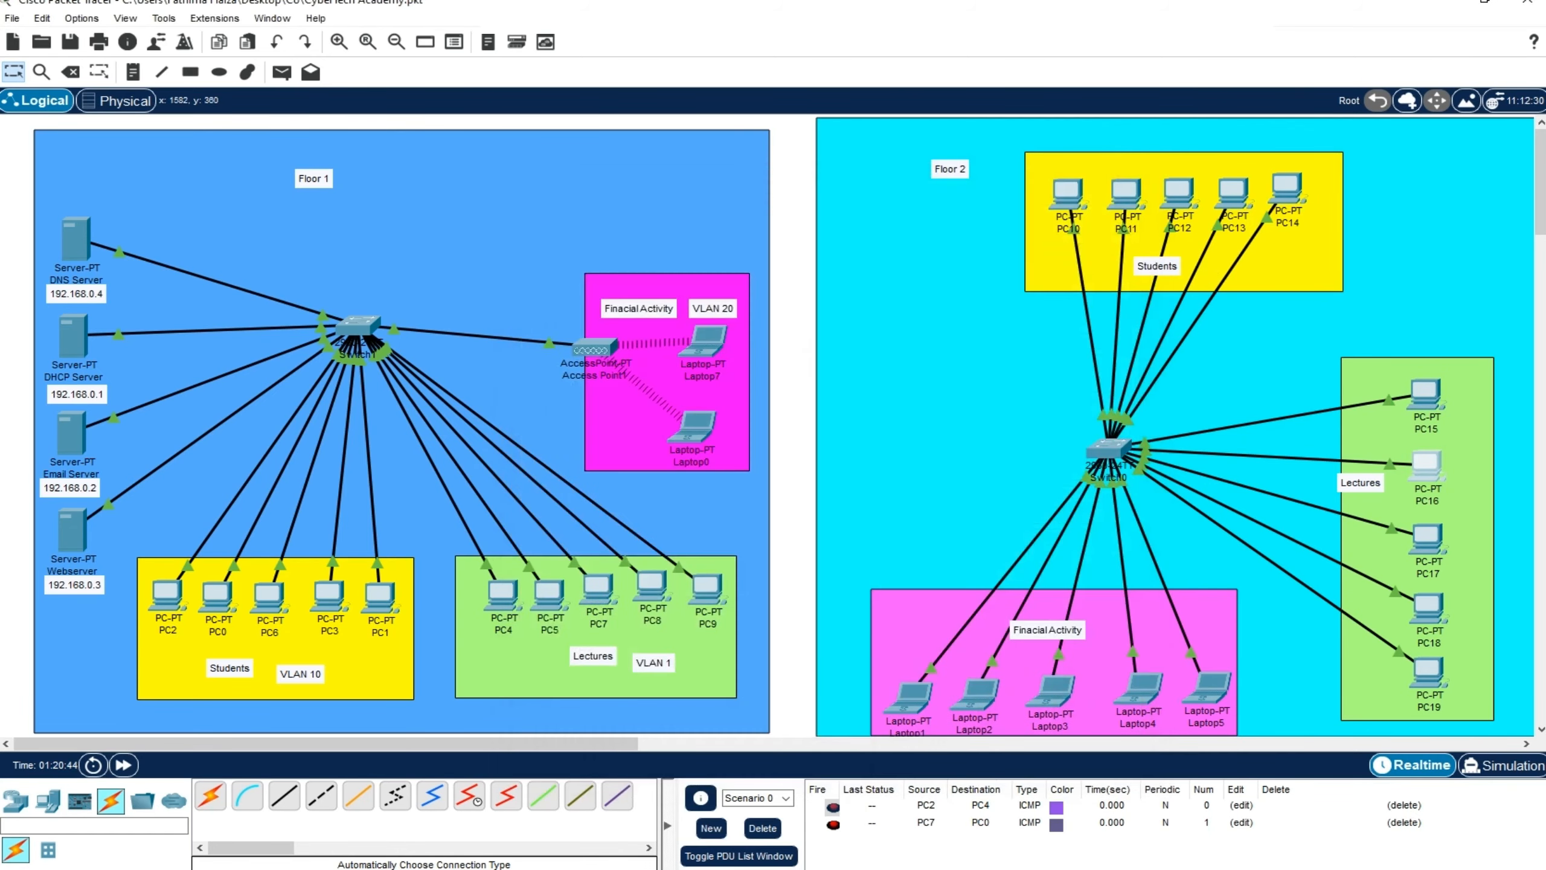
Assign PC17 the static IPv4 address 192.168.0.157 with the default subnet mask and close its window
left_click(1426, 535)
left_click(661, 219)
left_click(594, 294)
left_click(772, 335)
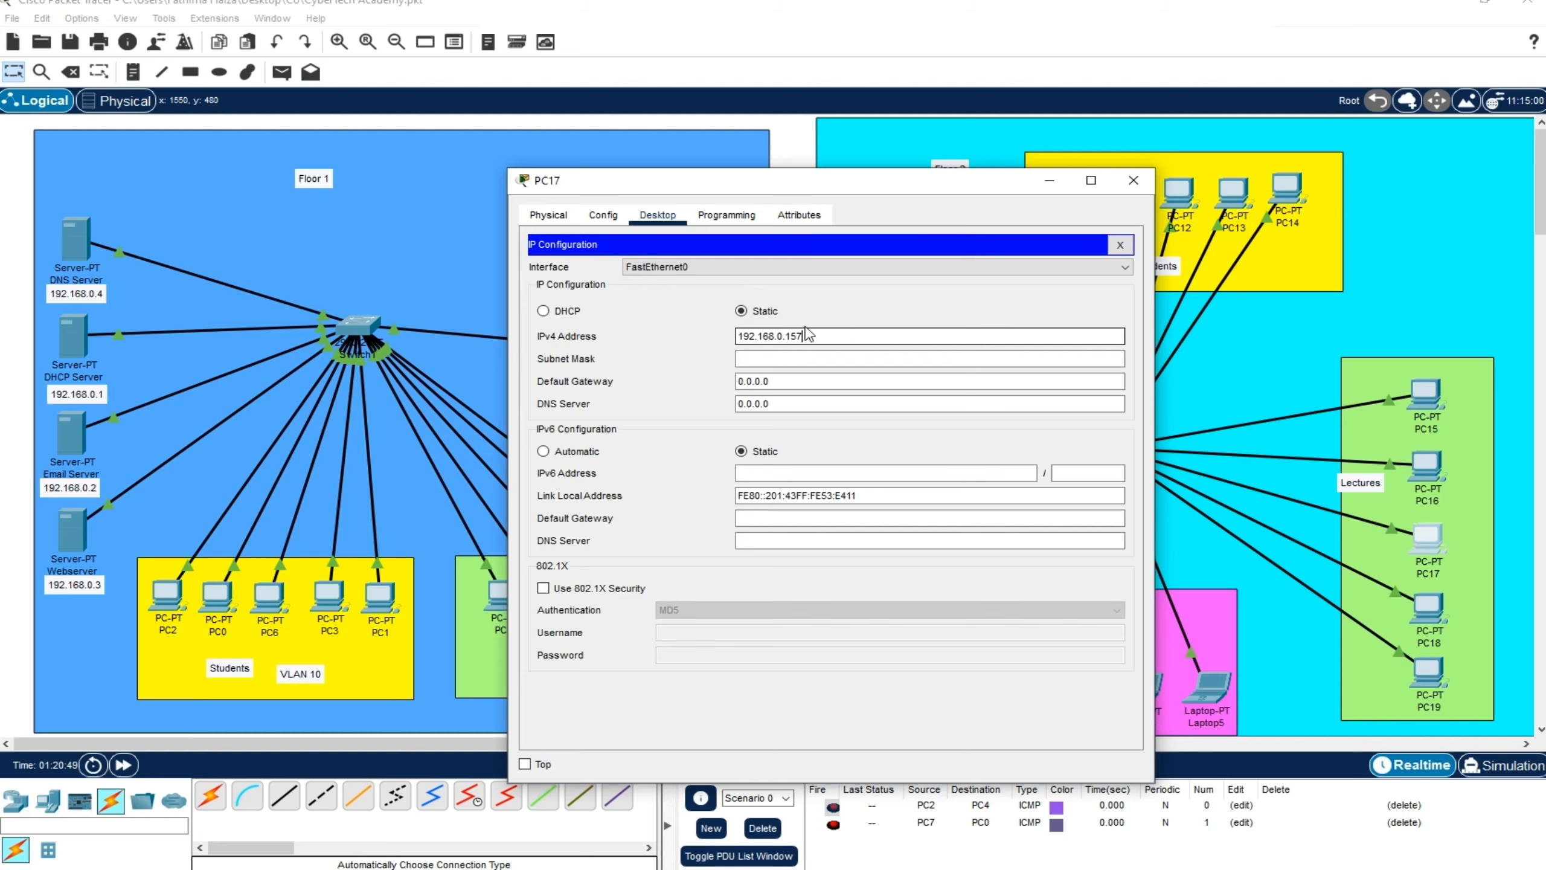
left_click(805, 360)
left_click(1133, 180)
Assign PC18 the static IPv4 address 192.168.0.158 with subnet mask 255.255.255.0, highlight the mask and close the window
left_click(1426, 606)
left_click(657, 214)
left_click(593, 294)
left_click(752, 335)
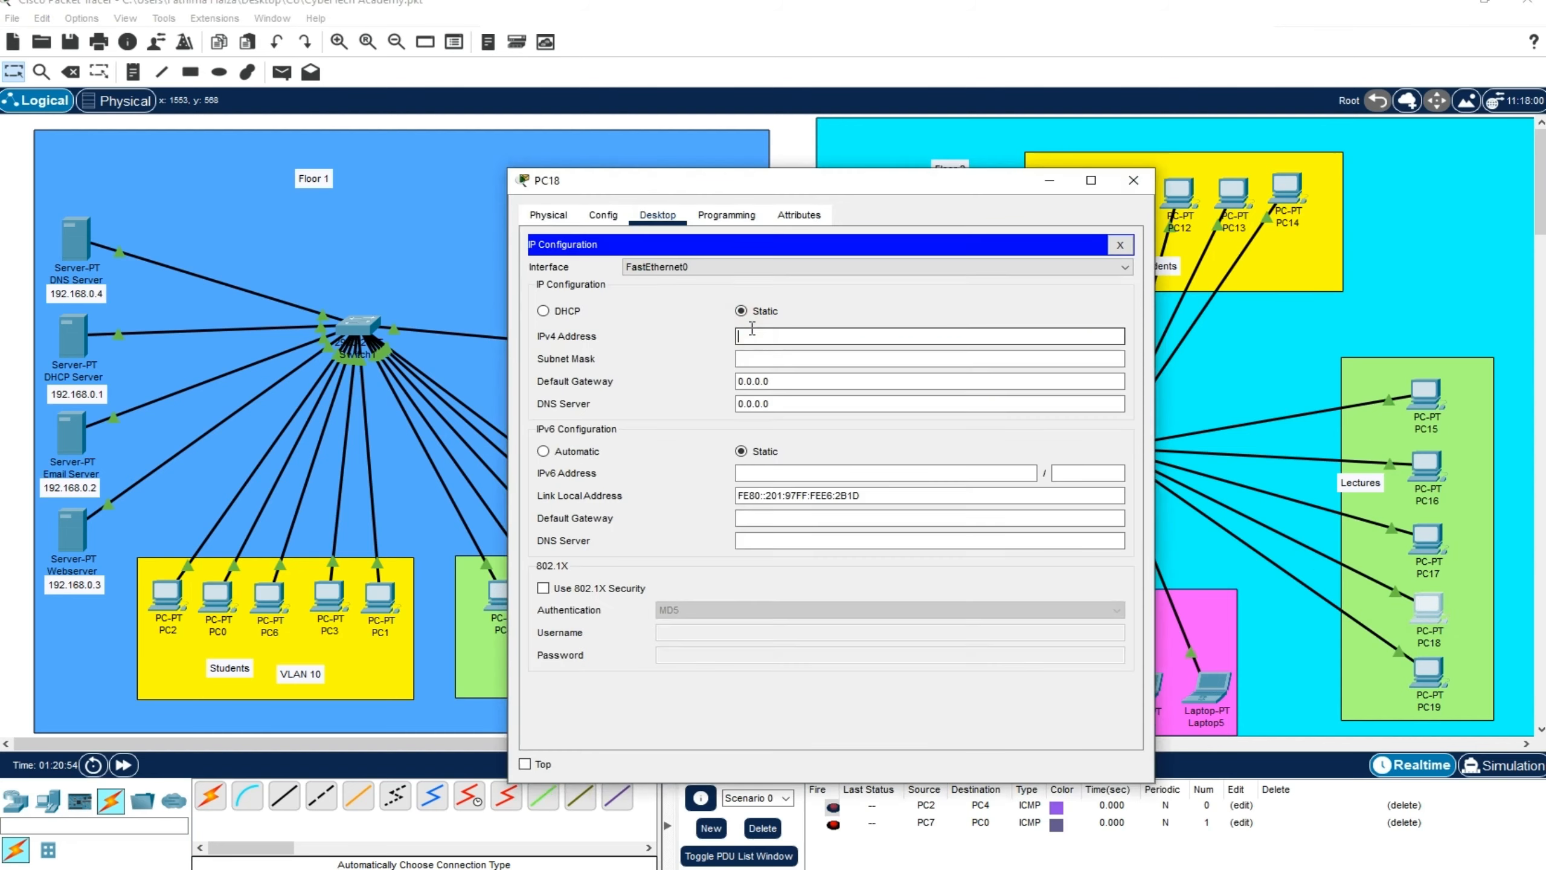
left_click(942, 360)
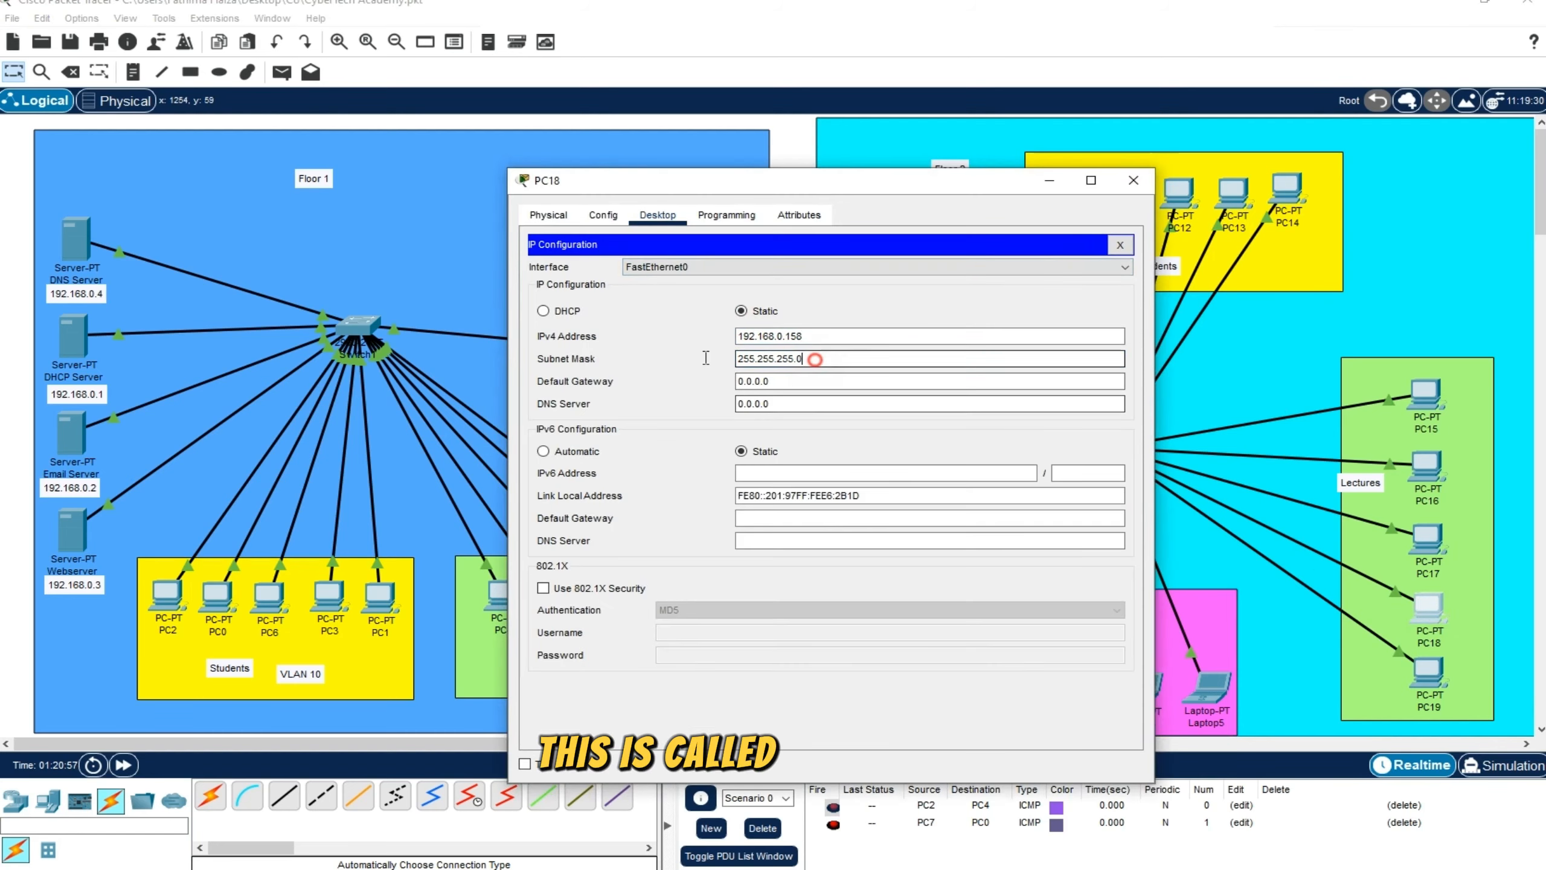
left_click_drag(816, 359, 689, 358)
left_click(816, 359)
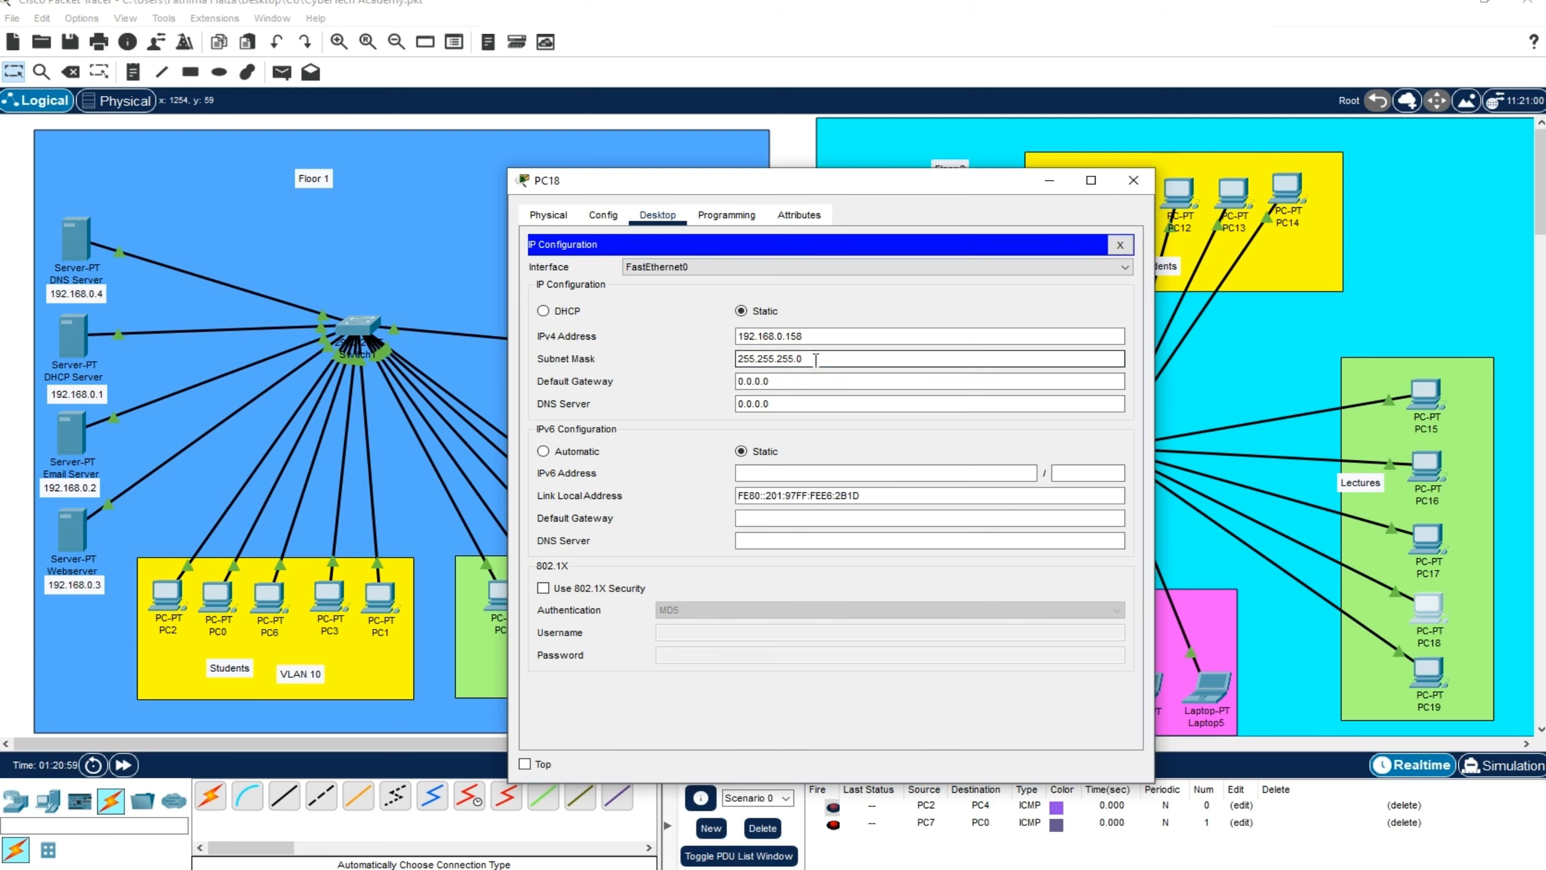
left_click_drag(816, 360, 735, 359)
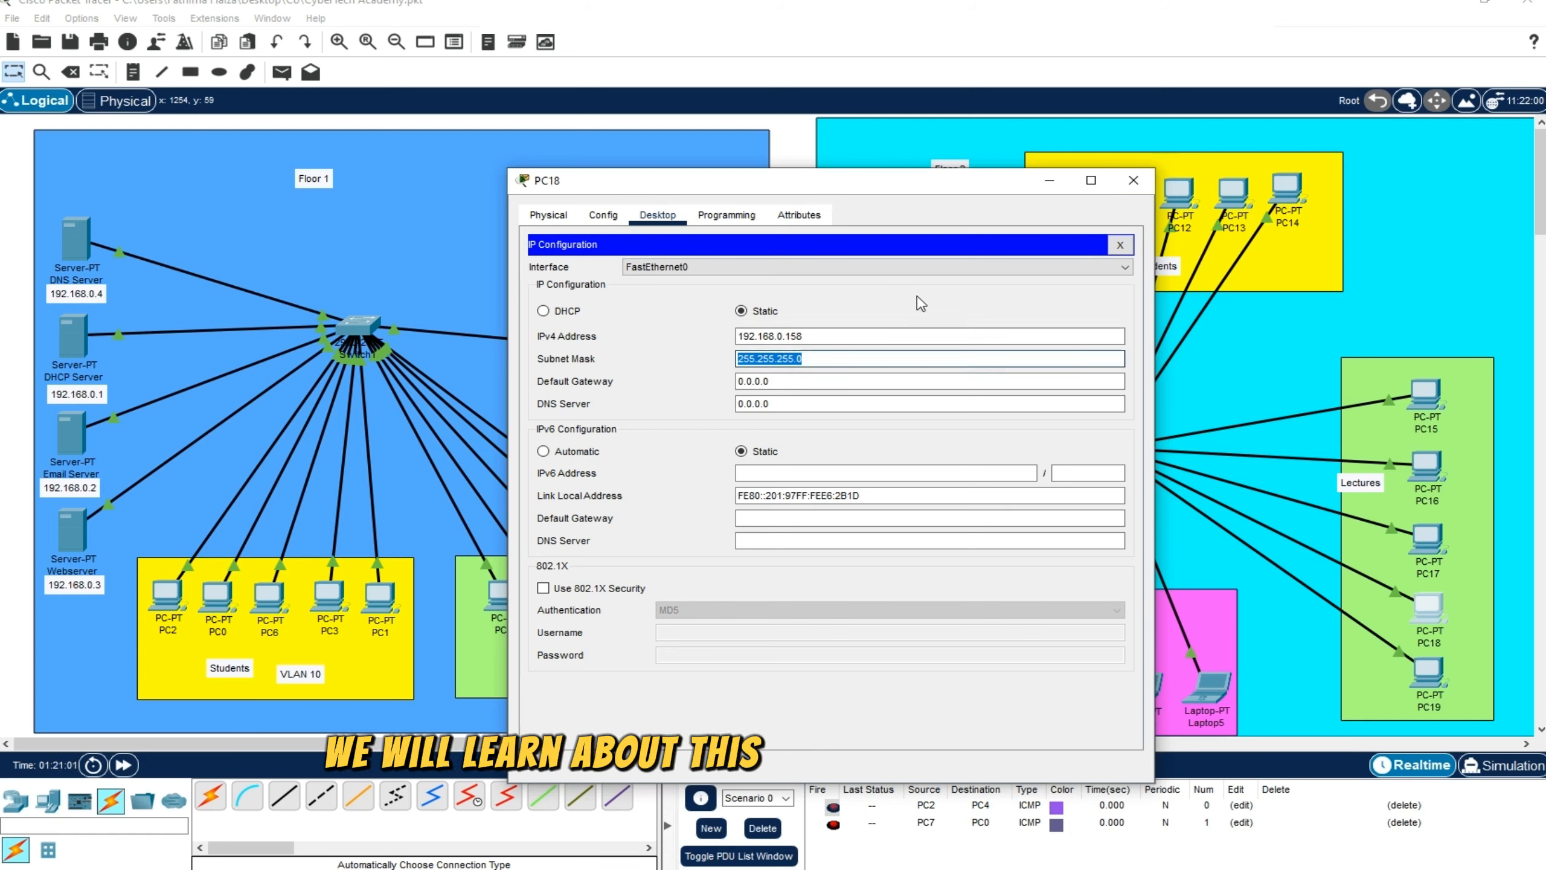
left_click(884, 342)
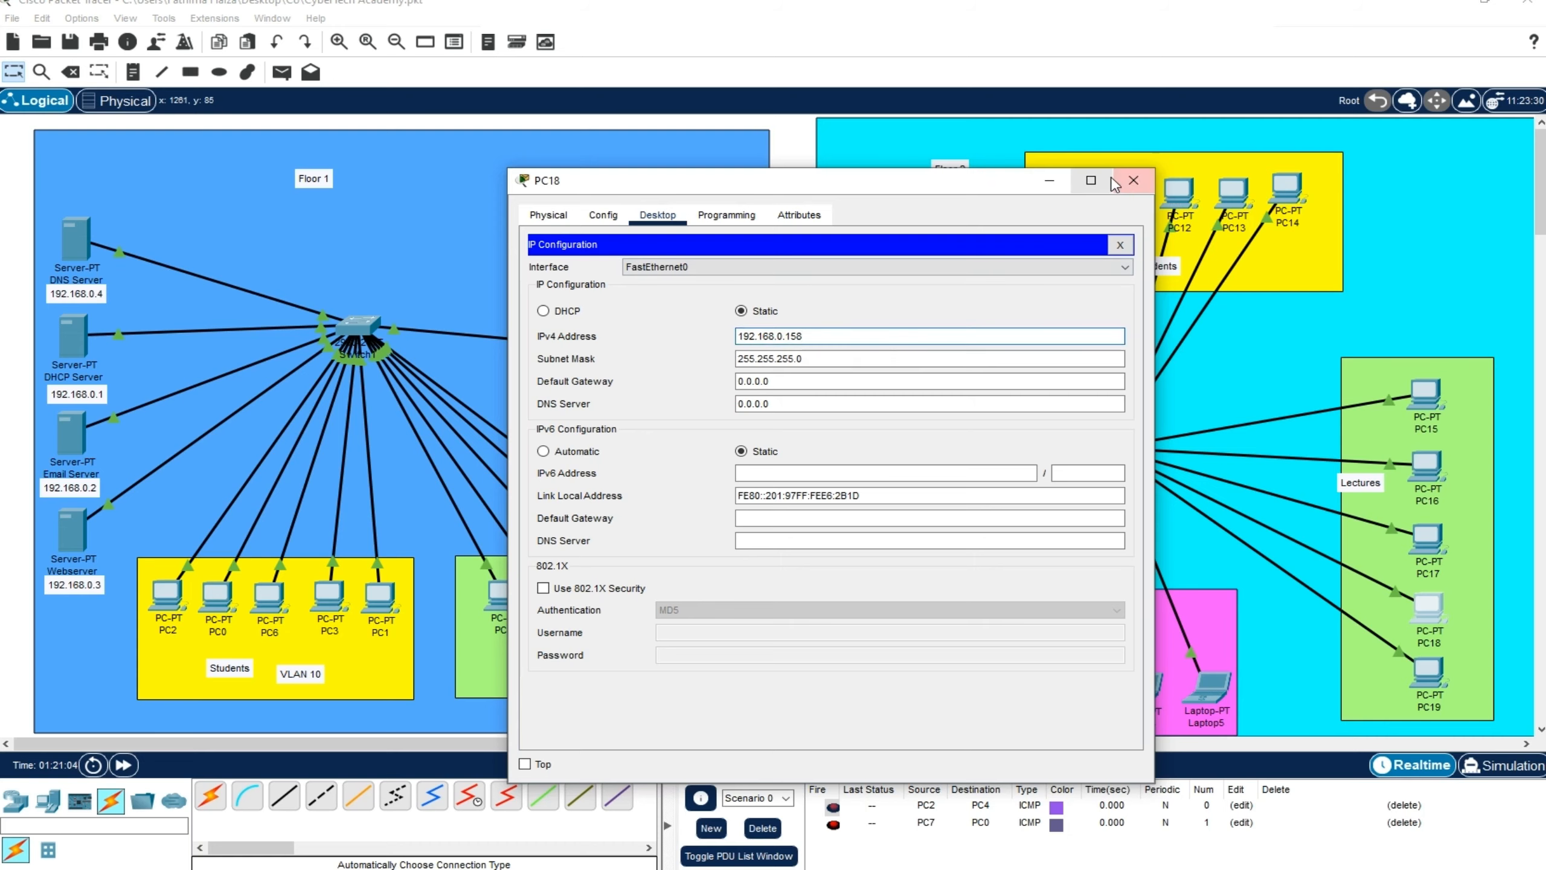
left_click(1124, 181)
Assign PC19 the static IPv4 address 192.168.0.159 with subnet mask 255.255.255.0 and close its window
left_click(1428, 673)
left_click(576, 438)
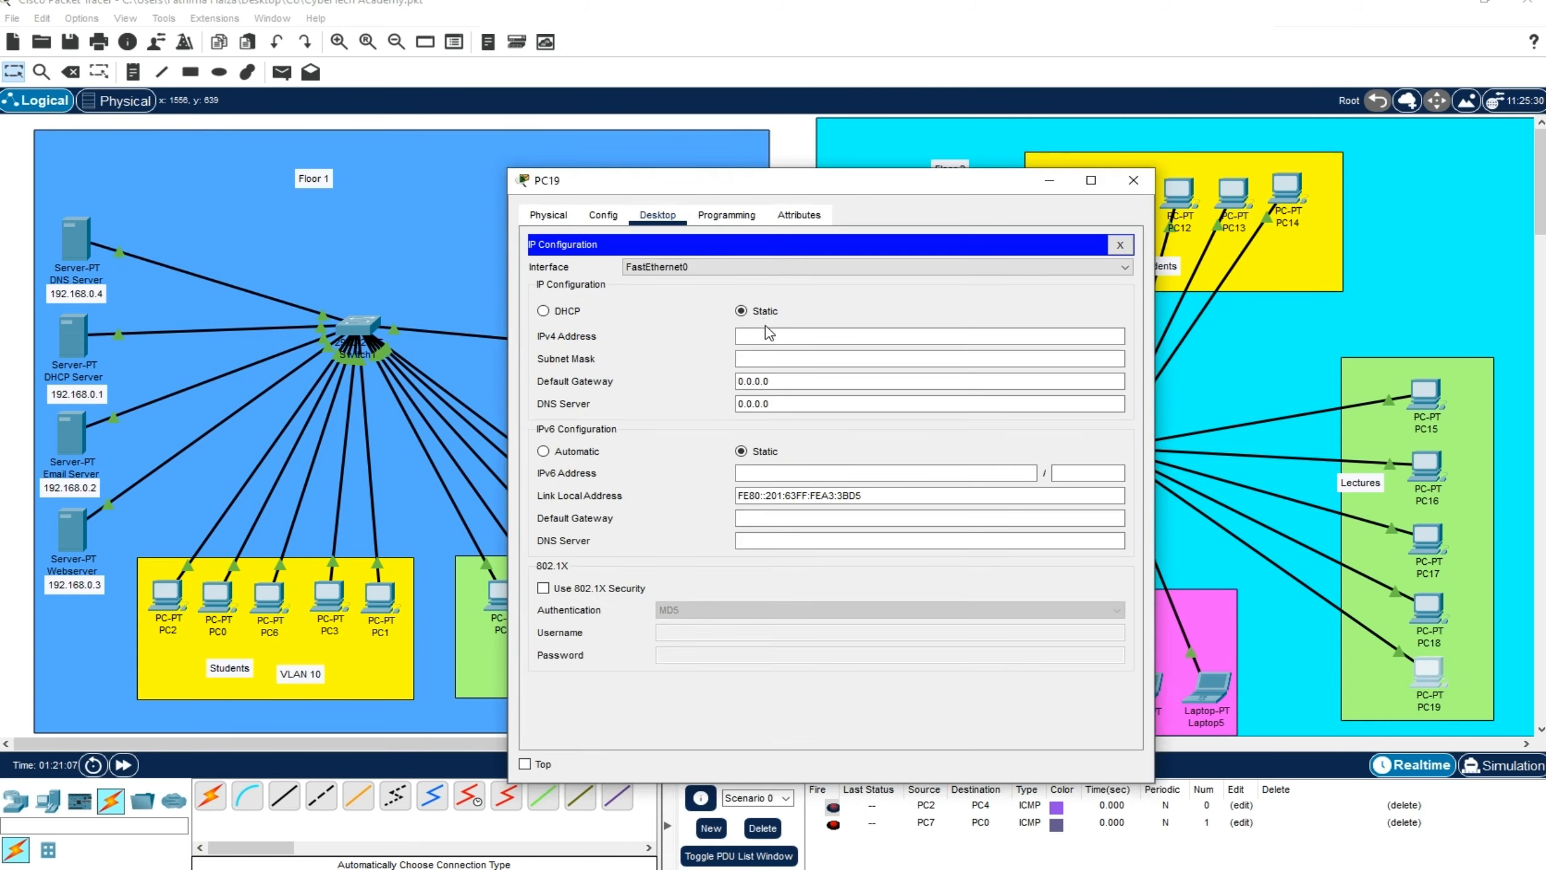
left_click(769, 336)
type("192.168.0.159")
left_click(794, 358)
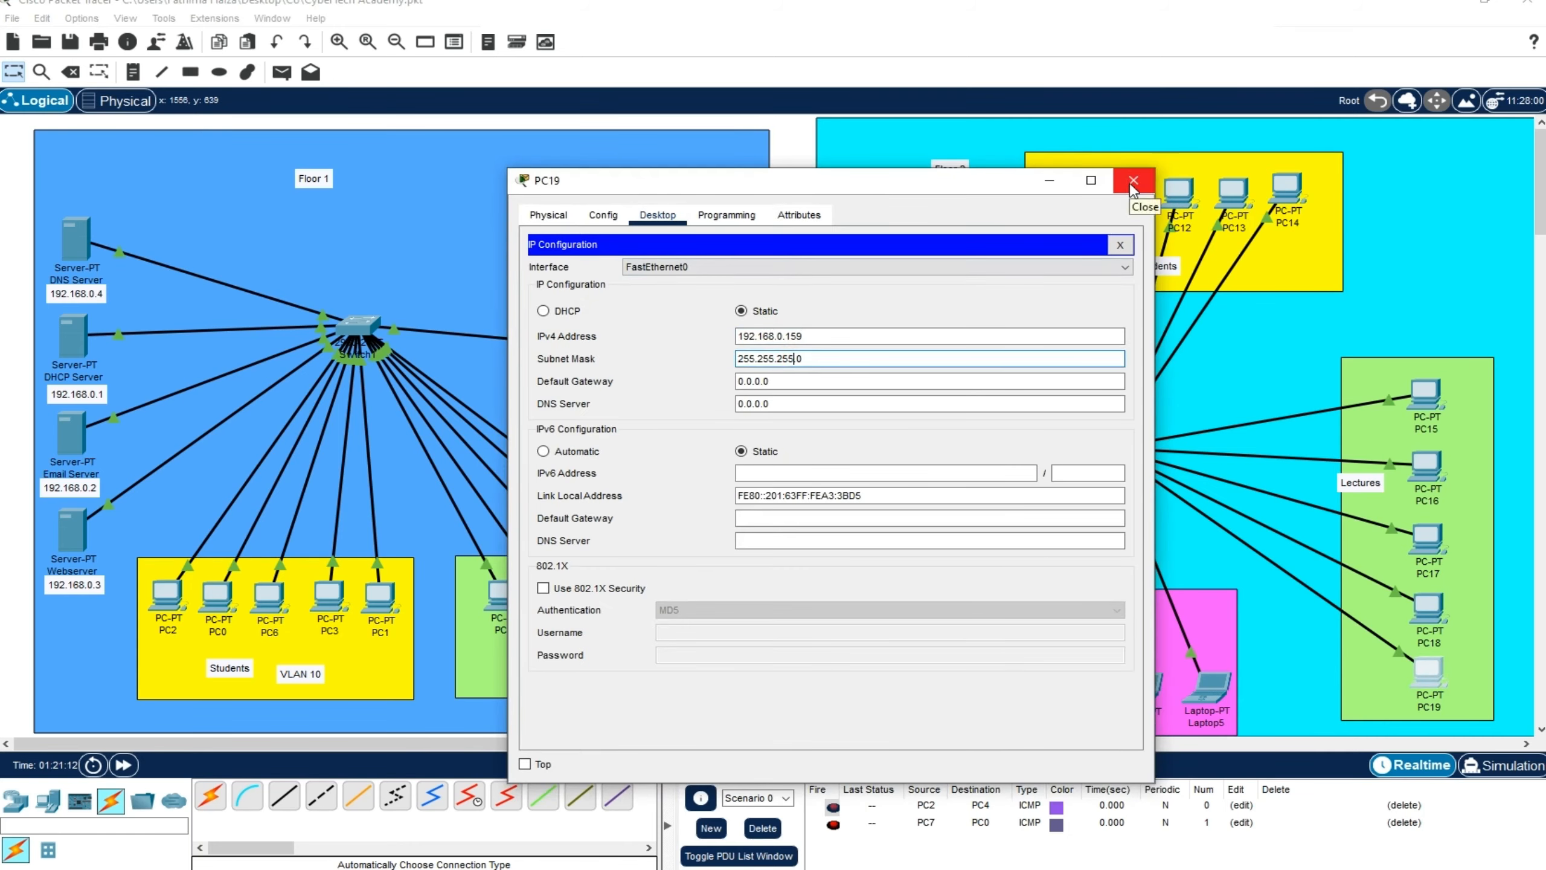
left_click(1132, 180)
Give Laptop5 the static IPv4 address 192.168.0.160 with subnet mask 255.255.255.0, and copy the address for the other laptops
left_click(1207, 688)
left_click(657, 215)
left_click(577, 439)
left_click(761, 334)
type("192.168.0.150")
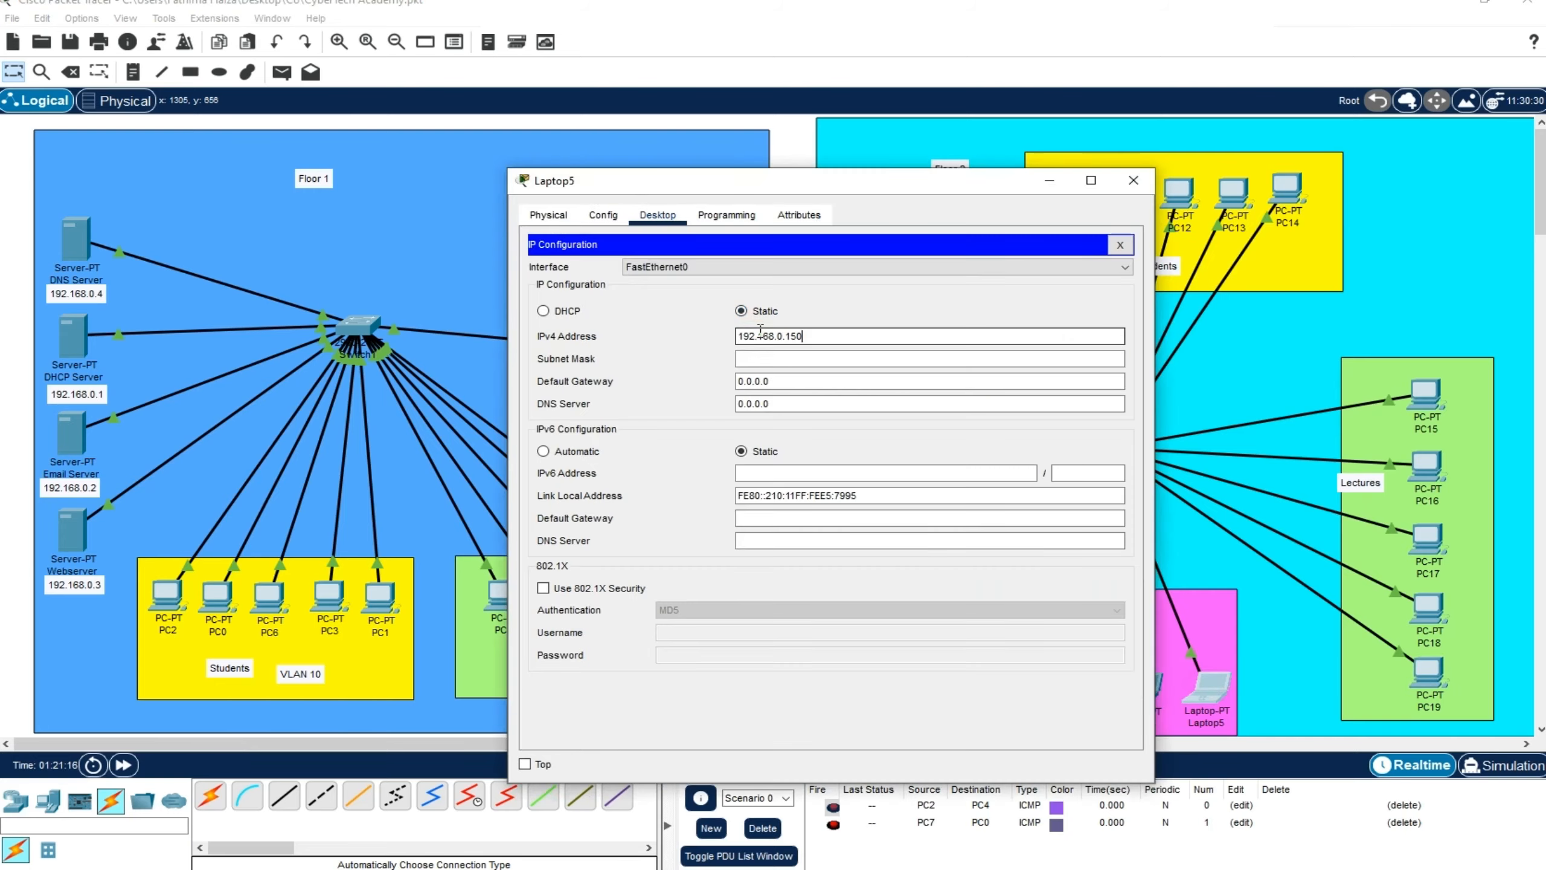
left_click(796, 337)
key("BackSpace")
type("6")
left_click(832, 359)
left_click_drag(808, 337, 637, 332)
key("ctrl+c")
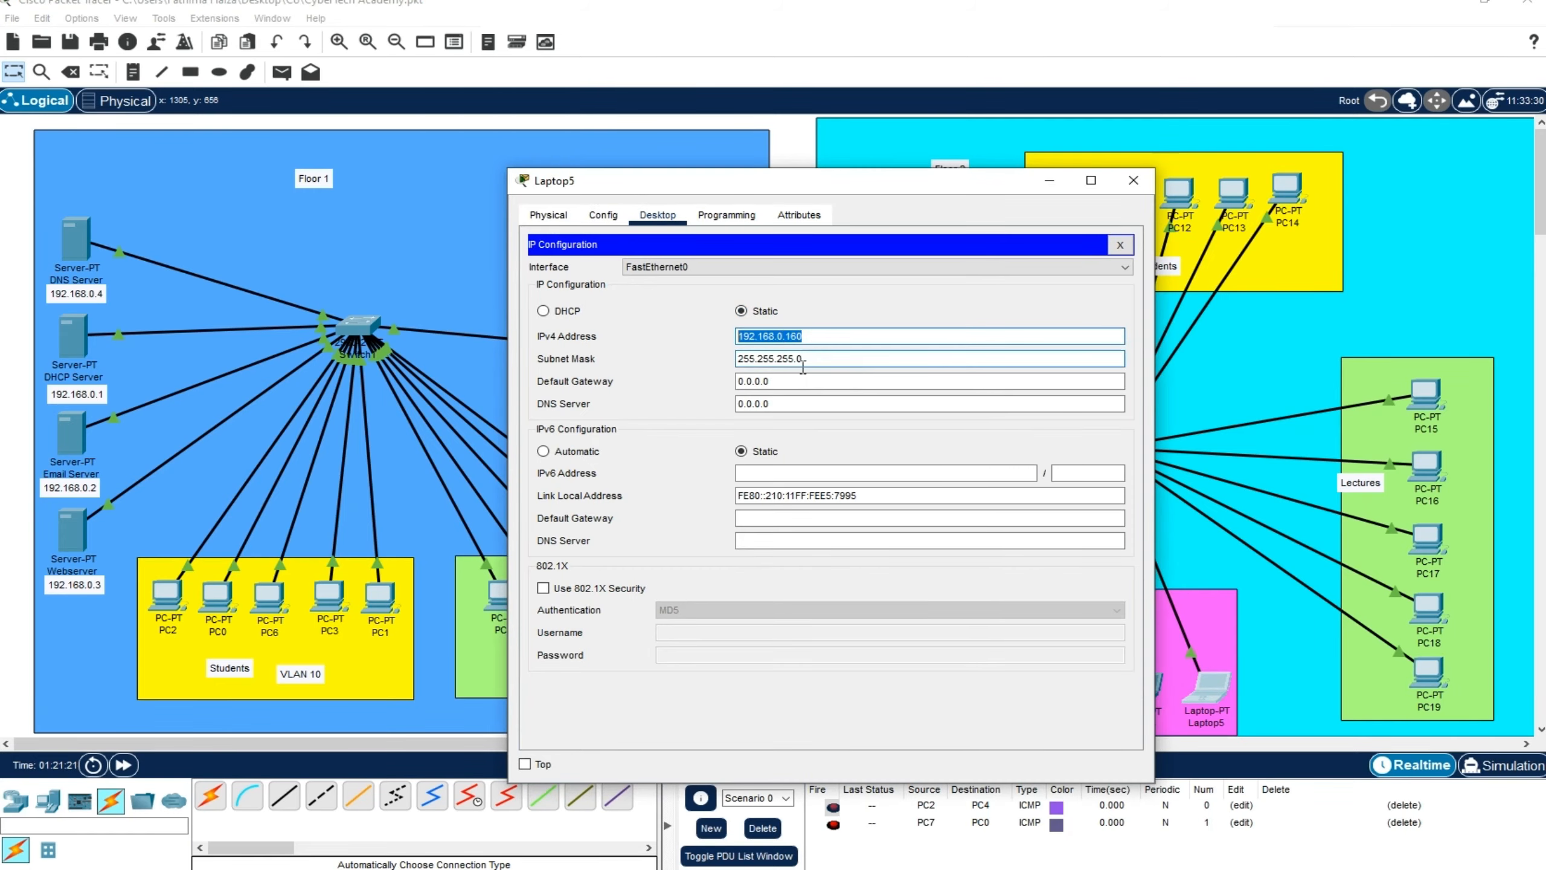
left_click(803, 364)
left_click(1133, 180)
Adapt the copied IPv4 address to give Laptop4 the static address 192.168.0.161 with subnet mask 255.255.255.0
left_click(1140, 688)
left_click(658, 214)
left_click(589, 287)
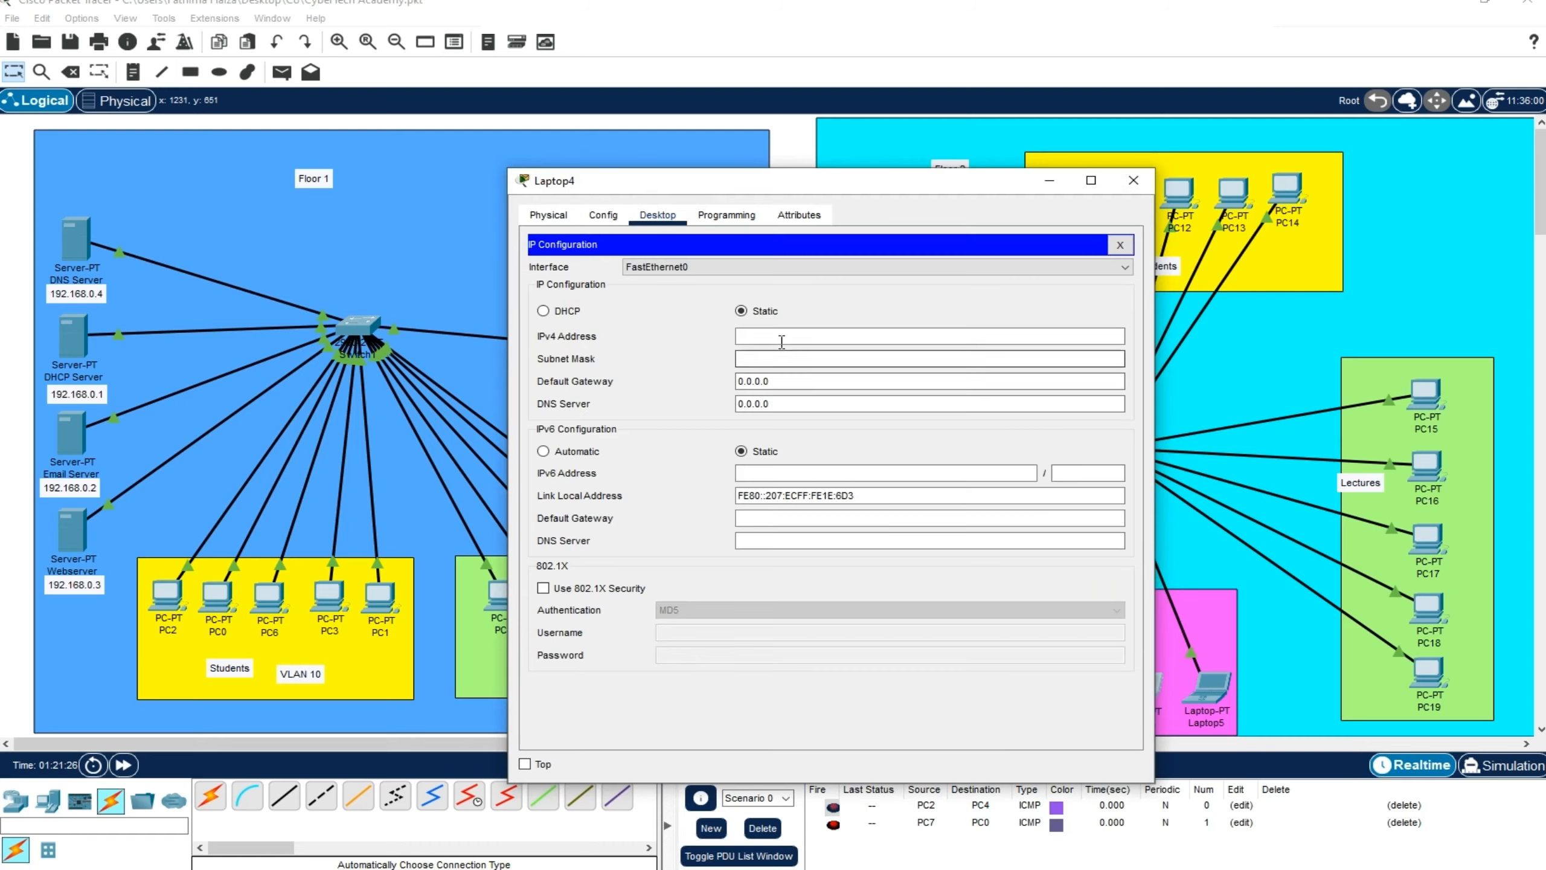
left_click(781, 339)
key("ctrl+v")
left_click(777, 359)
left_click(786, 336)
left_click(807, 360)
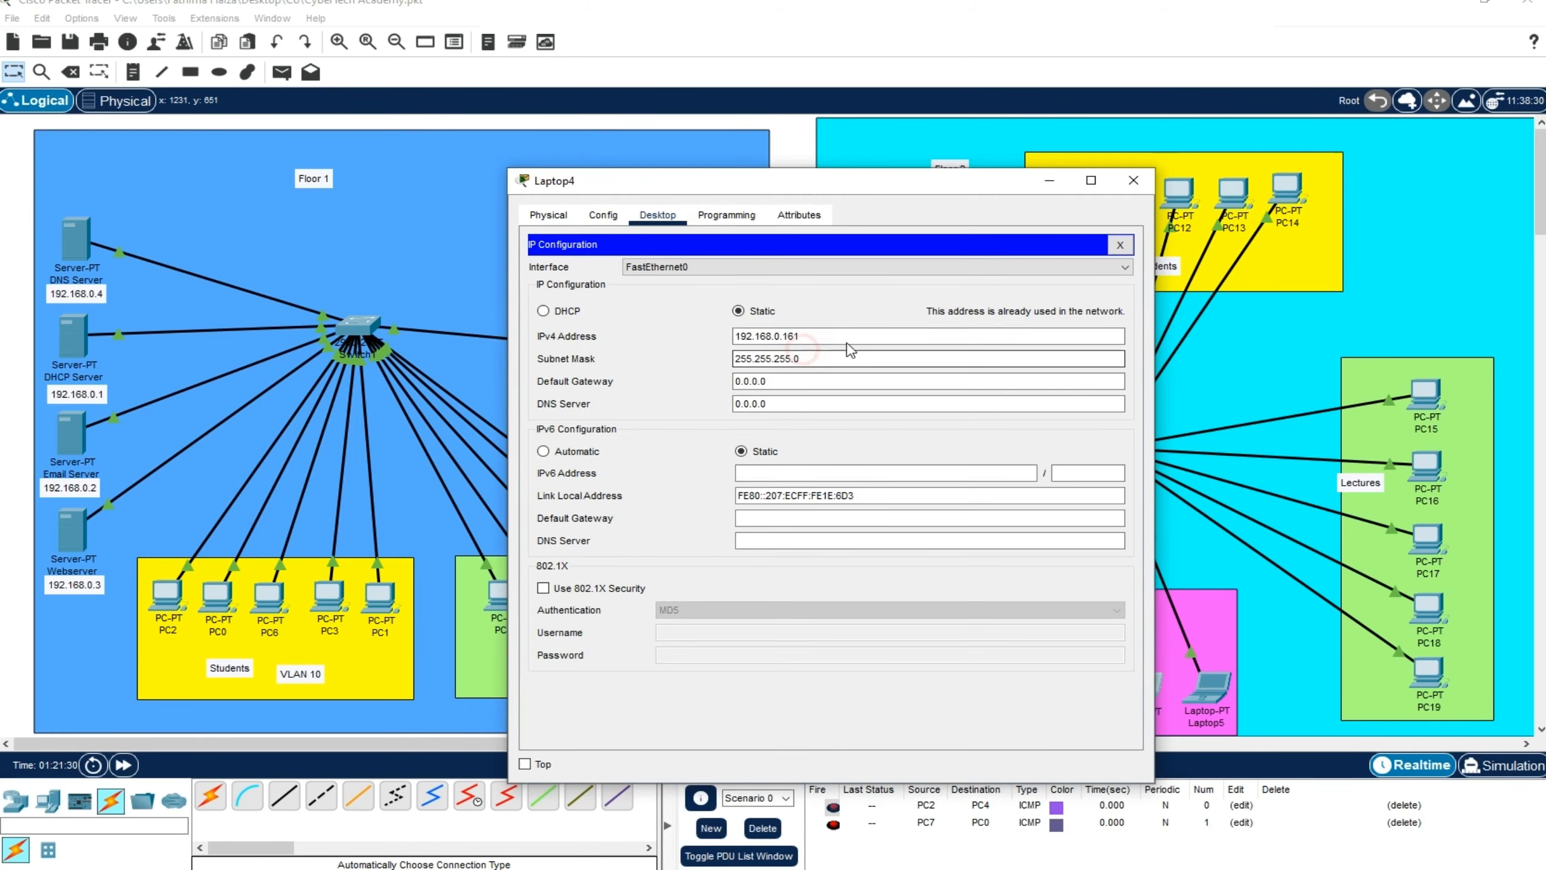
left_click(1132, 180)
Adapt the copied IPv4 address to give Laptop3 the static address 192.168.0.162 with the default subnet mask
left_click(1052, 688)
left_click(658, 214)
left_click(612, 272)
left_click(794, 337)
key("ctrl+v")
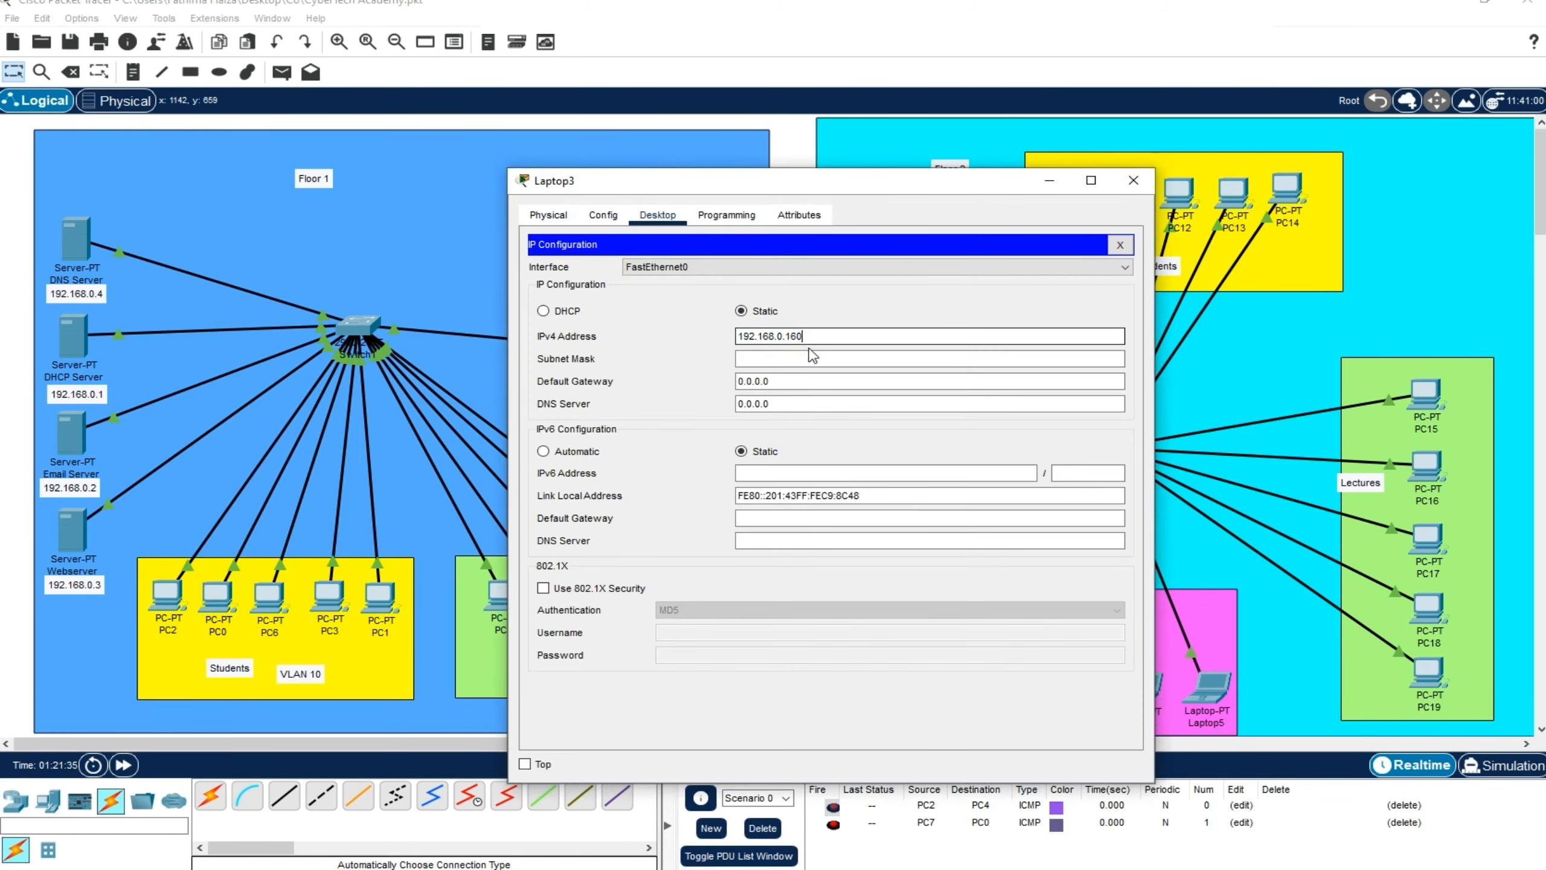
key("BackSpace")
type("2")
left_click(811, 360)
left_click(1133, 181)
Assign Laptop2 the next static IPv4 address after Laptop3's with the default subnet mask, and close its window
left_click(983, 694)
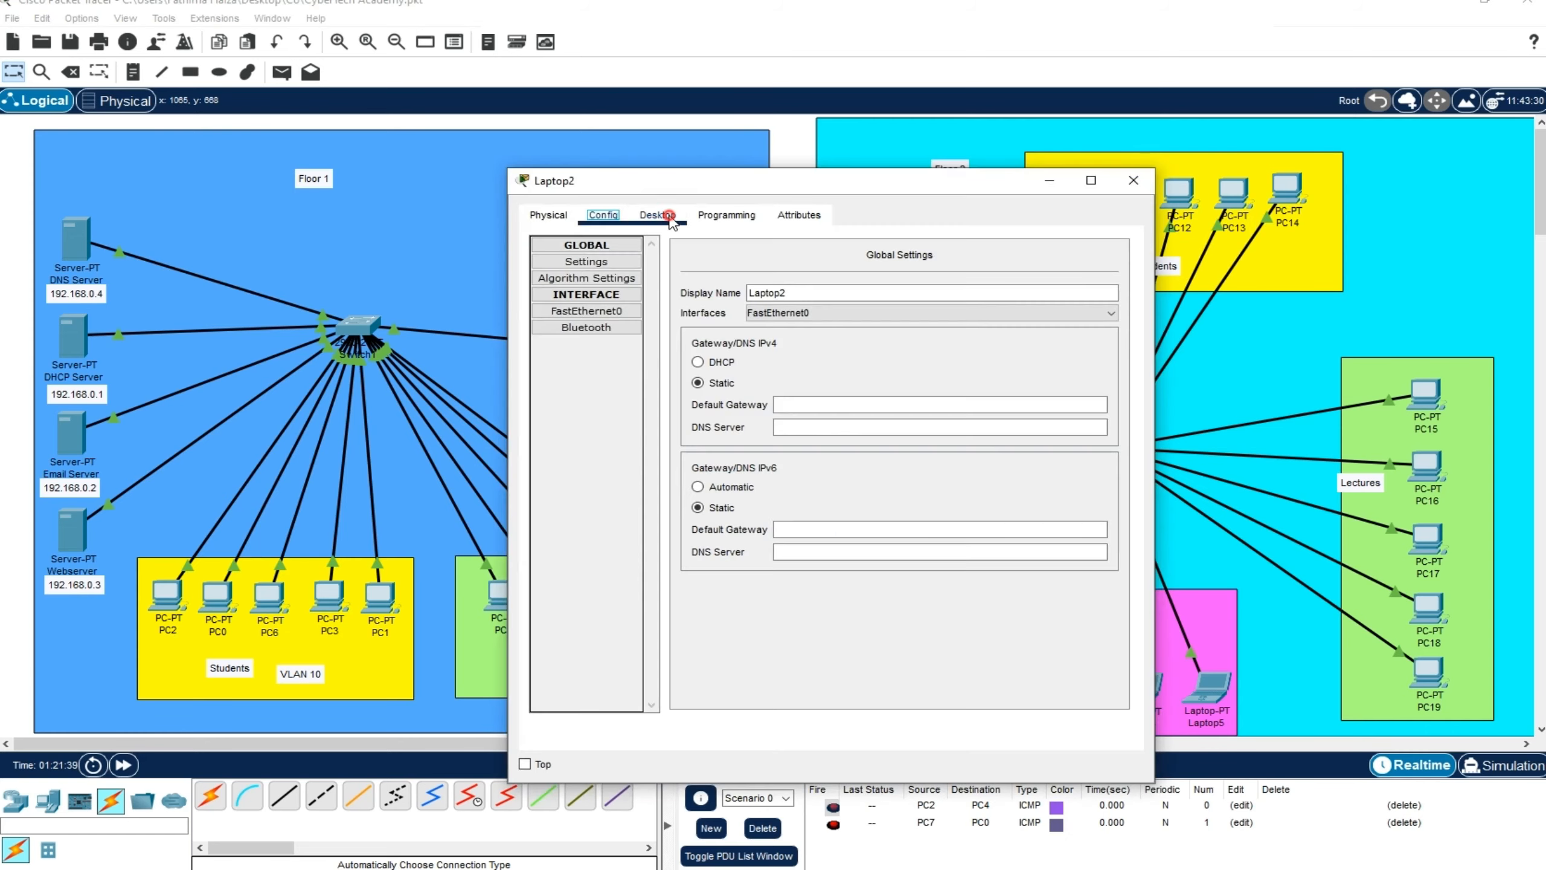
left_click(657, 214)
left_click(612, 272)
left_click(753, 335)
left_click(810, 359)
left_click(1133, 180)
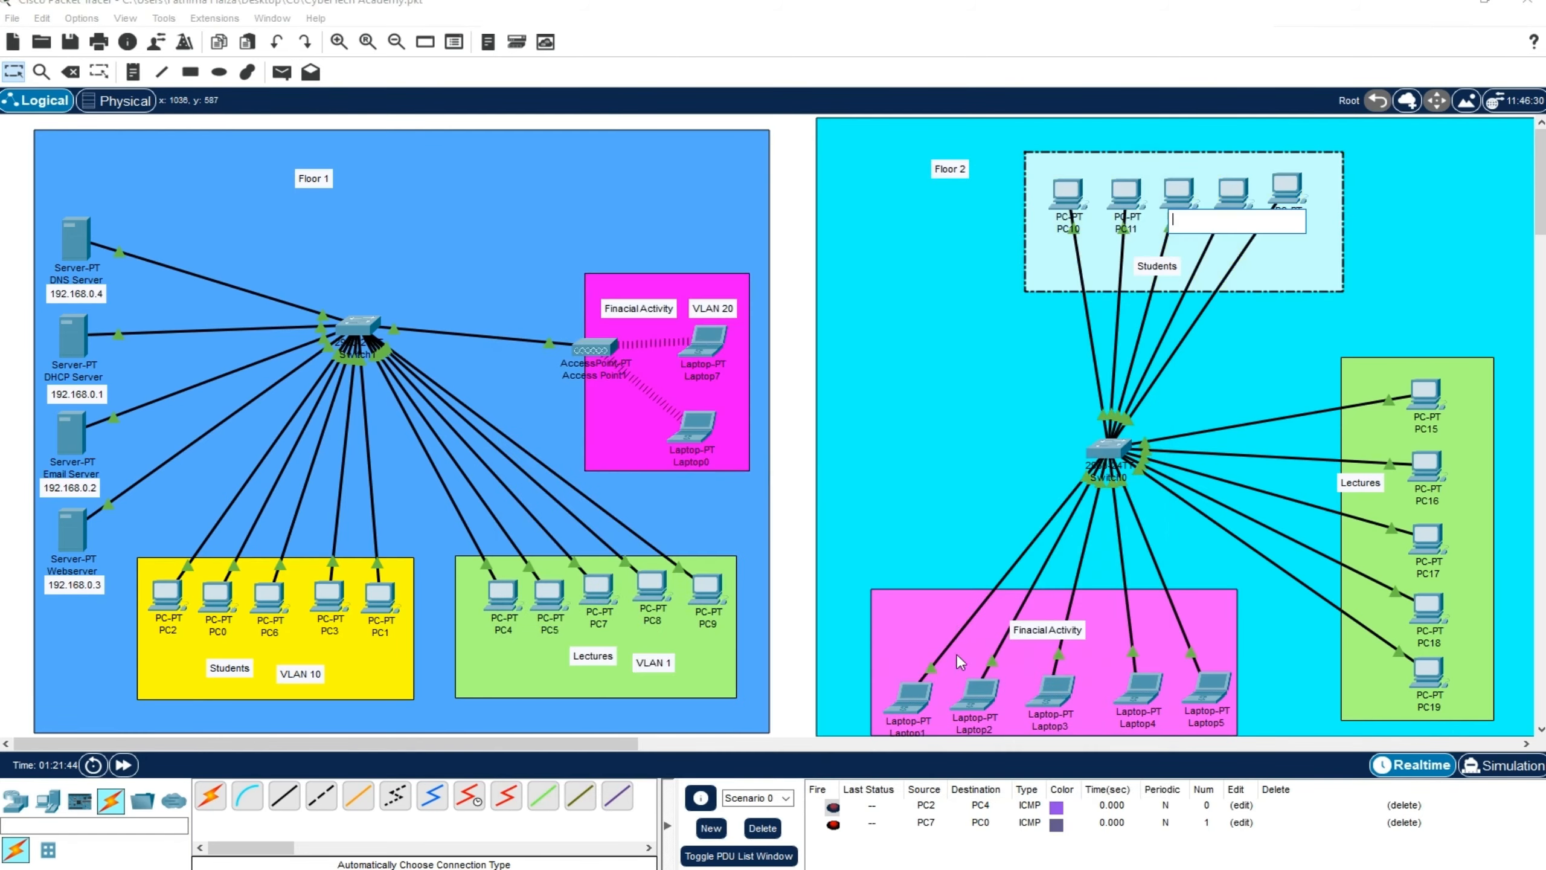
mouse_move(630, 867)
left_click(764, 799)
left_click(1514, 235)
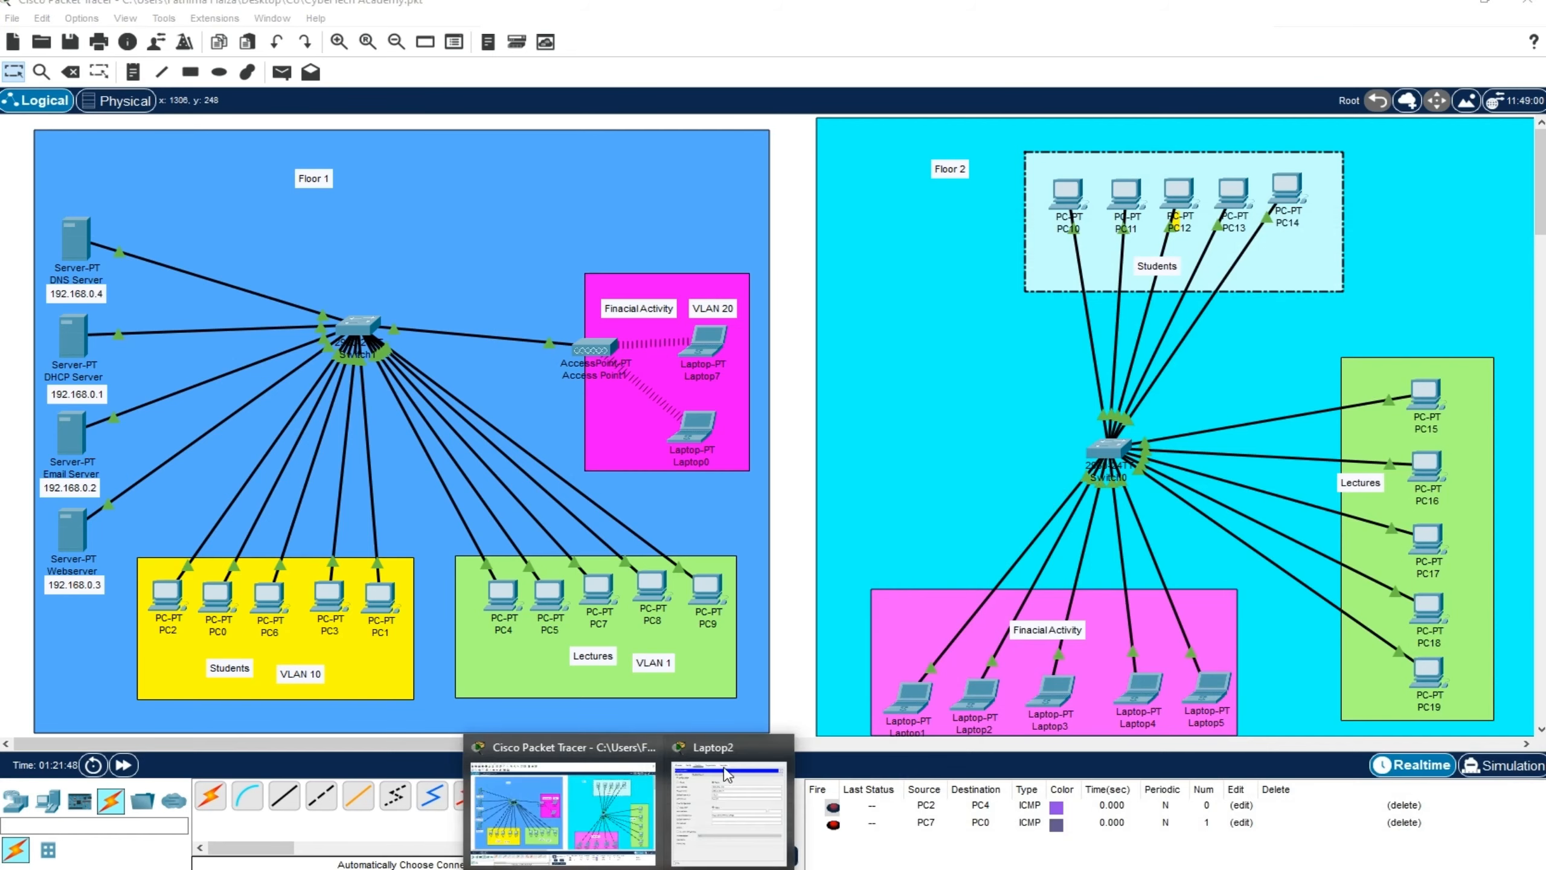
left_click(724, 804)
left_click(1133, 180)
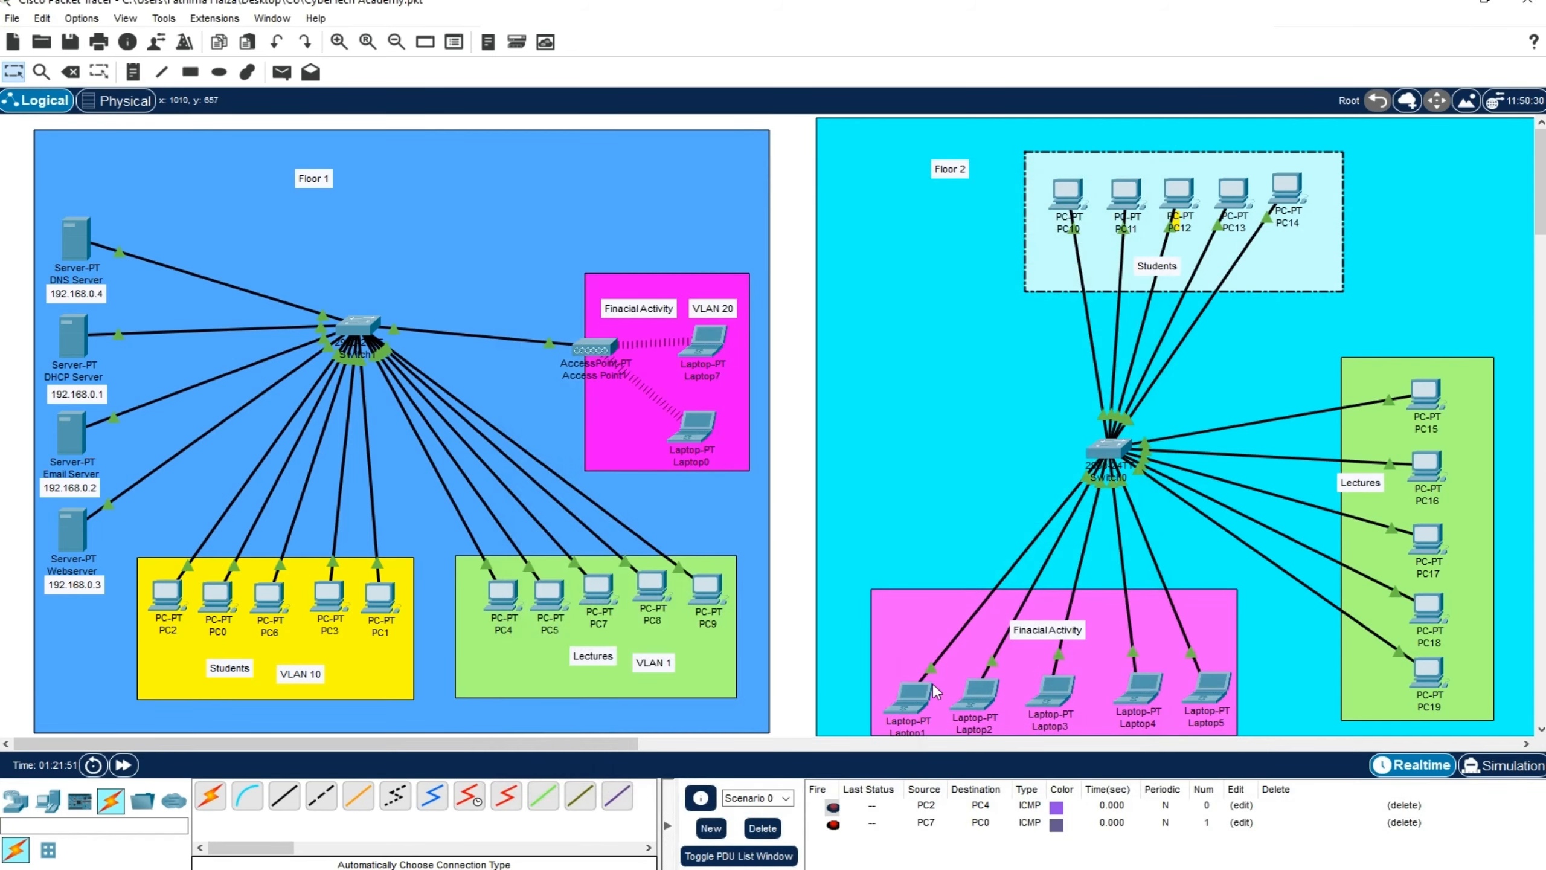
Assign Laptop1 the static IPv4 address 192.168.0.164 with the default subnet mask and close its window
left_click(914, 694)
left_click(658, 215)
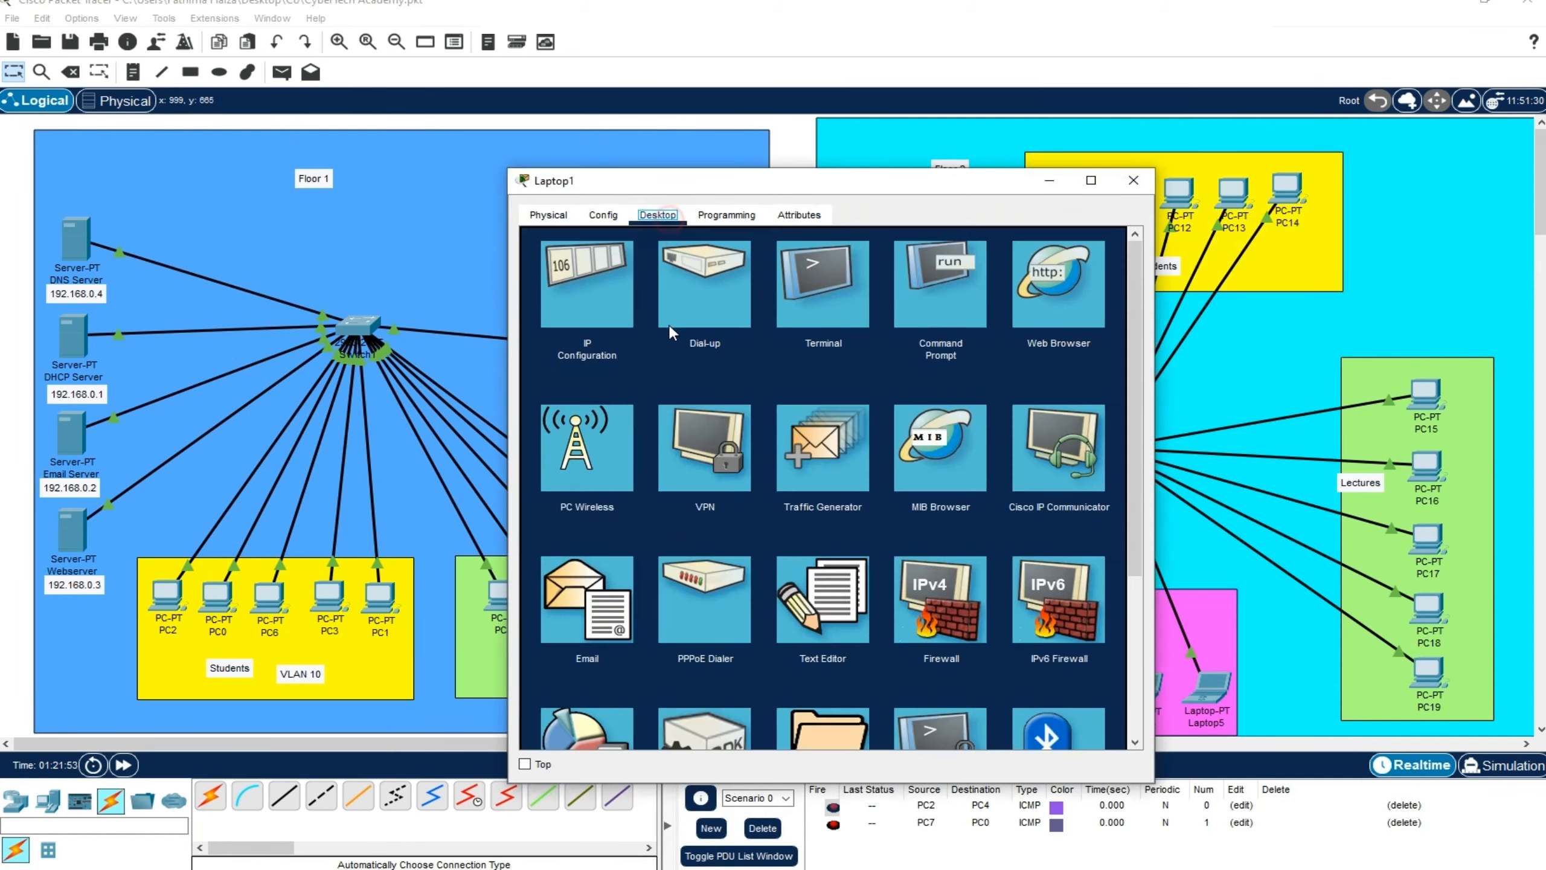
left_click(603, 314)
left_click(765, 337)
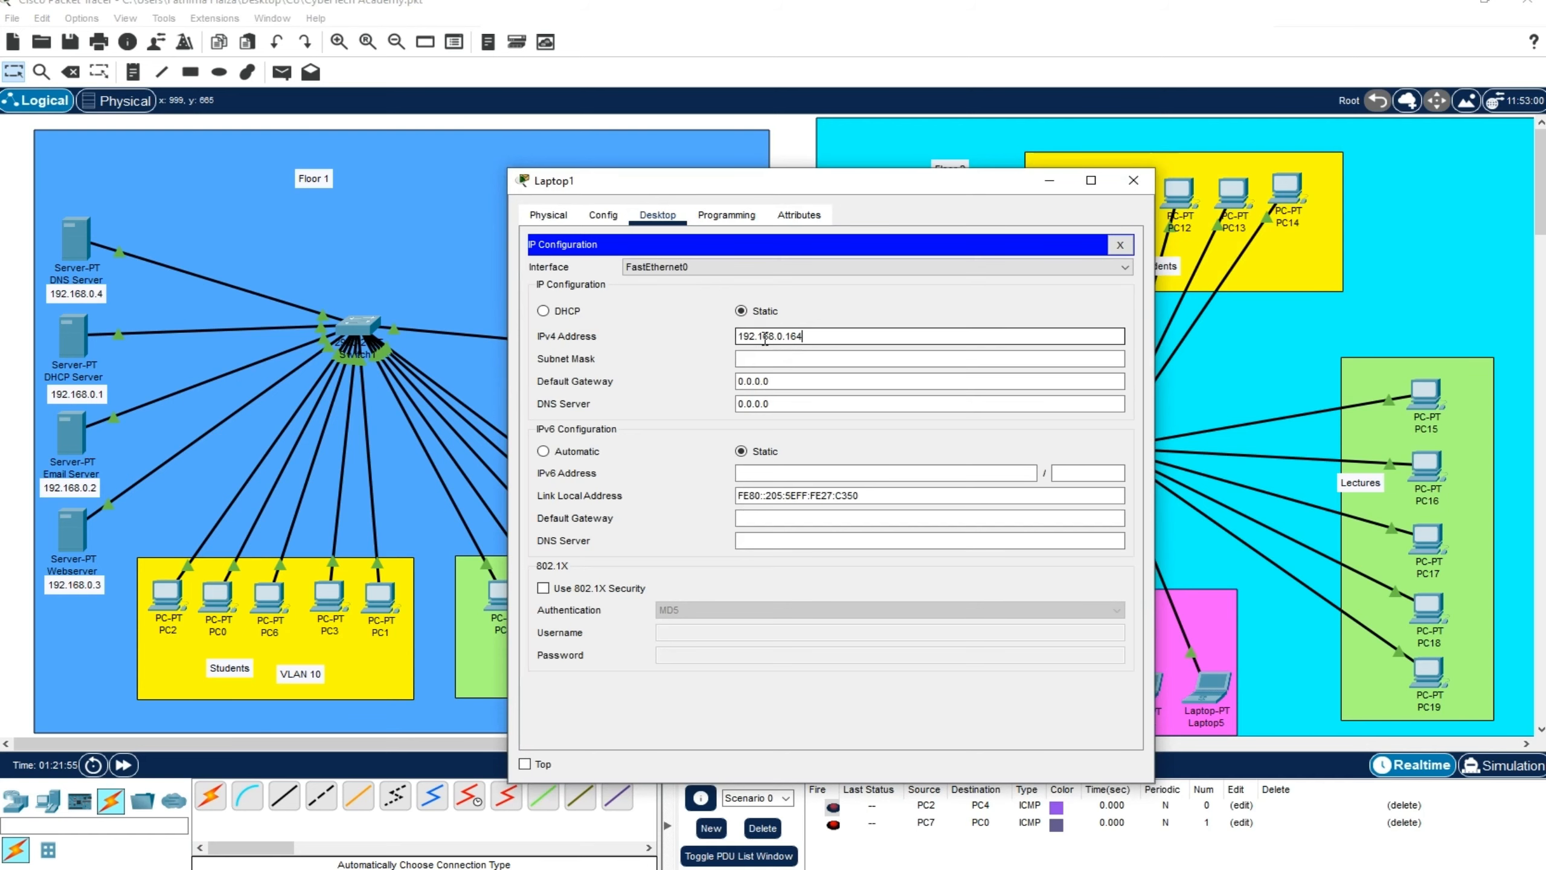
left_click(792, 359)
left_click(1133, 180)
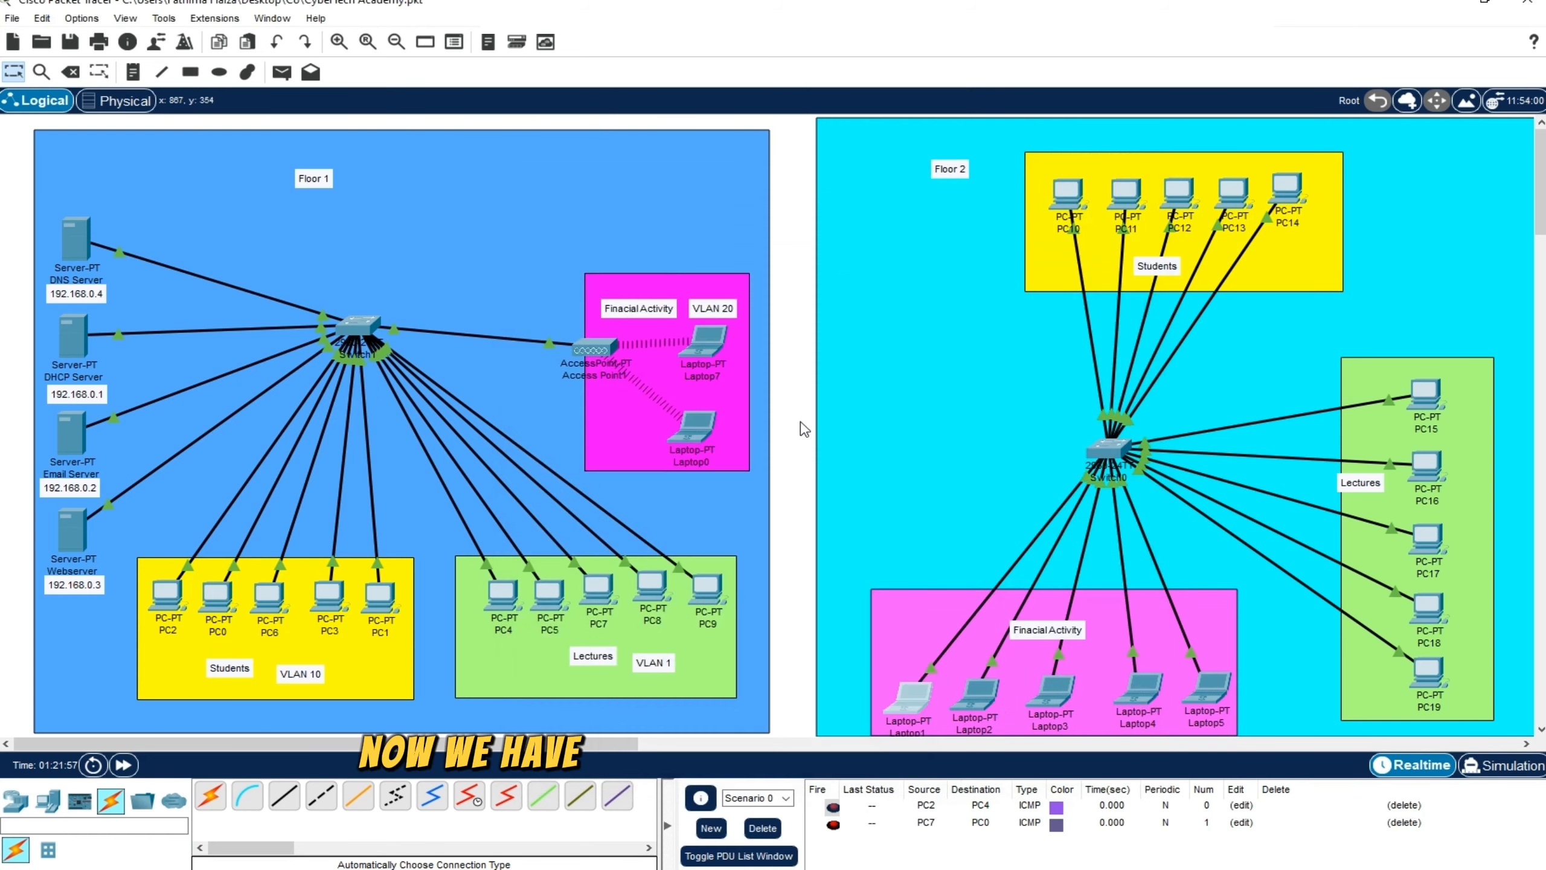
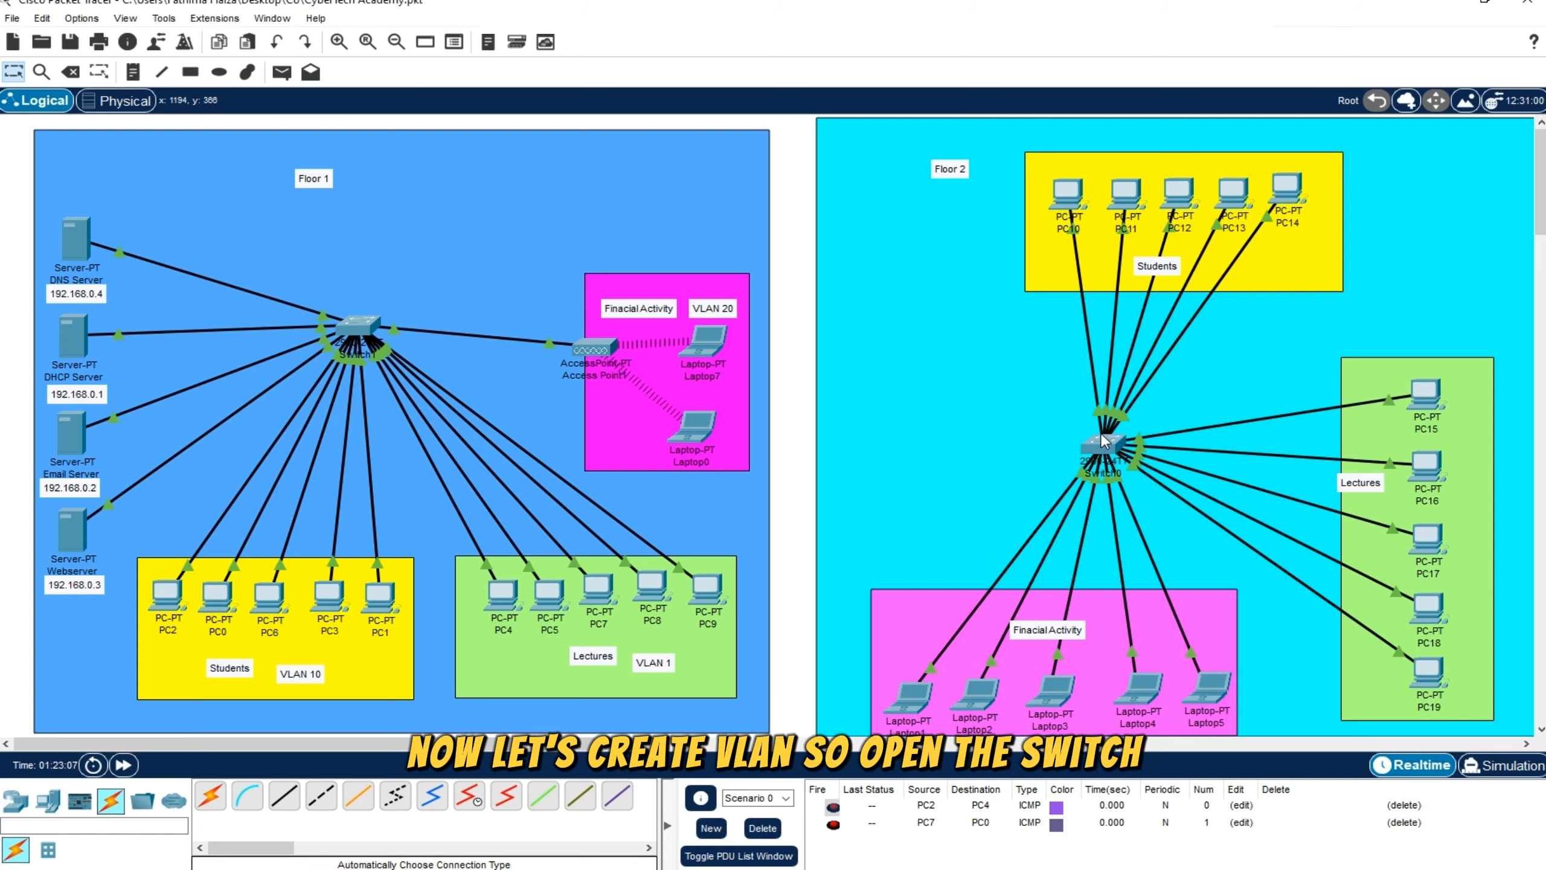
Open the command line interface of Switch0 on Floor 2 and bring up its user-mode prompt
left_click_drag(1103, 447, 1116, 438)
left_click(1122, 446)
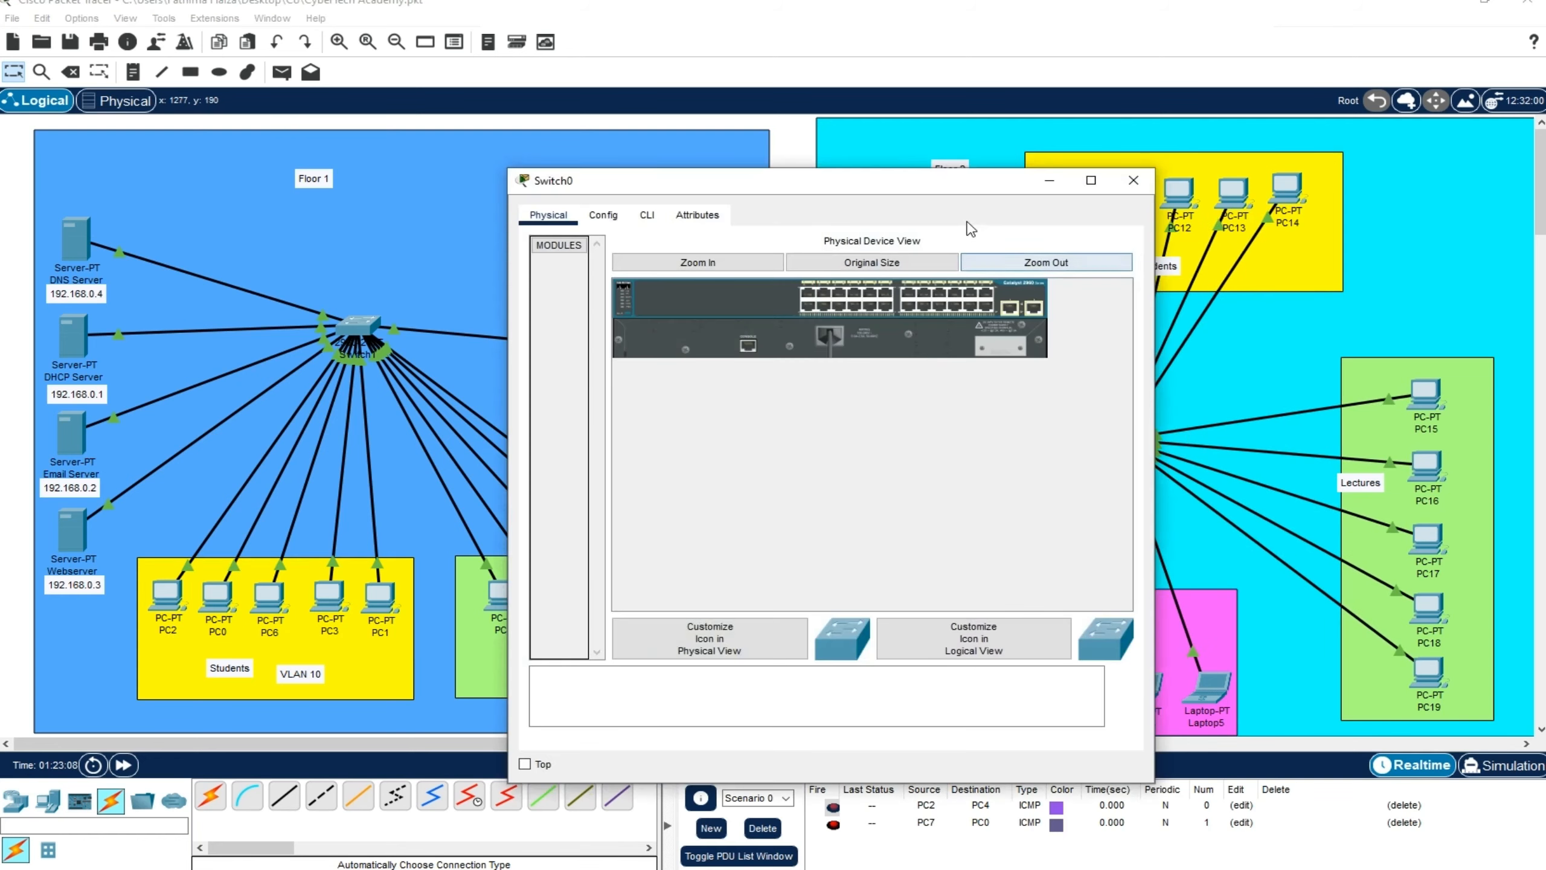
left_click_drag(970, 188, 1070, 208)
left_click(749, 236)
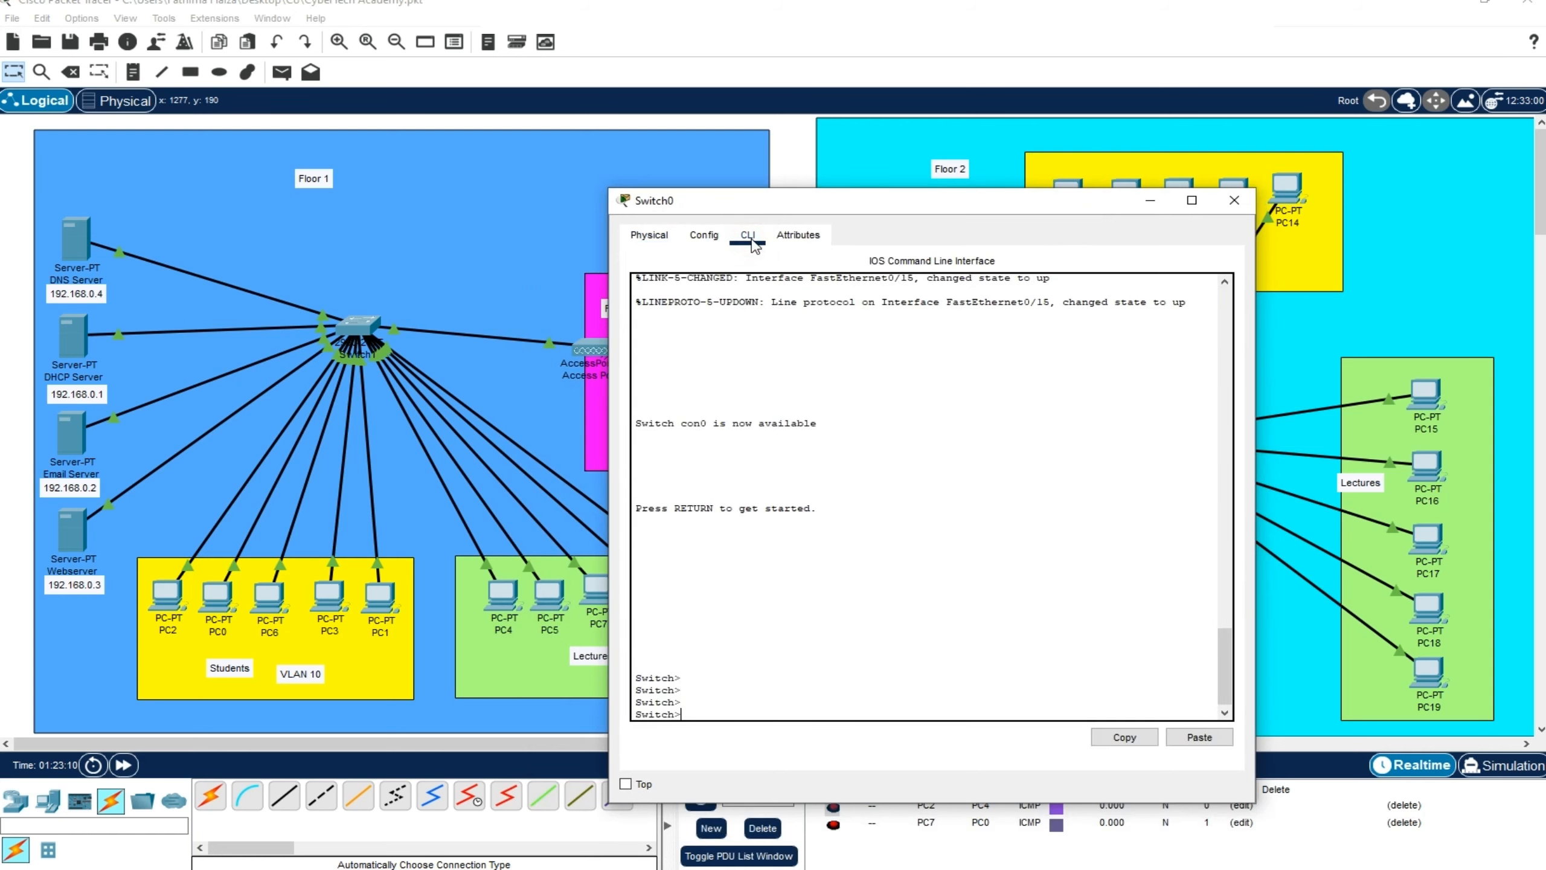
key("Return")
key("Return")
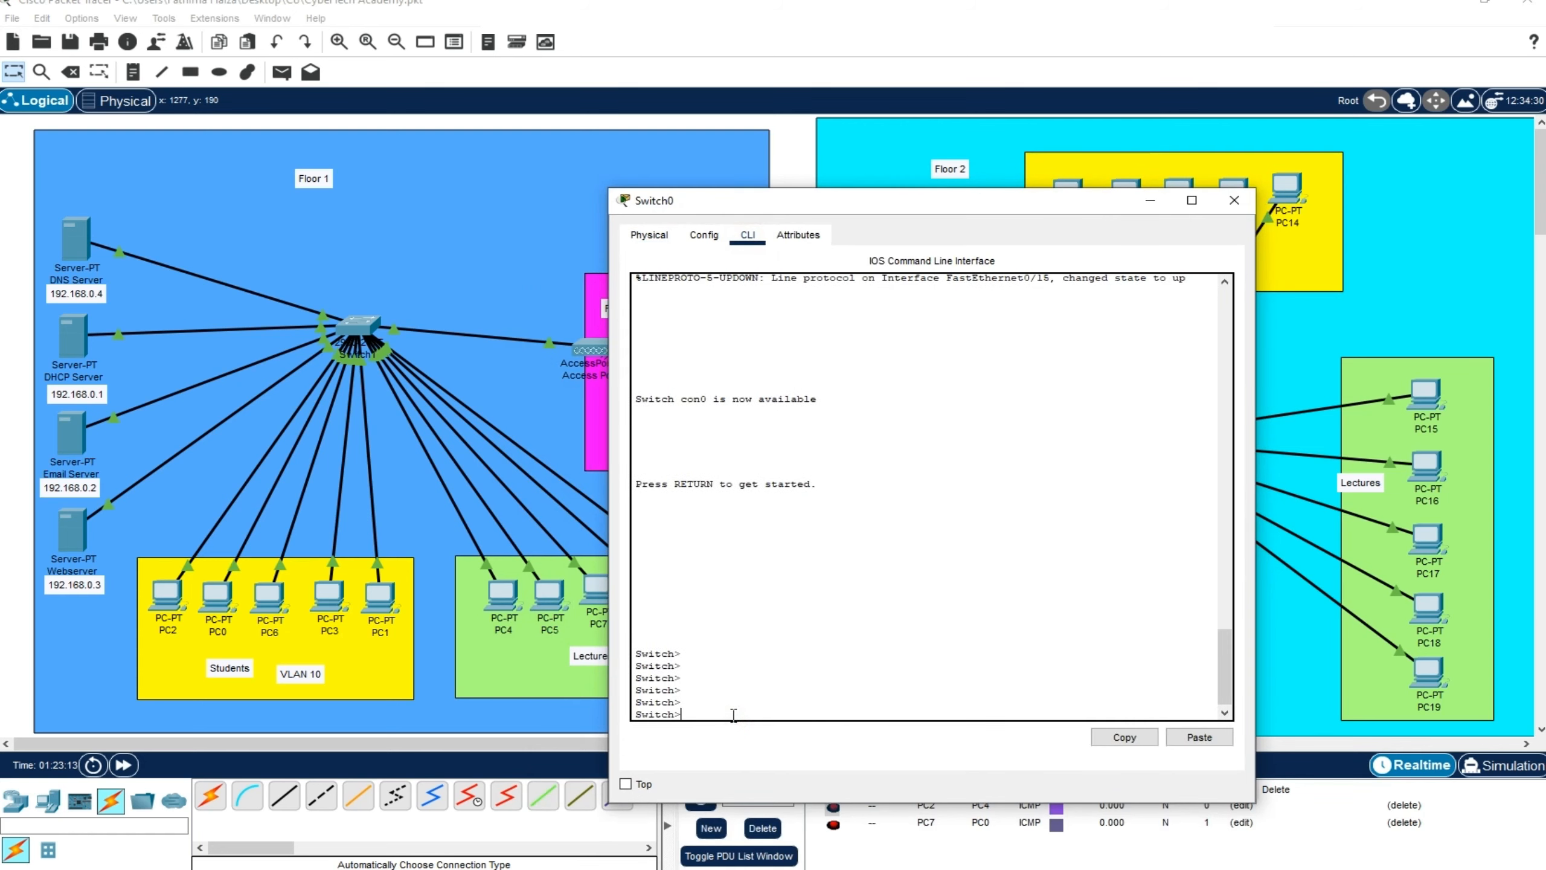
left_click_drag(1008, 218, 1044, 251)
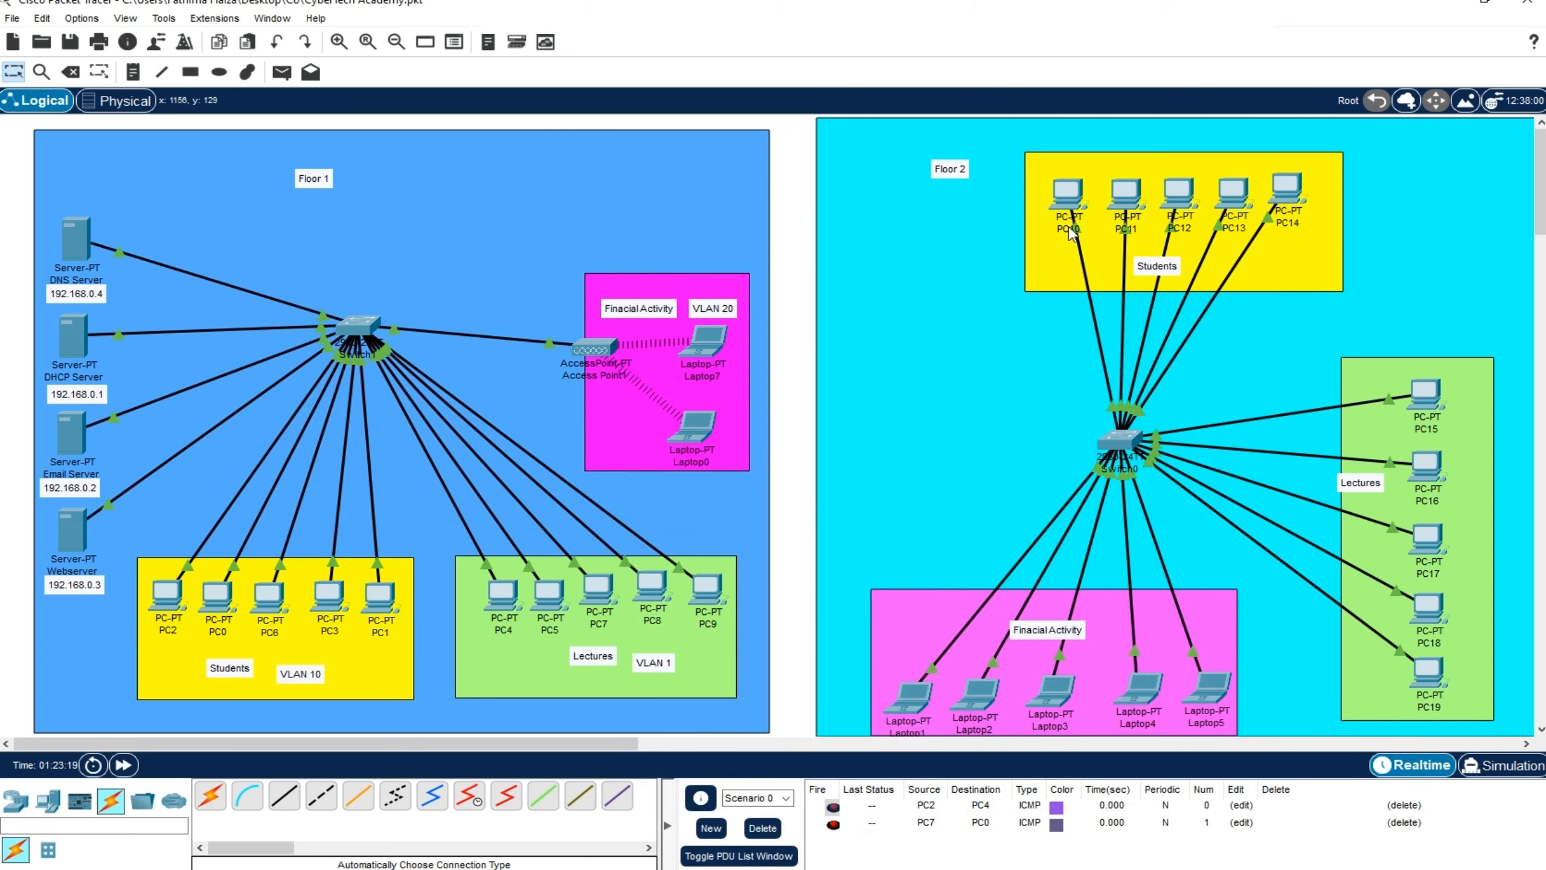
Check which Switch0 ports the links from the Floor 2 student PCs, PC10 to PC14, connect to
mouse_move(1075, 229)
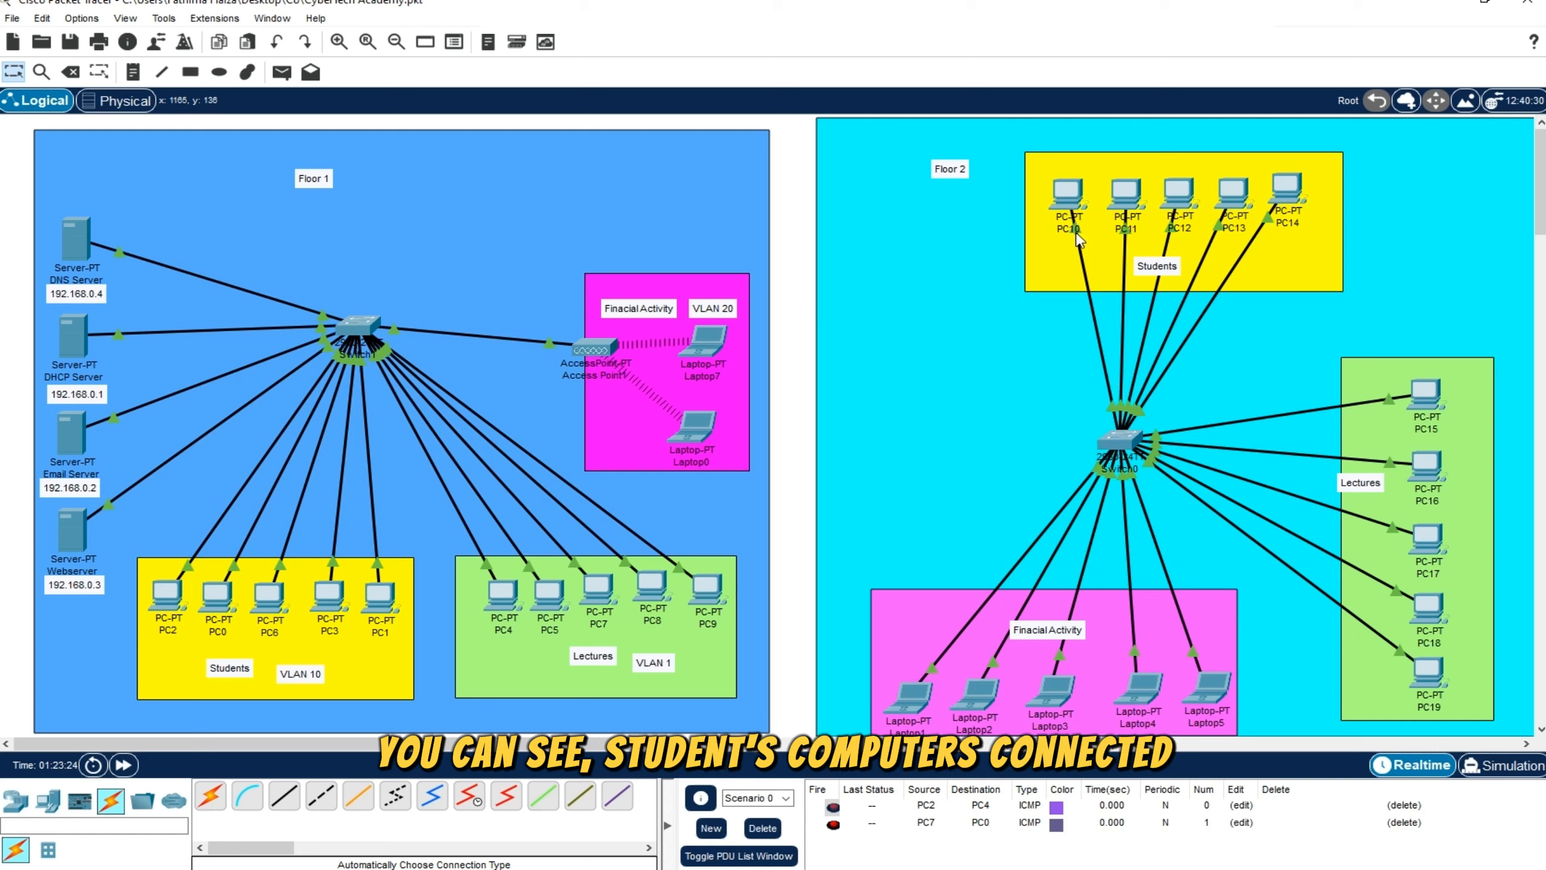
mouse_move(1099, 333)
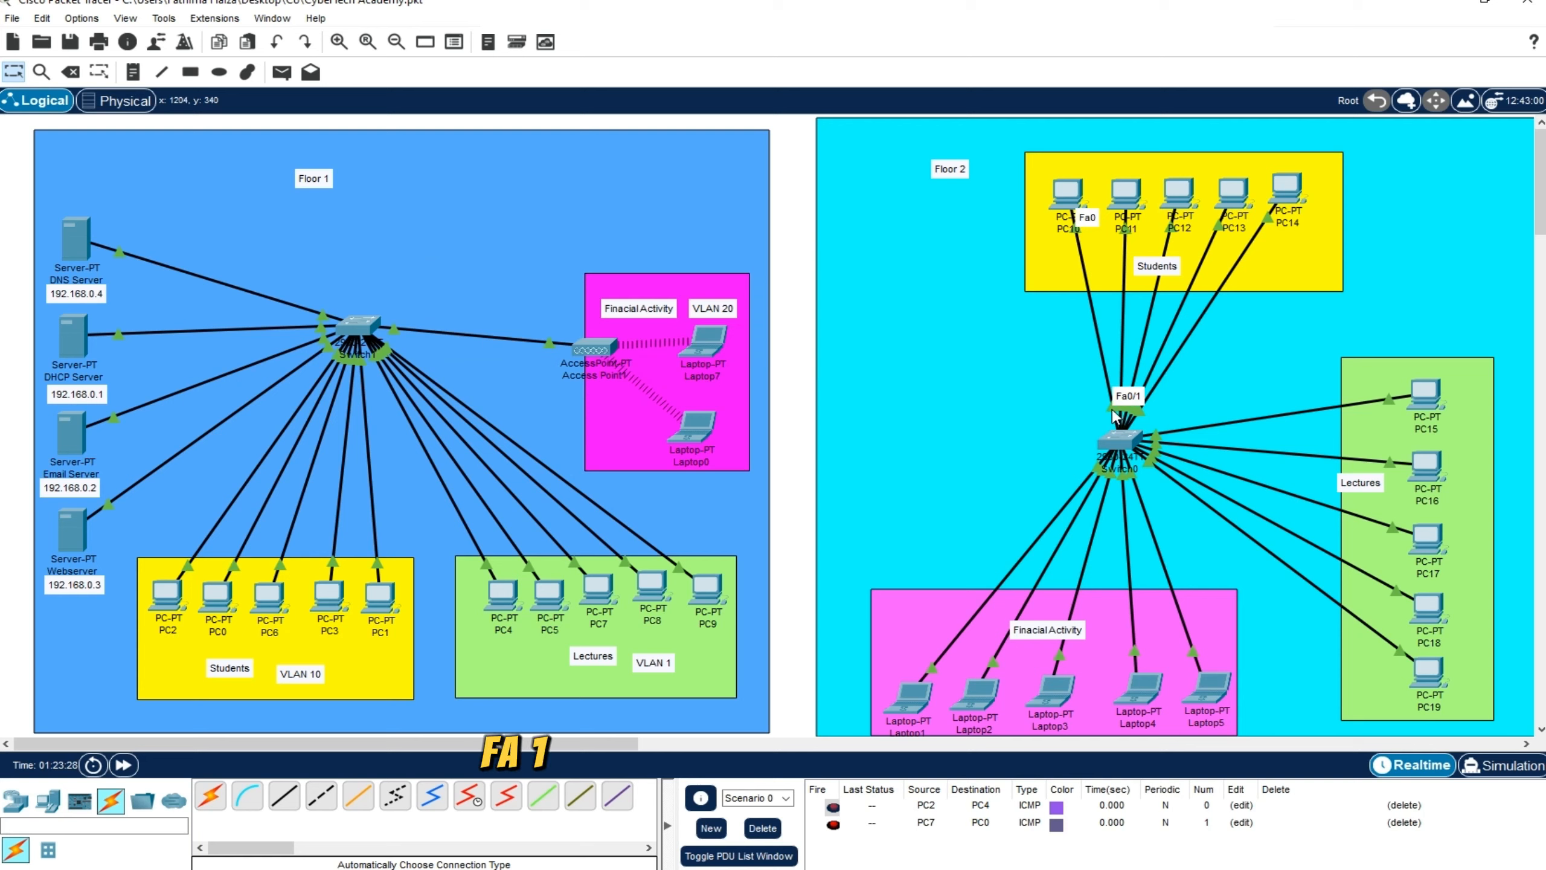
mouse_move(1125, 235)
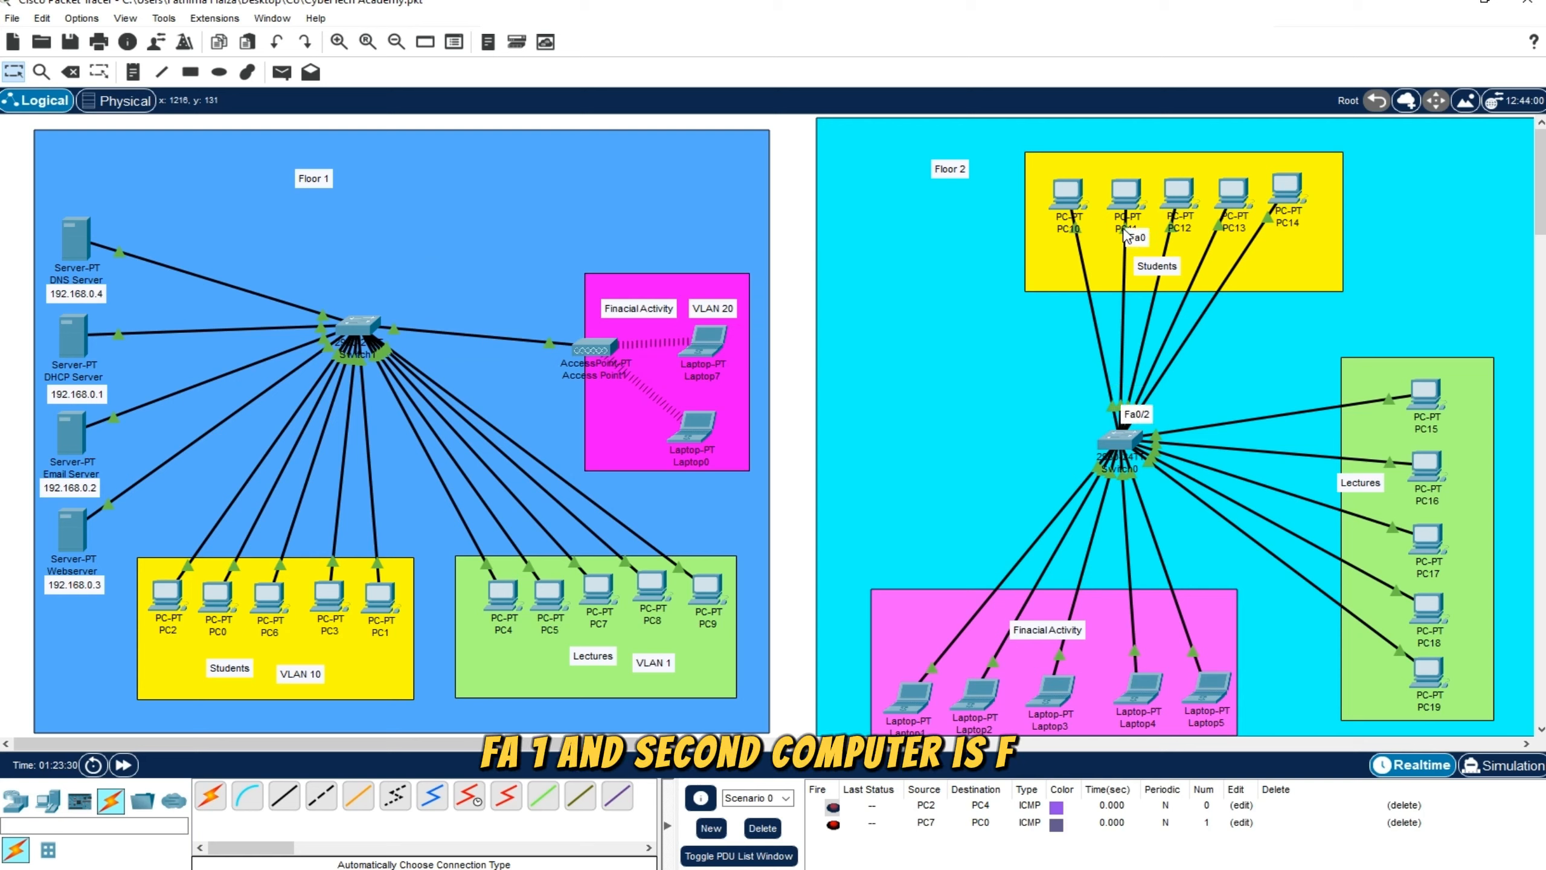
mouse_move(1172, 232)
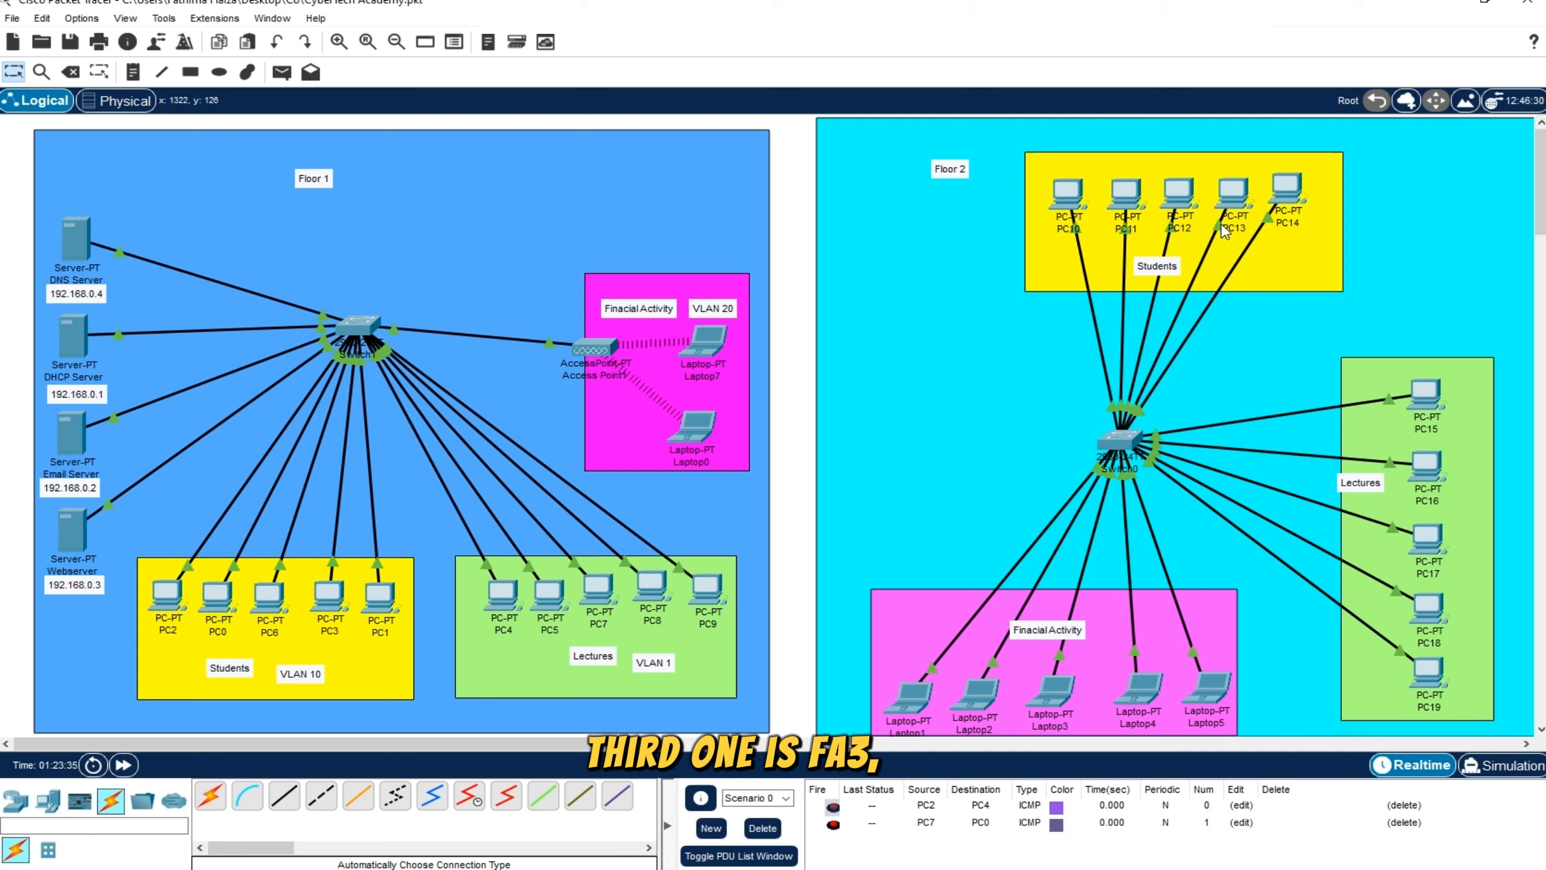
mouse_move(1226, 232)
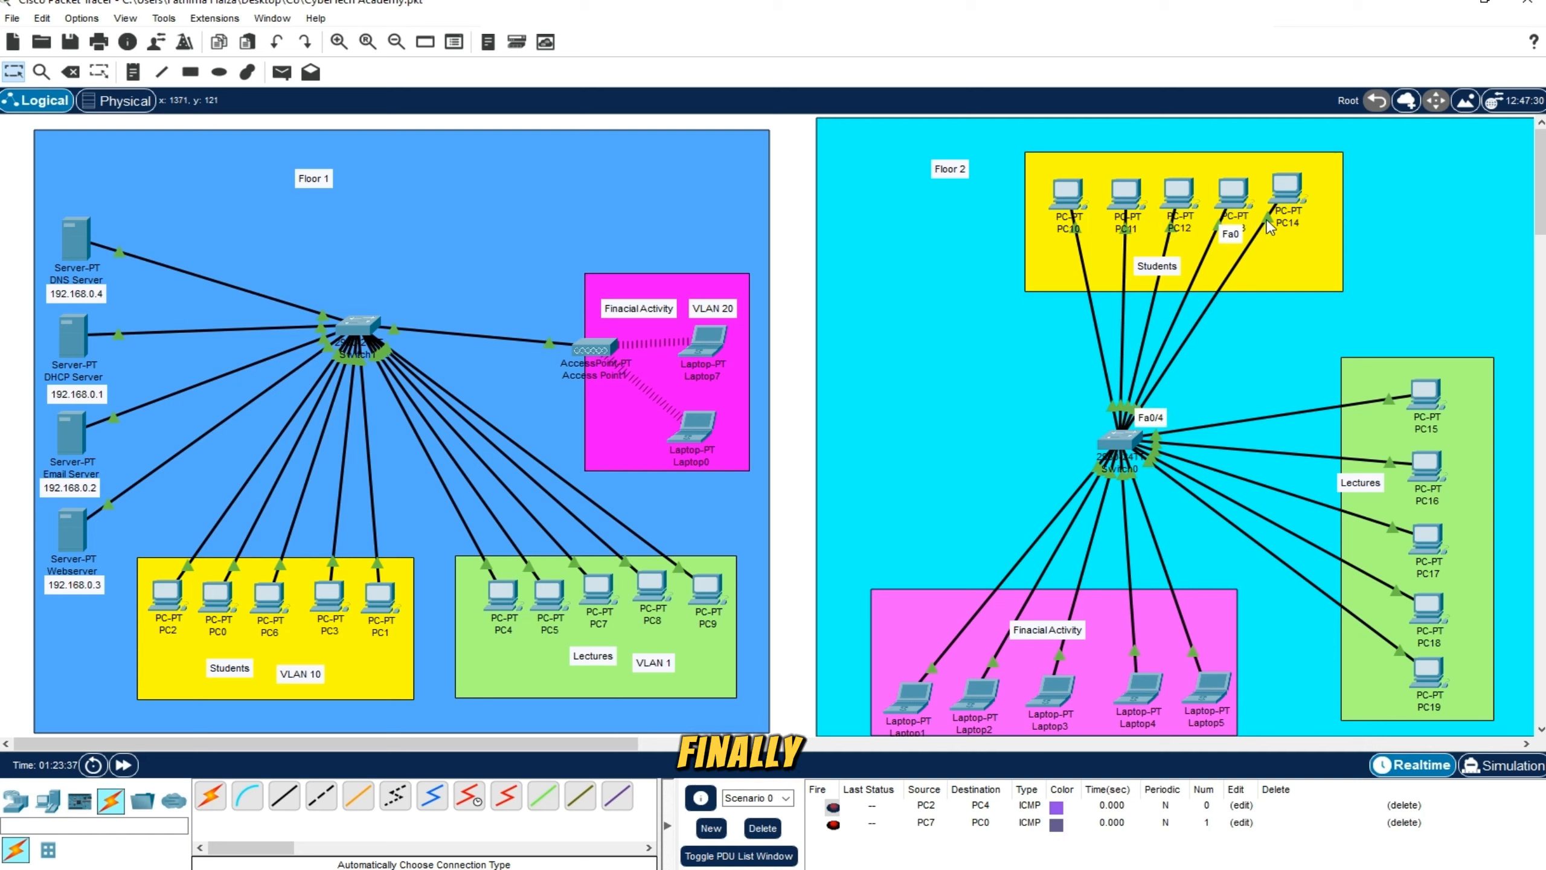
mouse_move(1143, 421)
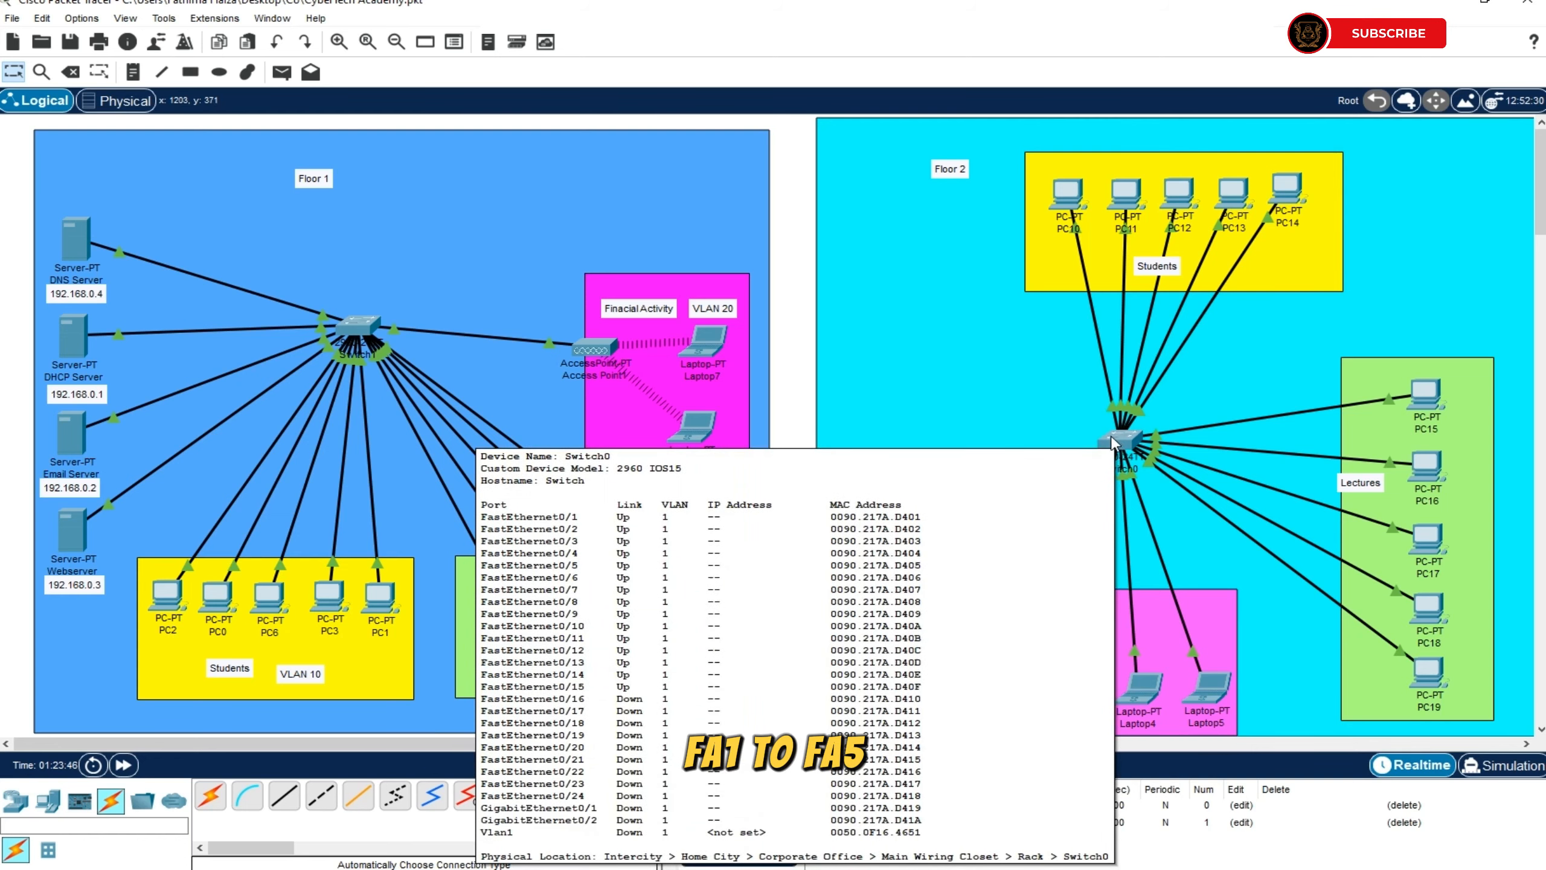
In the Switch0 command line, enter privileged mode with en and global configuration mode with config t
left_click(1112, 439)
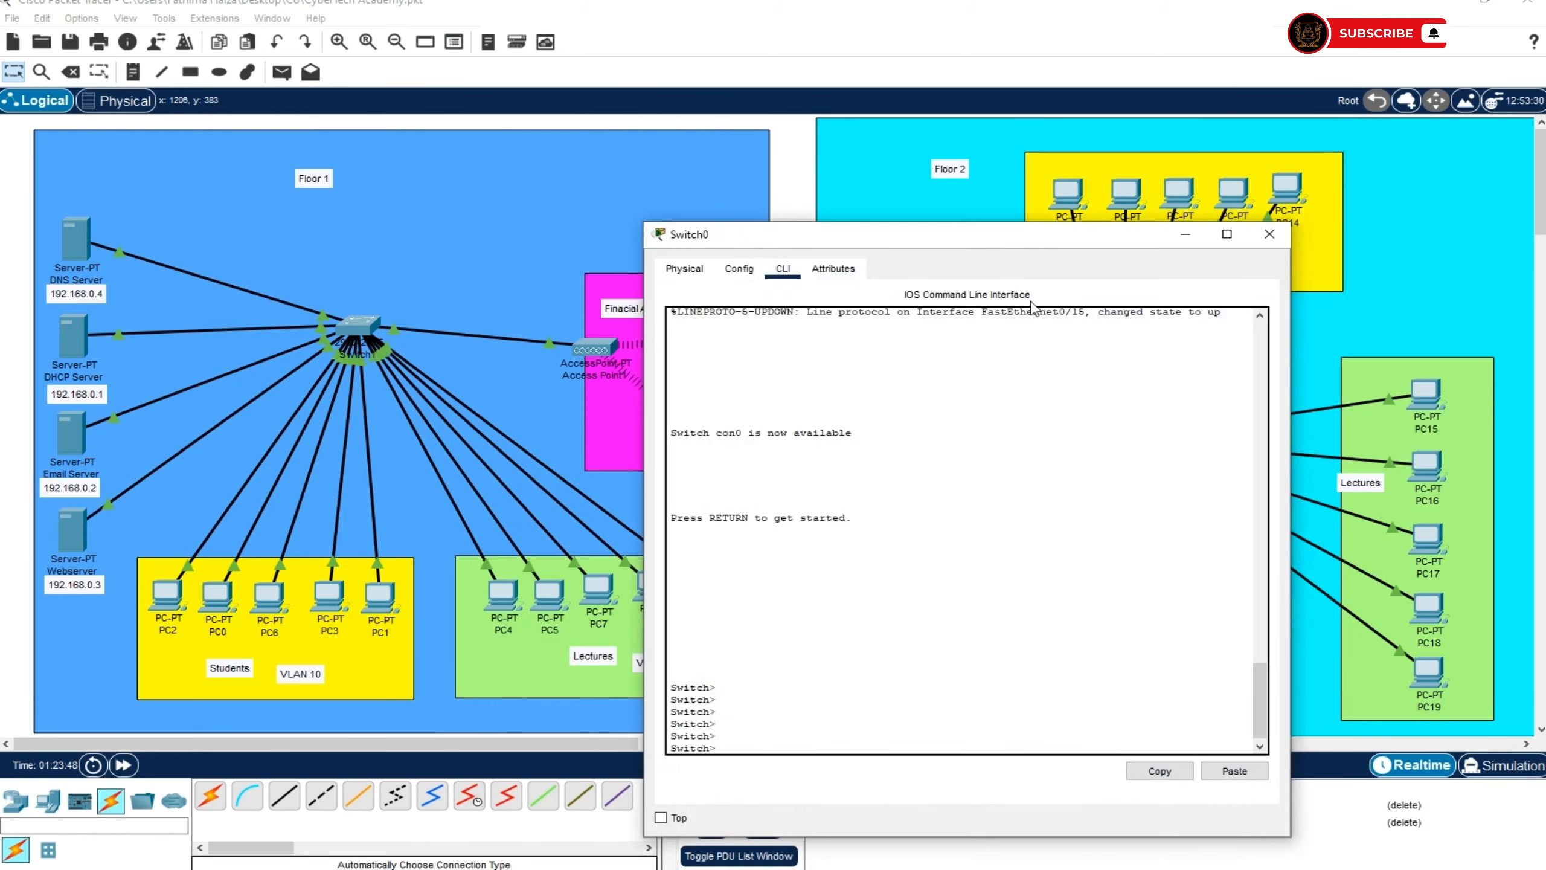
left_click_drag(1027, 236, 1073, 75)
key("Return")
key("Return")
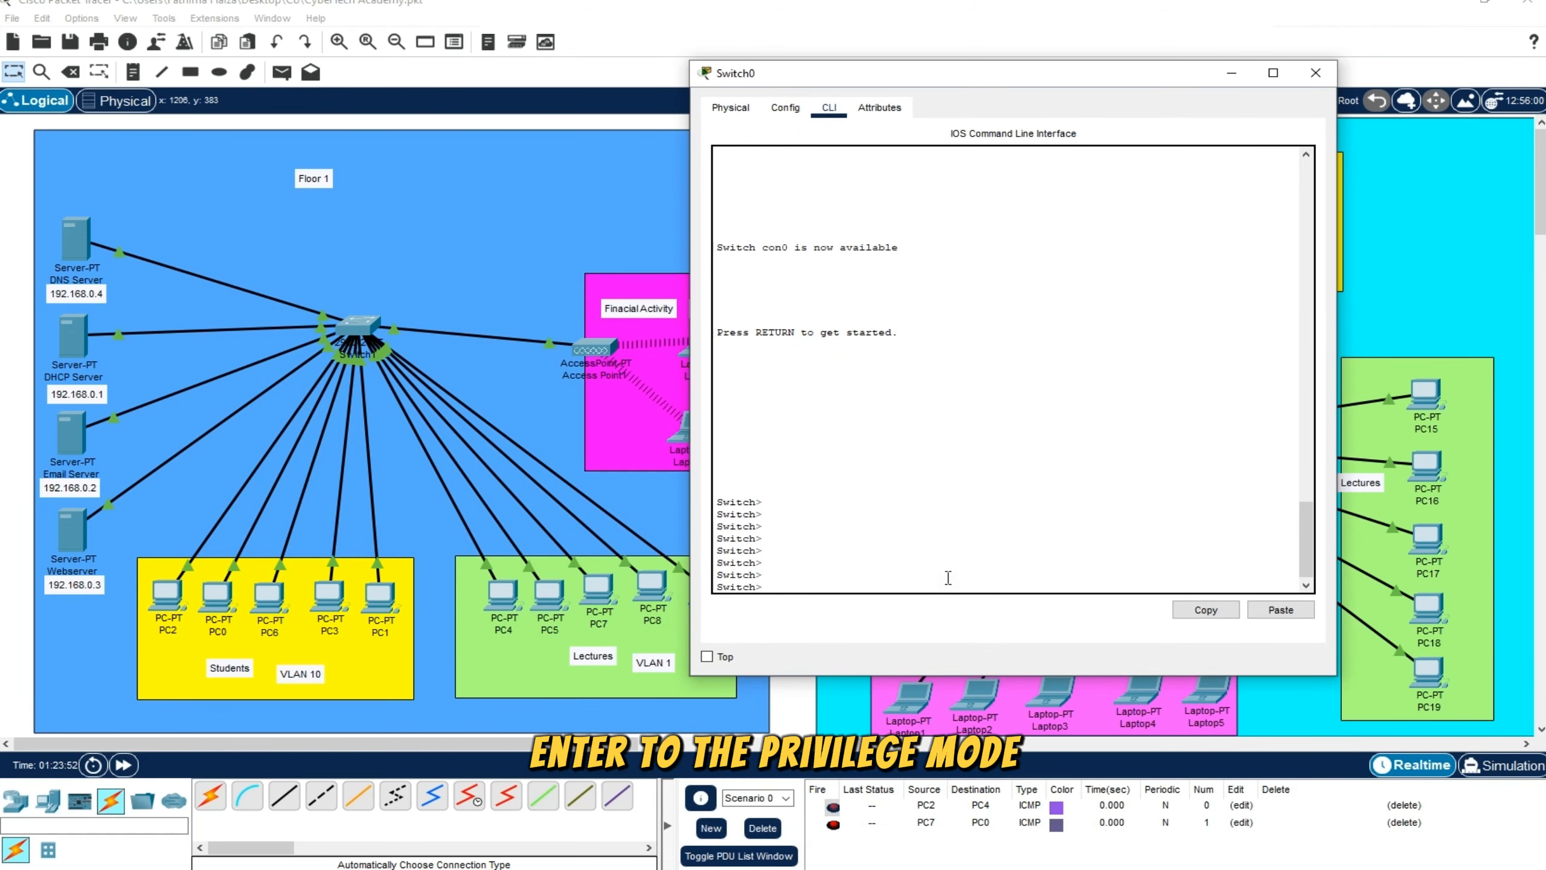
type("en")
key("Return")
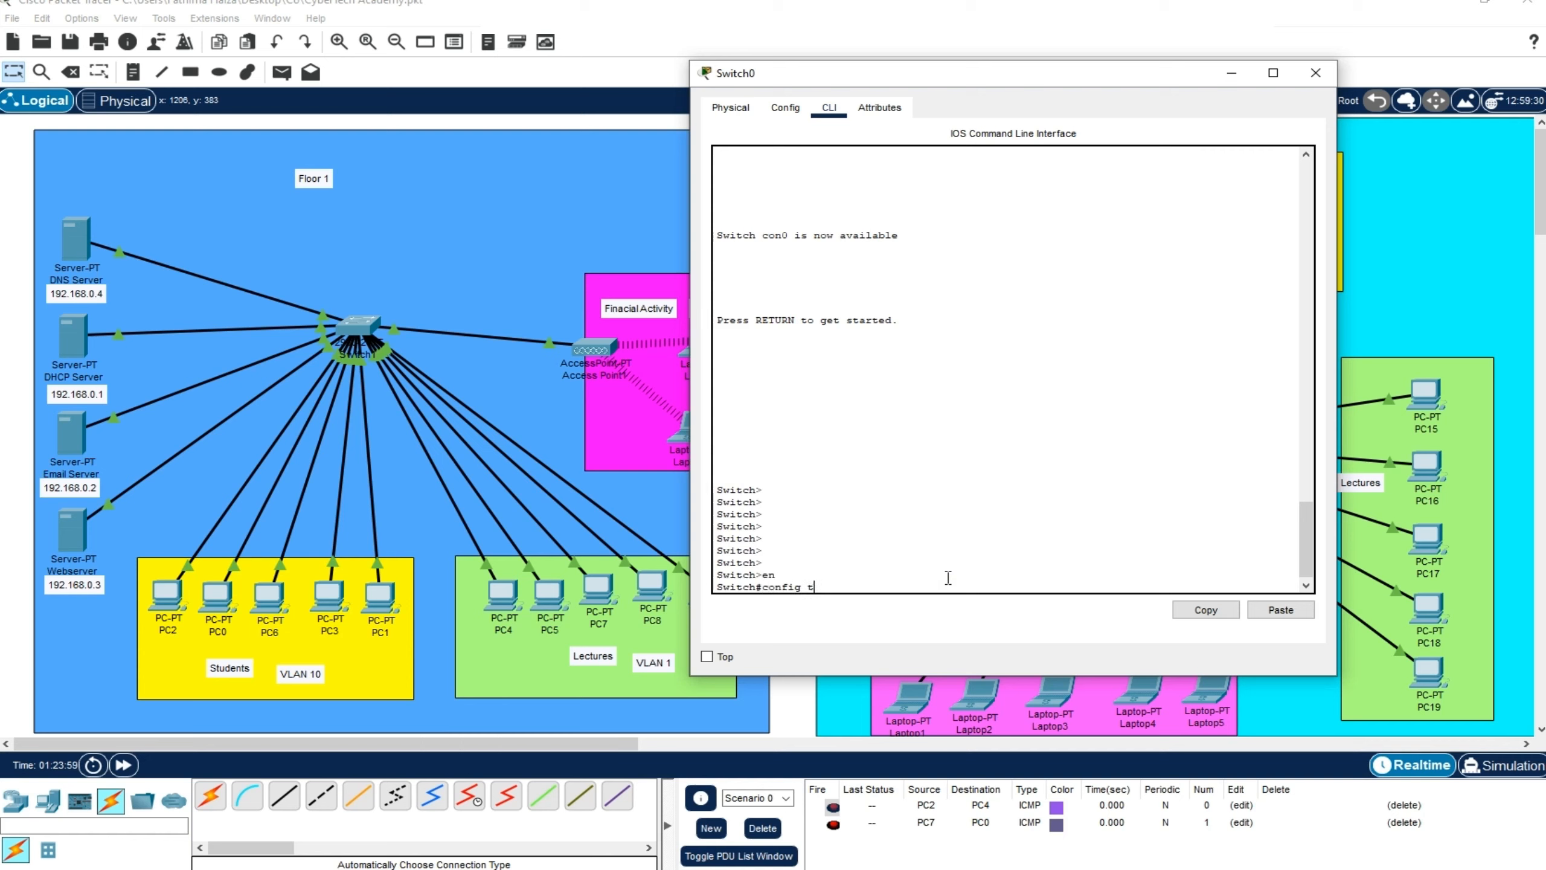
type("config t")
key("Return")
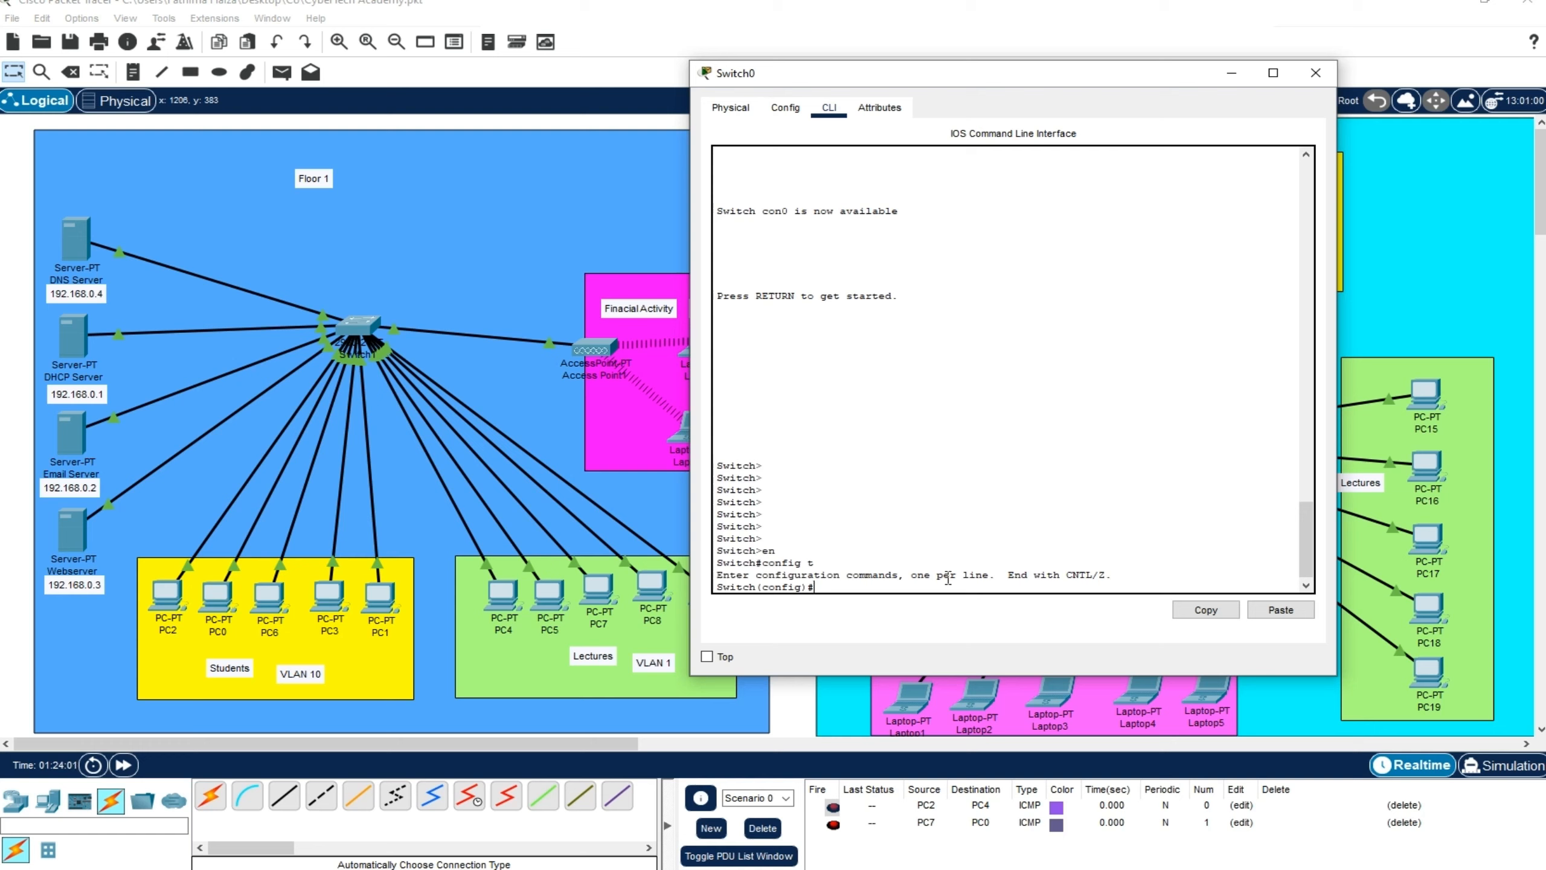
Create VLAN 10 on Switch0 for the students, matching the VLAN number of the Floor 1 students group
type("vlan")
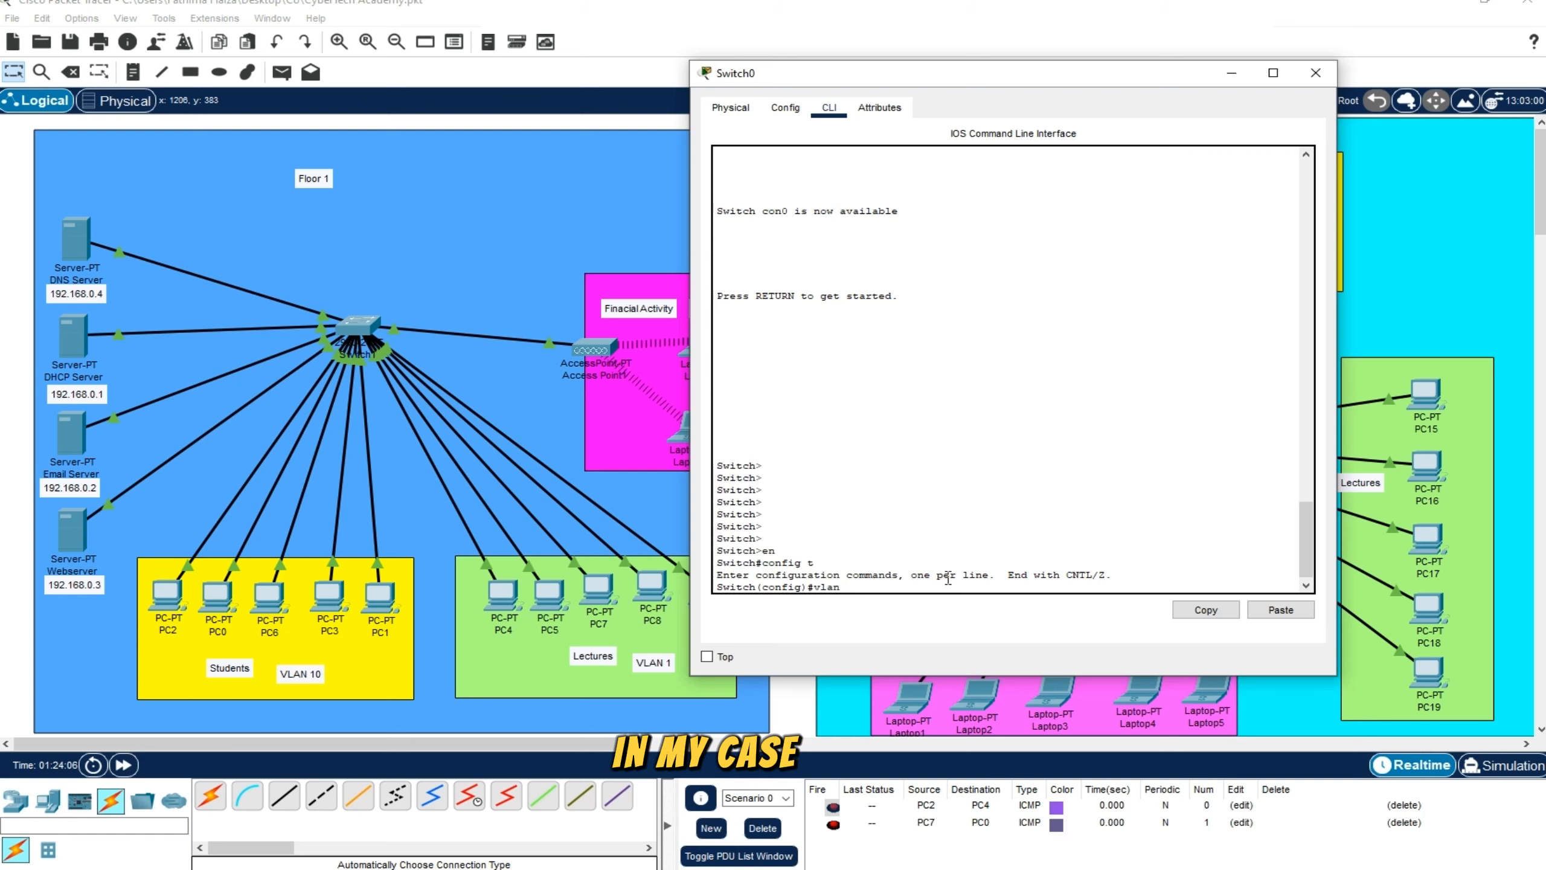
type(" 10")
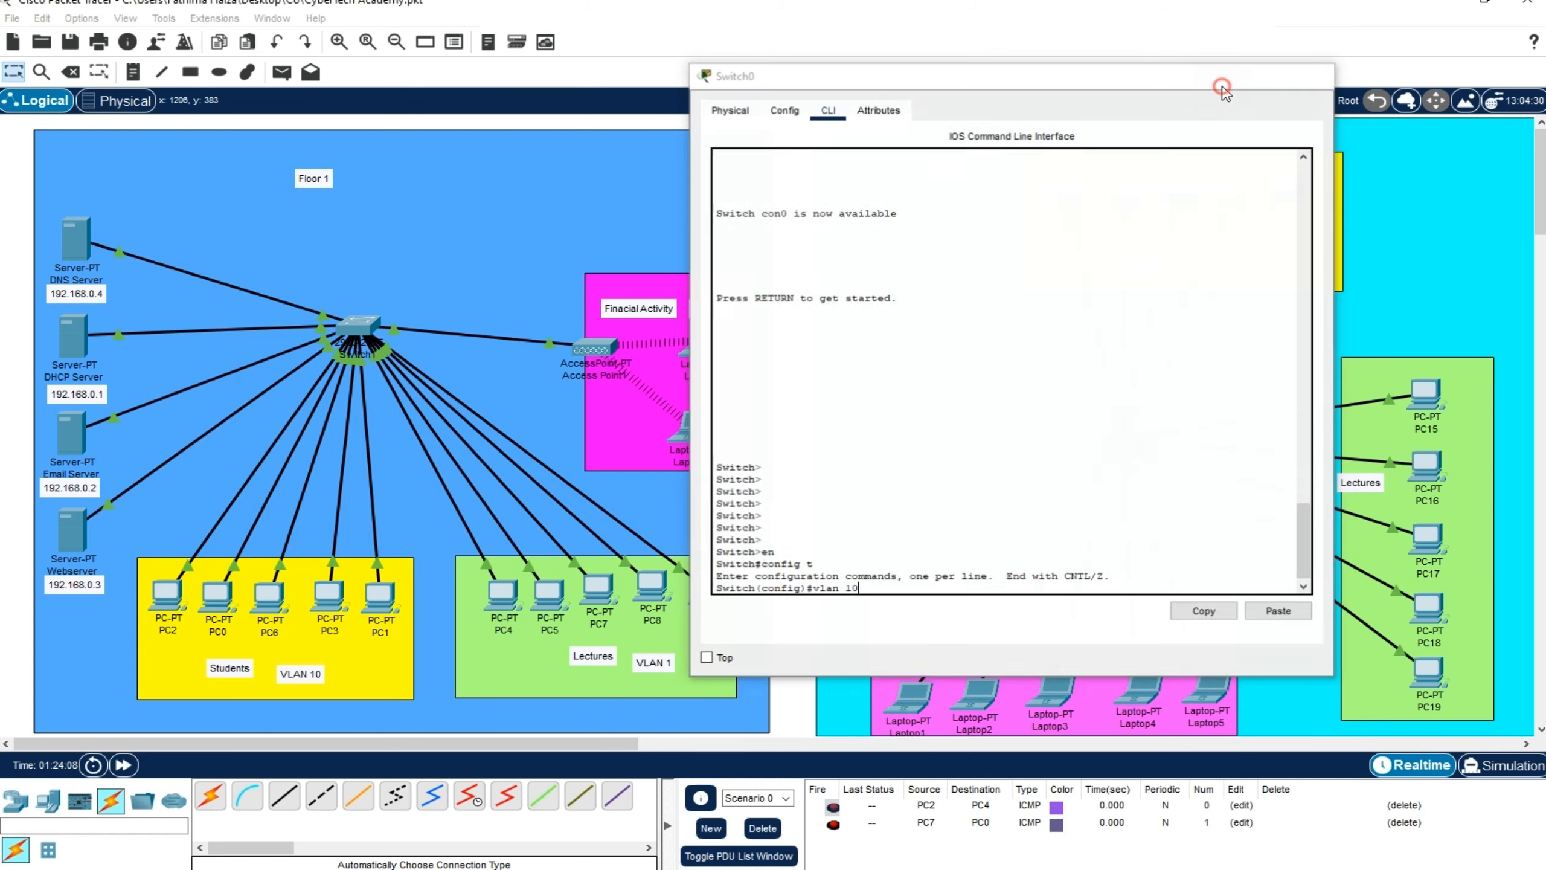
left_click(1314, 73)
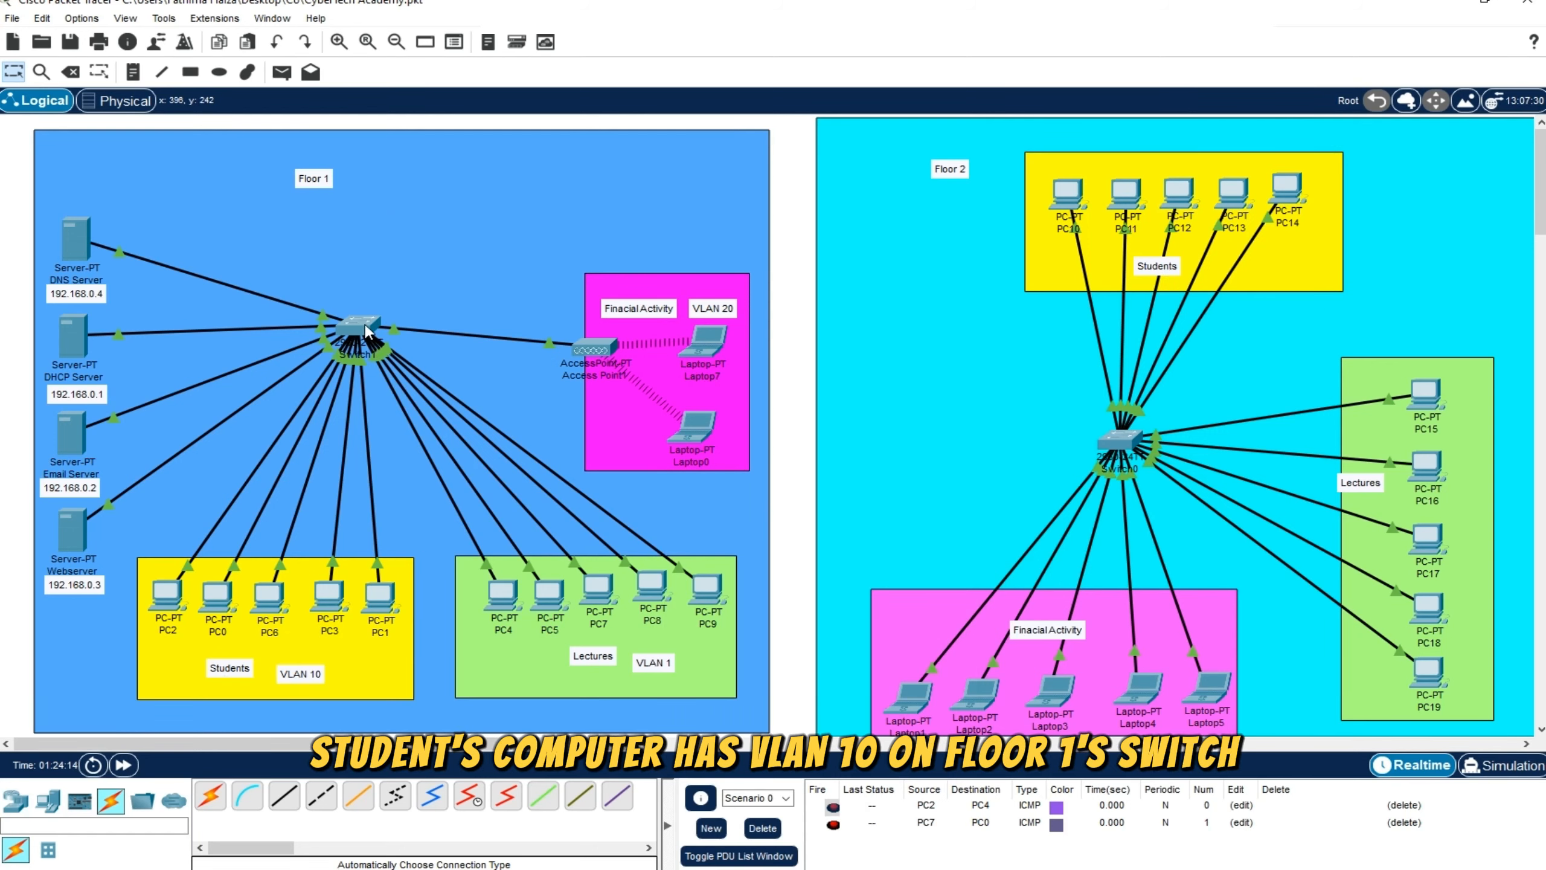
mouse_move(368, 331)
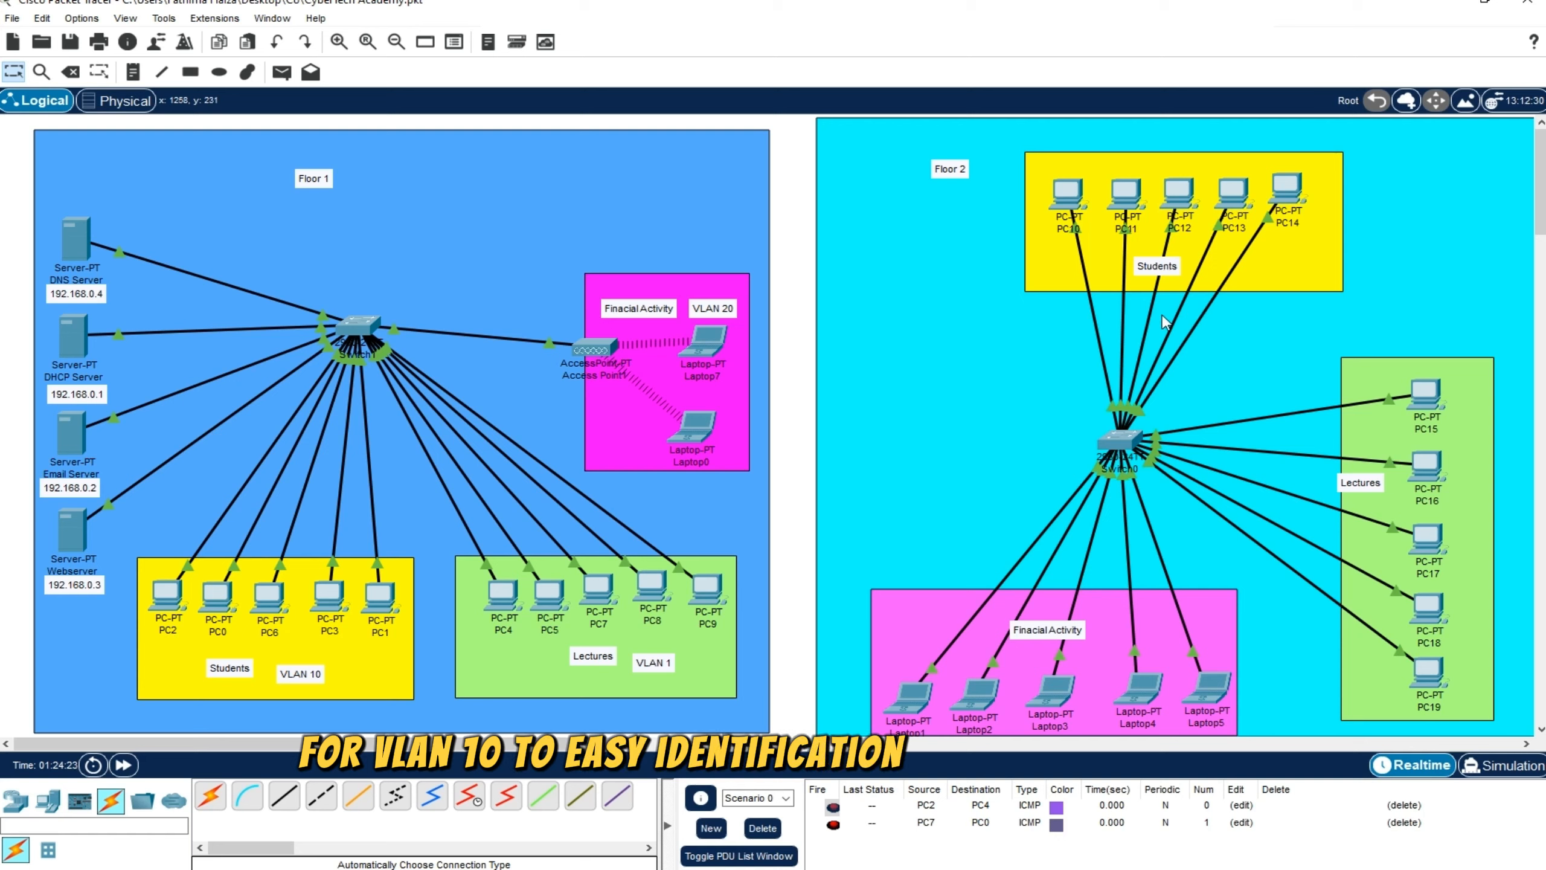
left_click_drag(1112, 438, 1133, 435)
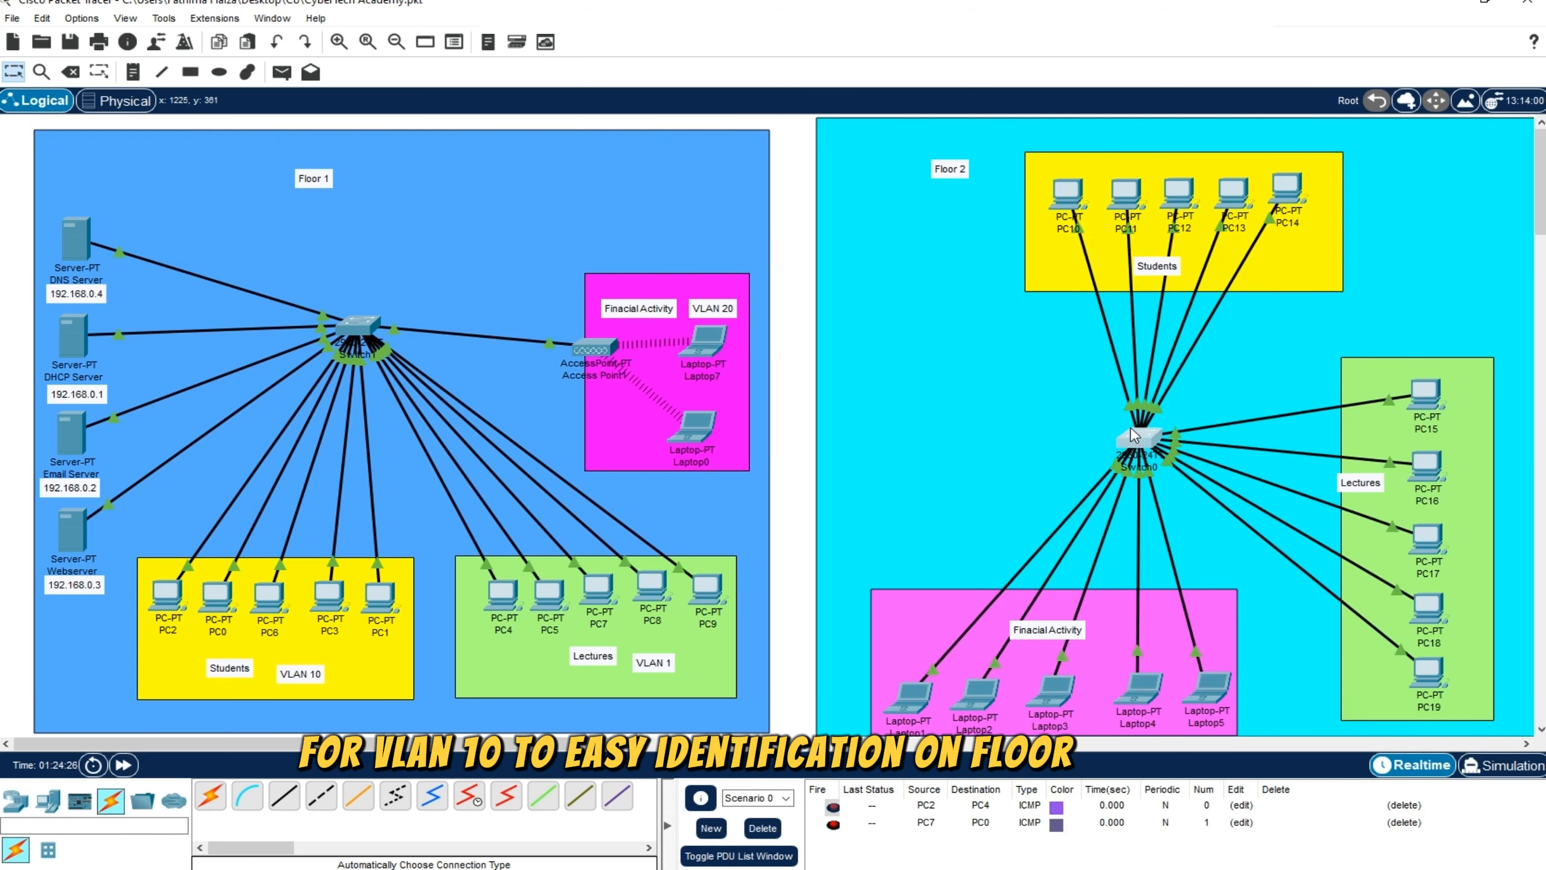
mouse_move(633, 869)
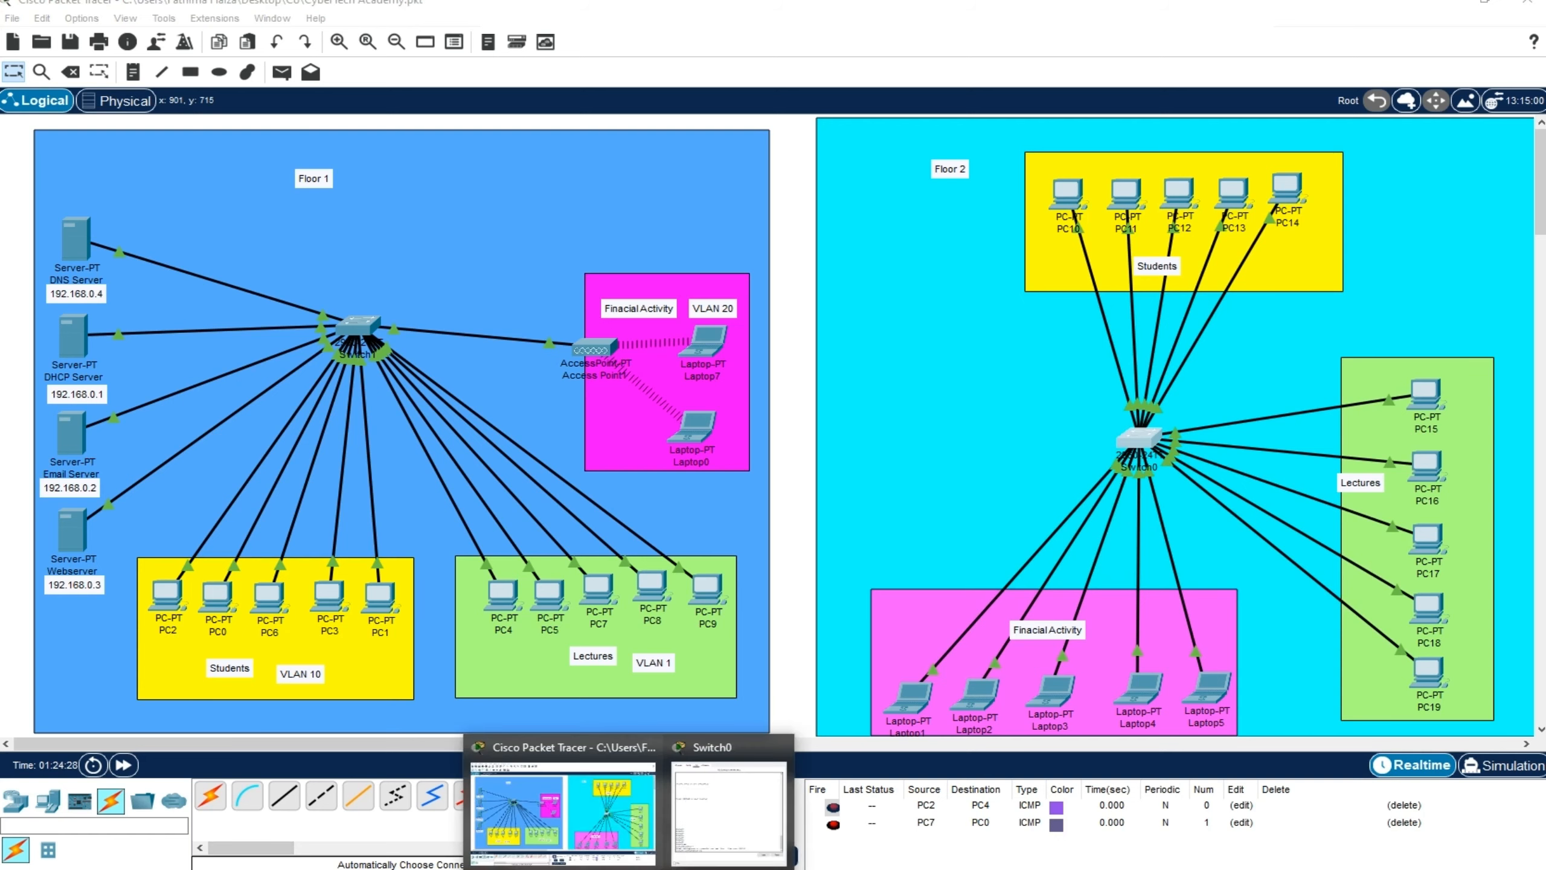
left_click(721, 820)
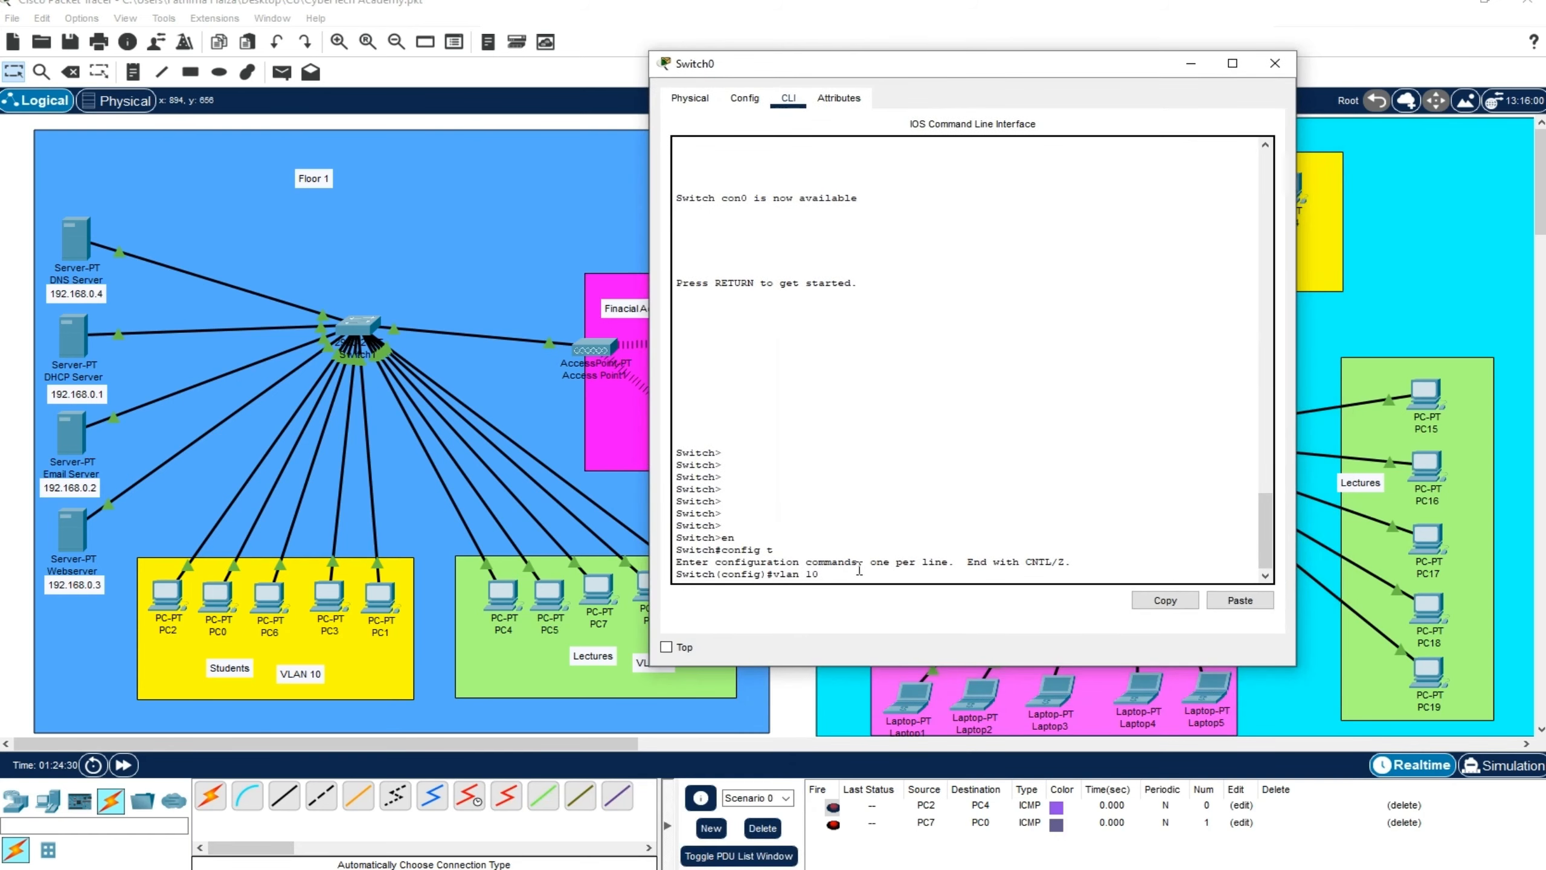
key("Return")
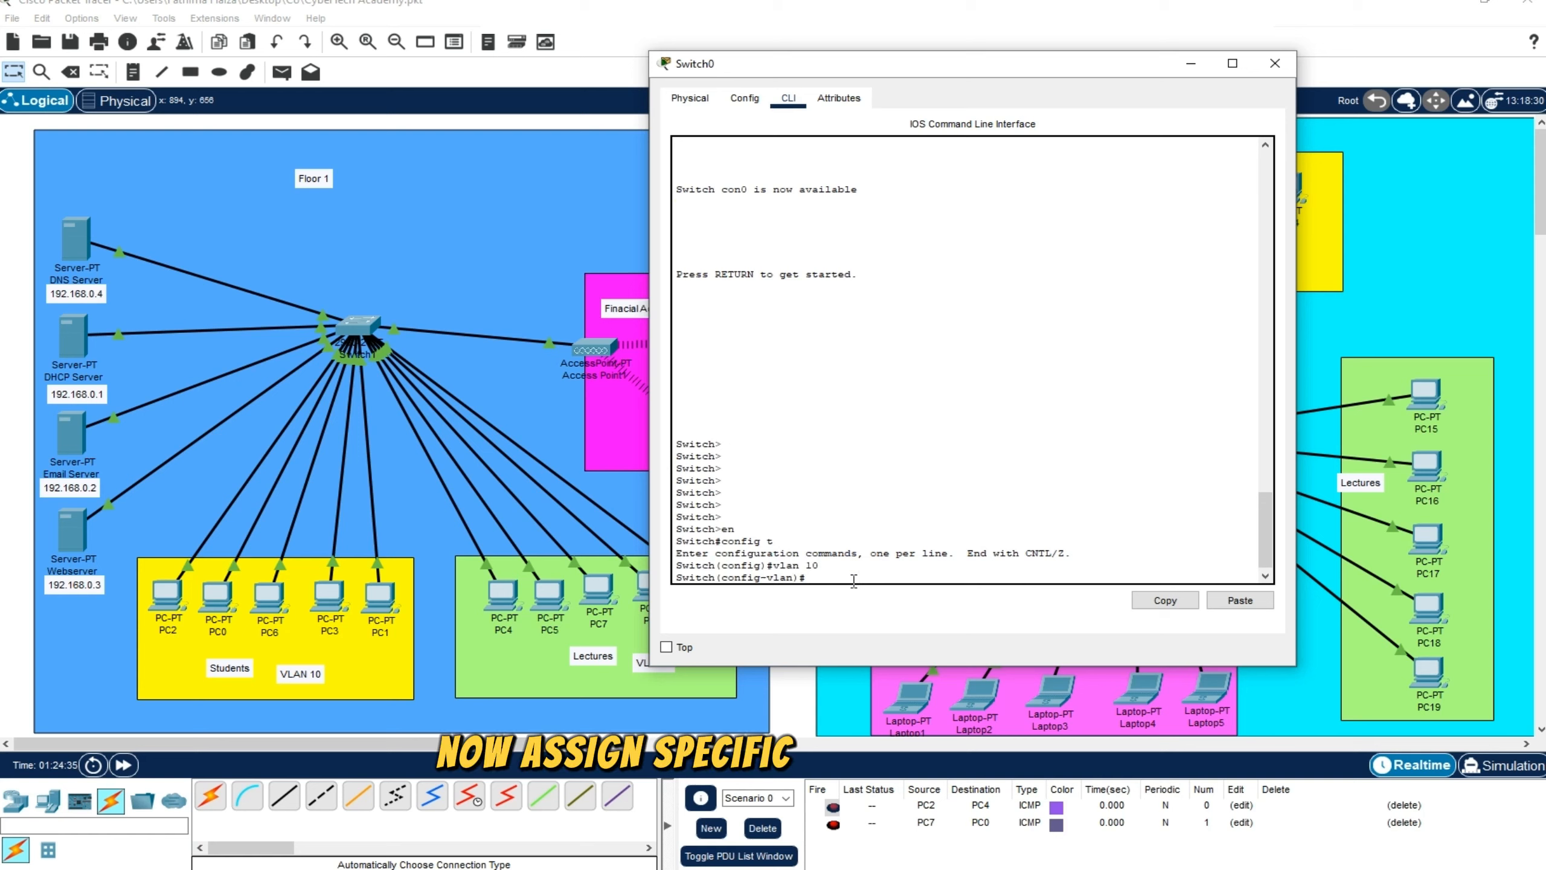
Select the interface range fa 0/1-5 on Switch0 and set its switchport mode to access
type("in")
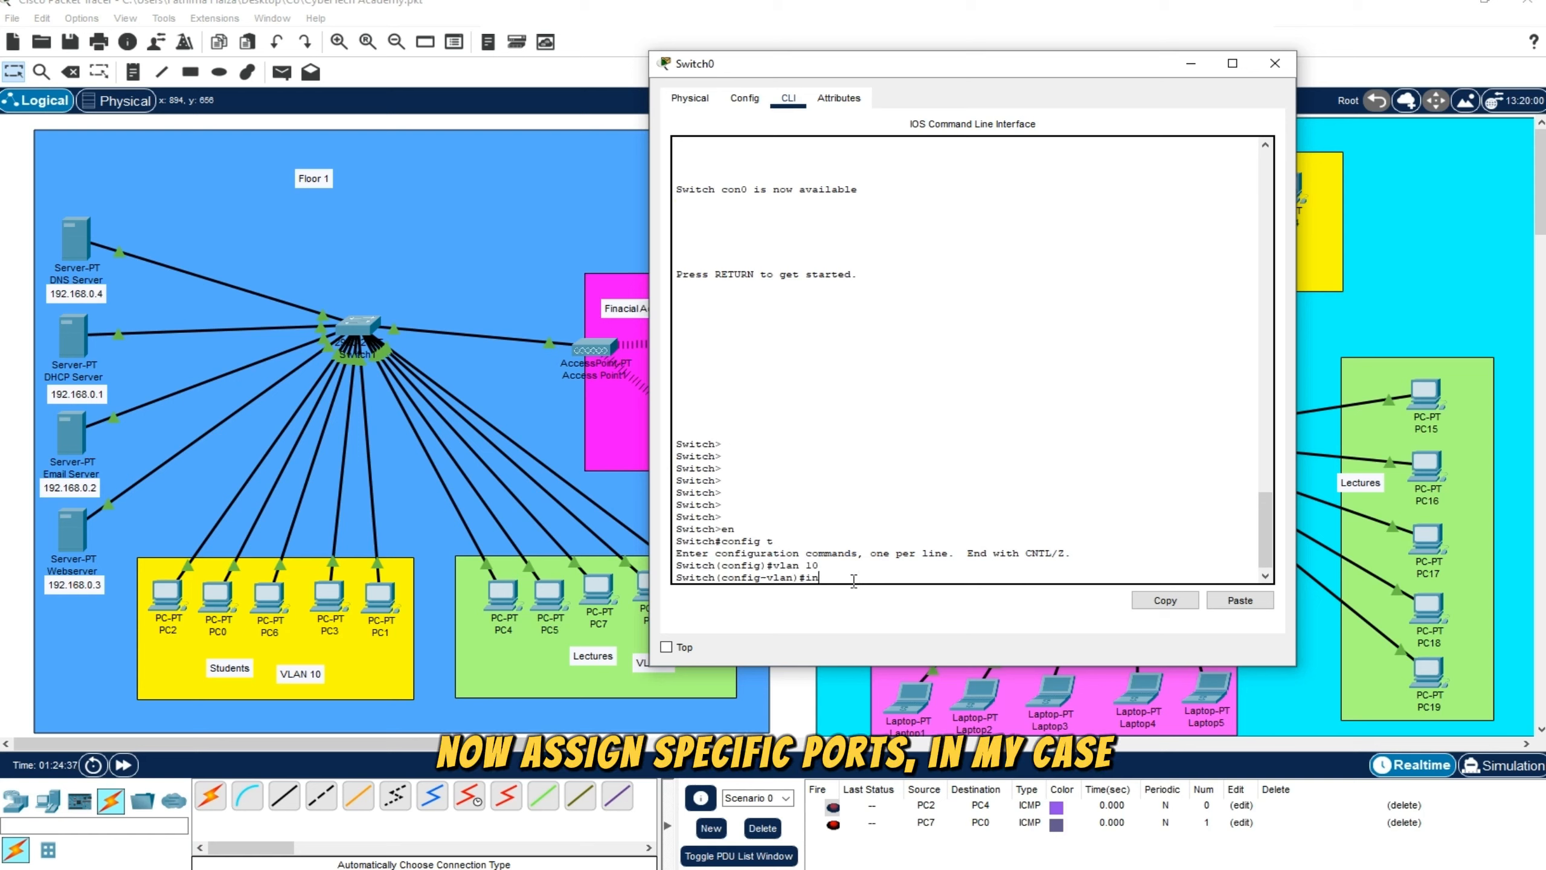
type("t range fa 0/1-5")
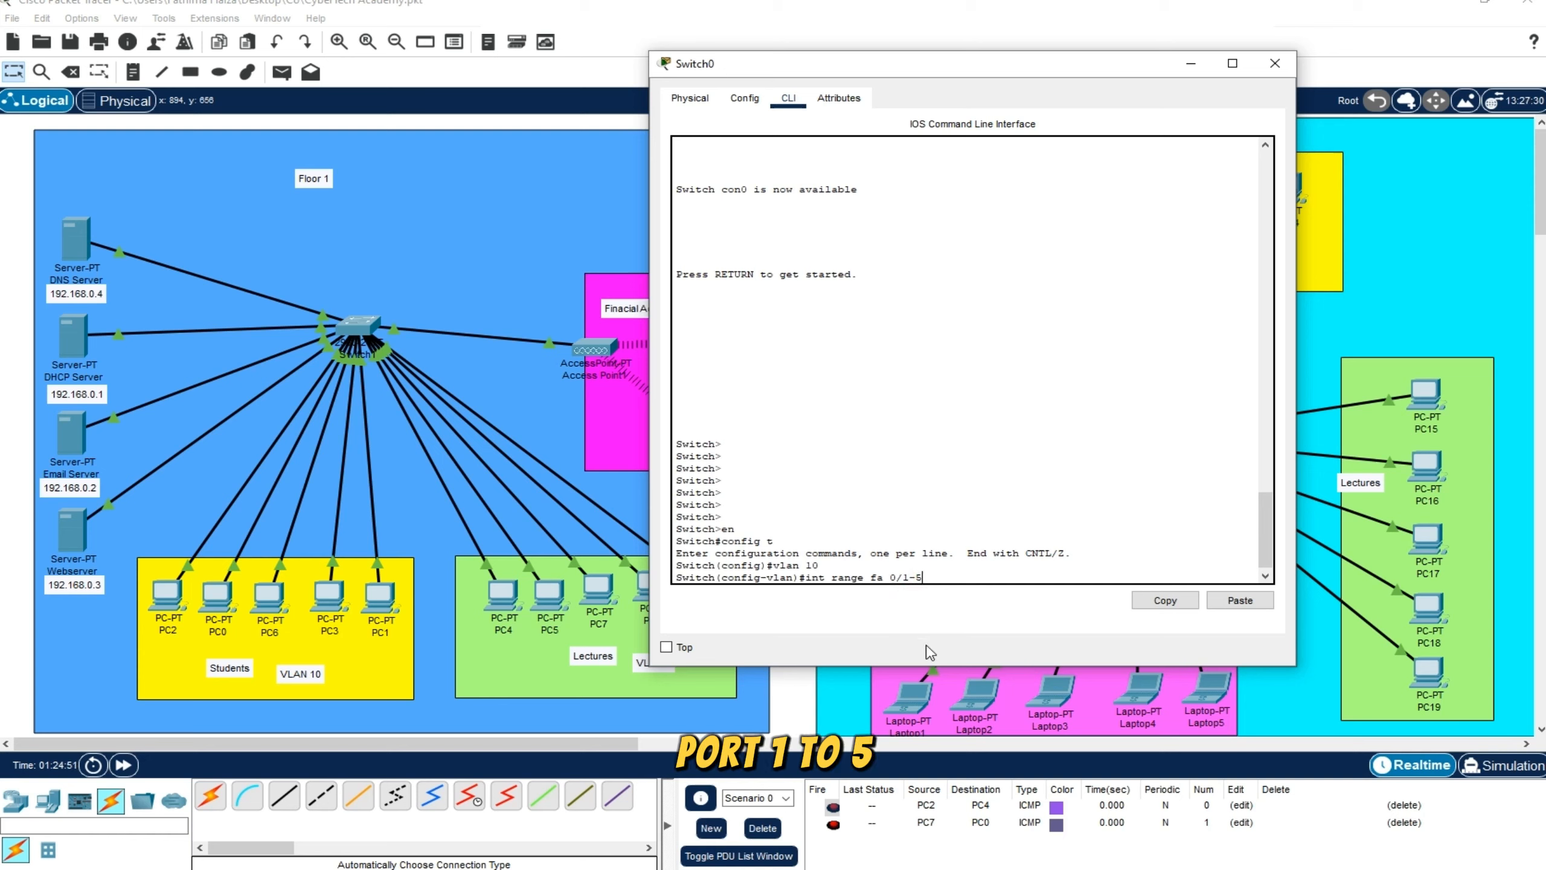
key("Return")
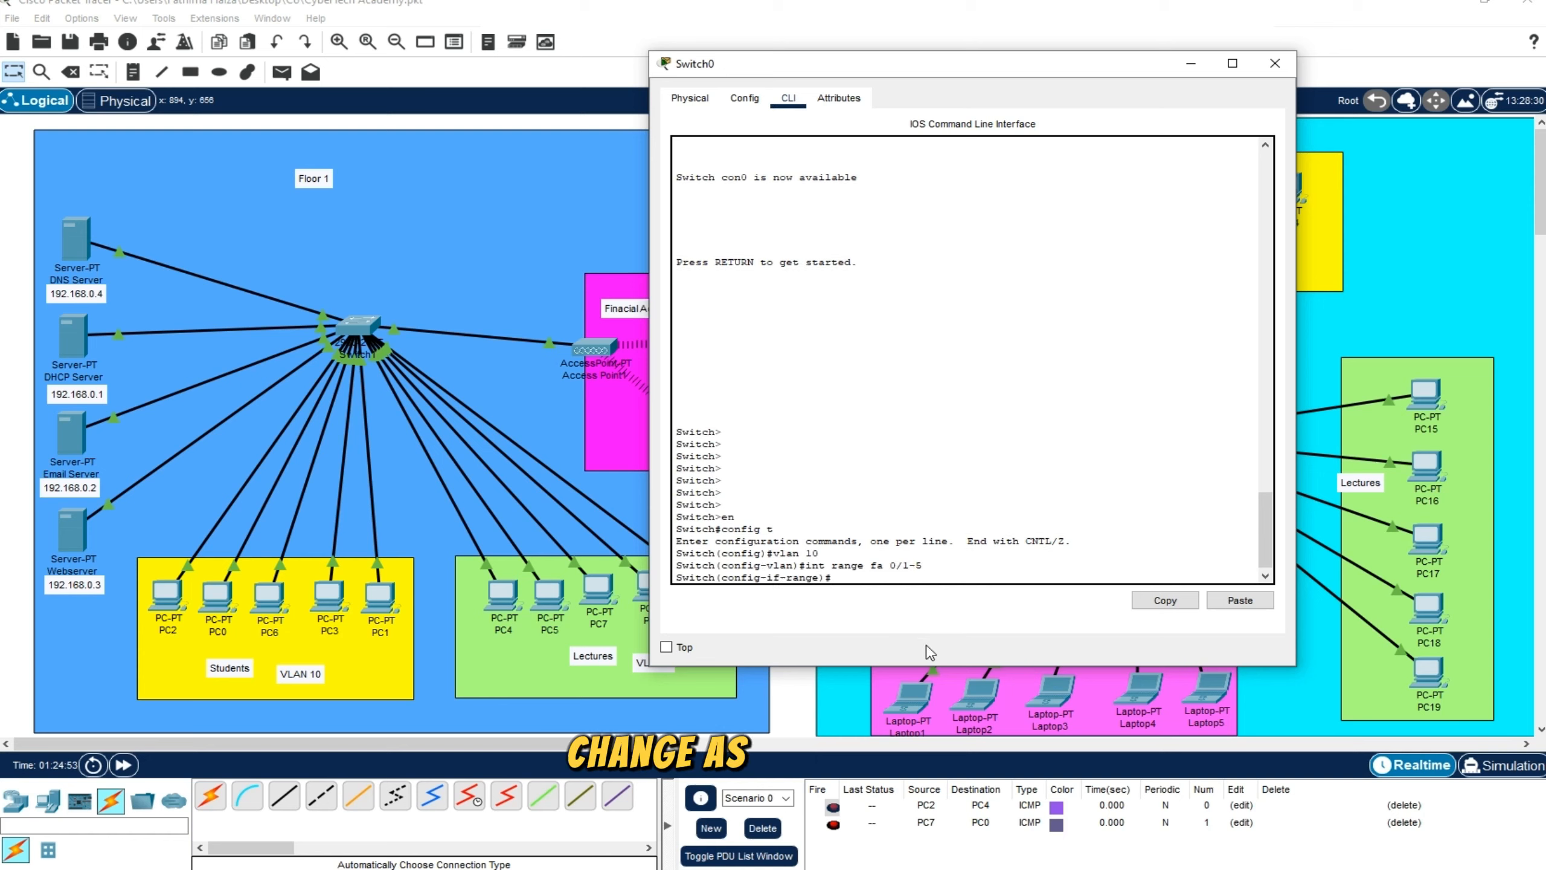
type("sw")
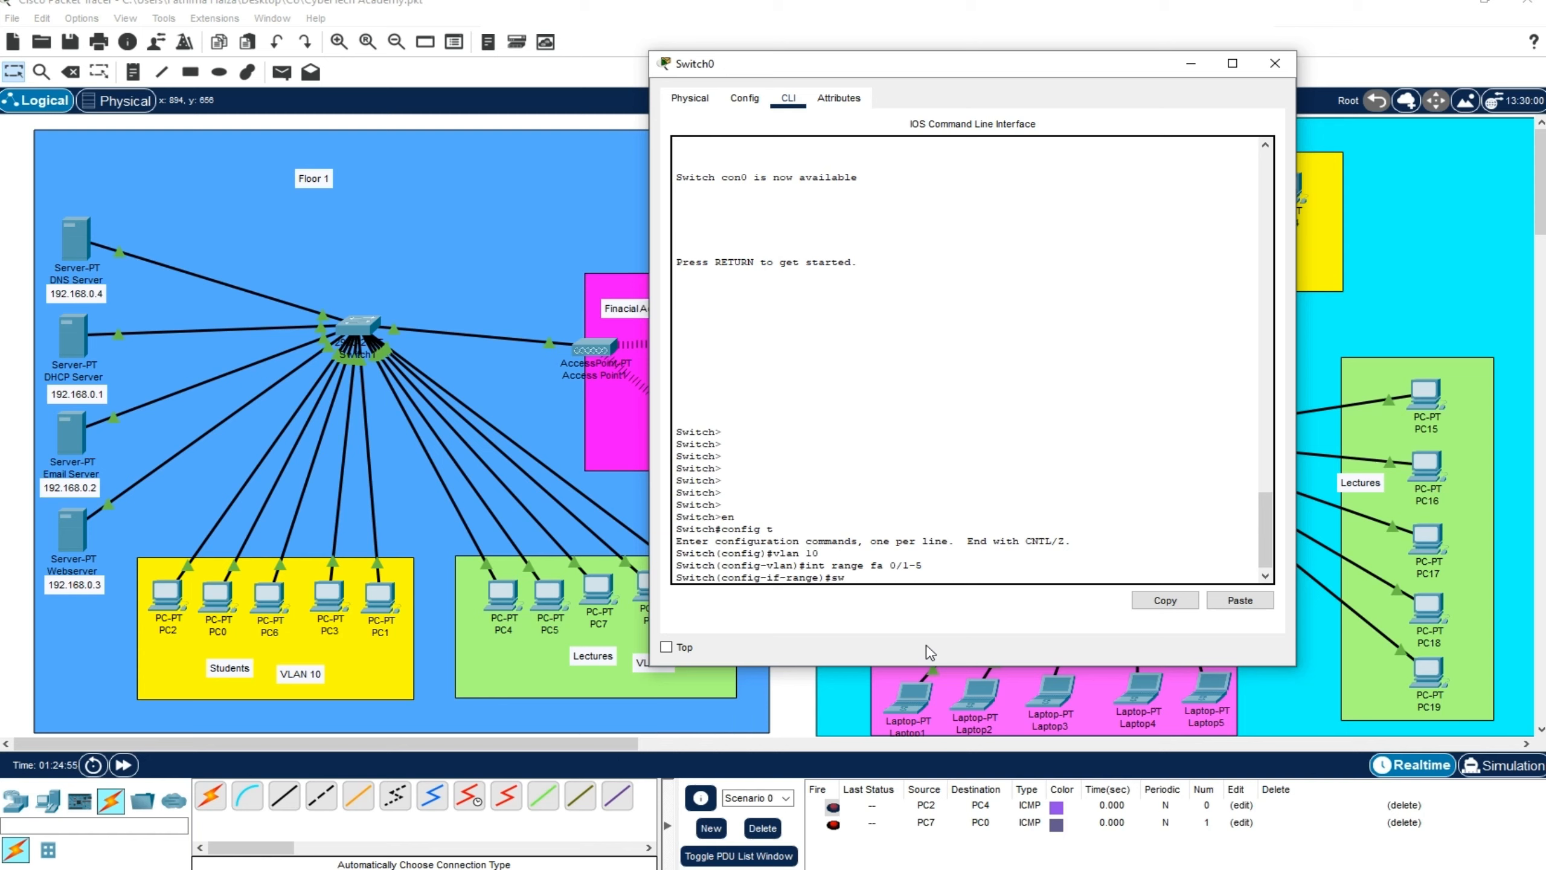
type("itchport ")
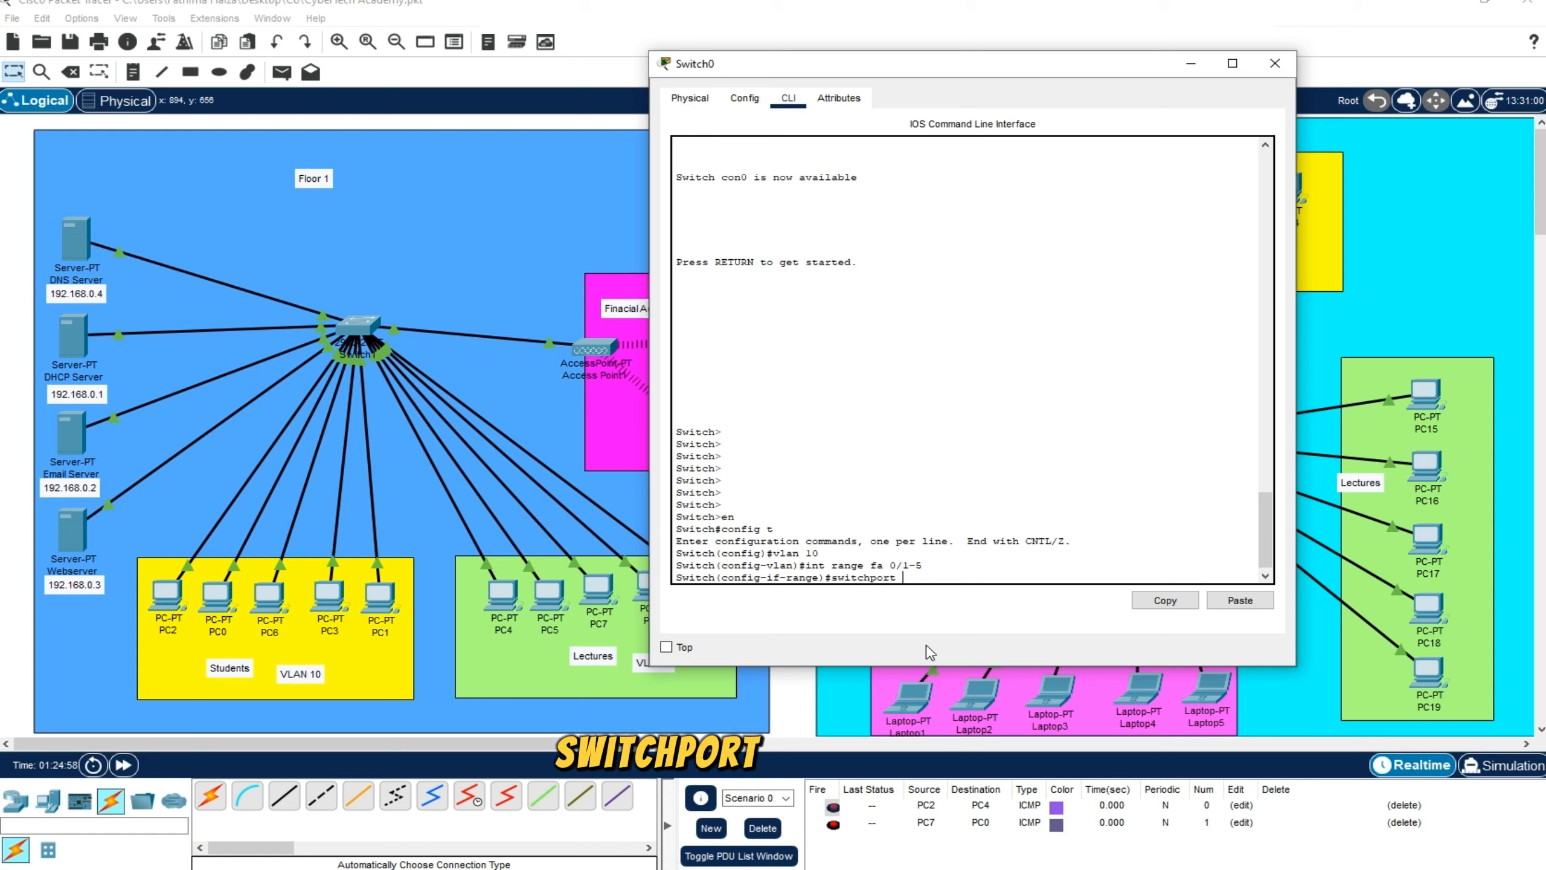
type("mode access")
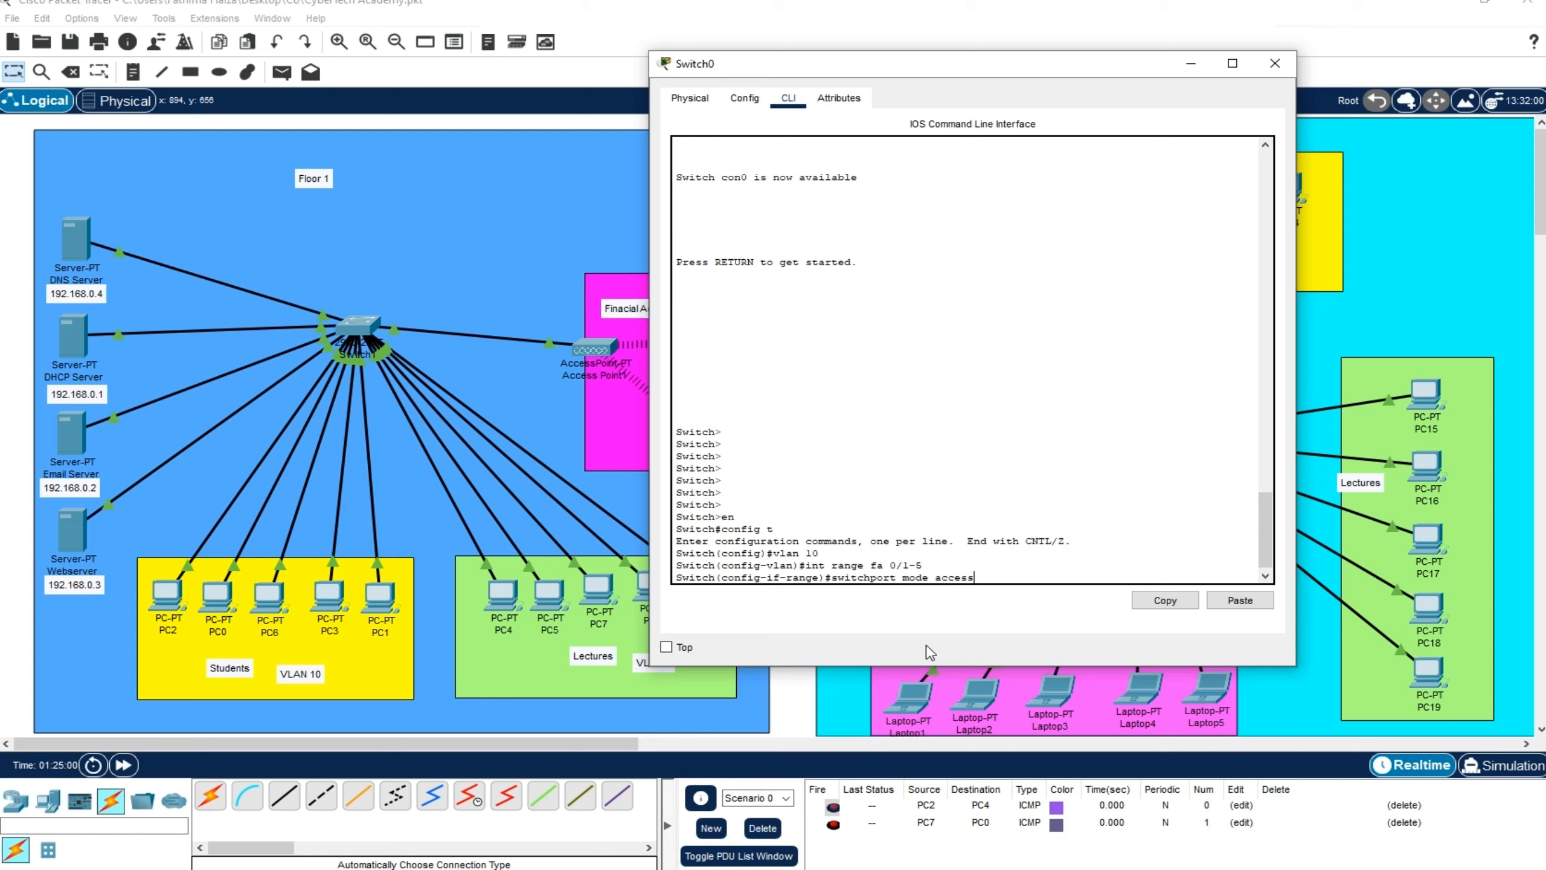
key("Return")
Assign the selected port range to VLAN 10 with the switchport access vlan 10 command
type("swit")
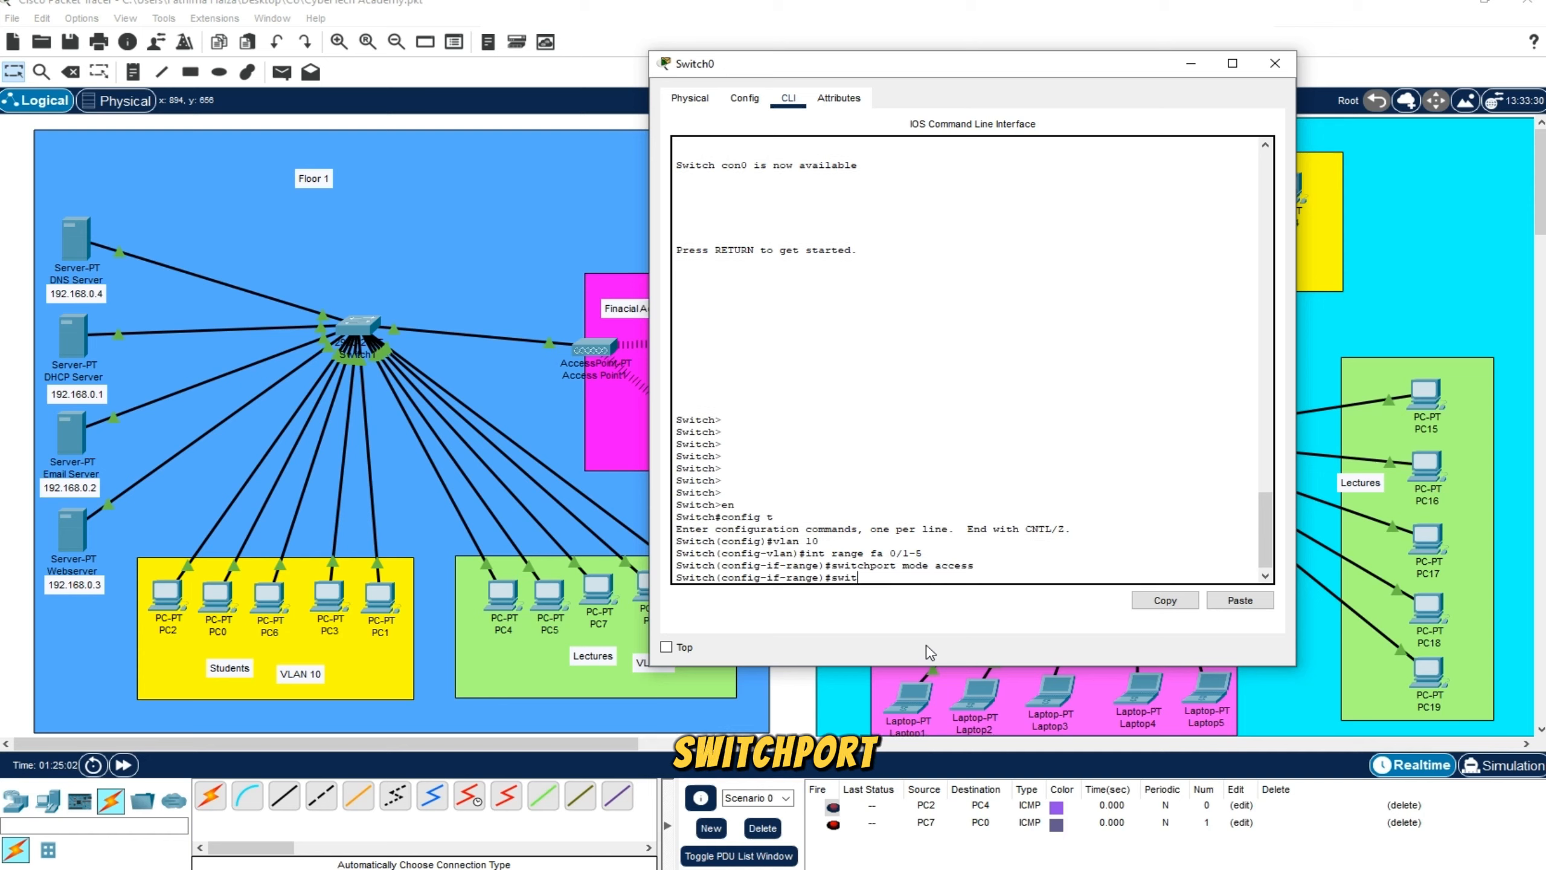
type("chport ac")
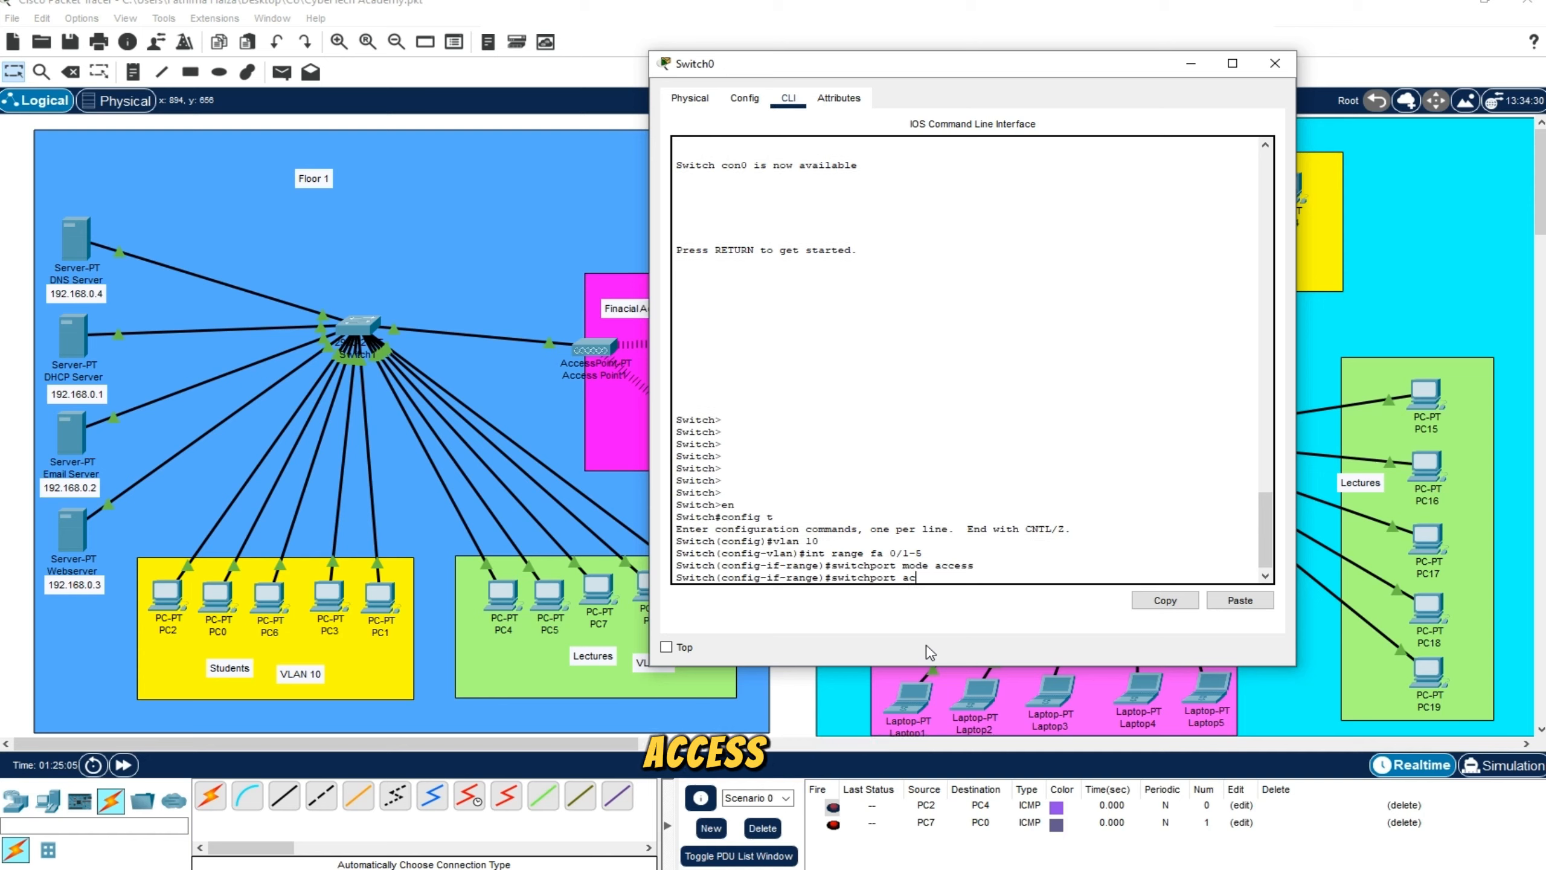
type("cess vlan 10")
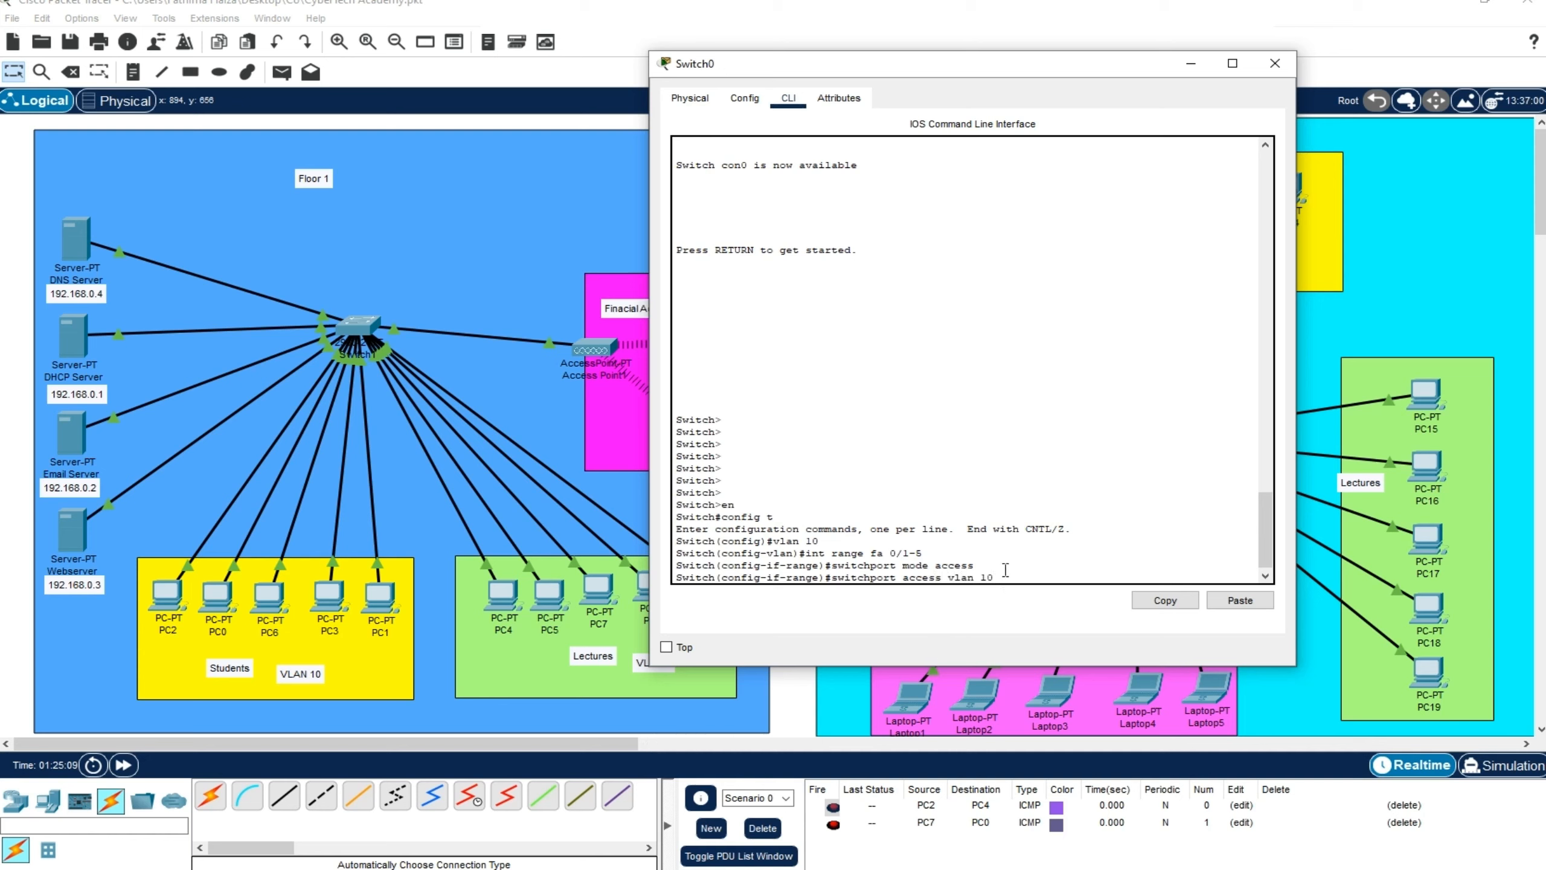
key("Return")
Exit interface range configuration and global configuration on Switch0 to return to privileged mode
left_click(840, 577)
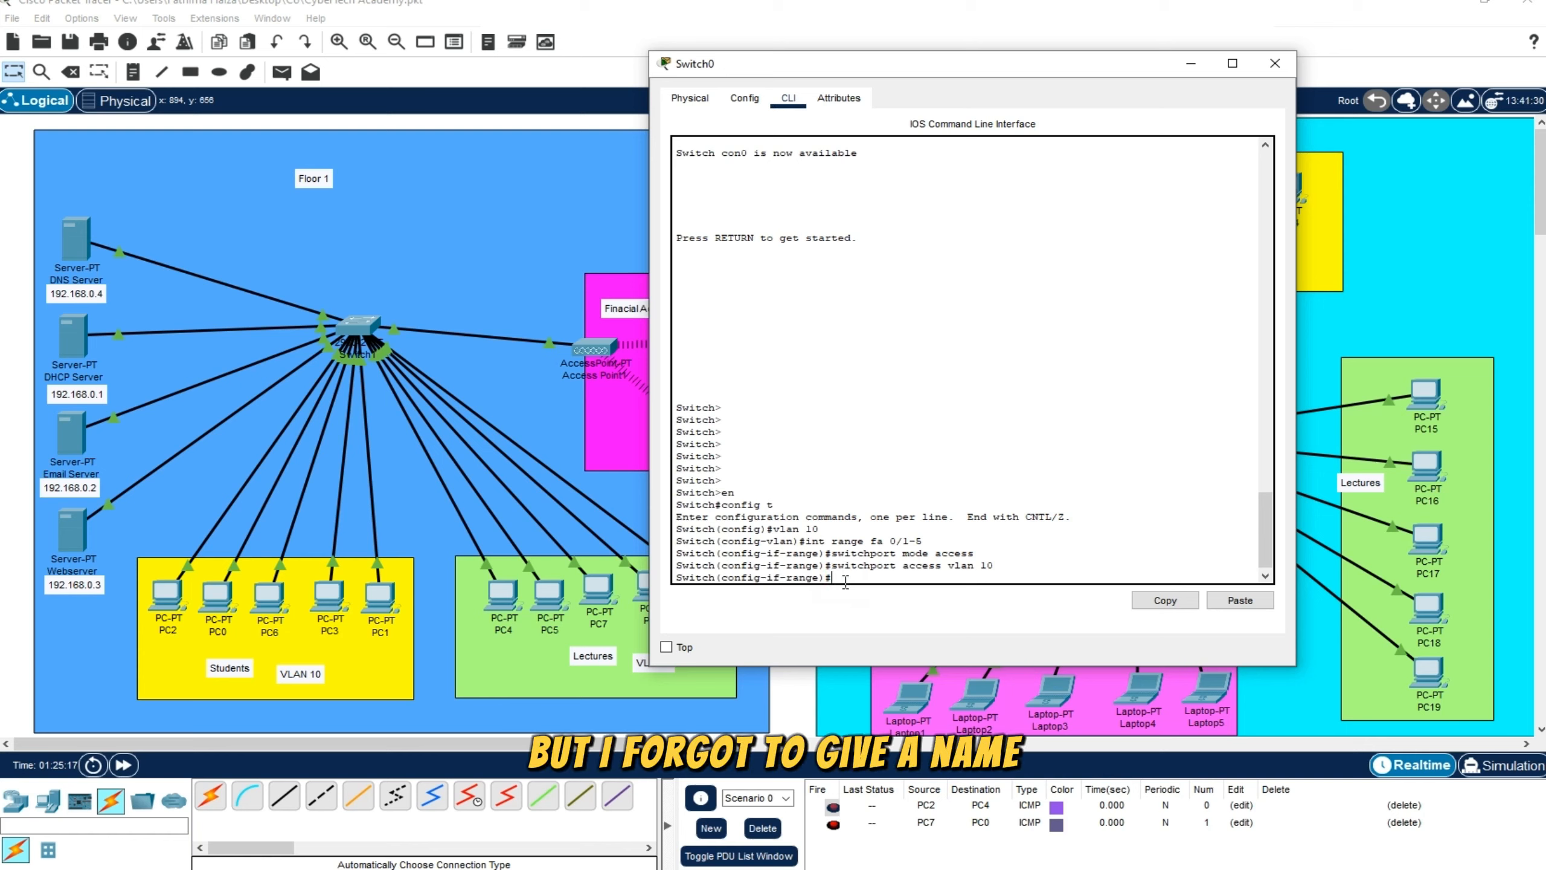
type("xit")
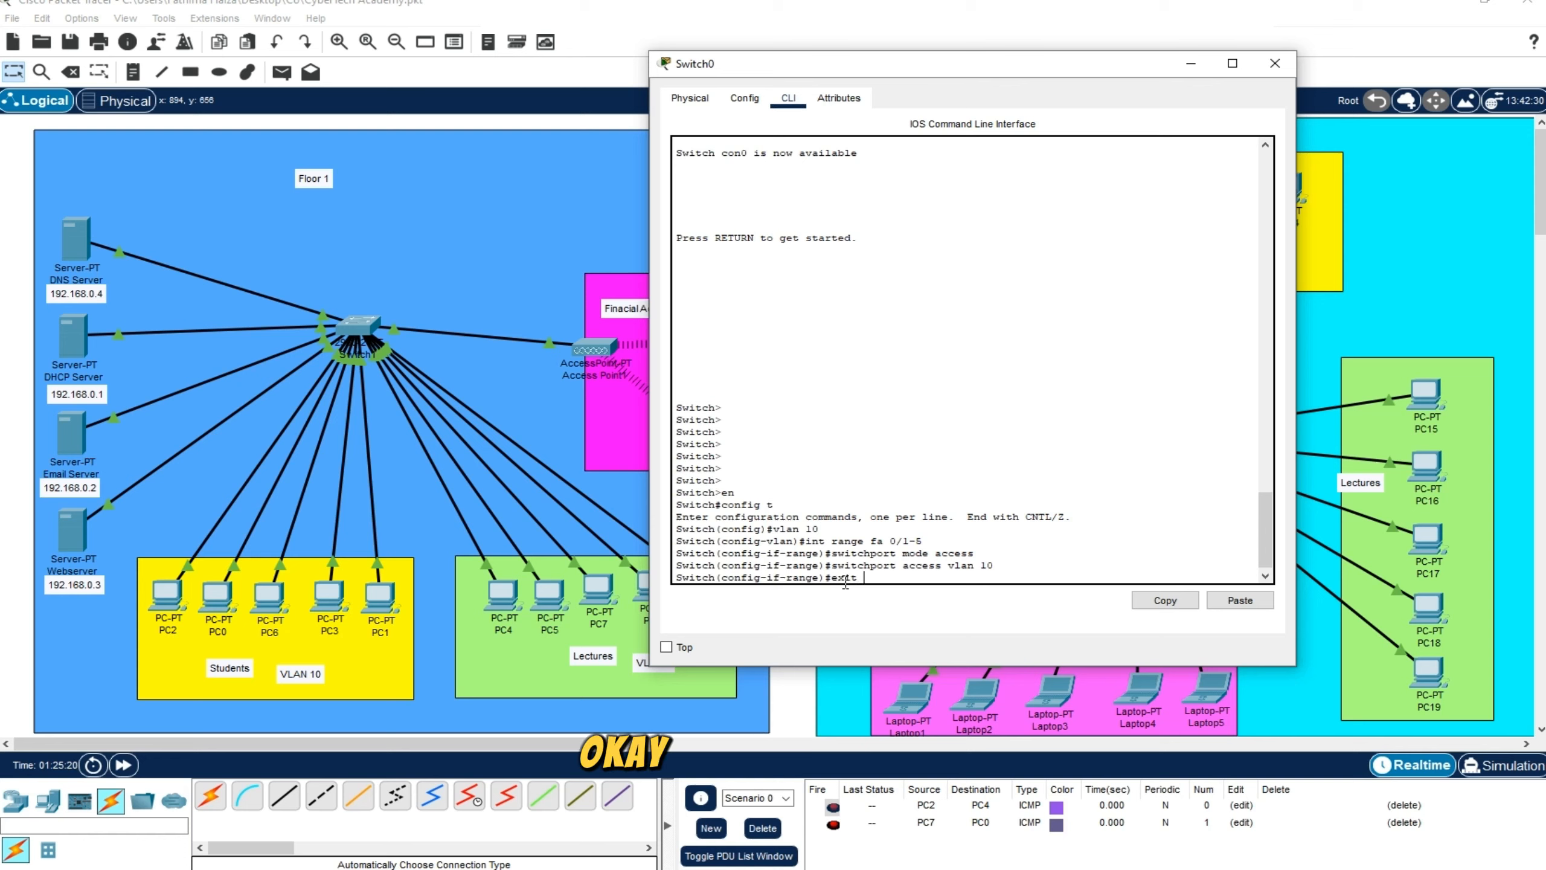
key("Return")
type("exit")
key("Return")
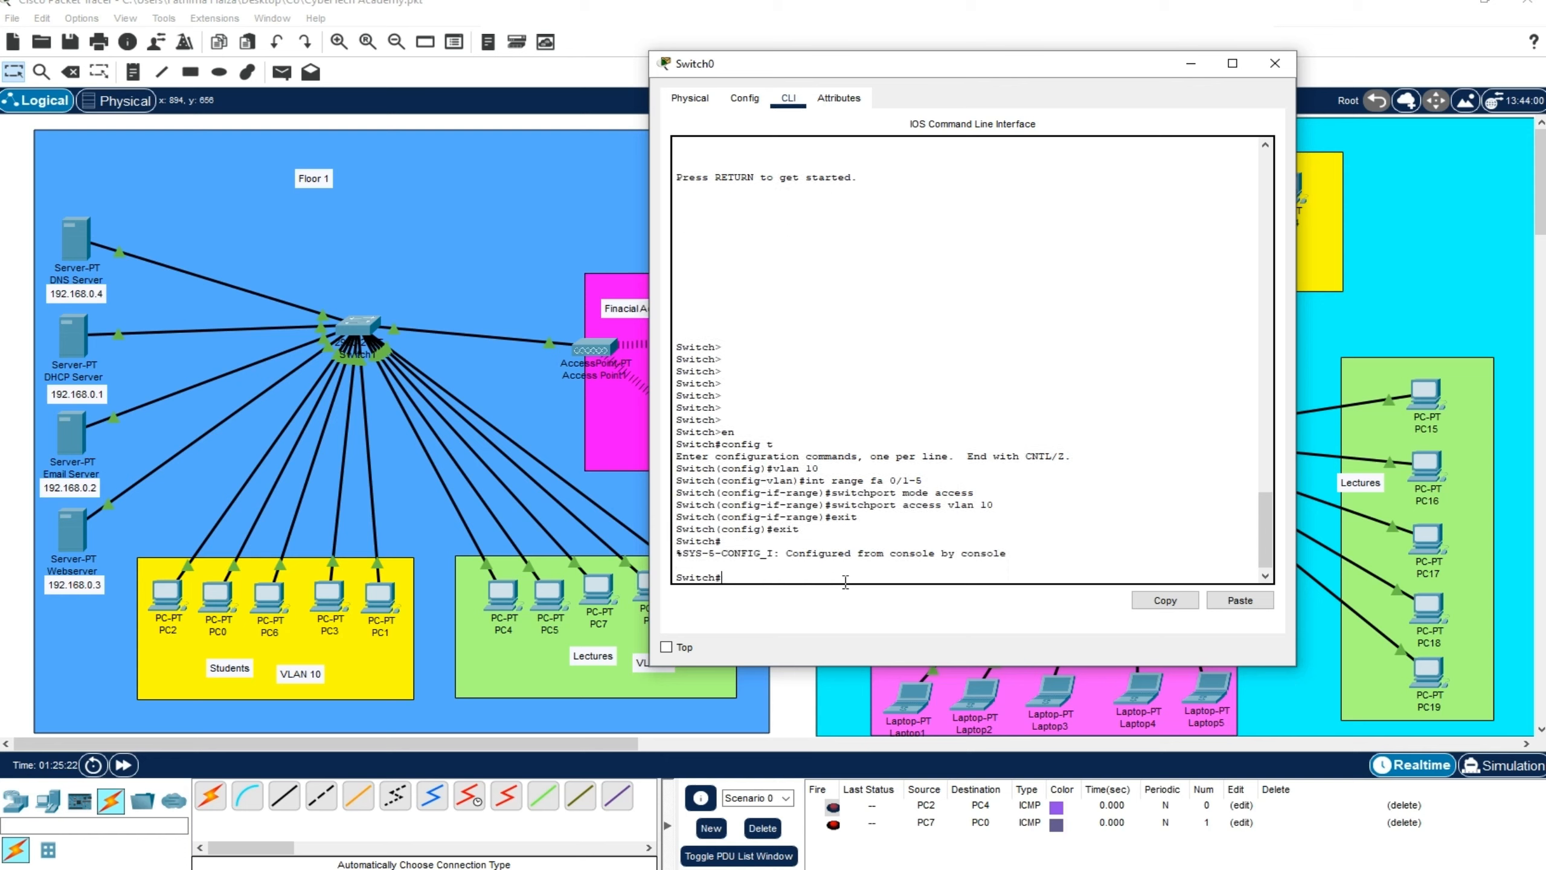
Enter global configuration mode with config t, open VLAN 10, and name it Students
type("config t")
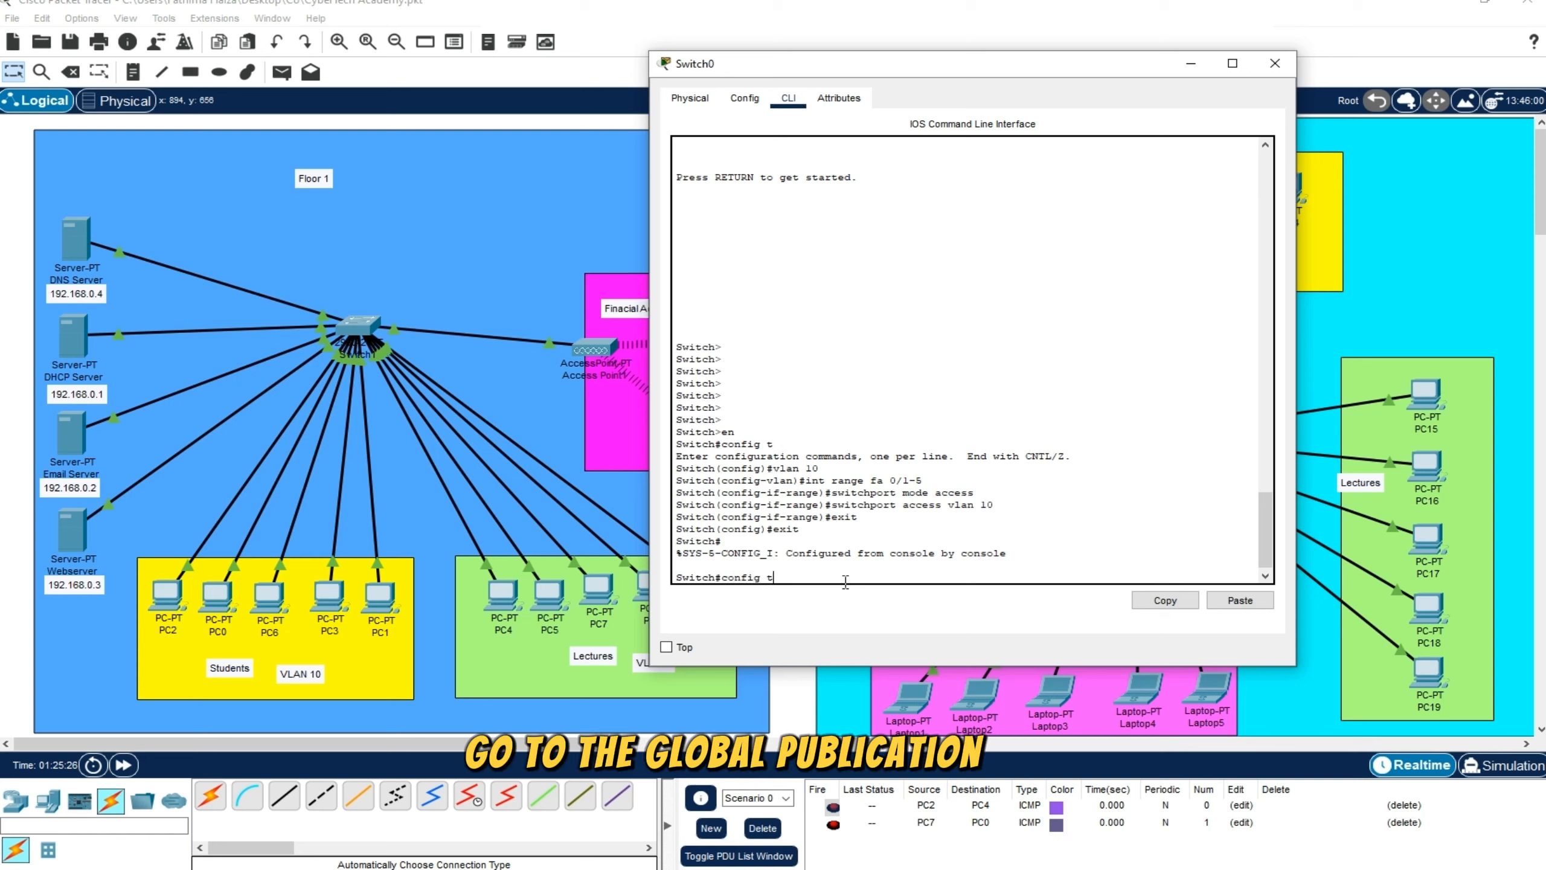
key("Return")
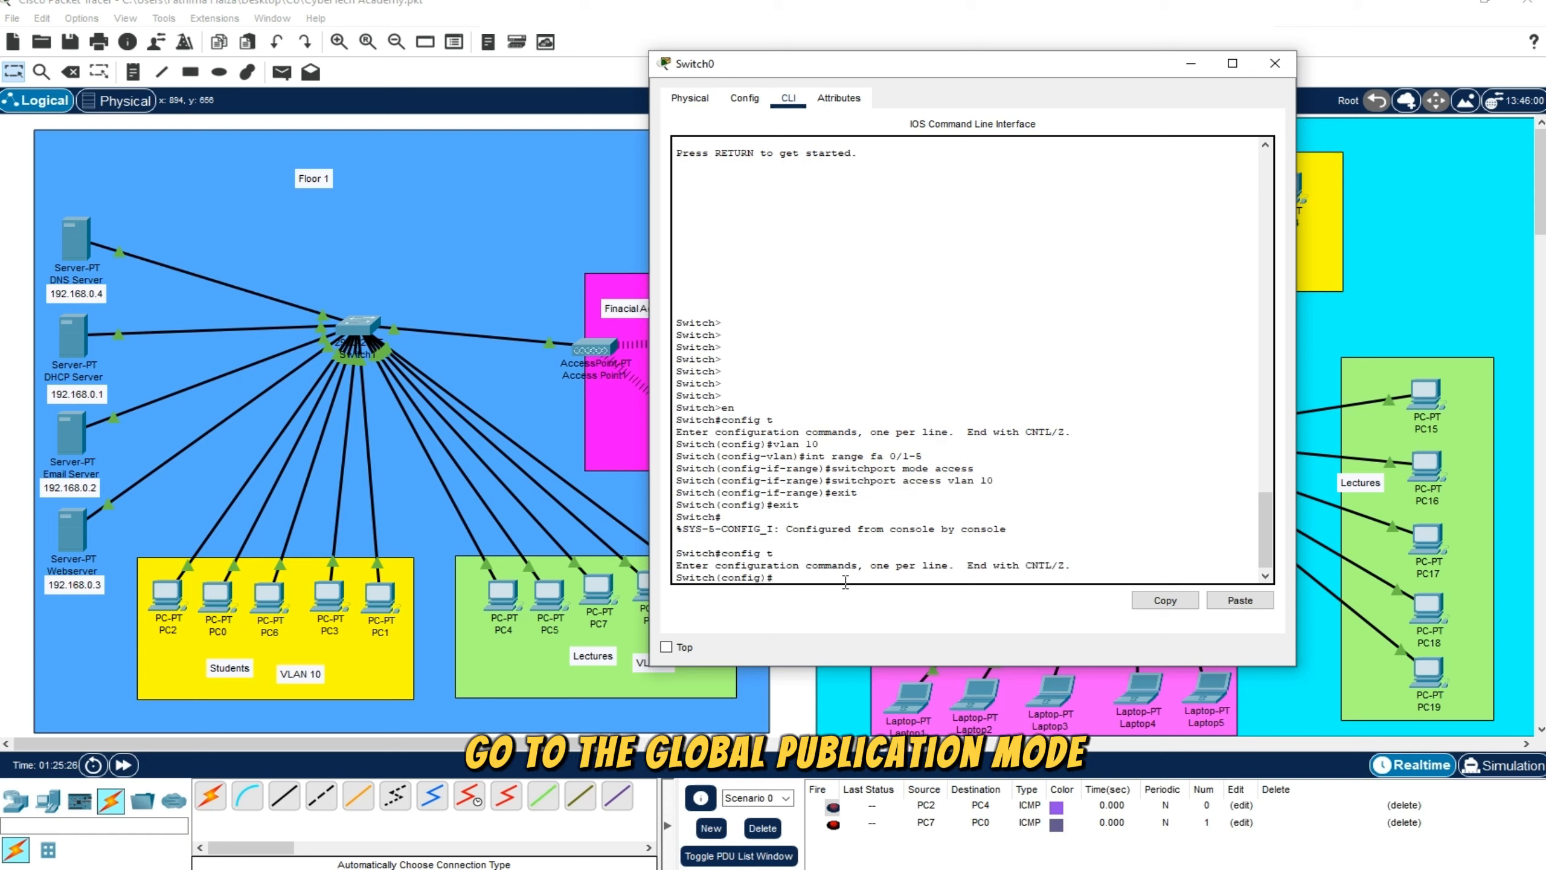
type("vlan ")
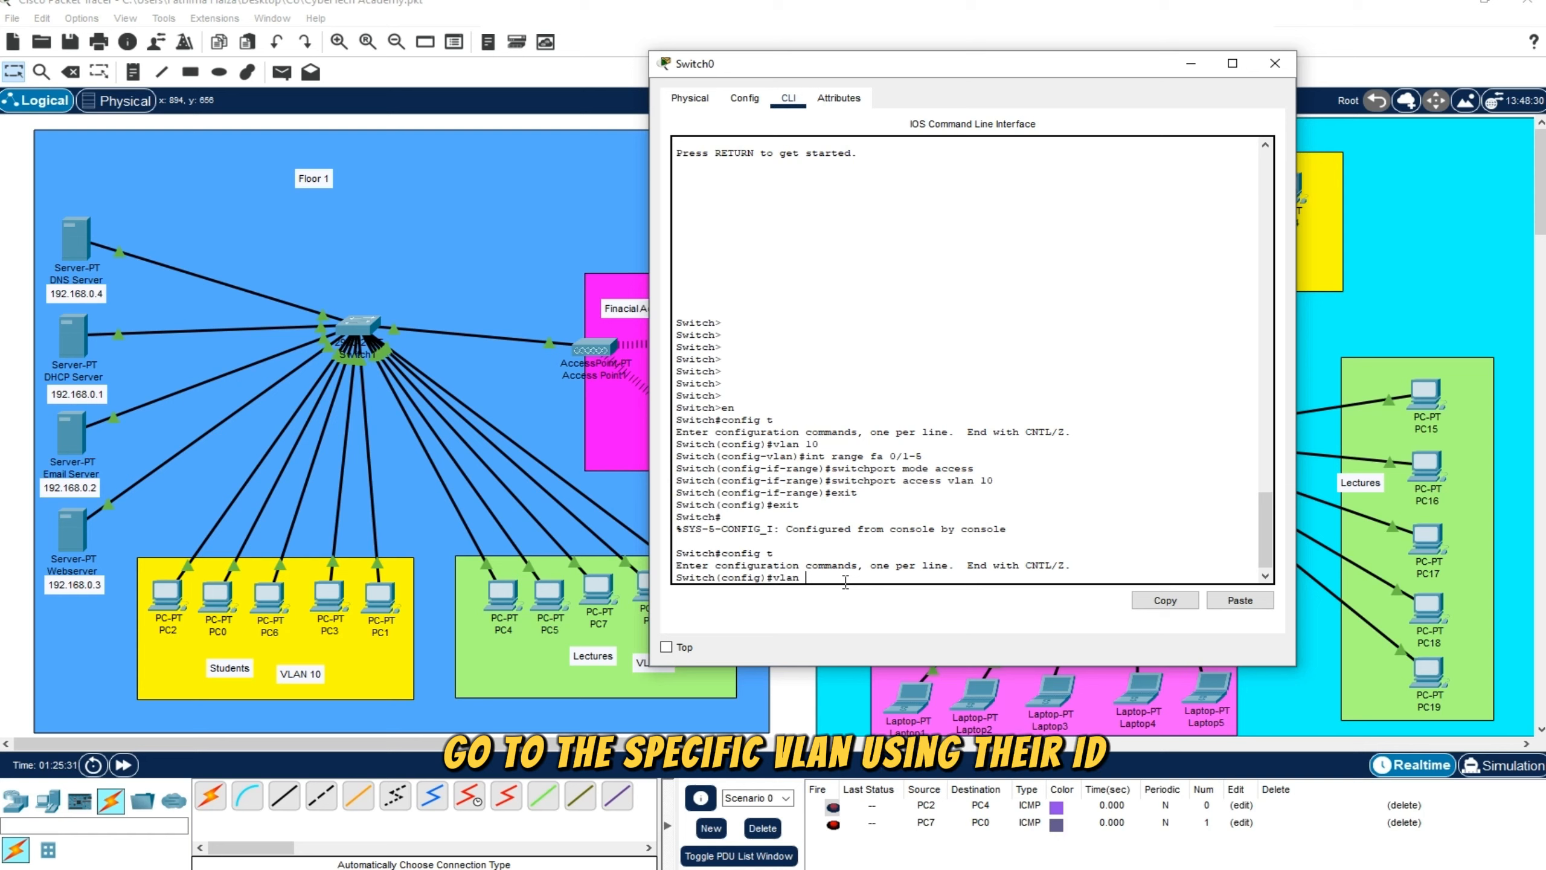
type("10")
key("Return")
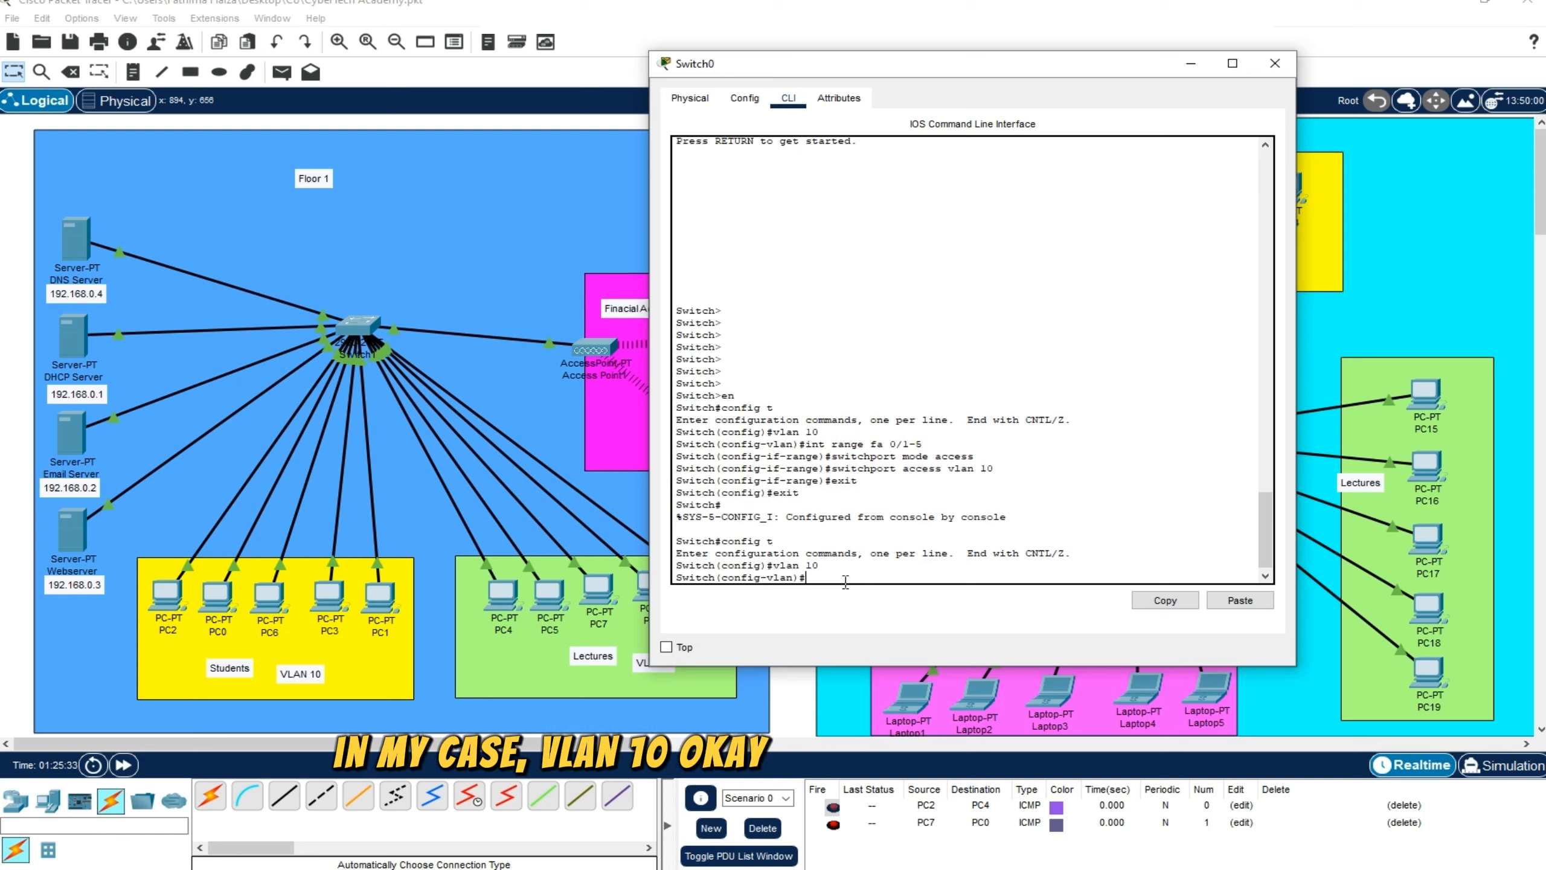
type("name S")
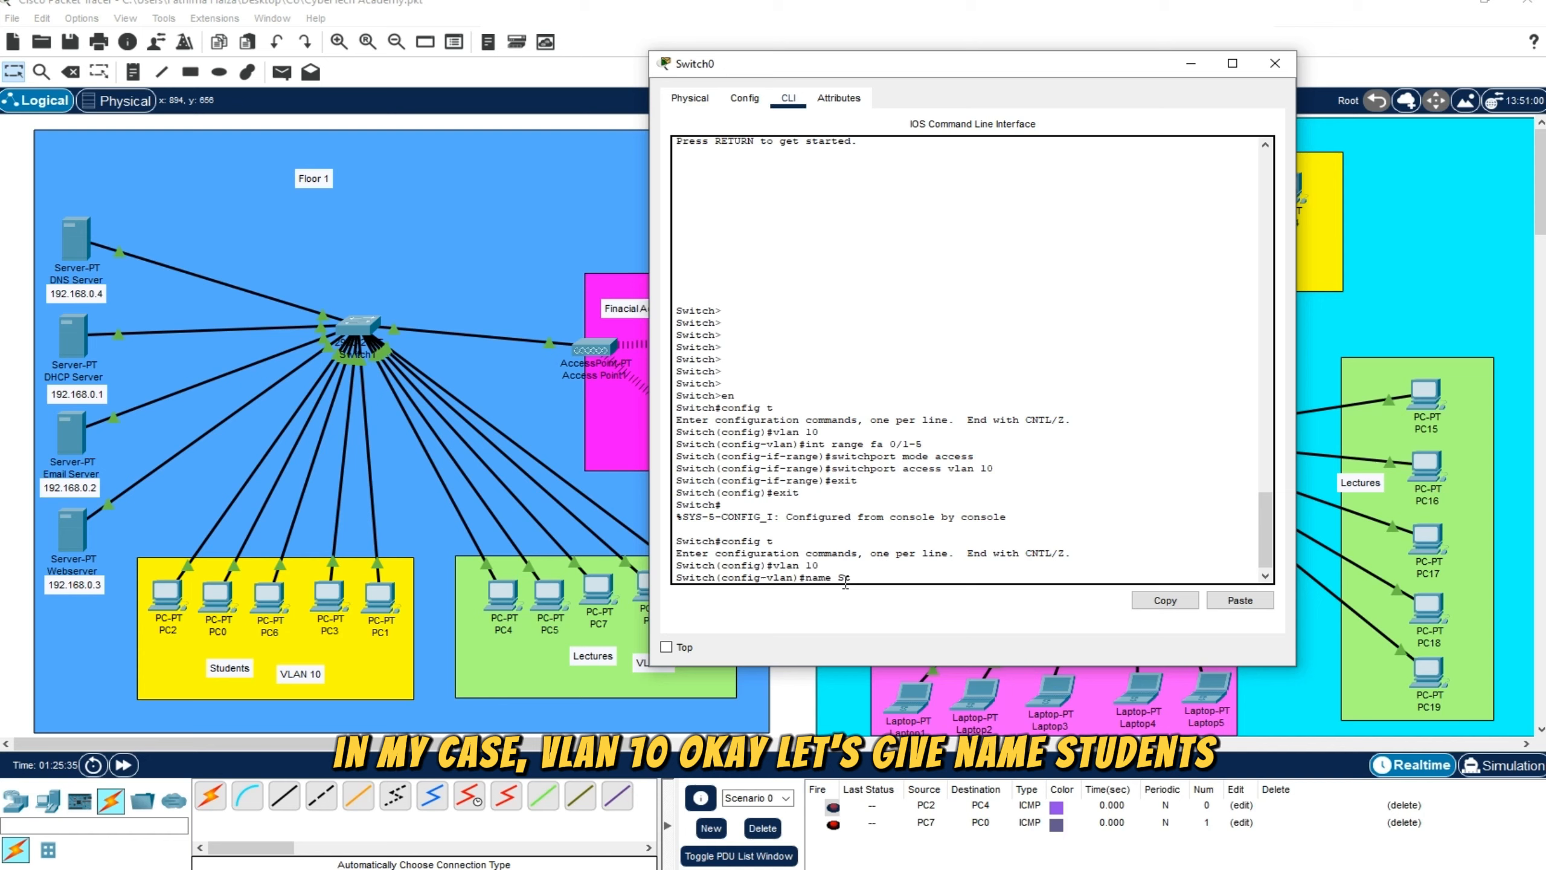
type("tudent")
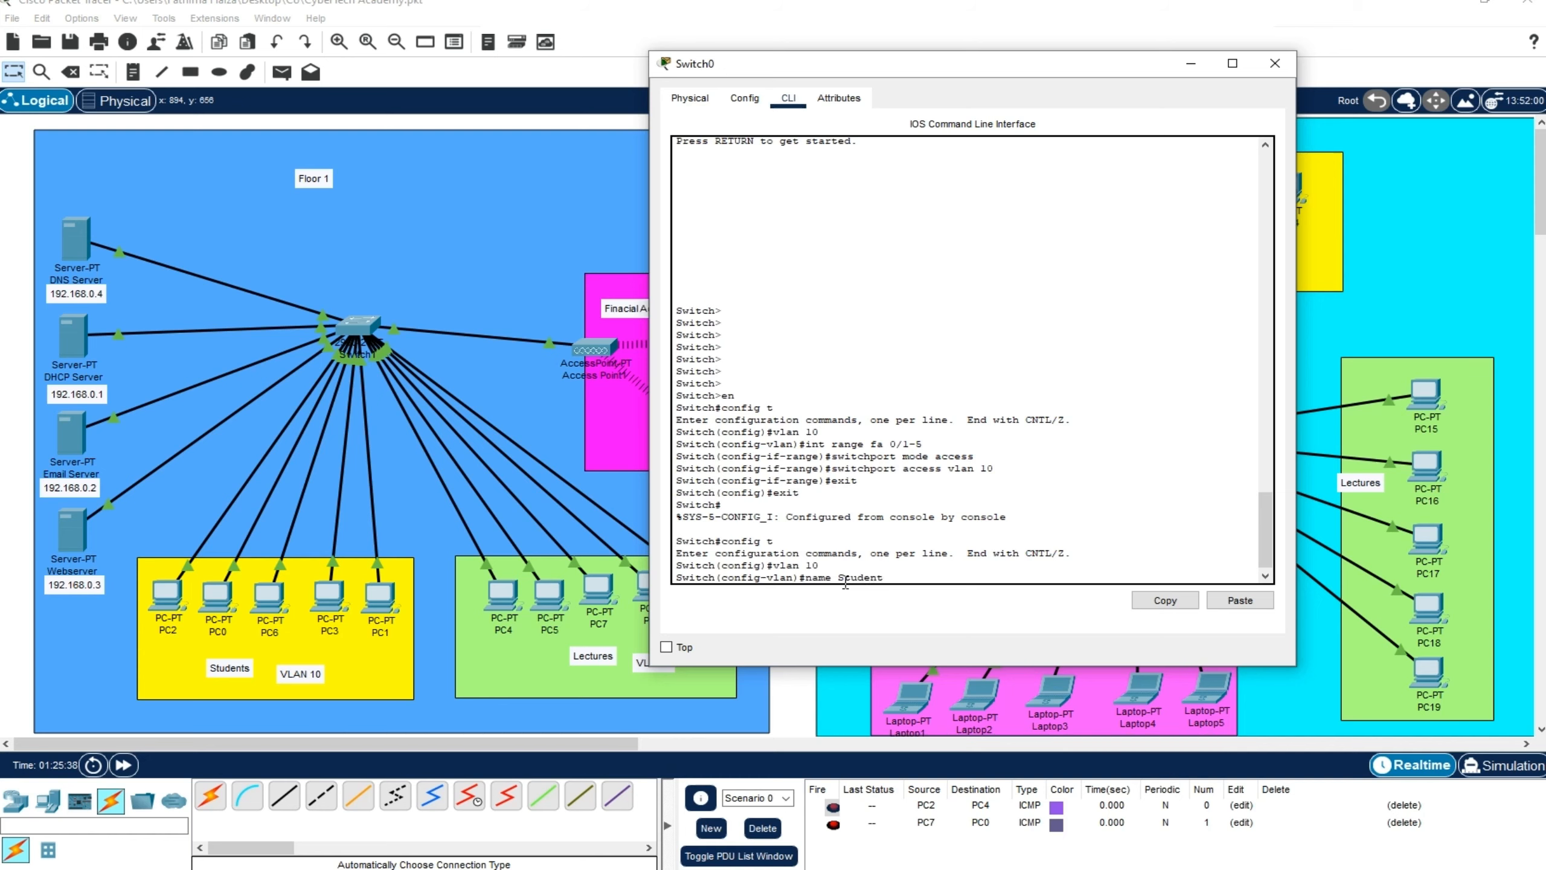
type("s")
key("Return")
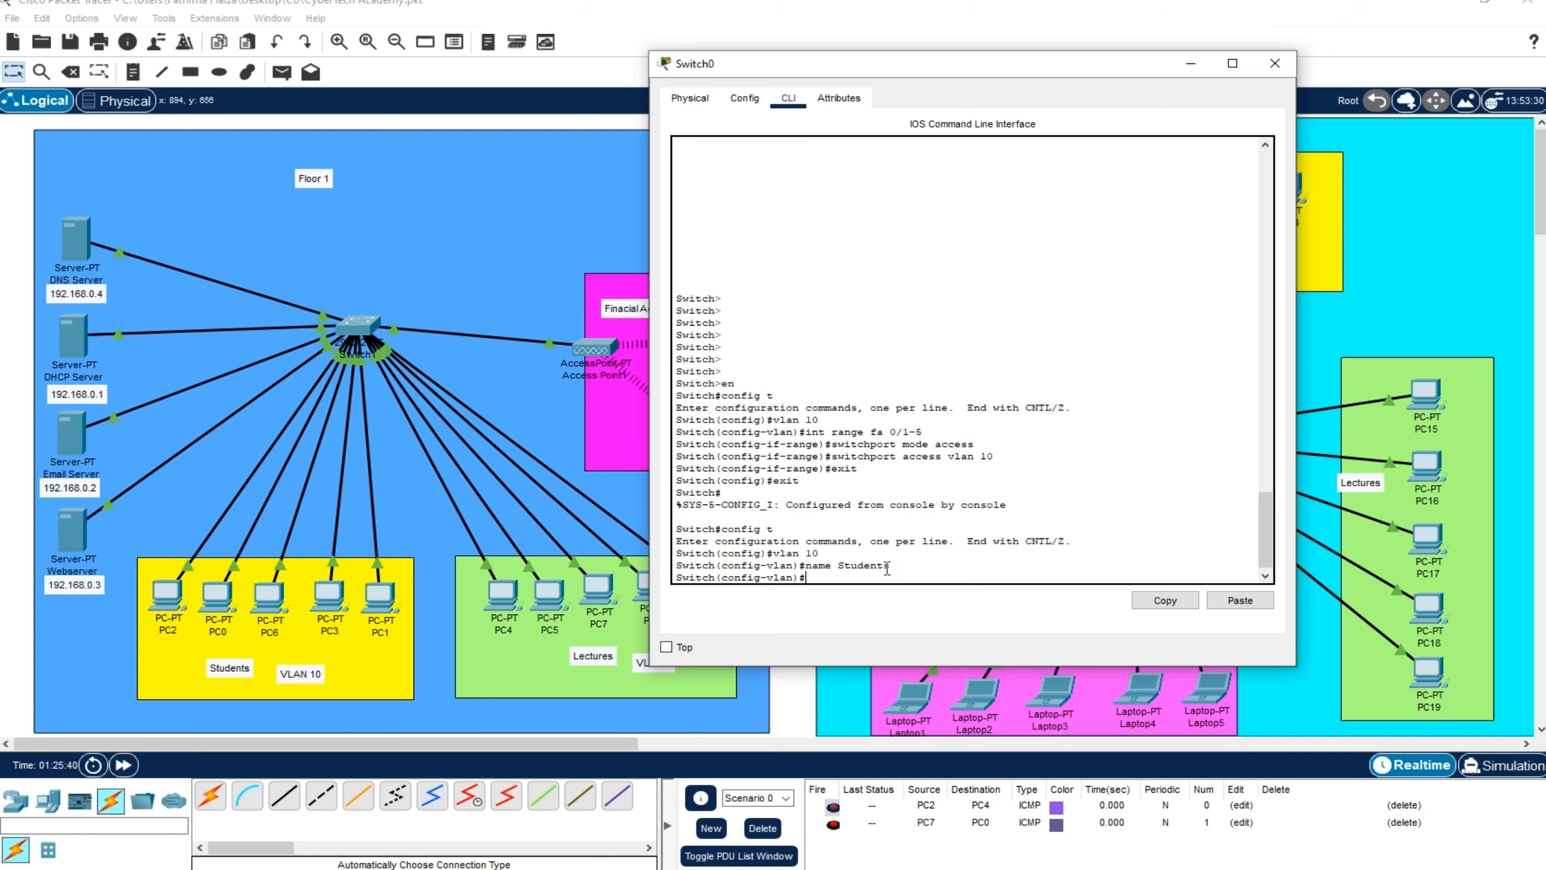
Leave the VLAN 10 configuration and global configuration mode with two exit commands
left_click_drag(852, 576, 676, 430)
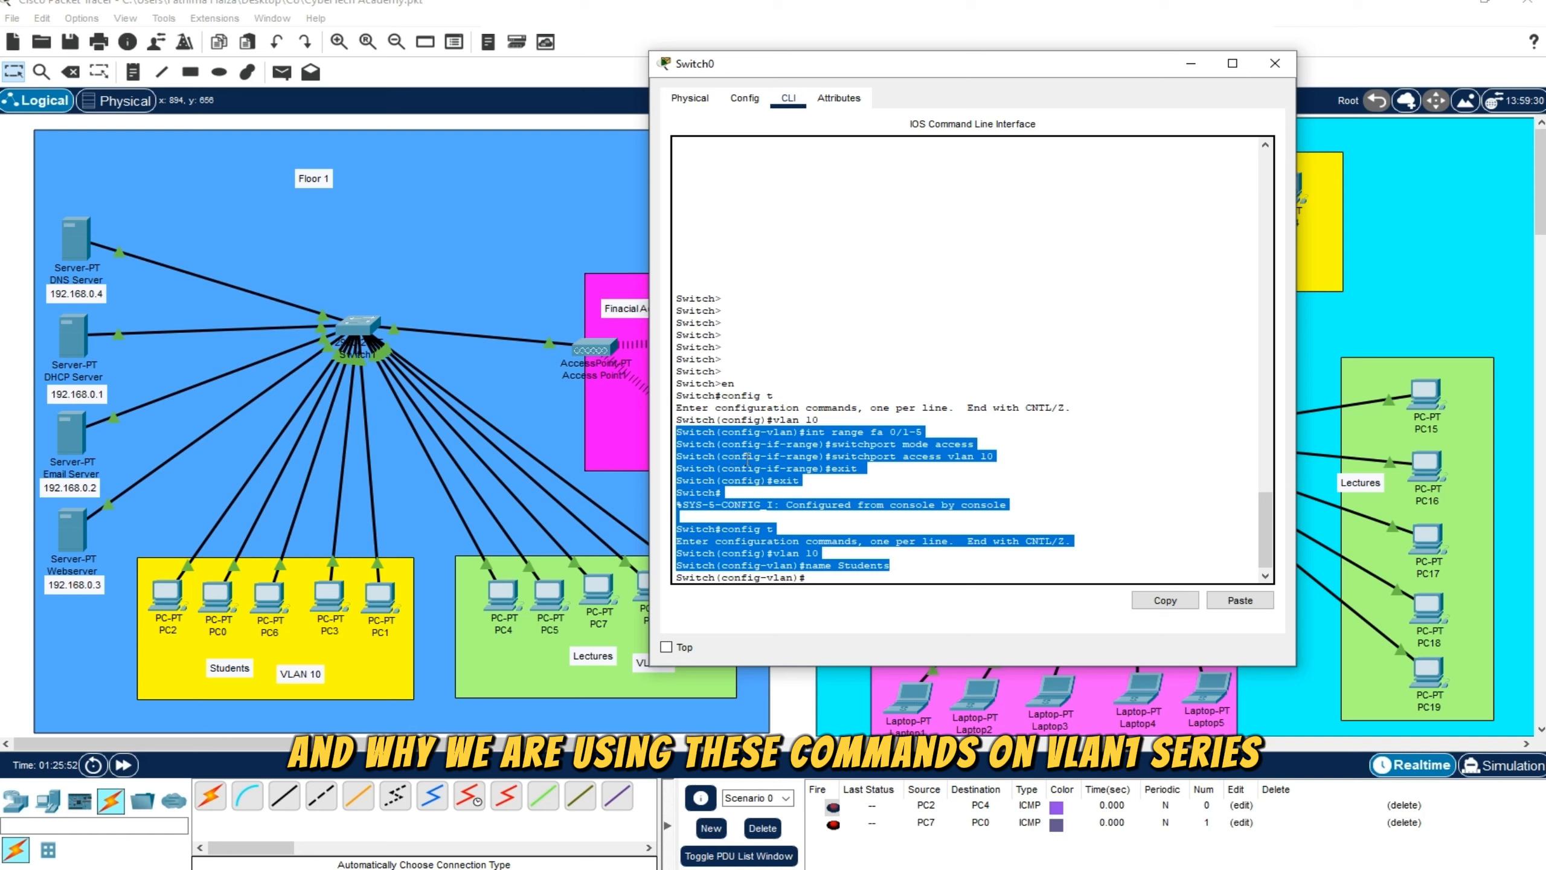
left_click(829, 576)
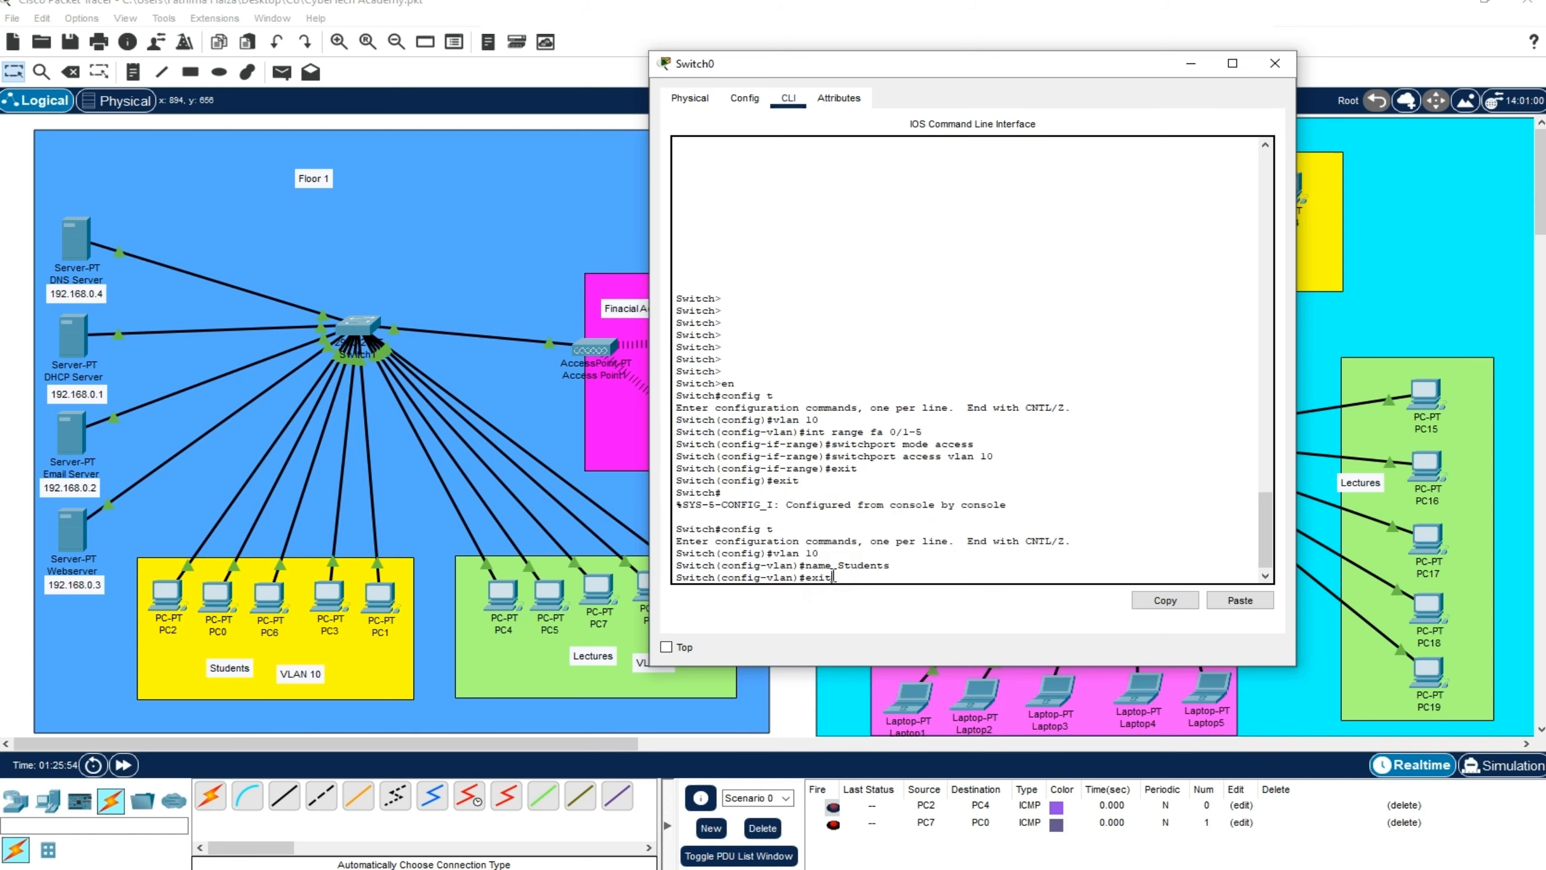
type("exit")
key("Return")
type("exit")
key("Return")
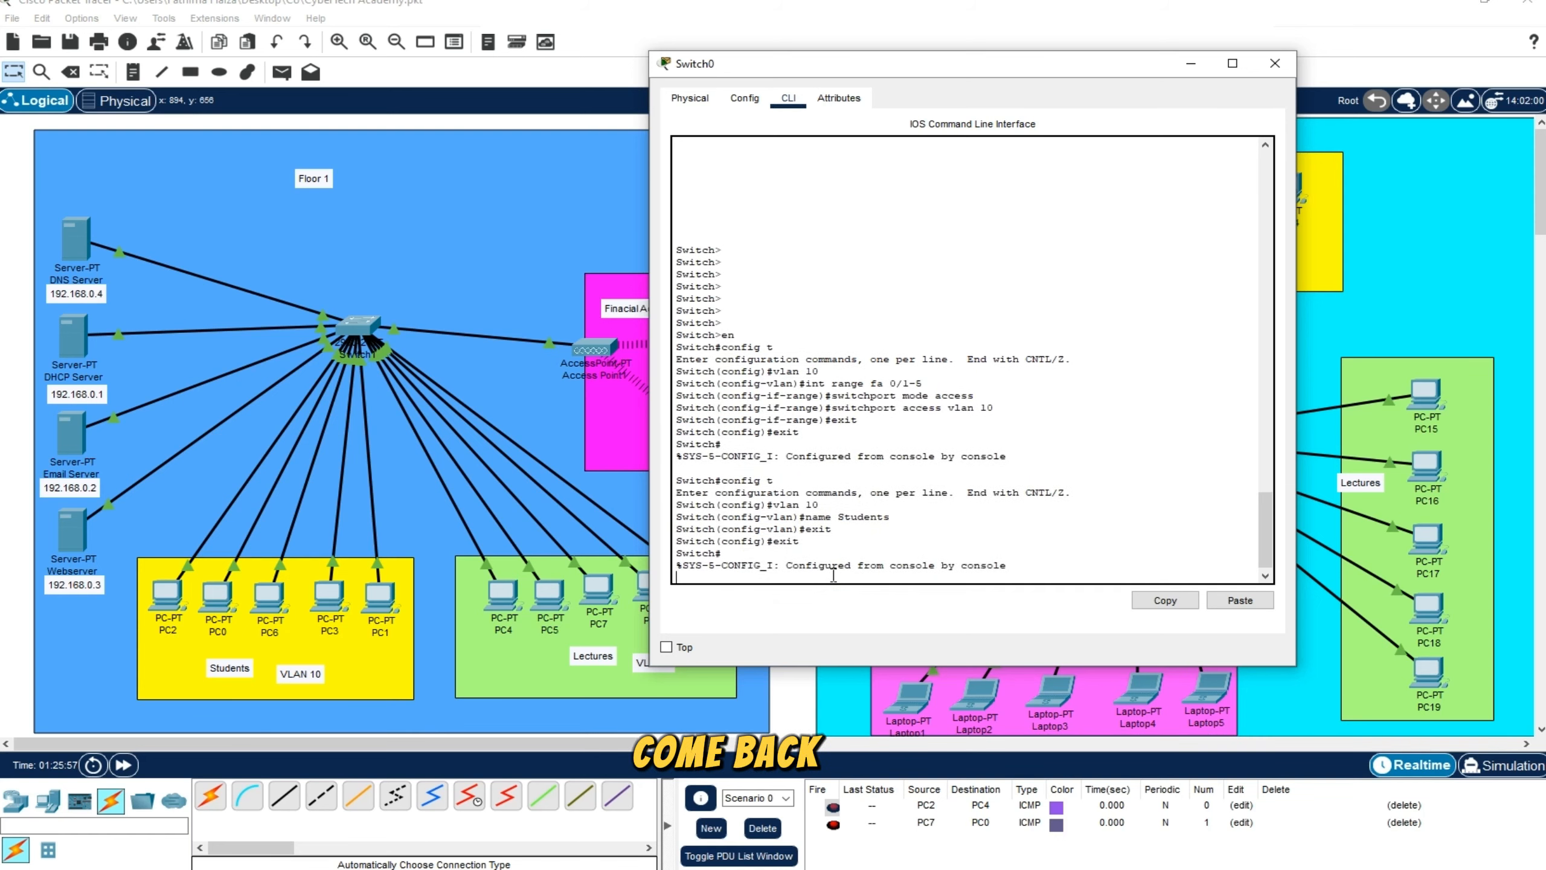
Display the VLAN table with show vlan and check the ID, name and assigned ports of the students' VLAN
type("show vla")
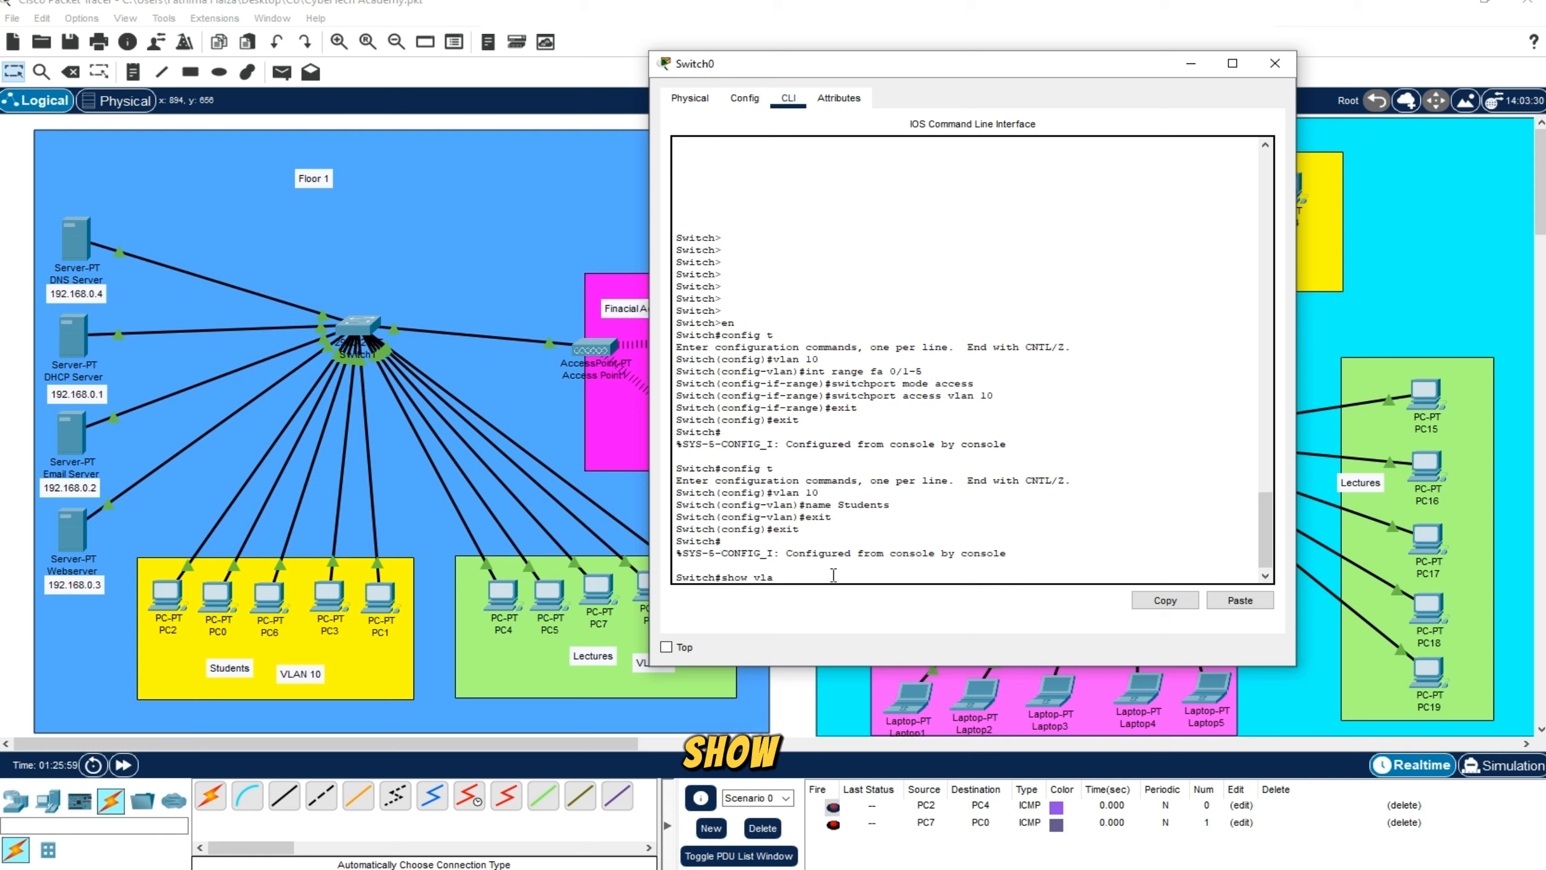
type("n")
key("Return")
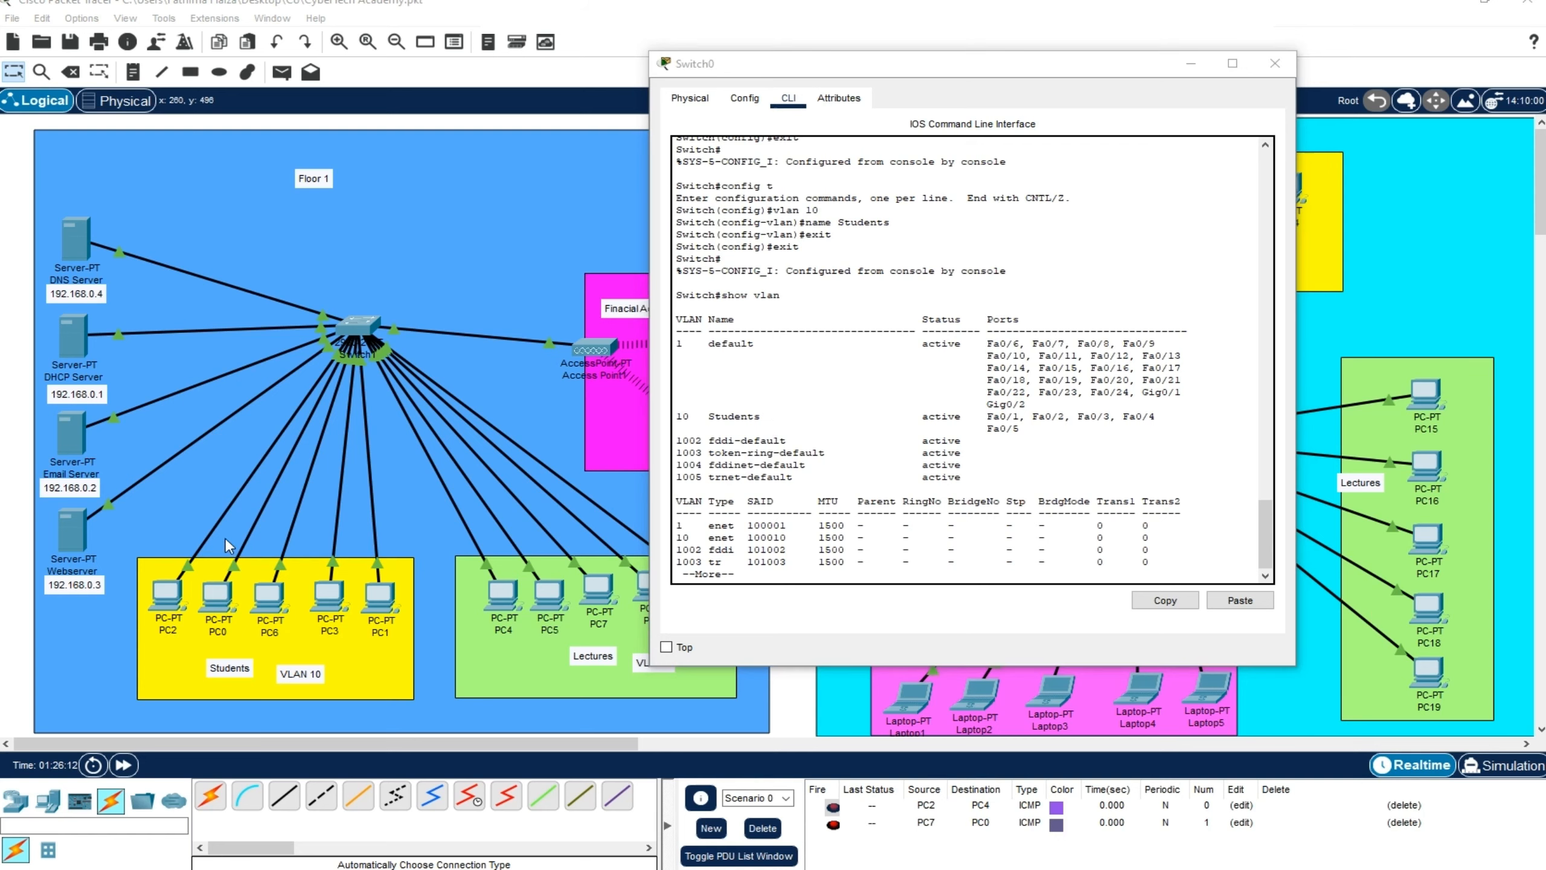
double_click(682, 416)
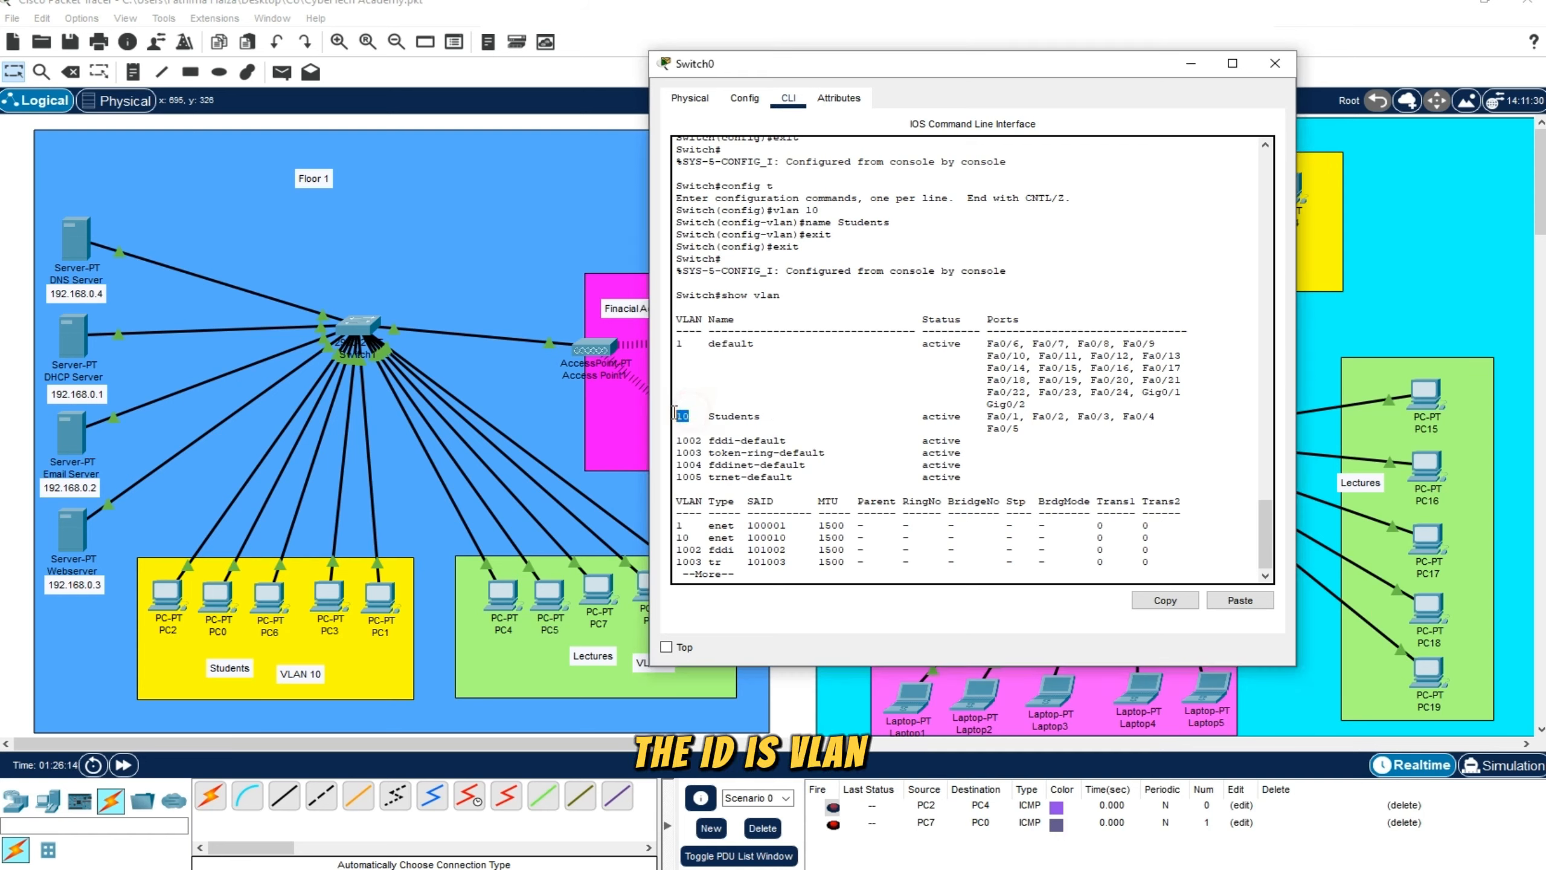
left_click_drag(708, 416, 763, 413)
left_click(769, 415)
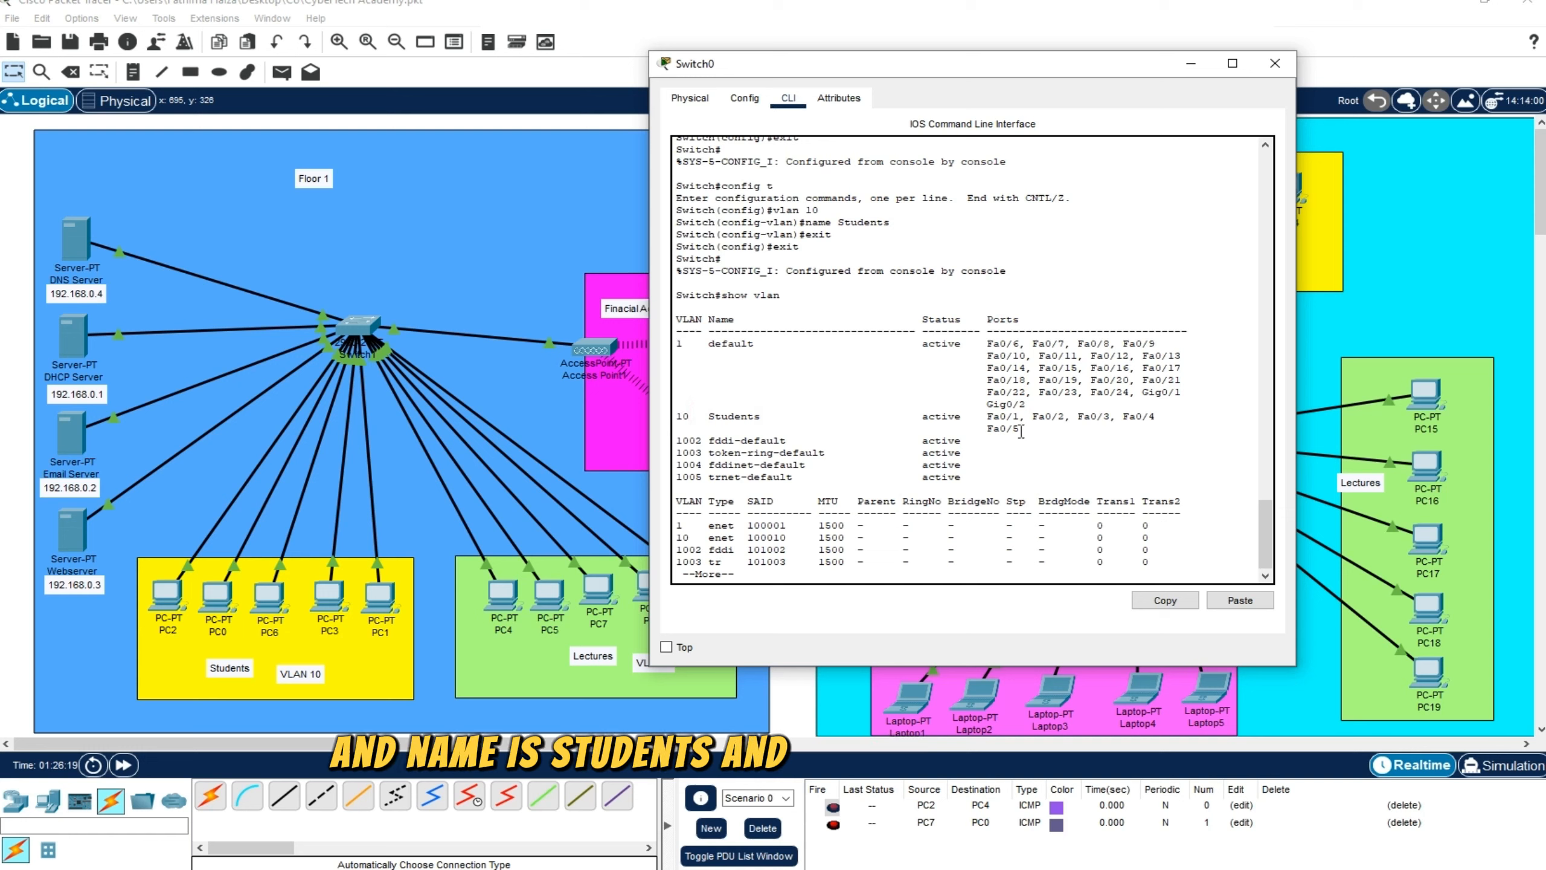
left_click_drag(982, 416, 1021, 428)
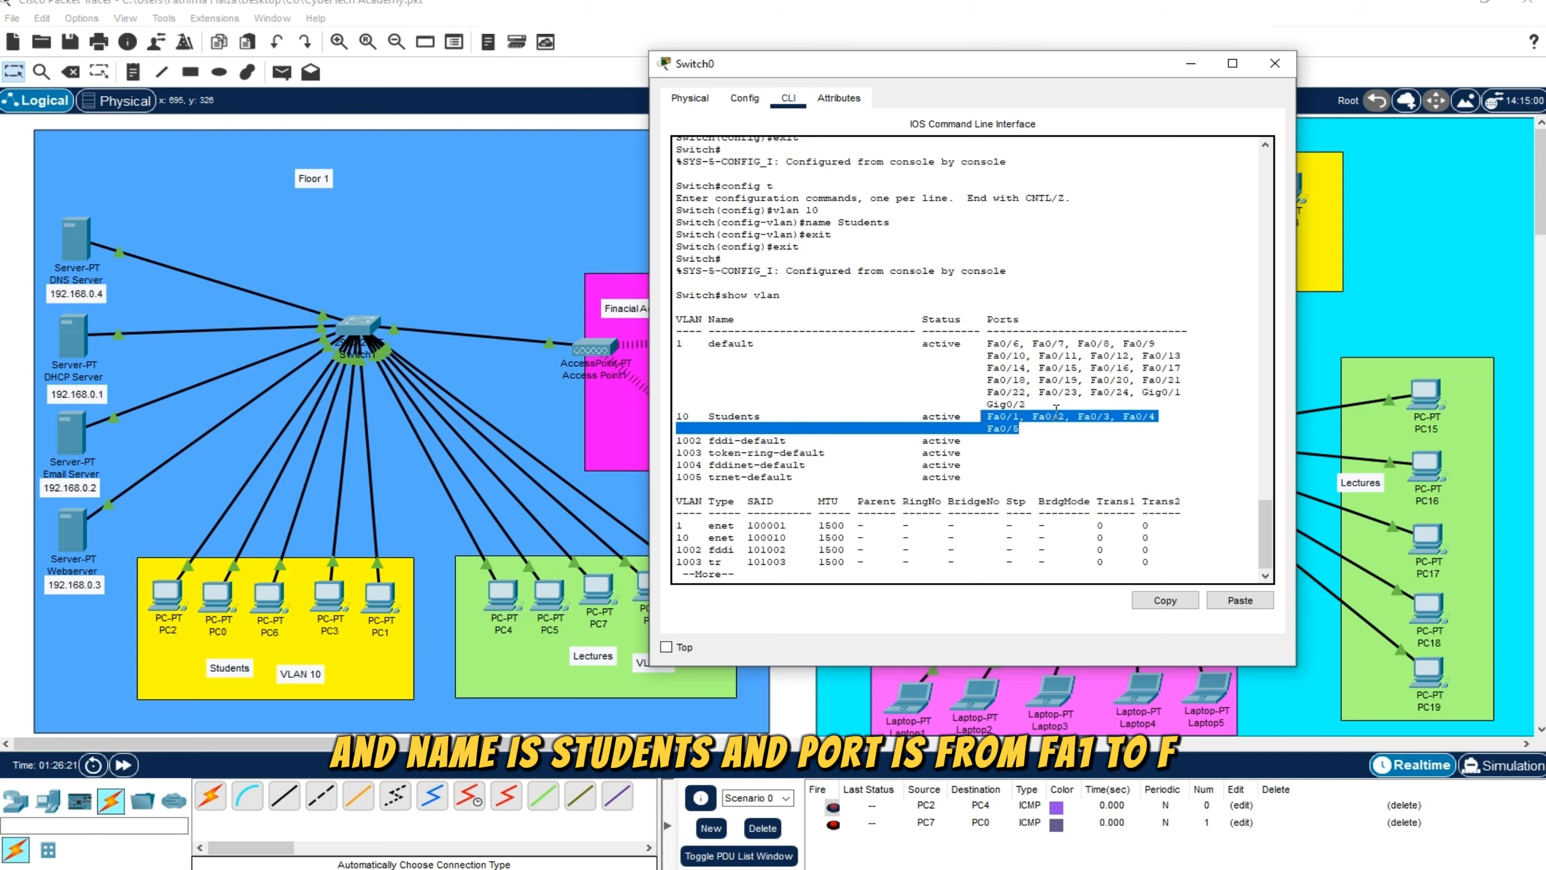
left_click(1024, 434)
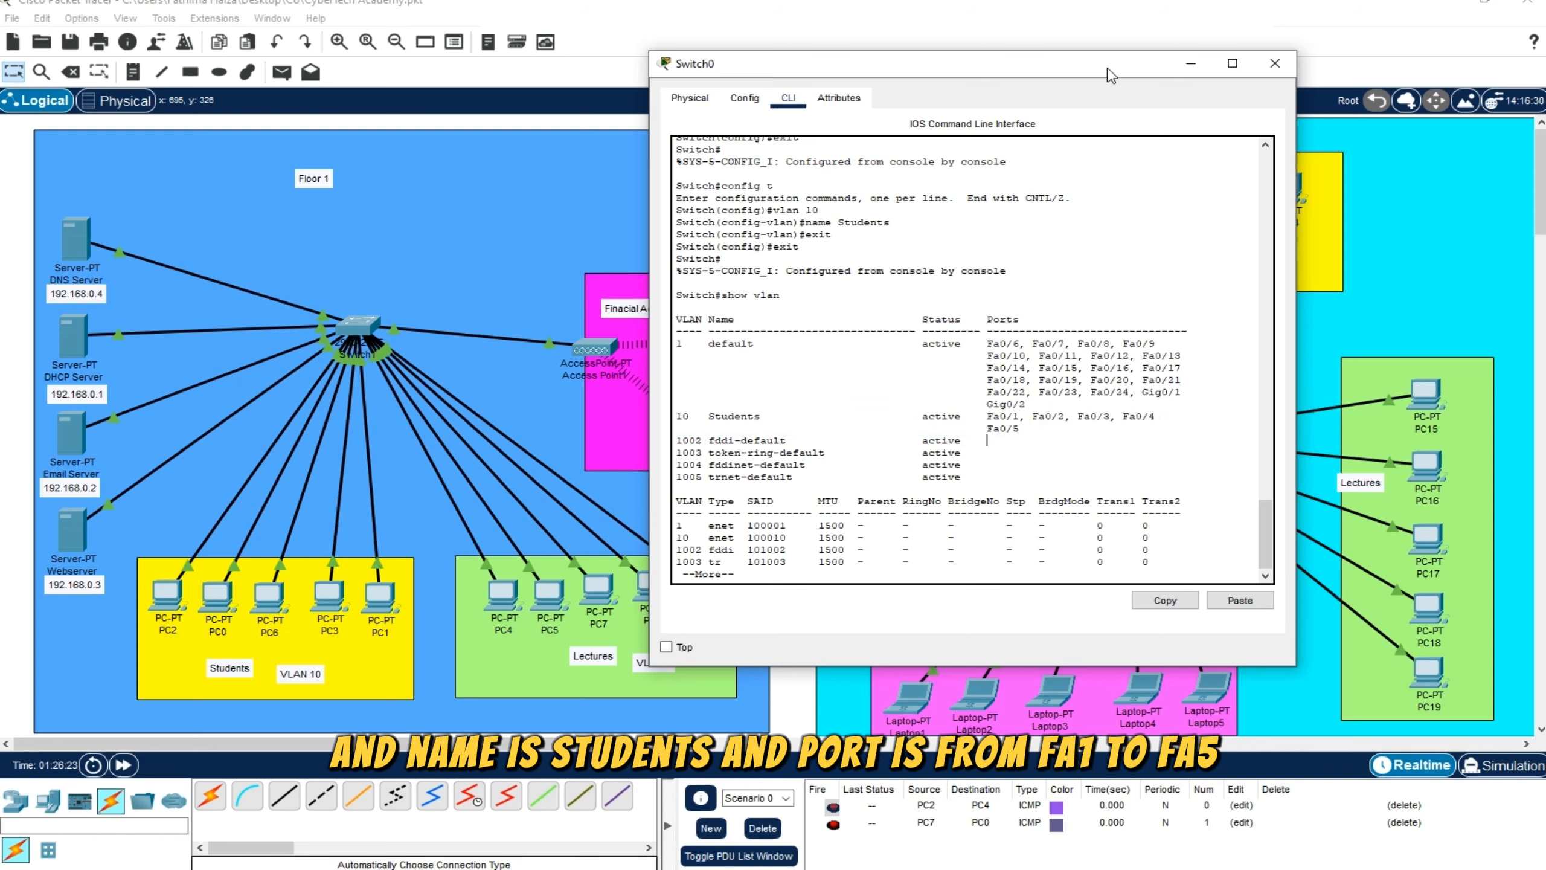
In global configuration mode, create VLAN 20 on Switch0 for the Financial Activity group
left_click_drag(1104, 75, 634, 85)
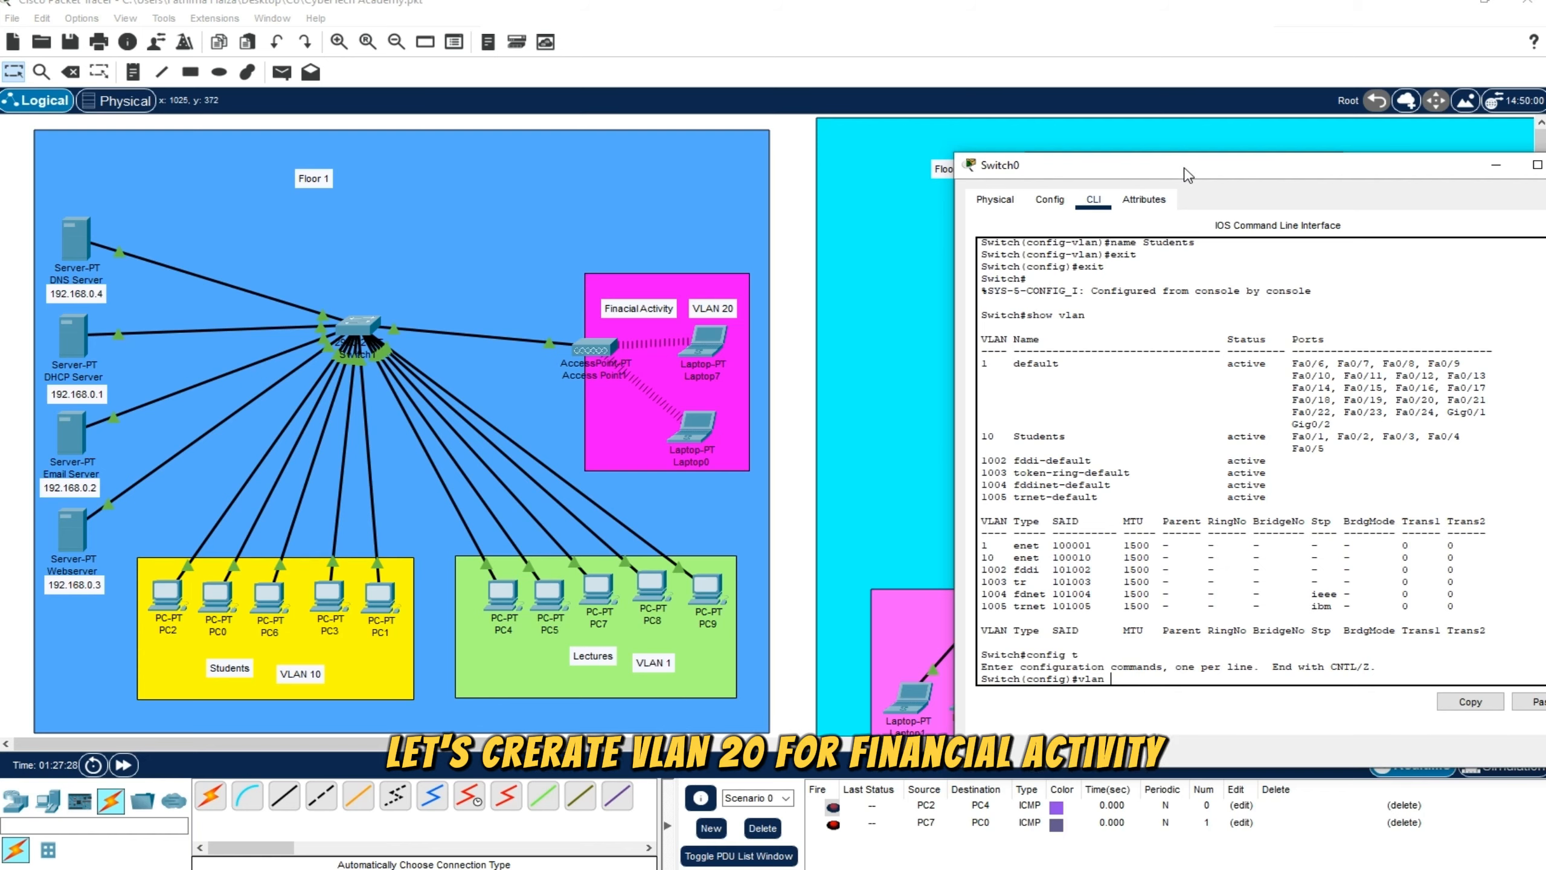
left_click_drag(1145, 165, 229, 156)
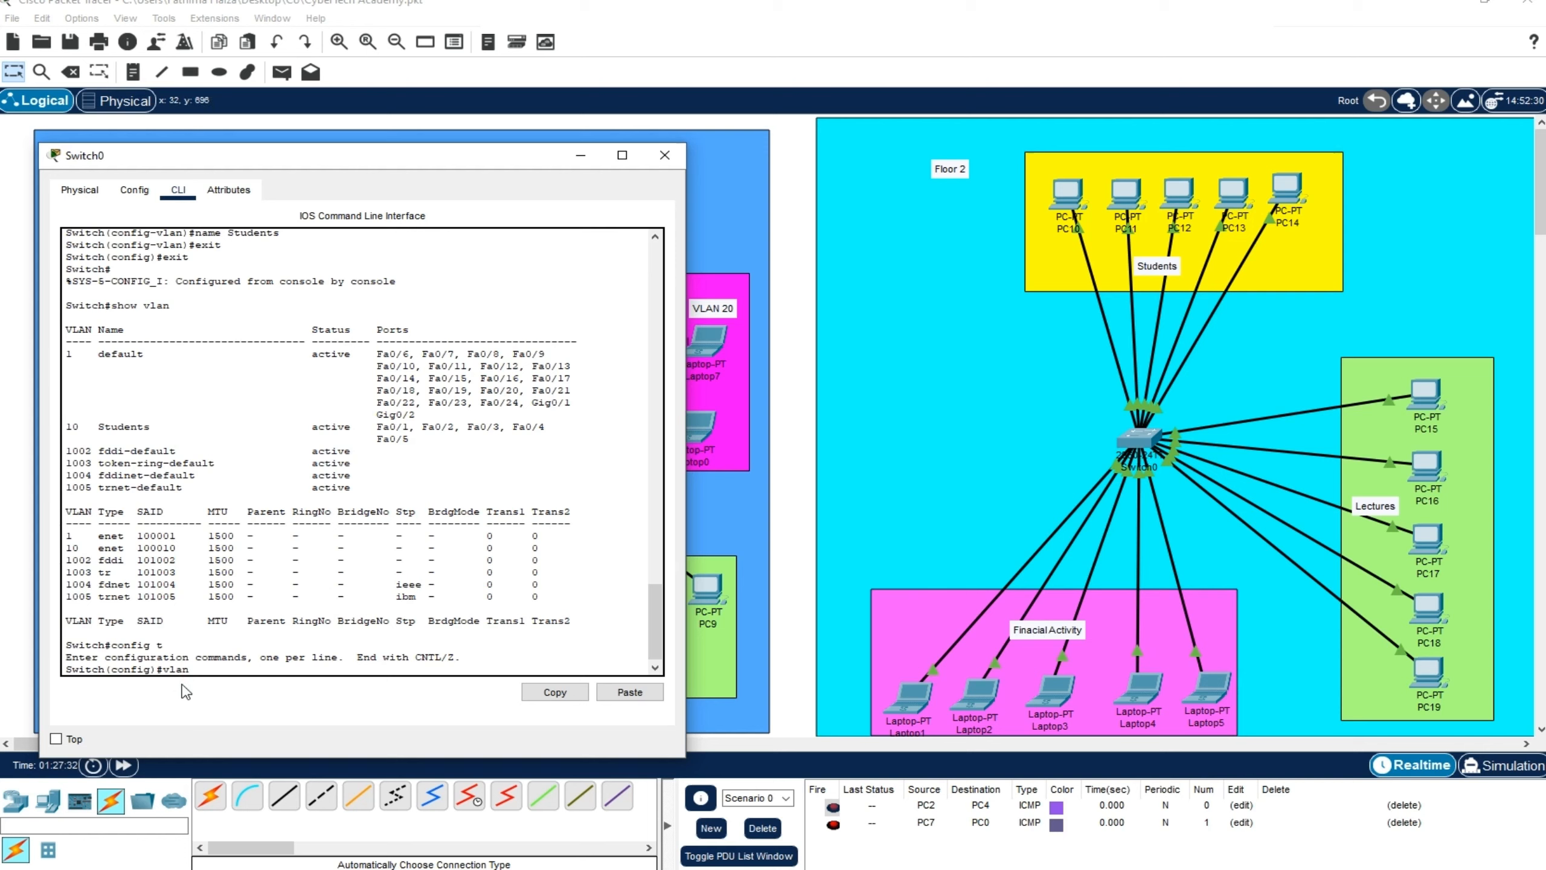
key("Return")
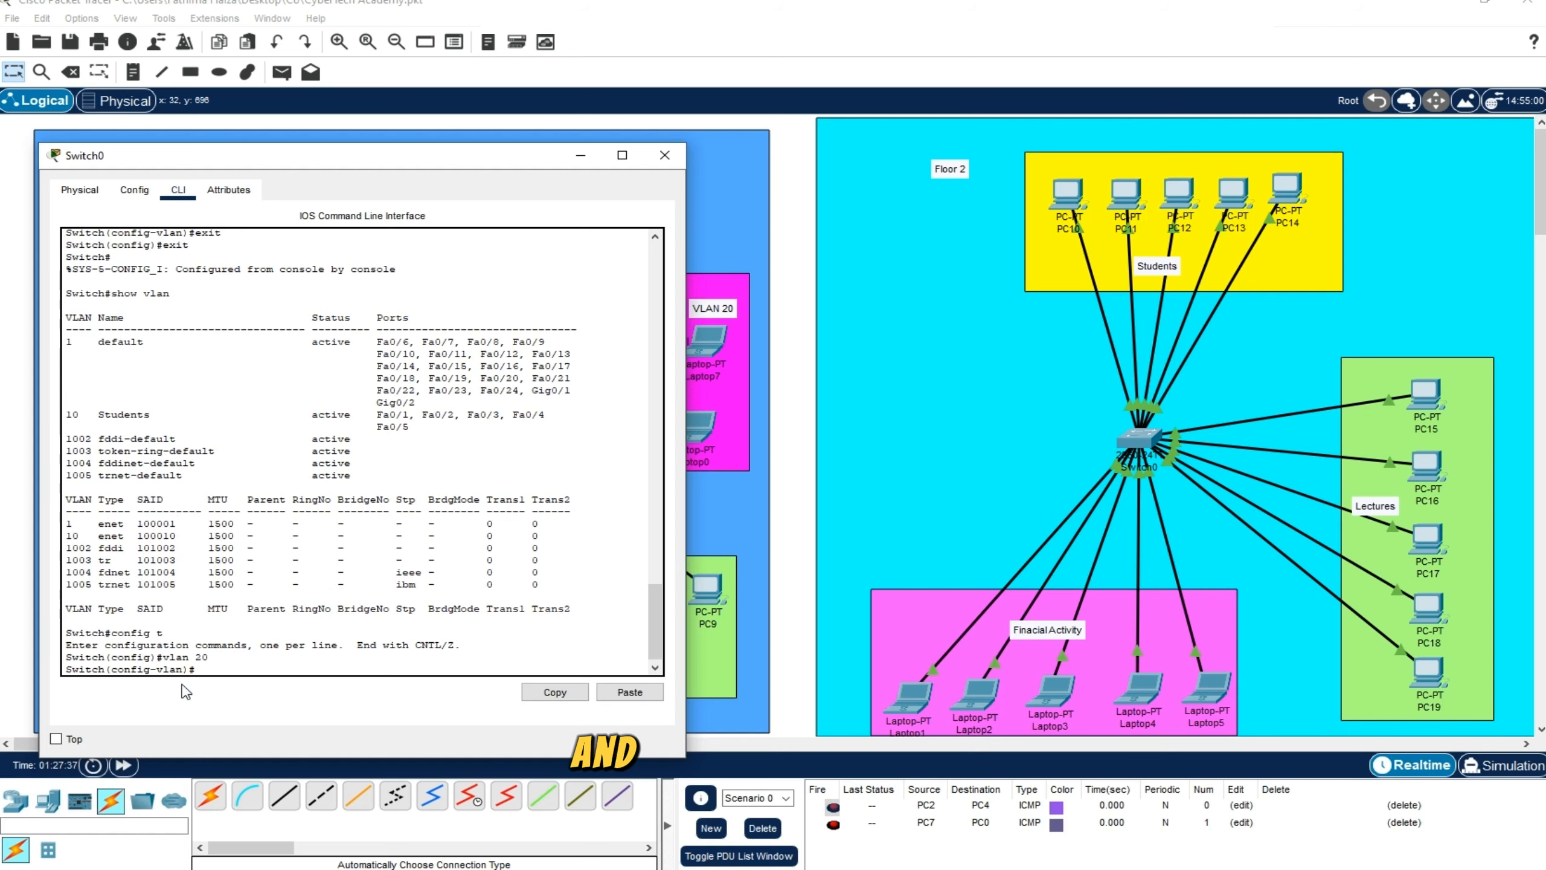
Check the Switch0 ports linked to the Floor 2 Financial Activity laptops and select the interface range fa 0/11-15
left_click(800, 572)
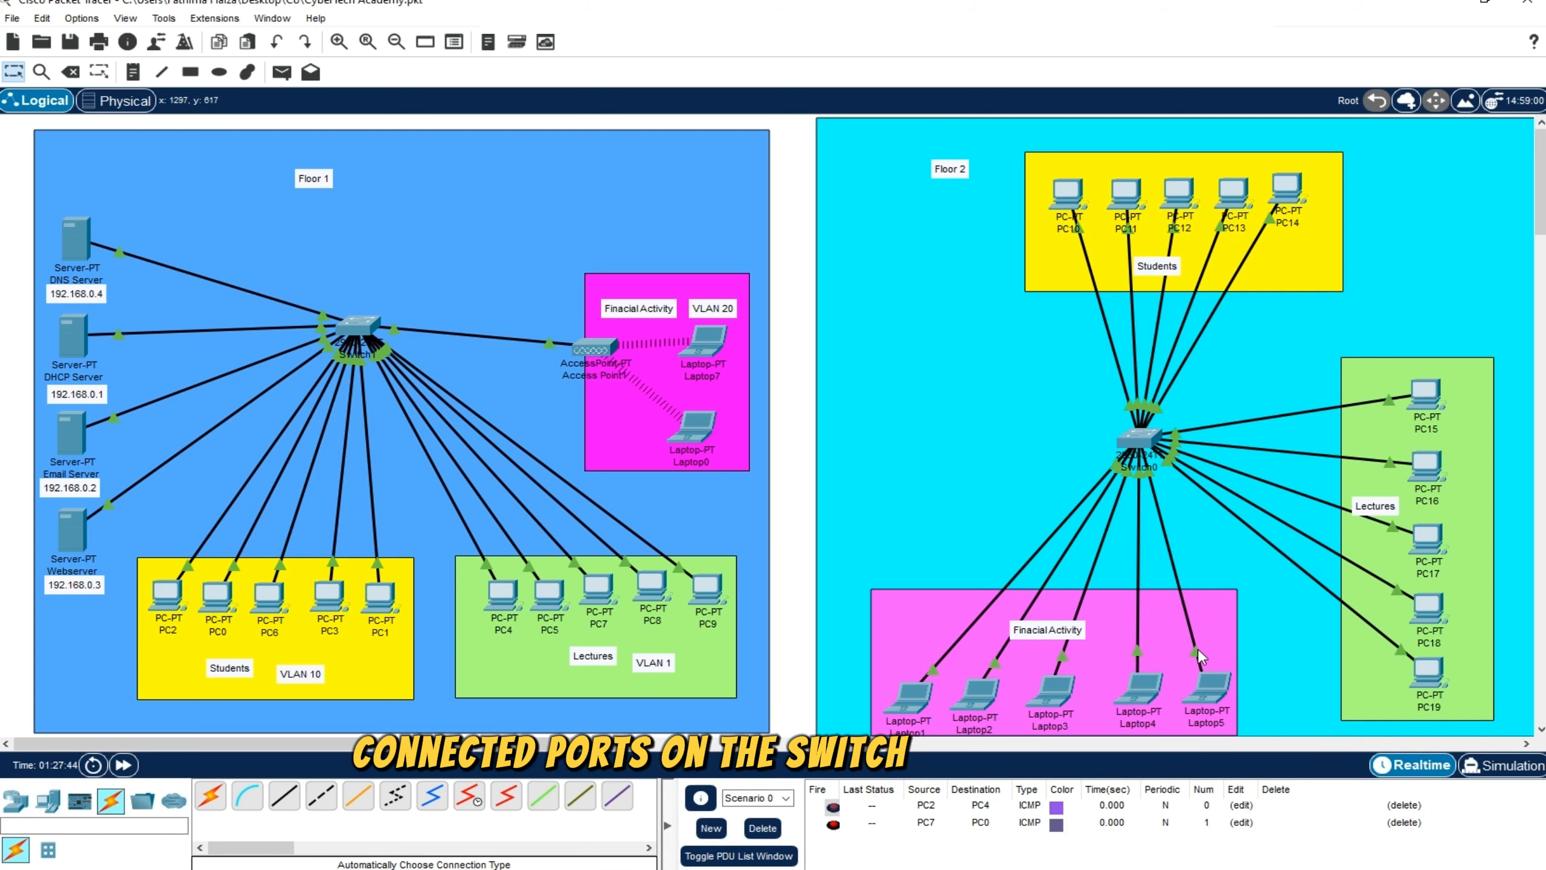
mouse_move(1155, 478)
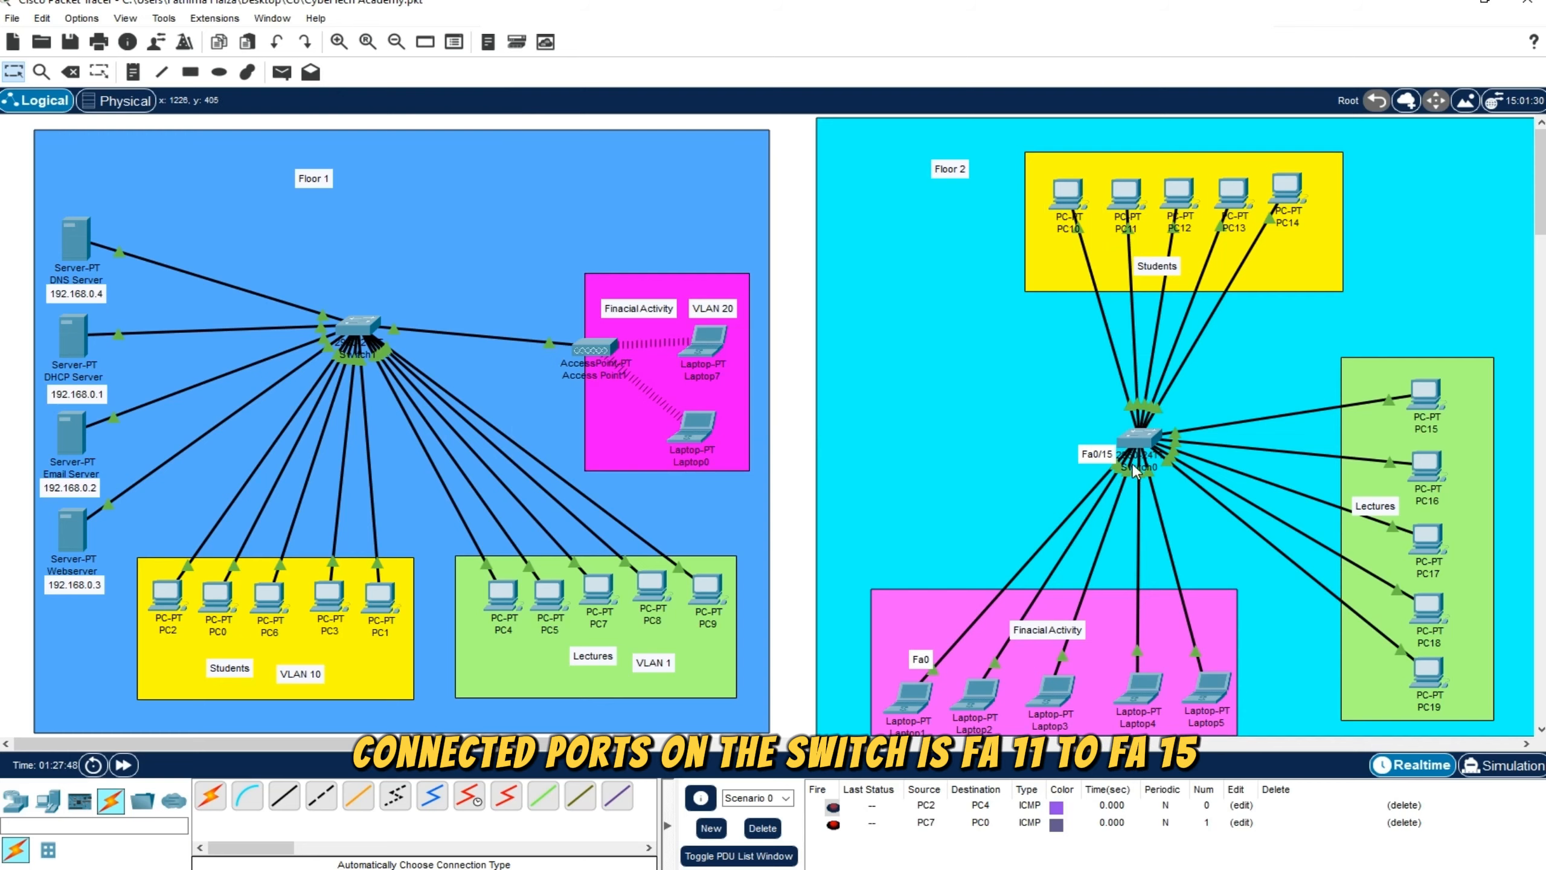
mouse_move(627, 868)
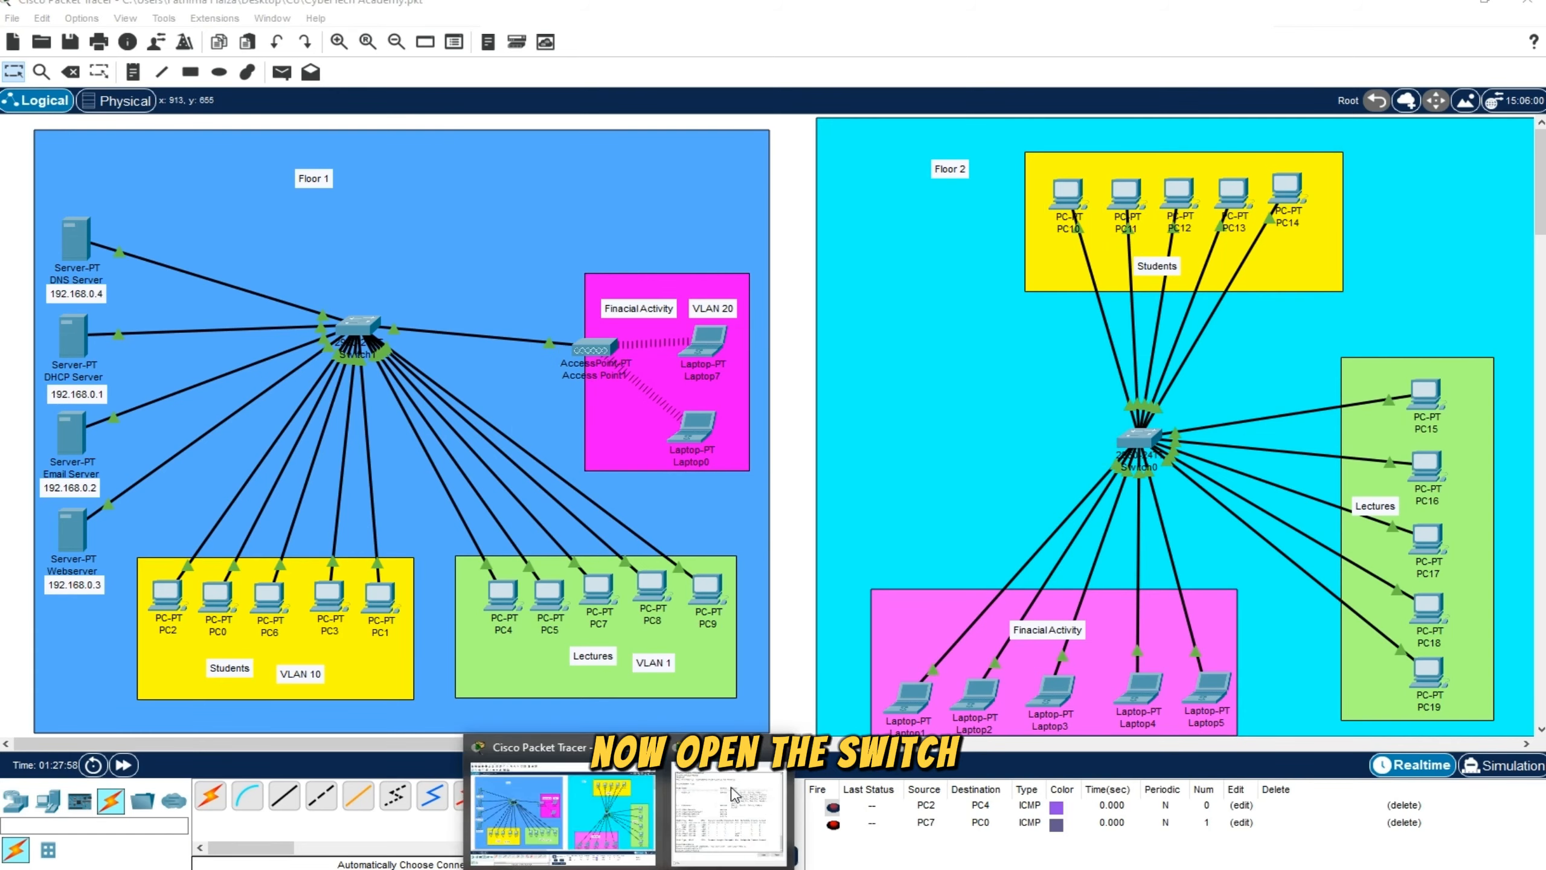
left_click(732, 795)
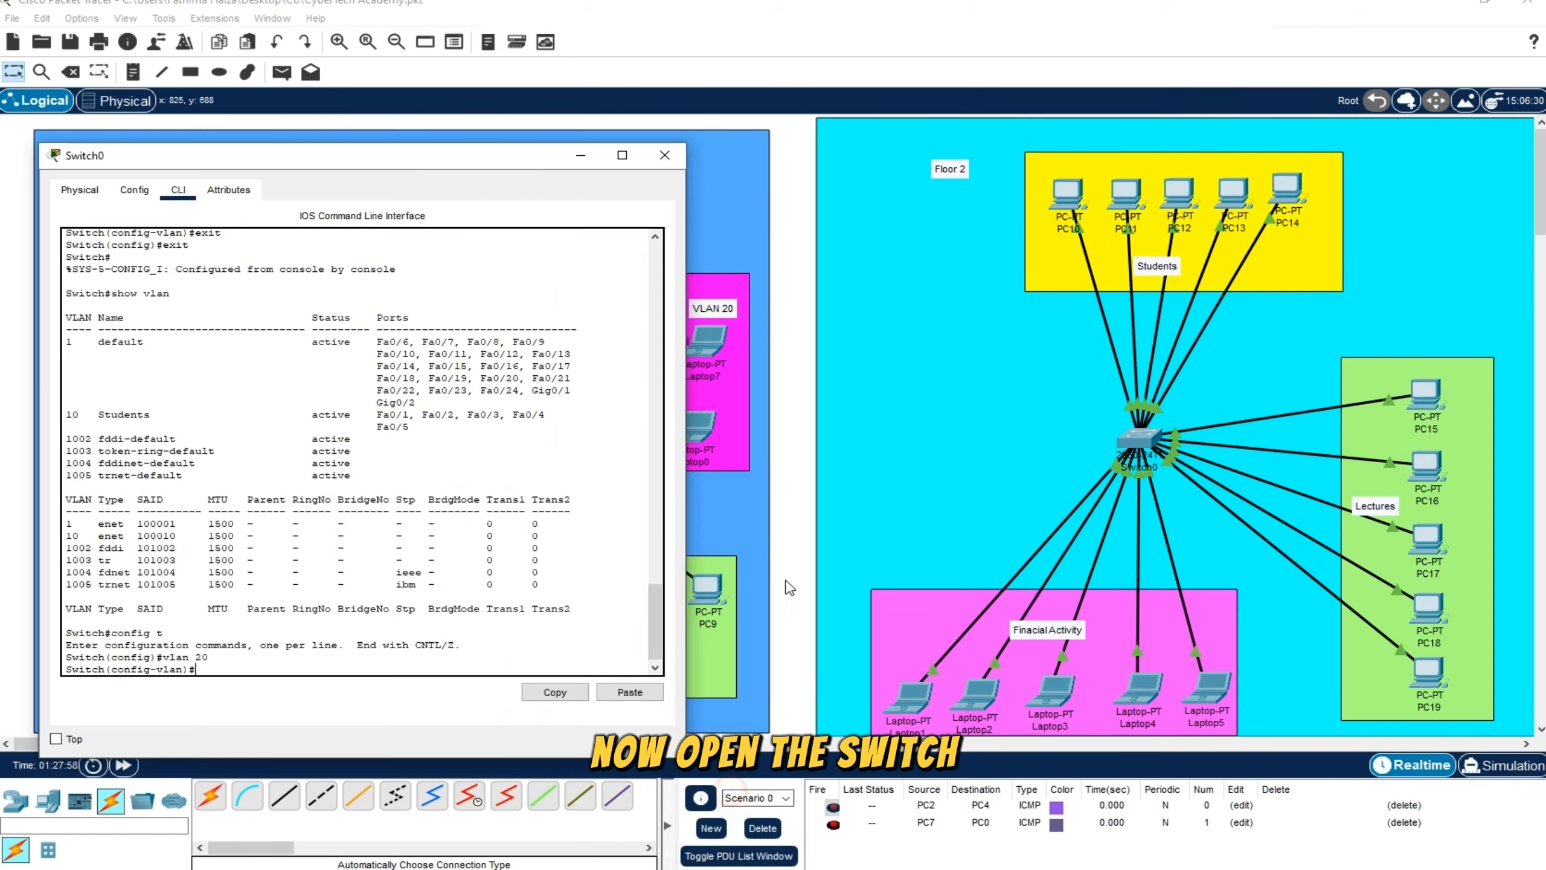
left_click_drag(414, 157, 944, 18)
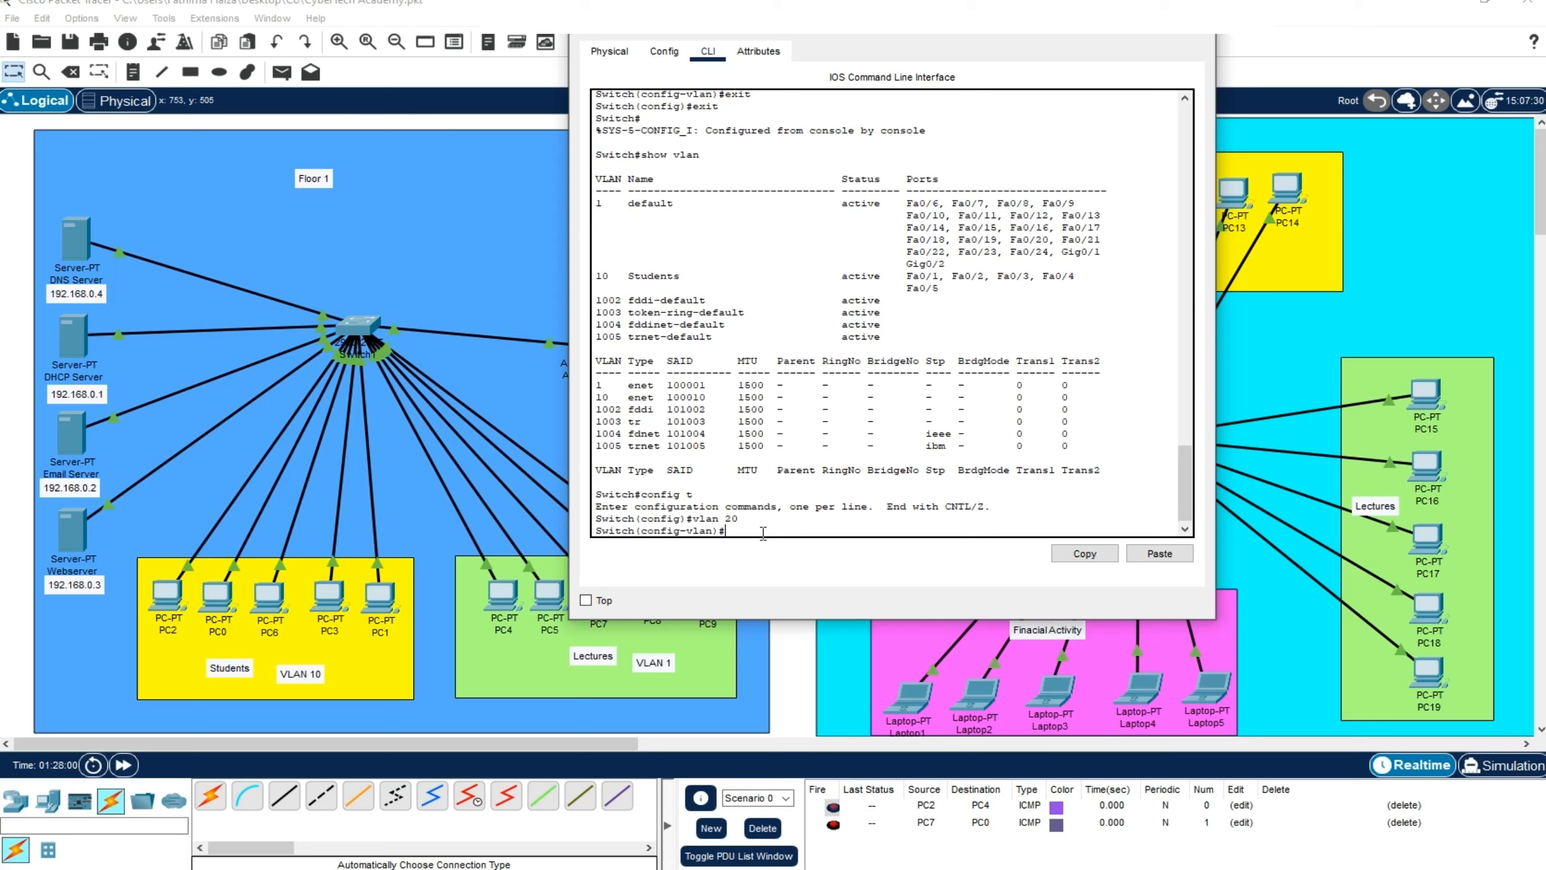
type("int range")
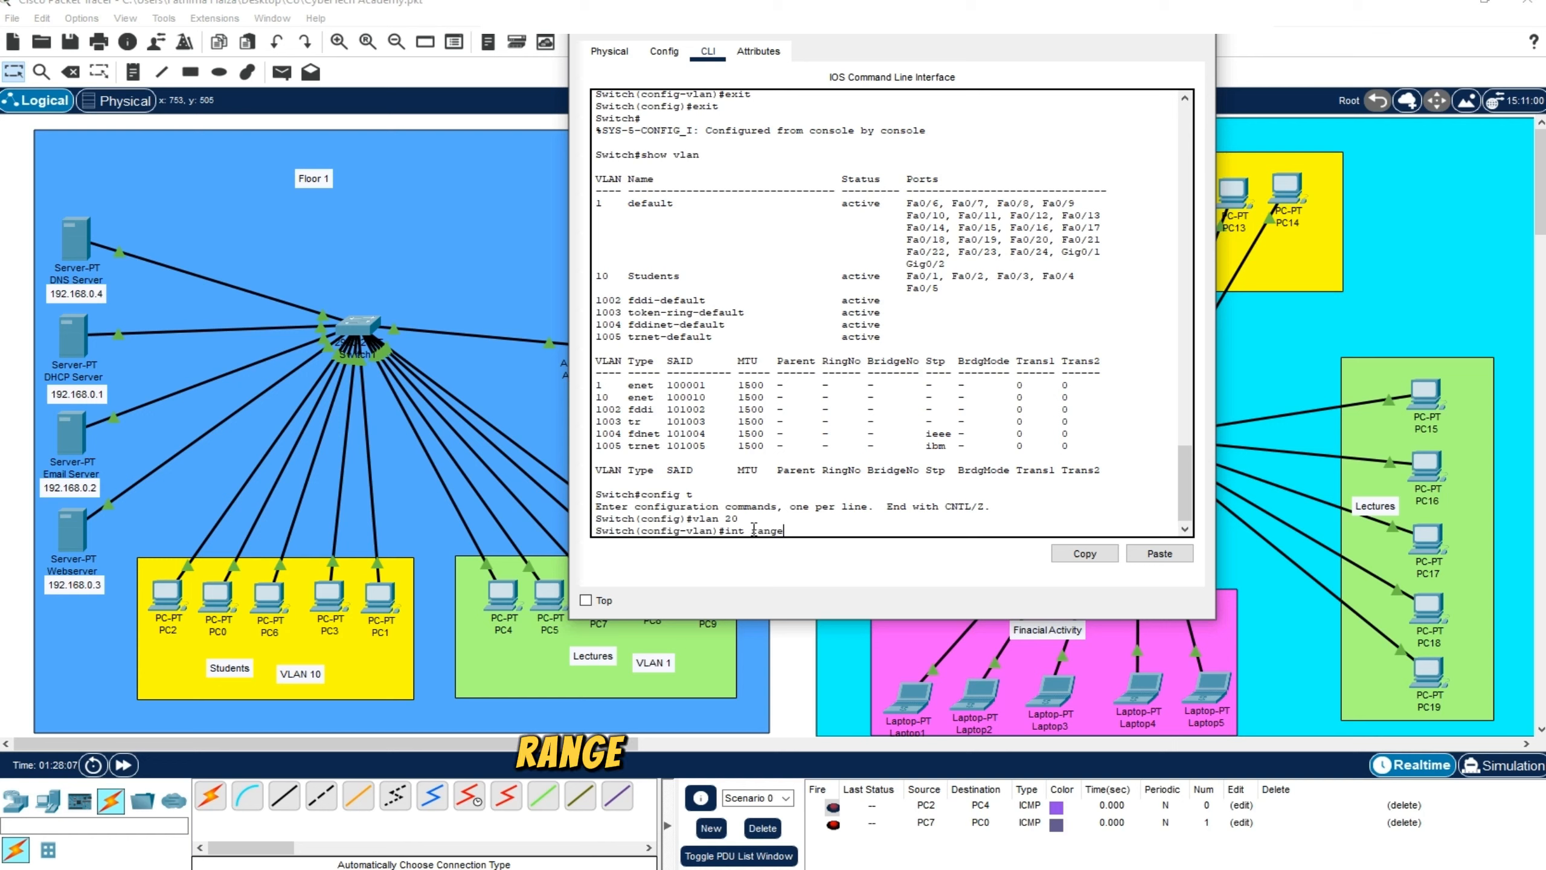
type(" fa 0")
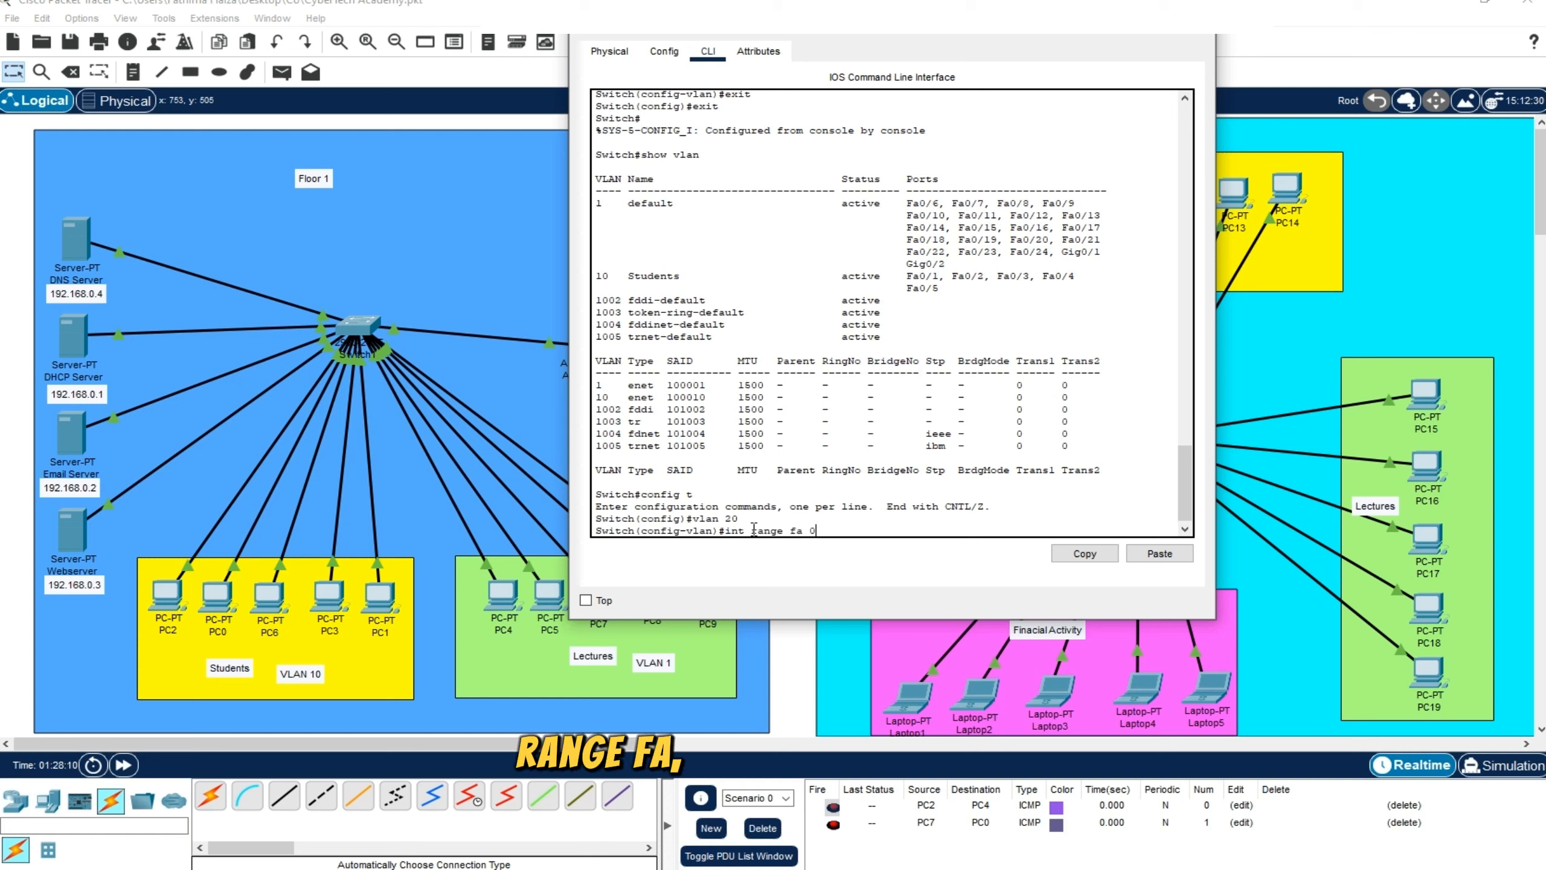
type("/11-")
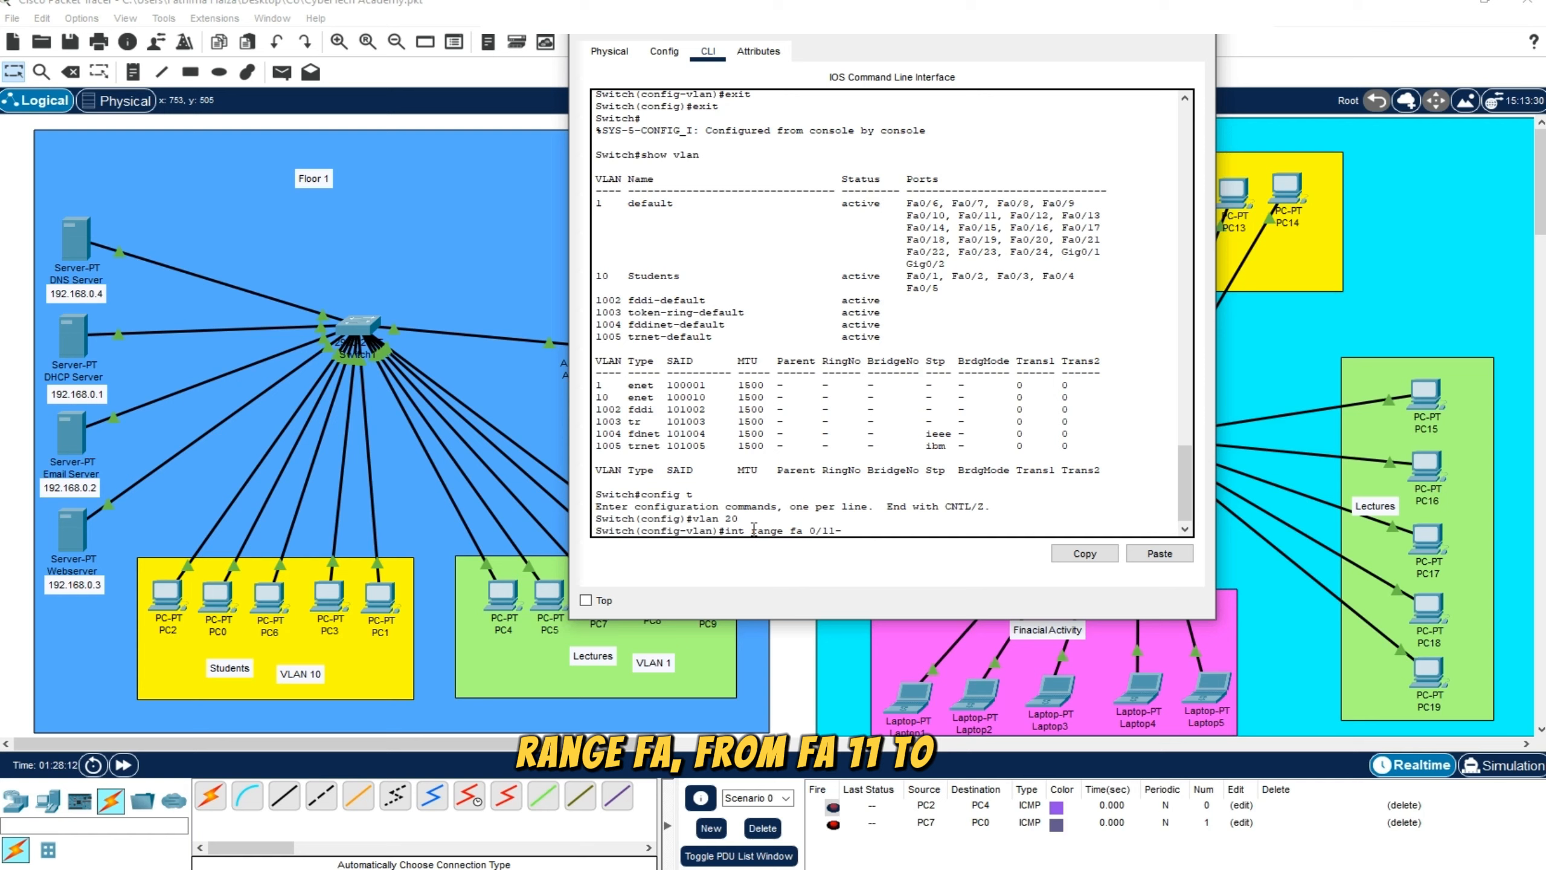
type("145")
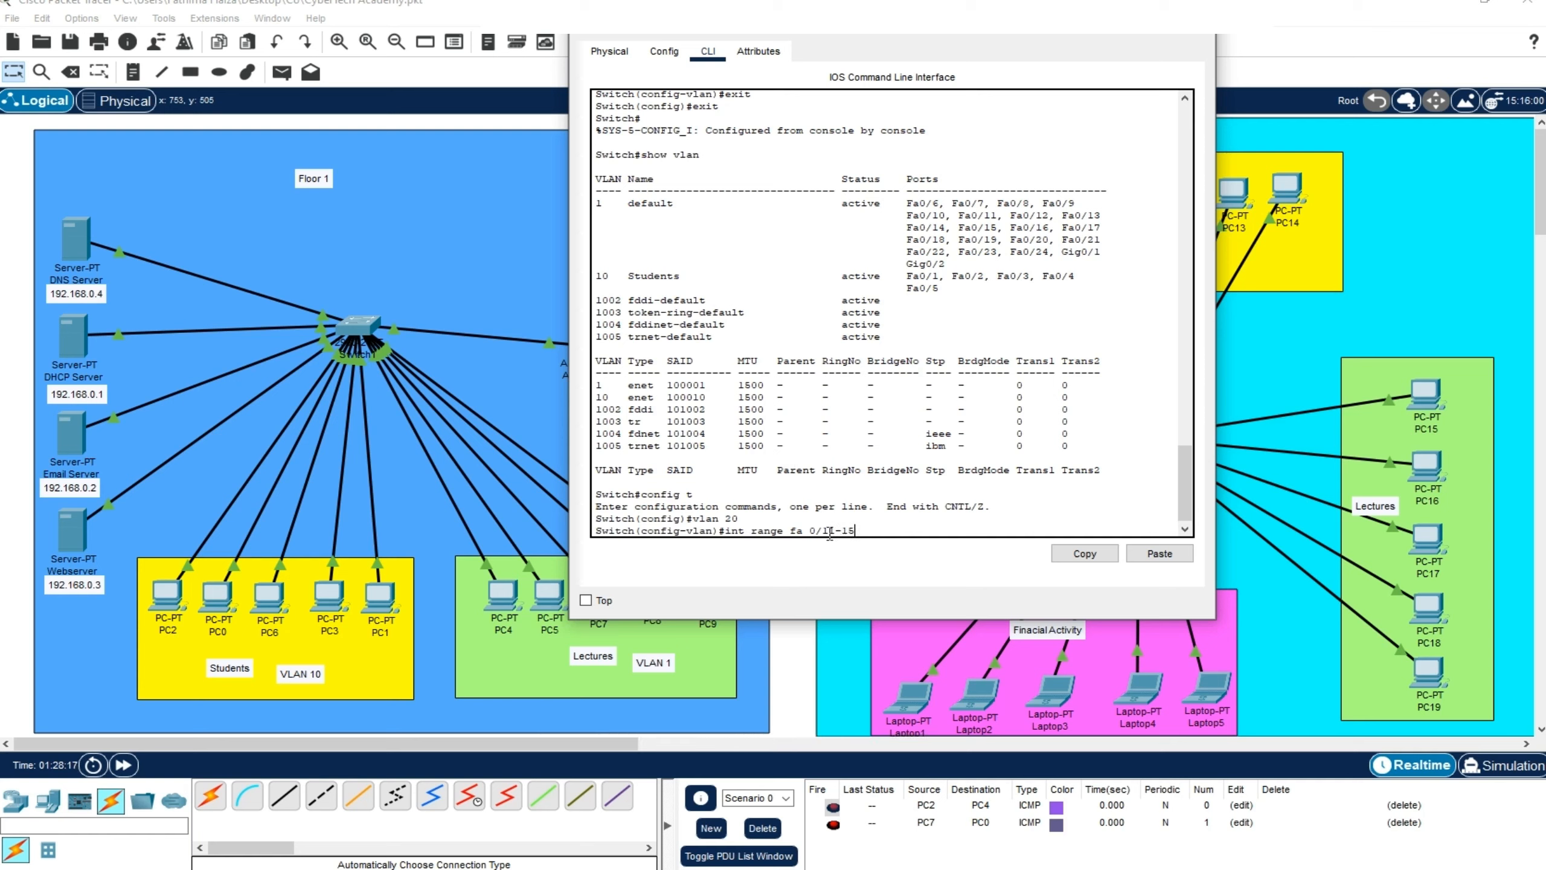
key("Return")
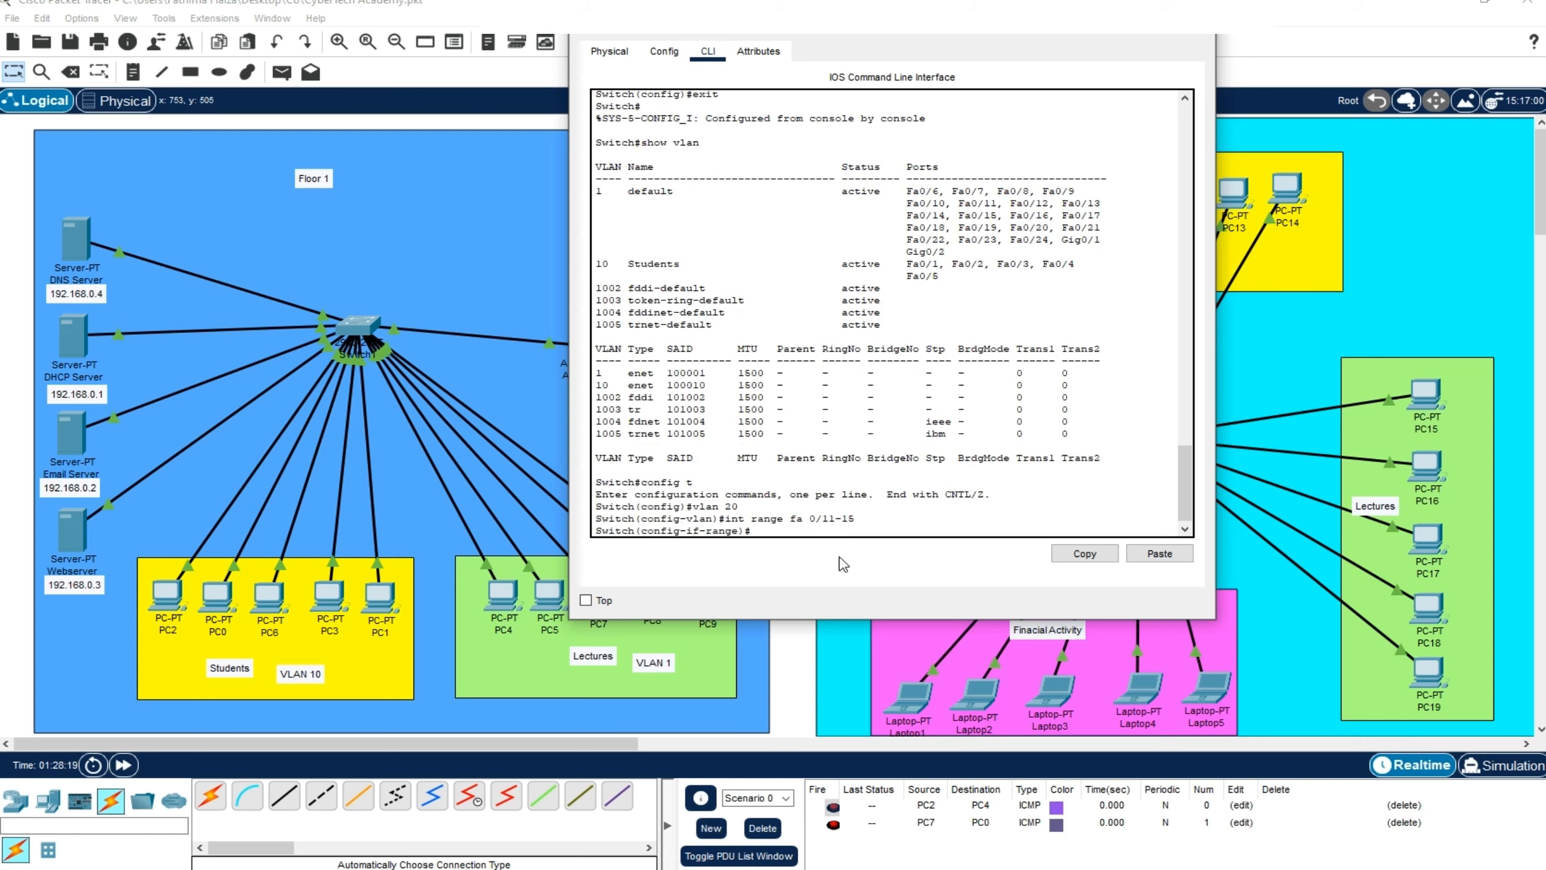
Set the selected fa 0/11-15 port range to access mode with switchport mode access
type("switchport ")
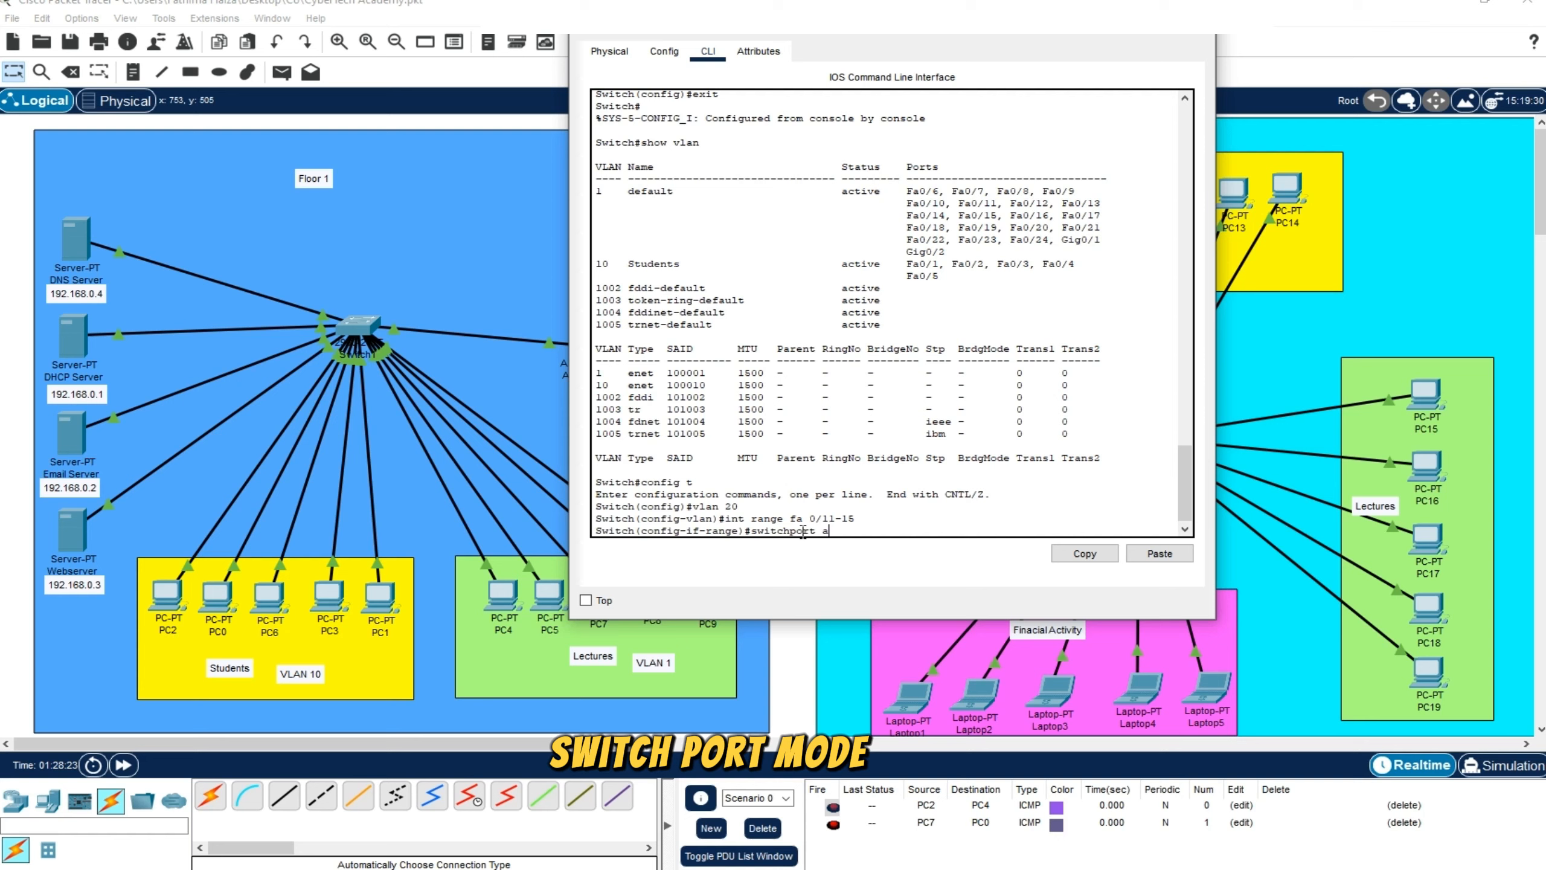
type("mode access")
key("Return")
Assign the selected fa 0/11-15 access ports to VLAN 20 with switchport access vlan 20
type("swi")
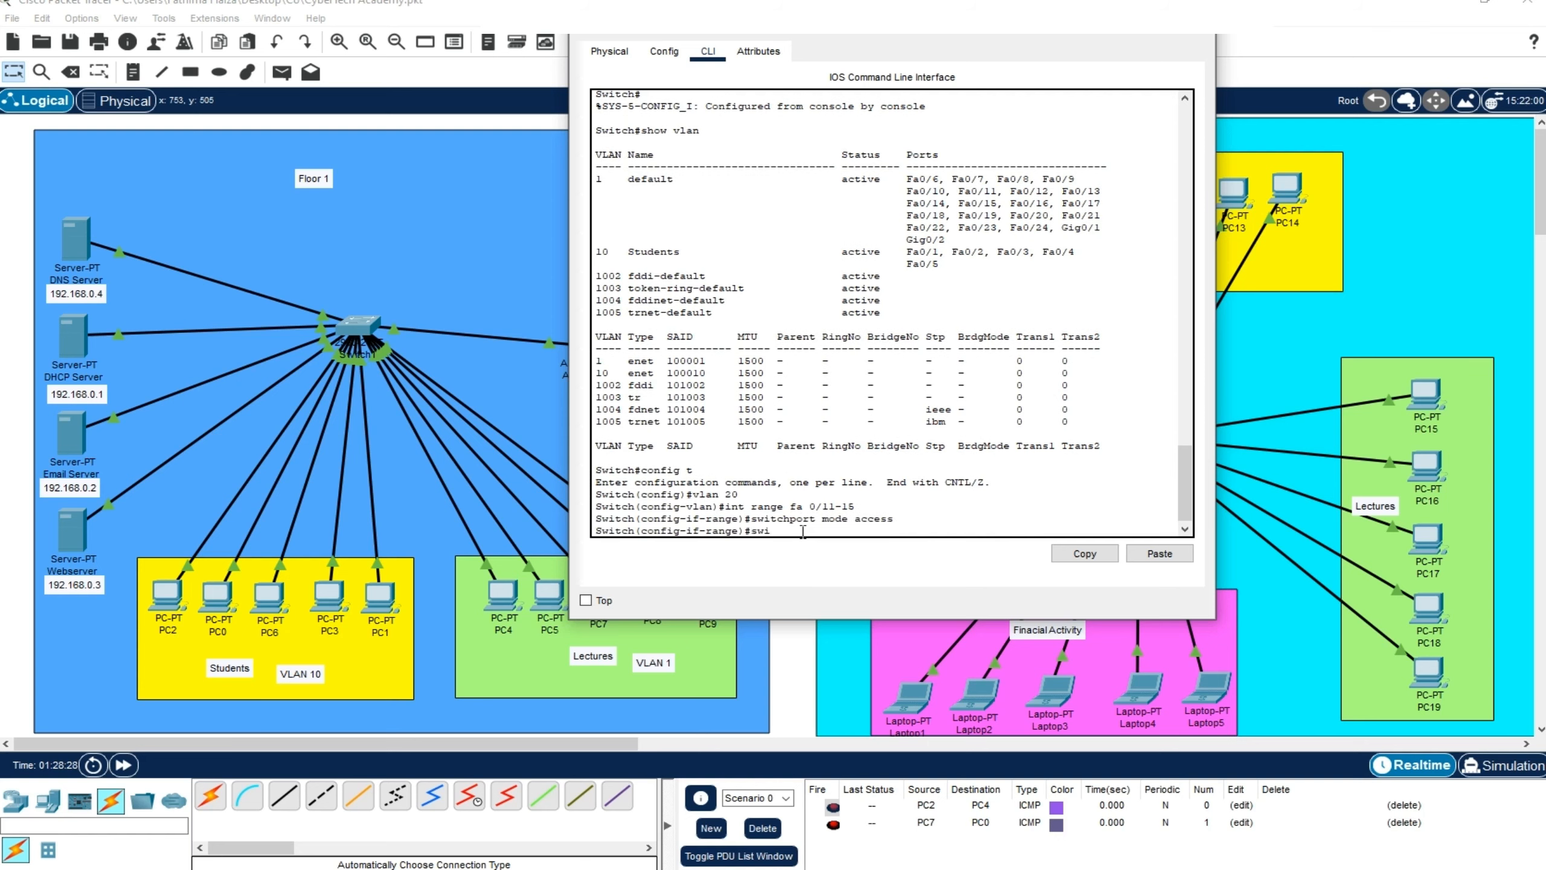
type("tchport acce")
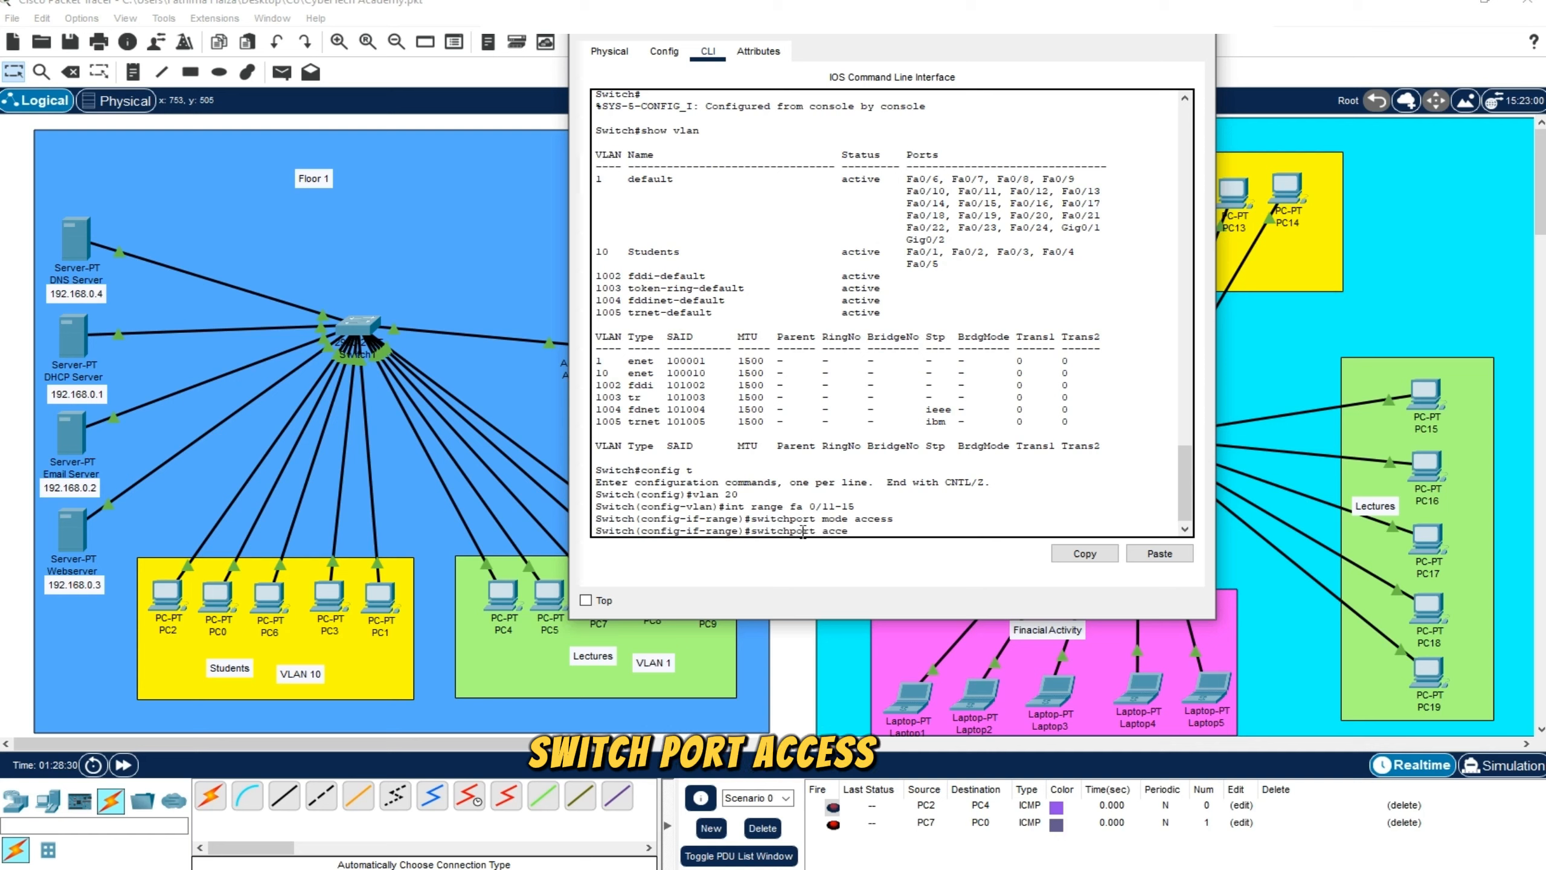
type("ss vlan ")
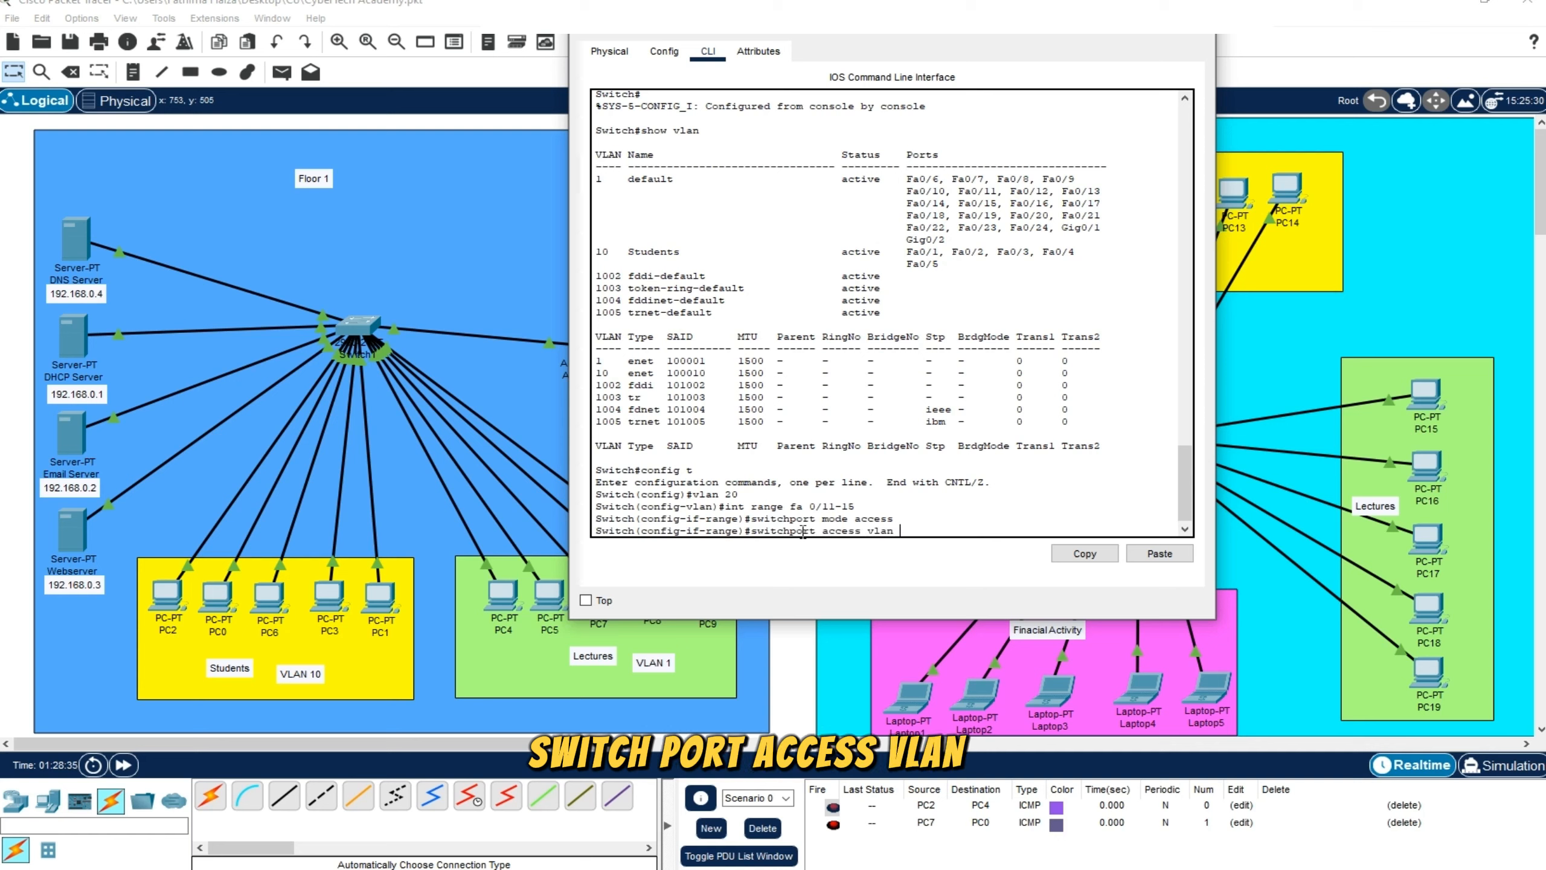
type("20")
key("Return")
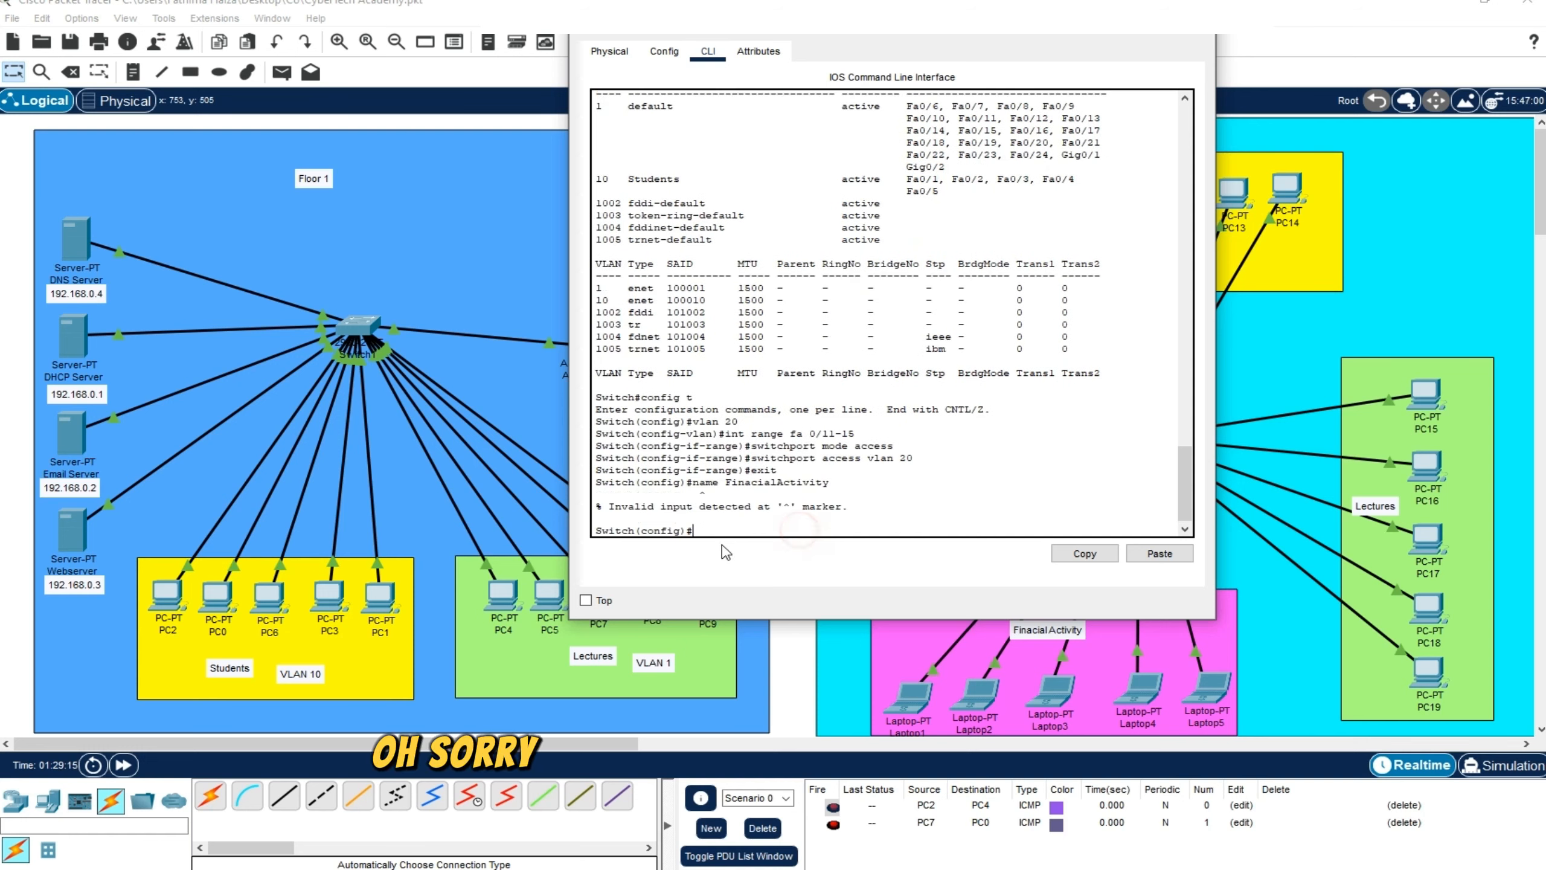
Enter the VLAN configuration mode of the Financial Activity VLAN with the command vlan 20
left_click(710, 528)
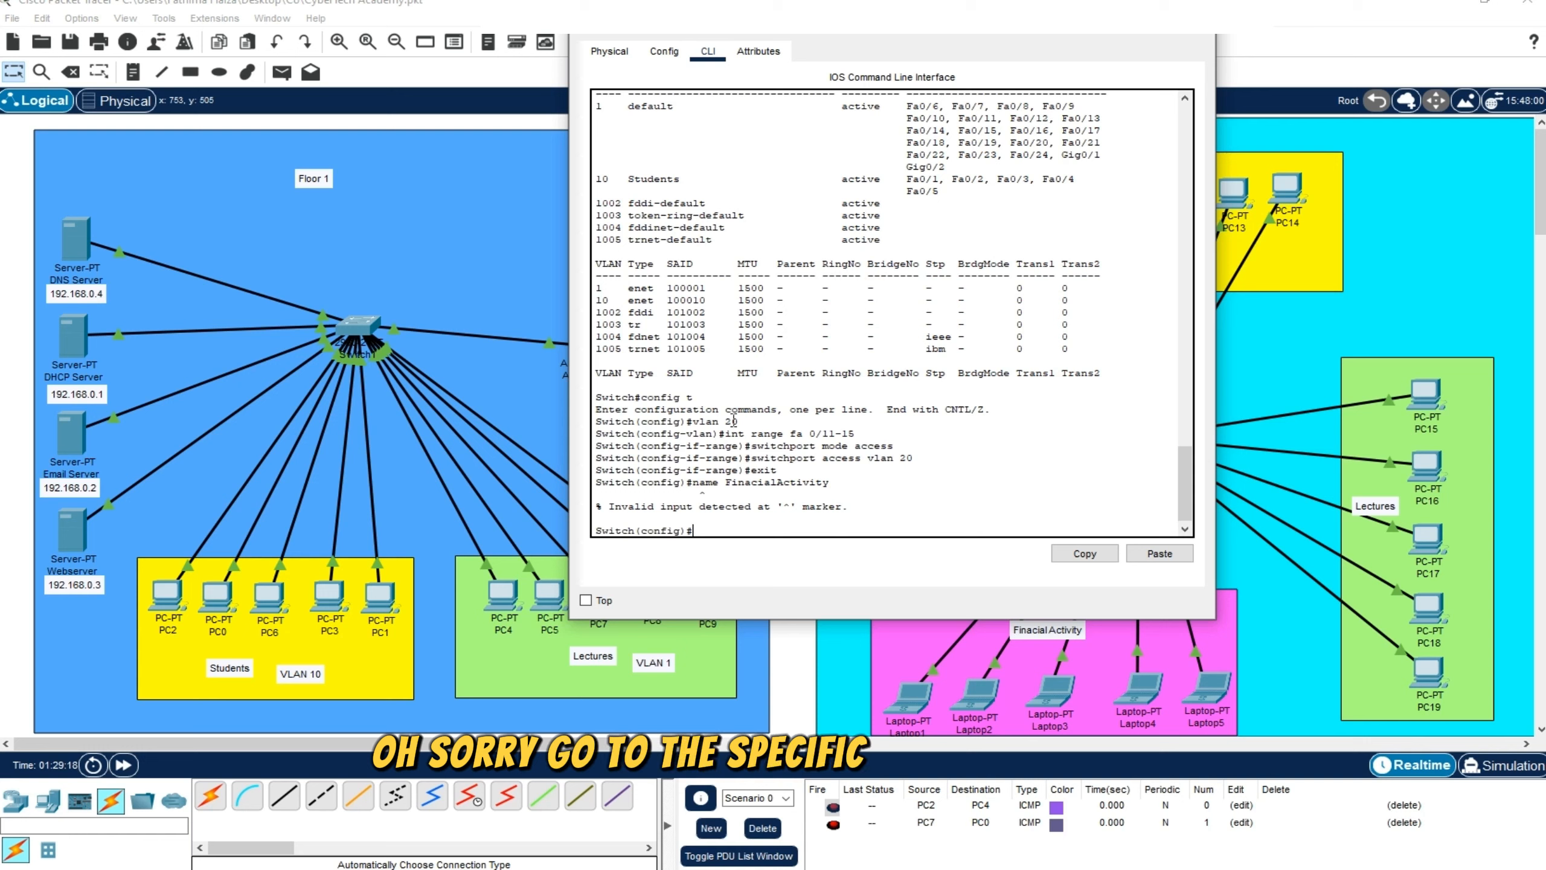
left_click_drag(739, 421, 700, 420)
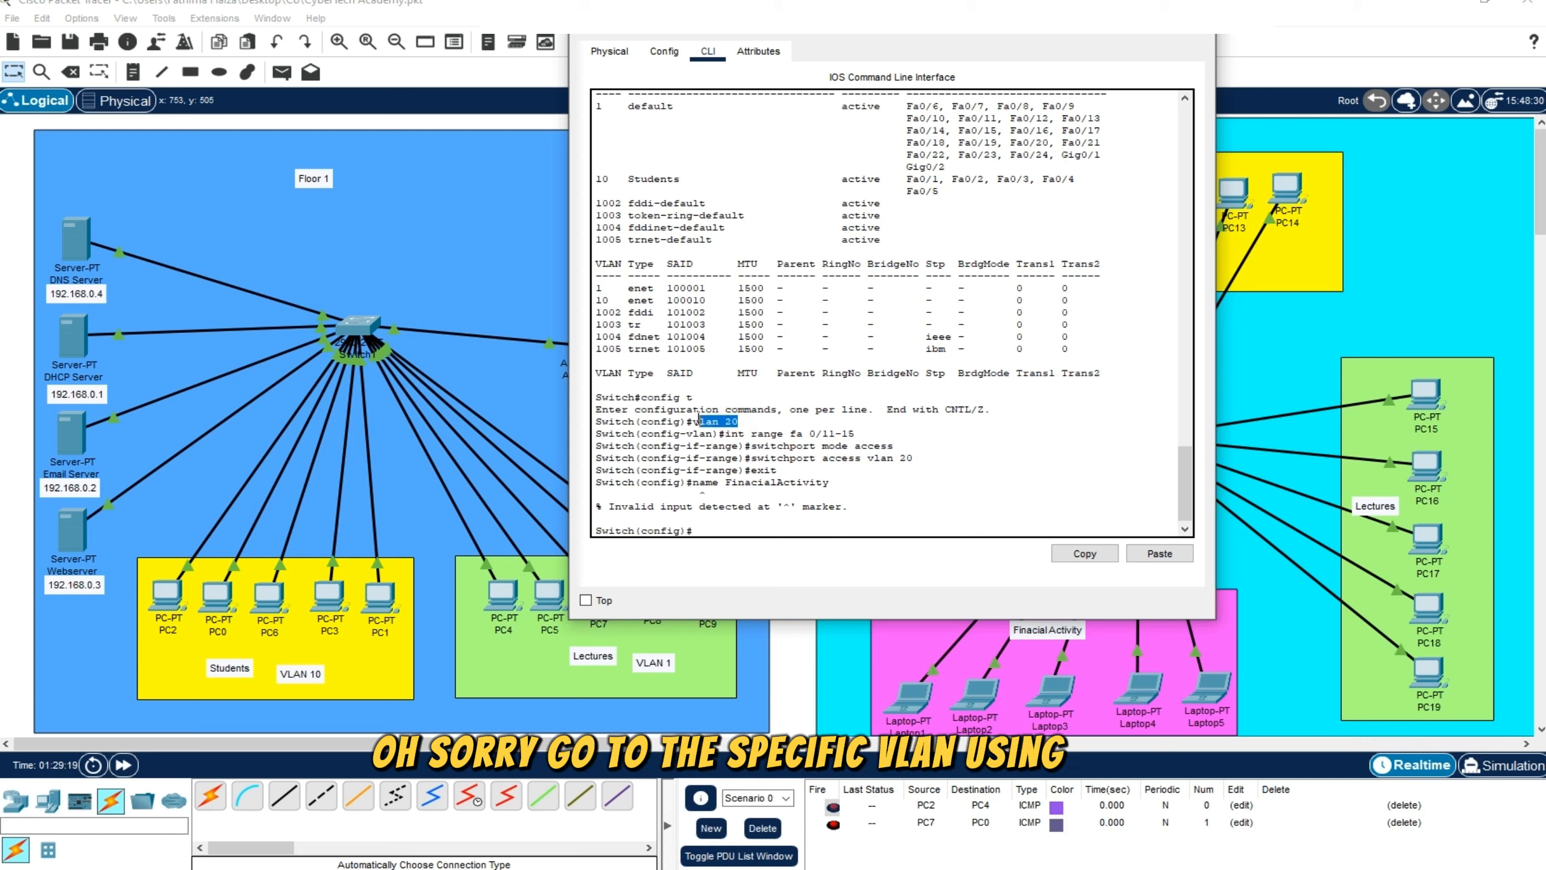
left_click(736, 528)
type("vl")
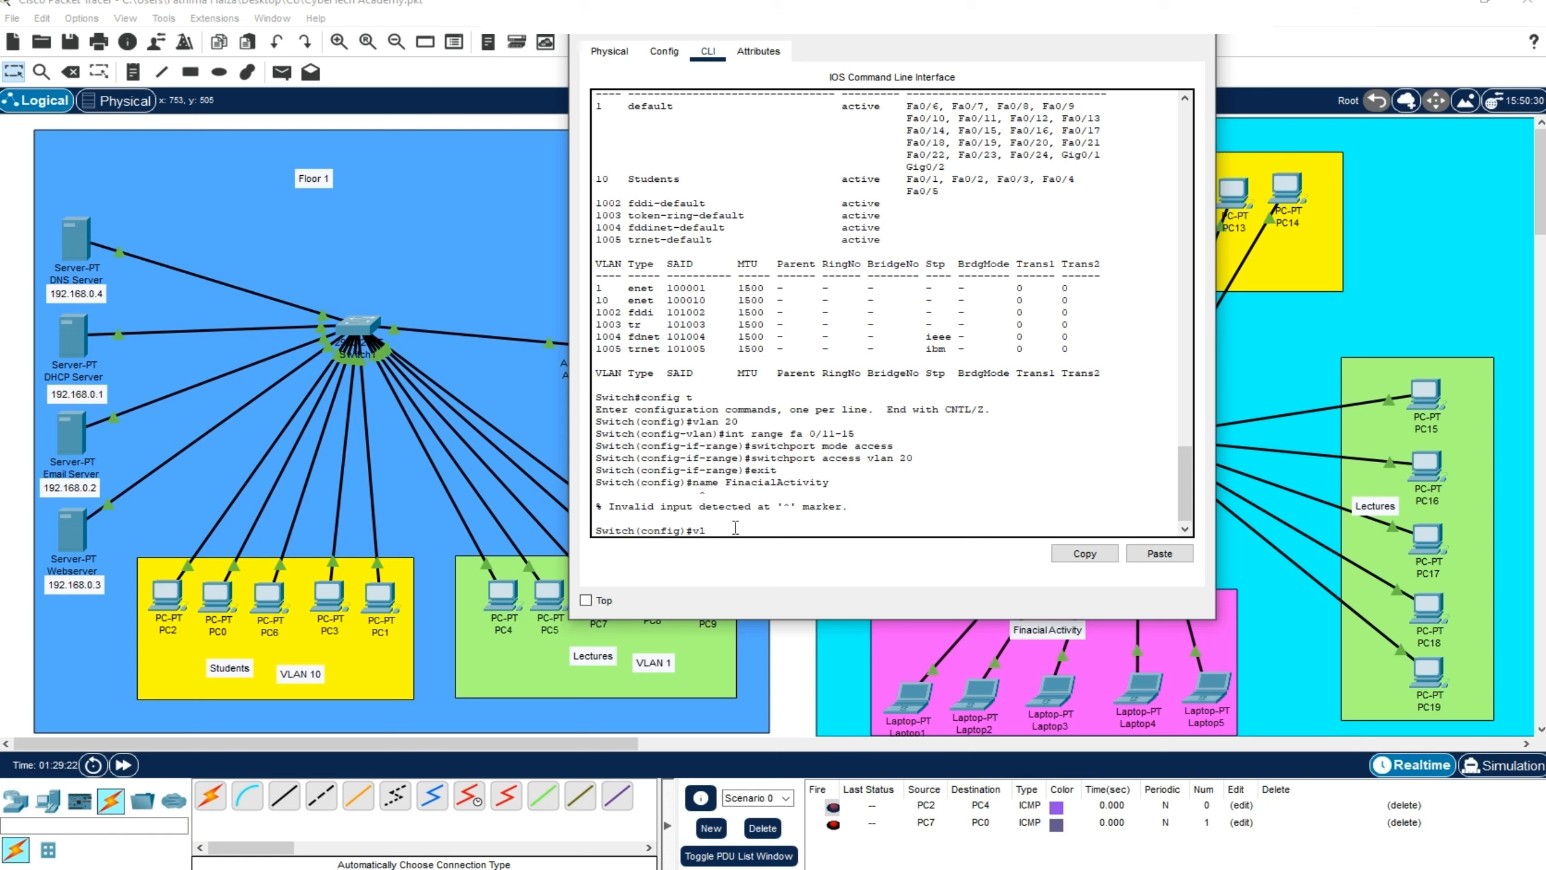
type("an 20")
key("Return")
Name VLAN 20 FinaciaLActivity, written without a space
type("nfig-vlan)#n")
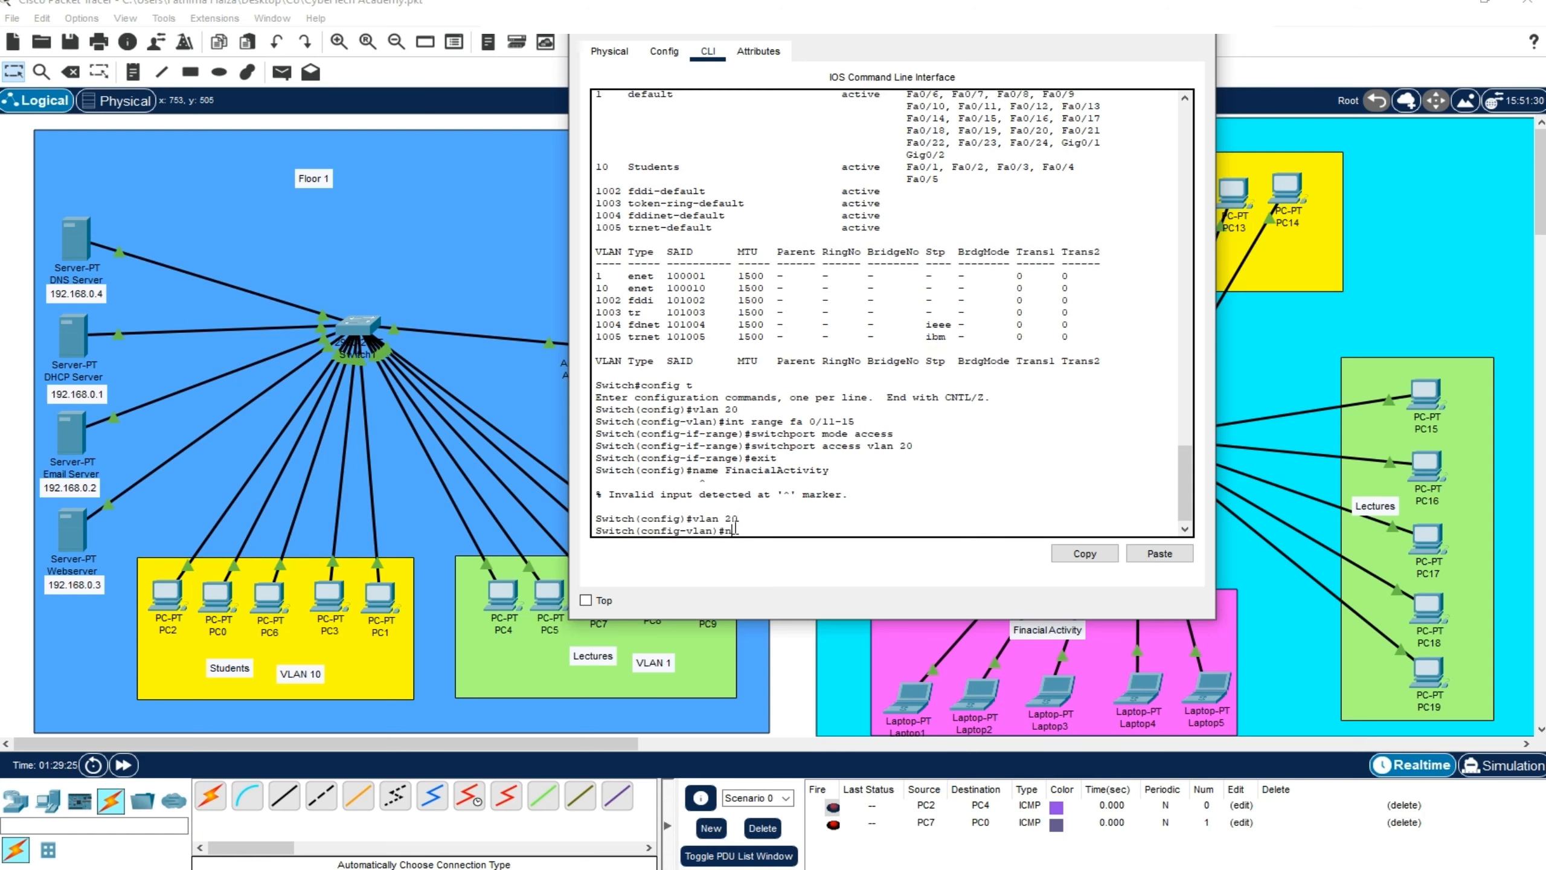
type("ame ")
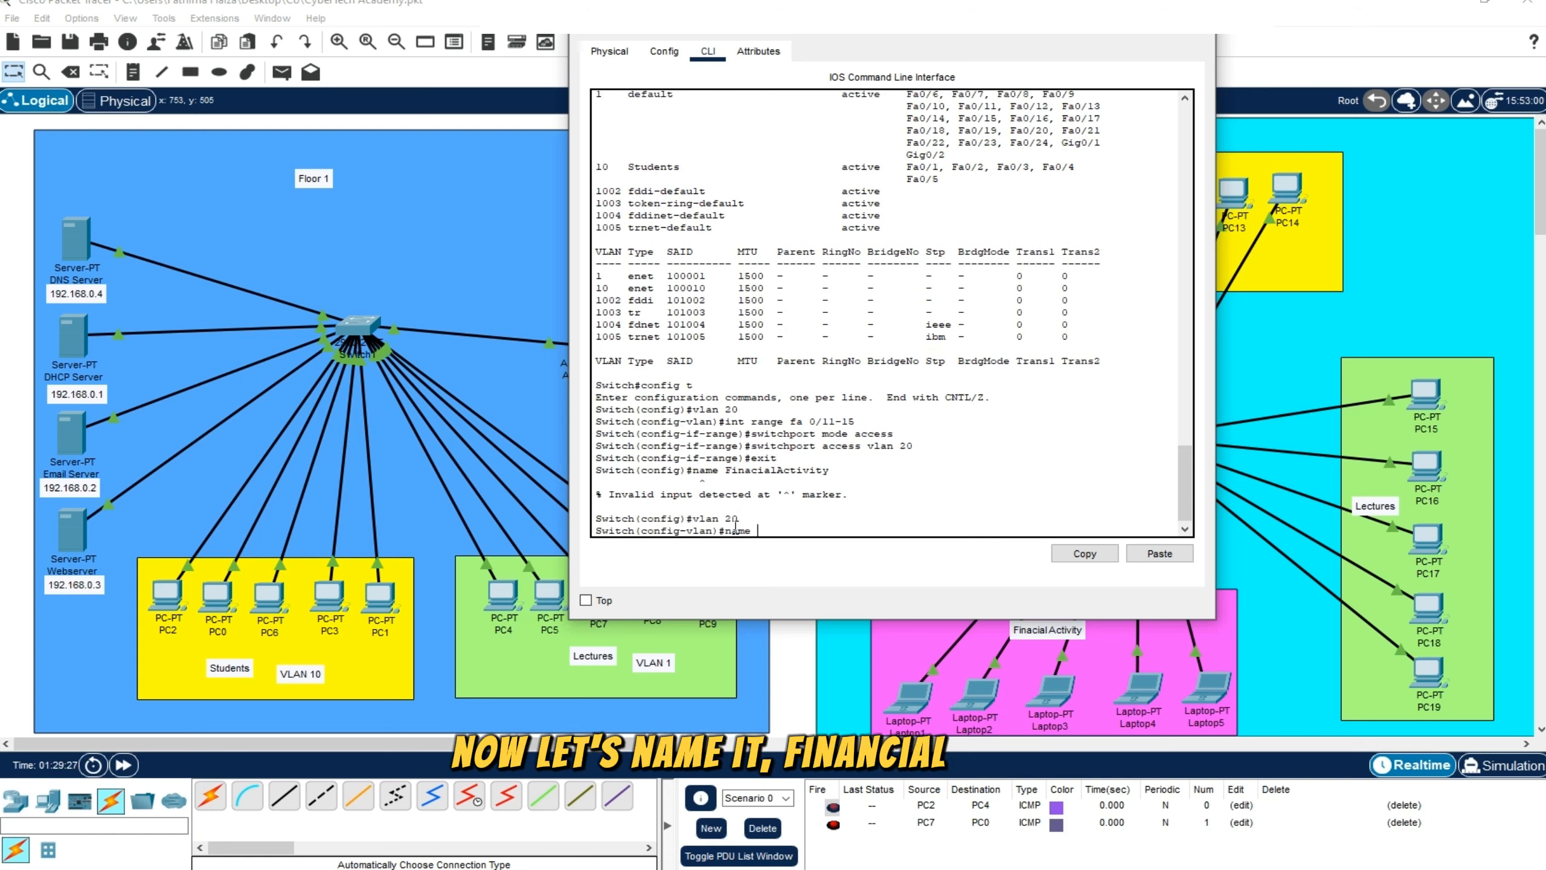
type("Fica")
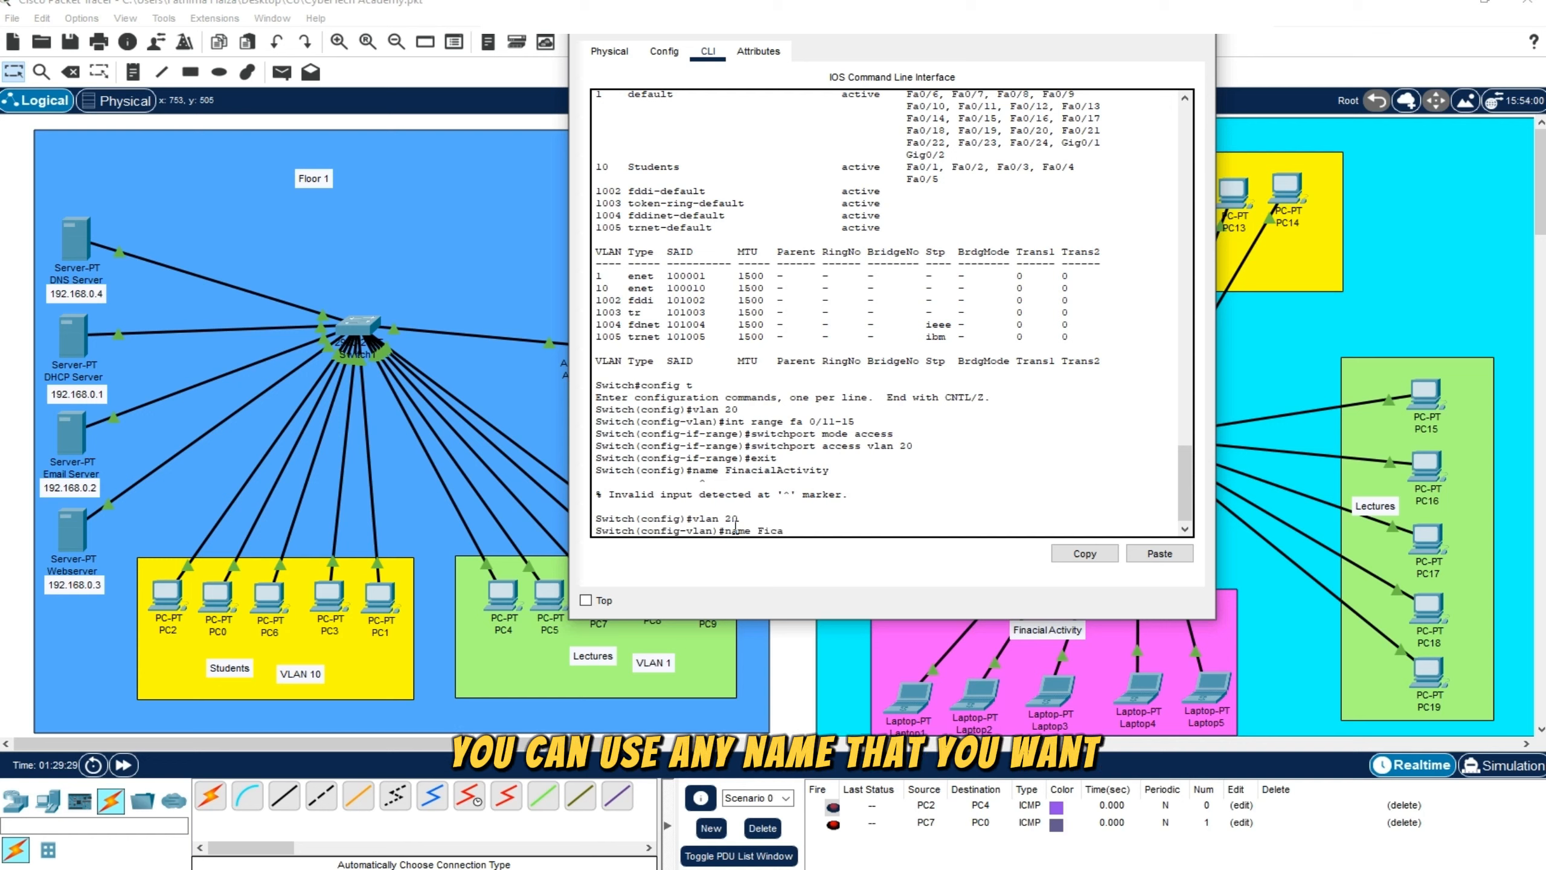
key("BackSpace")
key("BackSpace")
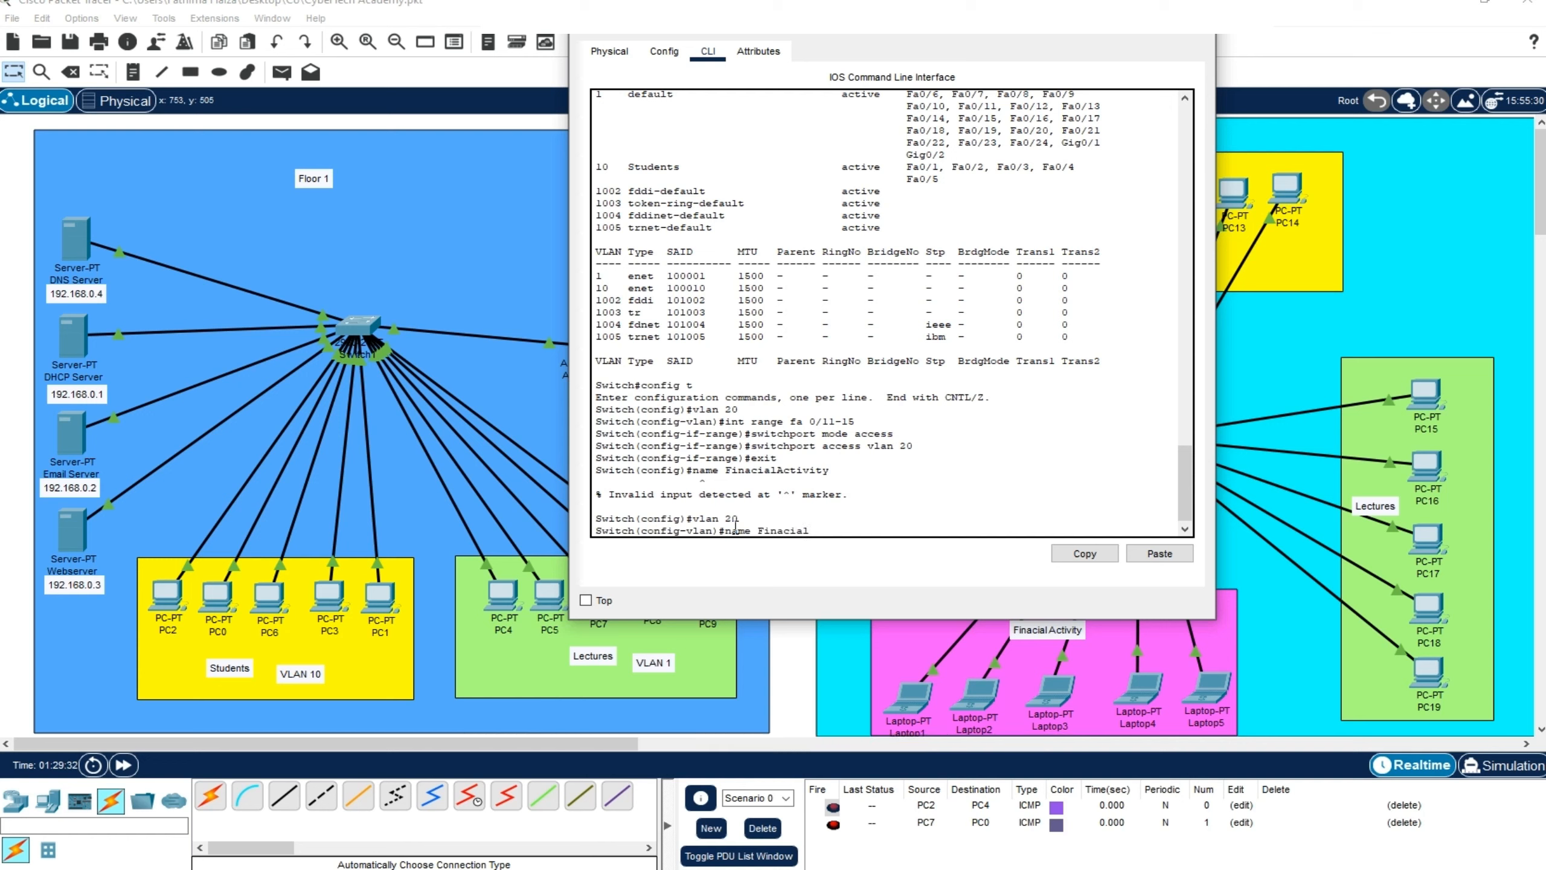
type("naciaL")
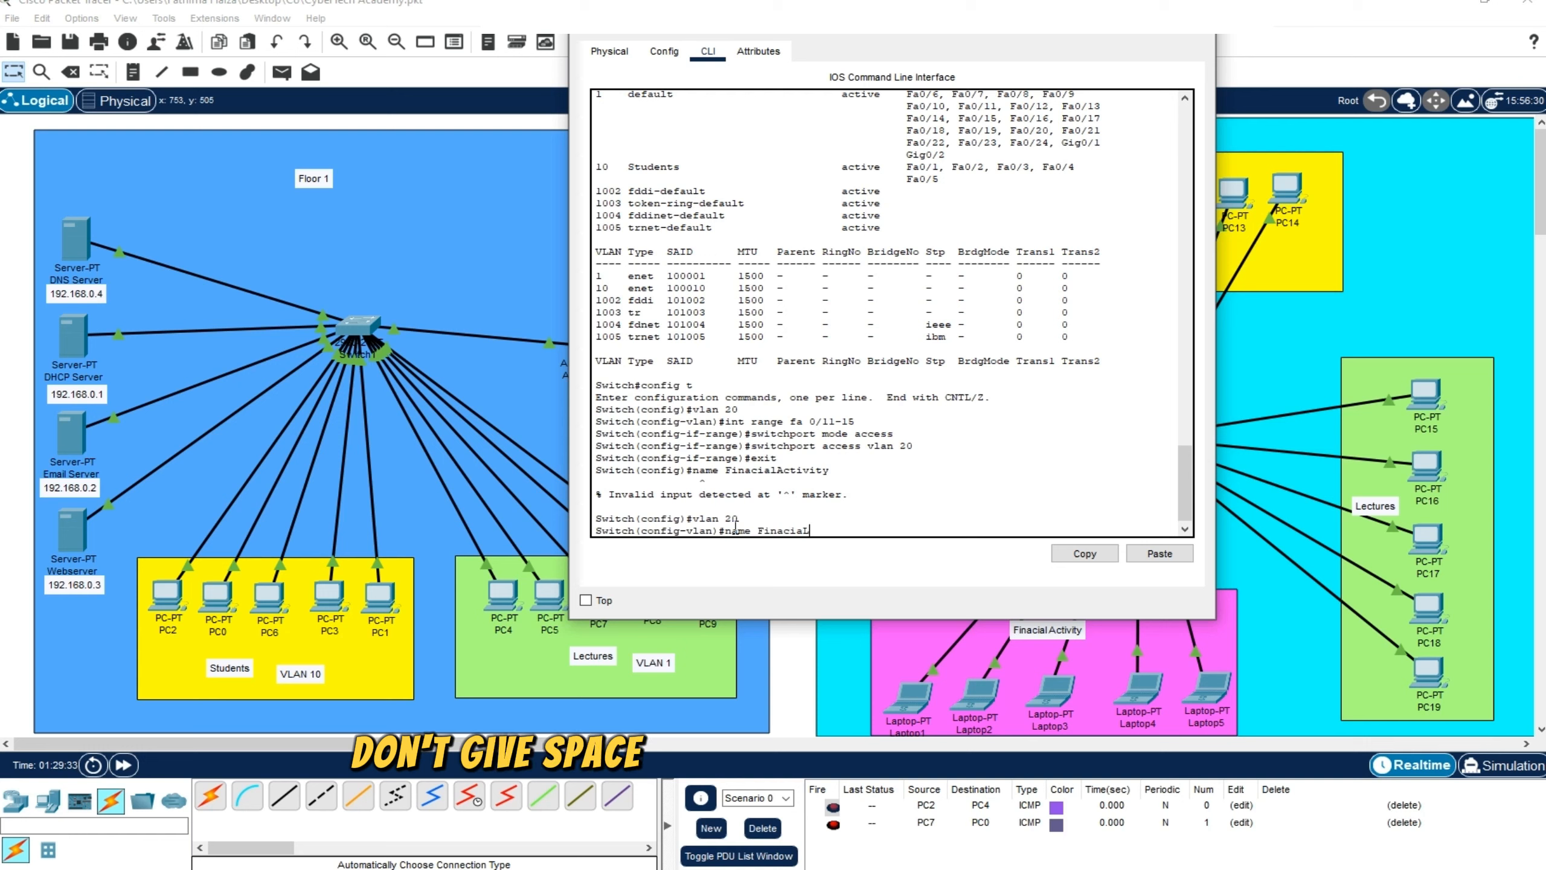
type("a")
key("BackSpace")
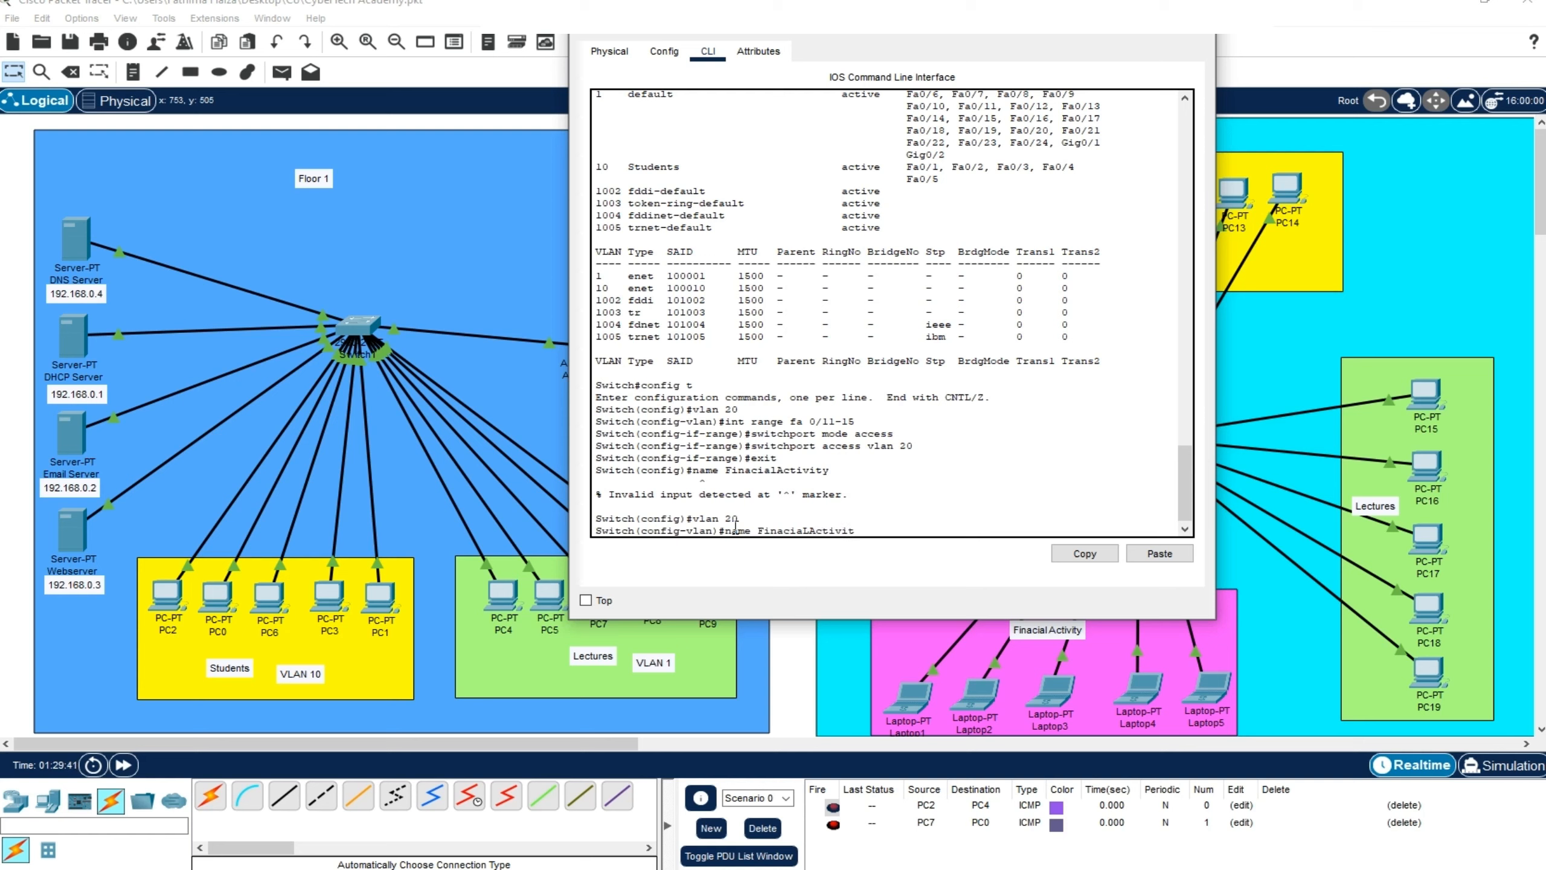
key("Return")
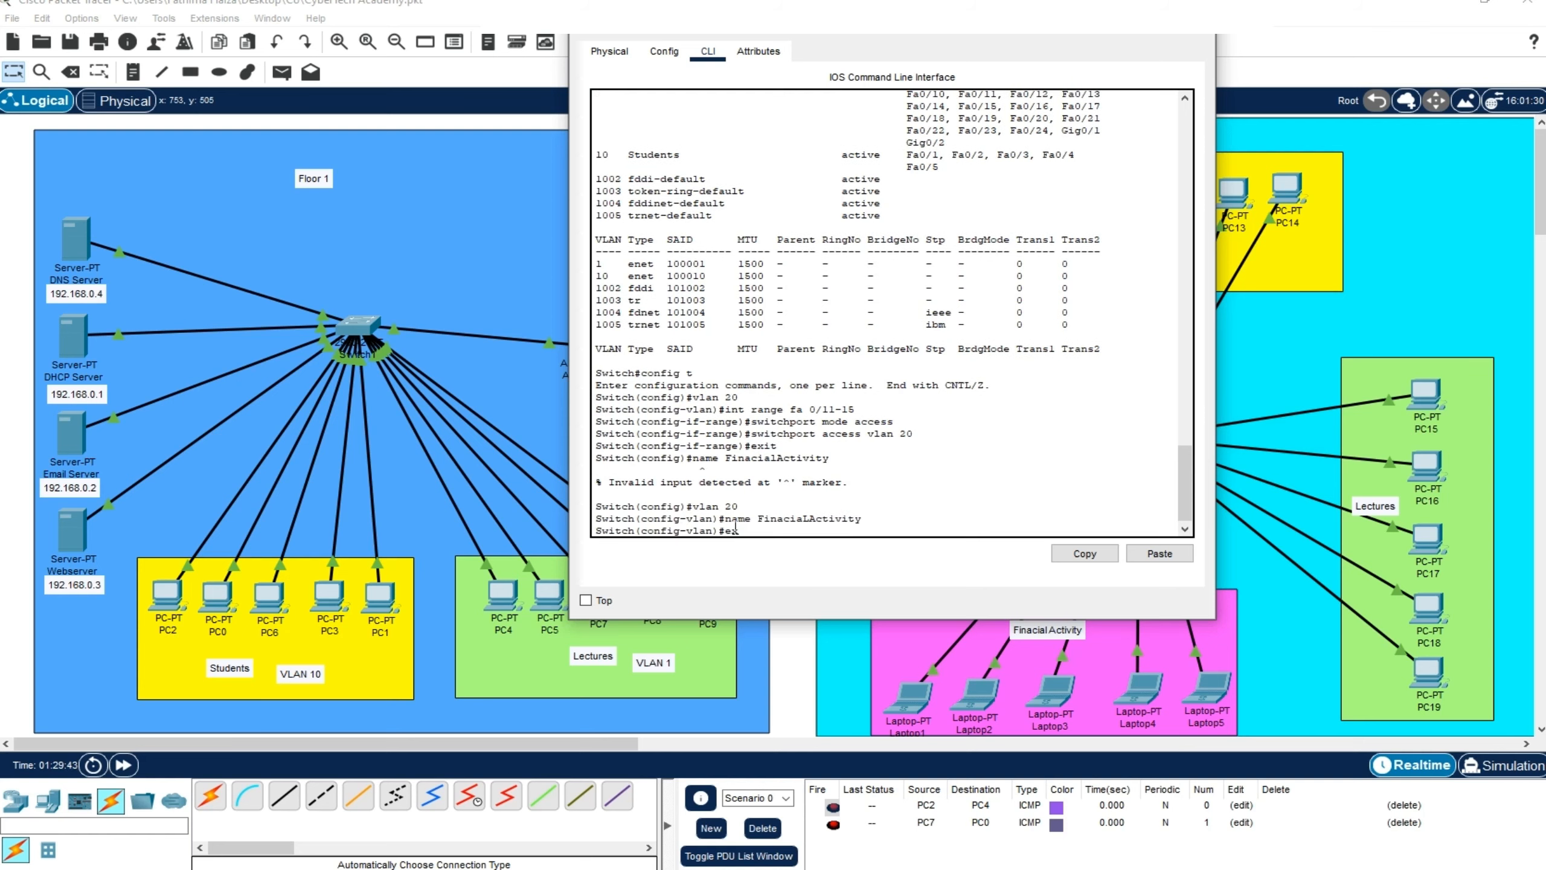
Exit to privileged mode, display the VLAN table with show vlan and check the ID, name and assigned ports of VLAN 20
key("Return")
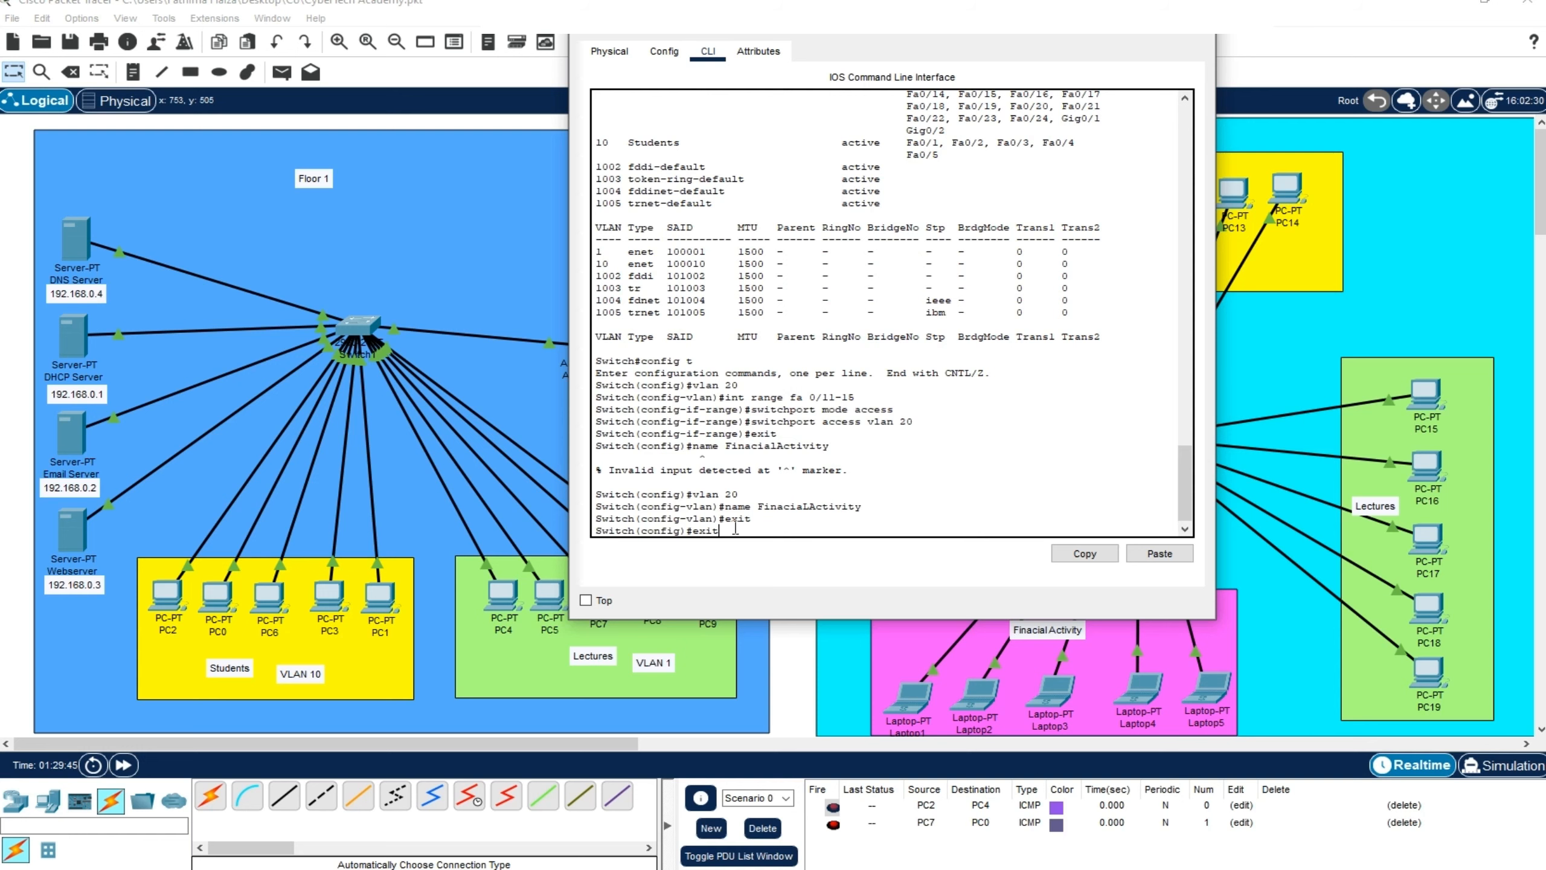
type("exit")
key("Return")
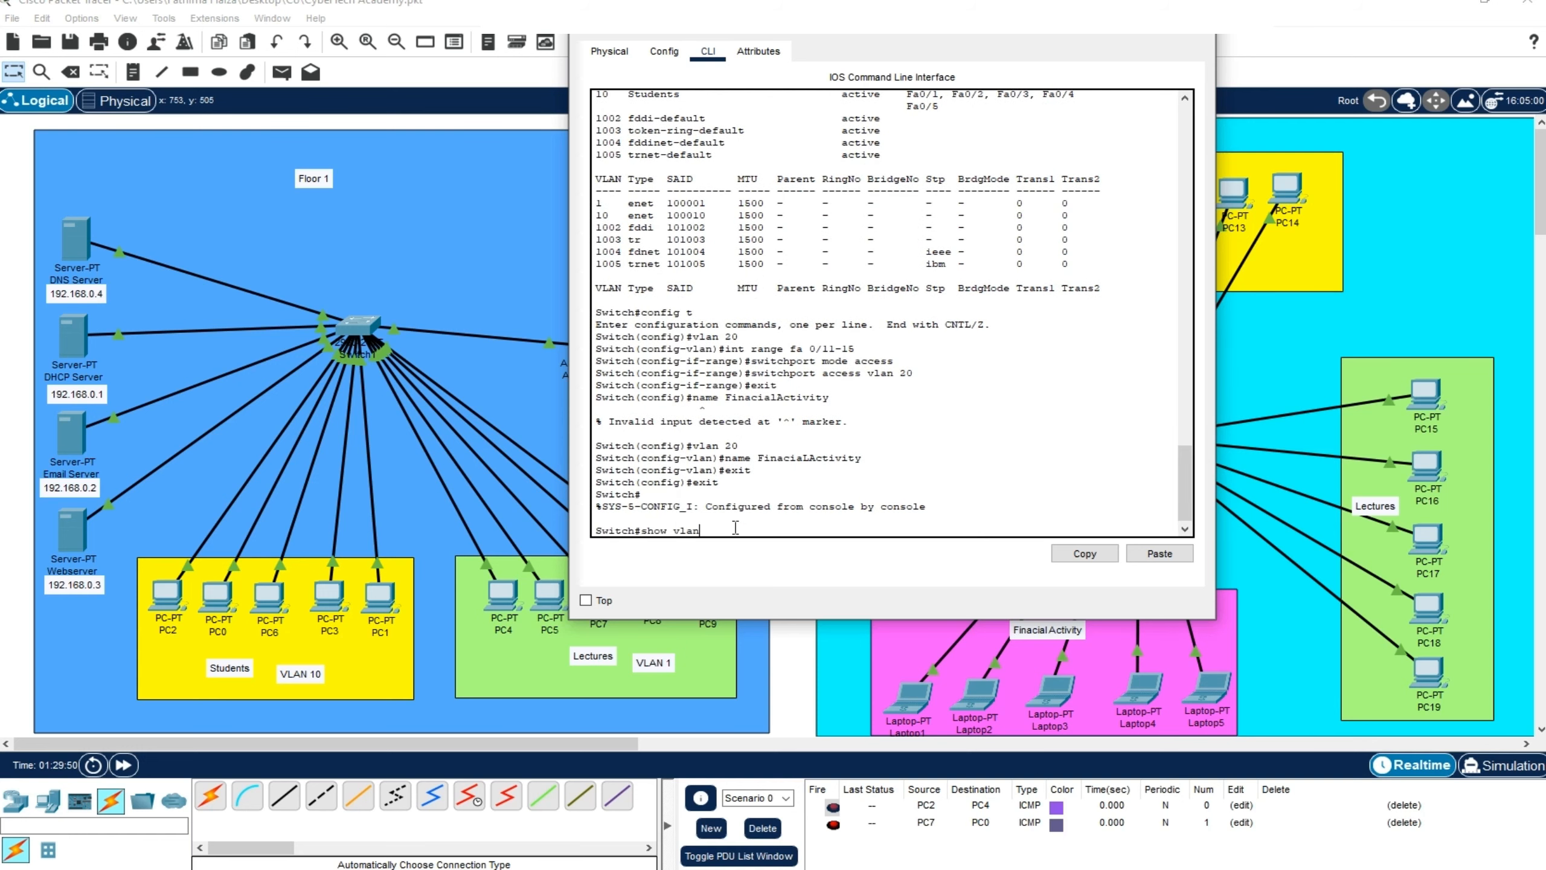
type("show vlan")
key("Return")
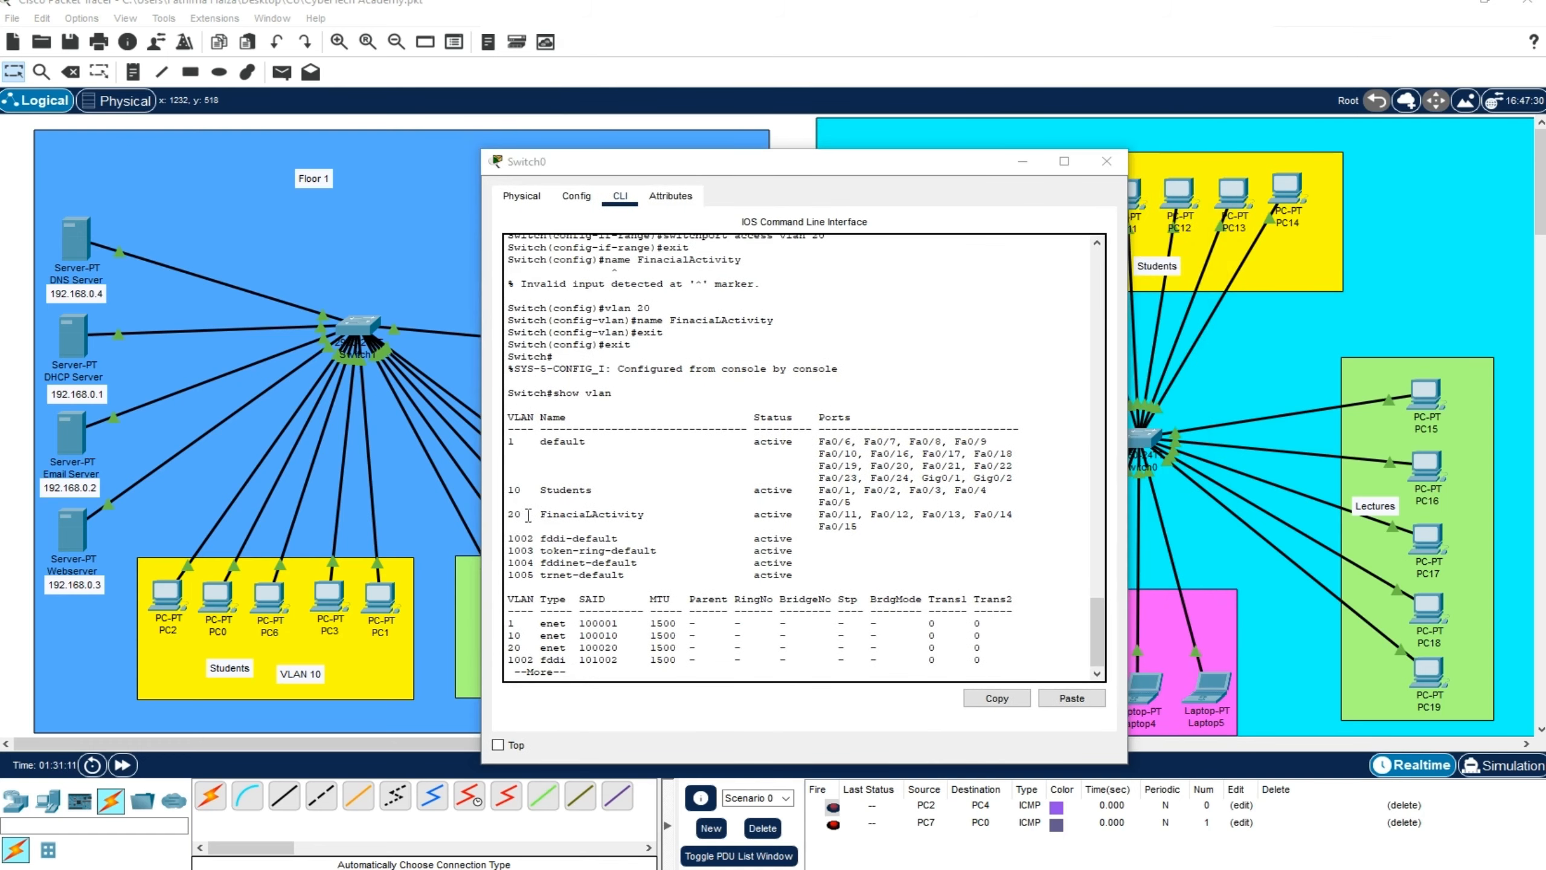
left_click_drag(524, 516, 643, 511)
left_click(553, 526)
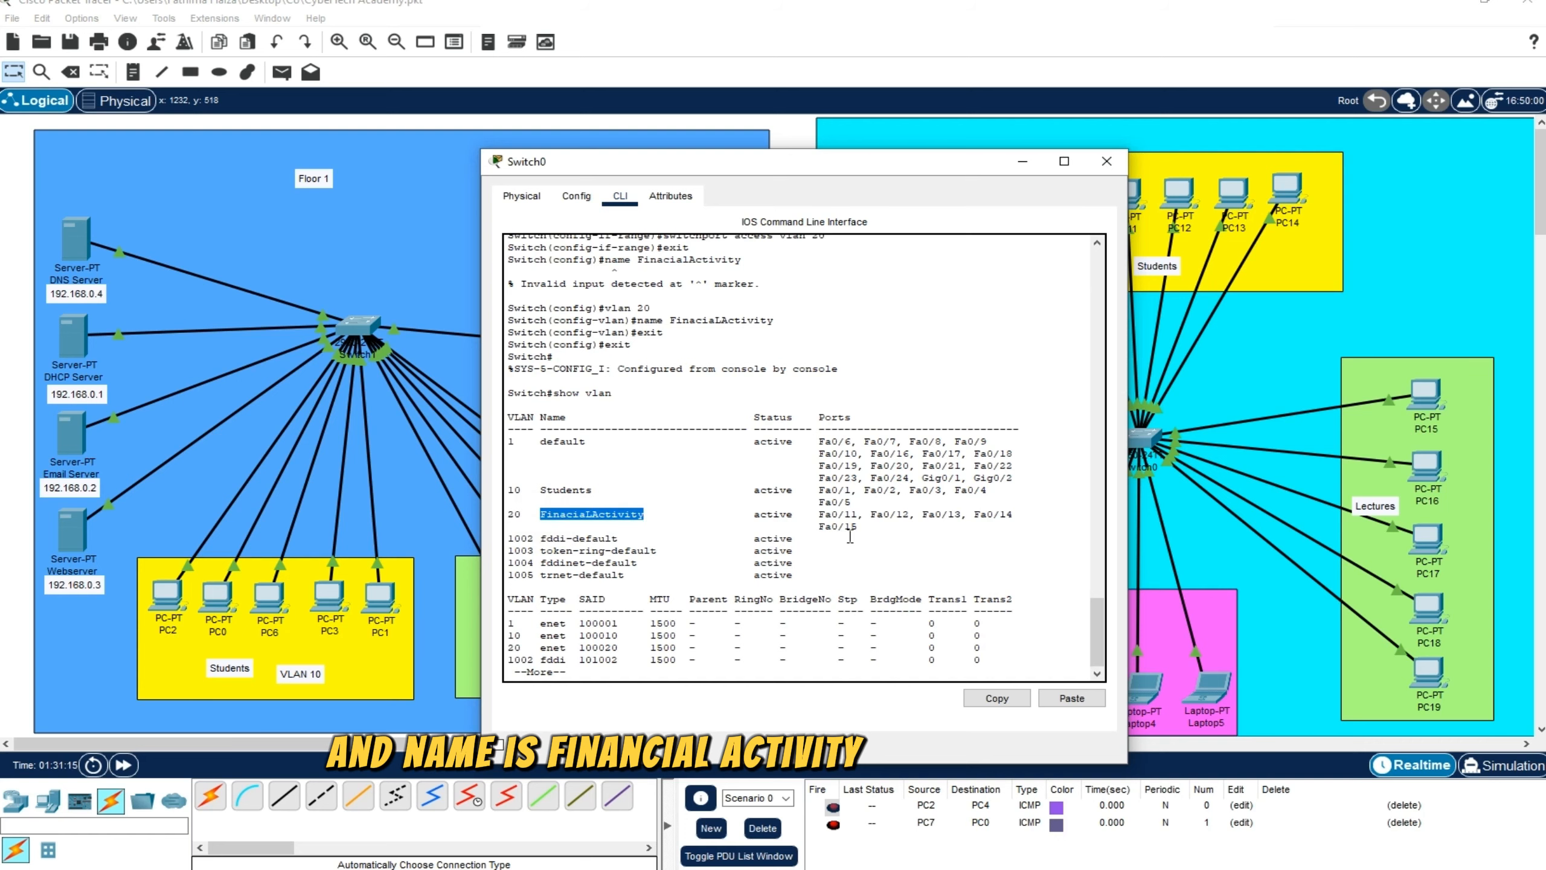
left_click_drag(814, 514, 863, 525)
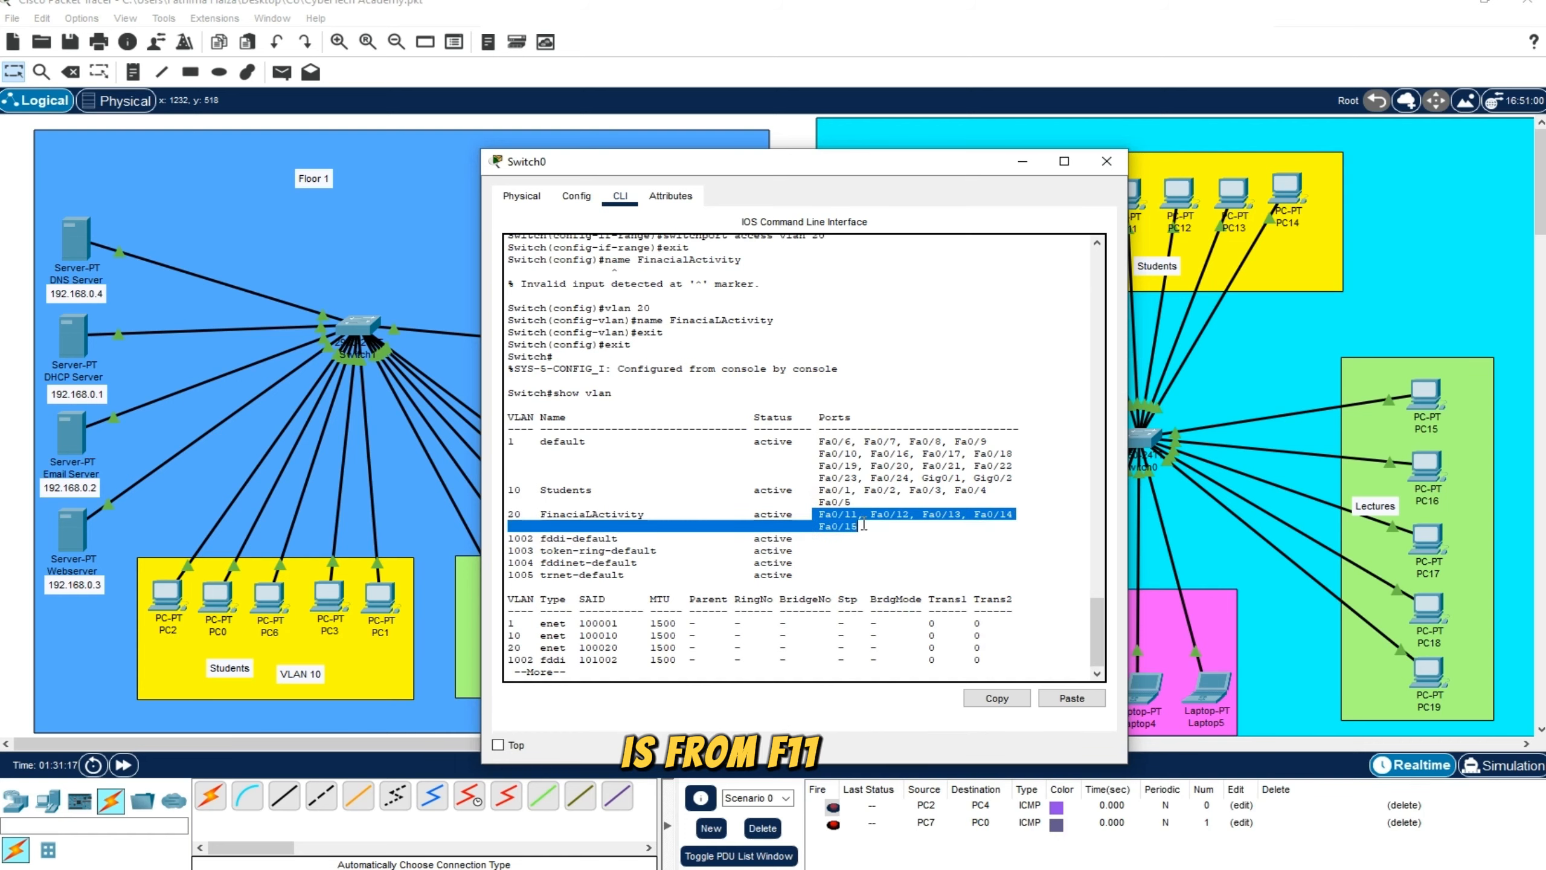
Check the ID, name and assigned ports of the Students VLAN in the displayed VLAN table
left_click_drag(900, 165, 833, 174)
left_click(604, 500)
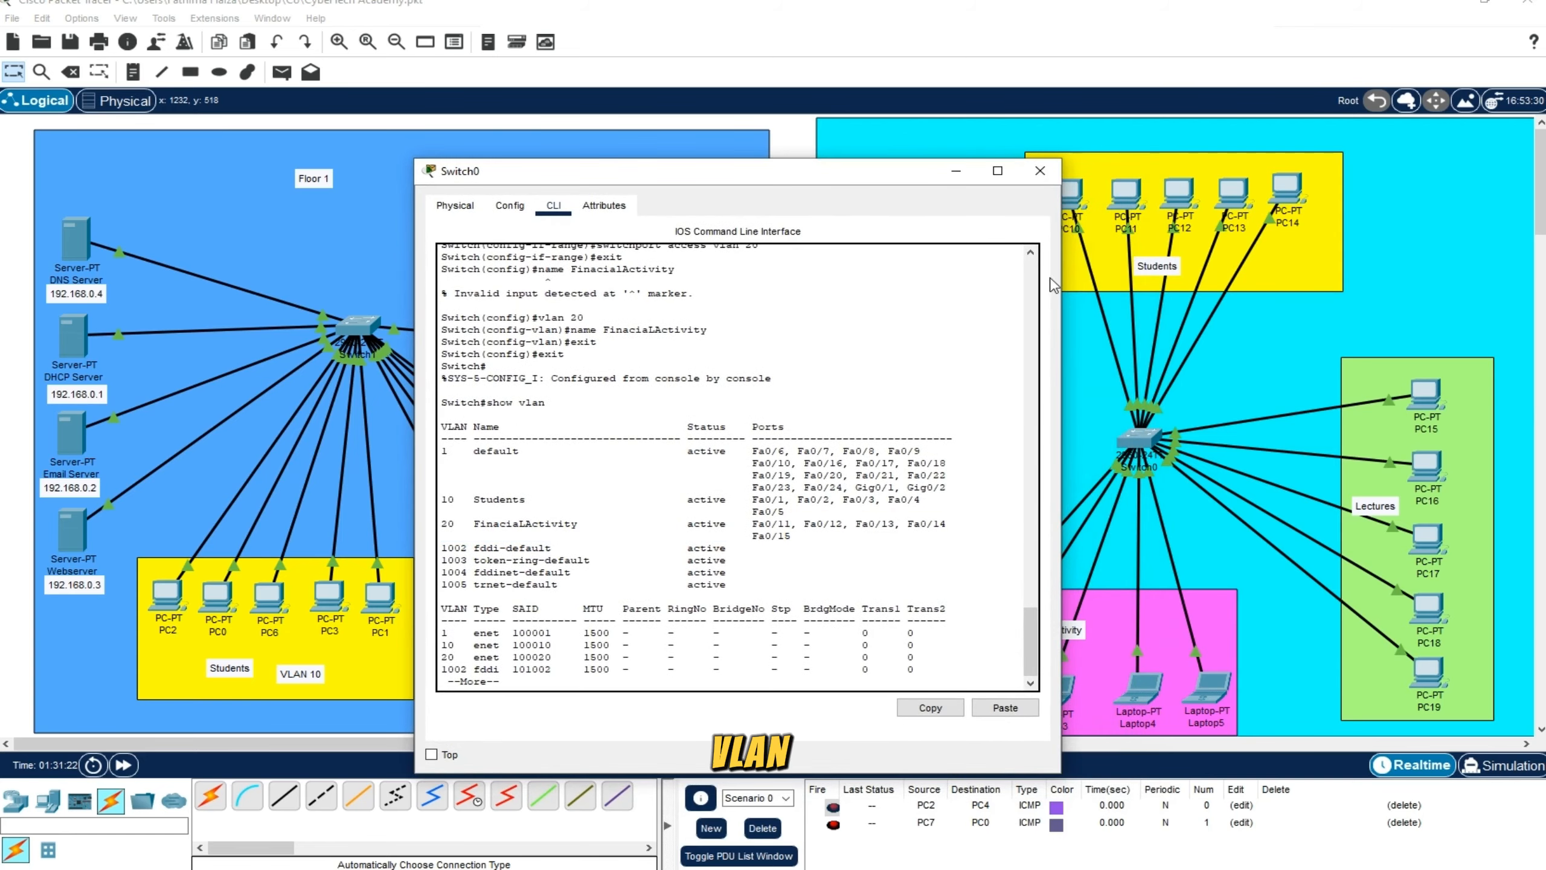
double_click(447, 499)
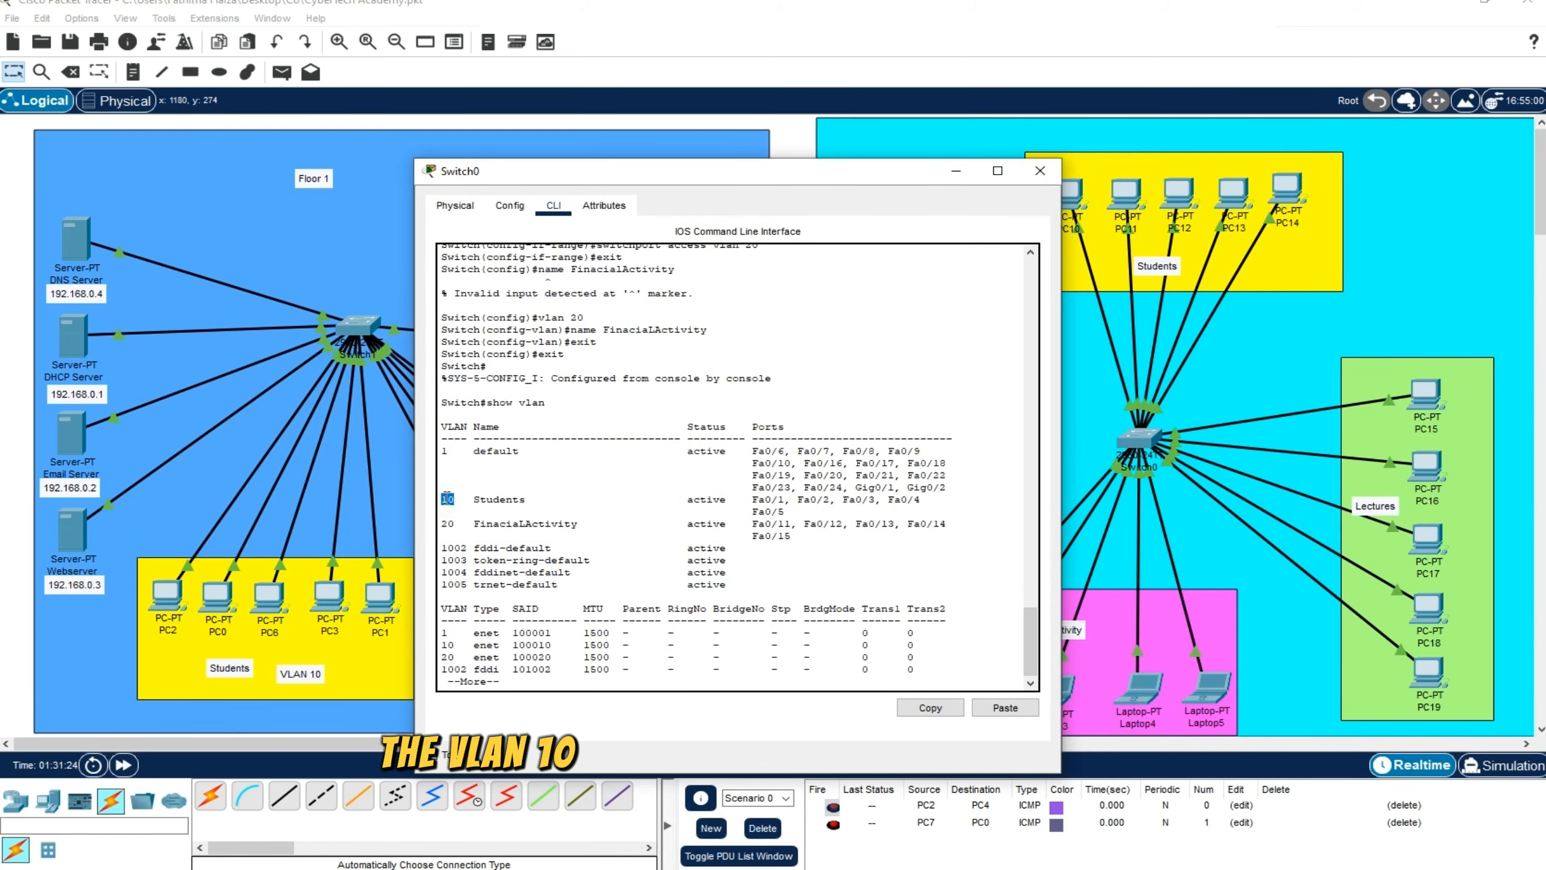
left_click_drag(469, 502, 531, 496)
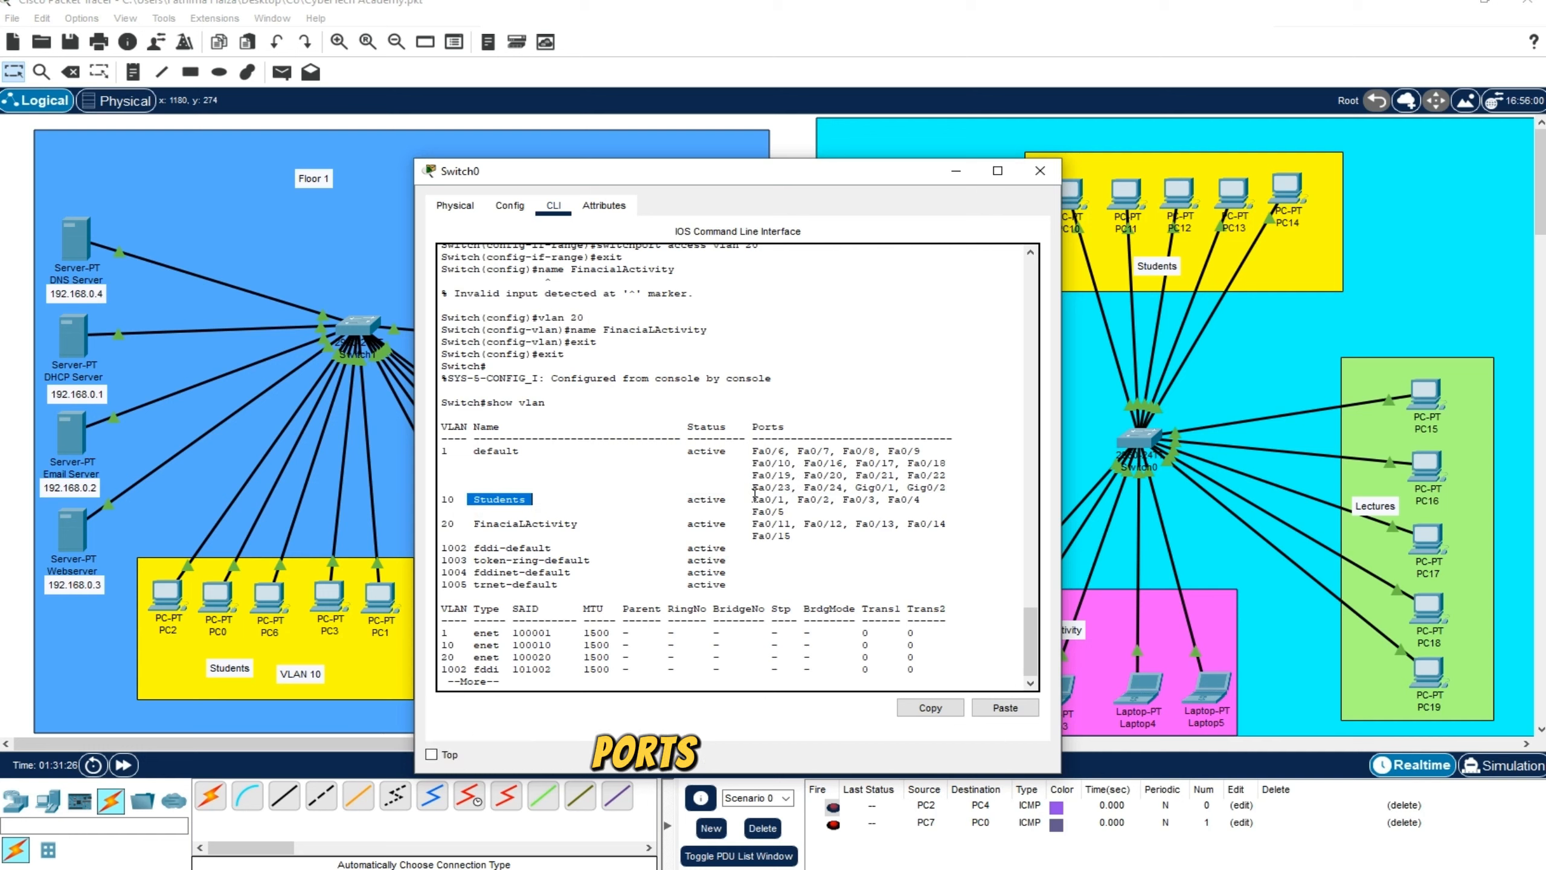
left_click_drag(755, 498, 791, 511)
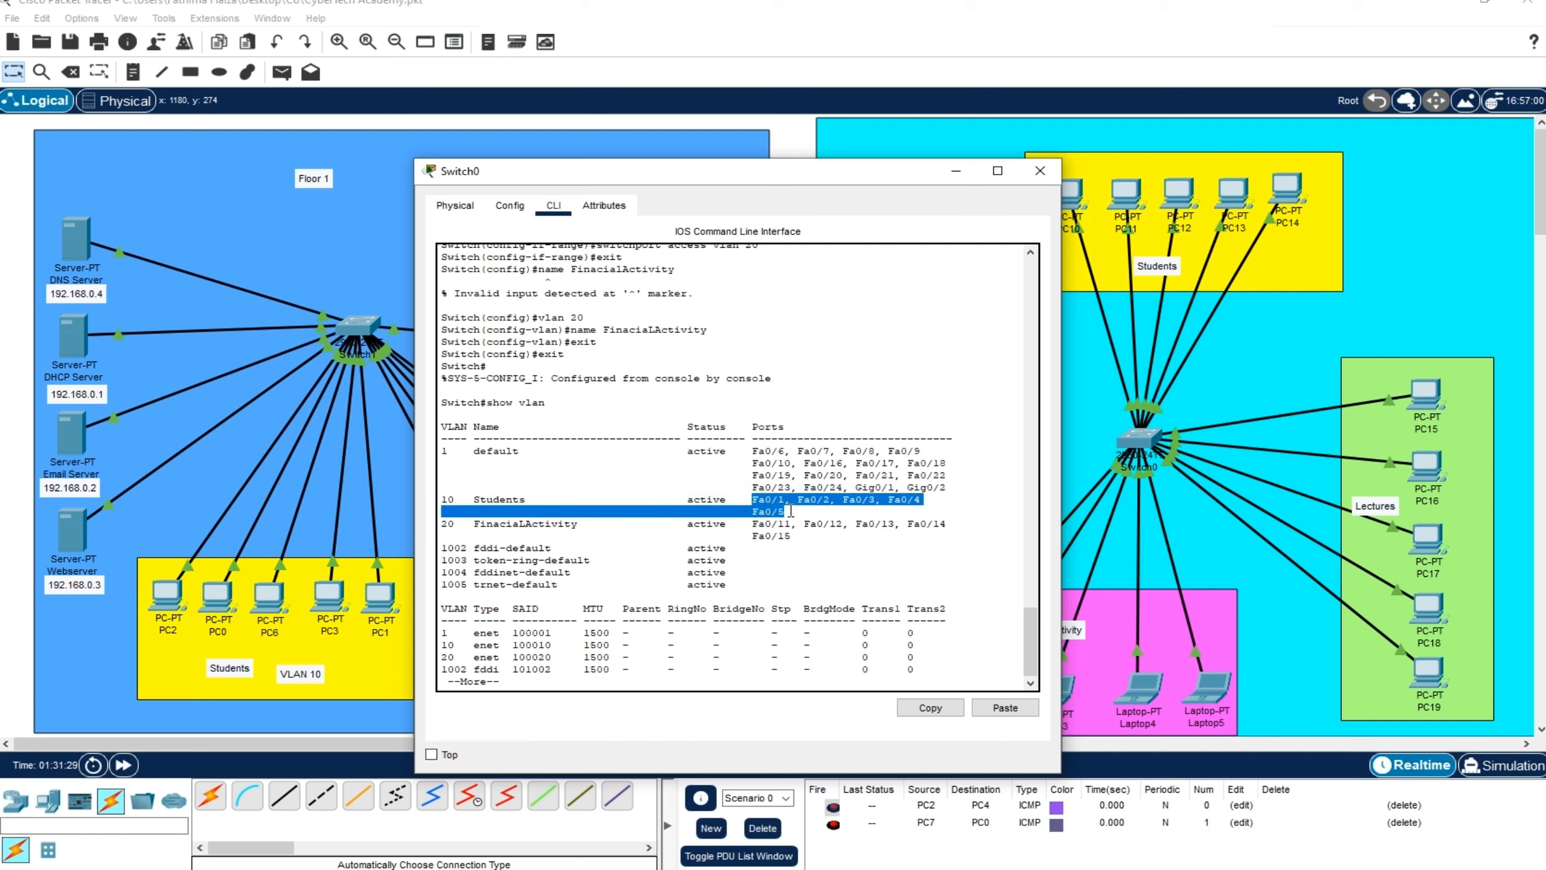
left_click(785, 488)
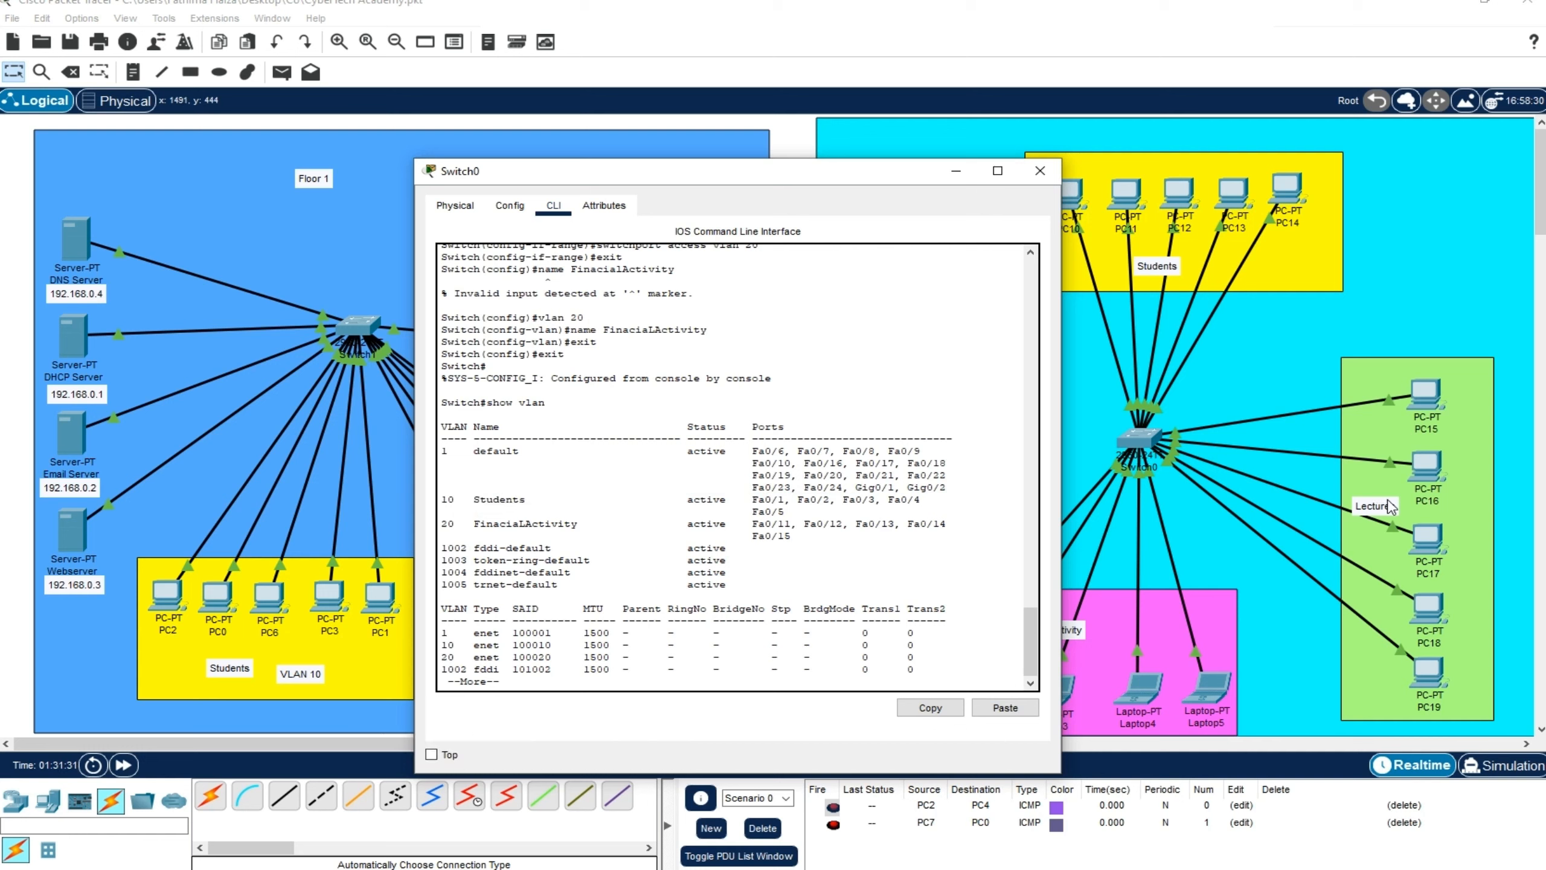
Check which Switch0 ports connect the Floor 2 Lectures PCs and compare them with the default VLAN's ports in the table
left_click(1039, 170)
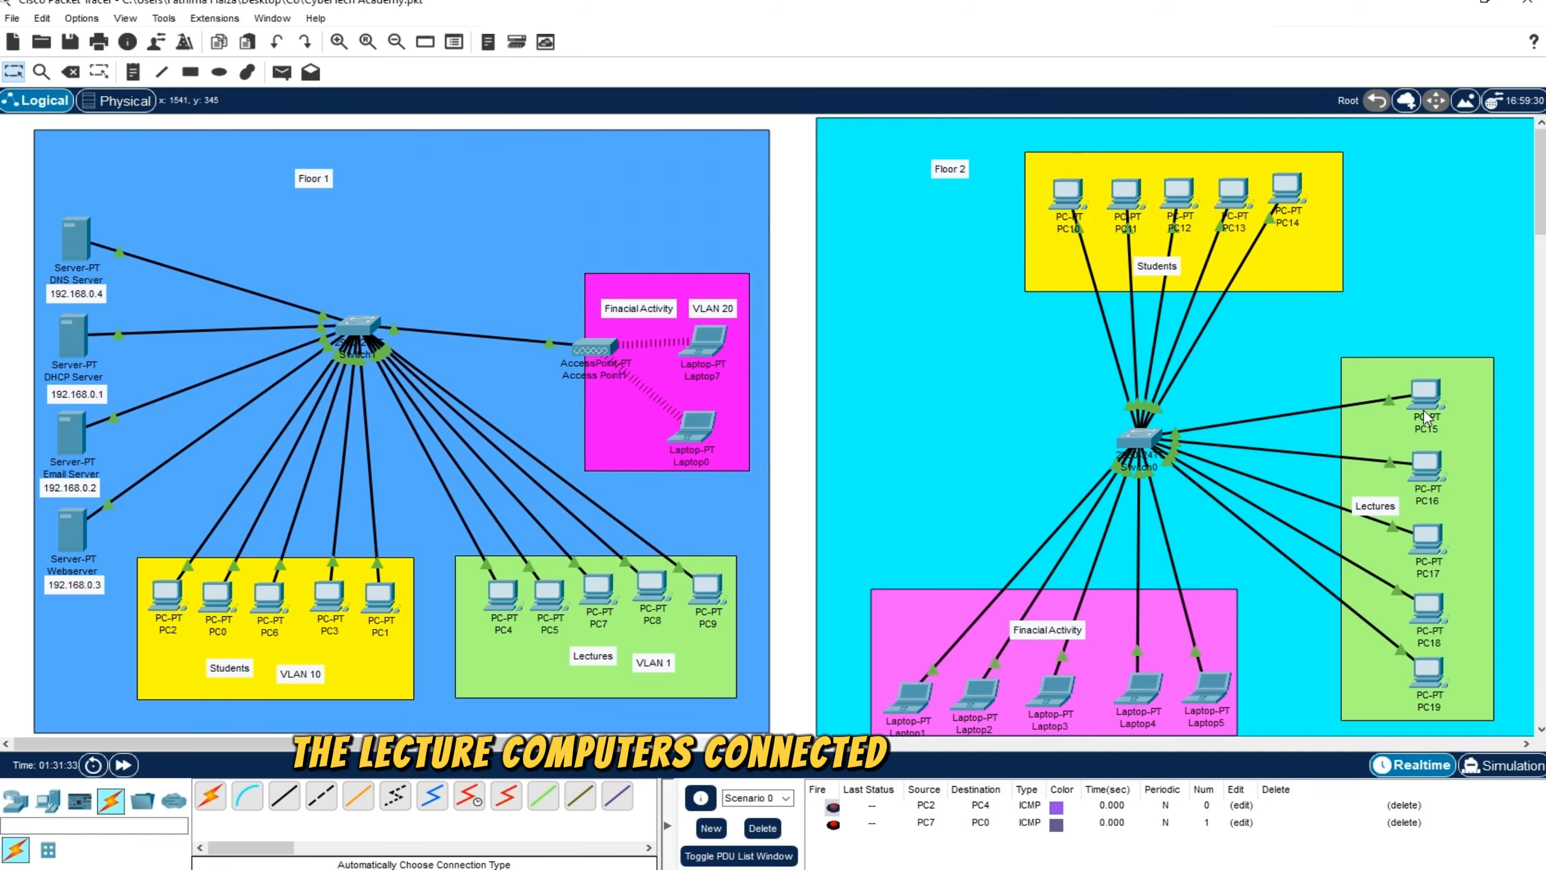
mouse_move(1394, 409)
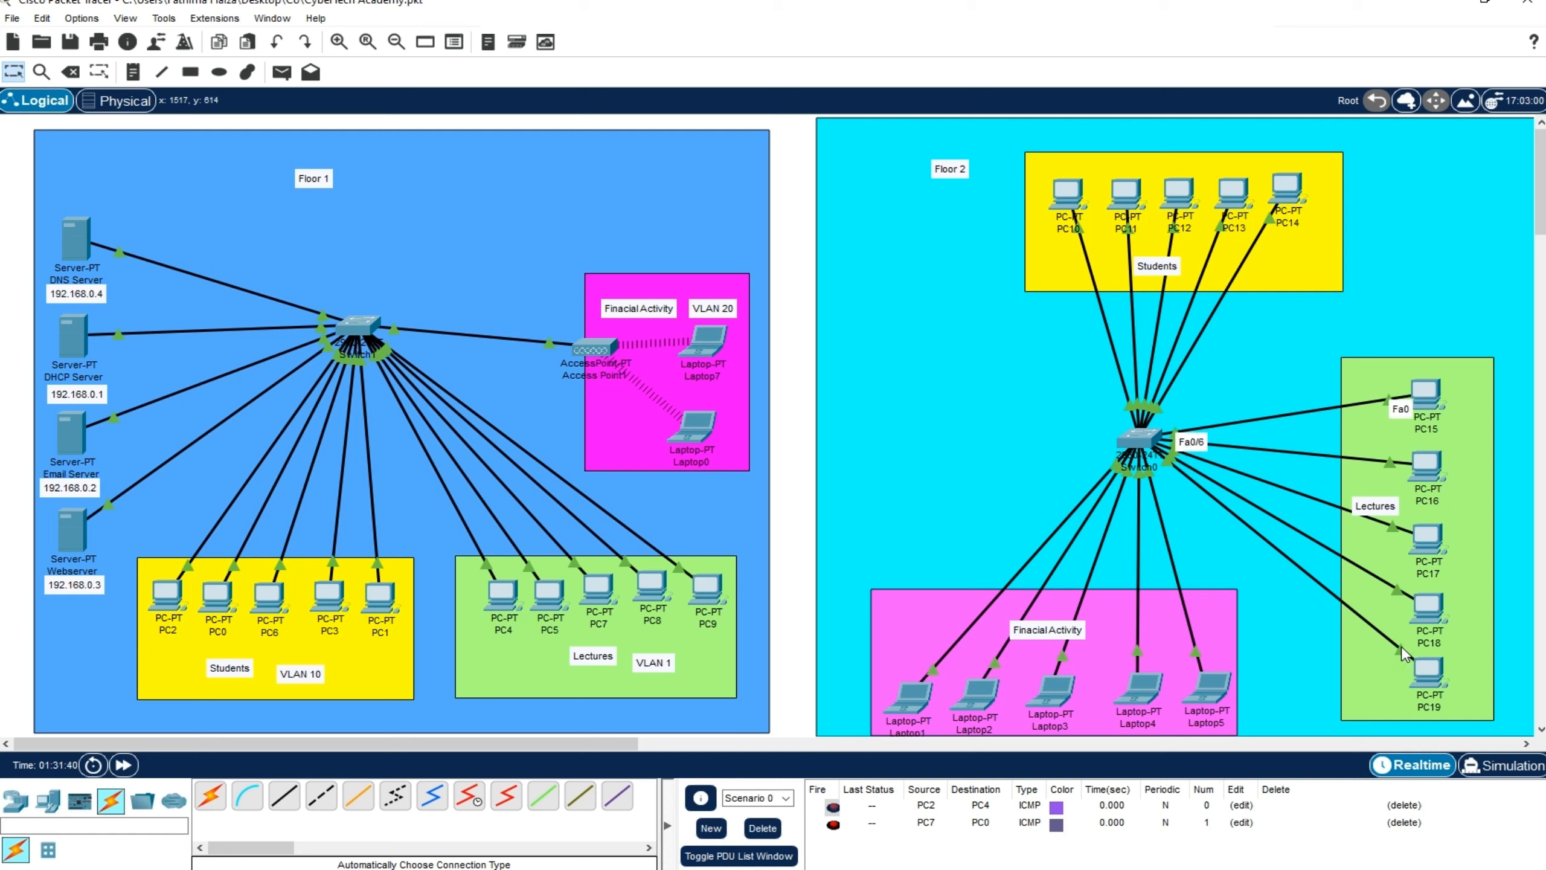
mouse_move(1401, 655)
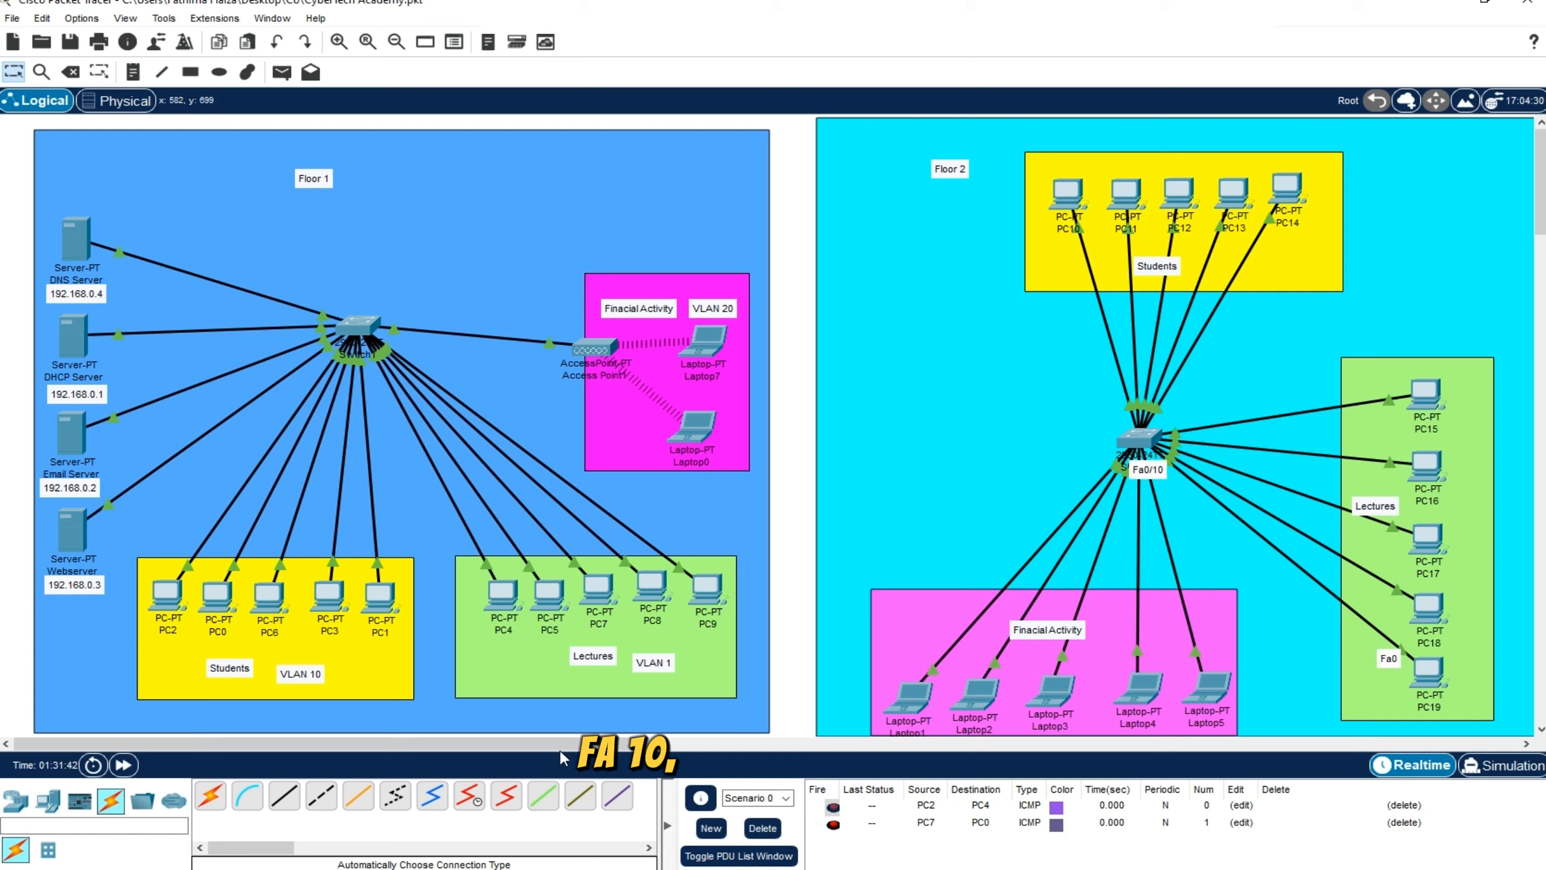
left_click(707, 810)
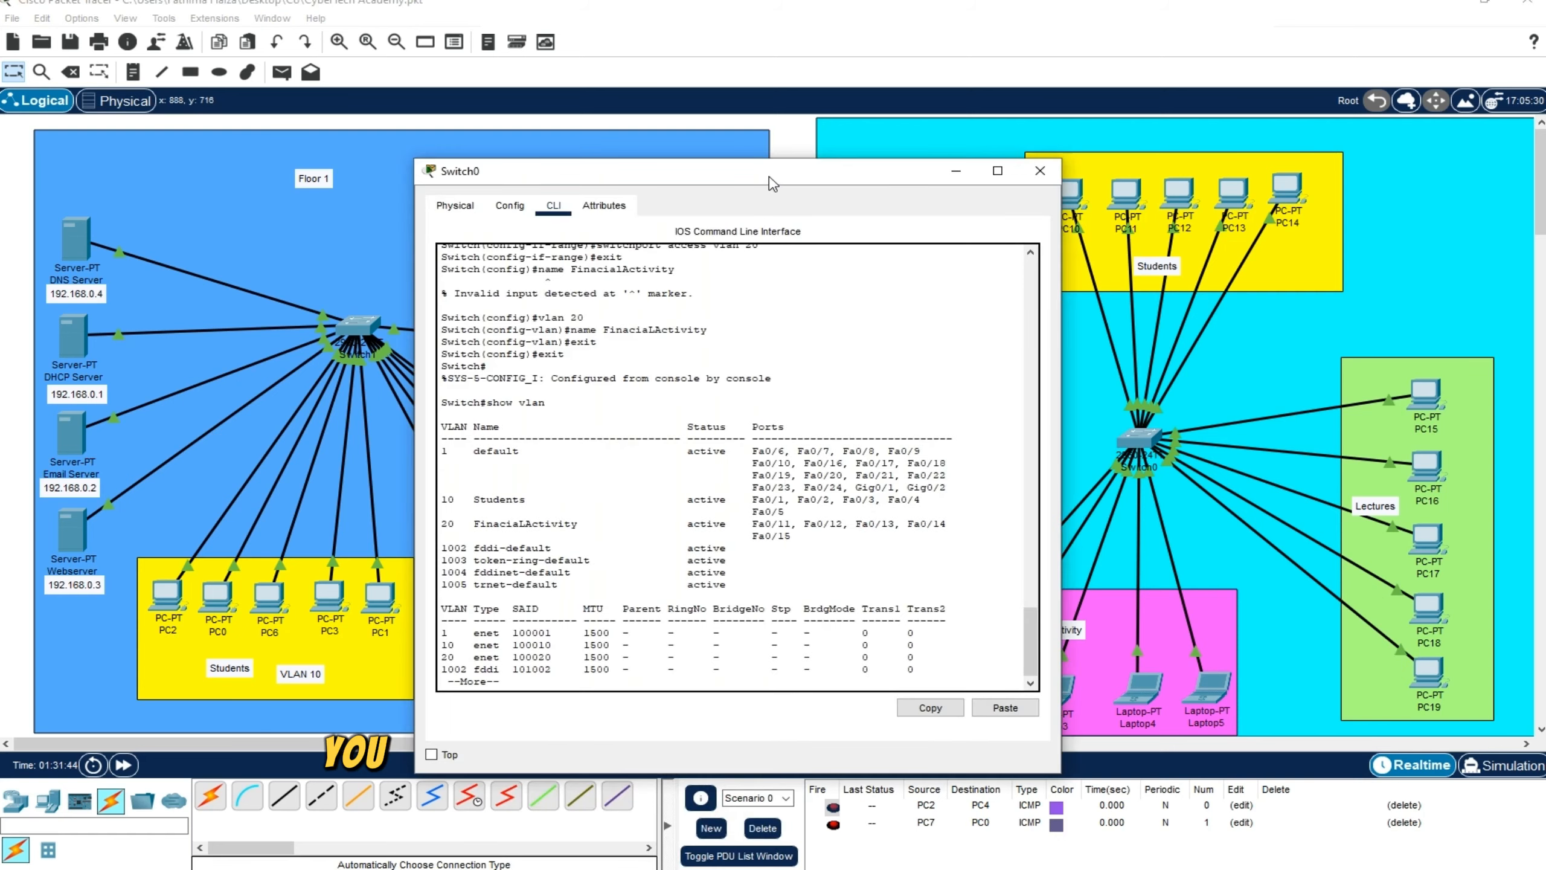
left_click_drag(769, 178, 804, 163)
left_click_drag(783, 436, 836, 447)
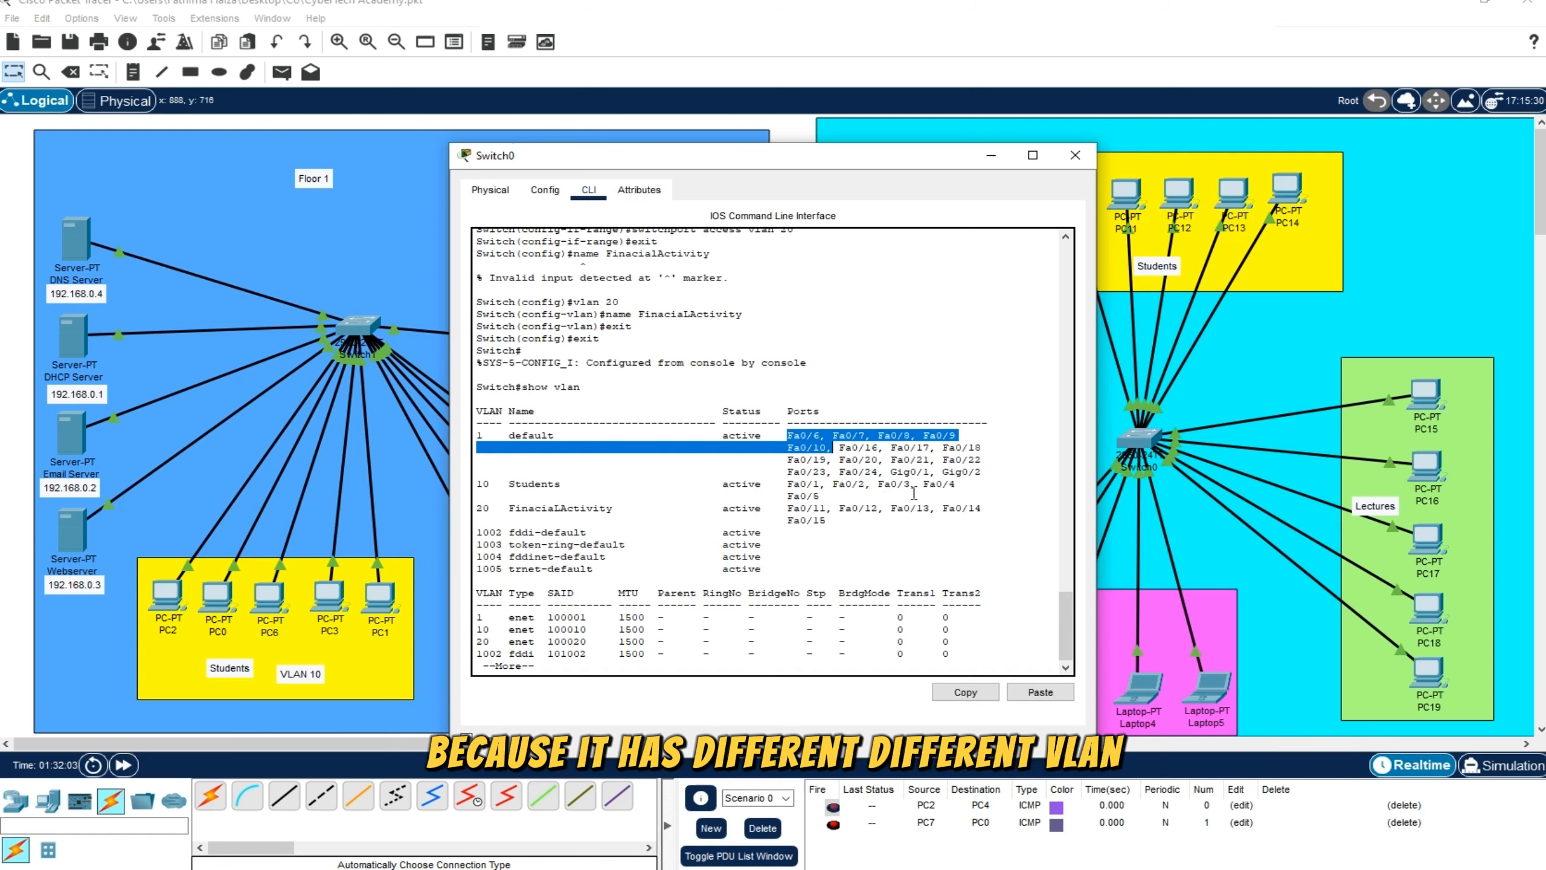
left_click(1075, 155)
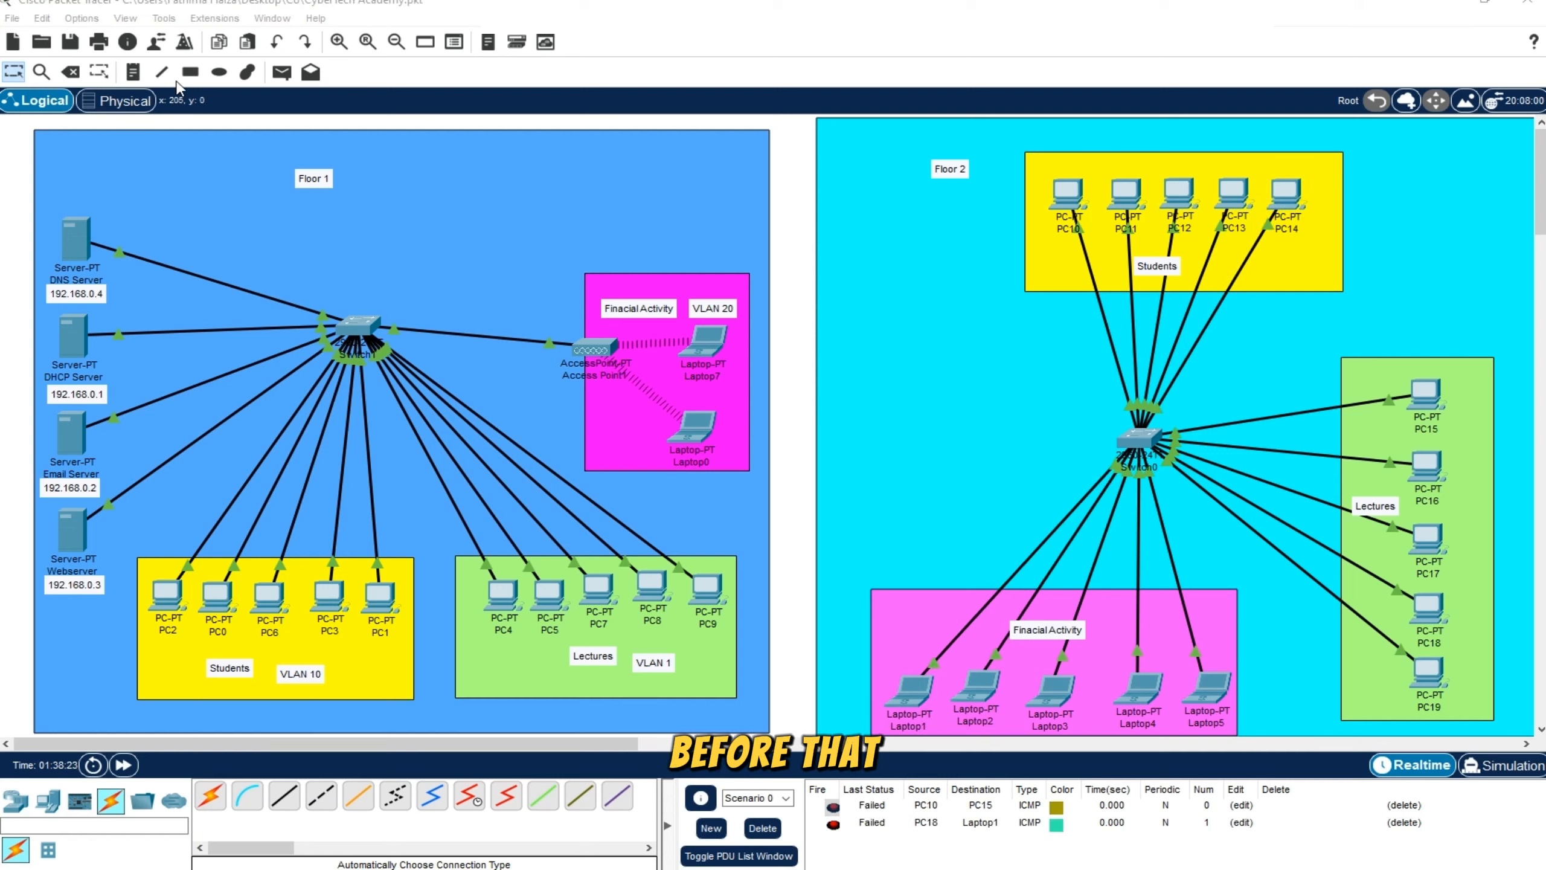
Add VLAN notes to the Floor 2 groups: VLAN 10 for Students, VLAN 1 for Lectures and VLAN 20 for Finacial Activity
left_click(132, 72)
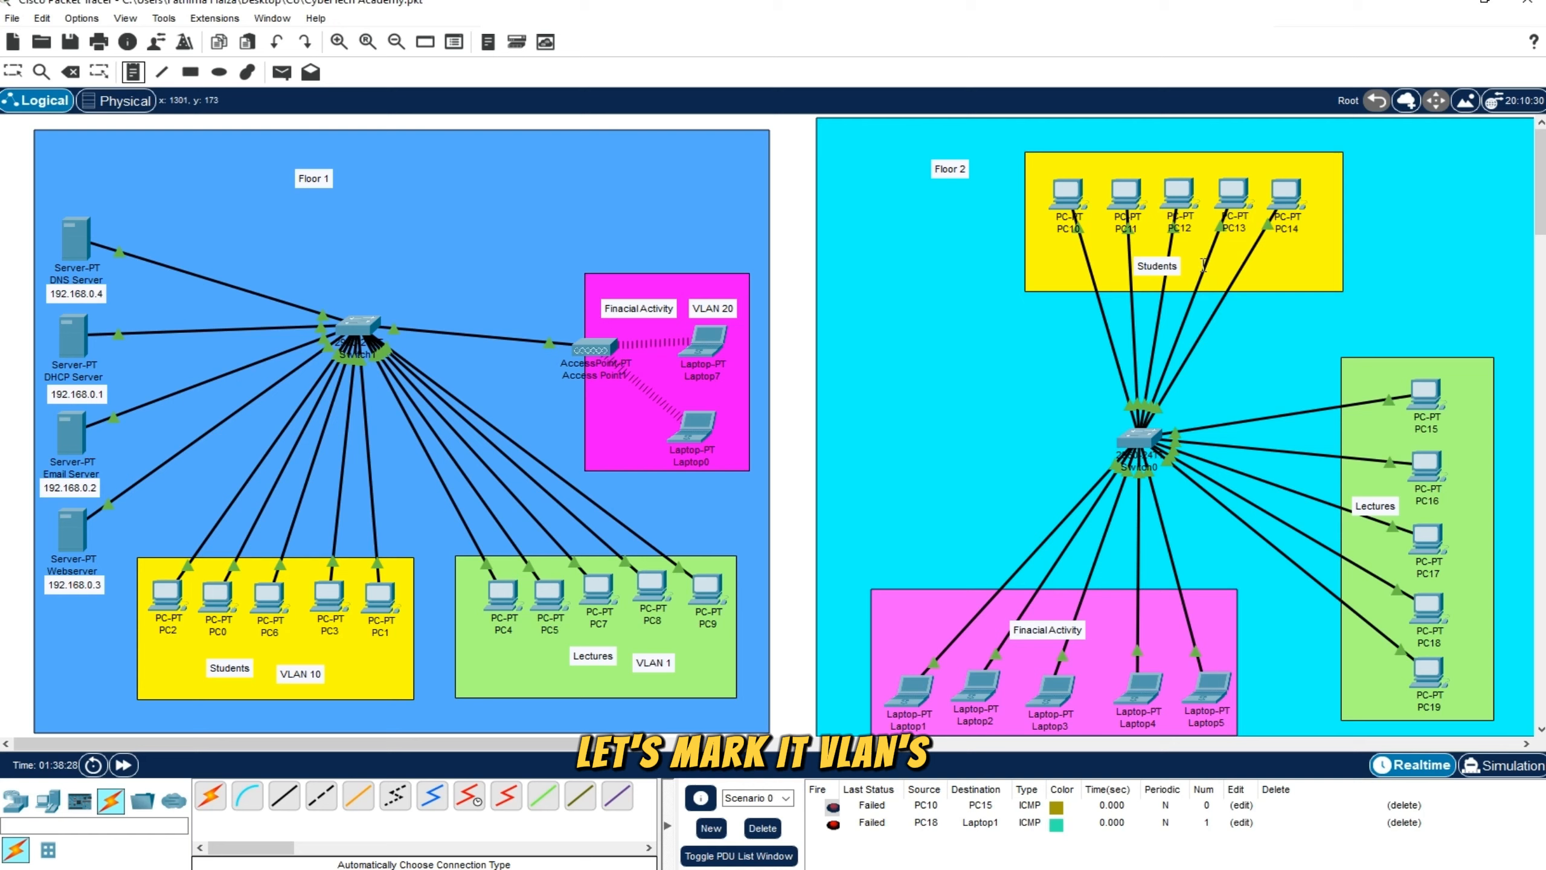
left_click(1226, 268)
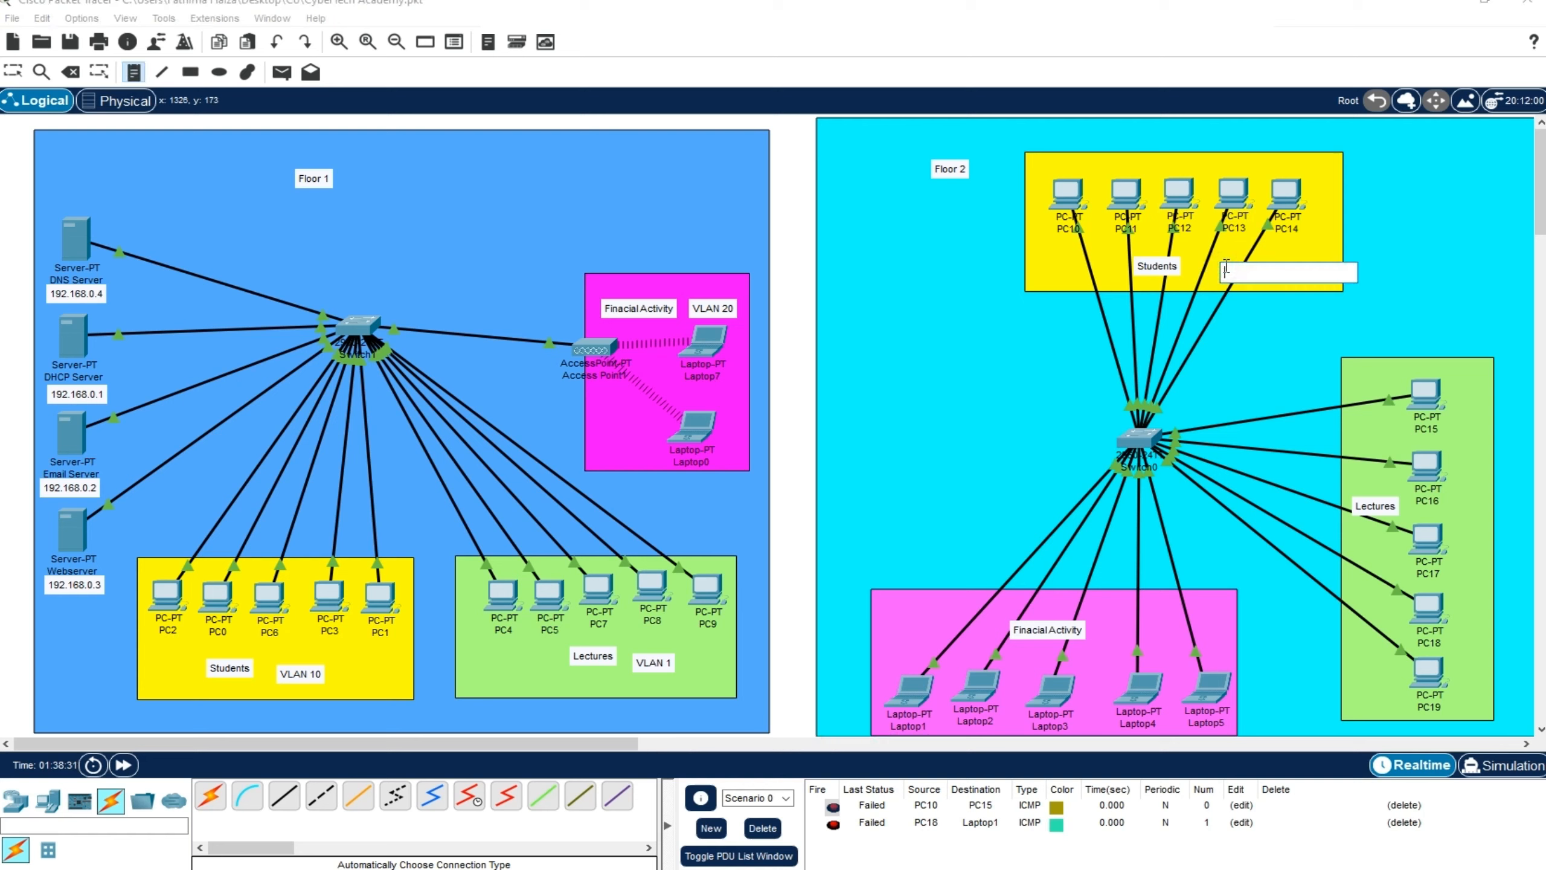
type("VLAN 10")
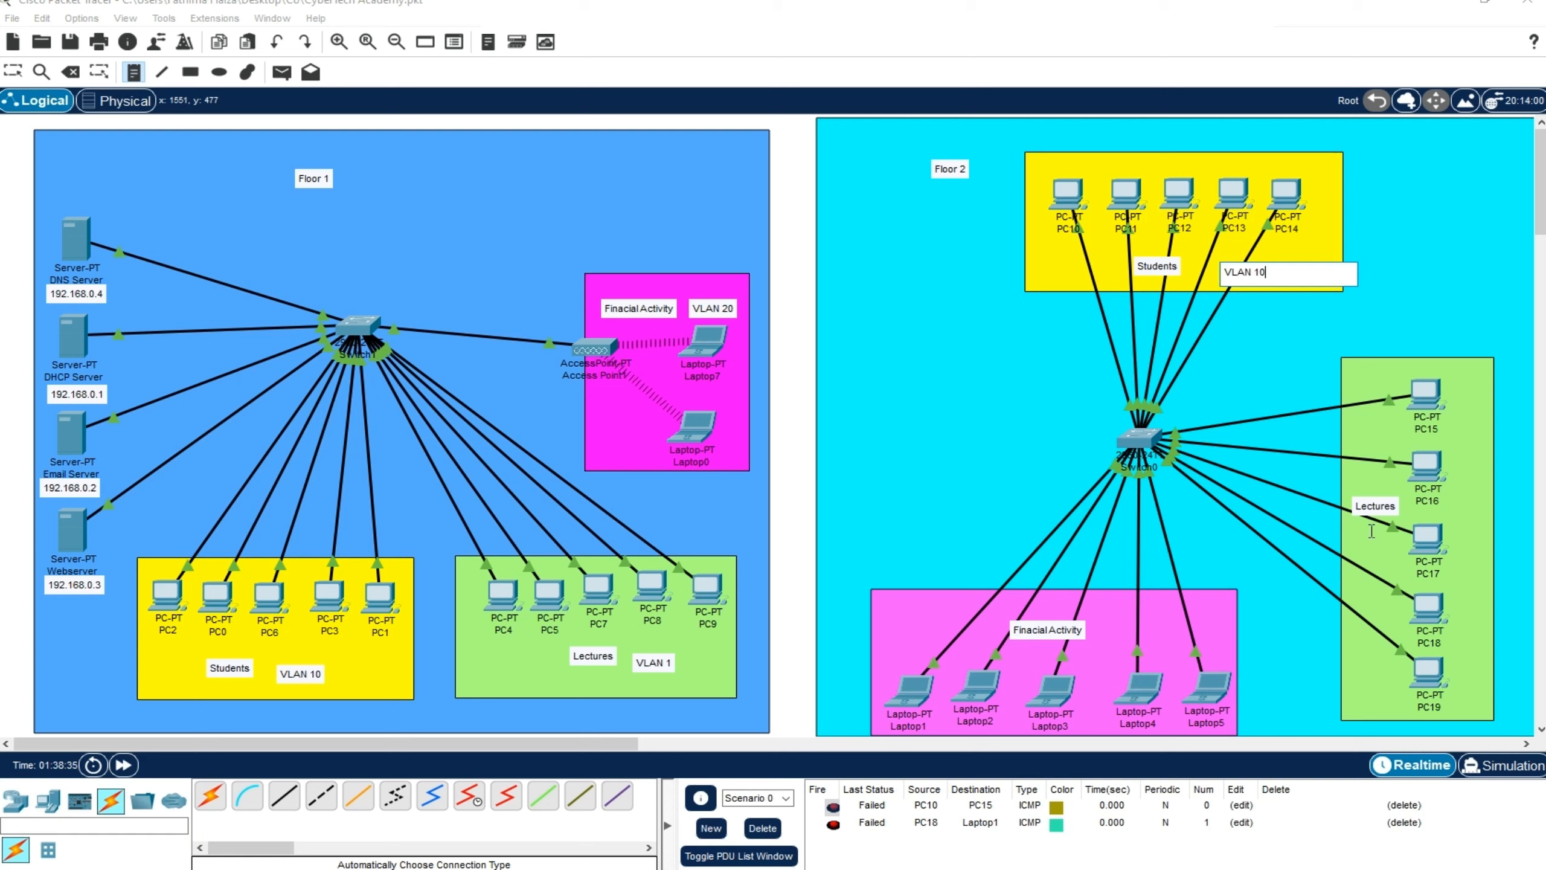
left_click(1351, 535)
type("VLAN 1")
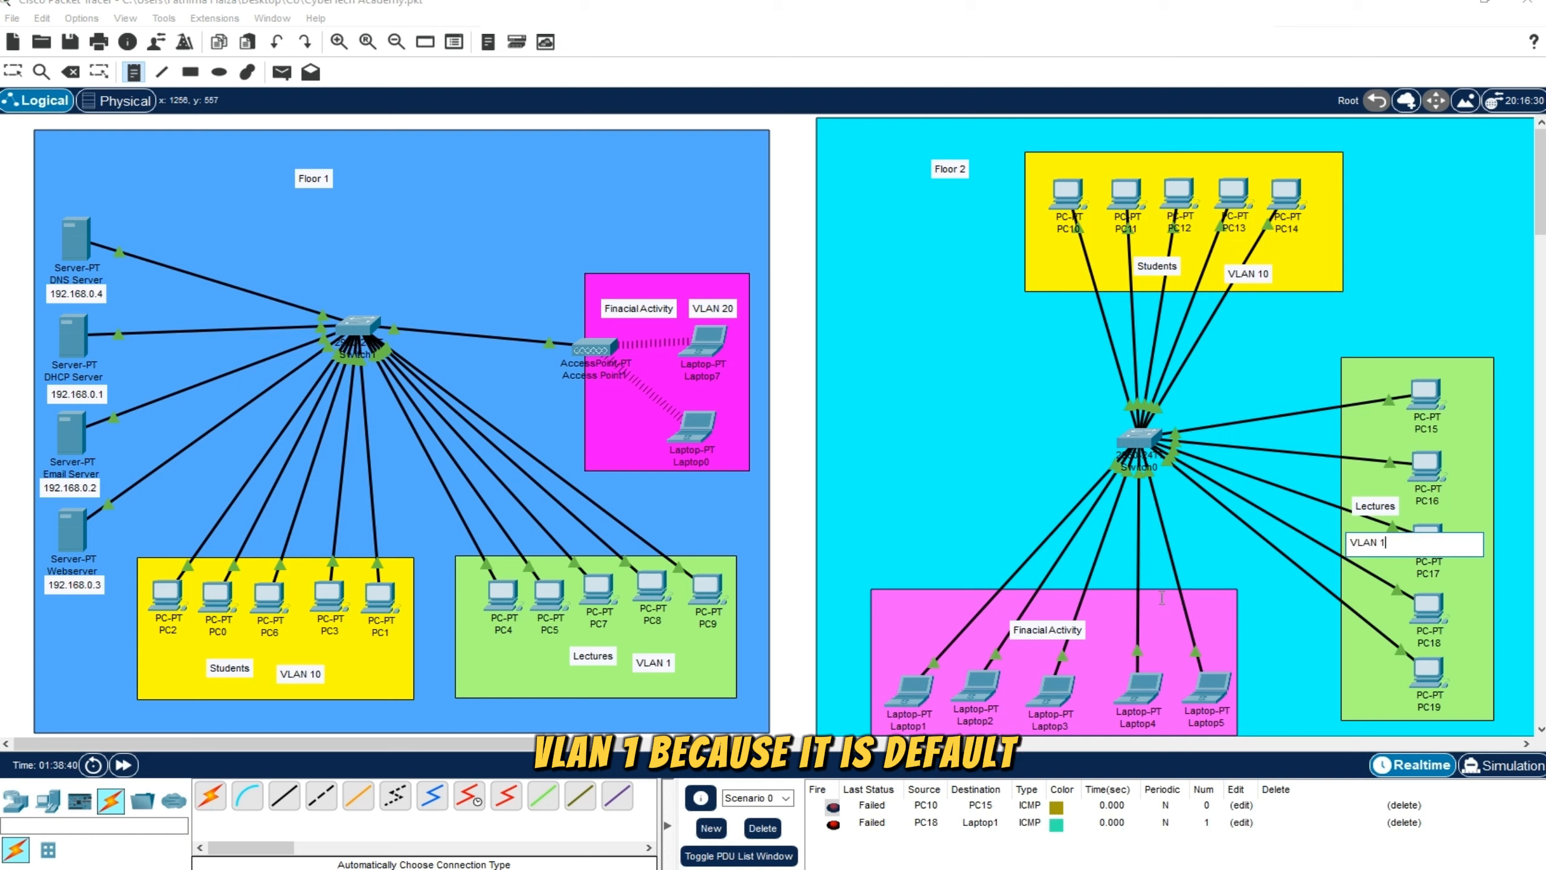
left_click(1111, 625)
type("VLAN 20")
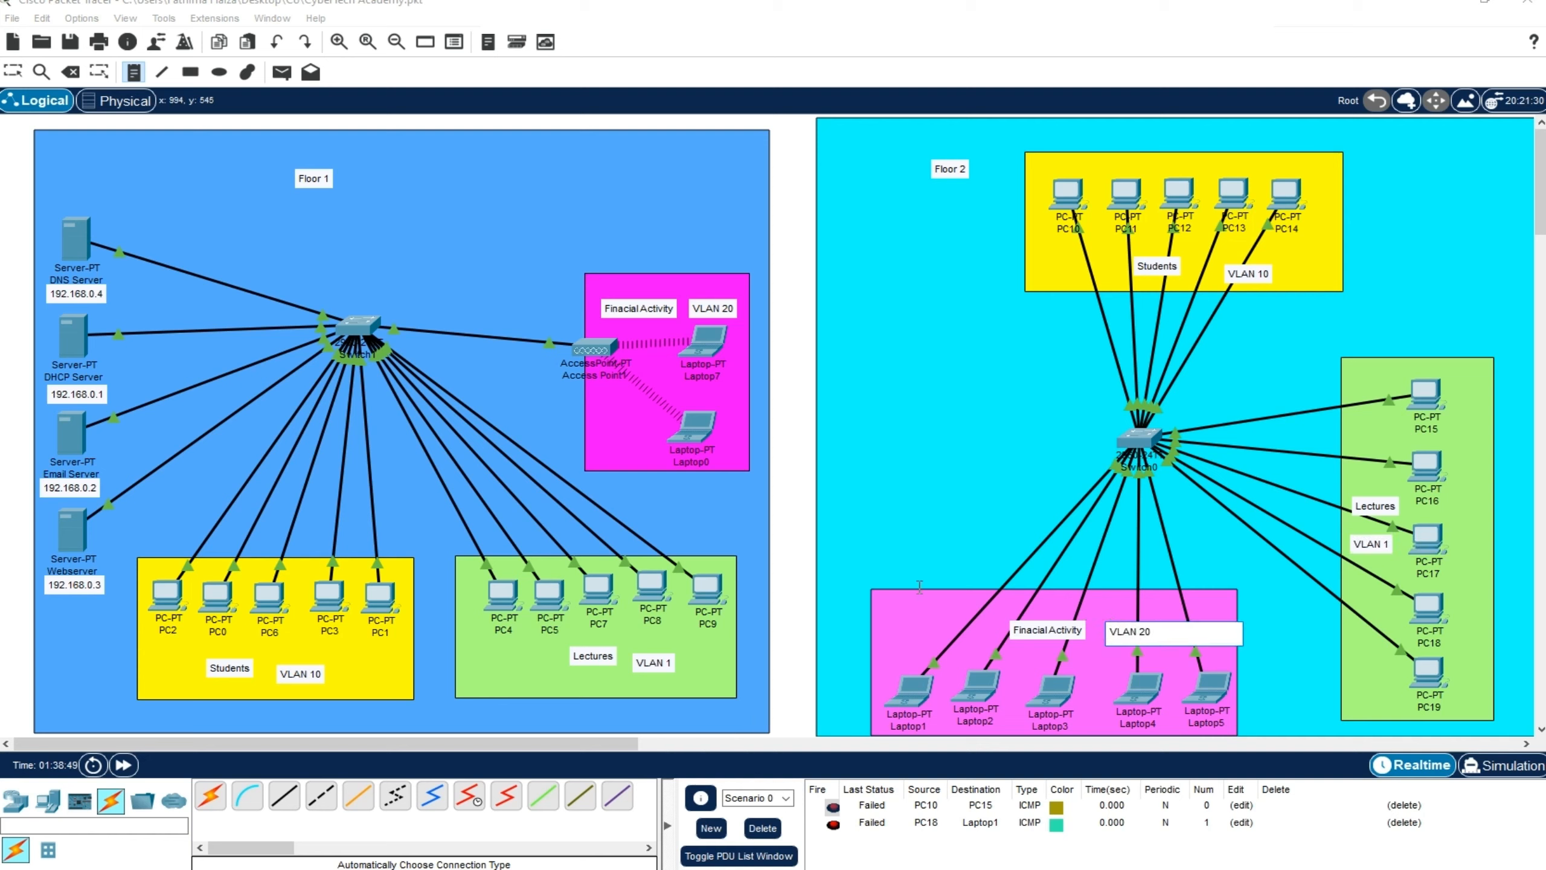
Finish the VLAN 20 note and delete both old test messages from the PDU list
left_click(13, 72)
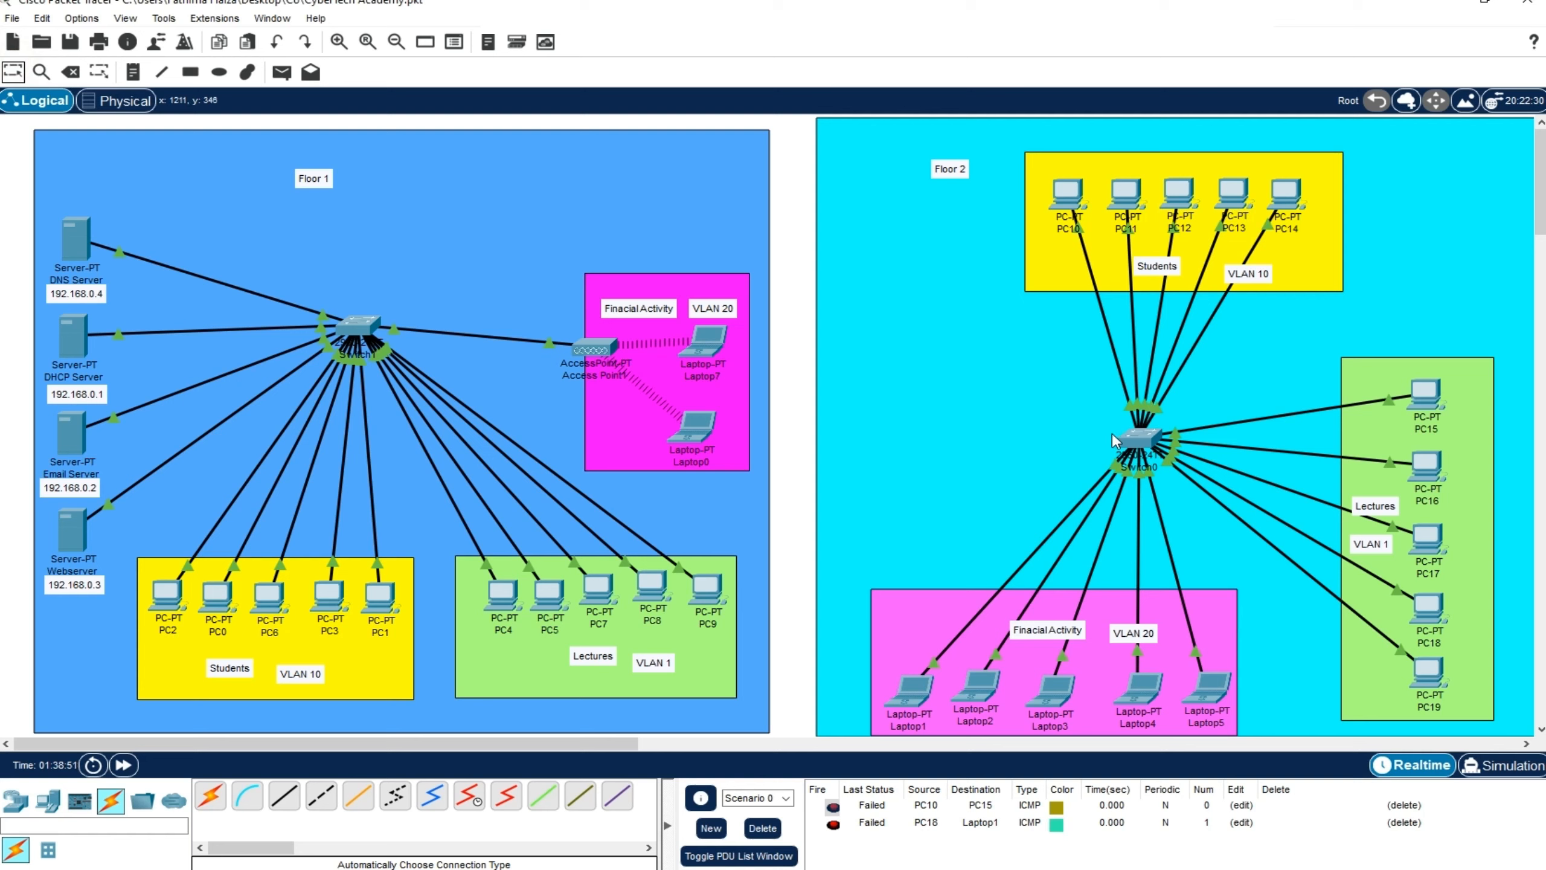
double_click(1402, 806)
double_click(1403, 806)
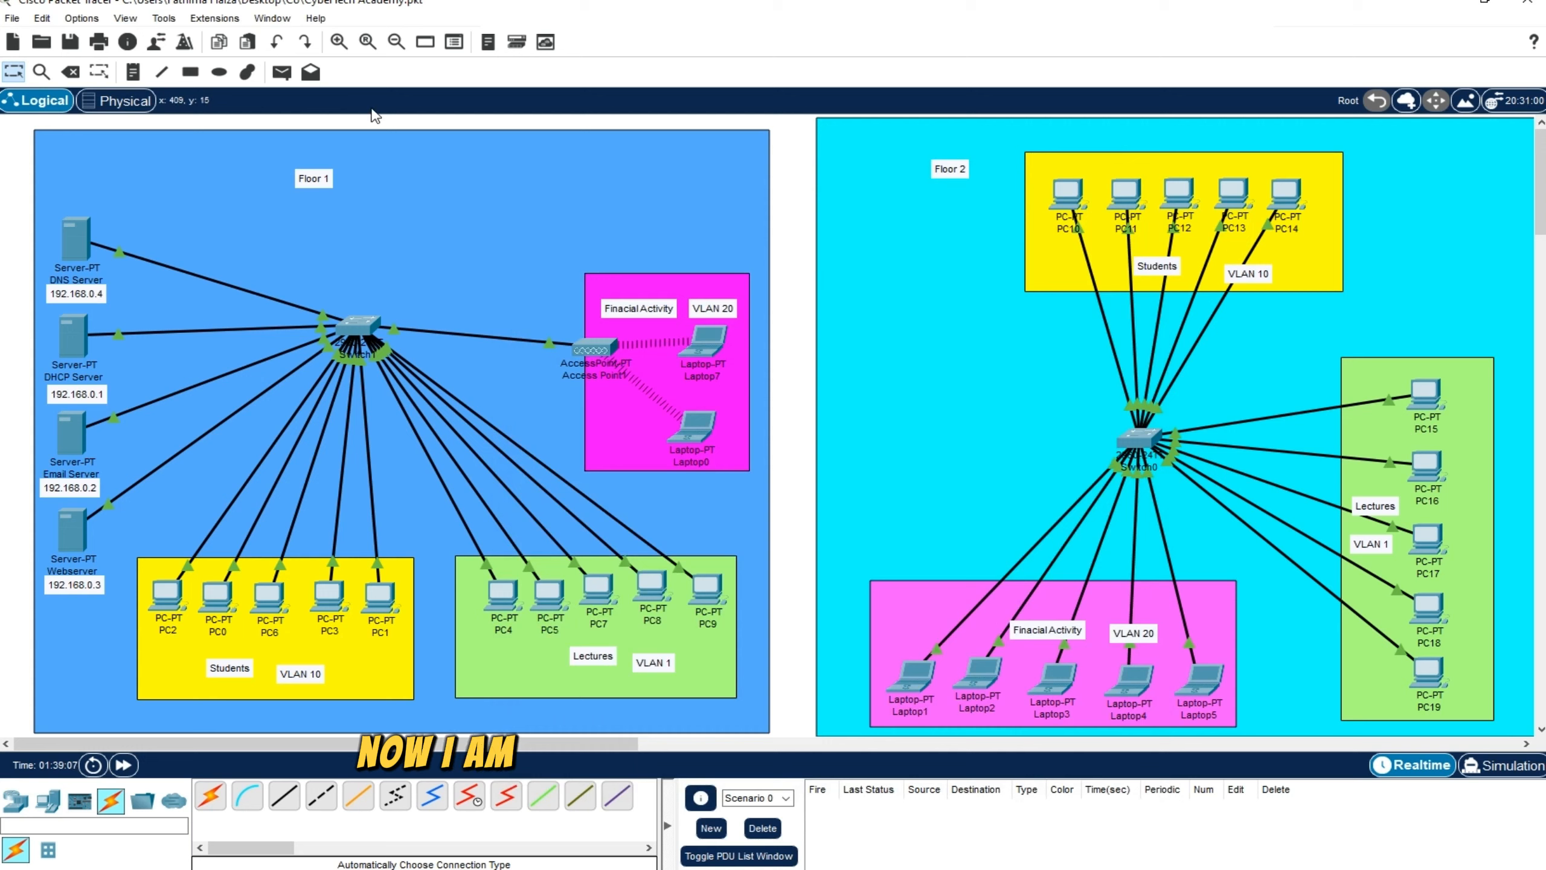
Test connectivity within the Floor 2 Students VLAN by sending simple PDUs from PC10 to PC12 and from PC14 to PC11
key("p")
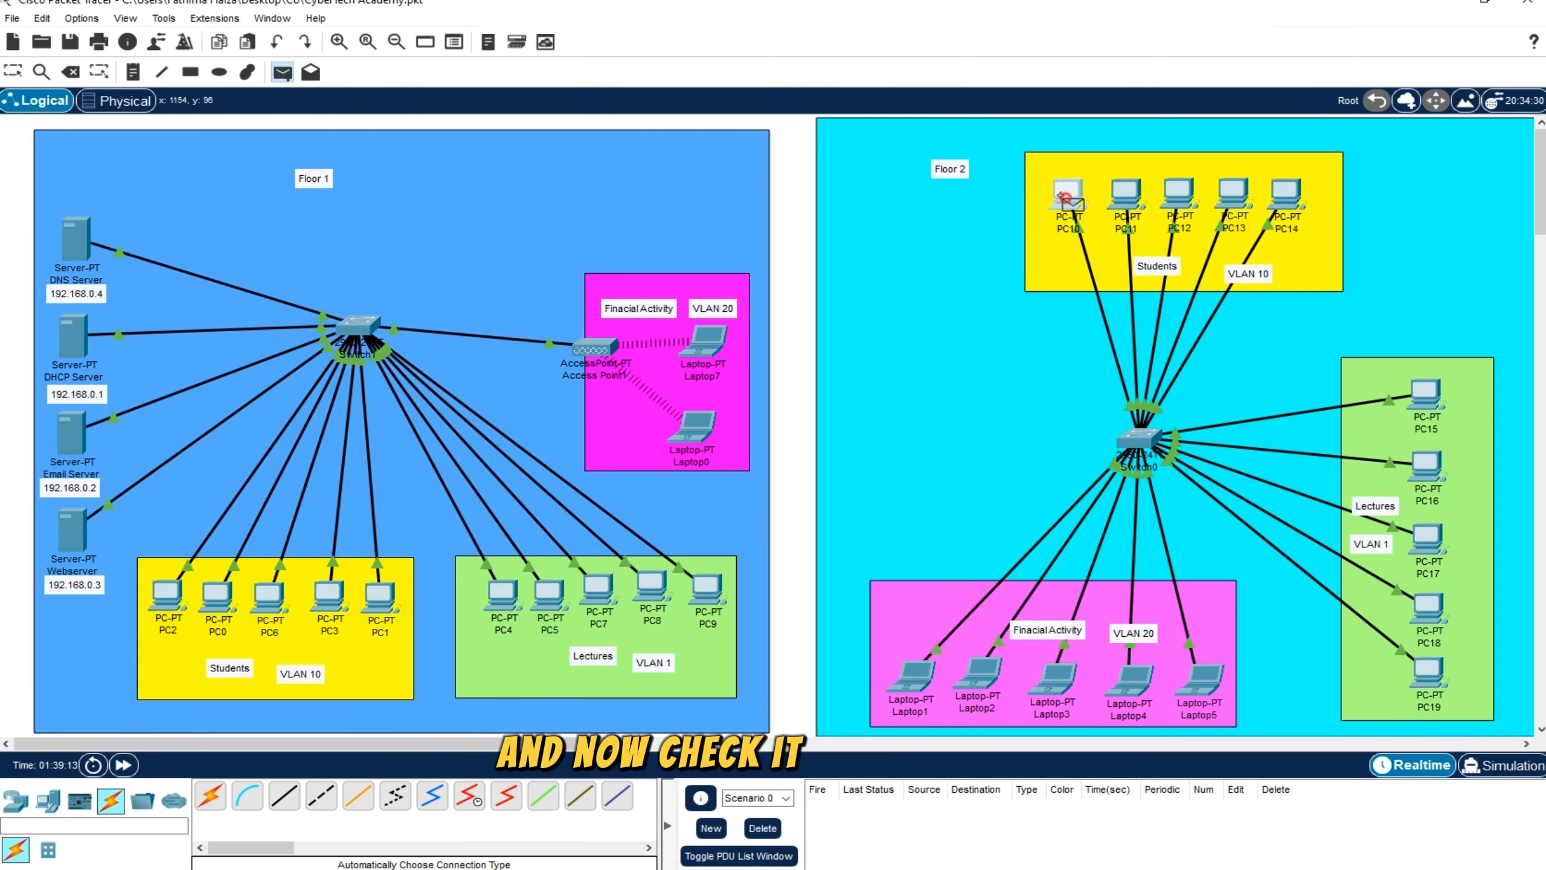
left_click(1068, 194)
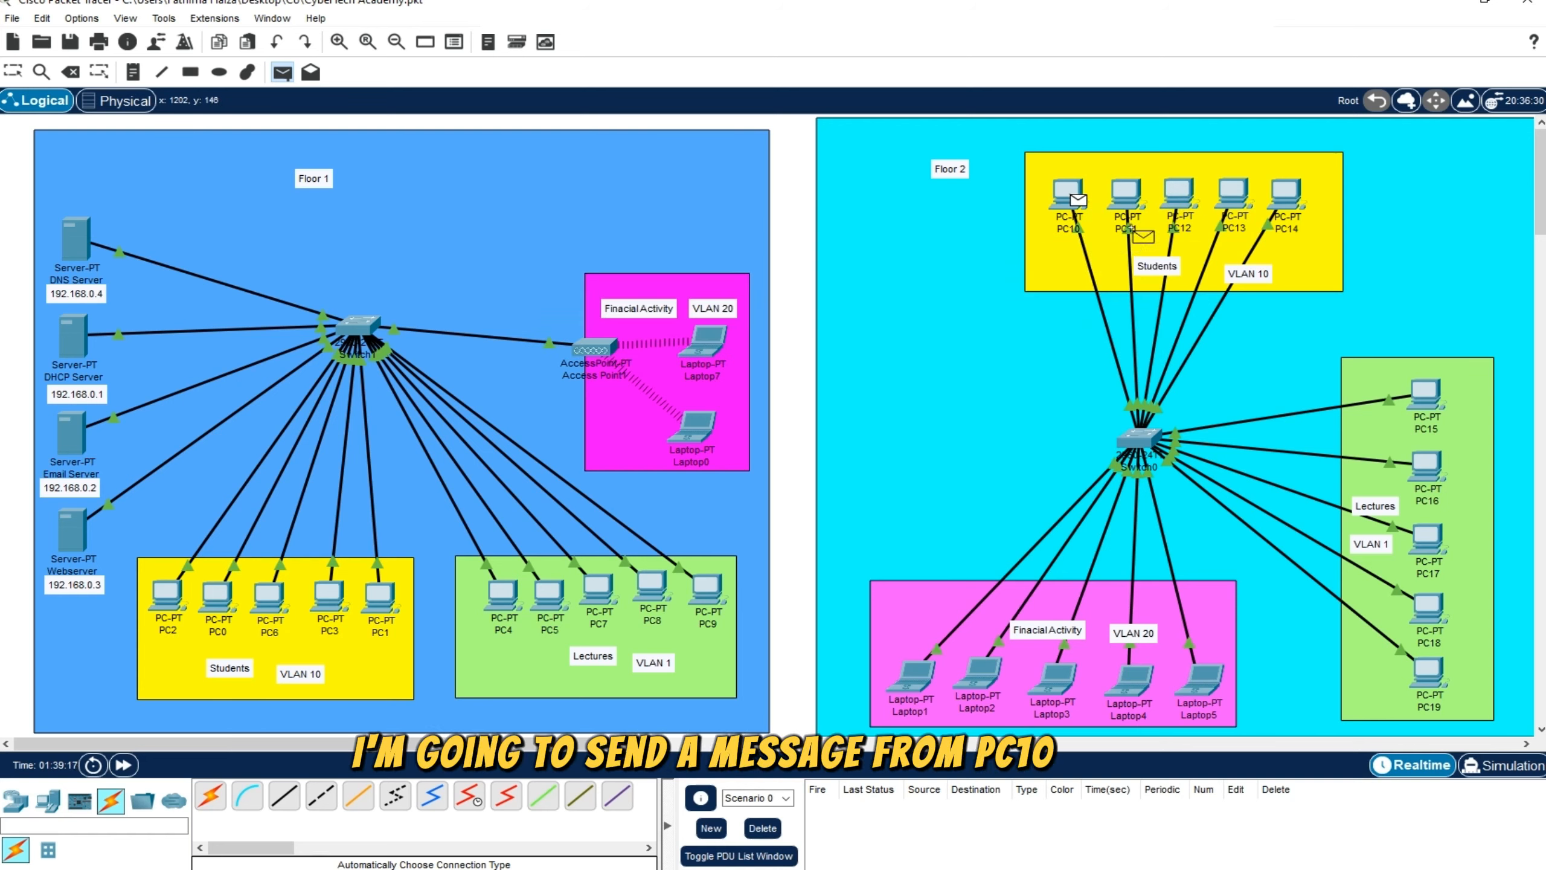
left_click(1179, 193)
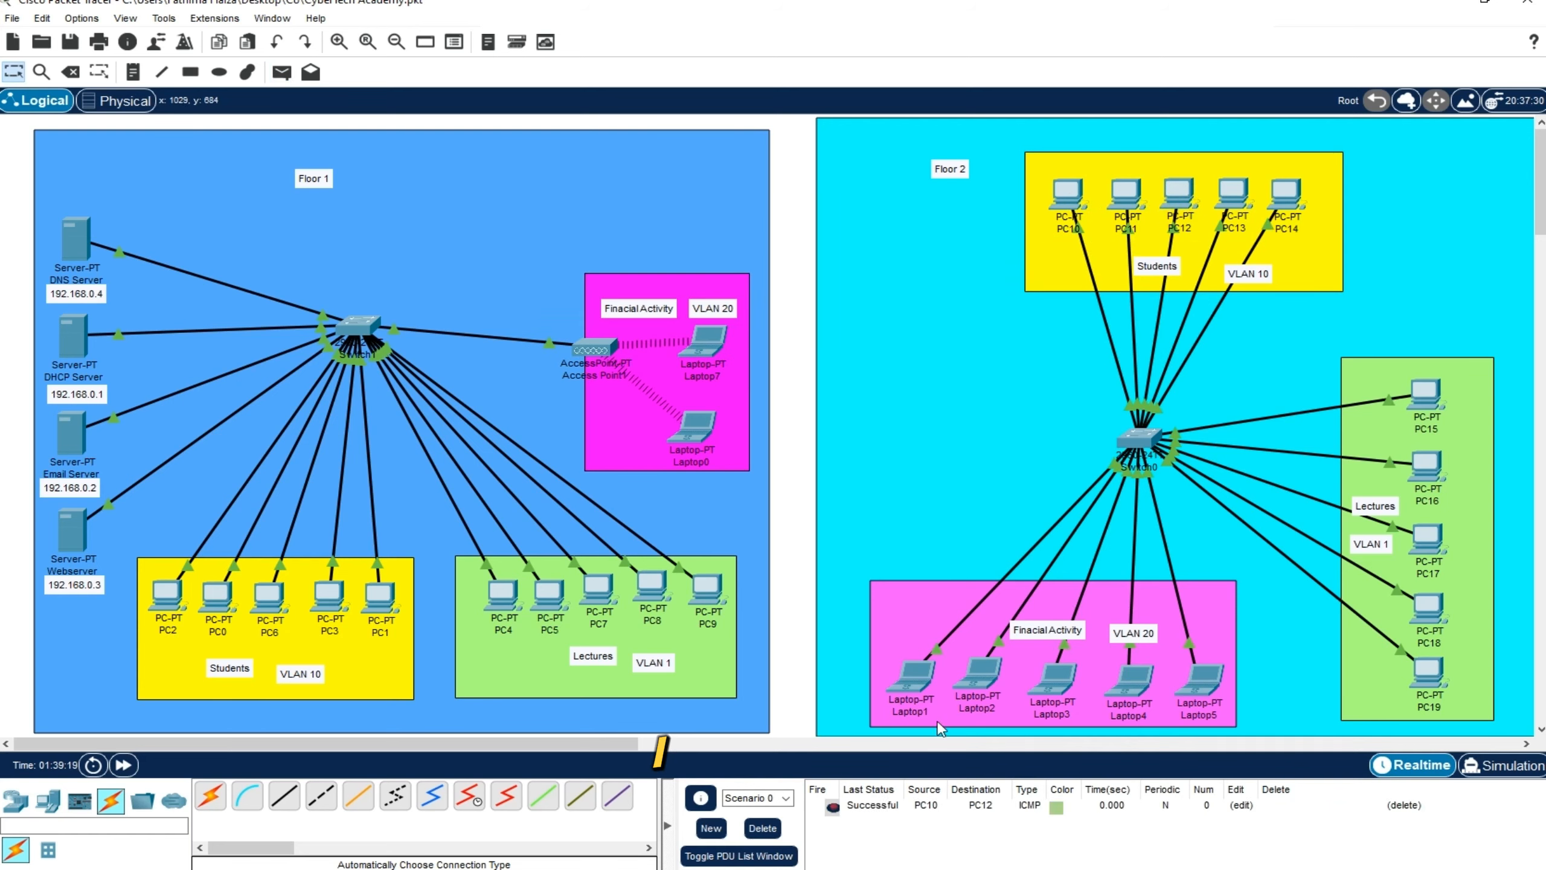
left_click(282, 70)
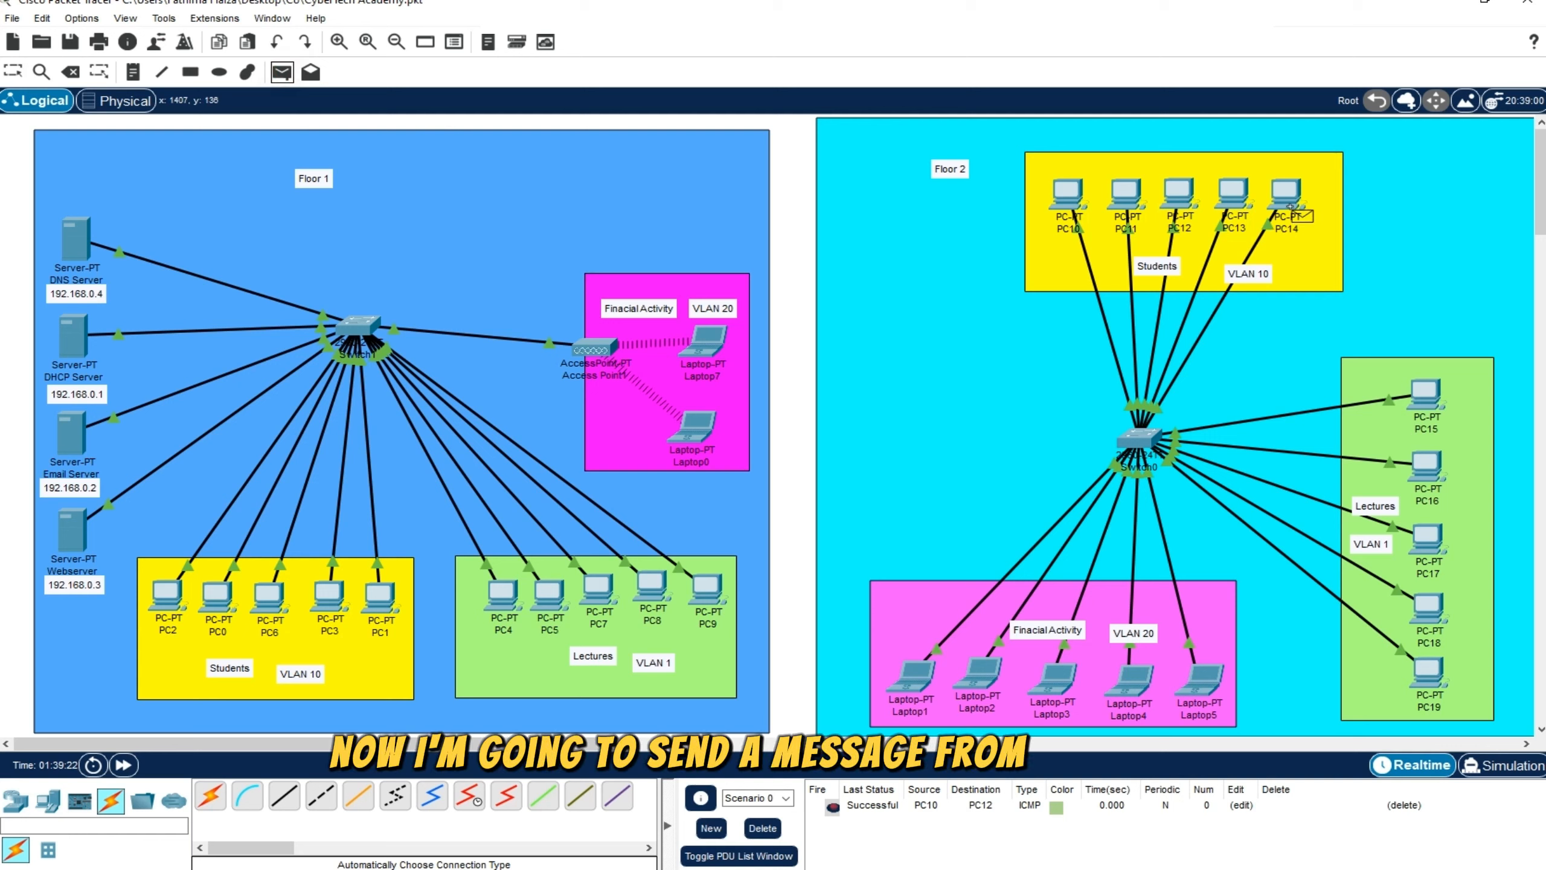
left_click(1288, 194)
left_click(1127, 194)
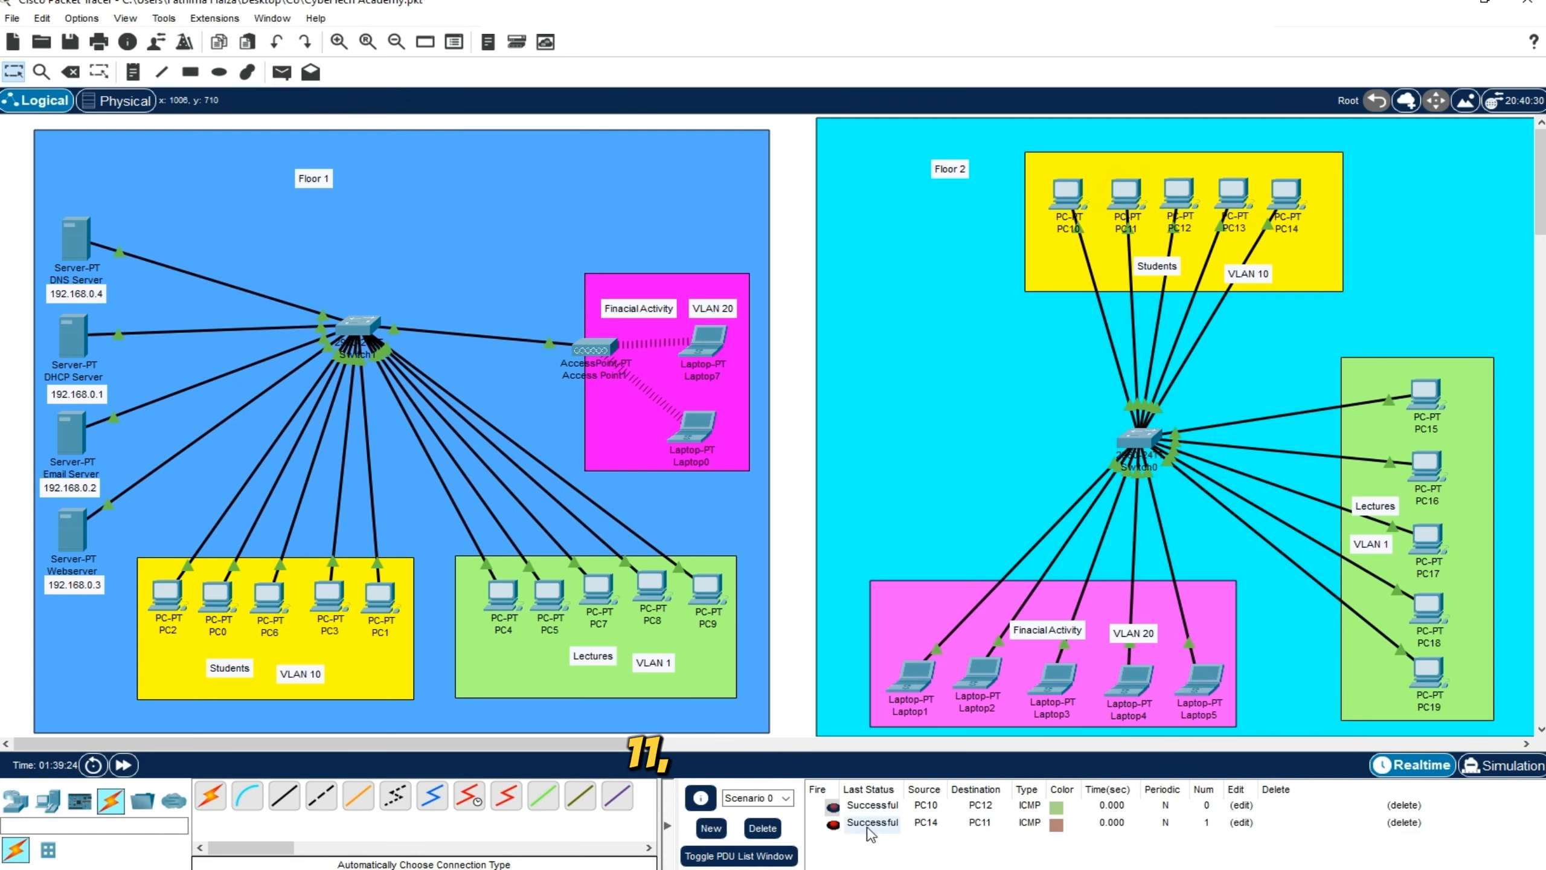
Test connectivity within the Floor 2 Lectures VLAN by sending simple PDUs from PC15 to PC17 and from PC19 to PC15
left_click(282, 72)
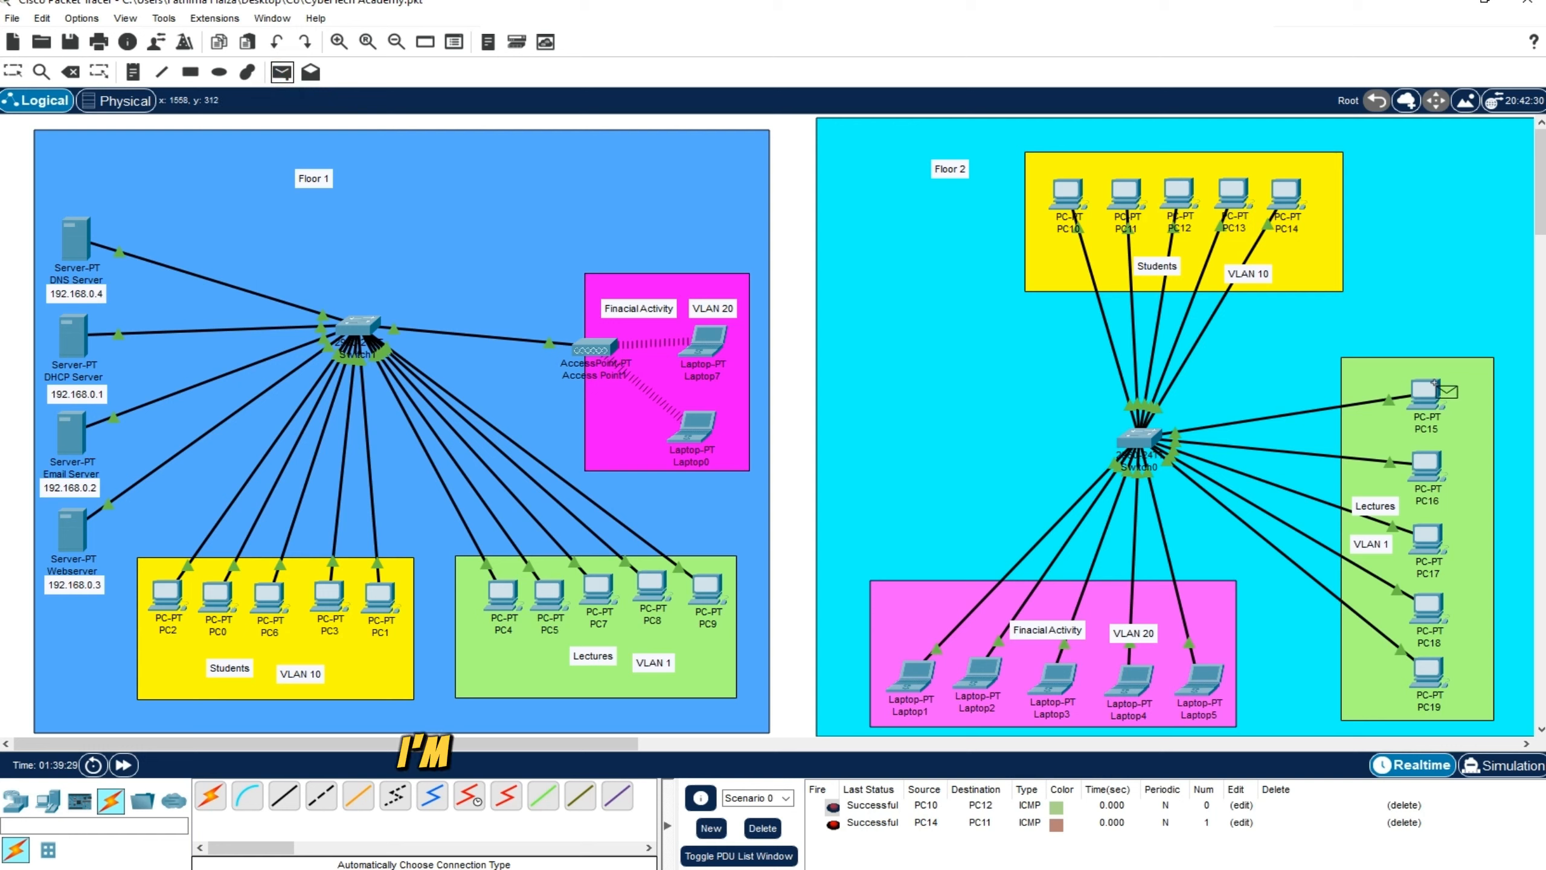
left_click(1425, 397)
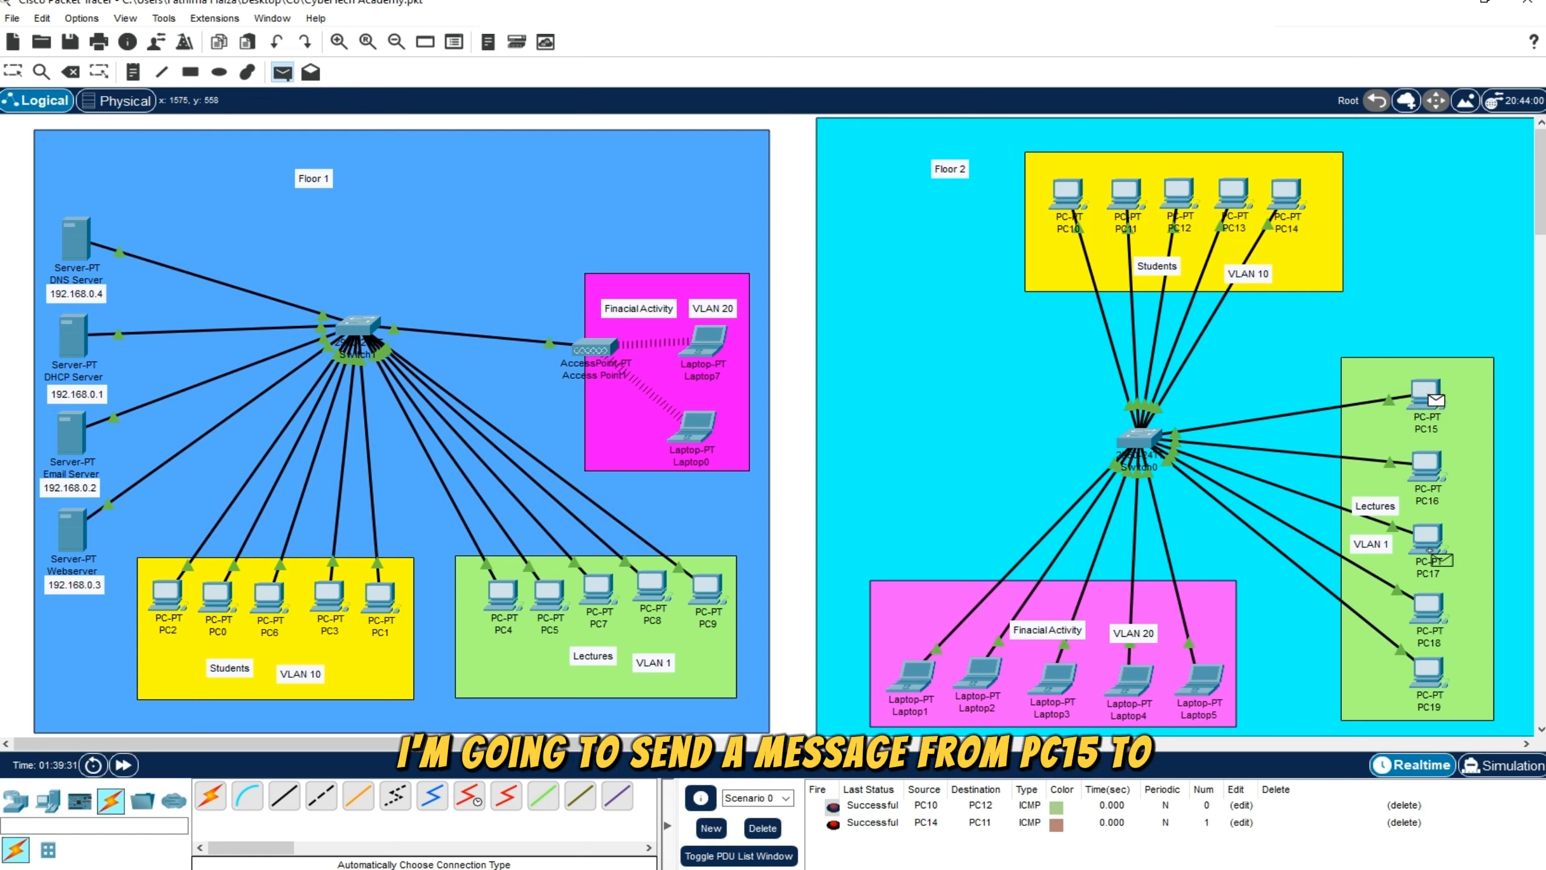
left_click(1426, 537)
left_click(881, 841)
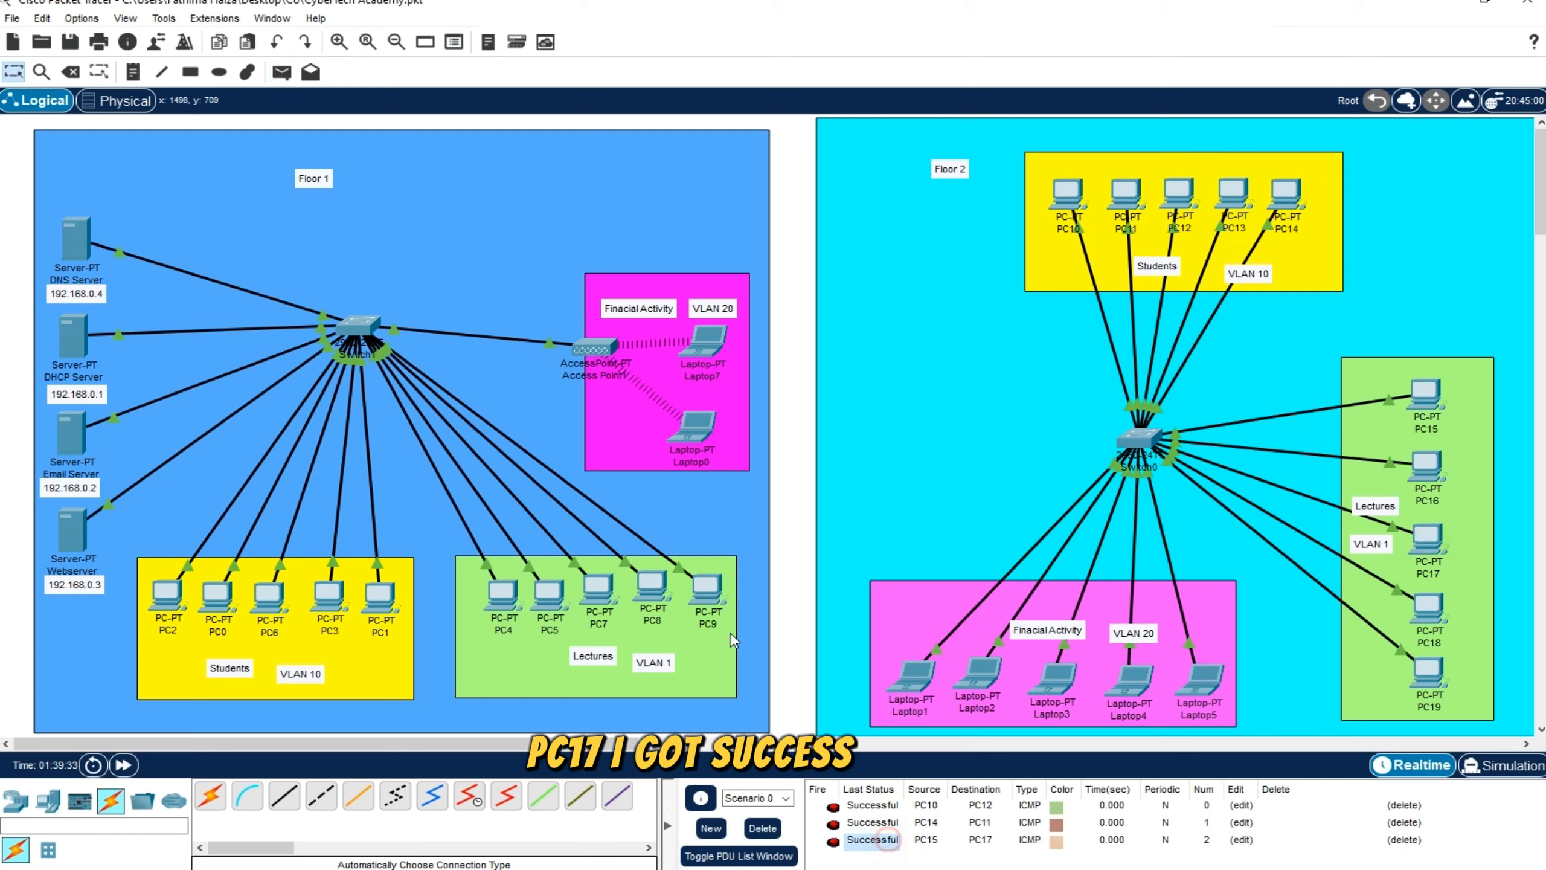
left_click(282, 74)
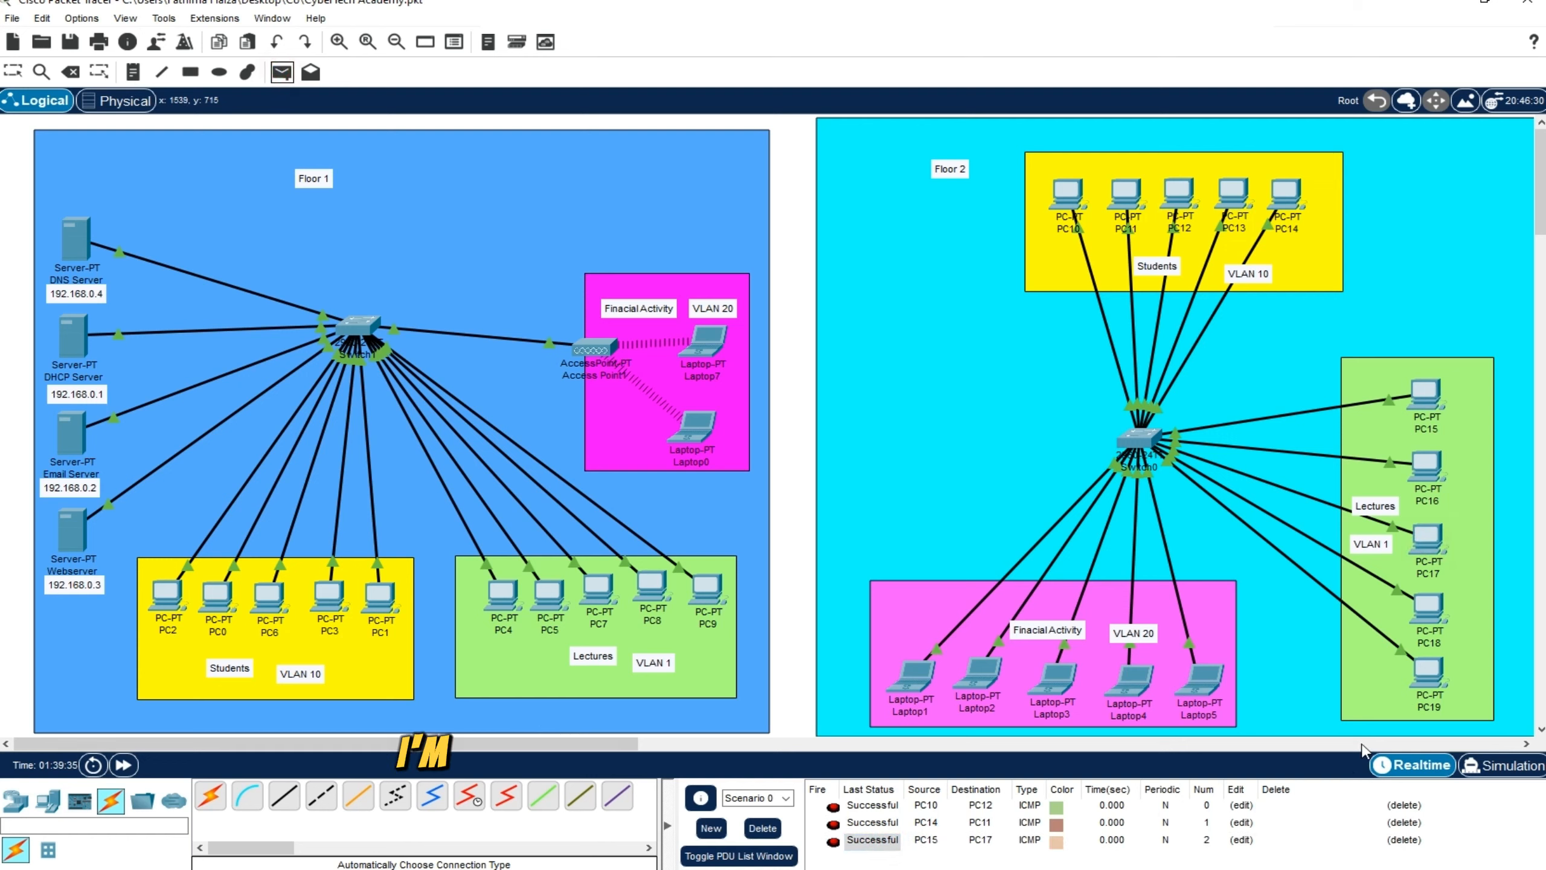
left_click(1415, 683)
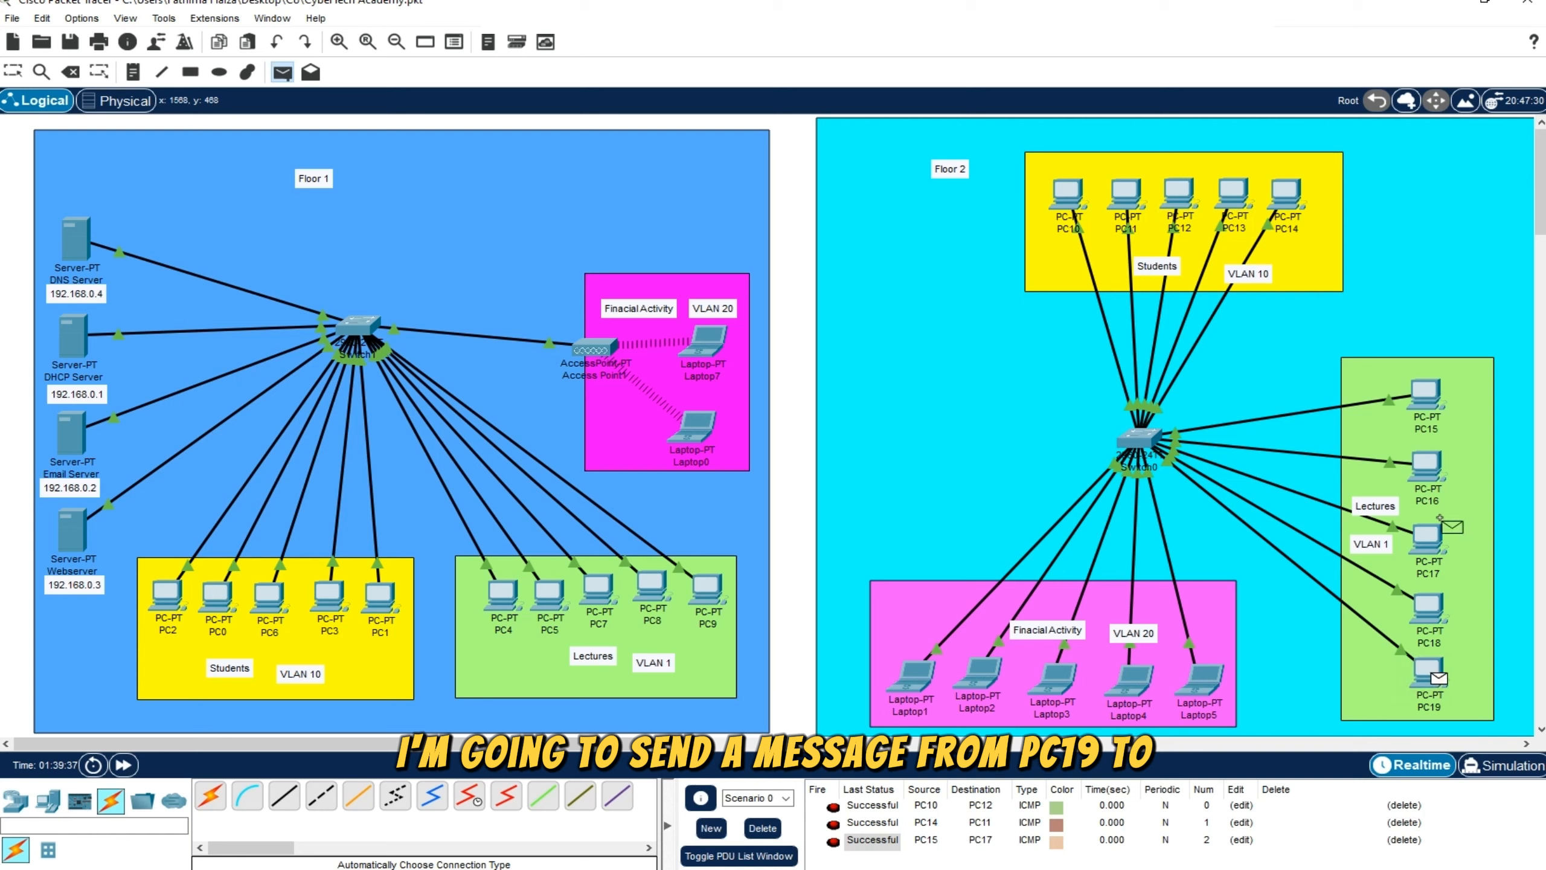
left_click(1423, 395)
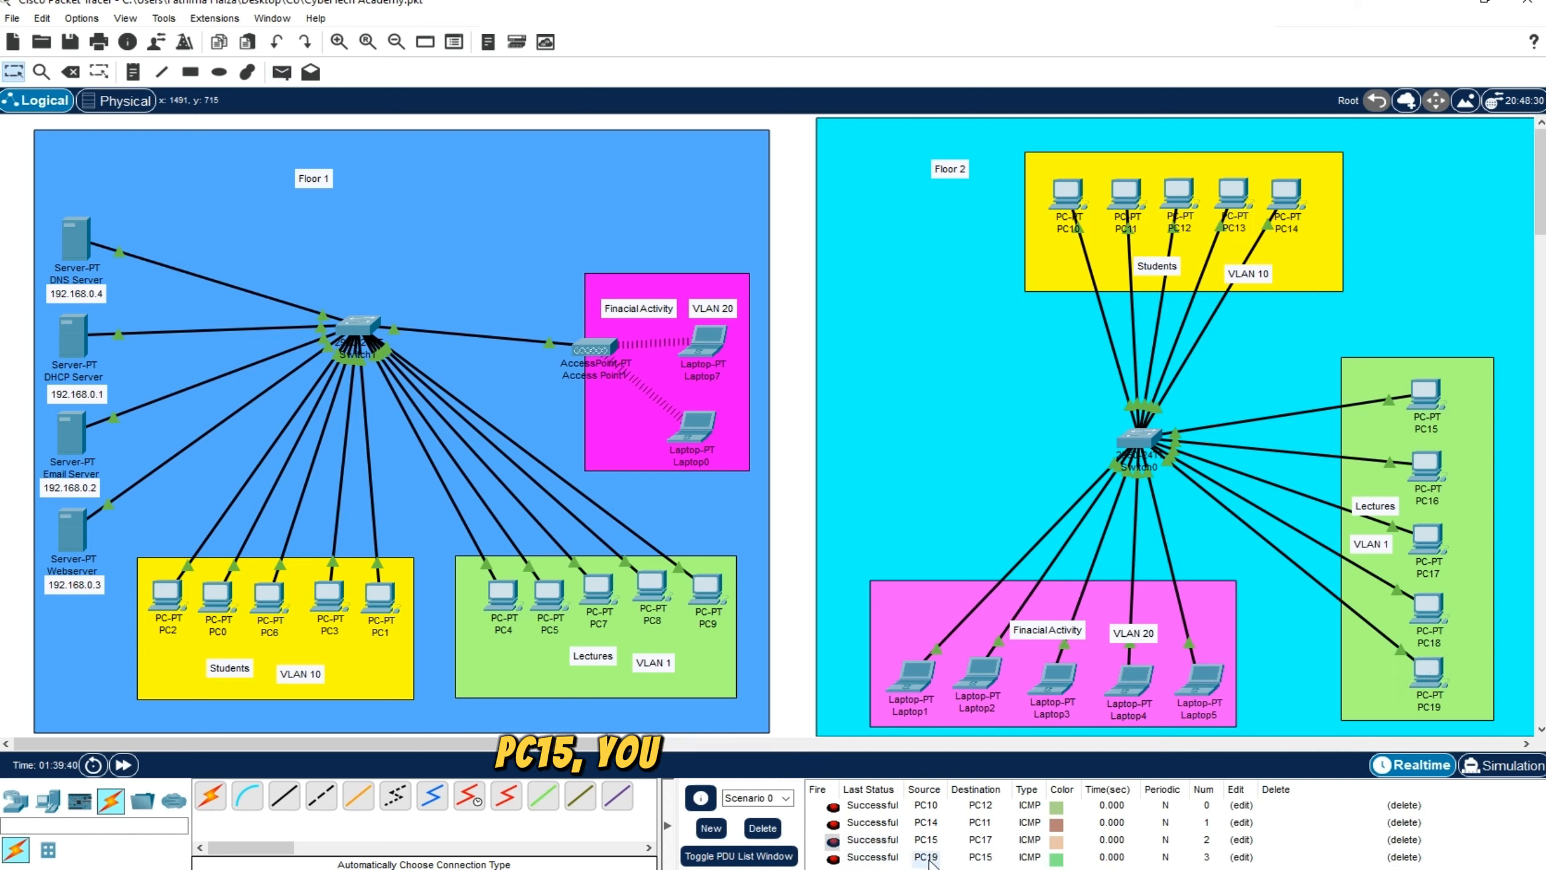
Delete all the Students and Lectures test messages from the PDU list
left_click(1404, 805)
left_click(1403, 805)
left_click(1404, 805)
left_click(1404, 805)
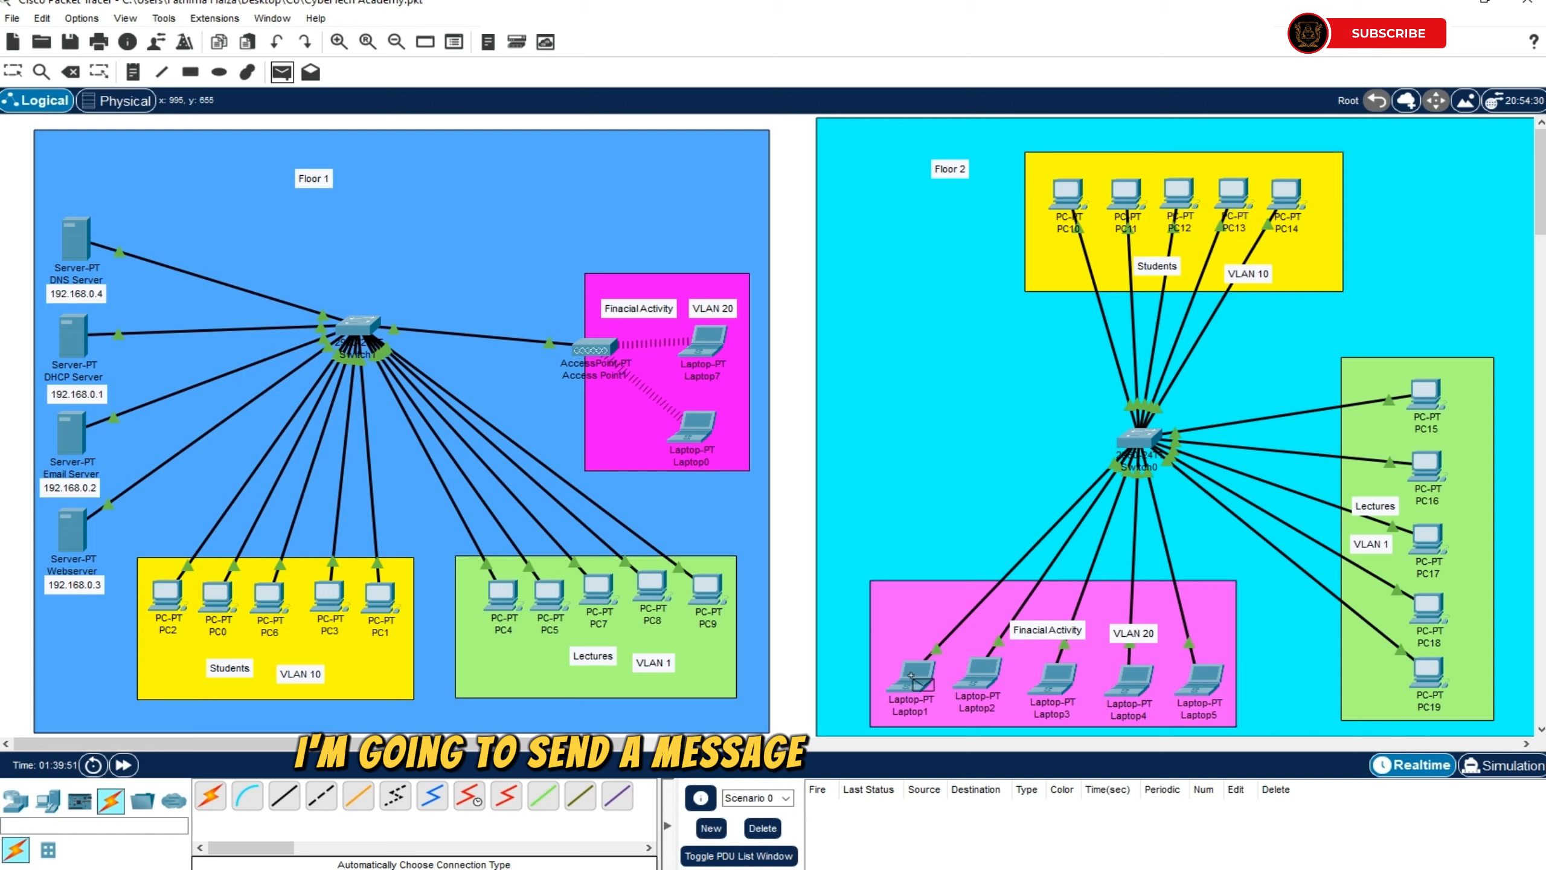
Test VLAN 20 on Floor 2 with simple PDUs from Laptop1 to Laptop5 and Laptop4 to Laptop2, and delete both PDU entries
left_click(913, 676)
left_click(1204, 695)
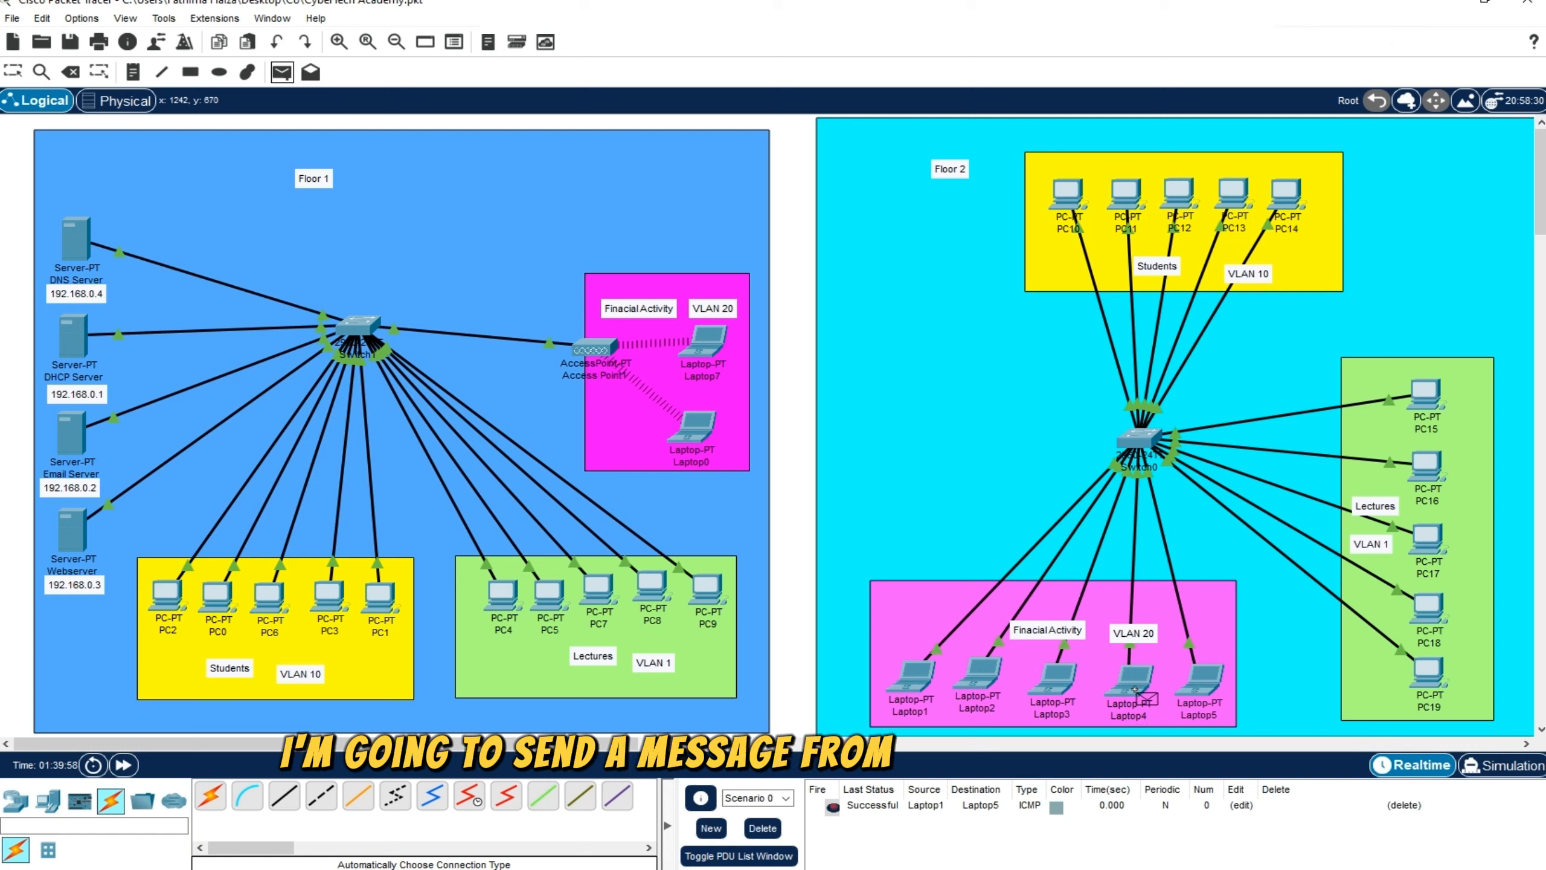
left_click(1131, 681)
left_click(970, 680)
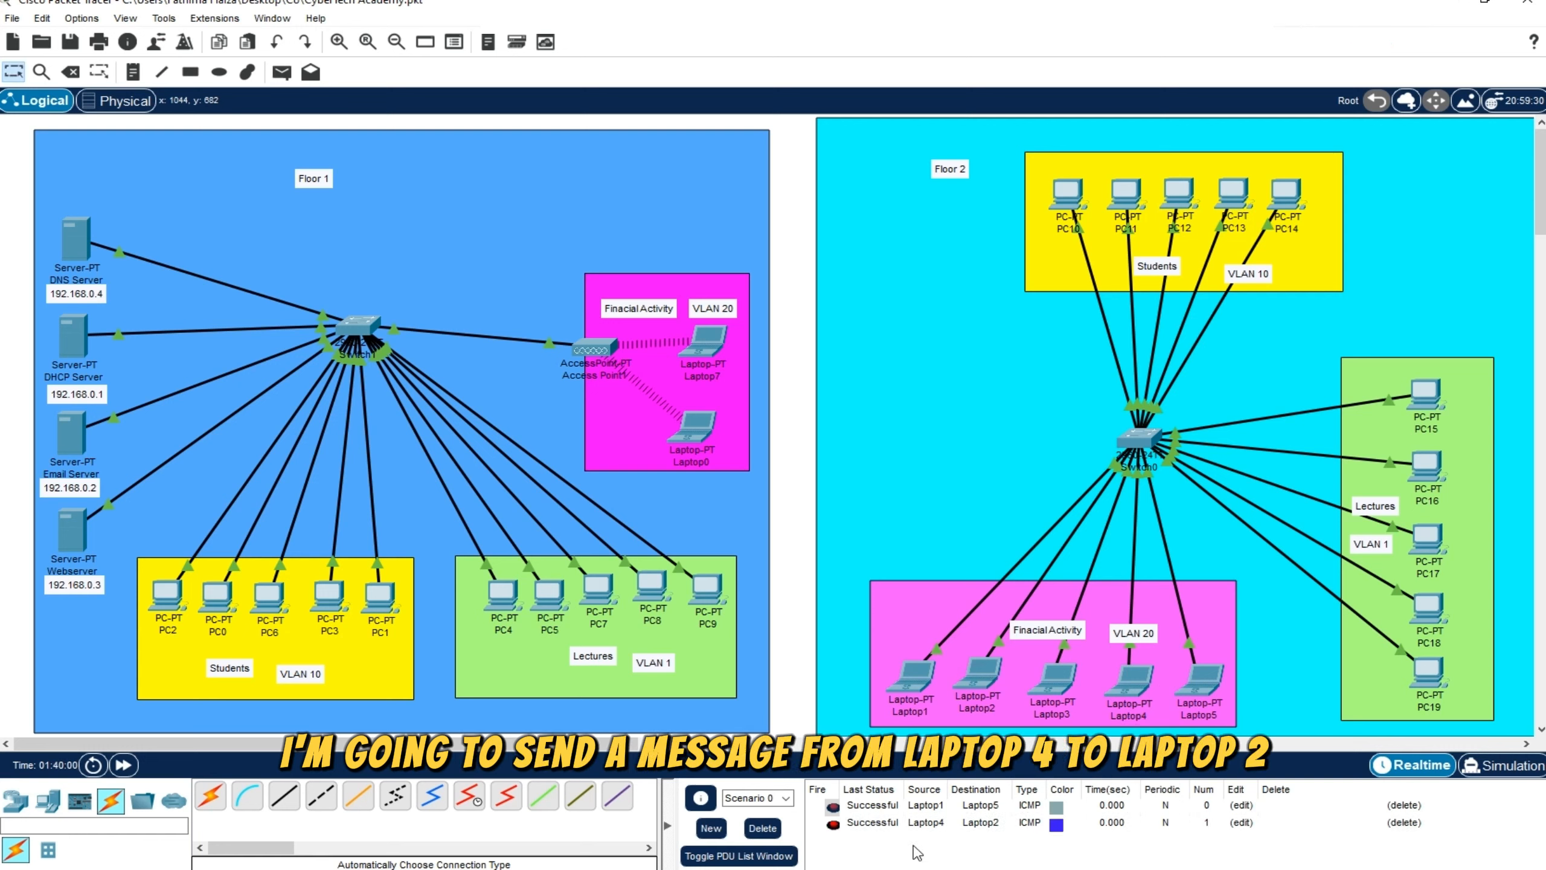
left_click(1403, 822)
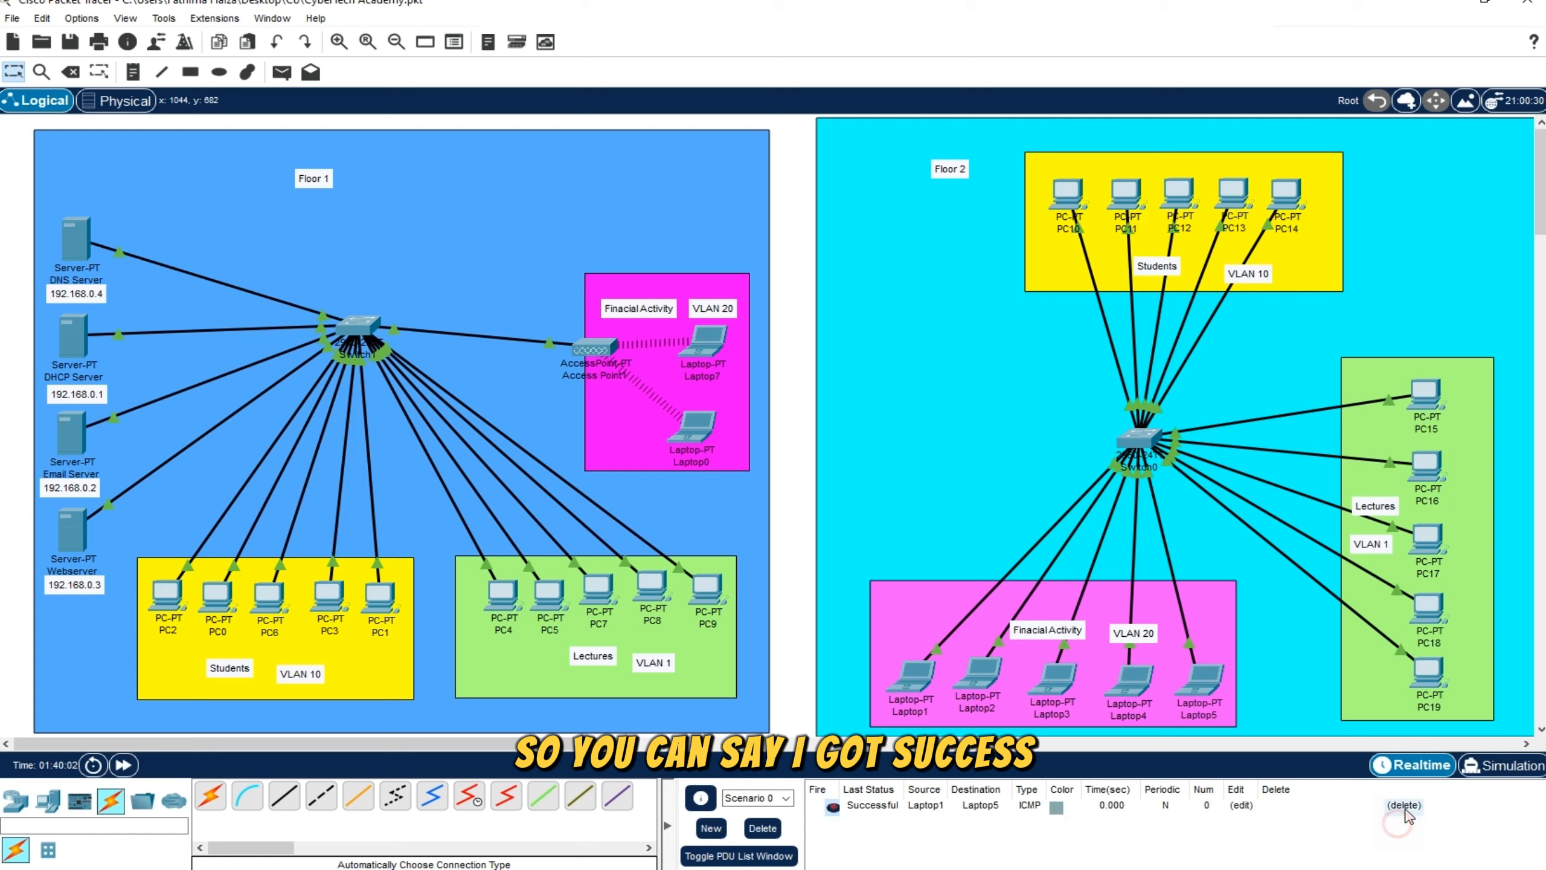
left_click(1403, 805)
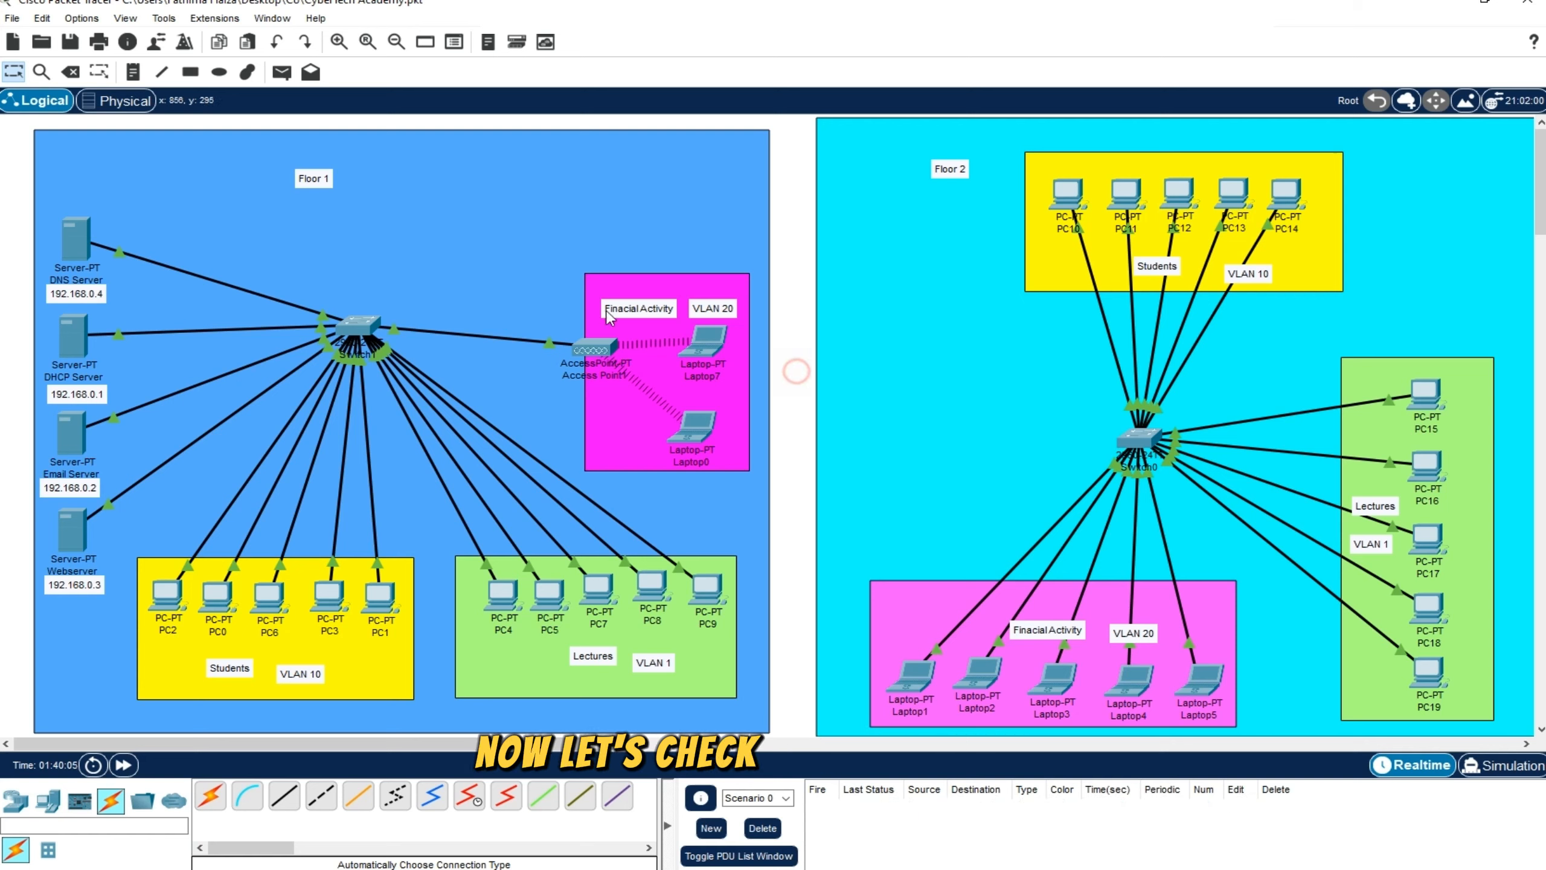
Test communication between different VLANs on Floor 2 by sending simple PDUs from PC10 to PC15 and from PC17 to Laptop3
left_click(289, 80)
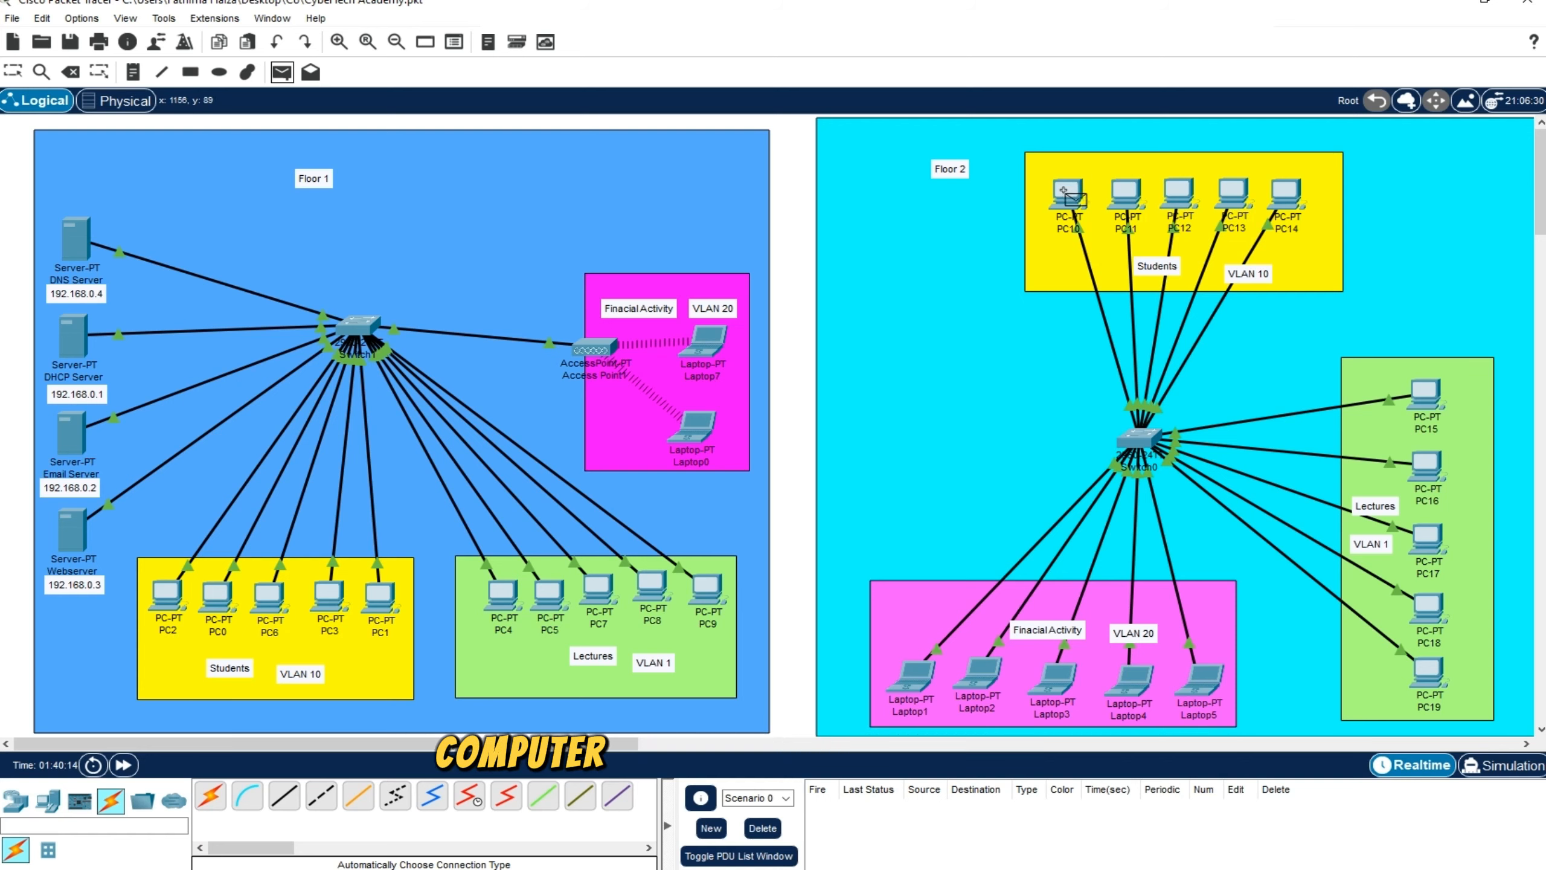
left_click(1065, 194)
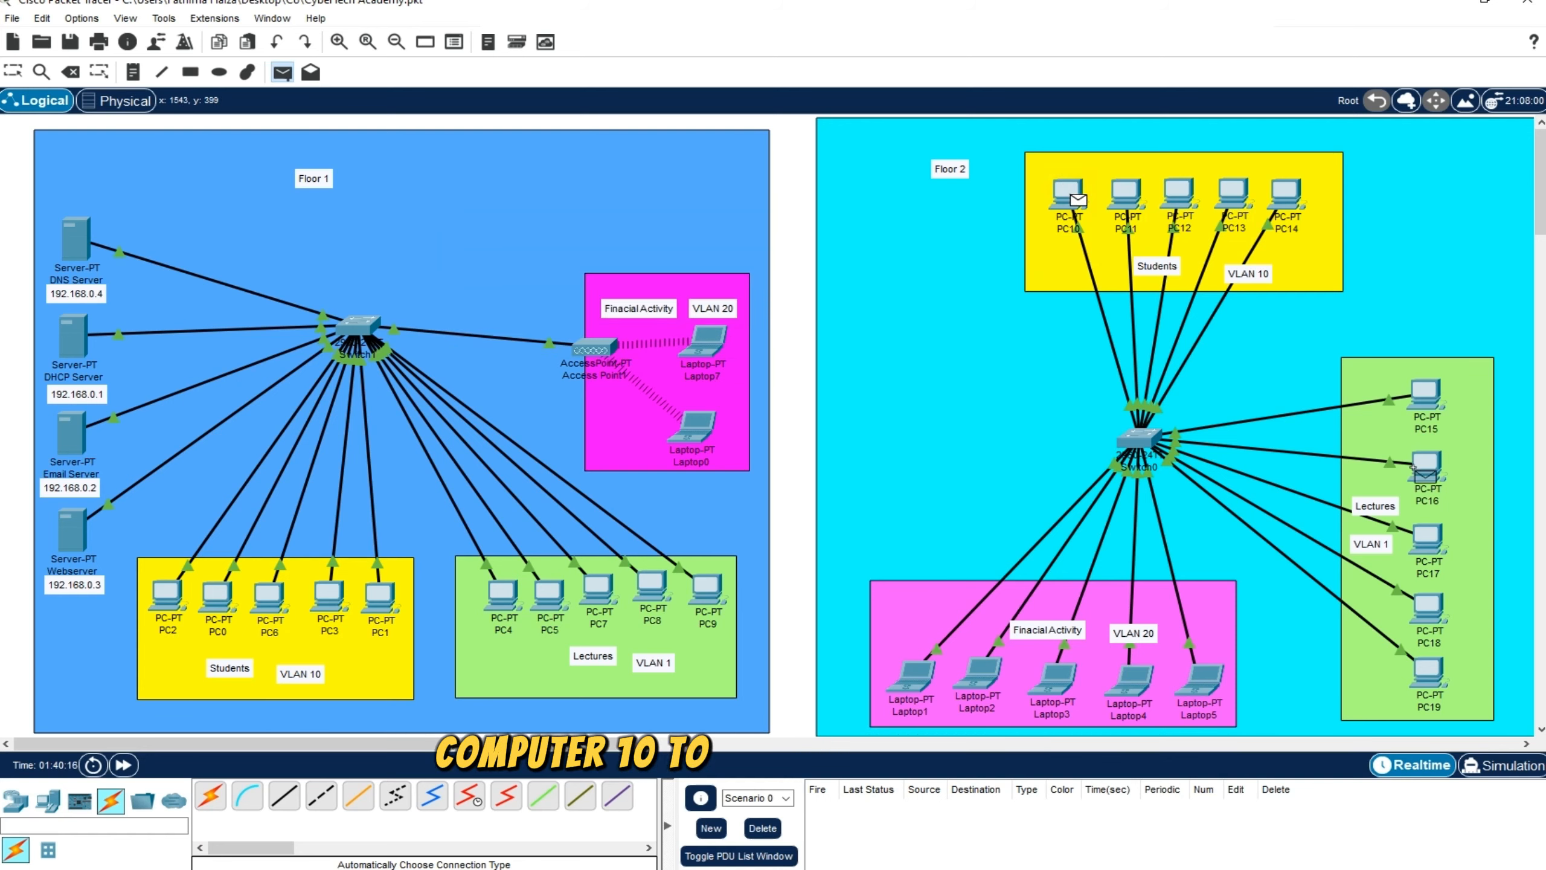
left_click(1427, 394)
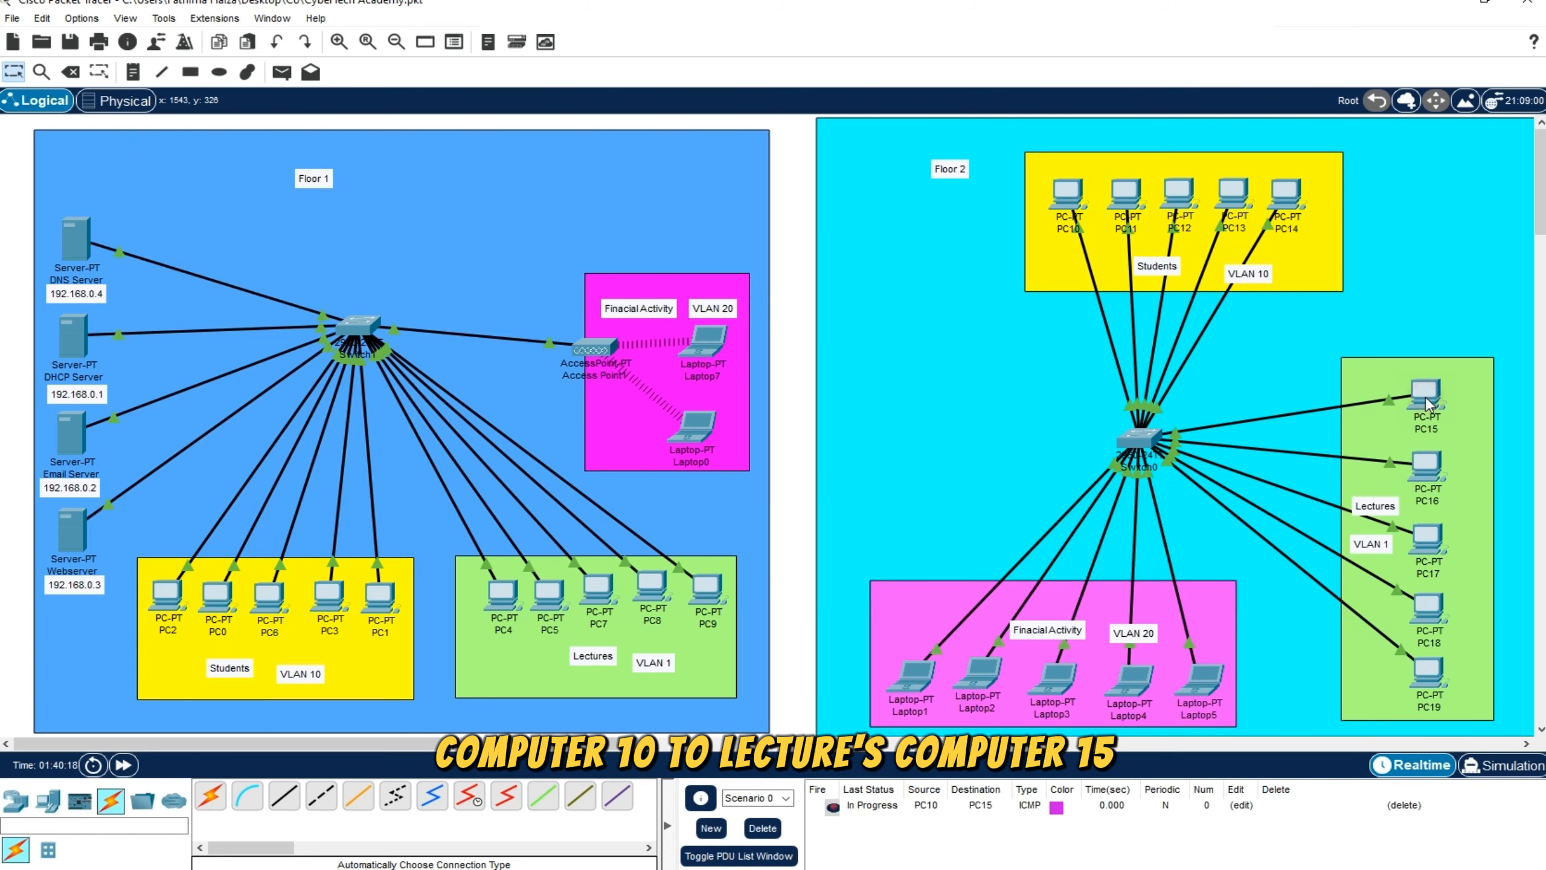
left_click(872, 805)
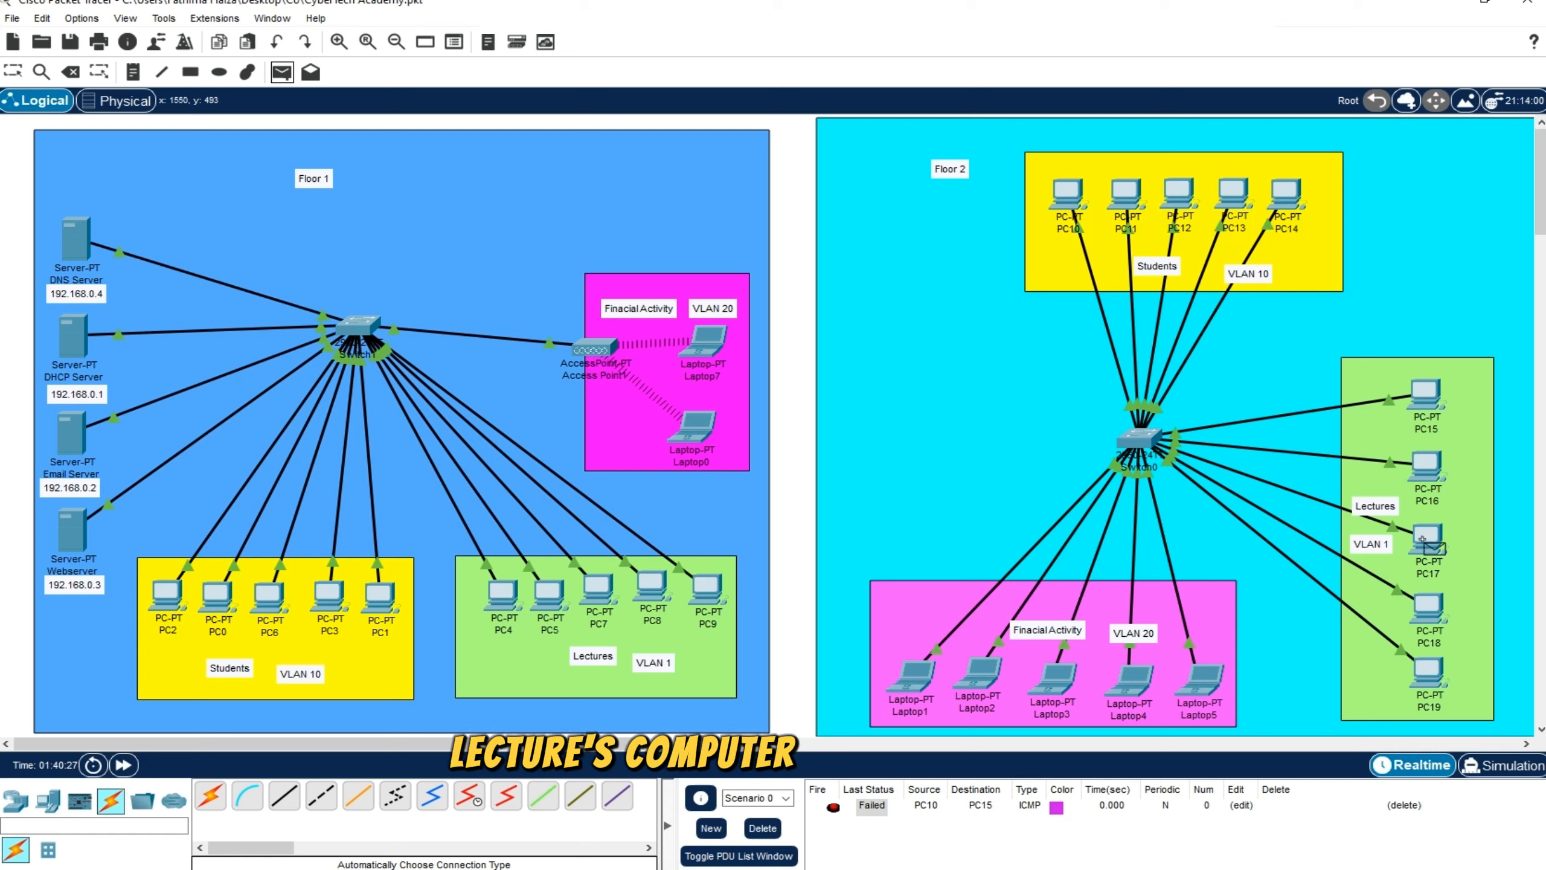
left_click(1422, 538)
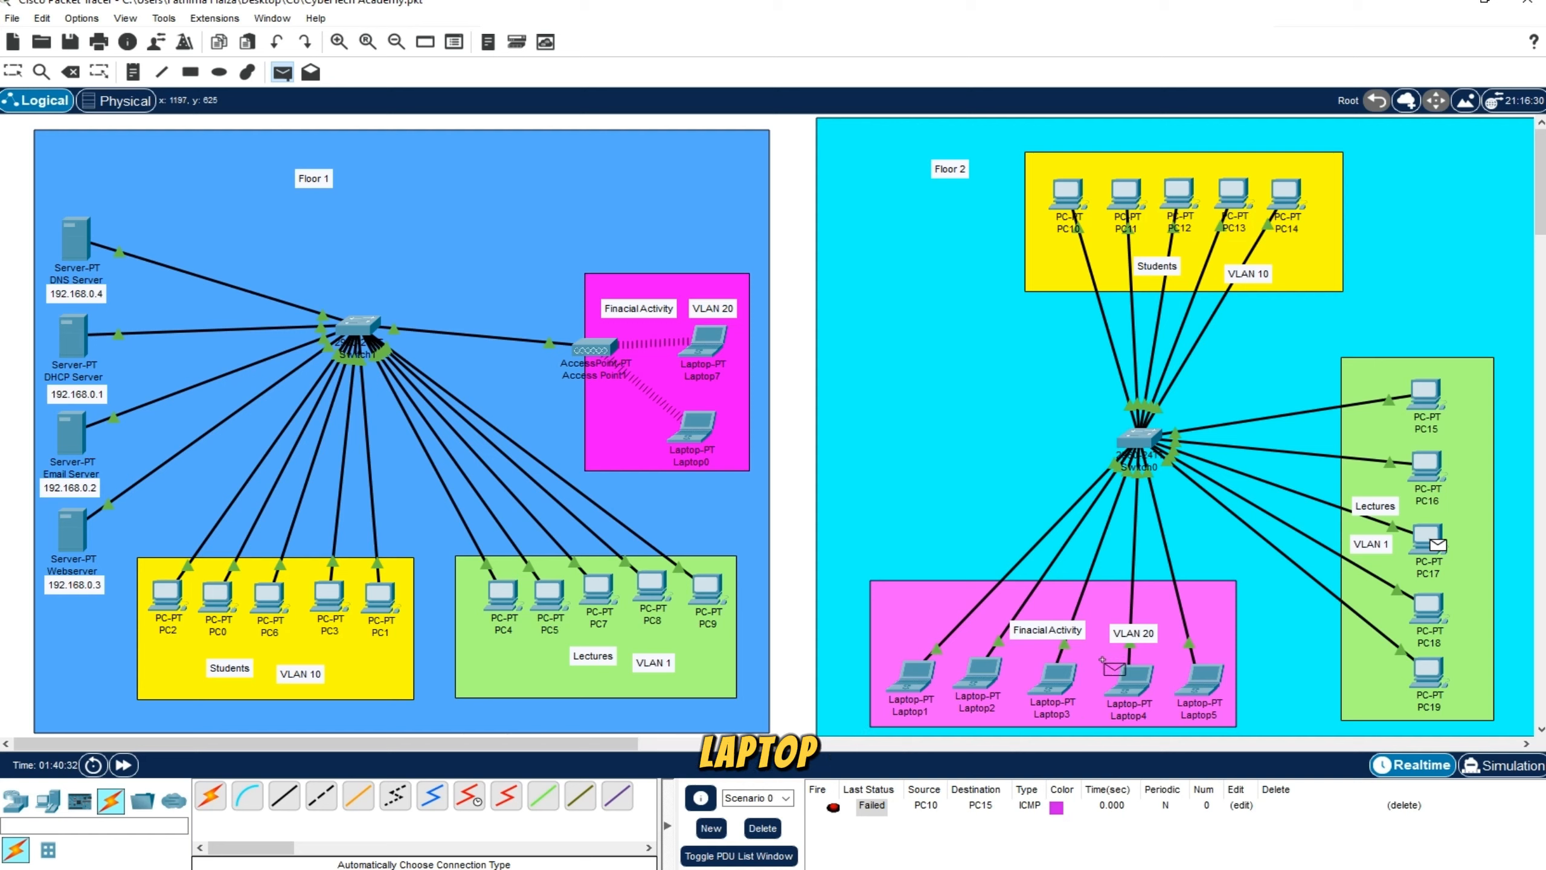
left_click(1062, 683)
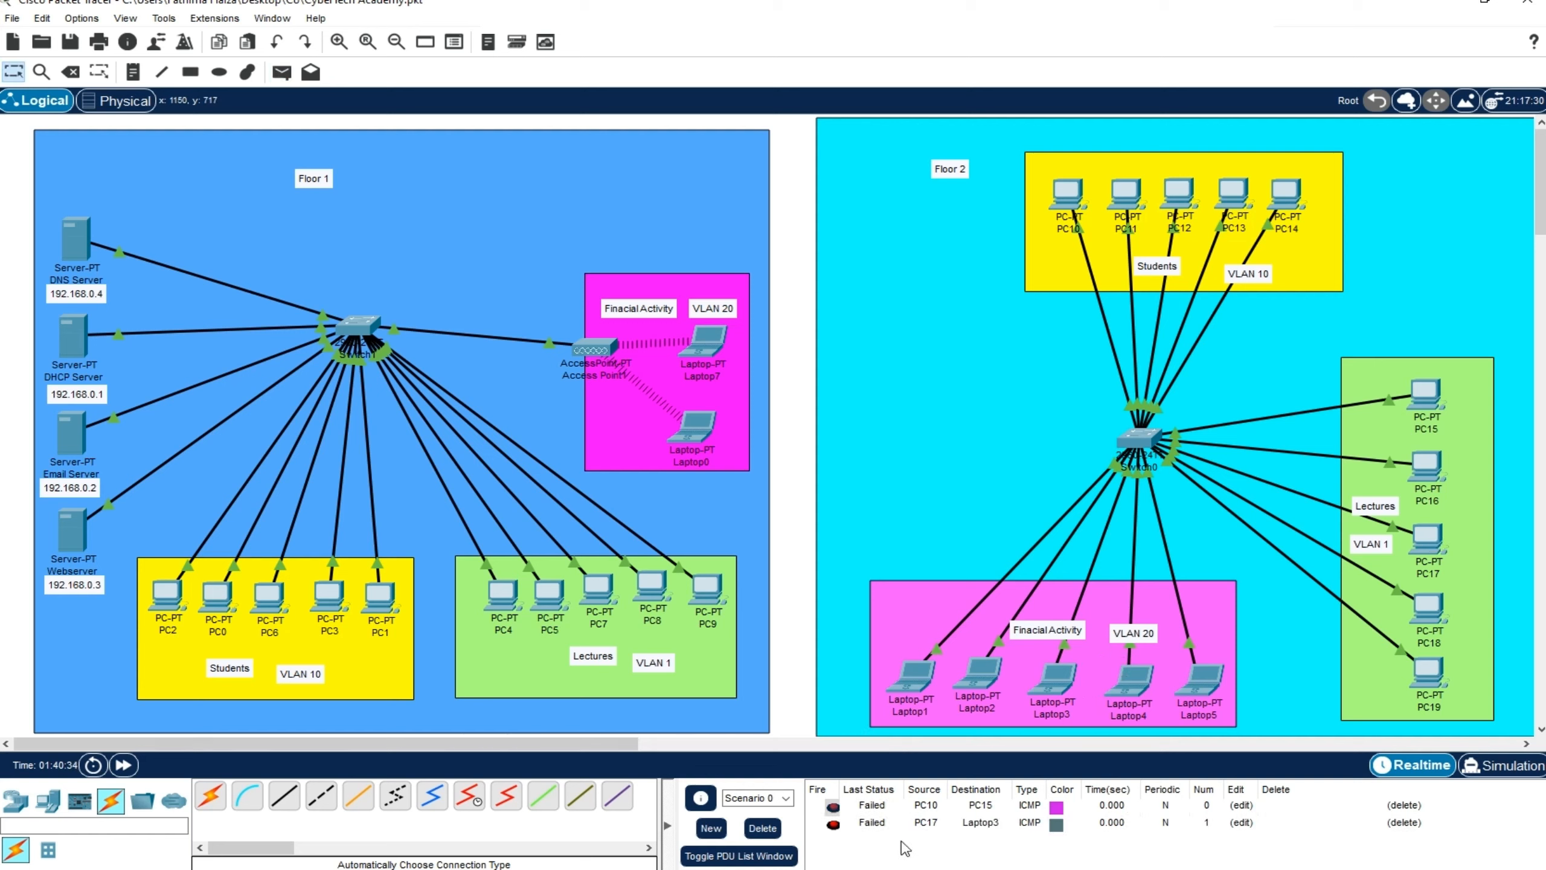